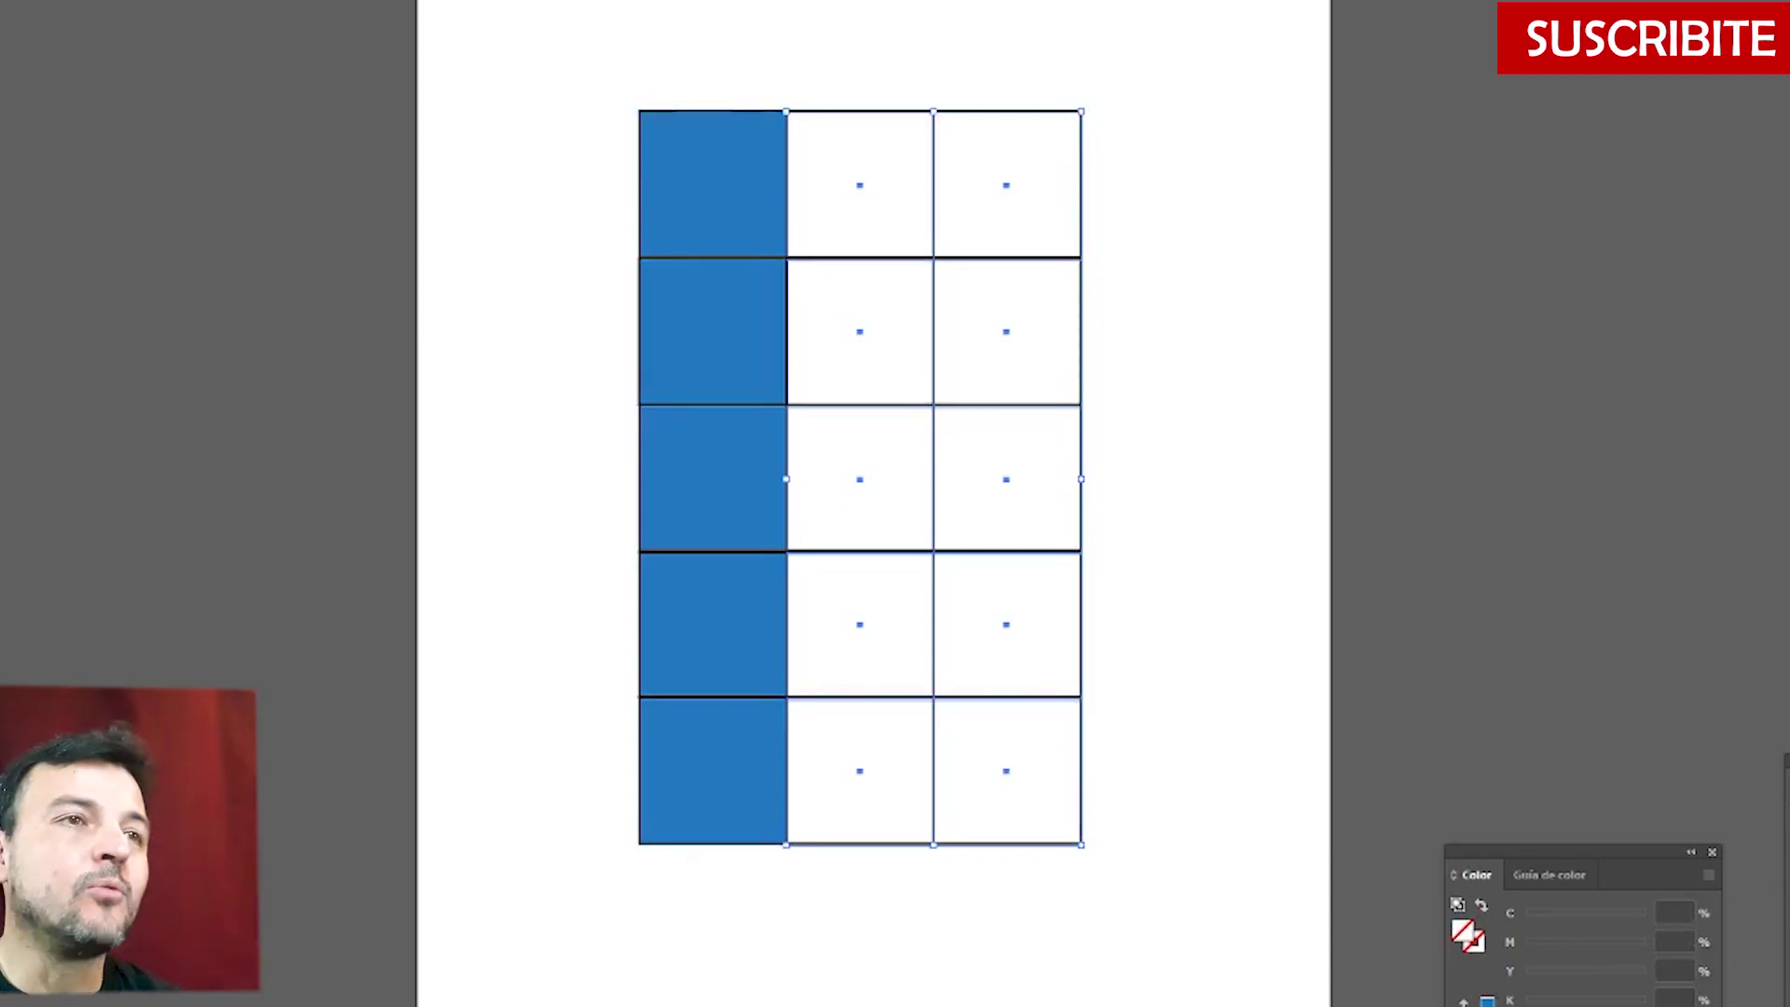
- Fill the grid's middle and right columns with the same blue as the left column
mouse_move(1006, 1006)
click(1487, 1002)
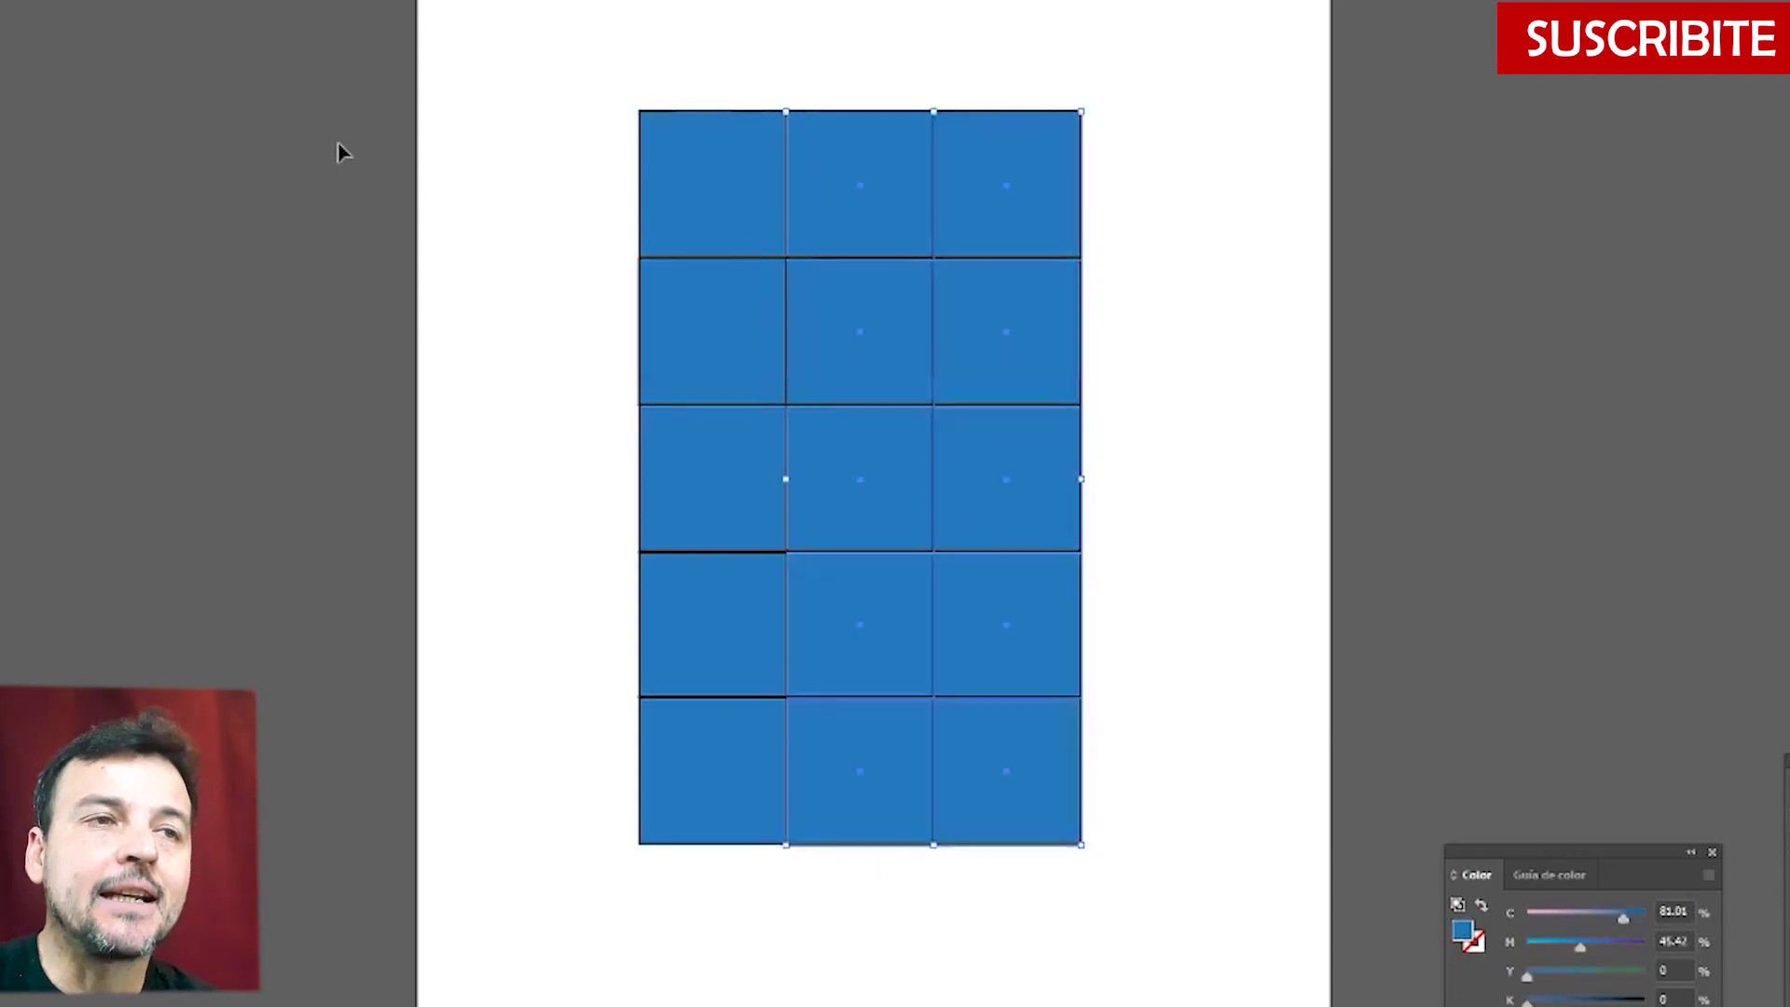
click(444, 226)
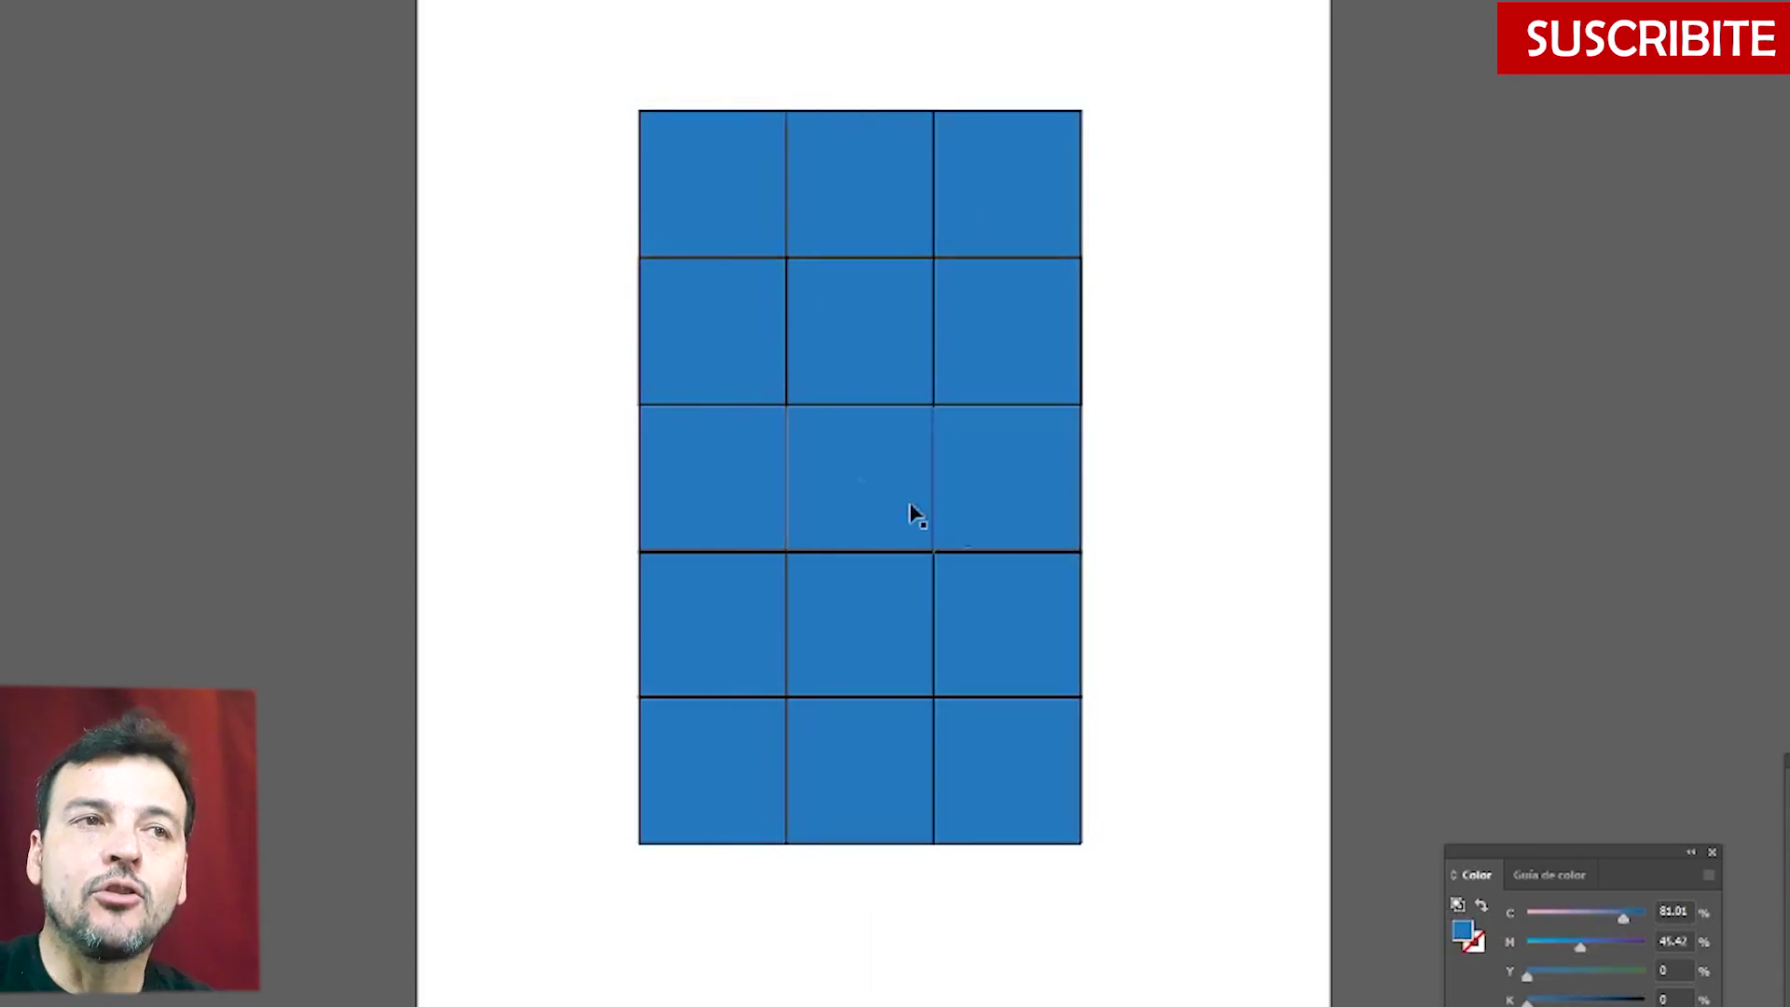
- Remove the fill from the second- and fourth-row middle and right cells and the third-row right cell, forming a letter E
drag(1222, 328, 853, 390)
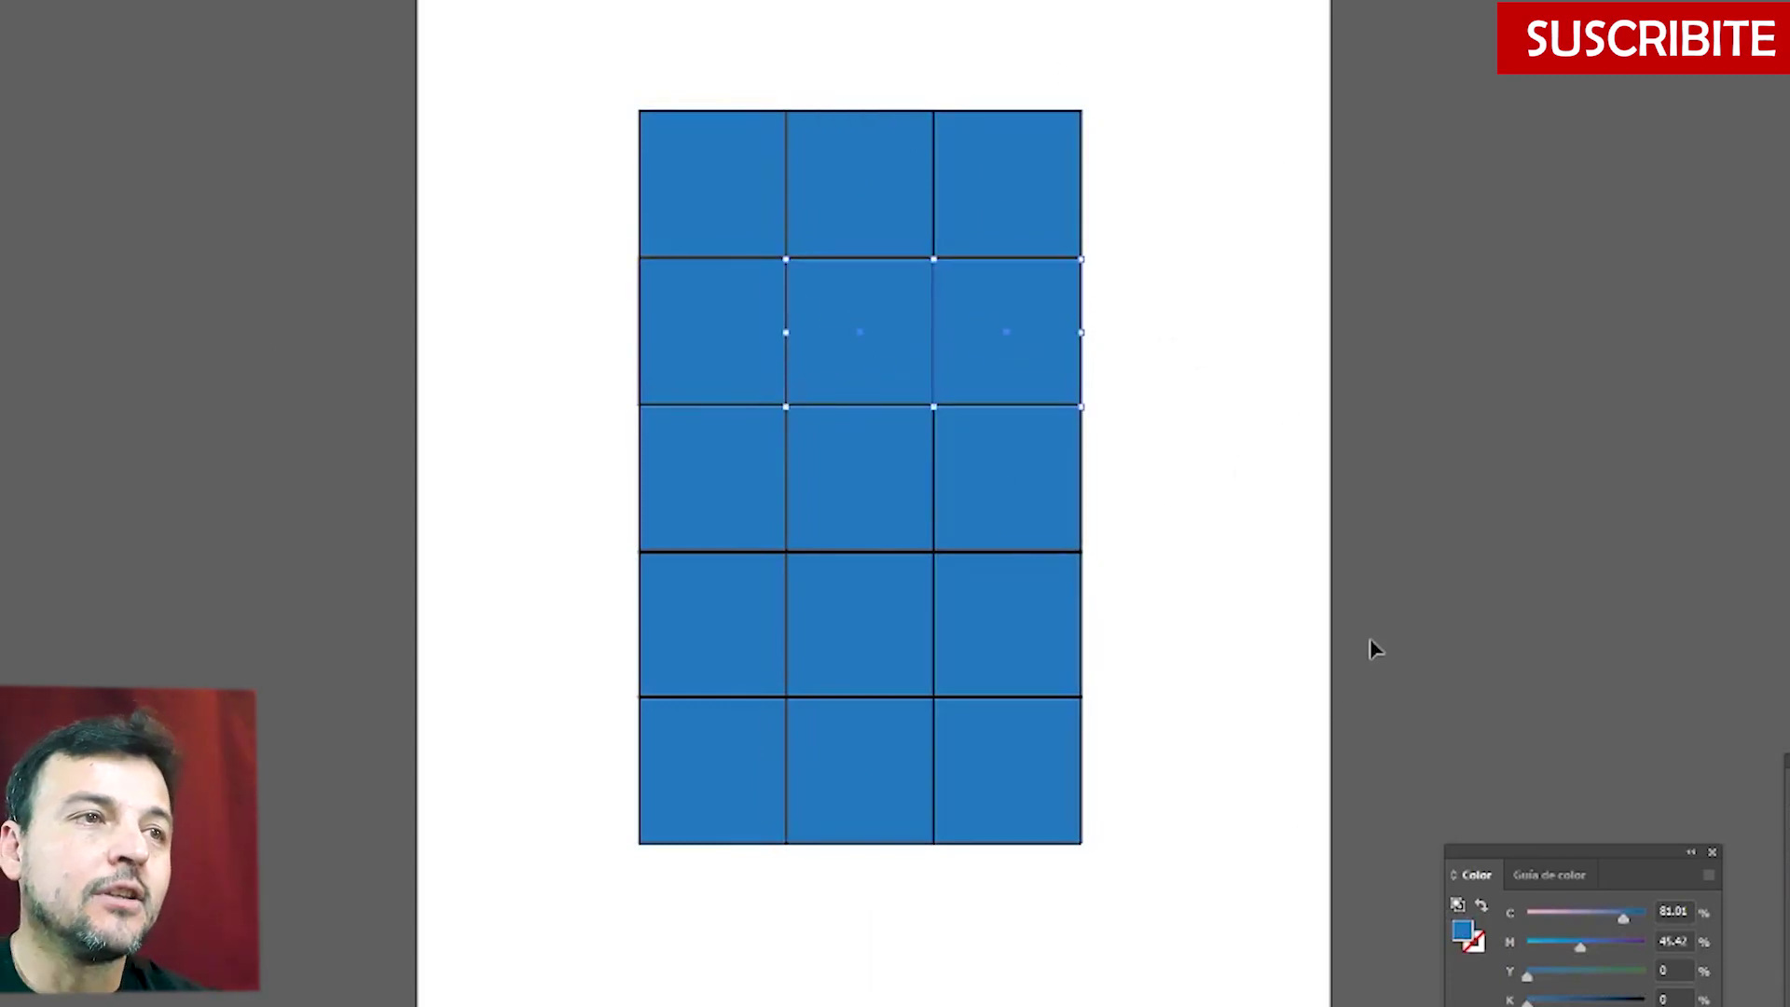
drag(1168, 574, 895, 664)
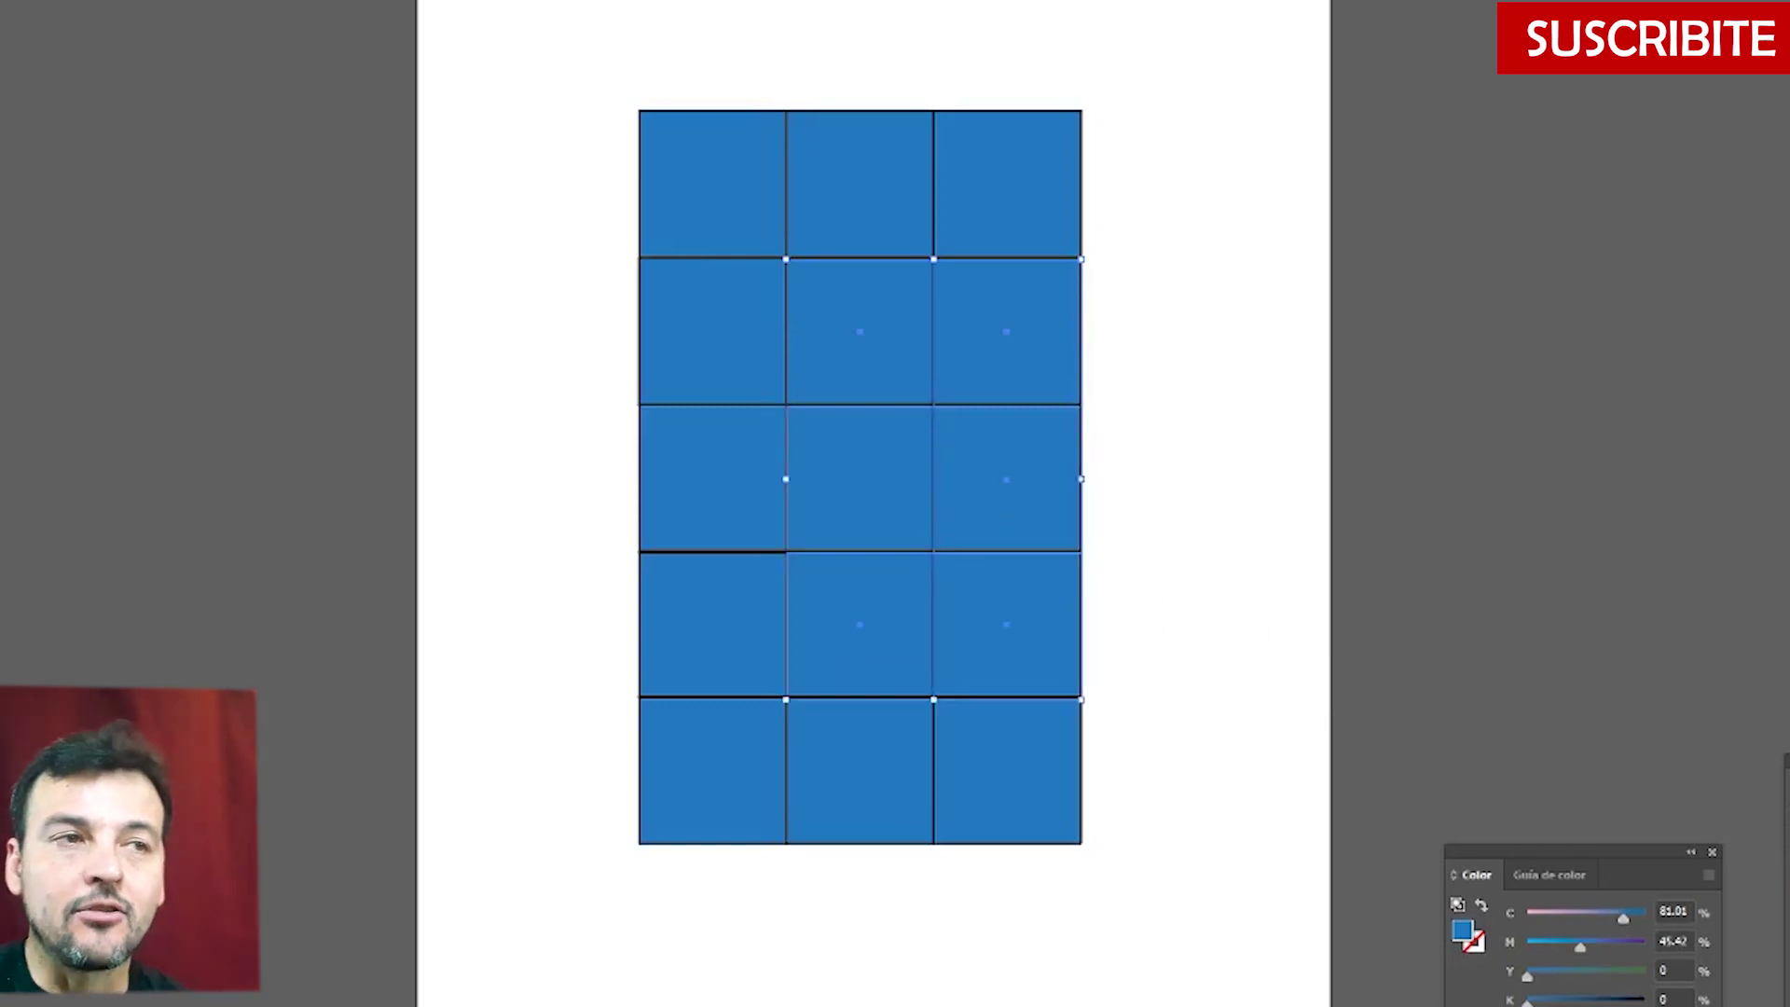
key(slash)
click(519, 142)
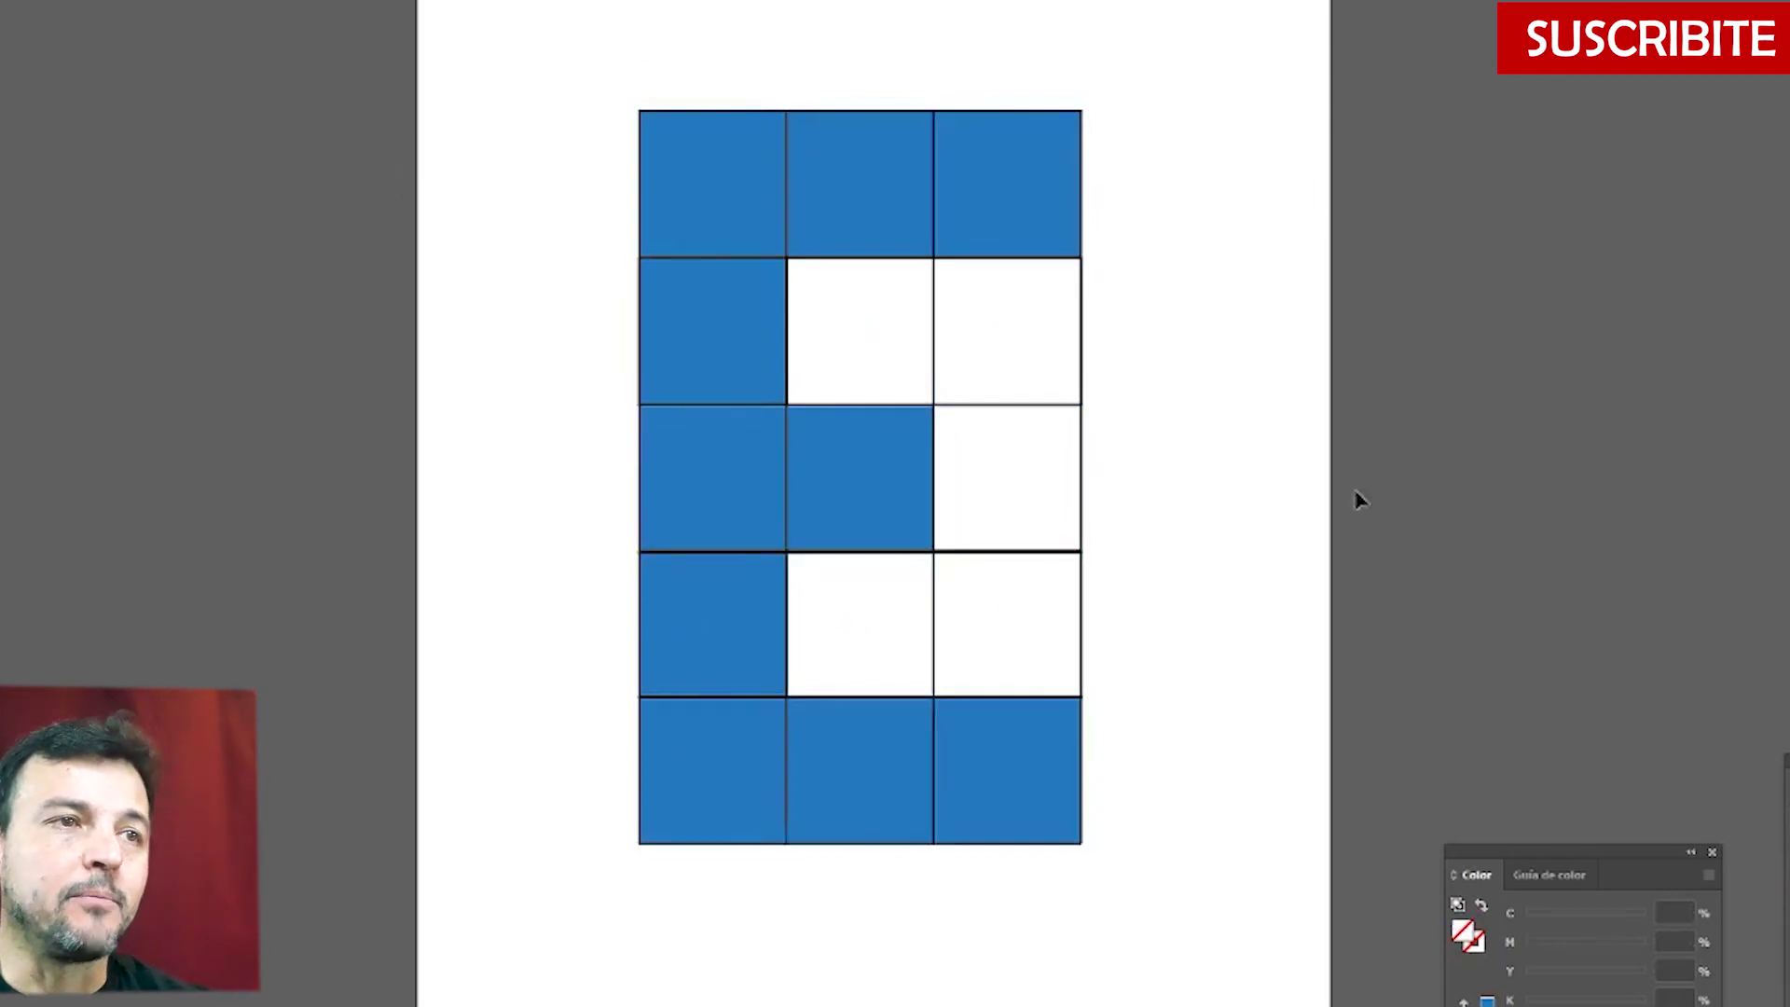
- Select the whole grid and bring its cells to the front
drag(1213, 152, 563, 923)
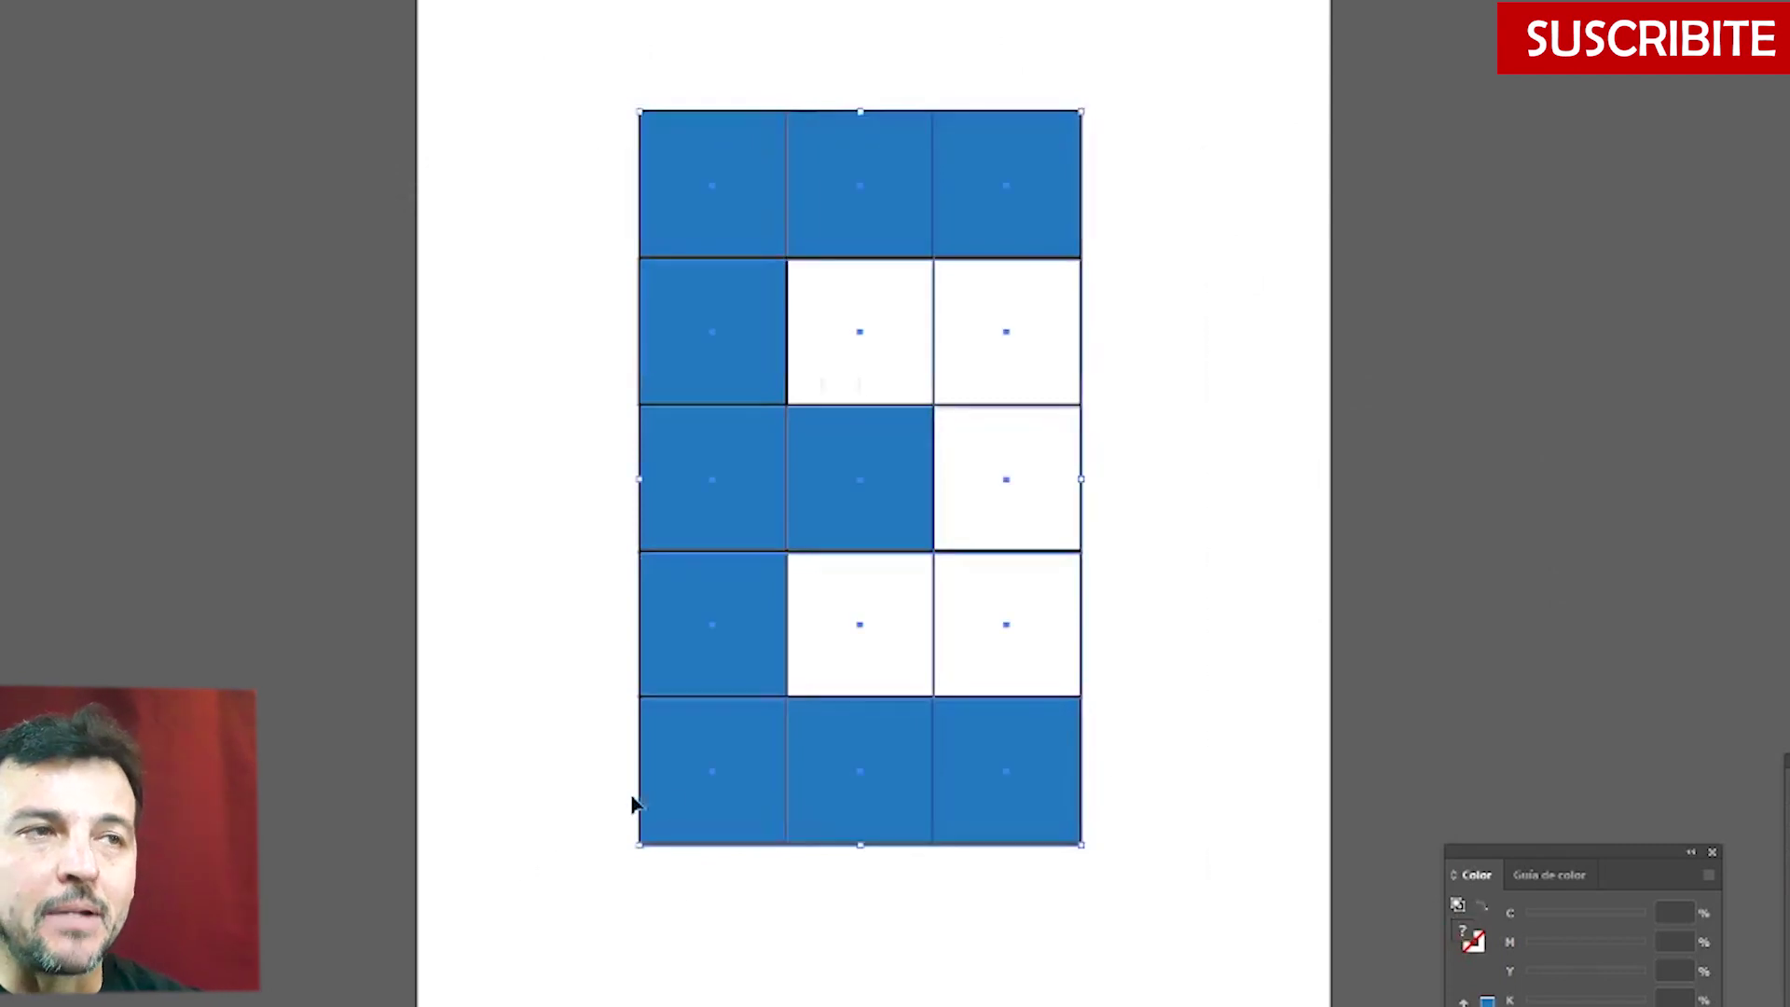
right_click(691, 785)
mouse_move(963, 656)
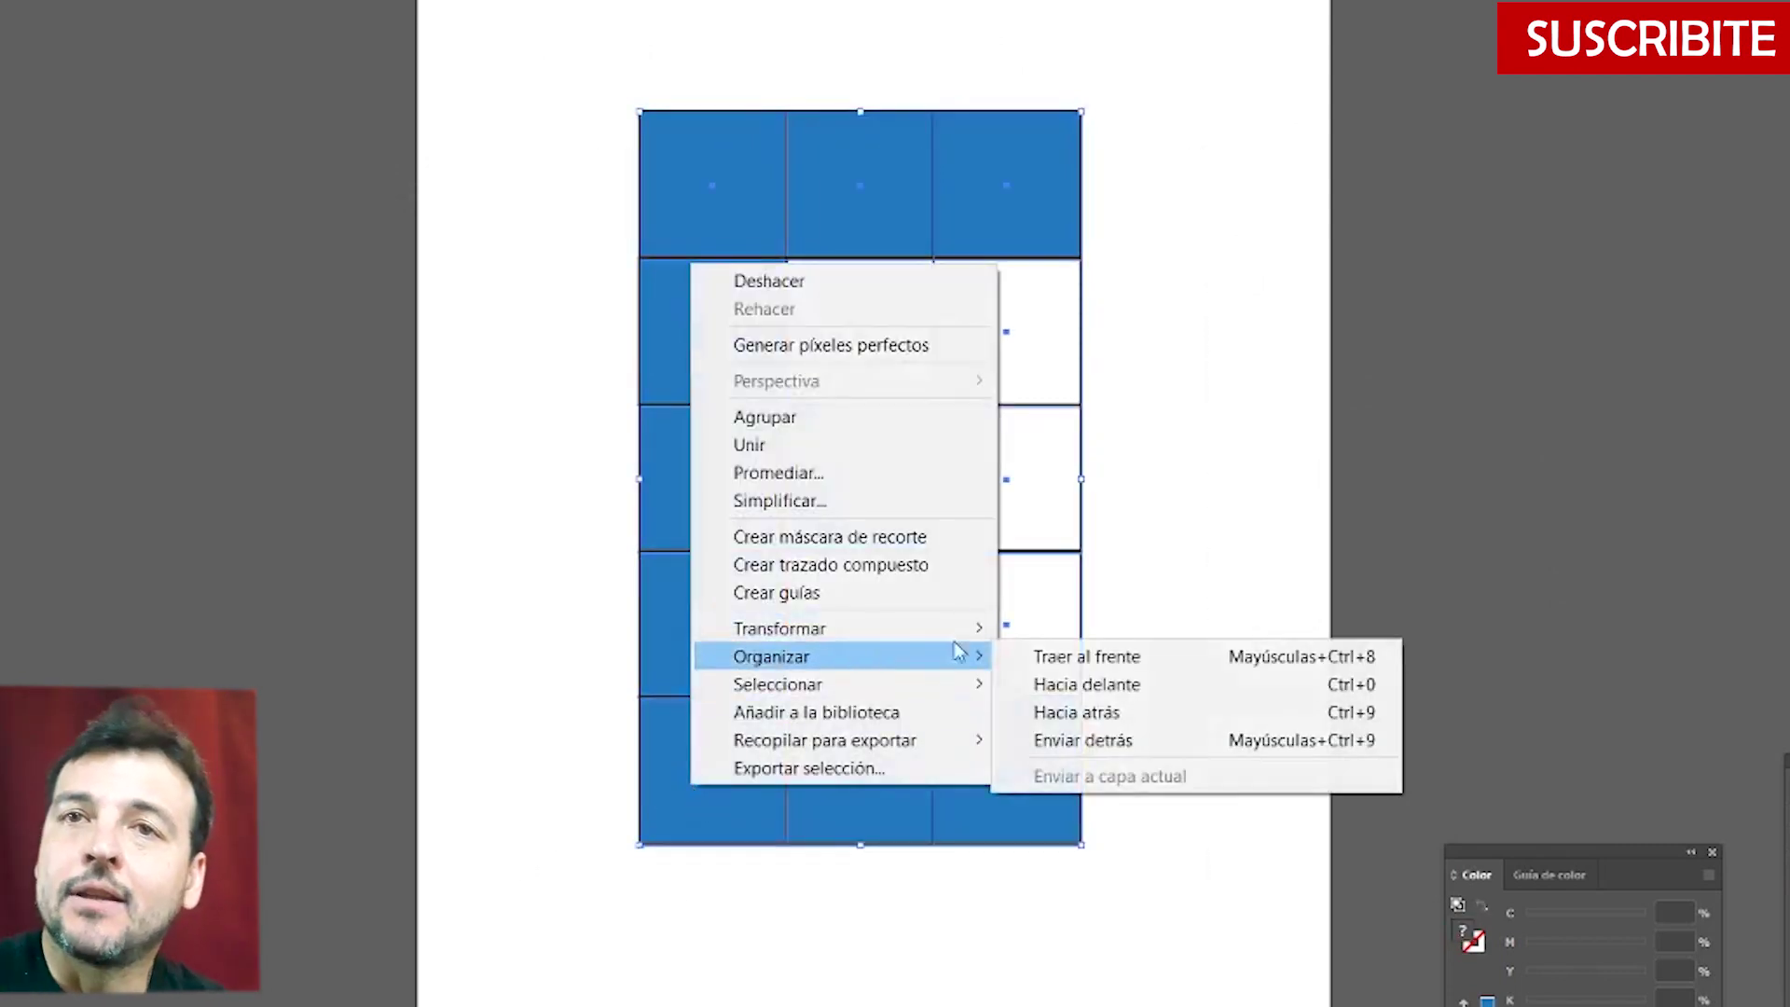
click(1099, 653)
click(1651, 406)
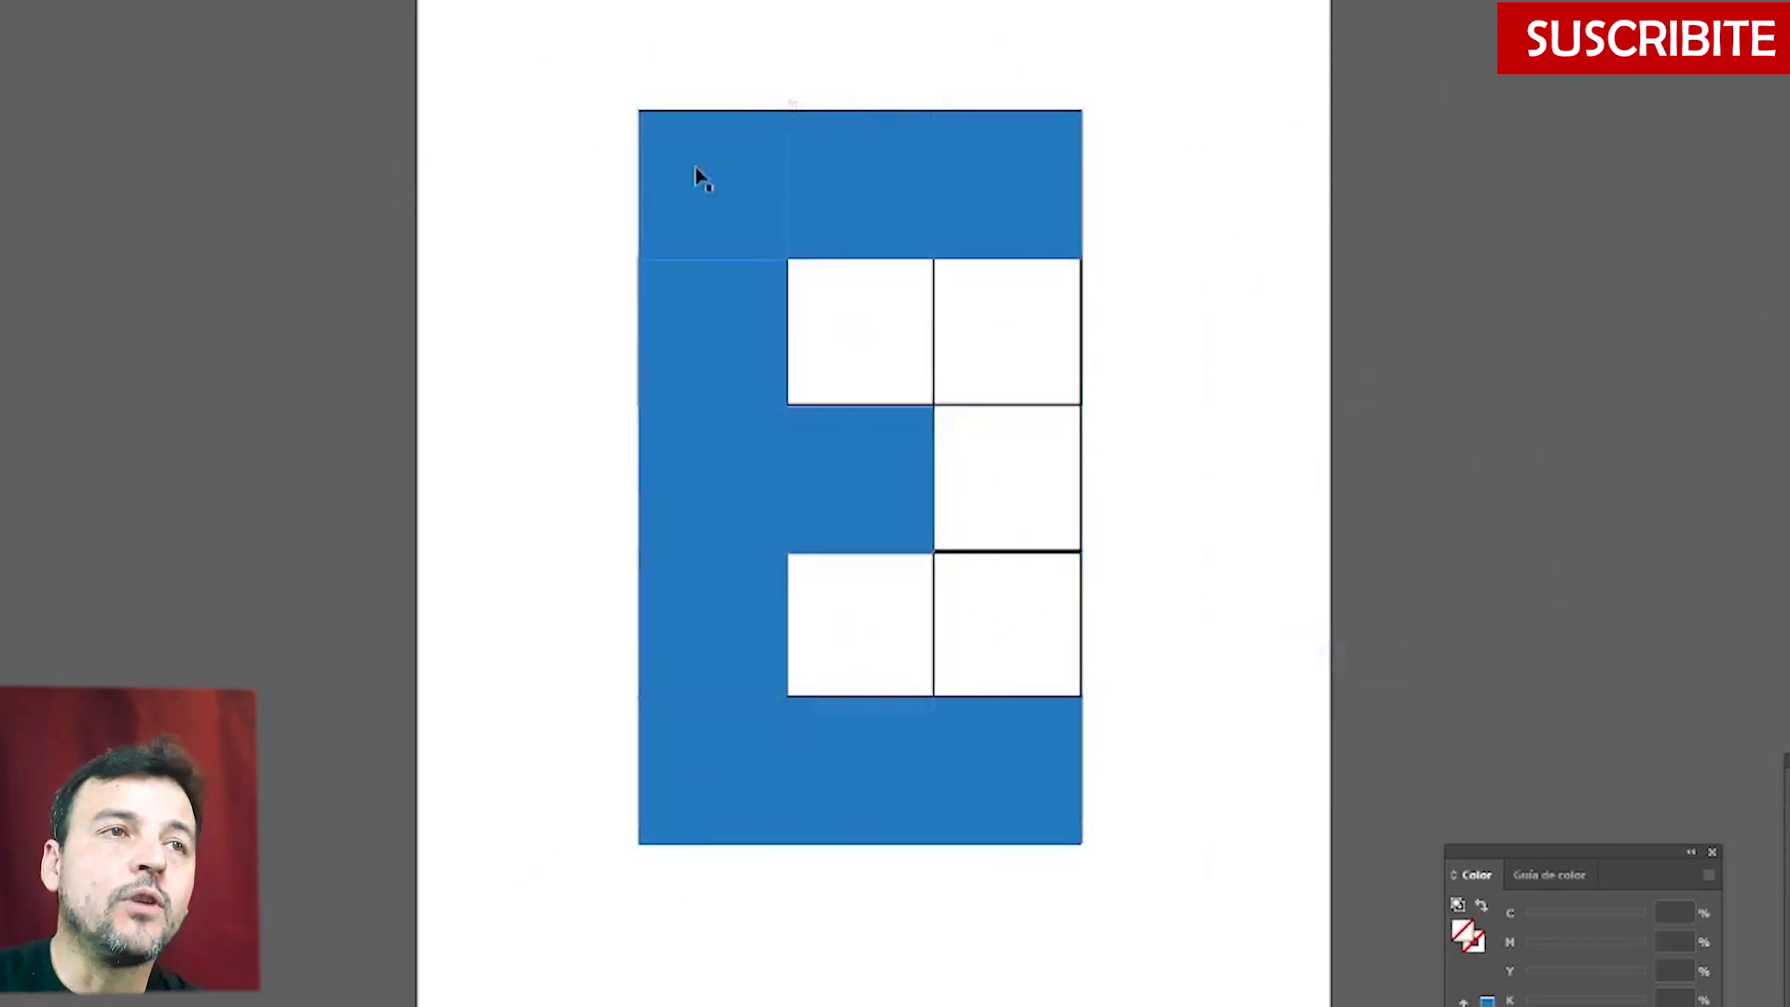
- Undo the letter E changes so that every grid cell is filled with blue again
key(ctrl+z)
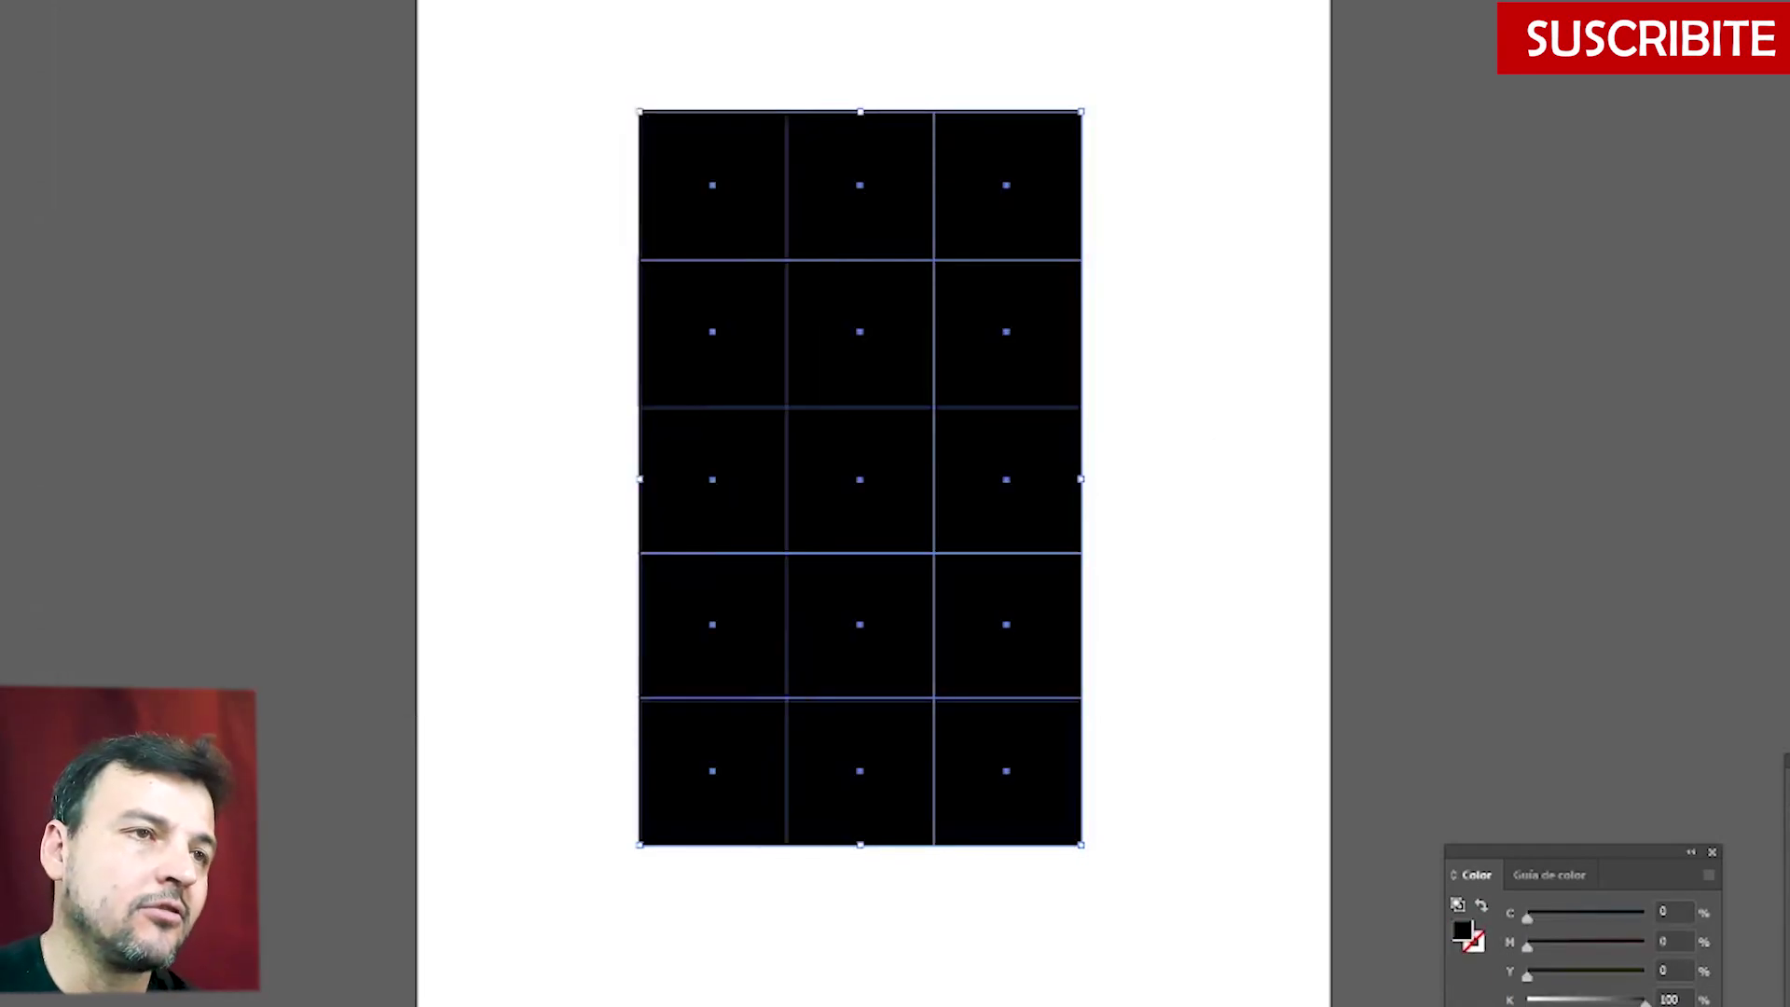
key(alt+e)
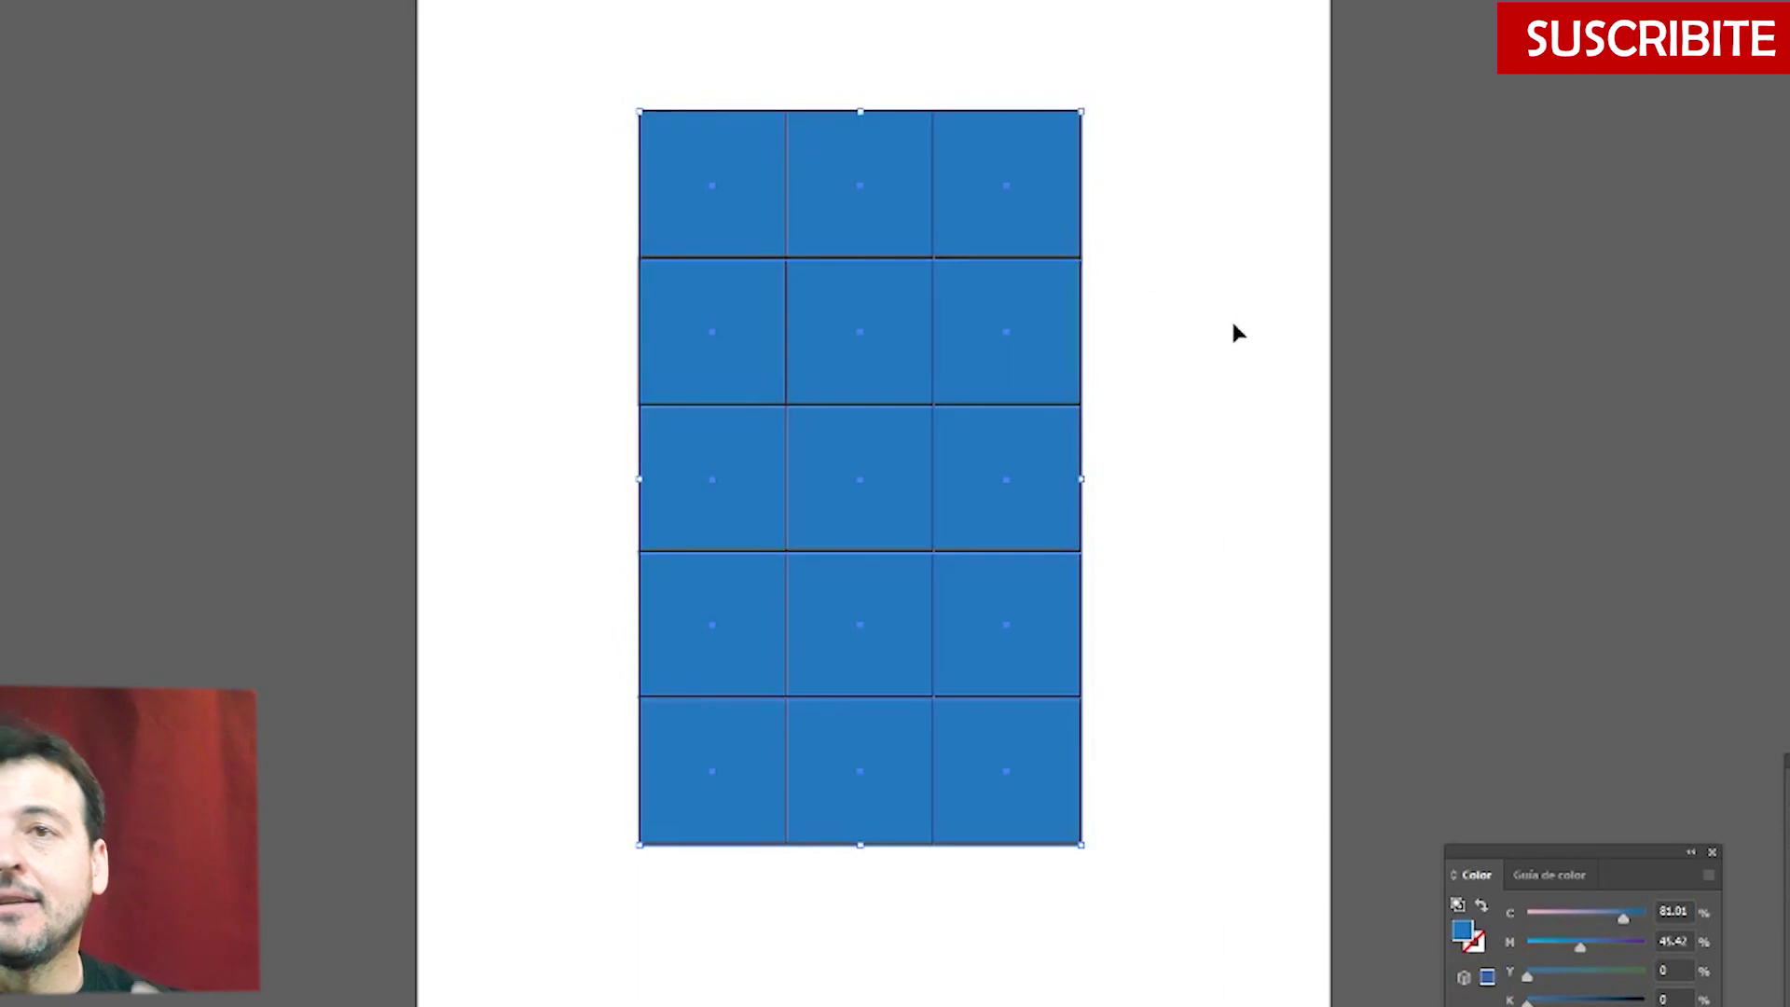
click(1235, 332)
- Form a letter F by removing the fill from the surrounding cells, and undo the change
drag(1177, 300, 862, 365)
drag(1213, 472, 975, 844)
drag(859, 666, 863, 602)
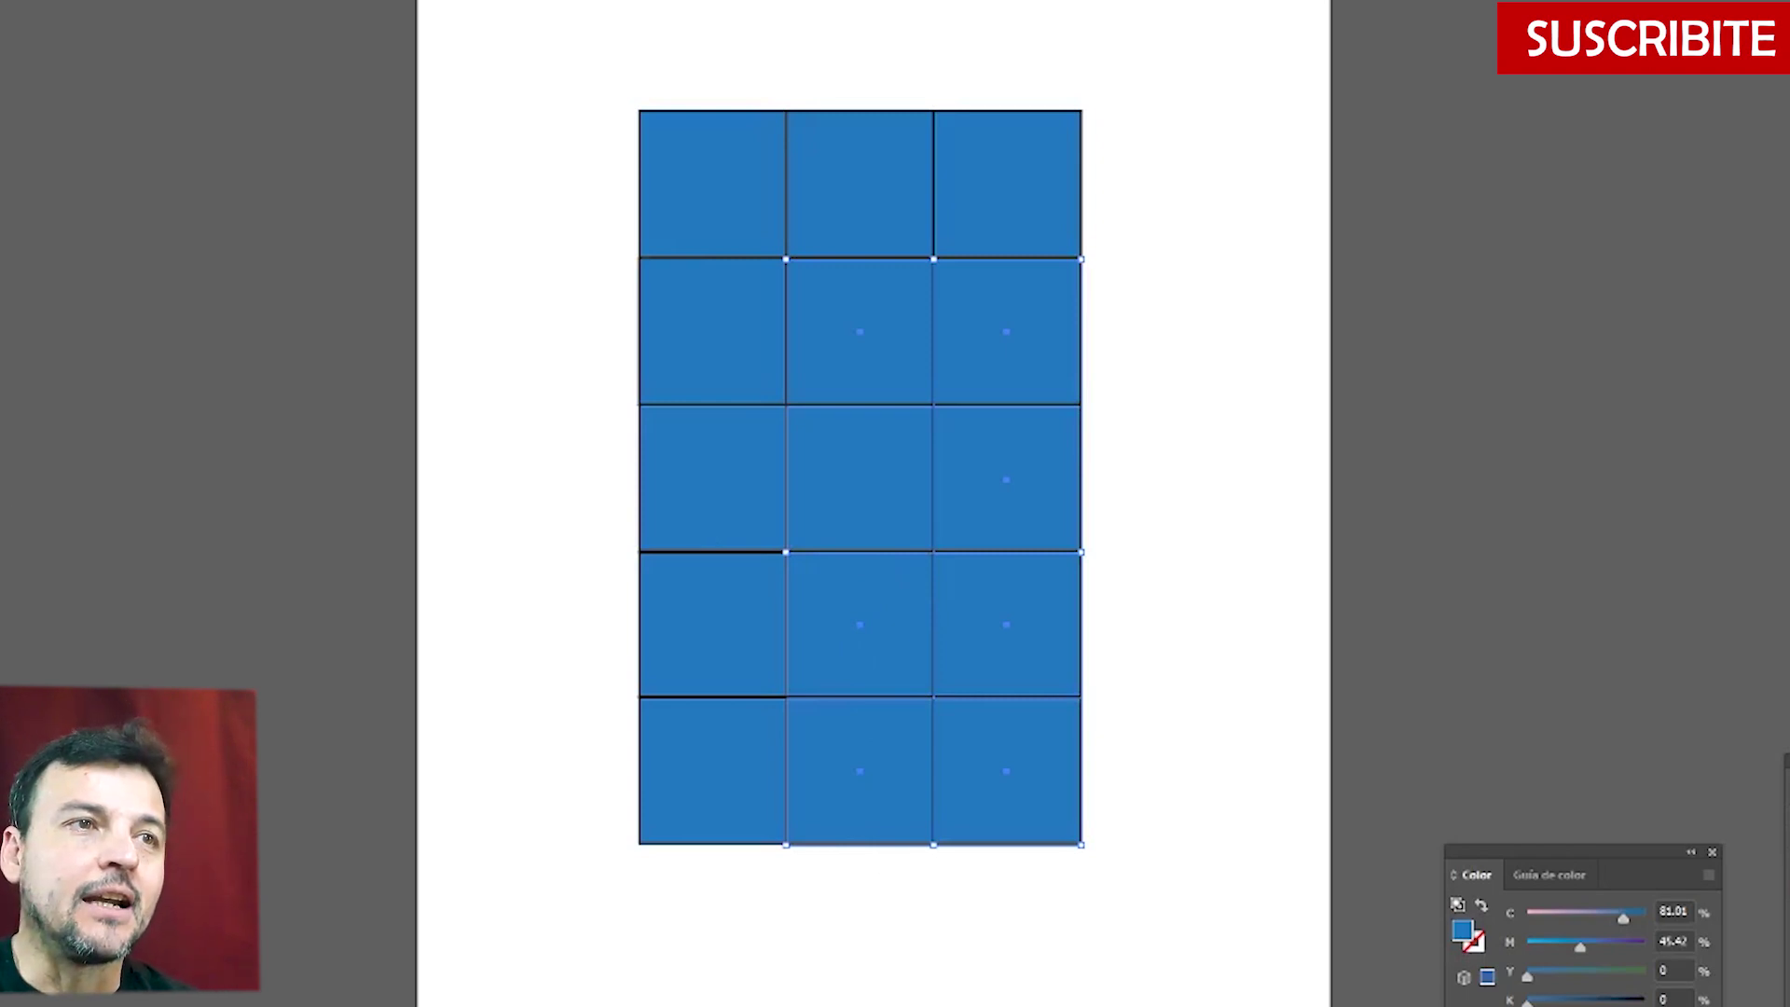
key(slash)
click(185, 362)
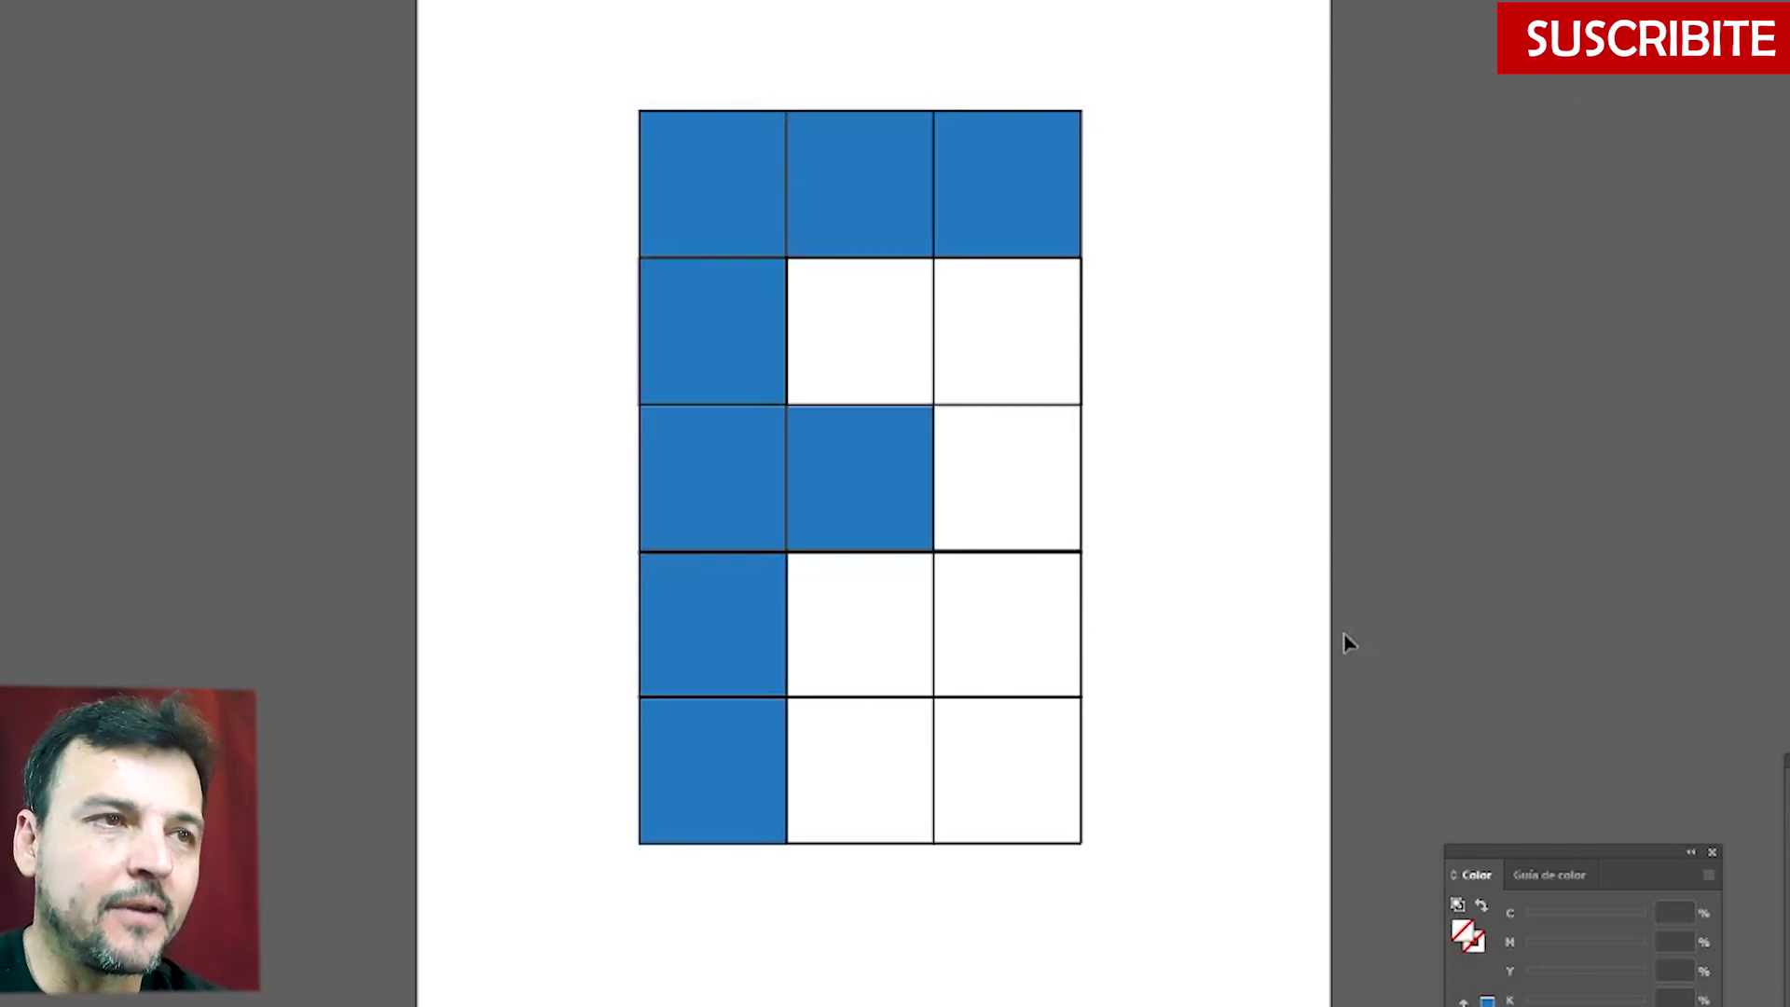
key(ctrl+z)
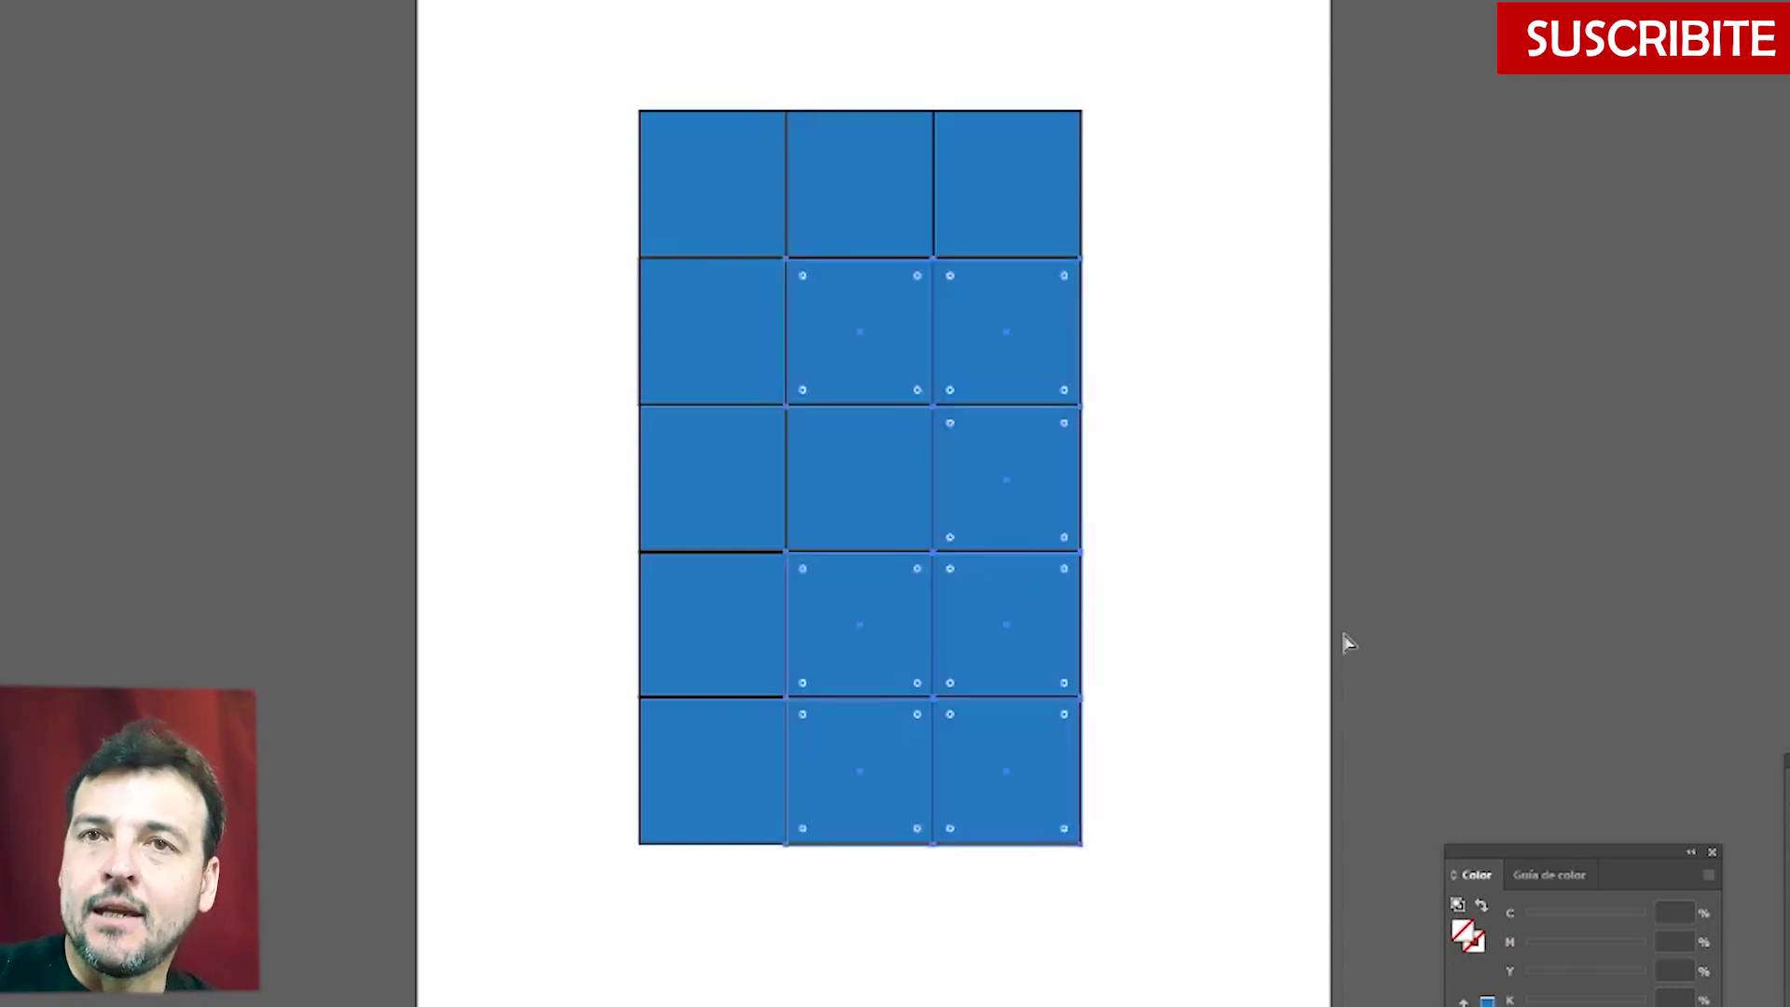
click(1365, 502)
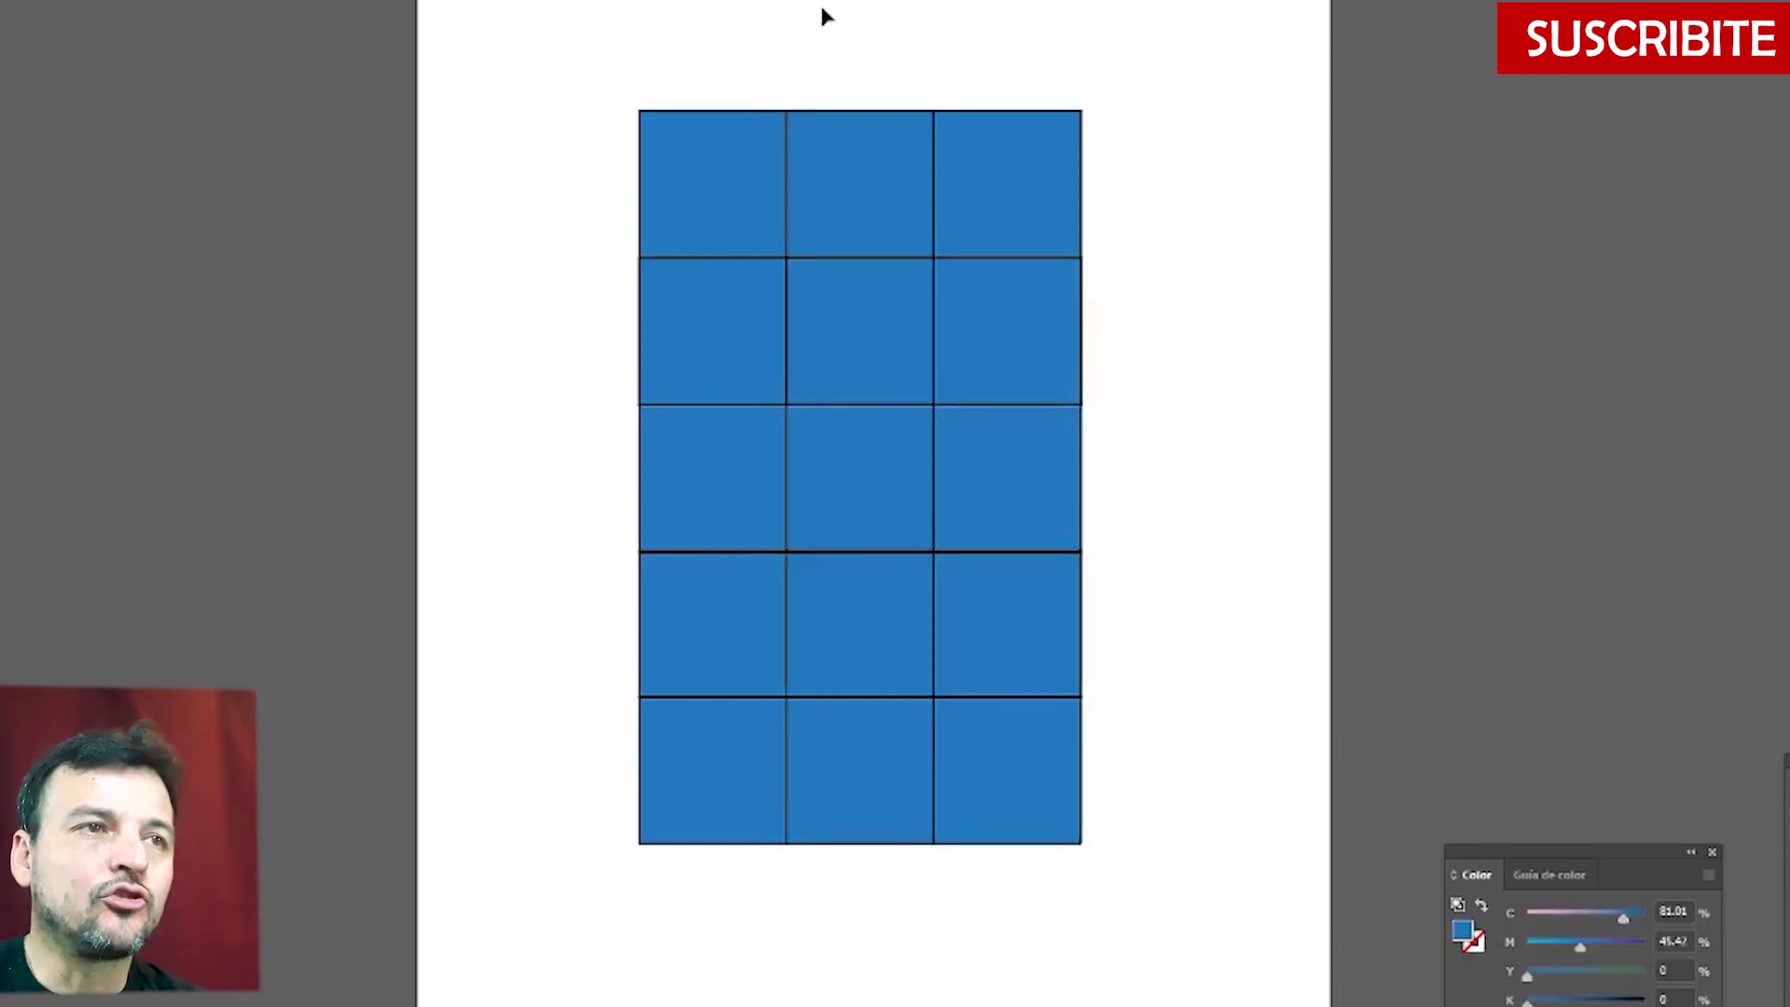
- Form a letter H by removing the fill from the middle column's top two and bottom two cells, and undo the change
drag(820, 12, 862, 355)
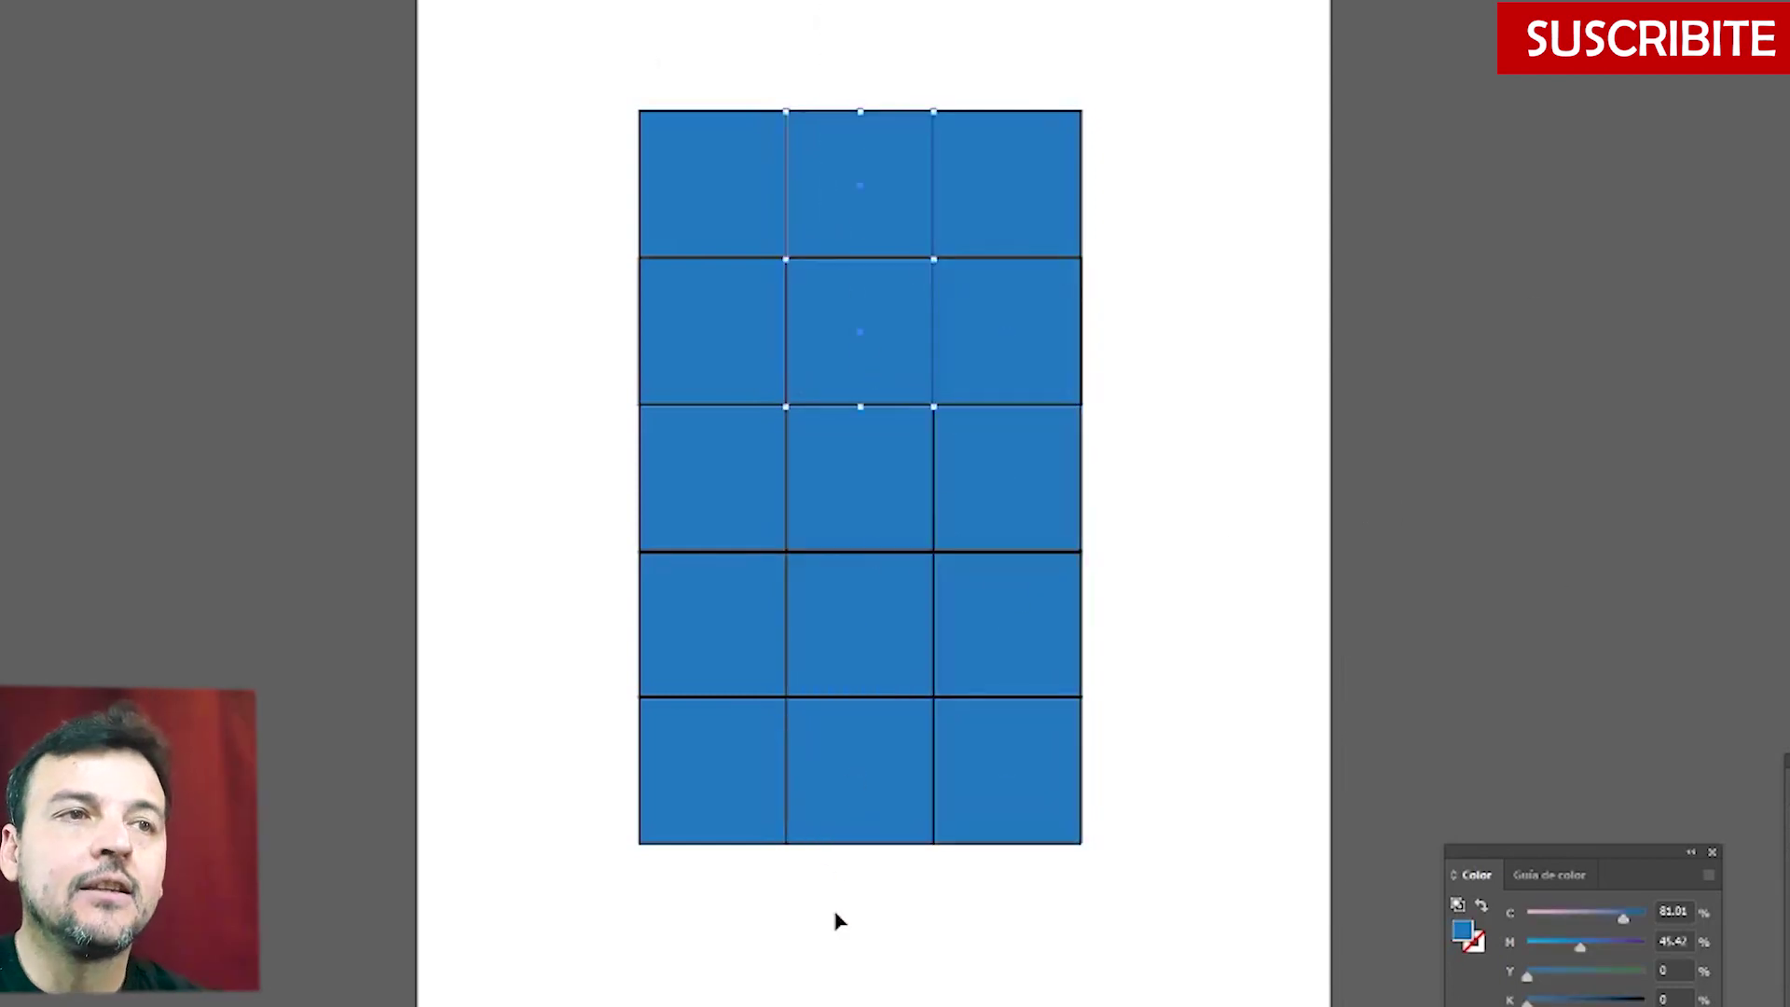
drag(881, 673, 799, 627)
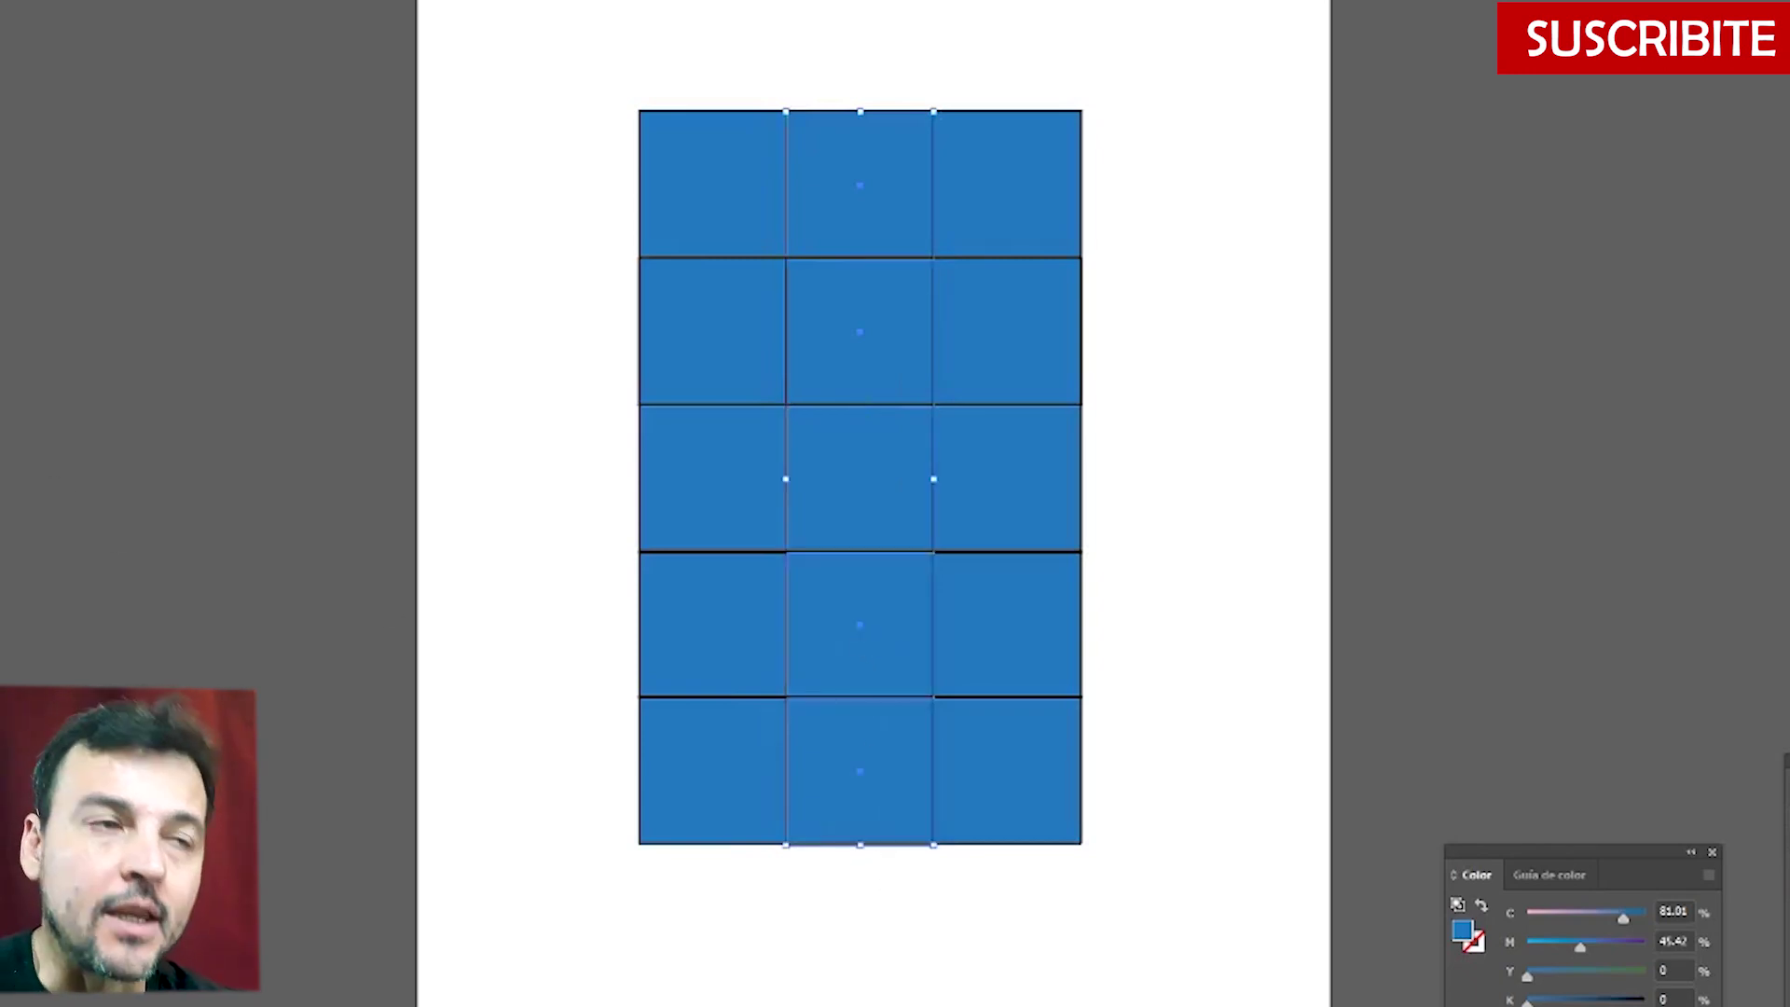
key(slash)
click(1238, 272)
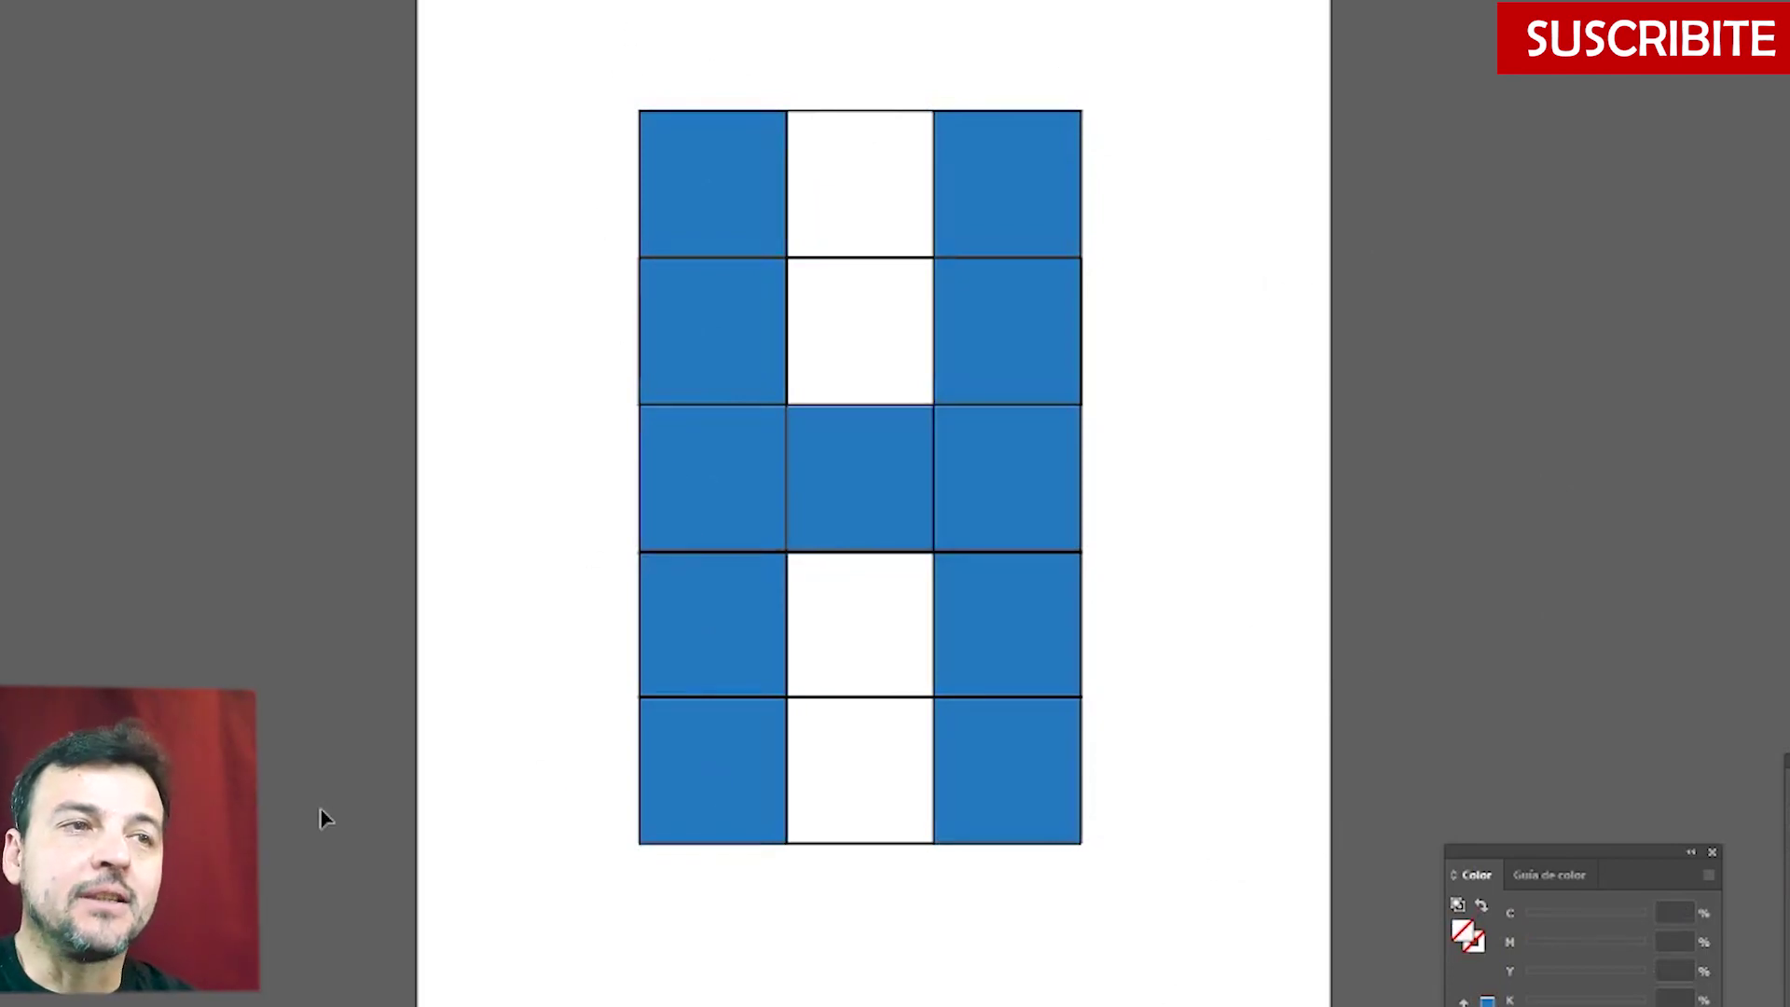
key(ctrl+z)
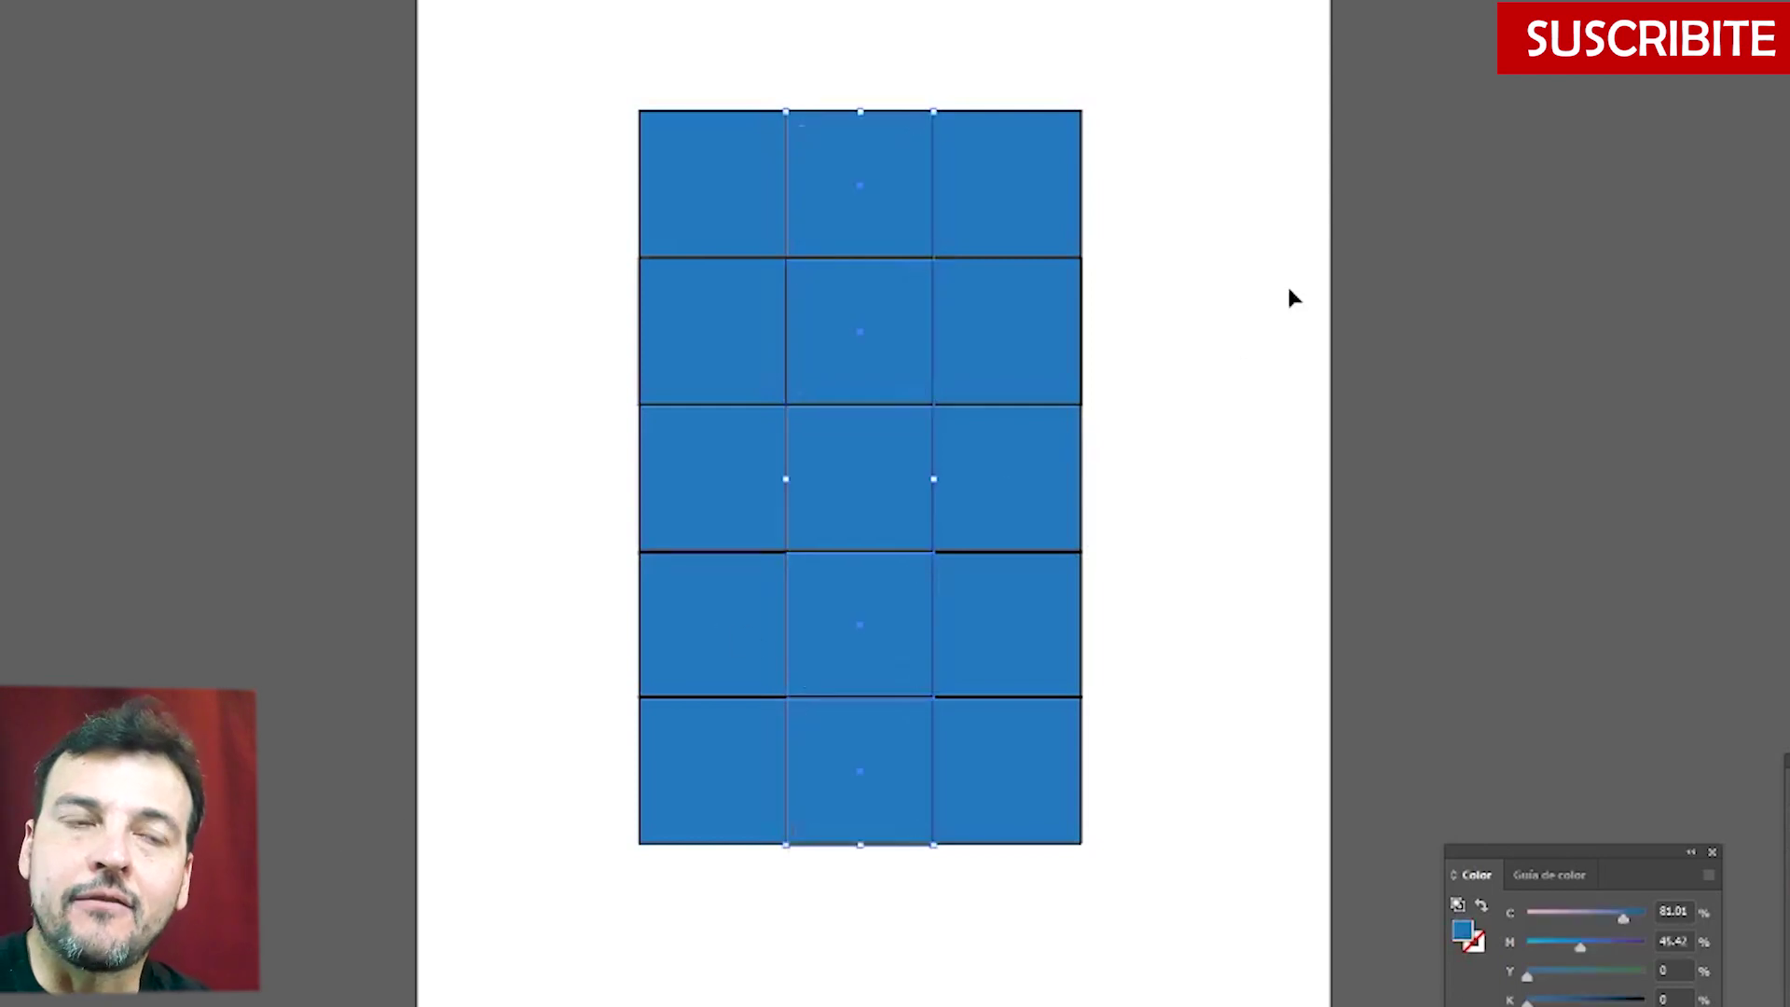
click(1290, 291)
- Form a letter L by removing the fill from the top four cells of the middle and right columns, and undo it
drag(889, 65, 1128, 627)
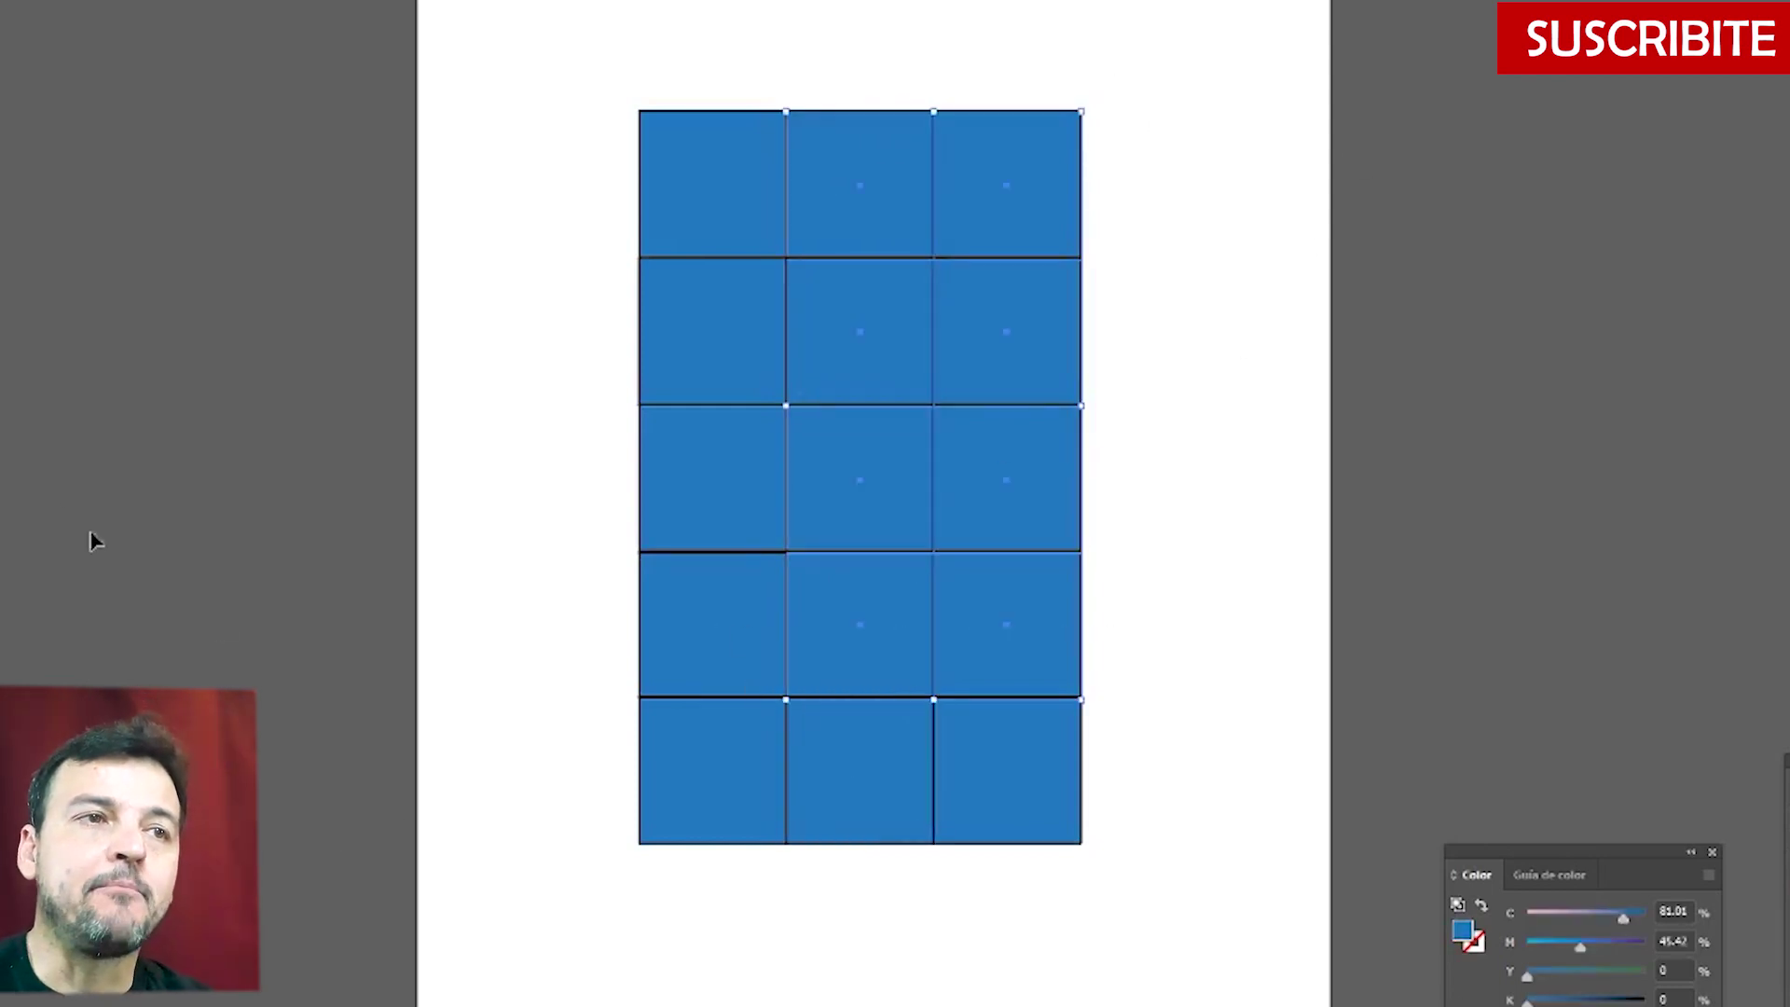
key(slash)
click(603, 472)
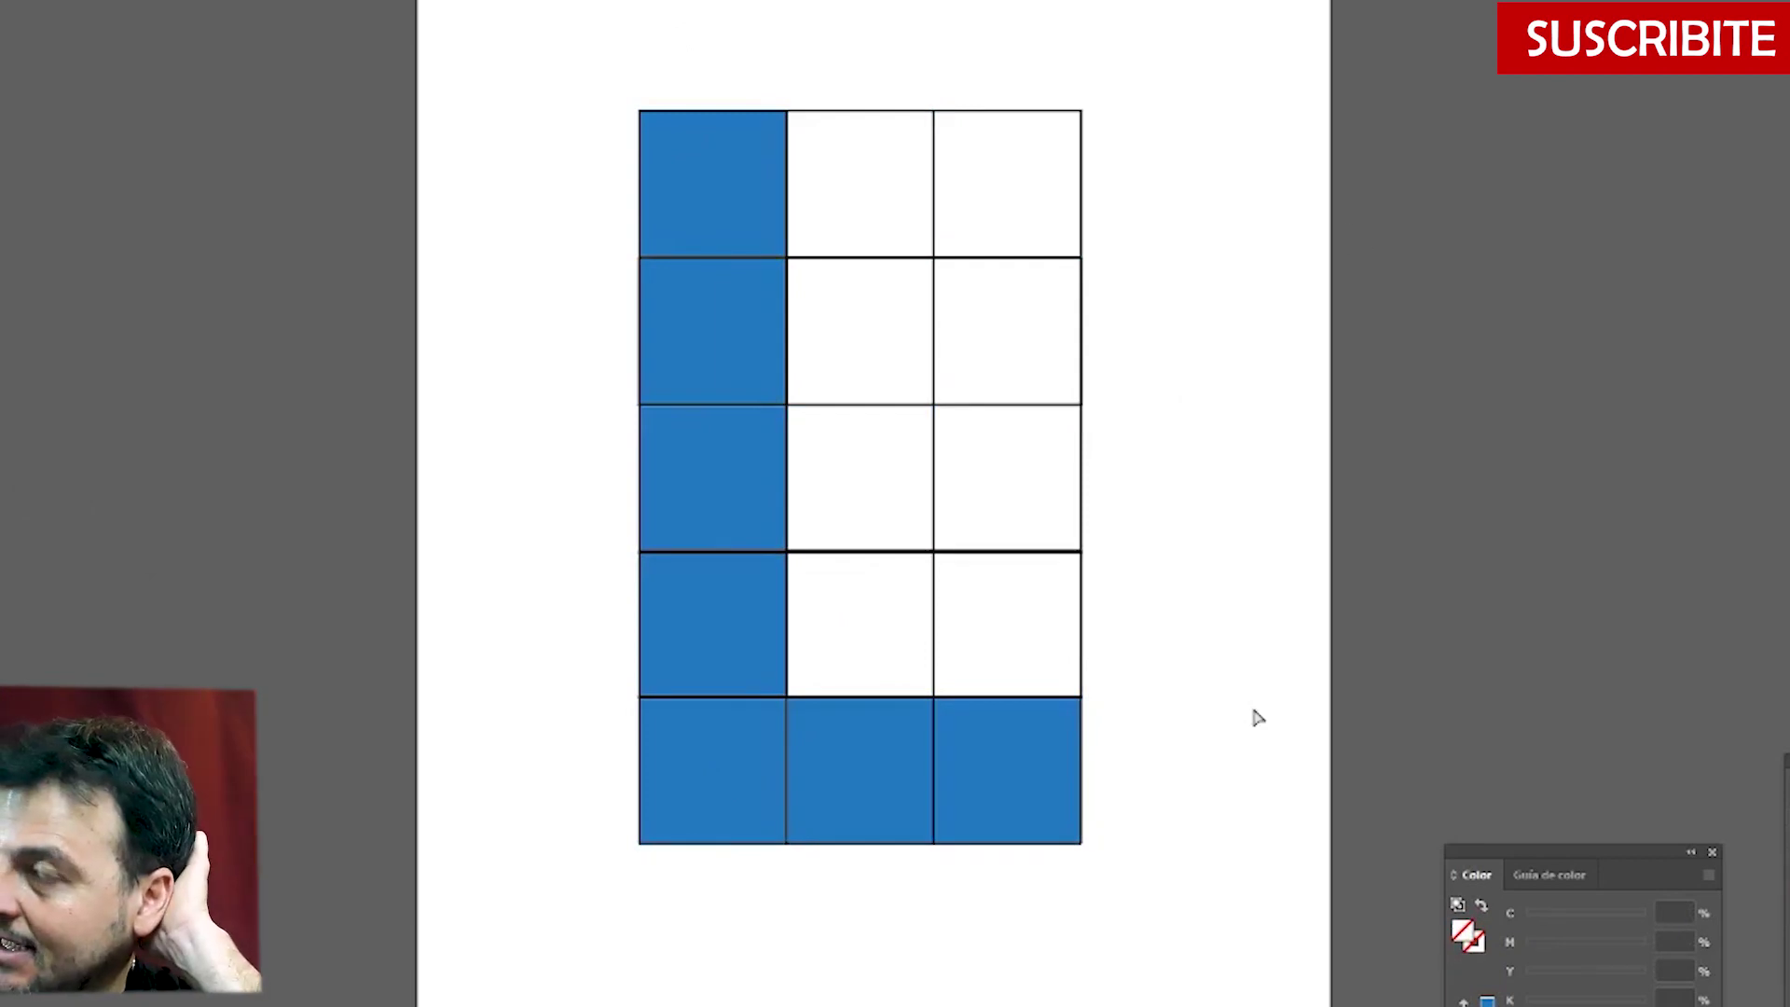
key(ctrl+z)
click(1234, 425)
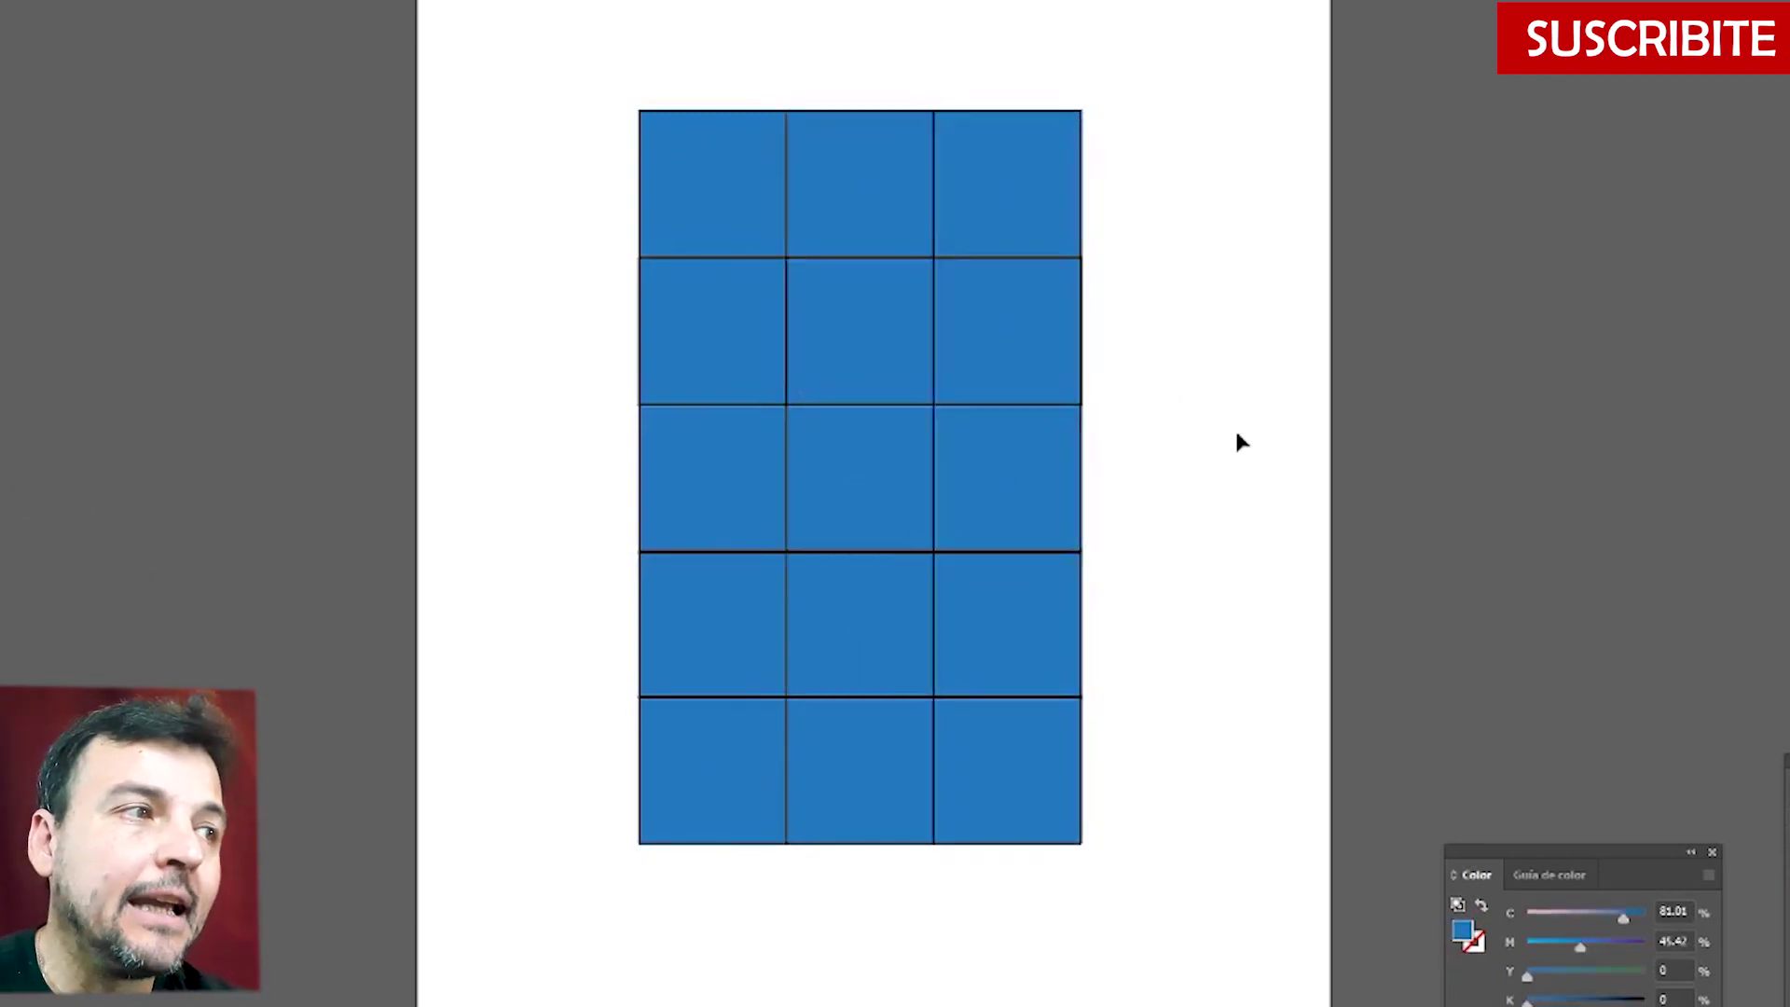
- Form a letter T by removing the fill from the lower four cells of both outer columns, and undo the change
drag(487, 278, 765, 897)
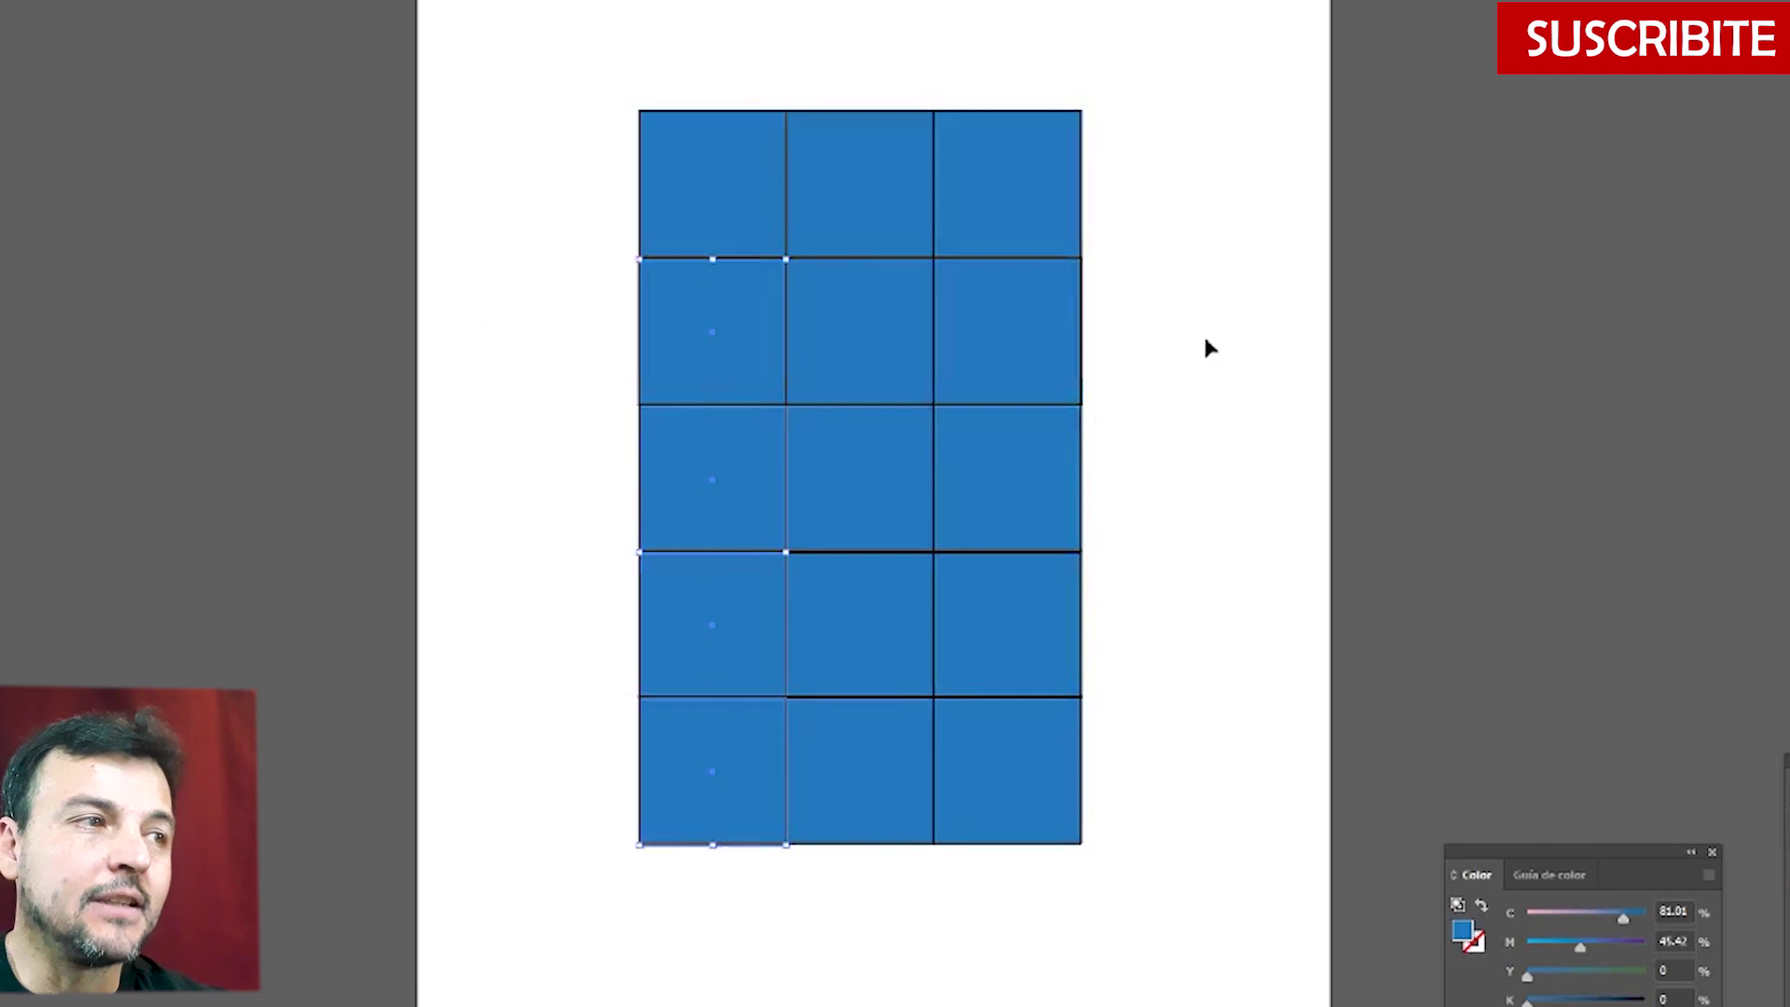
drag(1191, 316, 995, 848)
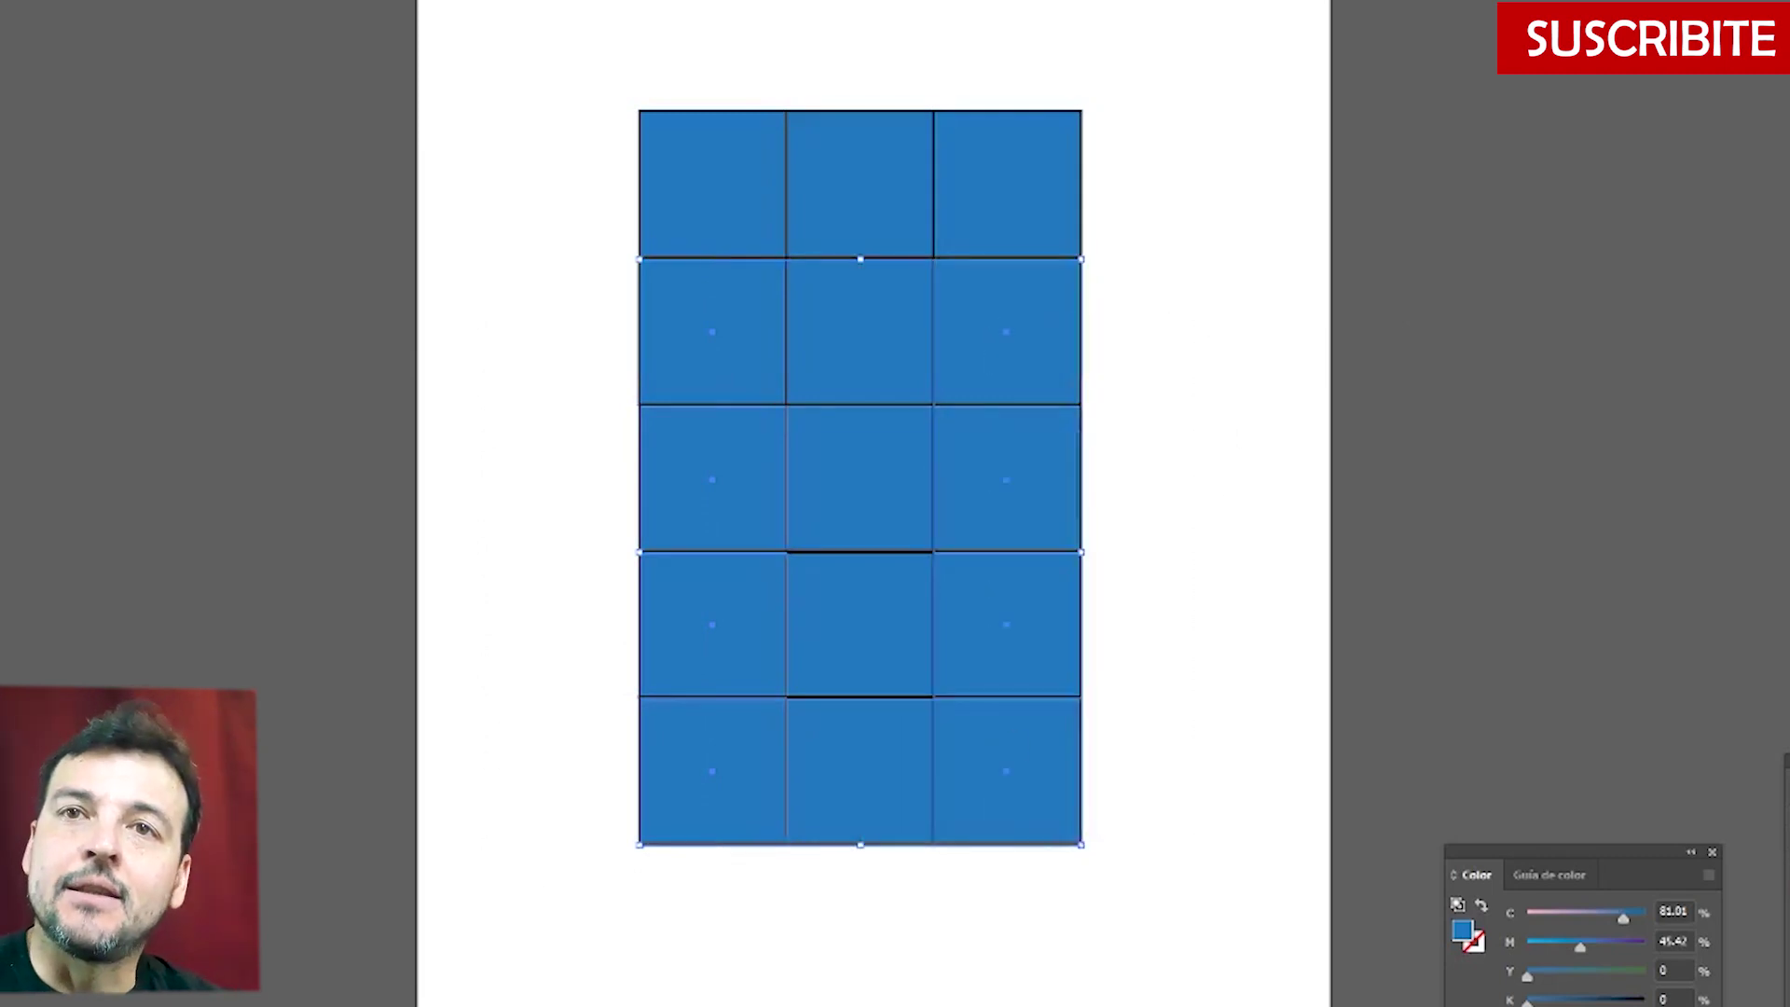
key(period)
key(ctrl+z)
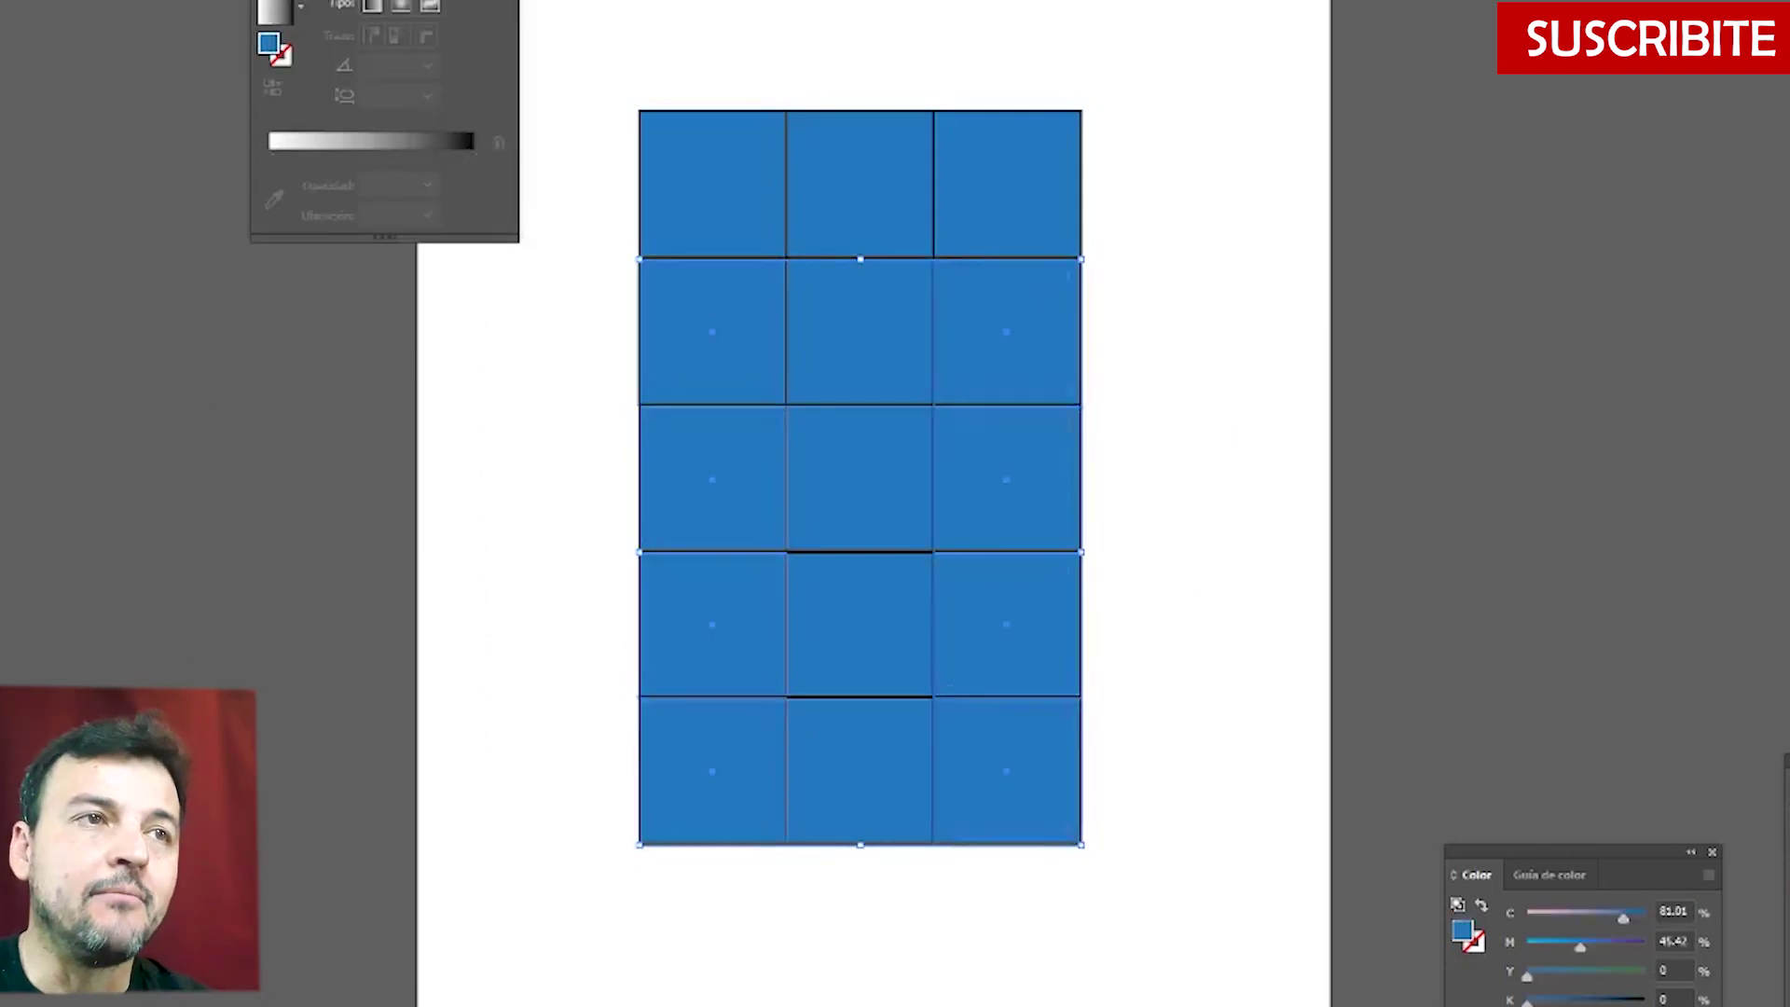
key(slash)
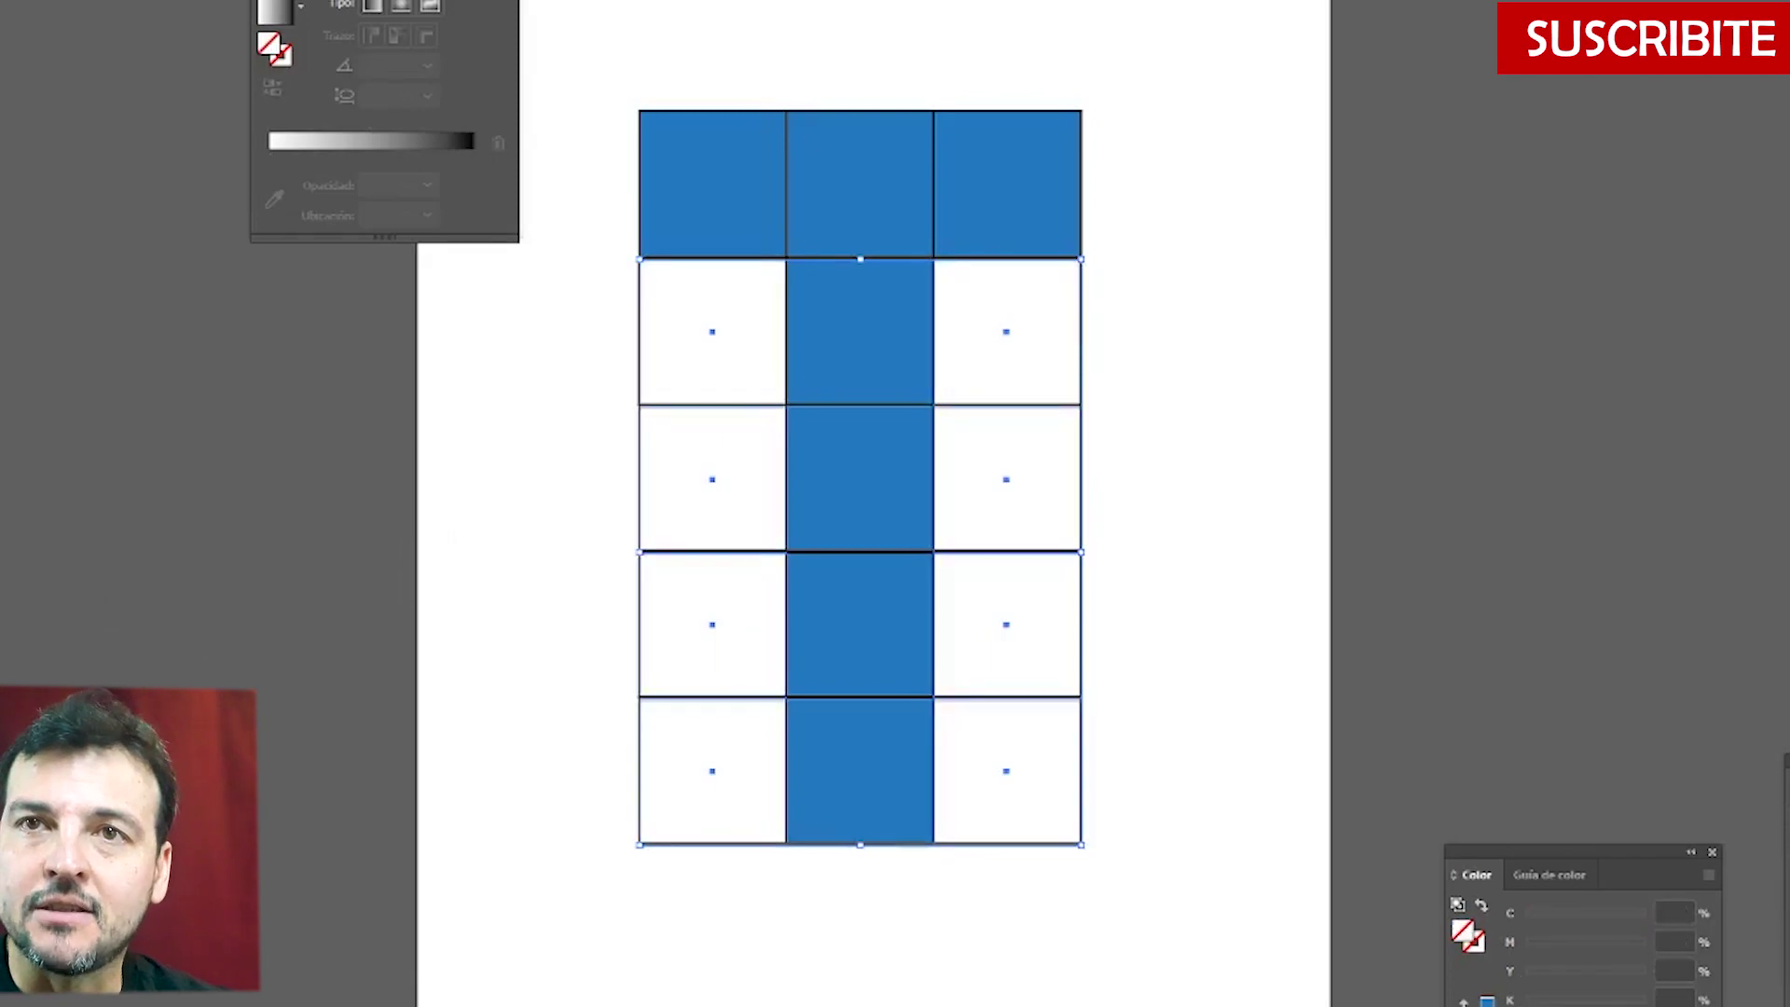
click(477, 345)
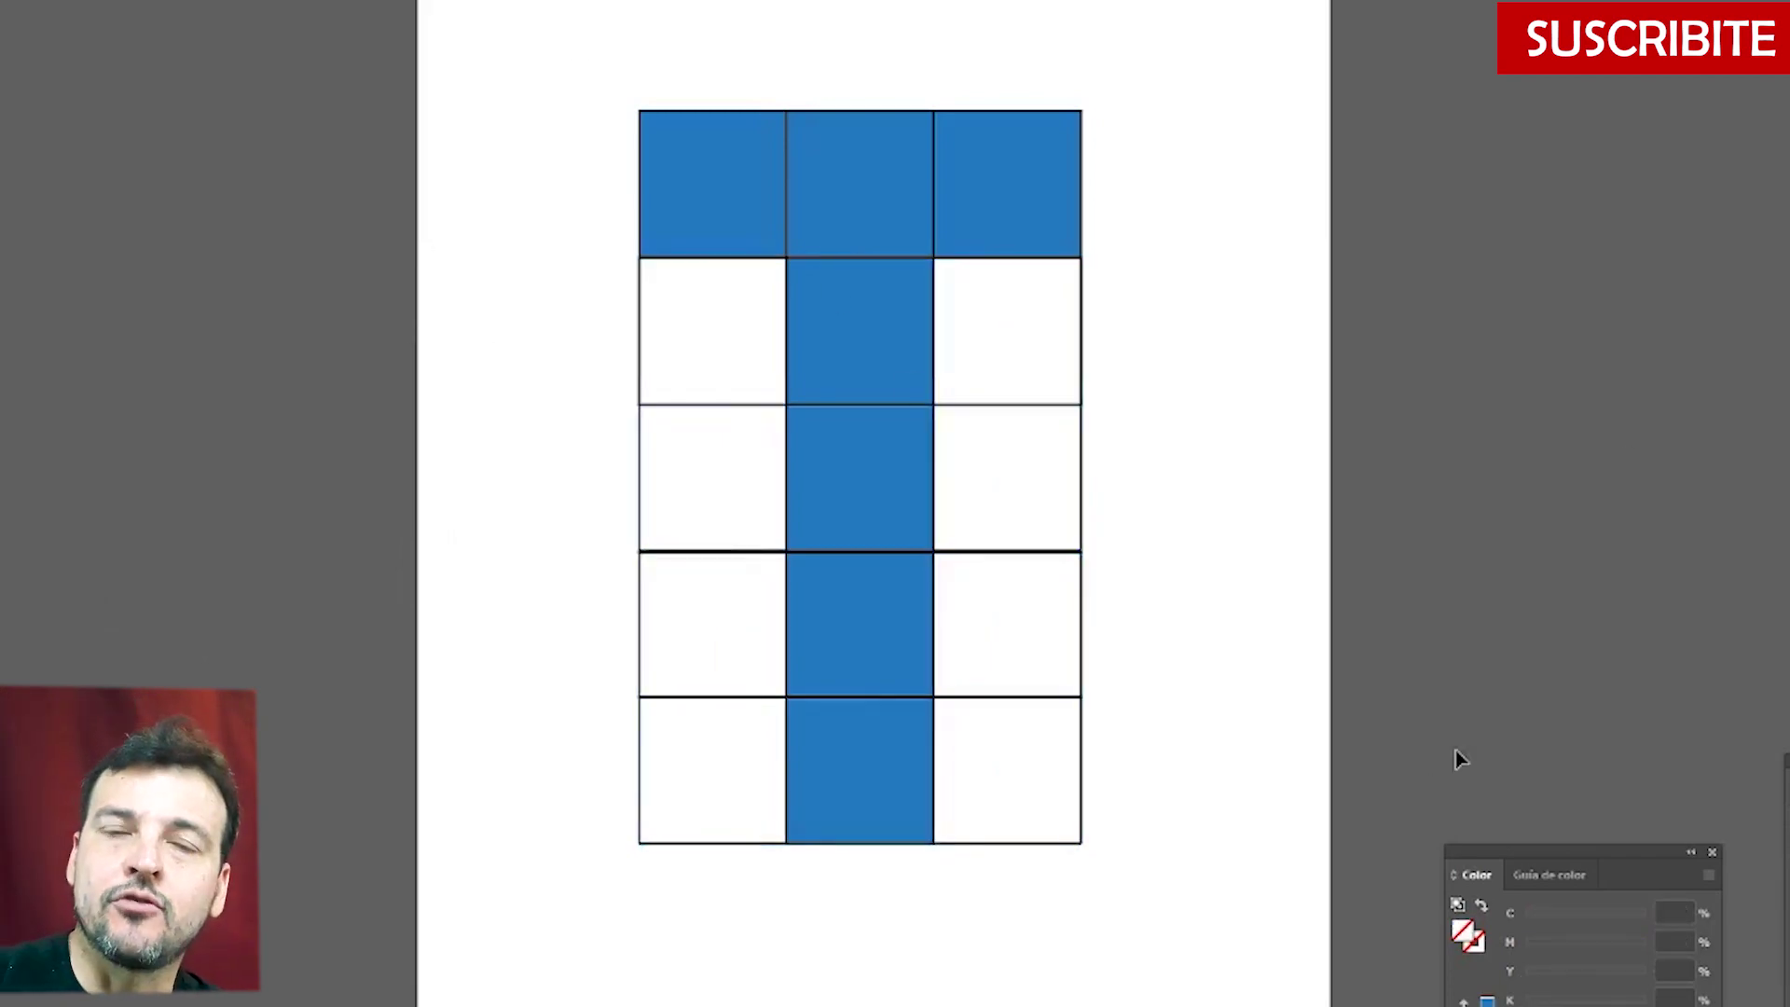
key(ctrl+z)
click(1198, 601)
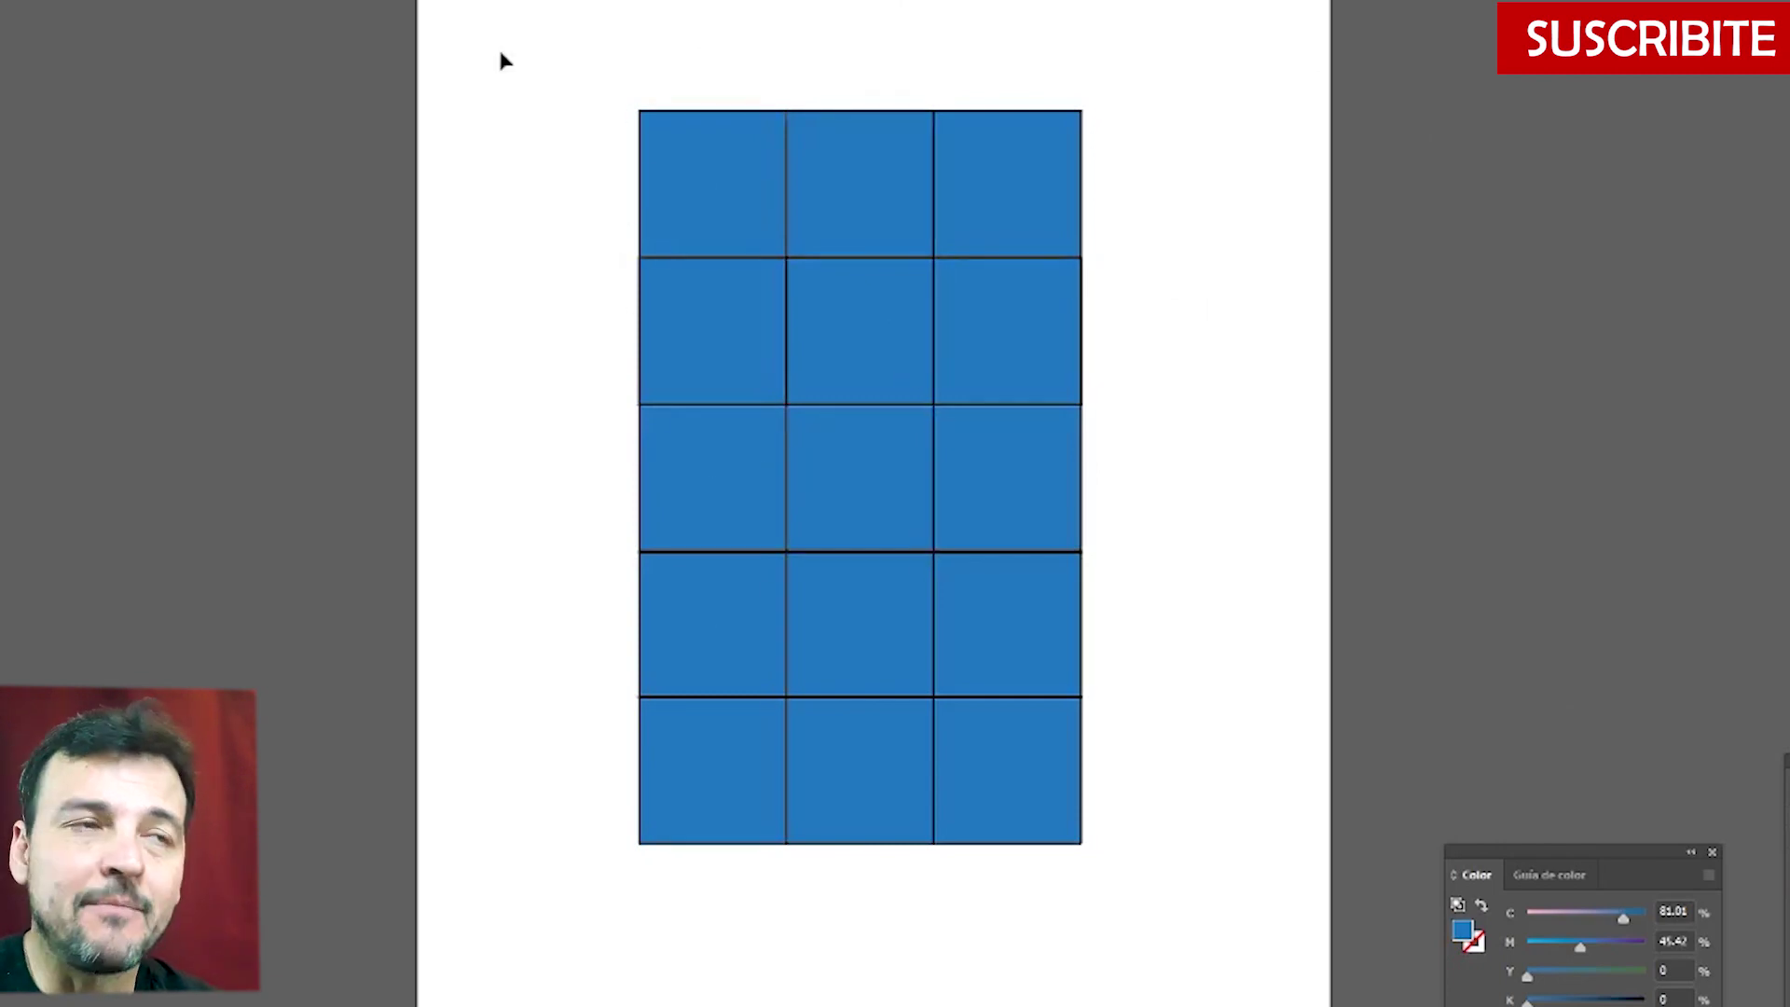
- Duplicate all the blue cells without the grid lines and place the copy to the right of the grid
drag(500, 56, 1210, 956)
drag(724, 332, 1202, 332)
click(1273, 79)
- Delete the copied block's inner and right-hand cells to shape a letter E, and undo the deletion
drag(1601, 257, 1315, 364)
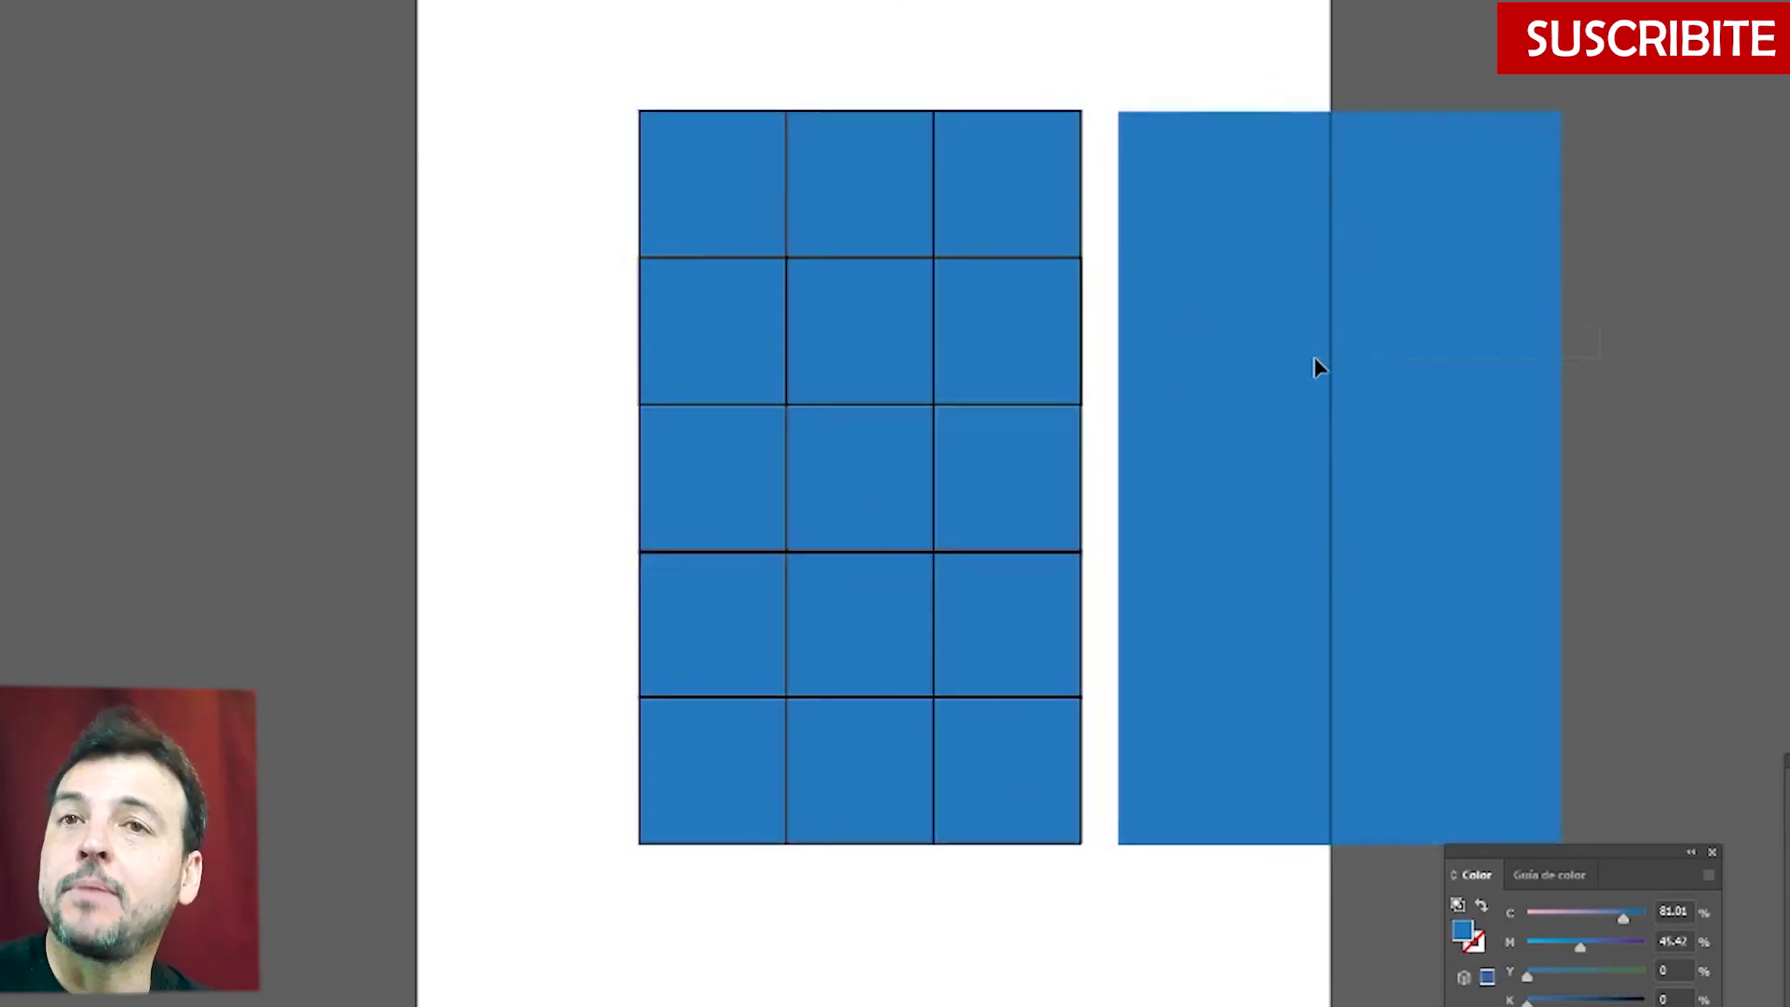
shift+click(1515, 522)
shift+click(1501, 659)
shift+click(1352, 648)
key(Delete)
drag(1205, 83, 1520, 793)
click(1663, 457)
key(ctrl+z)
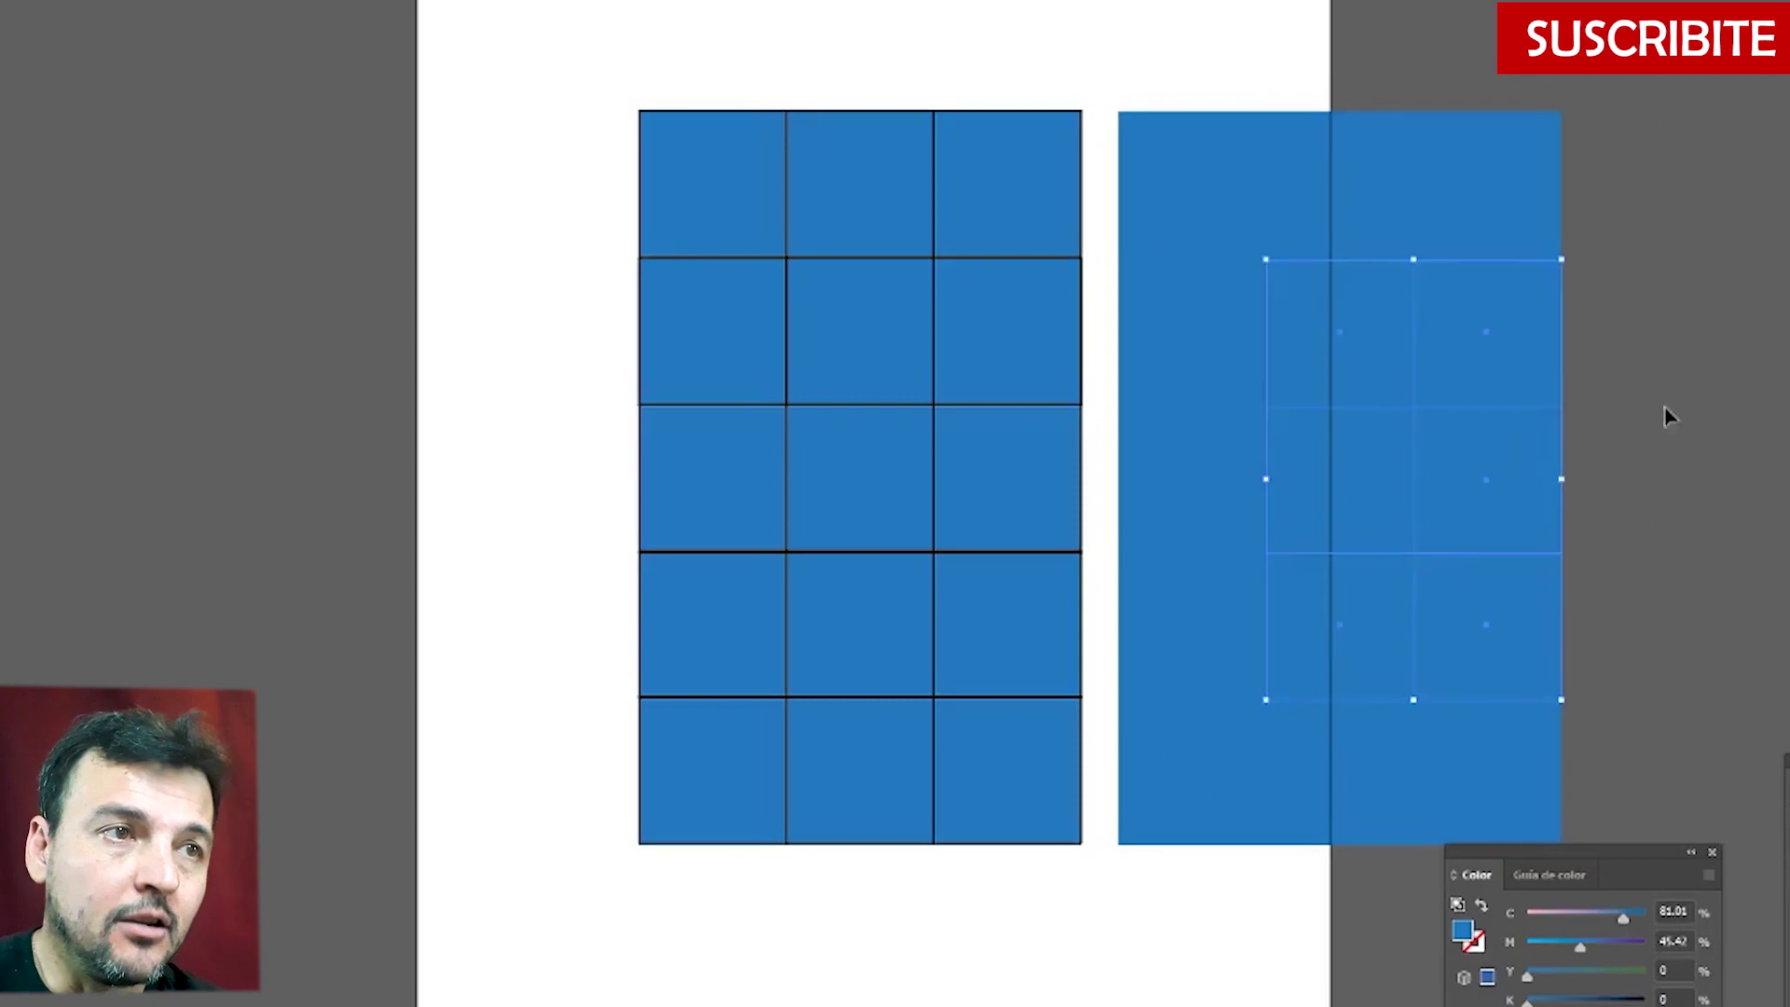
- Scale the copied block down to a small size and move it above the grid's upper left corner
drag(1132, 31, 1517, 793)
drag(1120, 845, 1473, 361)
drag(1498, 224, 530, 78)
- Delete the small block's inner and right-hand cells to shape a letter E
drag(608, 8, 550, 20)
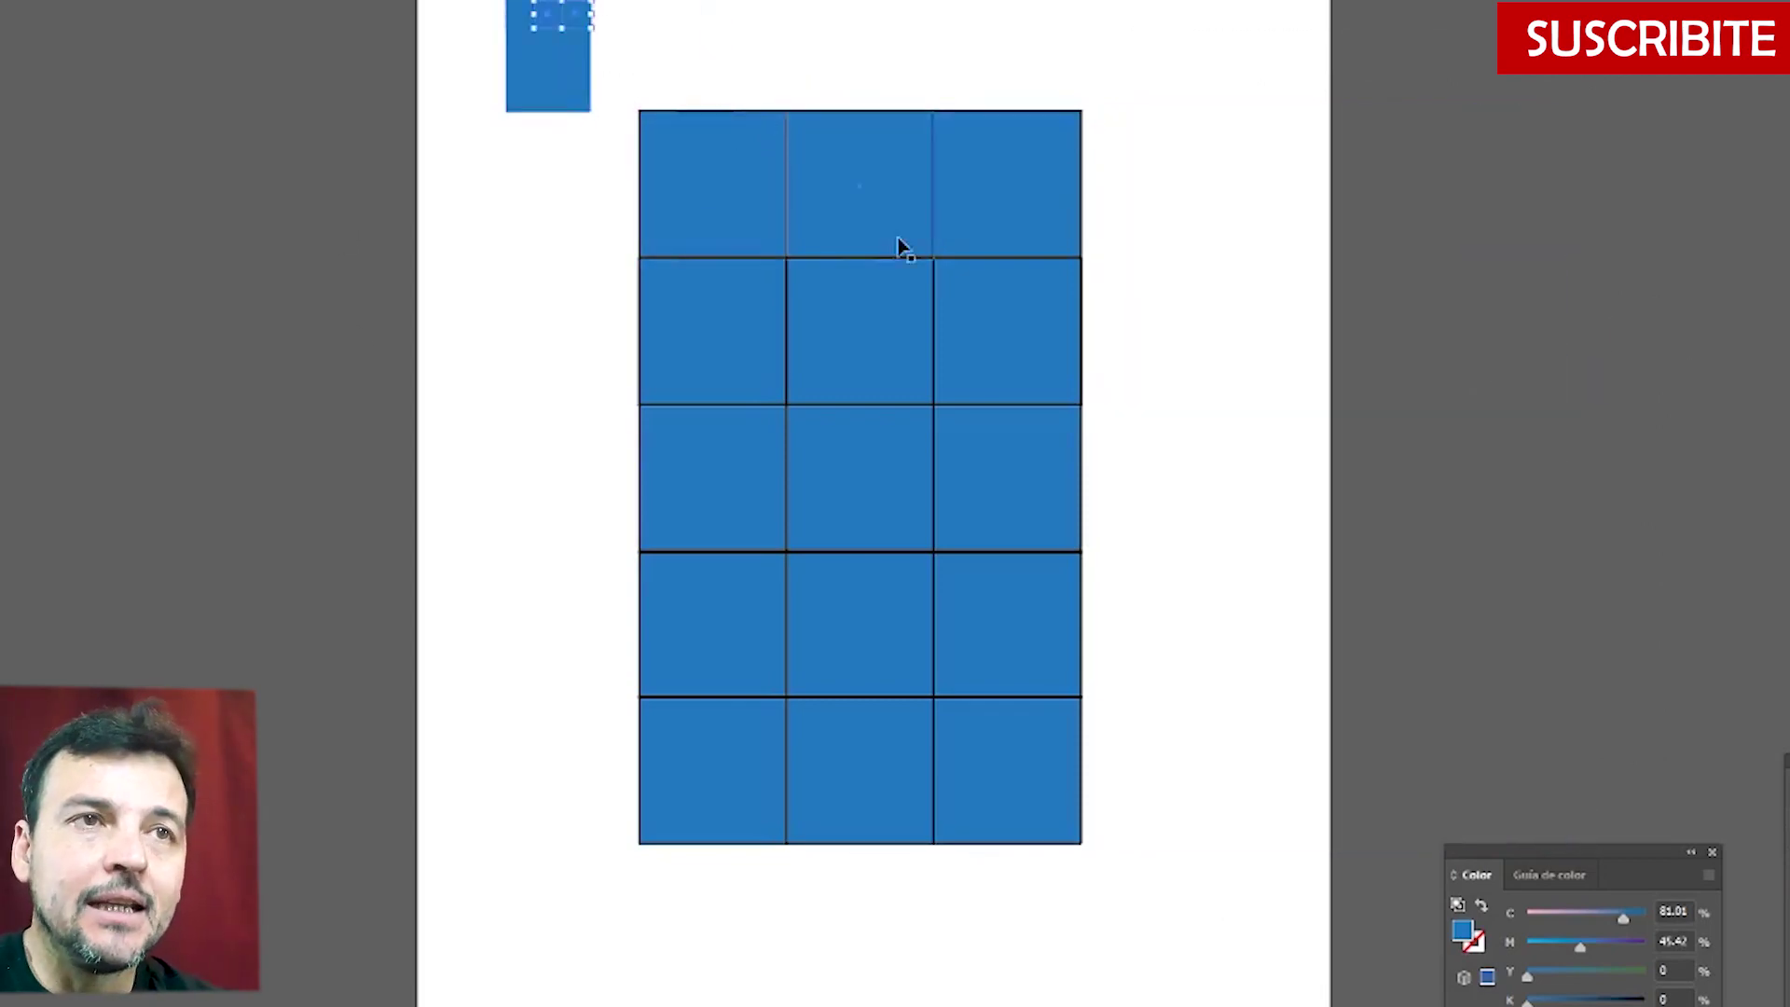
key(Delete)
mouse_move(612, 71)
mouse_down()
mouse_move(519, 79)
mouse_move(550, 75)
mouse_up()
key(Delete)
click(576, 43)
key(Delete)
- Undo the paste and the cell deletions to restore the full small block
key(ctrl+v)
key(ctrl+z)
key(ctrl+z)
key(ctrl+z)
key(ctrl+z)
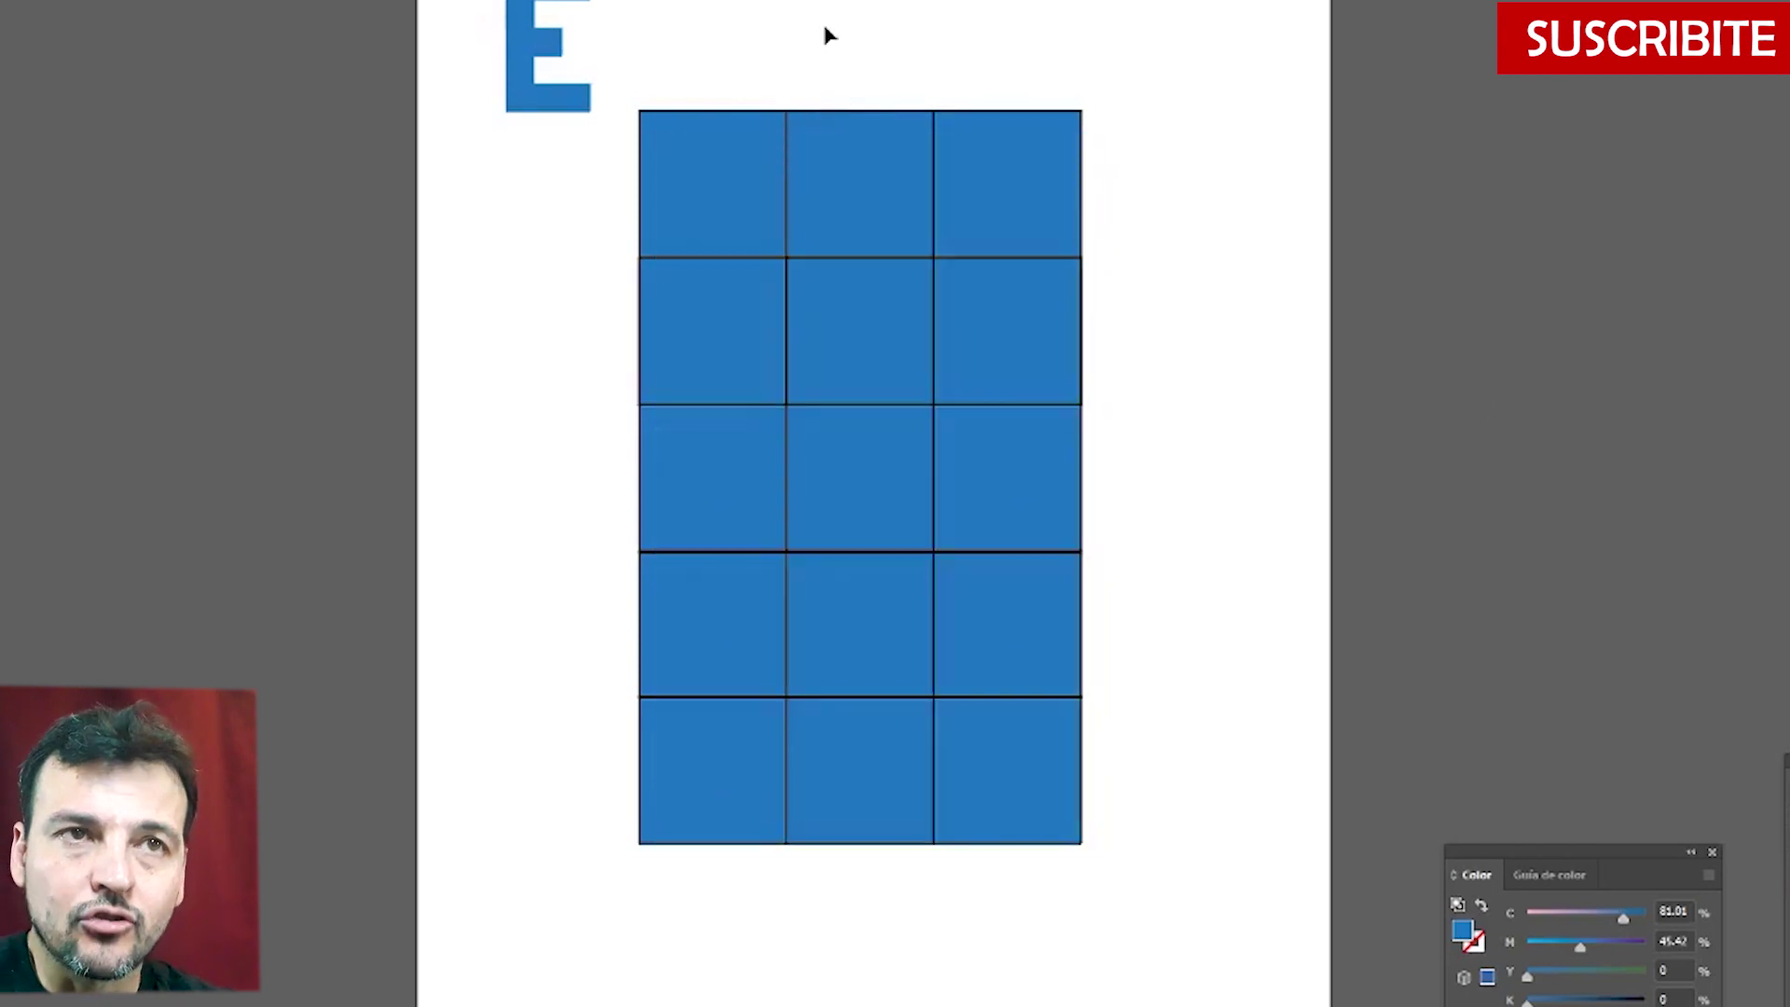
- Paste a copy of the small block to the right of the original and align the original with it vertically
click(716, 11)
drag(646, 2, 475, 94)
key(ctrl+c)
key(ctrl+v)
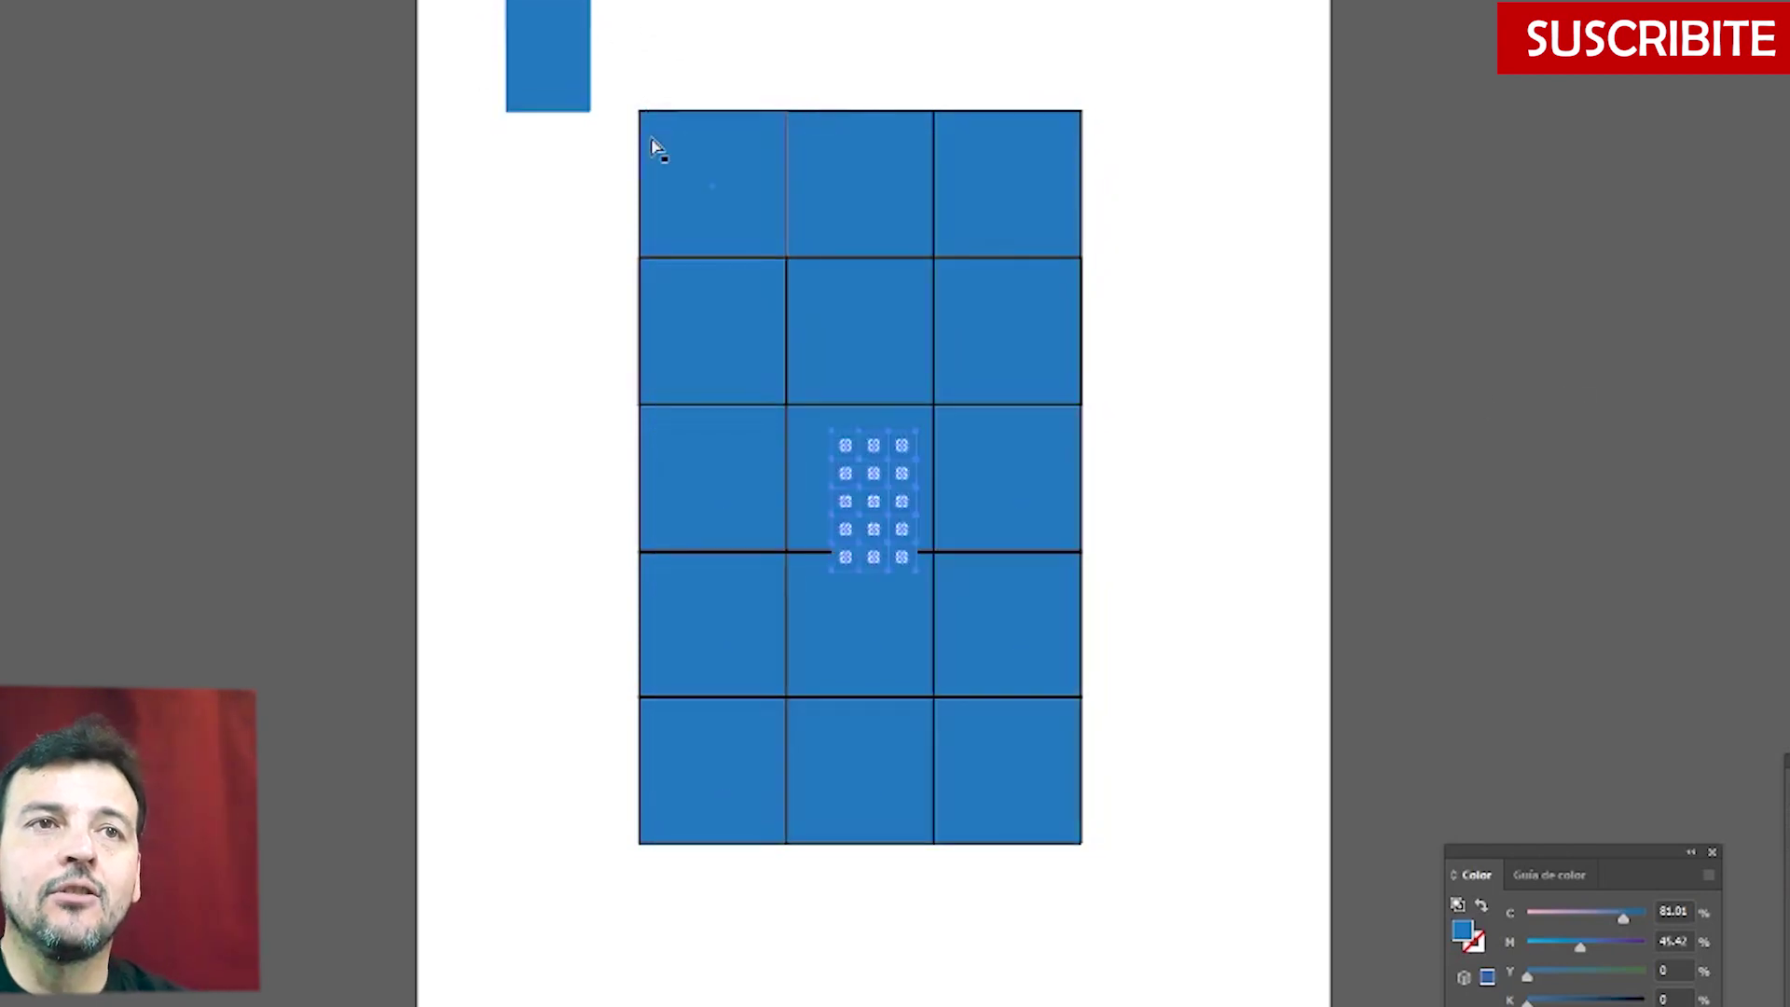
drag(859, 506, 739, 32)
drag(574, 109, 574, 95)
click(941, 95)
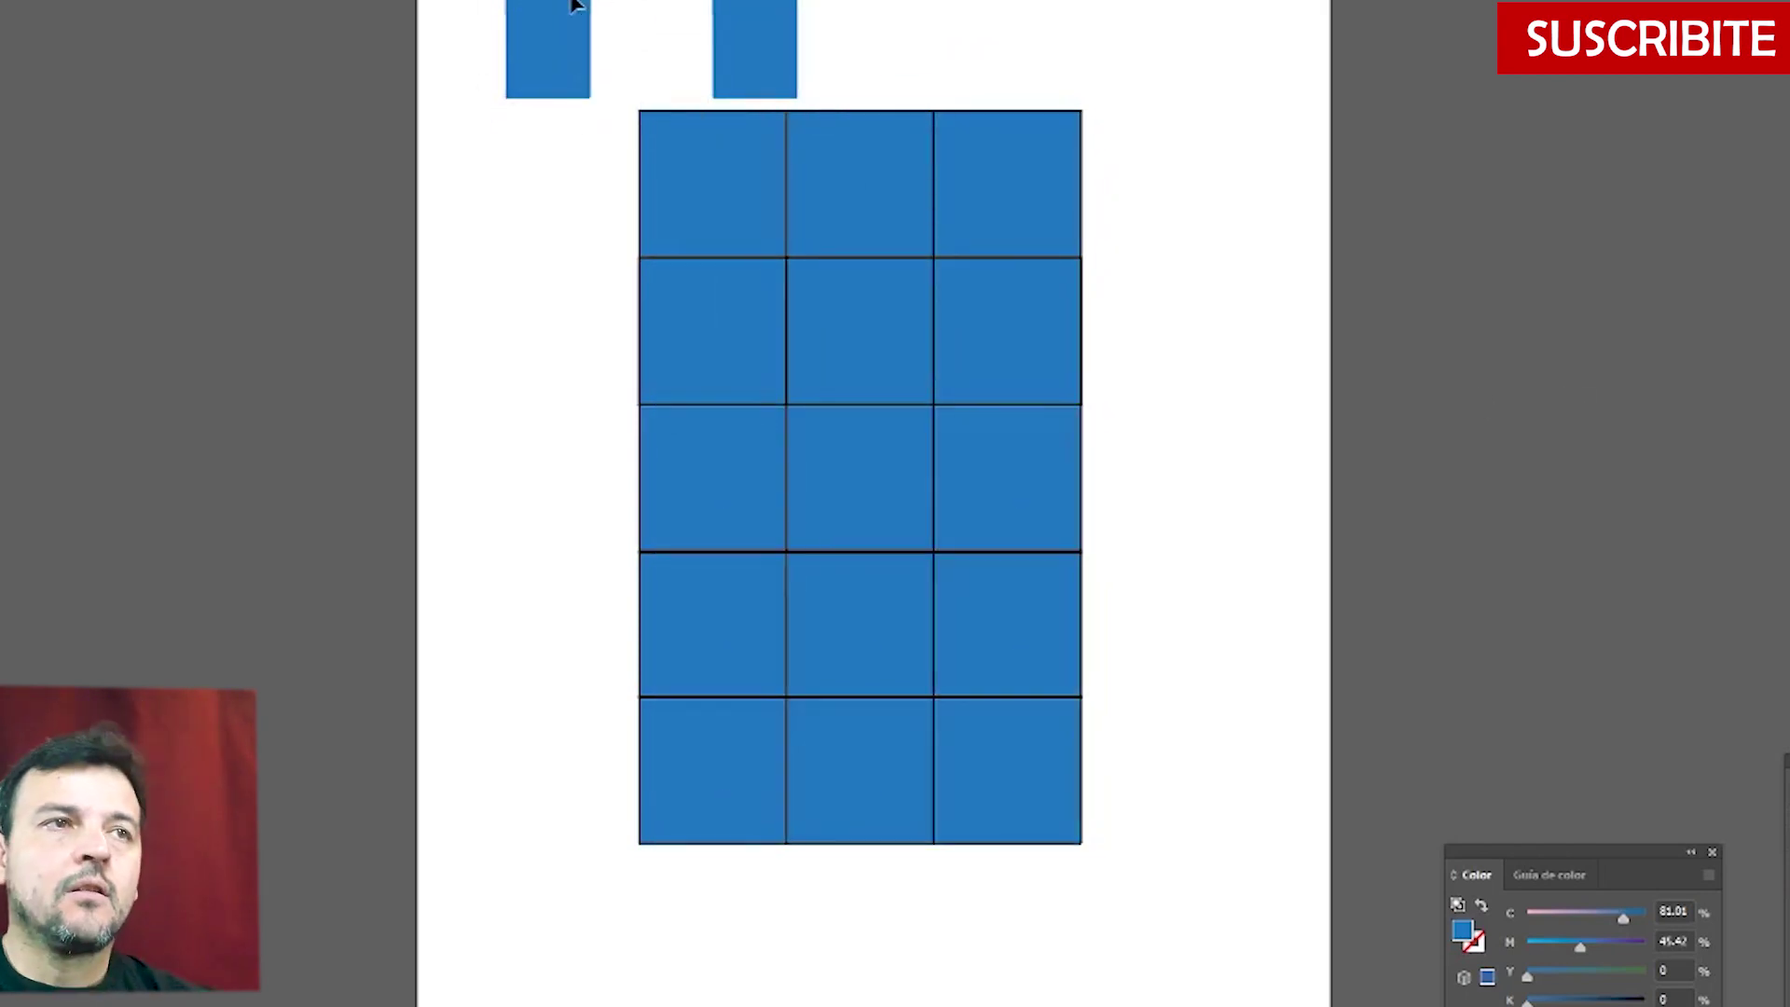
- Delete the left small block's second- and fourth-row middle and right cells and its third-row right cell, leaving a letter E
drag(634, 8, 538, 2)
key(Delete)
click(576, 30)
key(Delete)
drag(597, 58, 557, 62)
key(Delete)
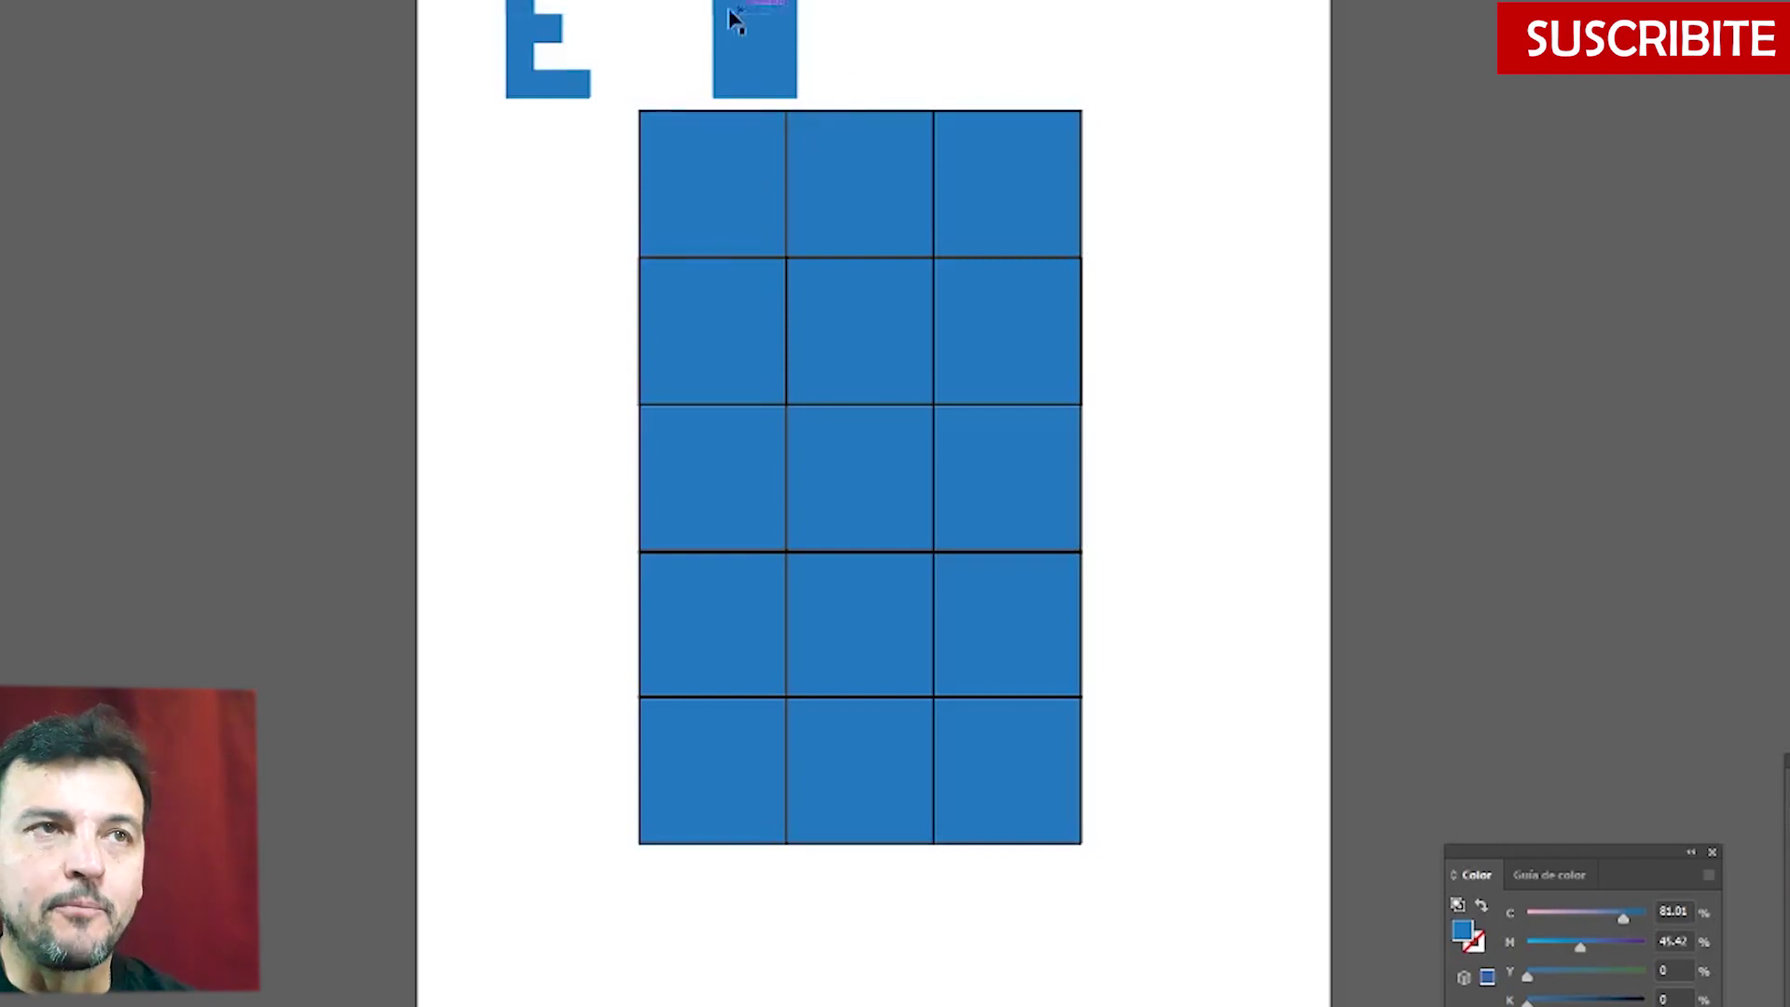
- Place a copy of the letter E between it and the remaining block, and reduce the copy to a letter F
drag(487, 2, 601, 89)
key(ctrl+c)
key(ctrl+v)
drag(859, 451, 639, 21)
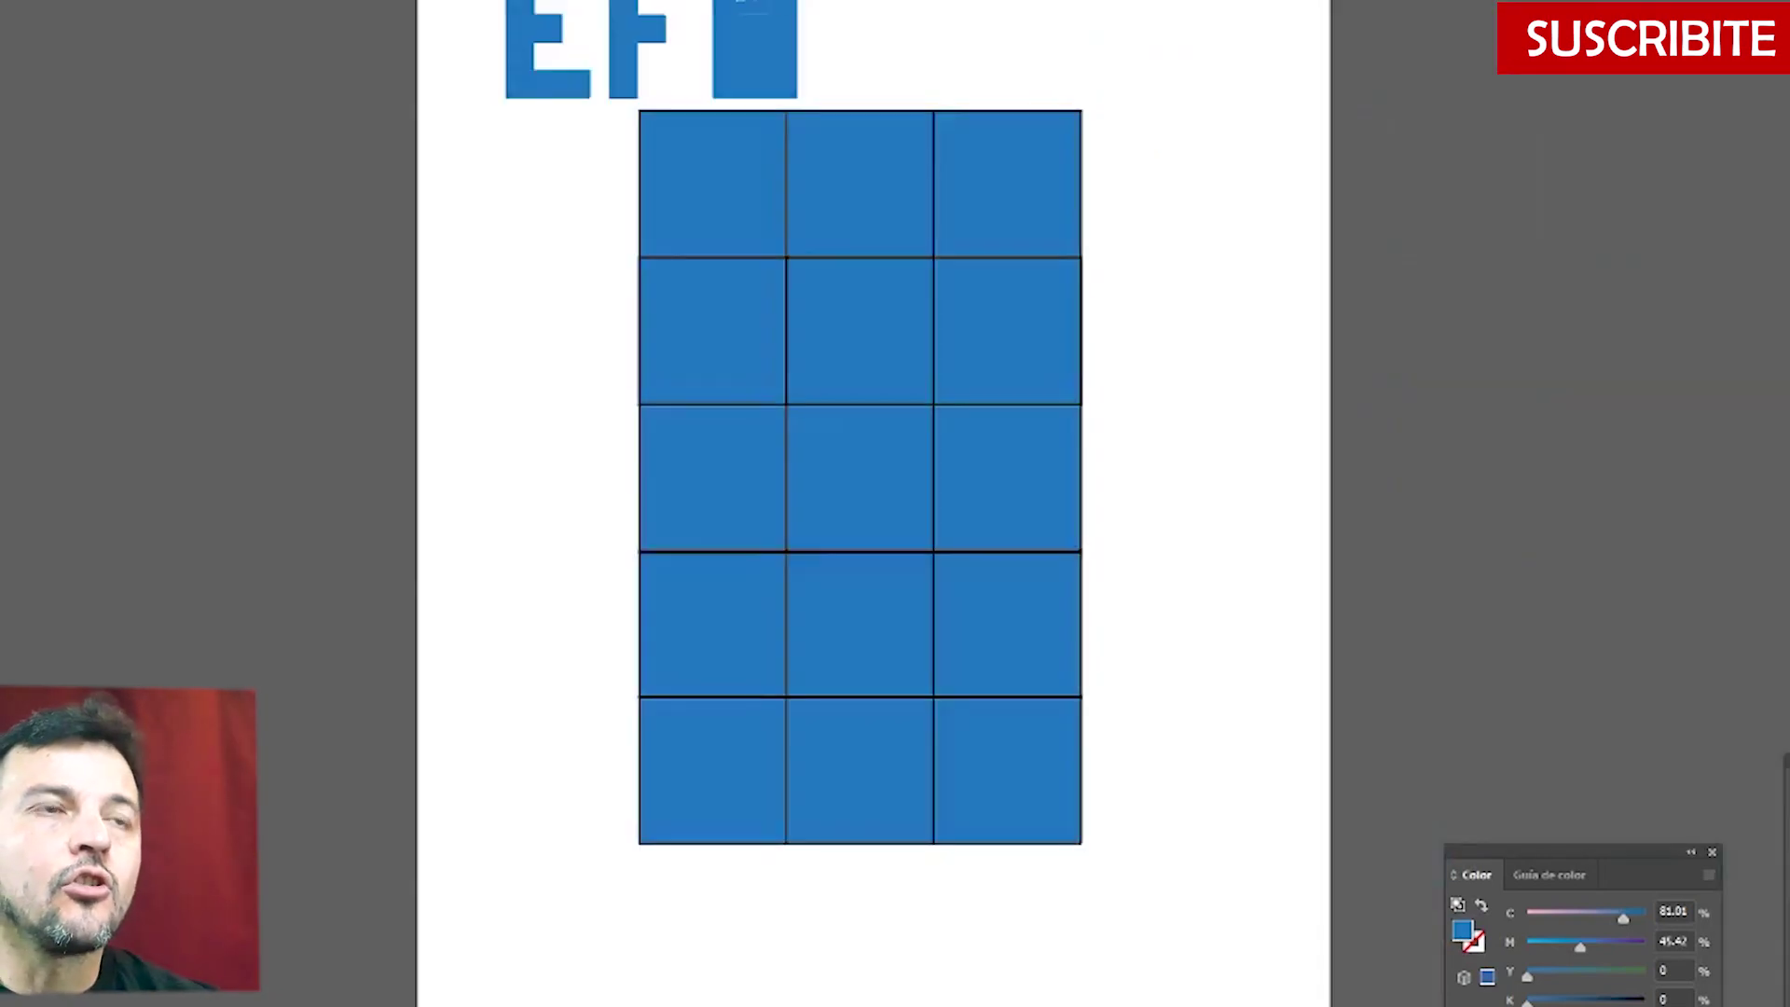
alt+click(764, 75)
alt+click(760, 55)
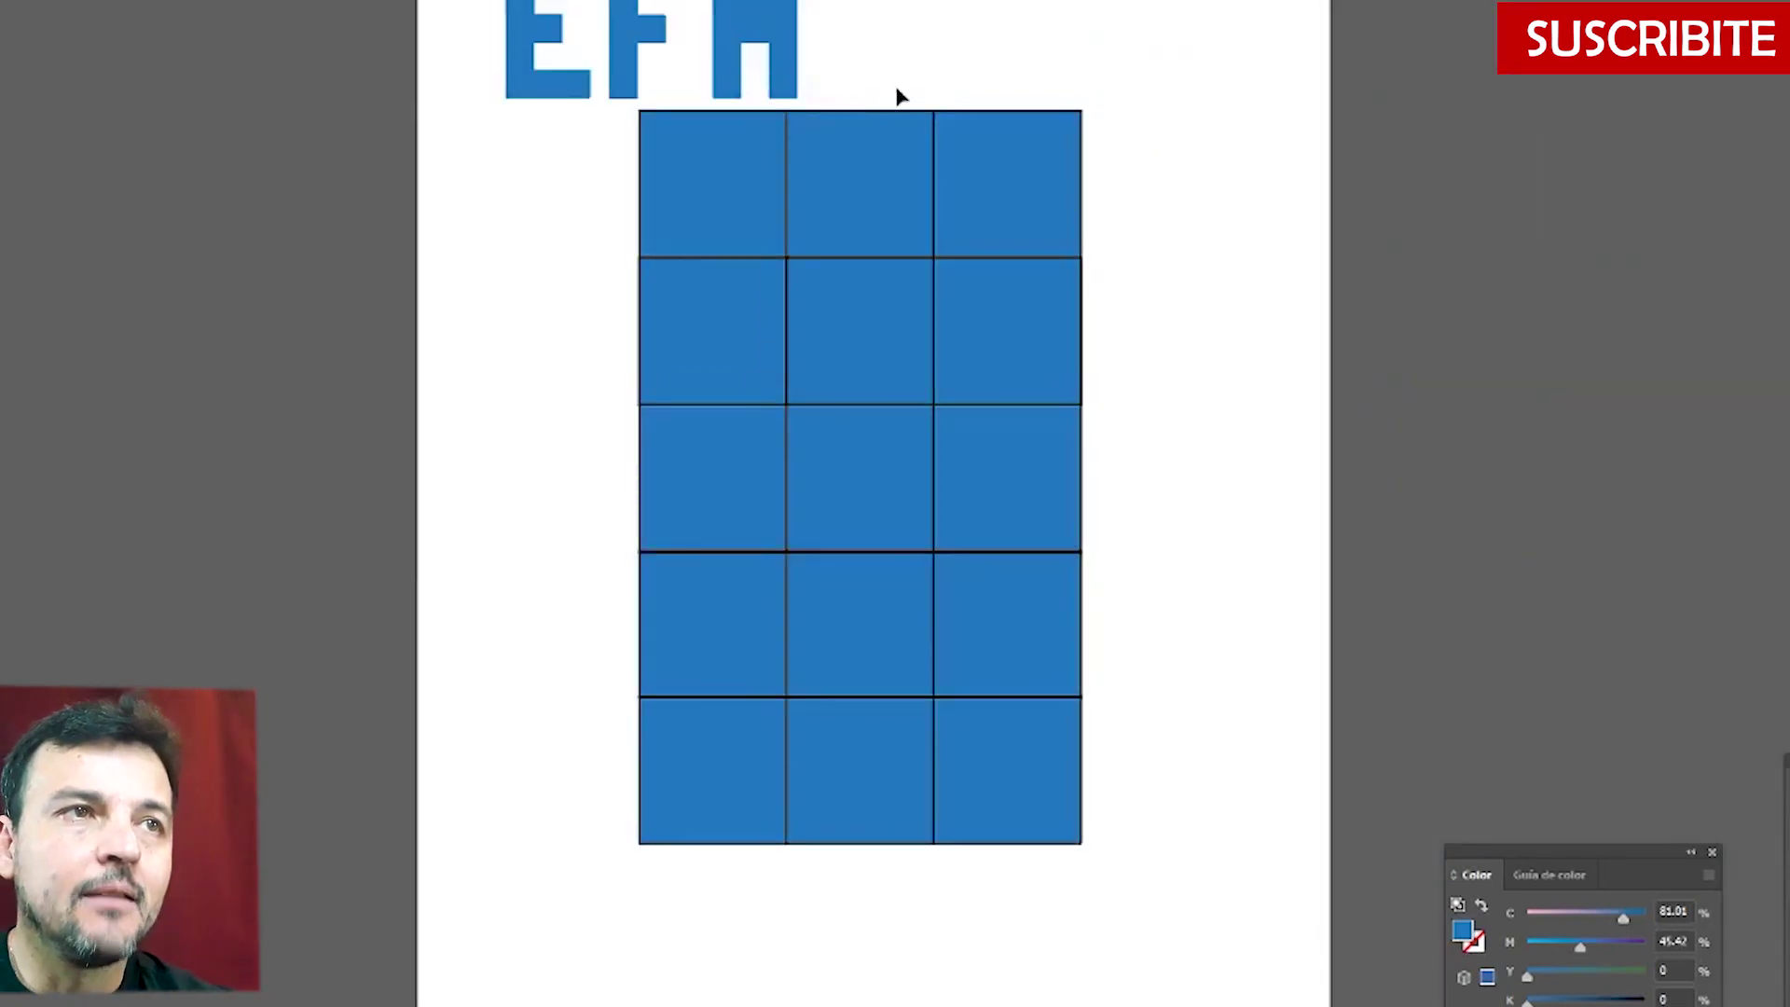
key(ctrl+v)
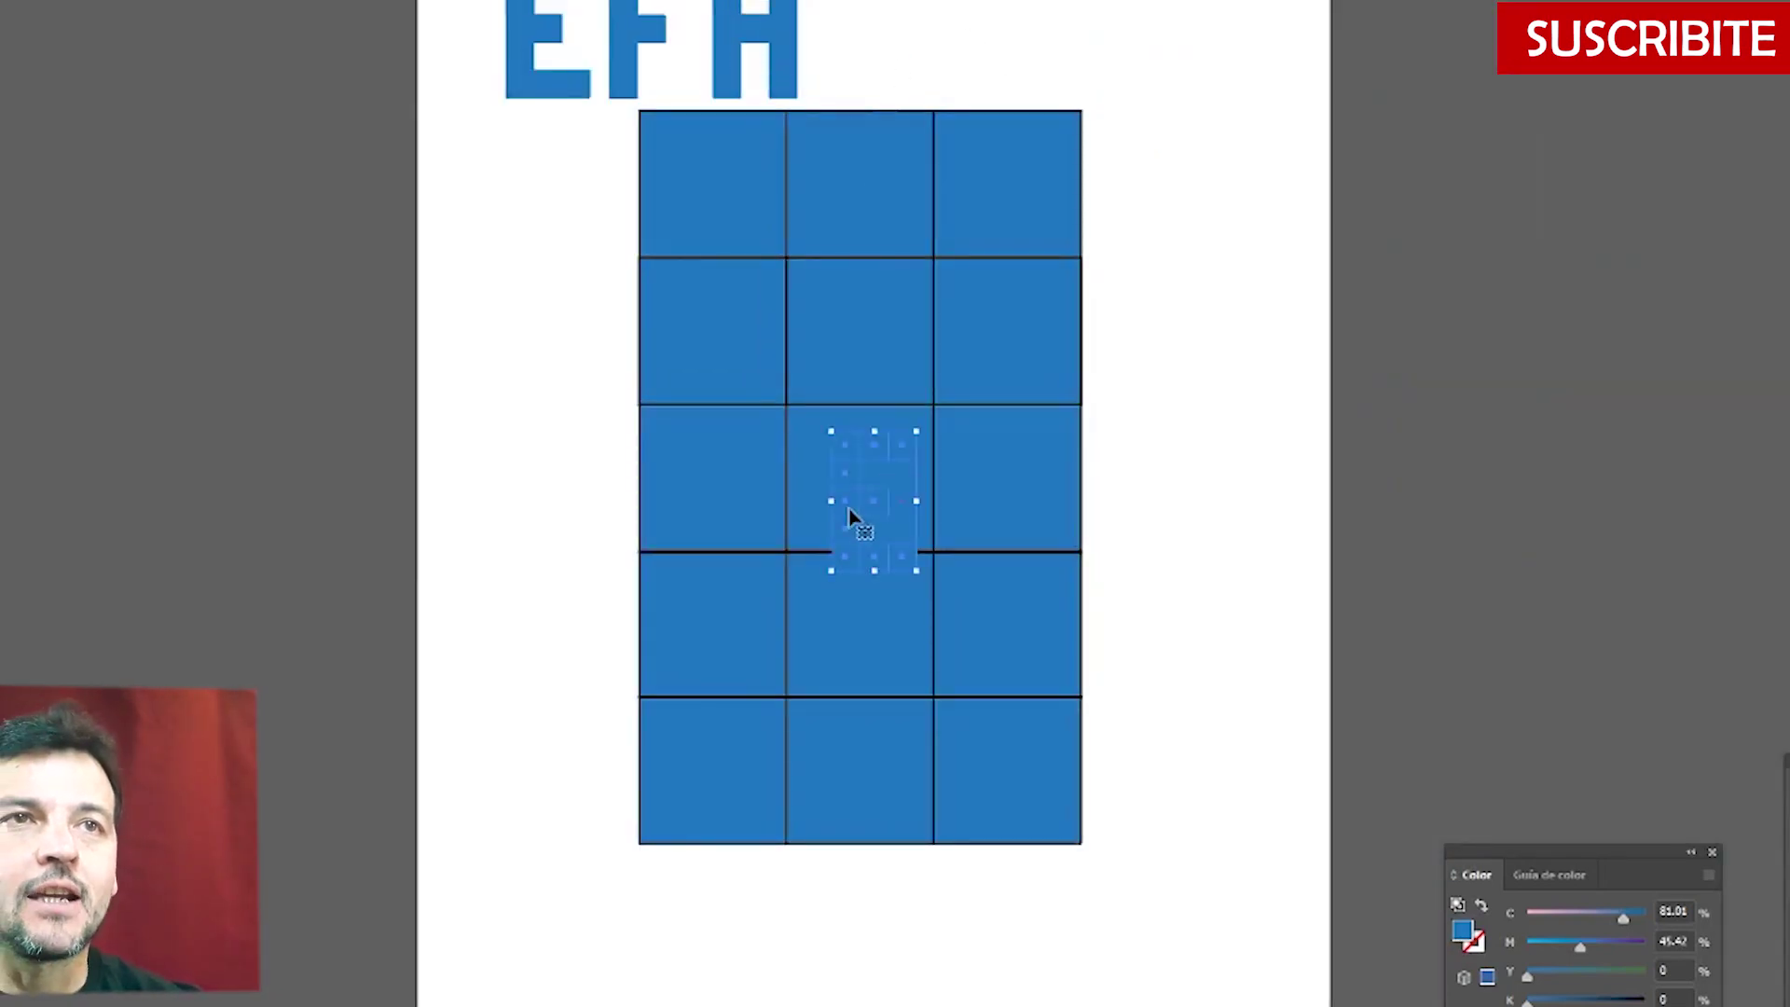
drag(851, 513, 1321, 272)
key(ctrl+z)
key(ctrl+z)
key(ctrl+z)
key(ctrl+z)
key(ctrl+z)
- Place a full block copy to the right of the third block, and delete the latter's middle-column cells except the centre one, leaving an H
key(ctrl+v)
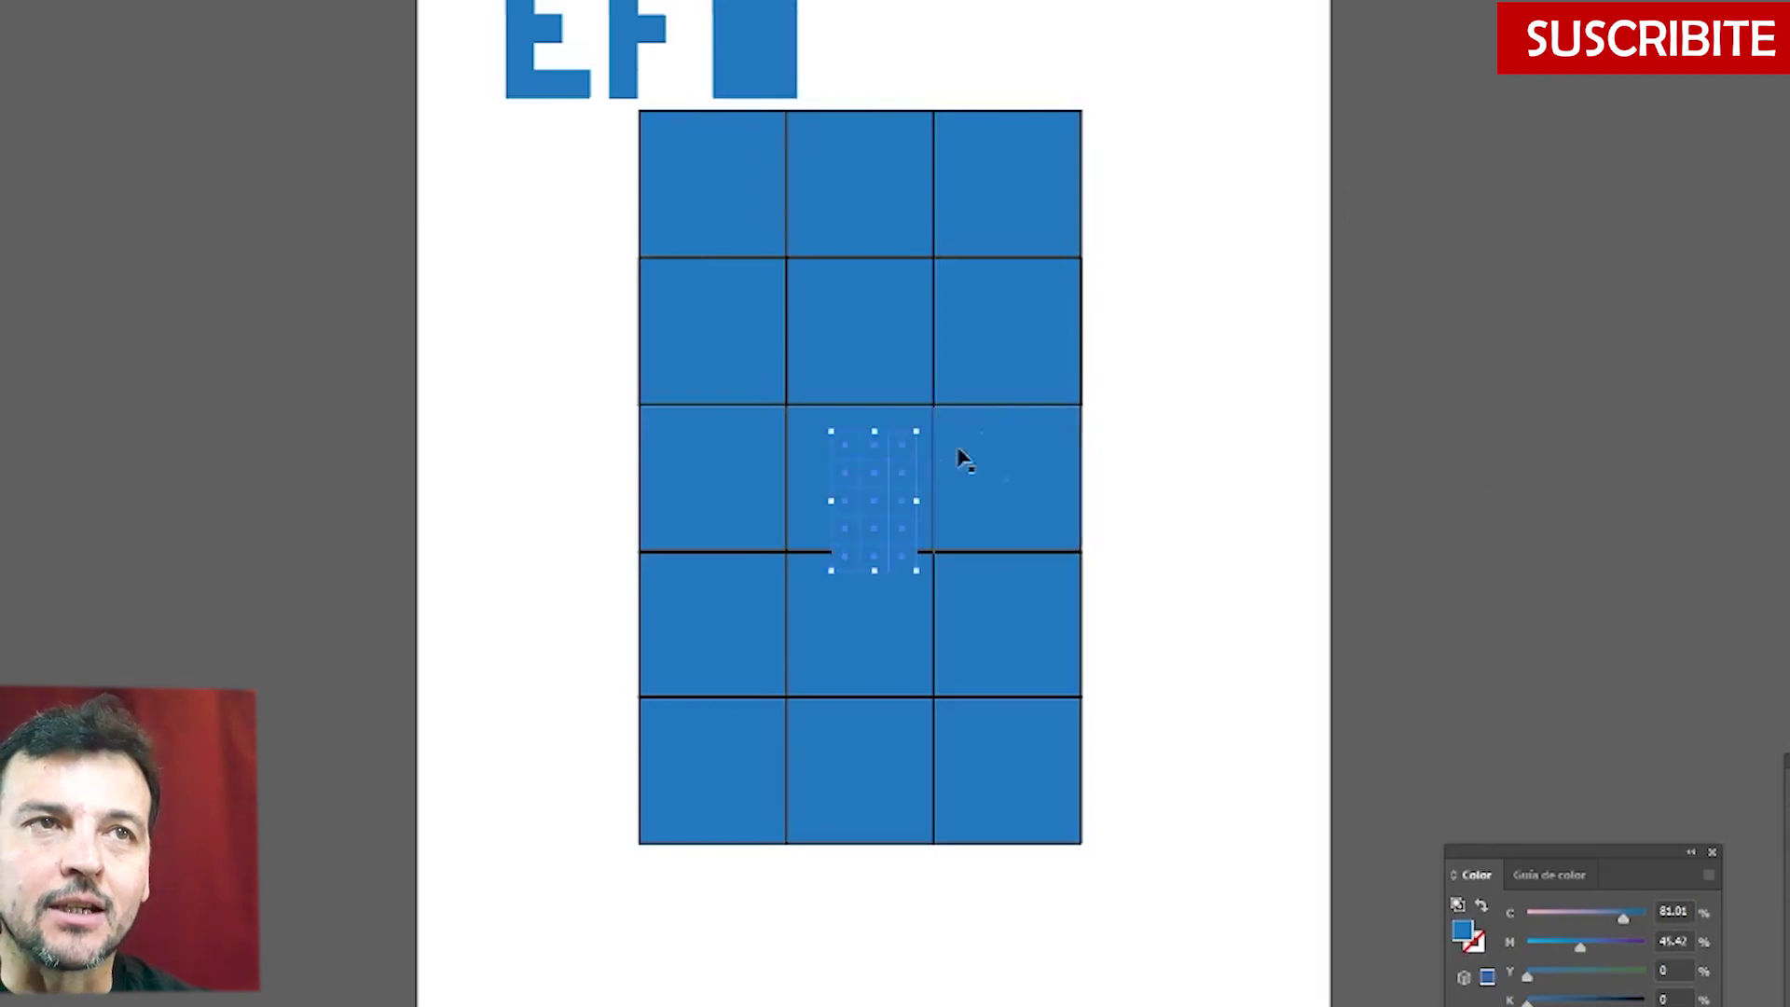
drag(869, 487, 866, 61)
click(757, 6)
key(Delete)
click(751, 59)
key(Delete)
click(756, 82)
key(Delete)
- Reduce the fourth block to a letter L and place another copy of the full block to its right
key(ctrl+x)
key(ctrl+v)
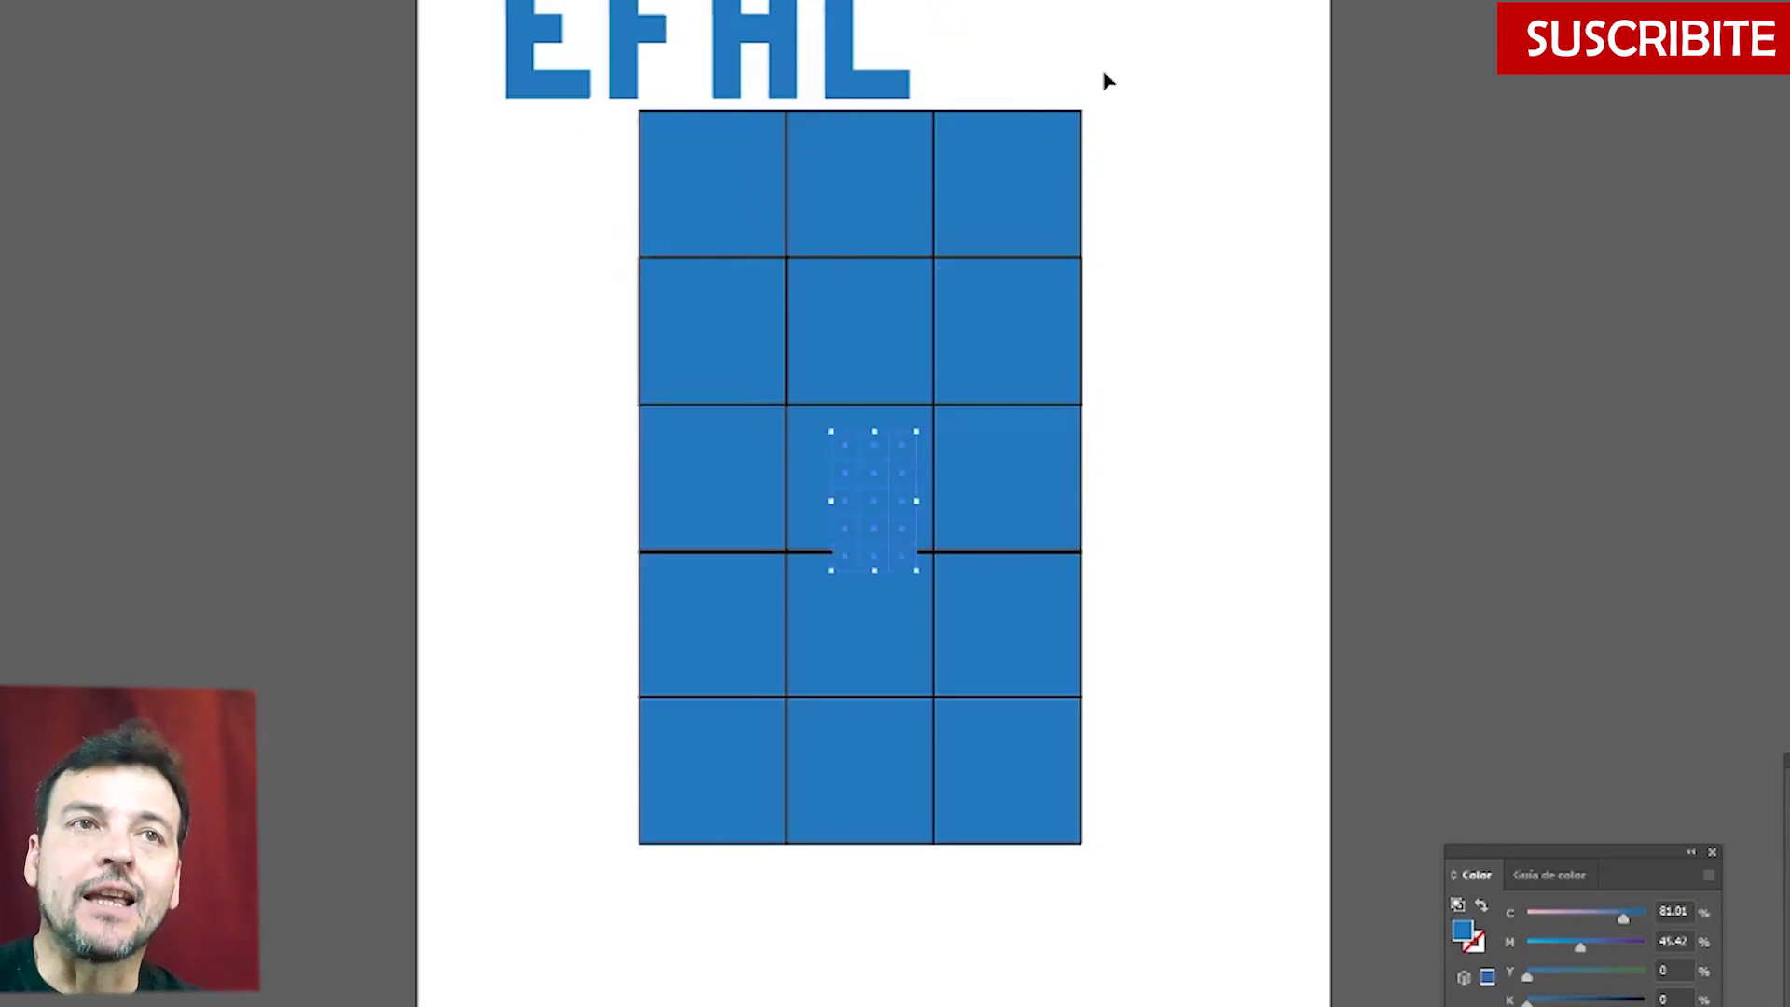
drag(890, 560, 966, 67)
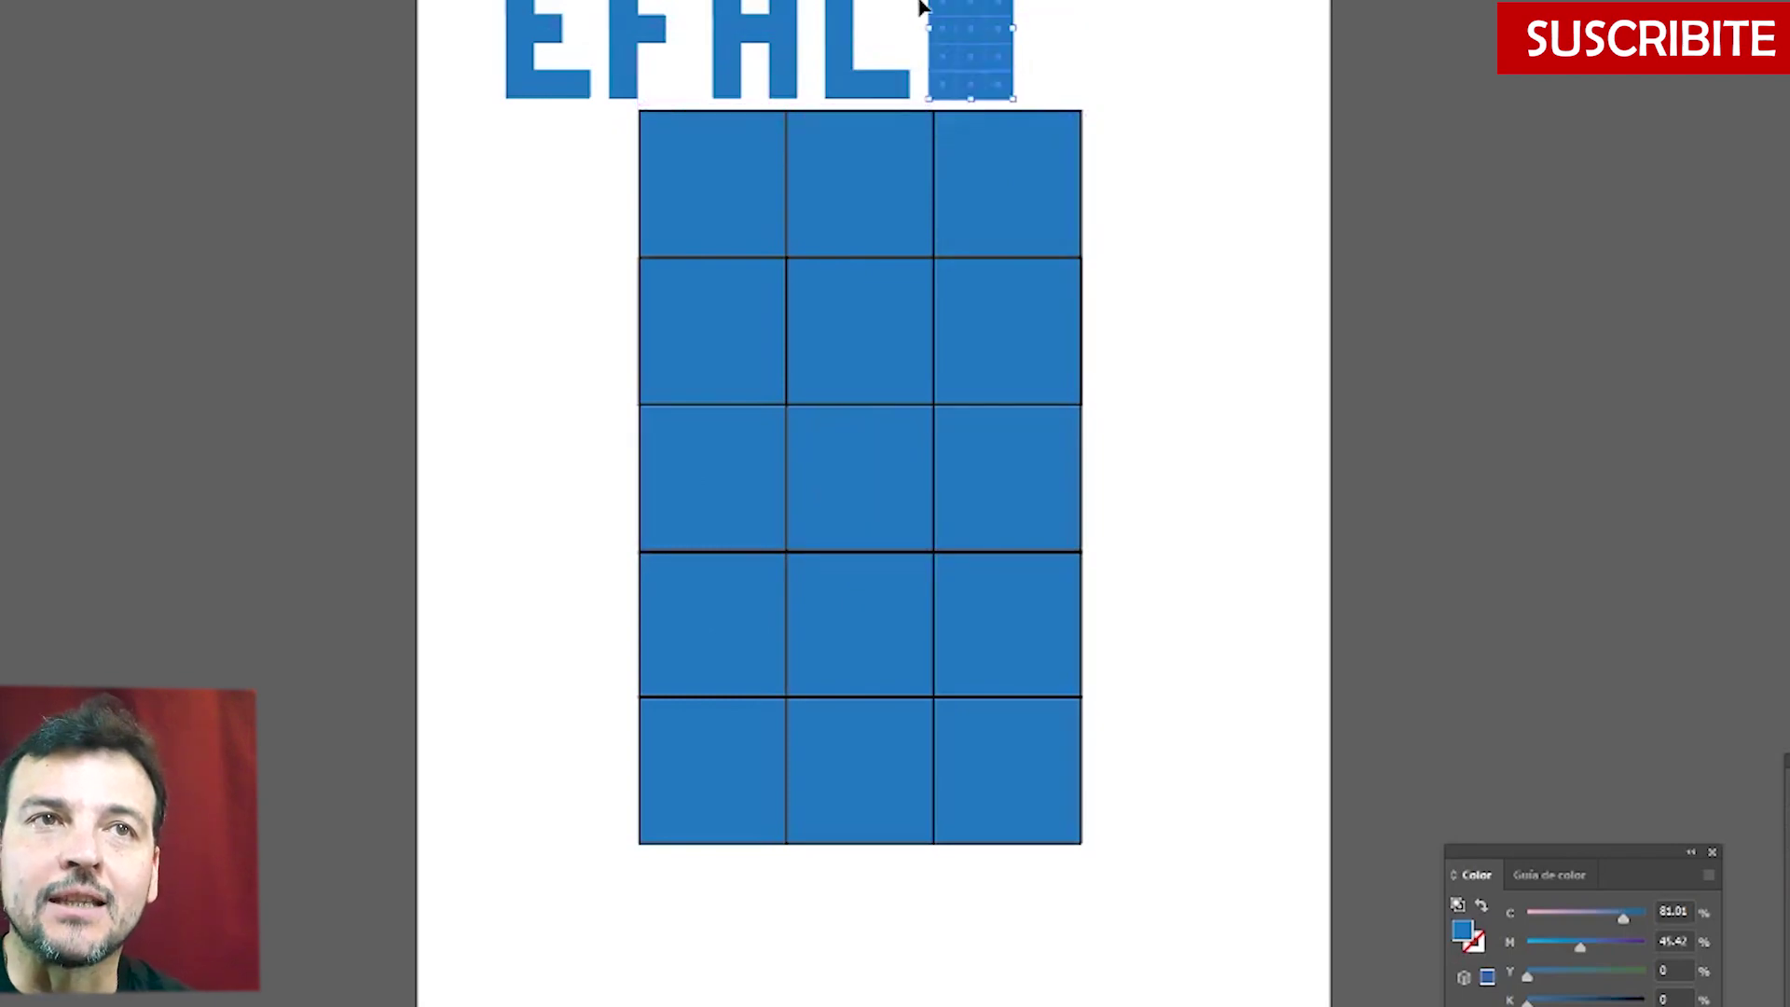
- Delete the outer-column cells below the last block's first row to leave a letter T, and nudge it closer to the L
click(1238, 517)
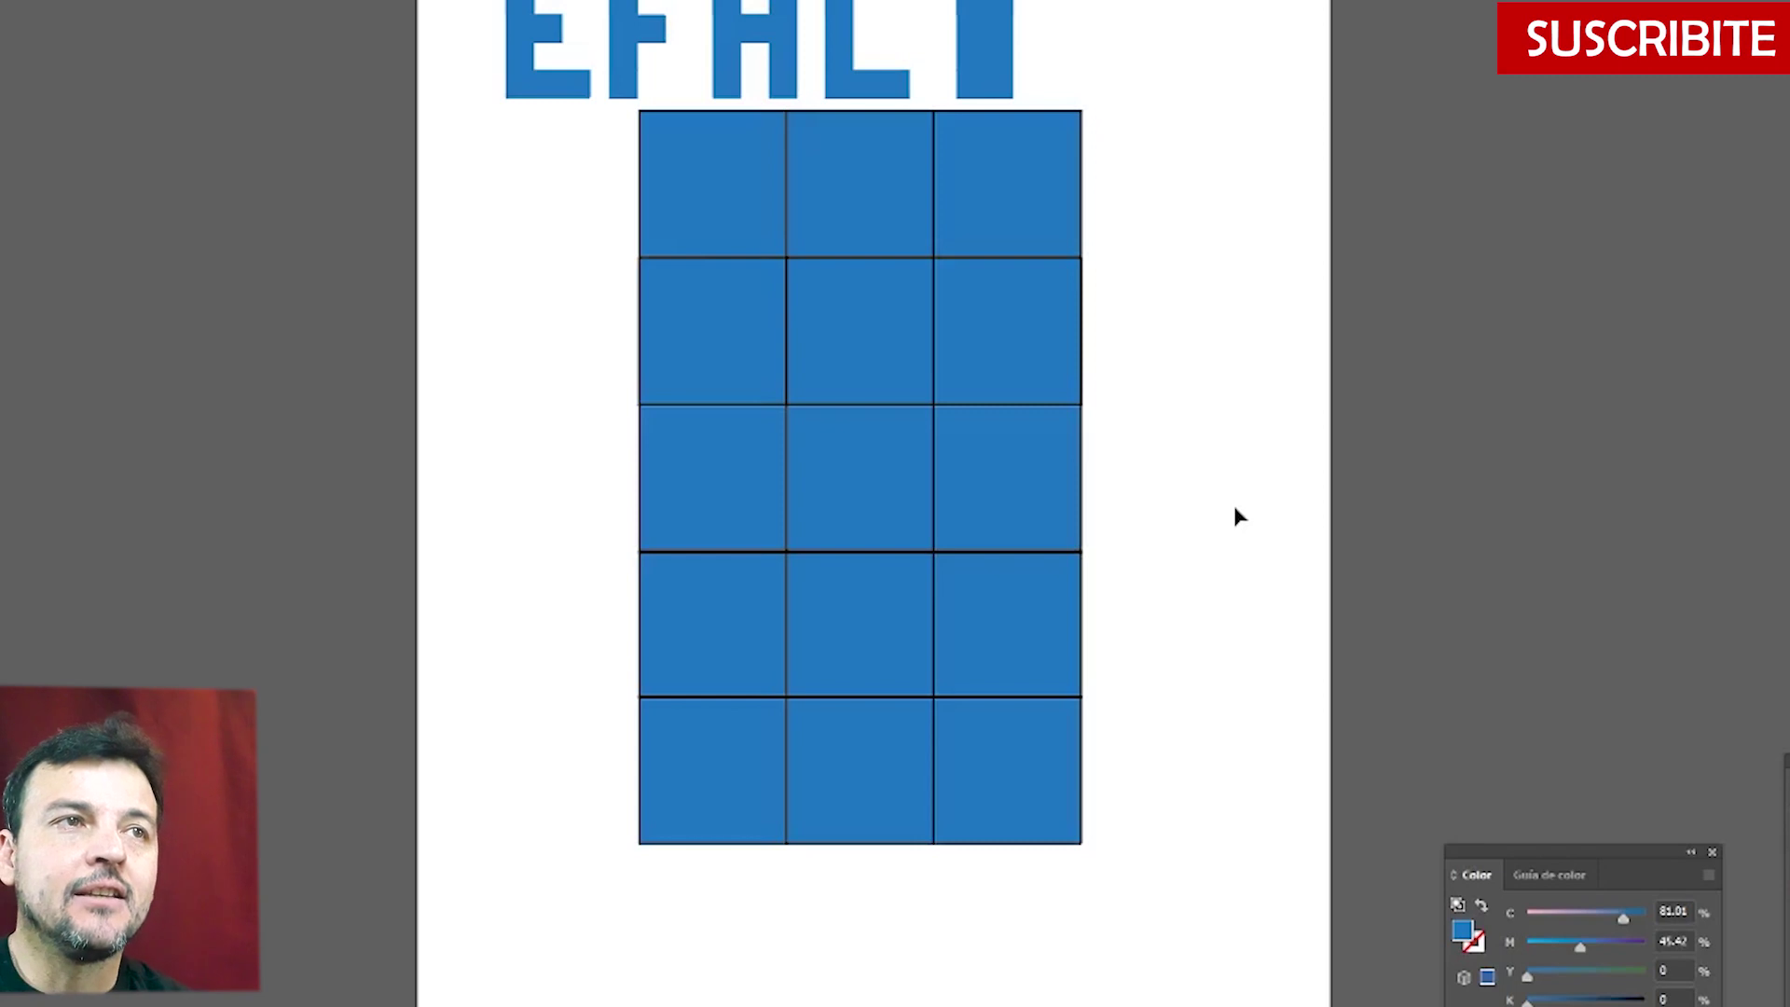
drag(1072, 2, 942, 99)
key(Delete)
key(shift+Left)
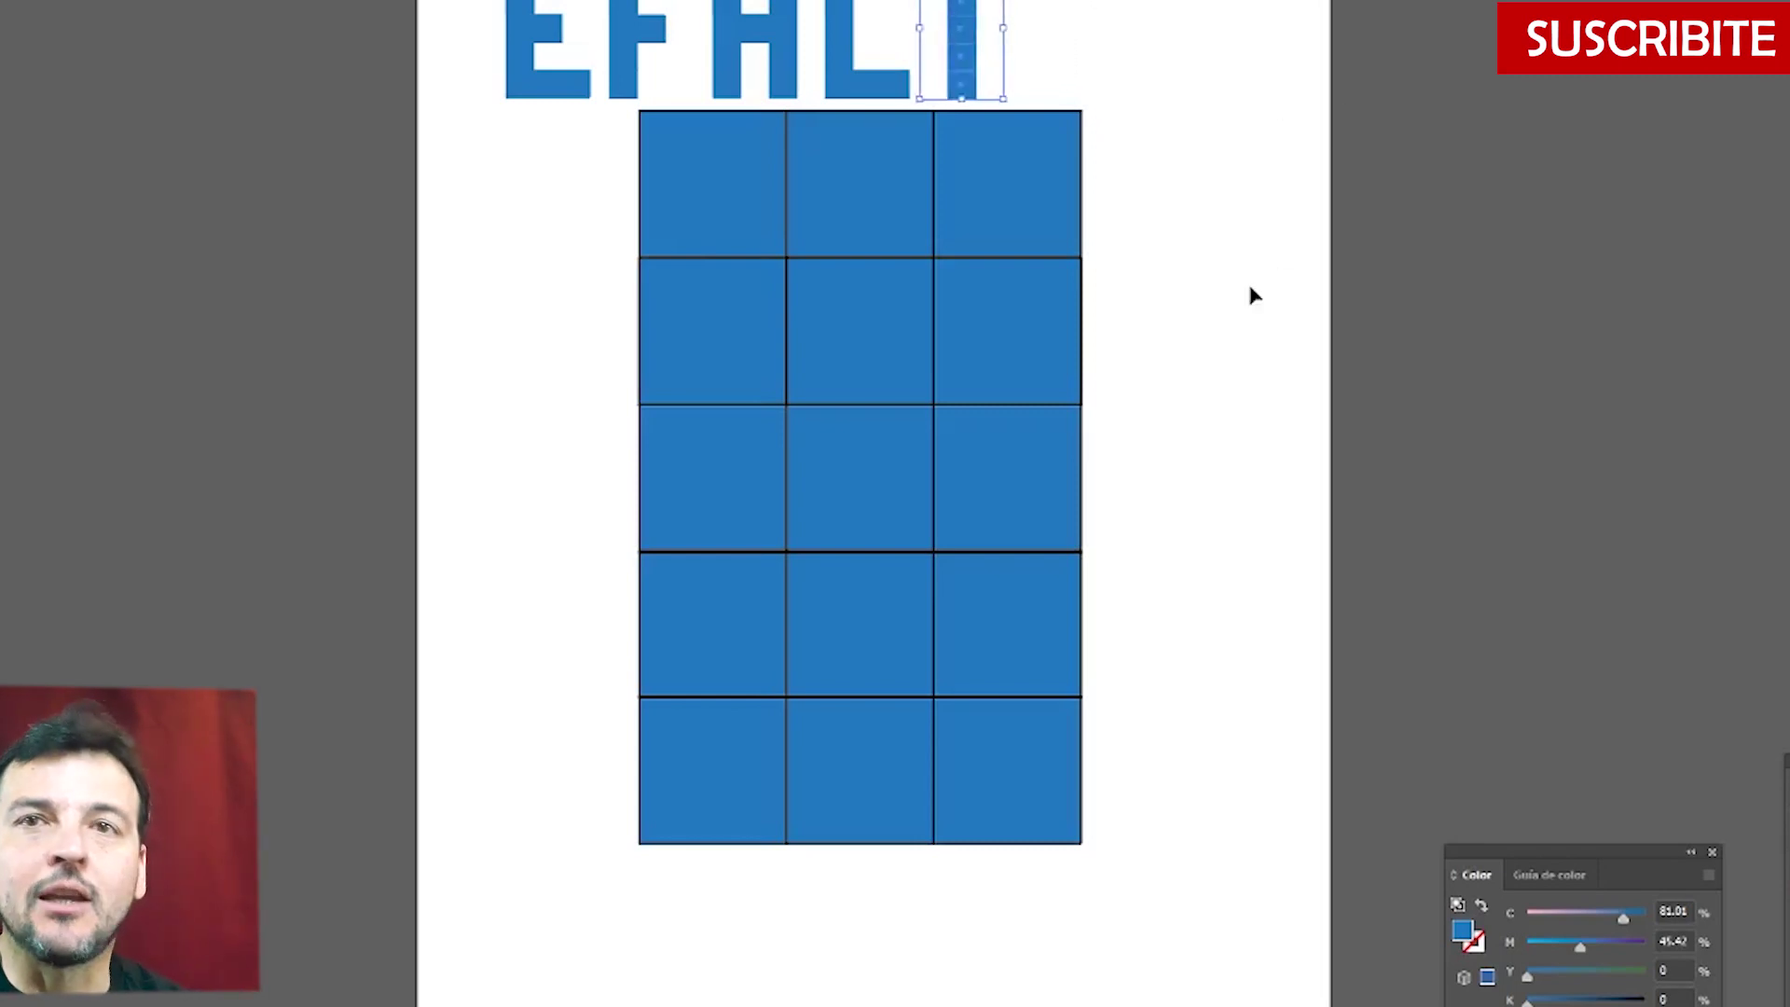
click(1303, 344)
- Move the five letters together to the right so they sit roughly centred above the large grid
drag(485, 2, 923, 109)
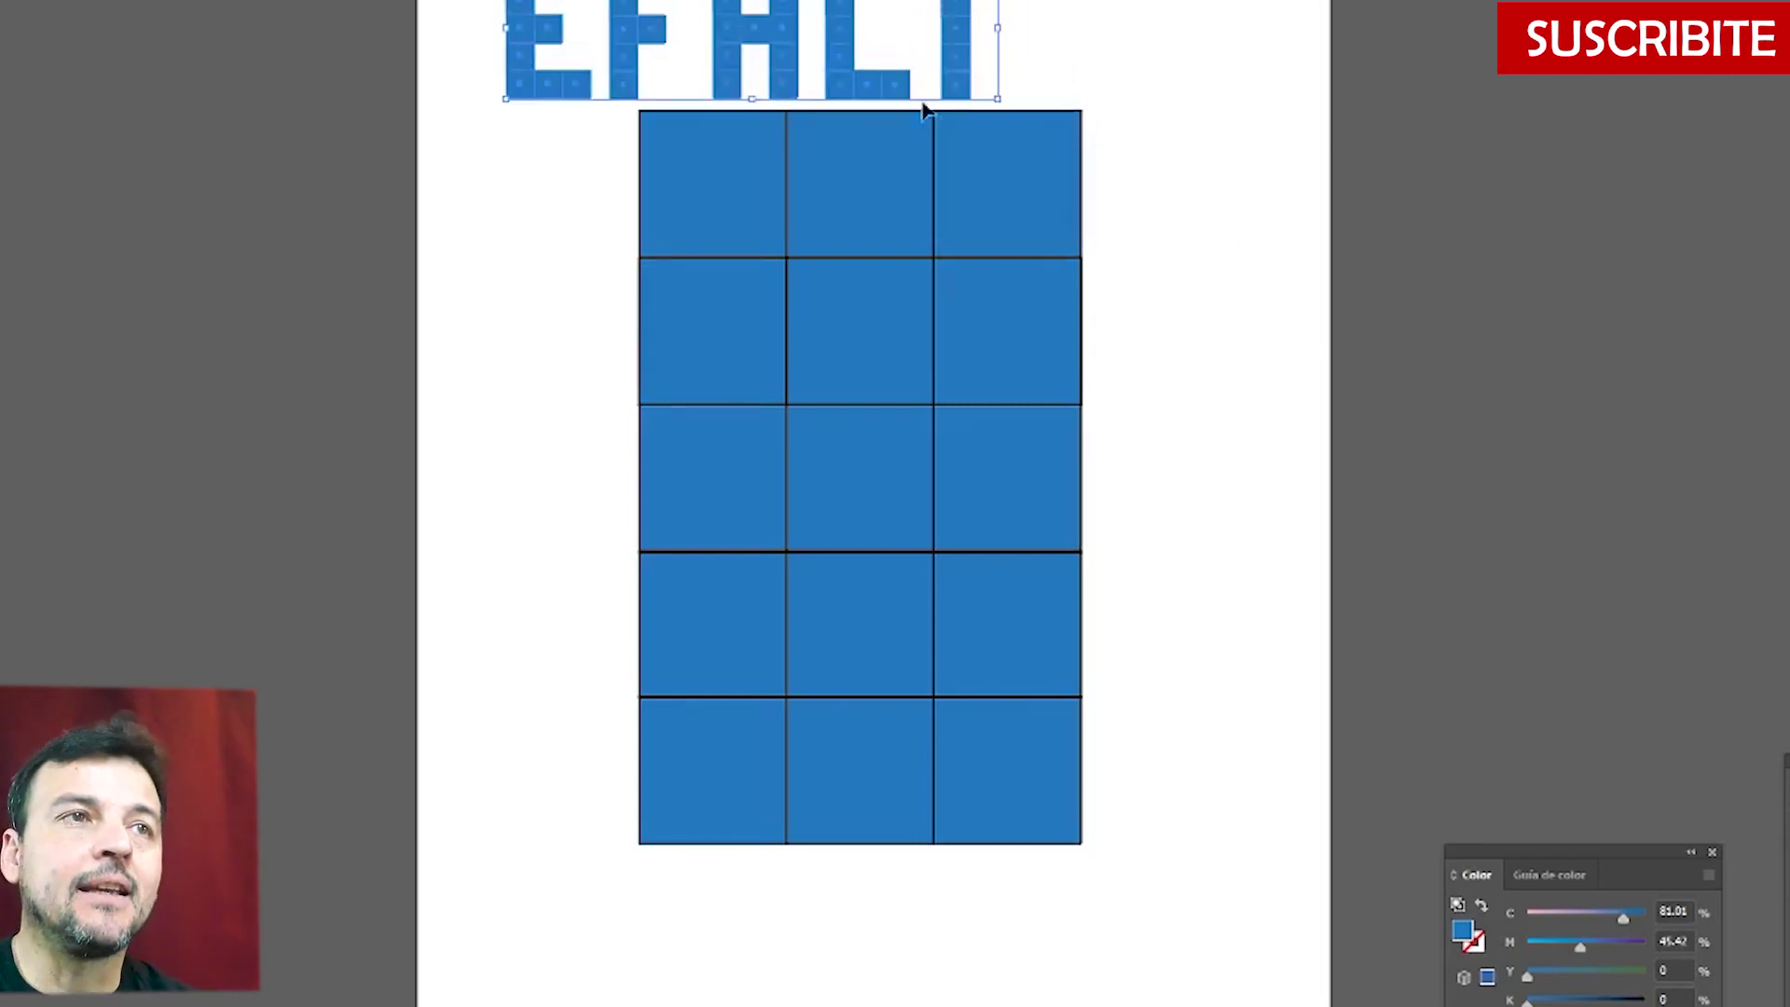
drag(580, 87, 731, 92)
key(shift+Left)
key(shift+Left)
key(shift+Left)
click(1406, 467)
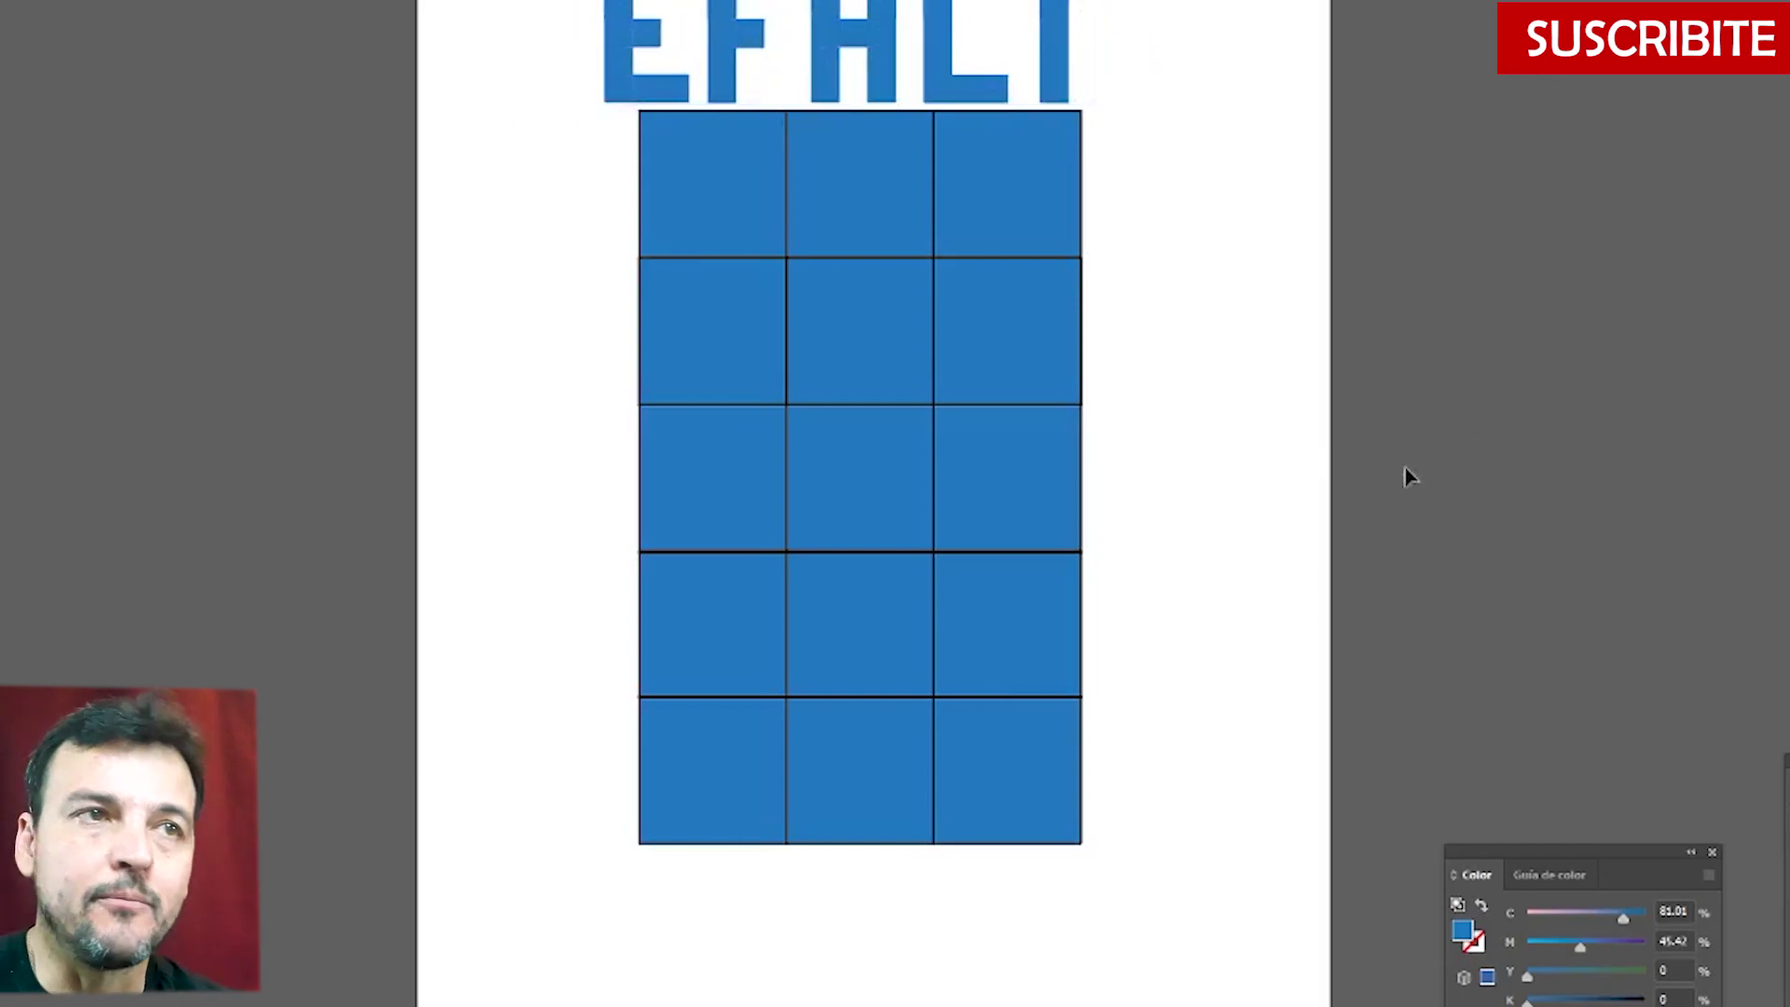
drag(550, 2, 1097, 84)
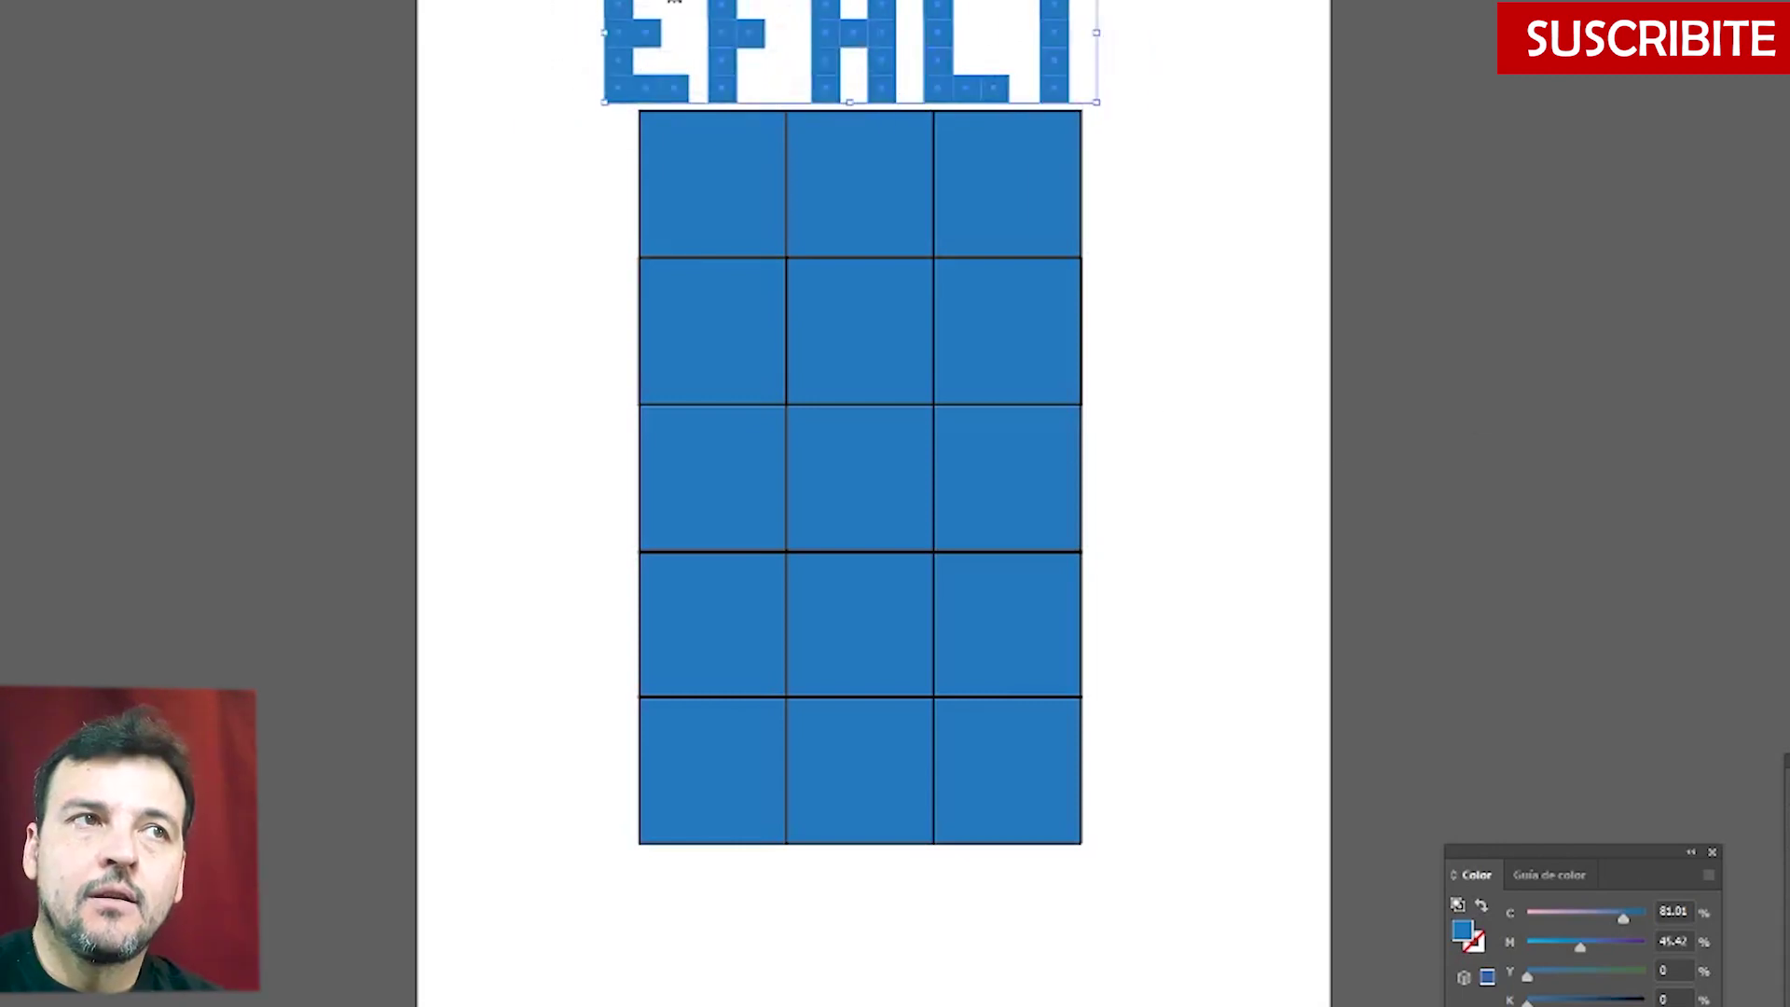
drag(673, 2, 1234, 91)
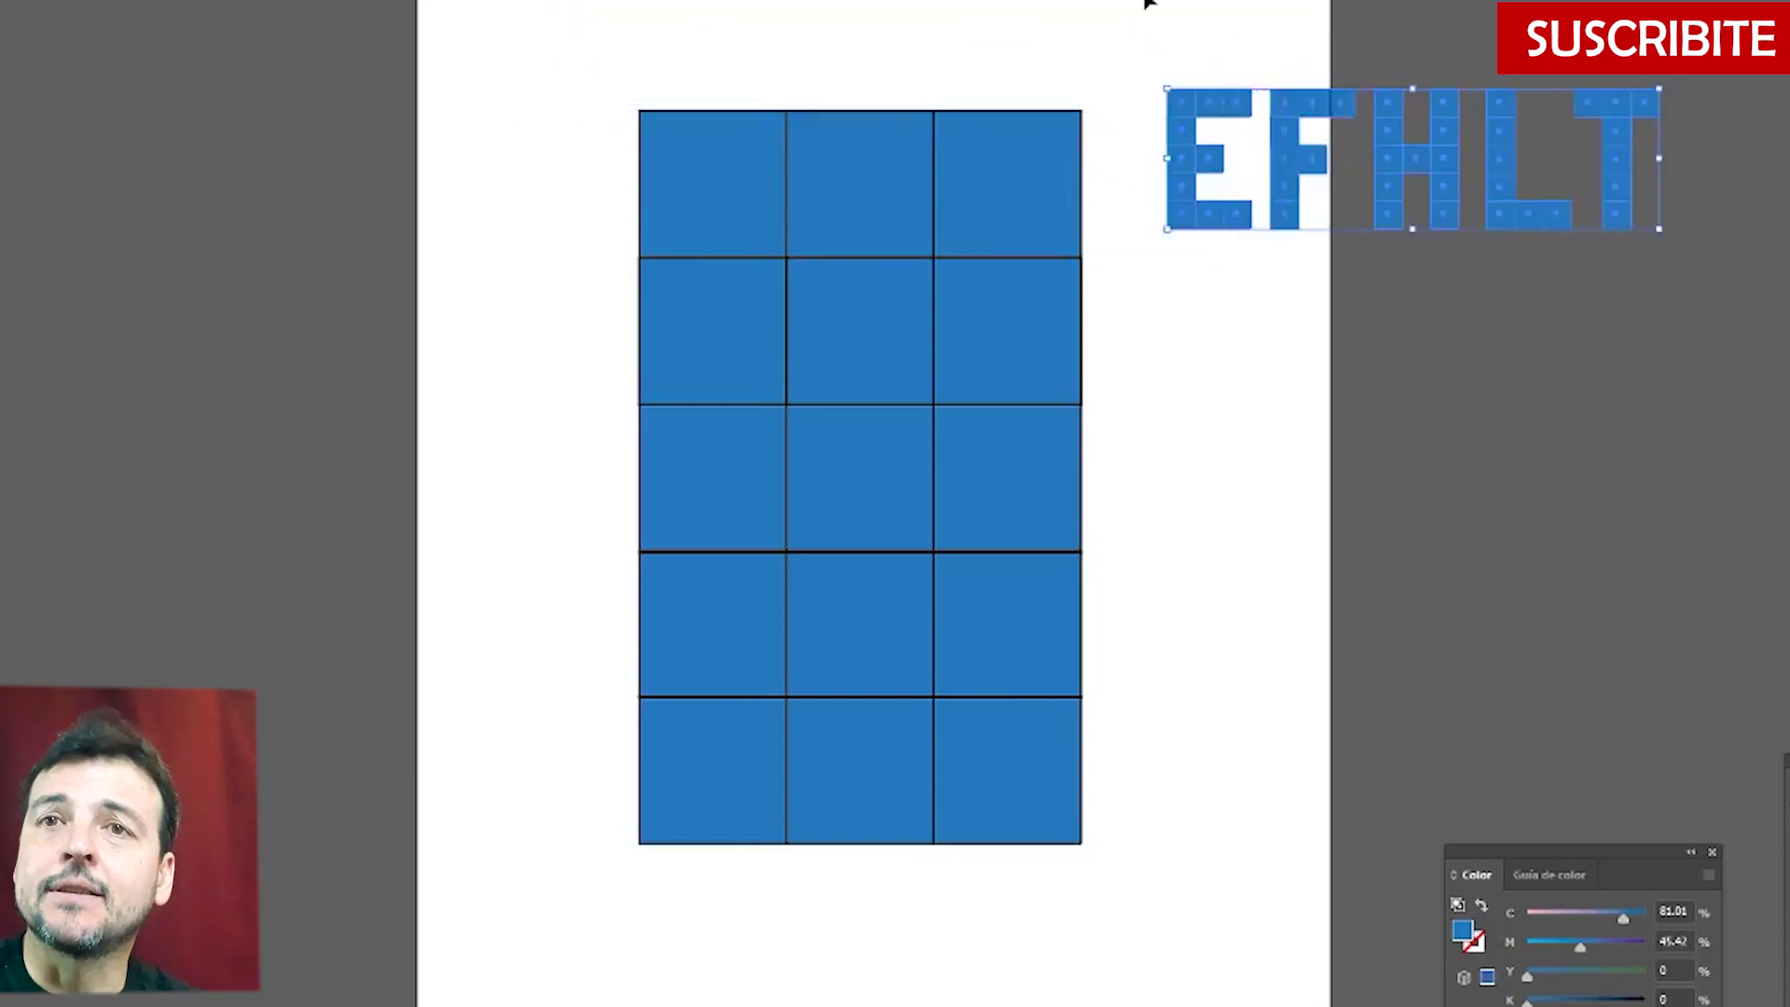
click(1467, 460)
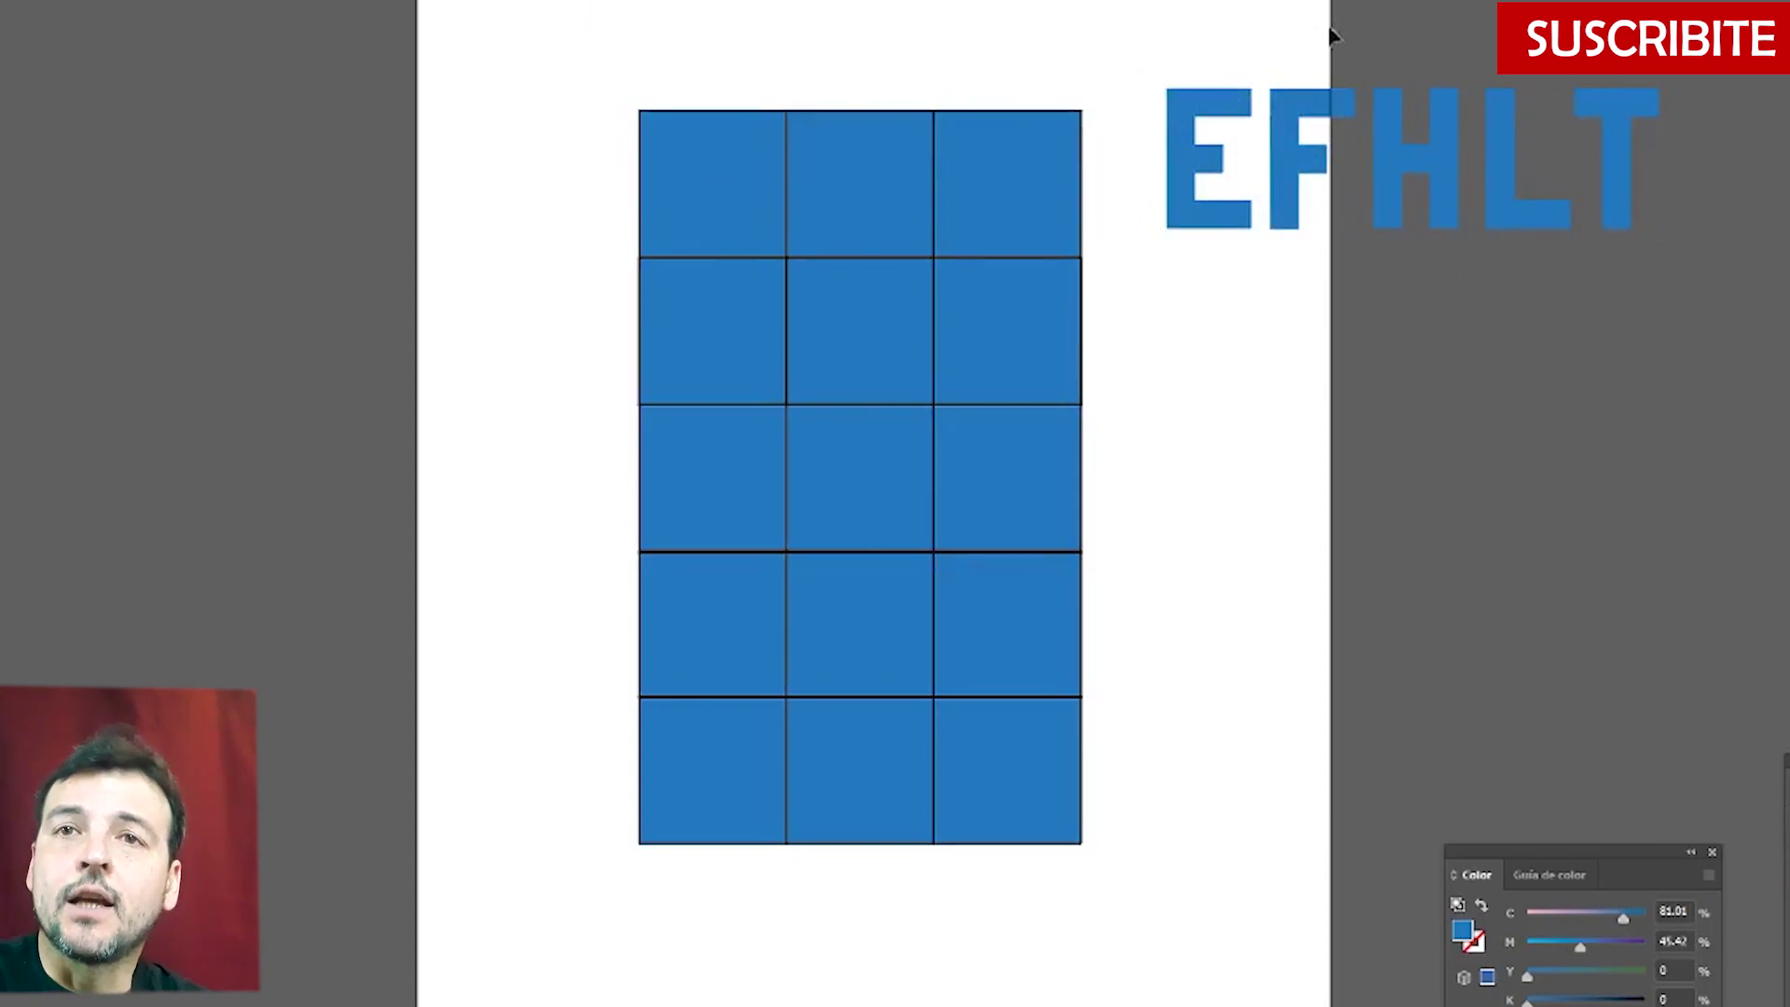
drag(1154, 30, 1711, 335)
key(ctrl+z)
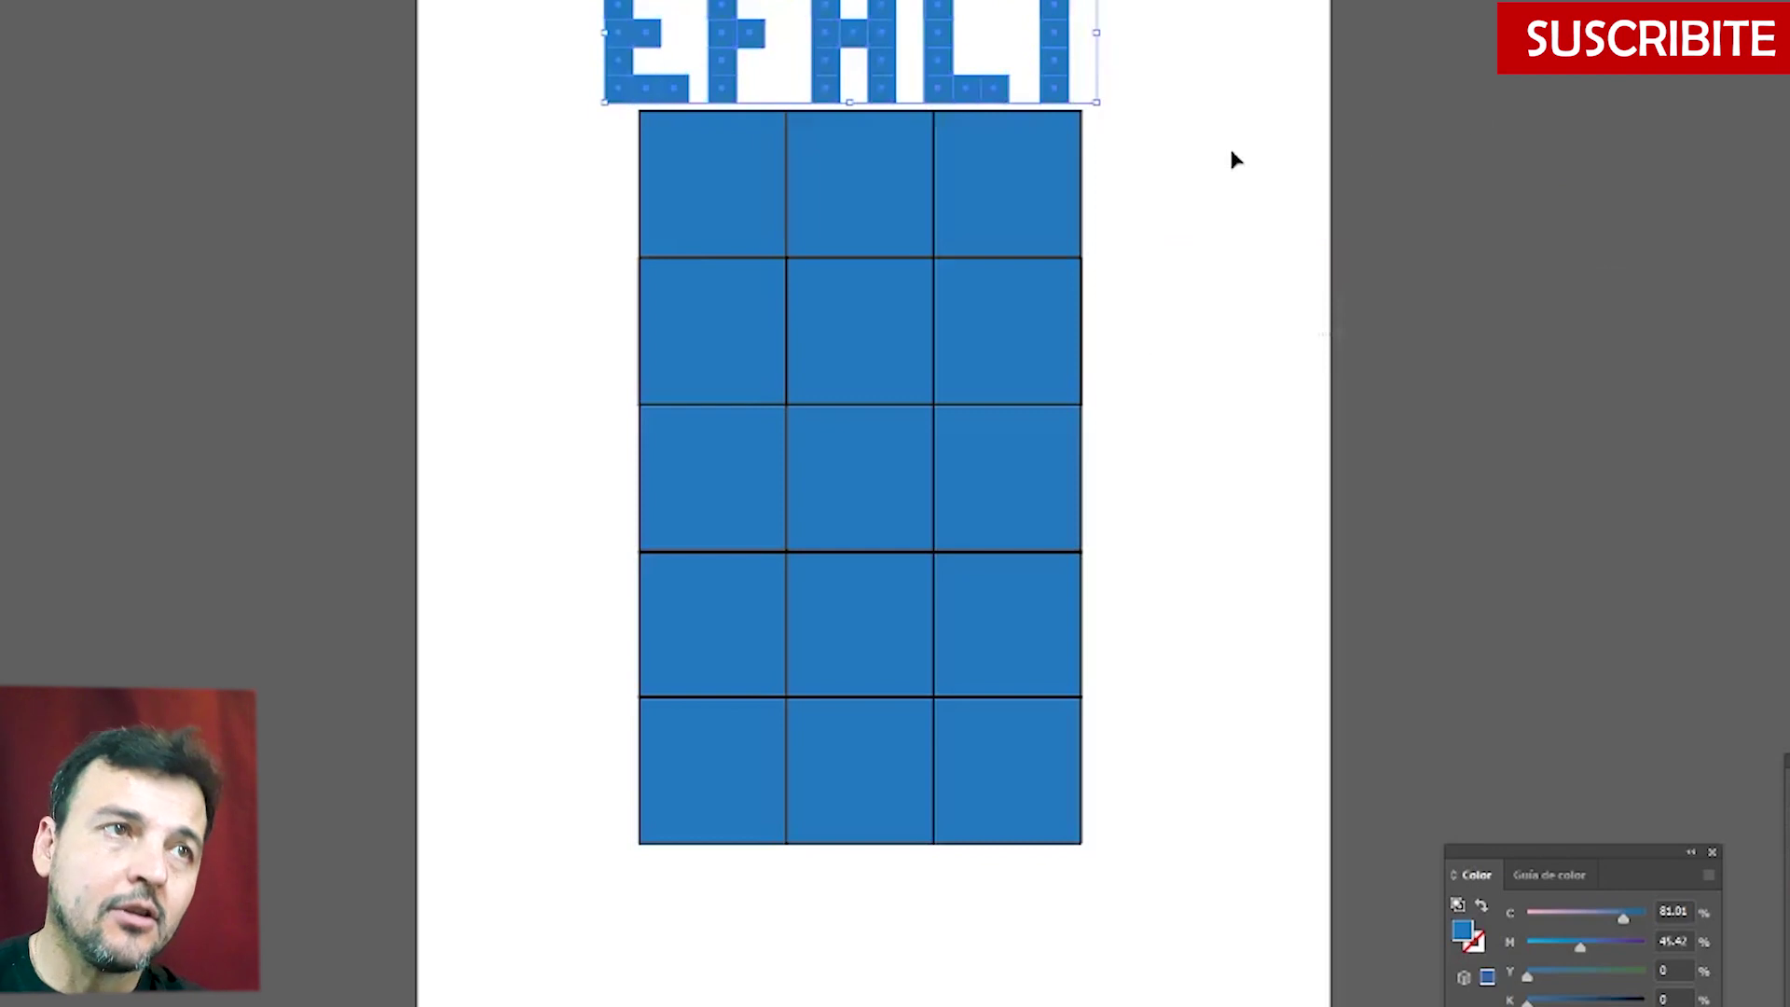
- Move the row of letters EFHLT to just below the large grid
click(1233, 161)
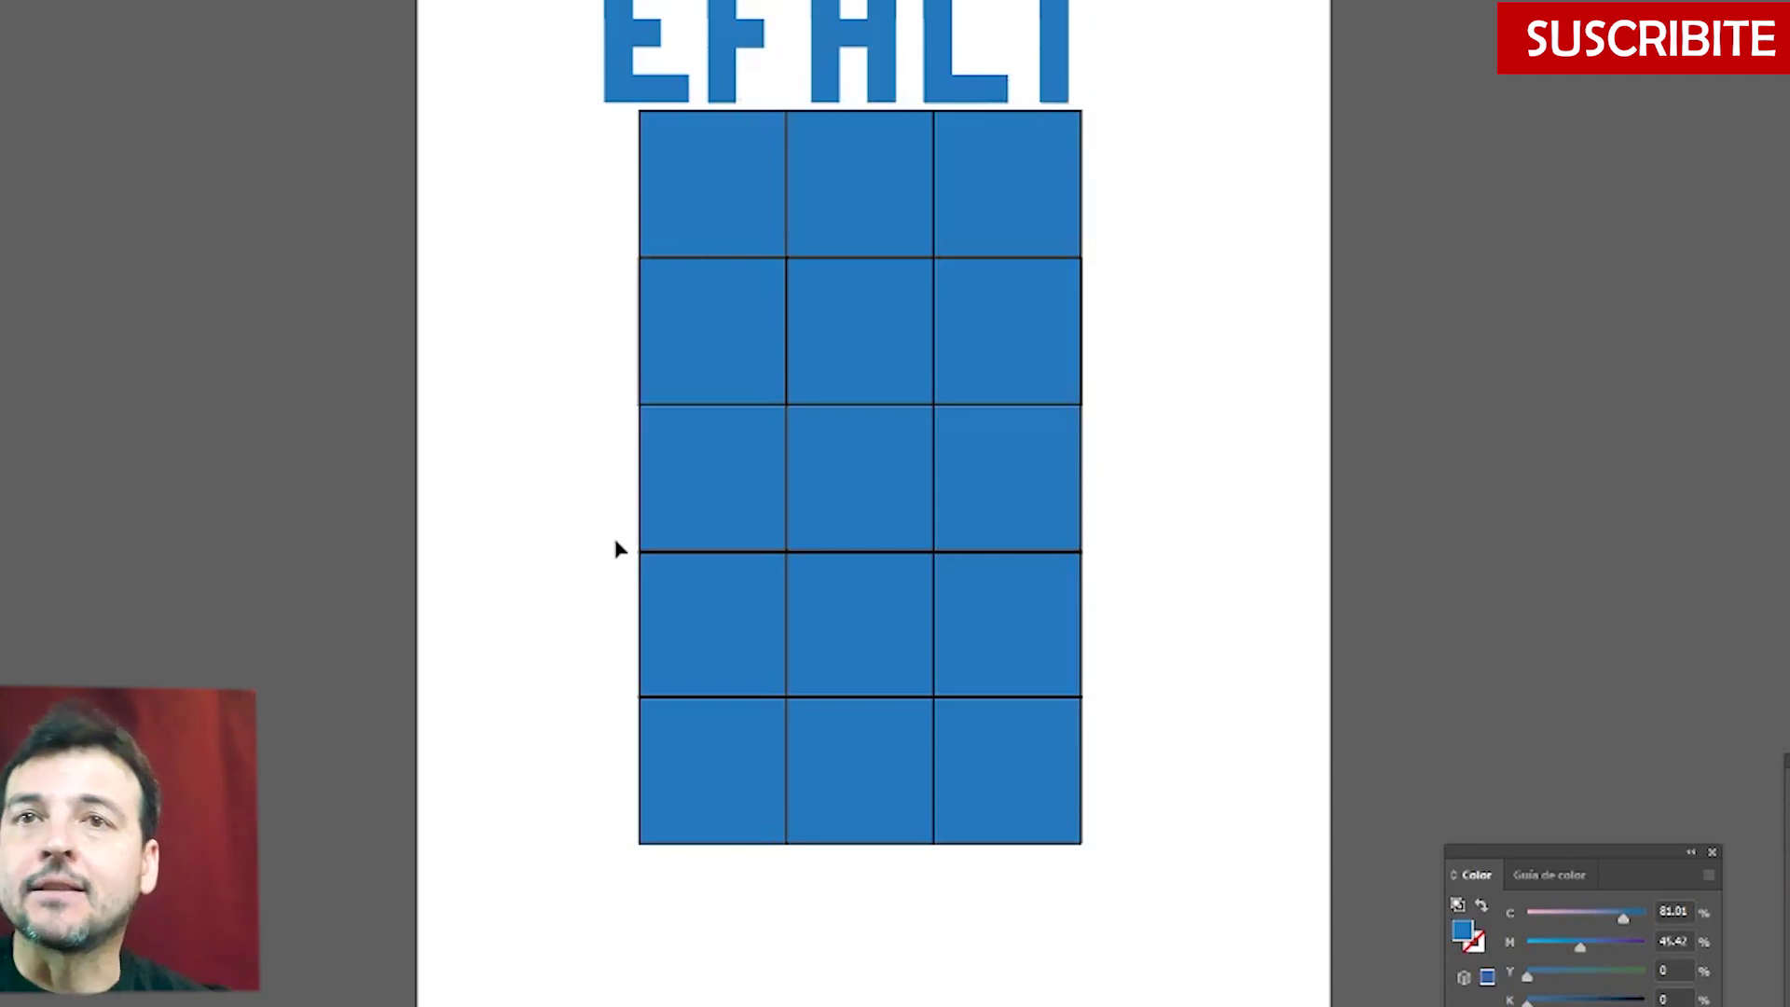
click(603, 163)
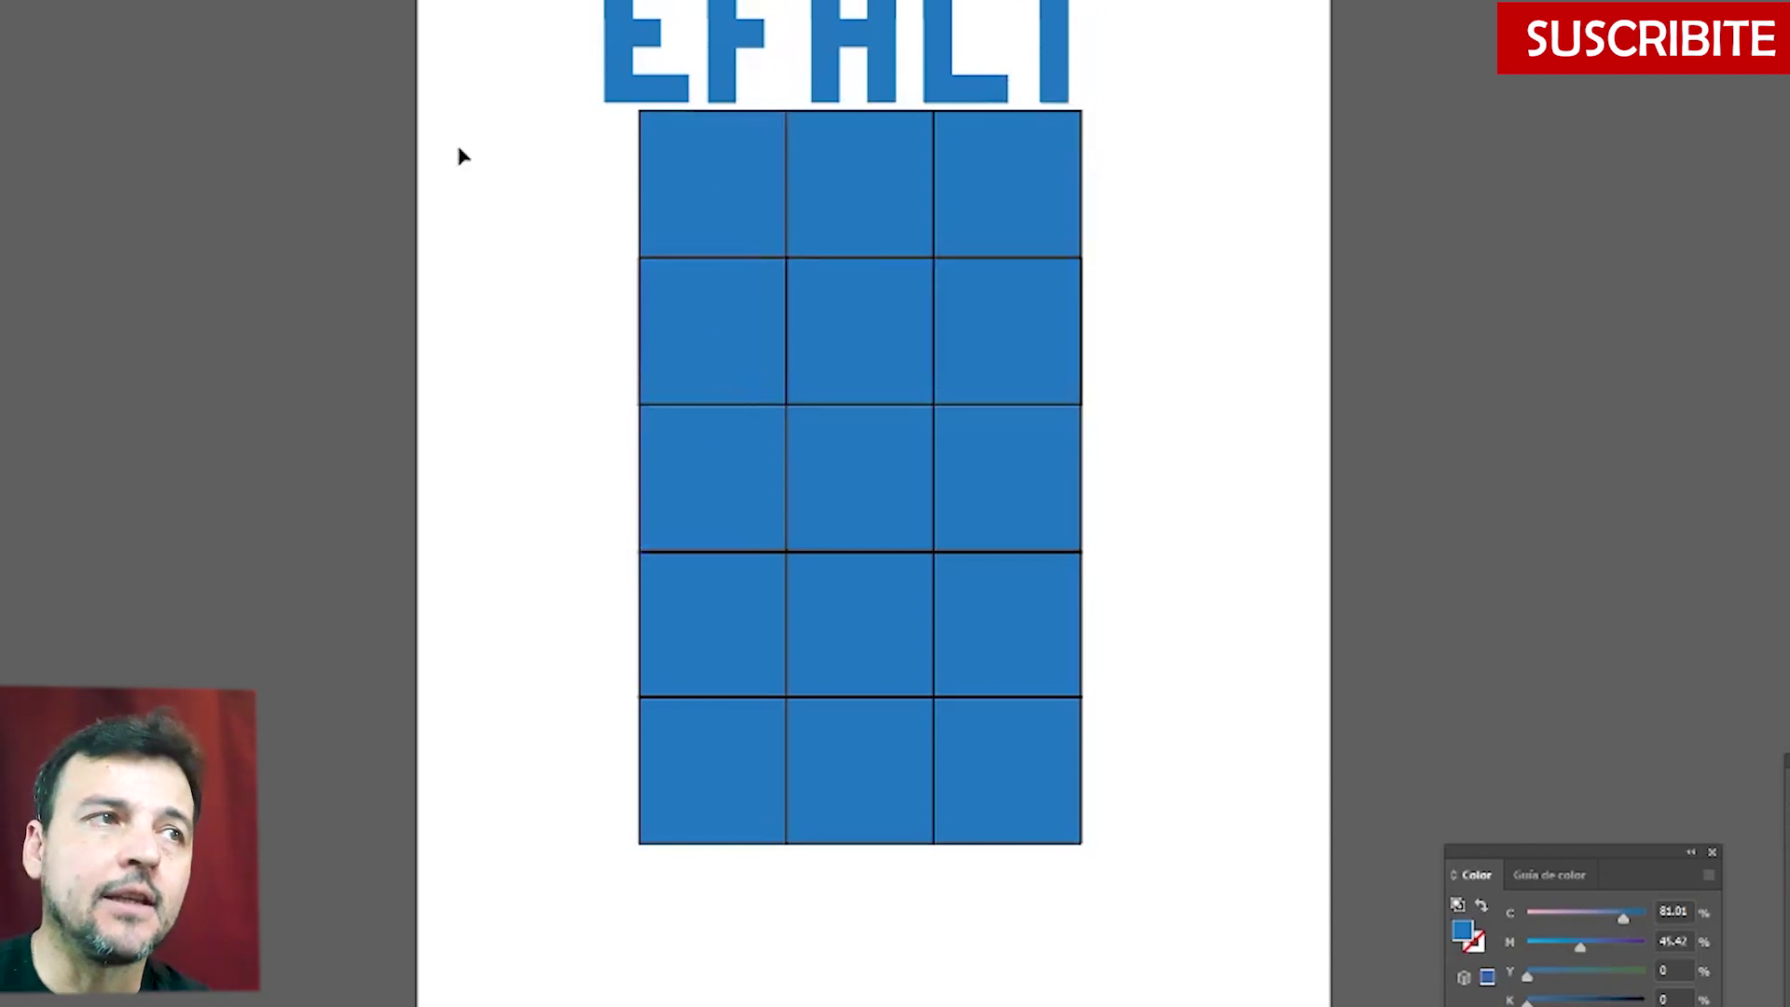
drag(1063, 65, 1122, 995)
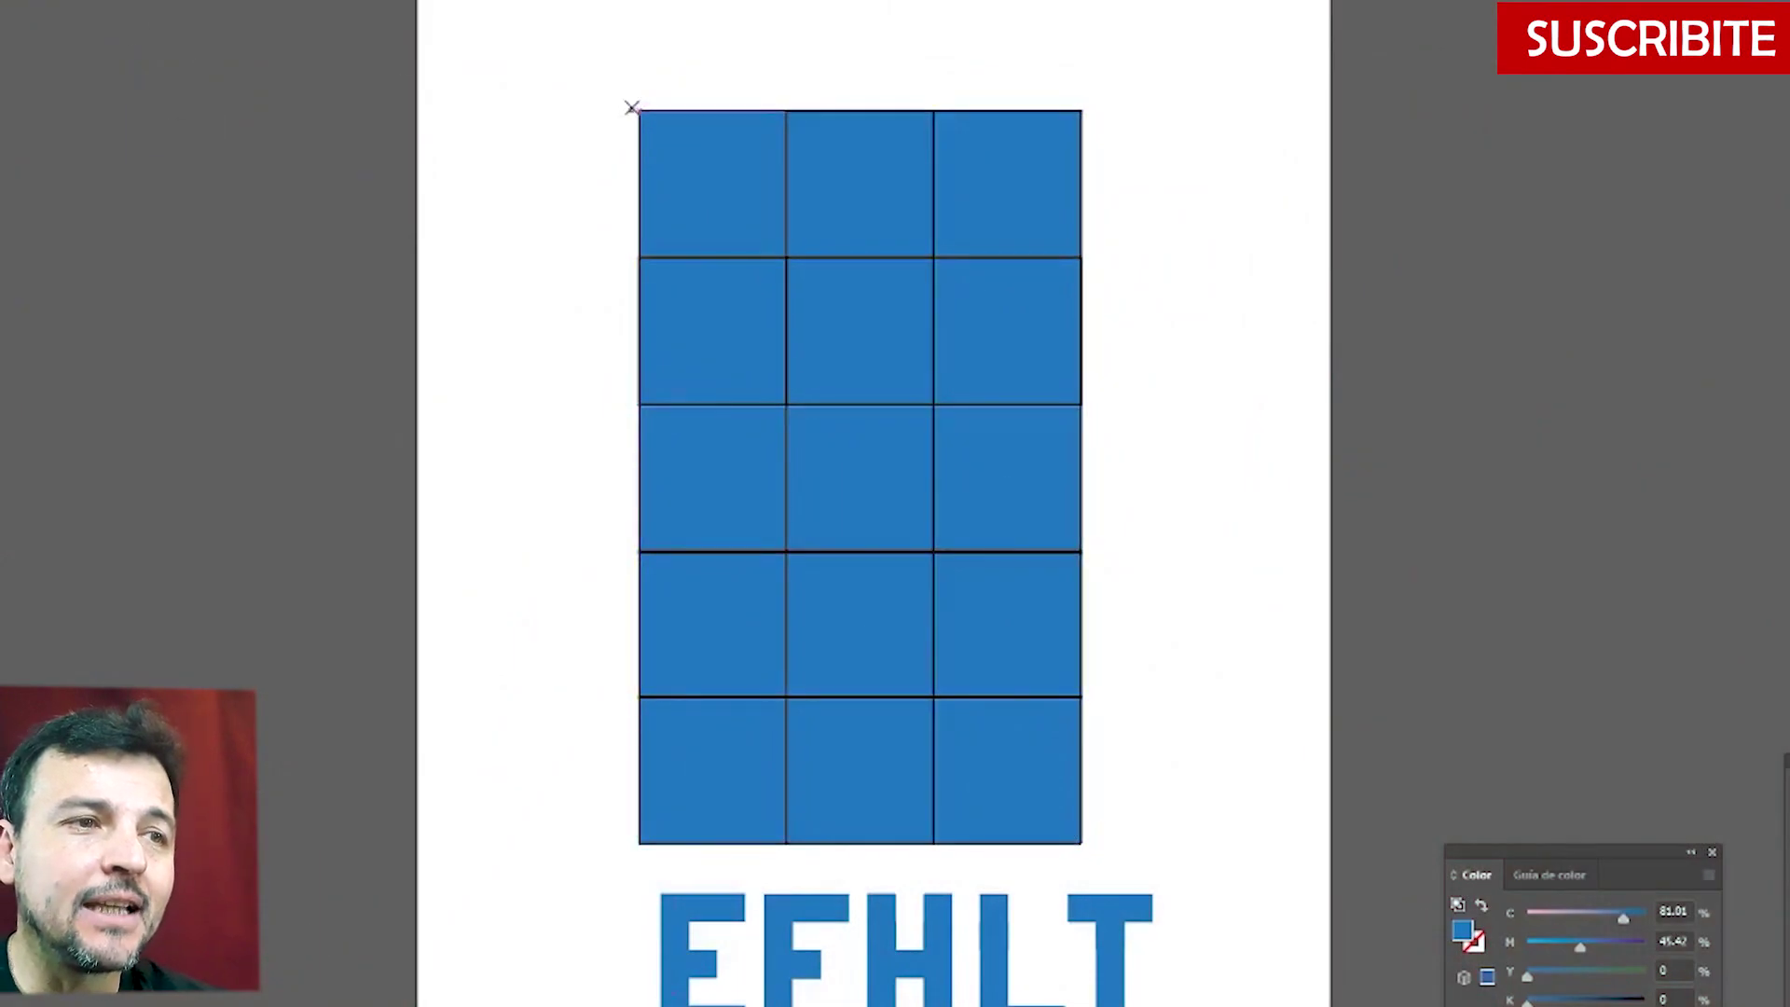
- Draw a closed slanted bar from the top edge of the grid's first column to the bottom edge of its middle column
drag(640, 112, 933, 847)
click(932, 844)
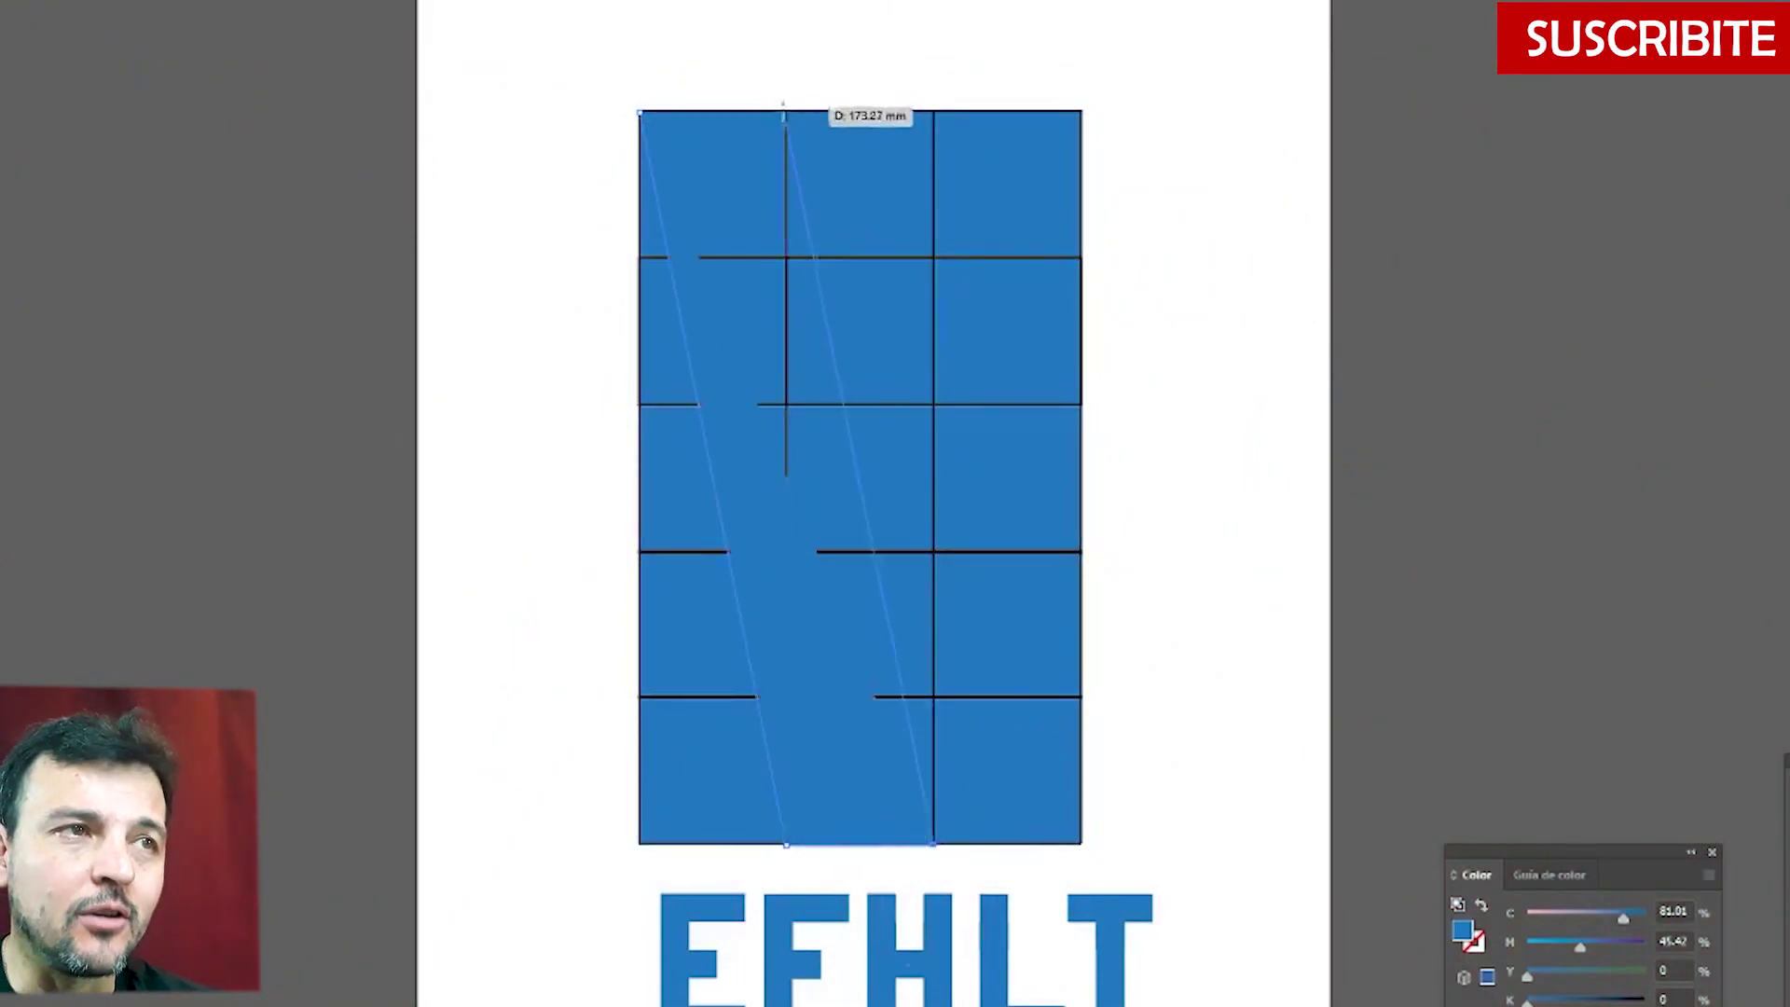
click(787, 112)
click(640, 112)
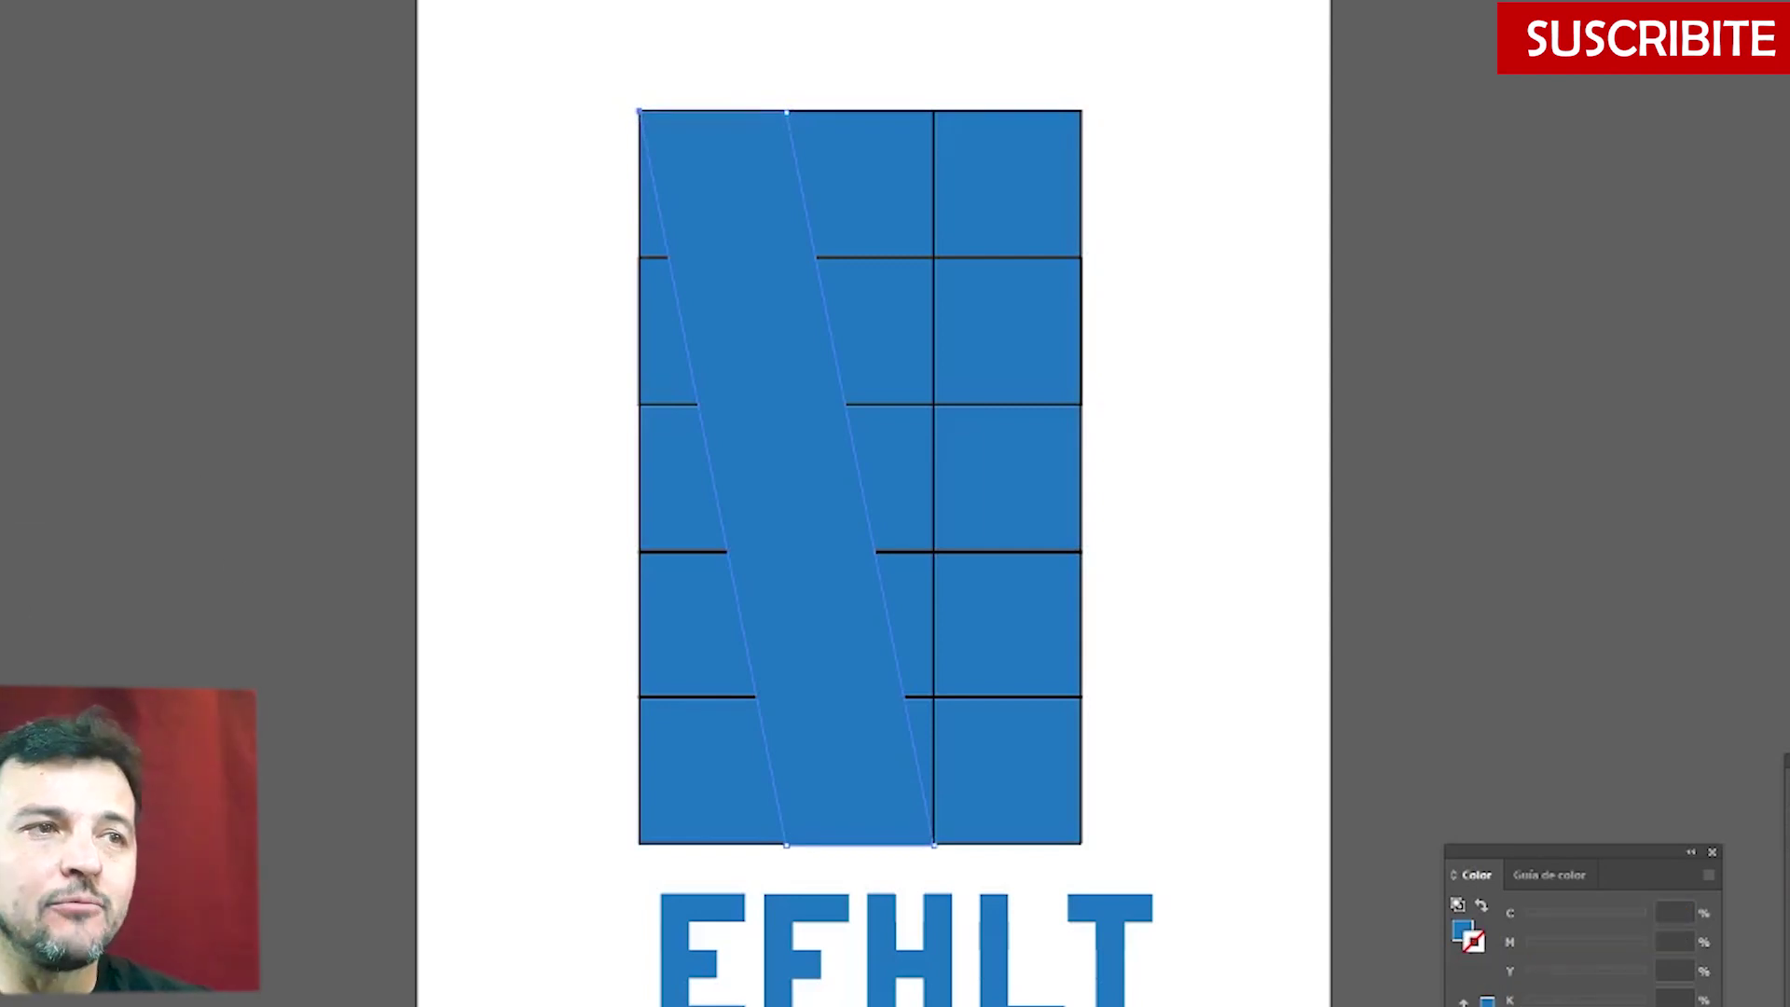
- Give the slanted bar a magenta-purple outline with C 39.92, M 79.99 and Y 0
double_click(2, 463)
click(255, 76)
click(259, 16)
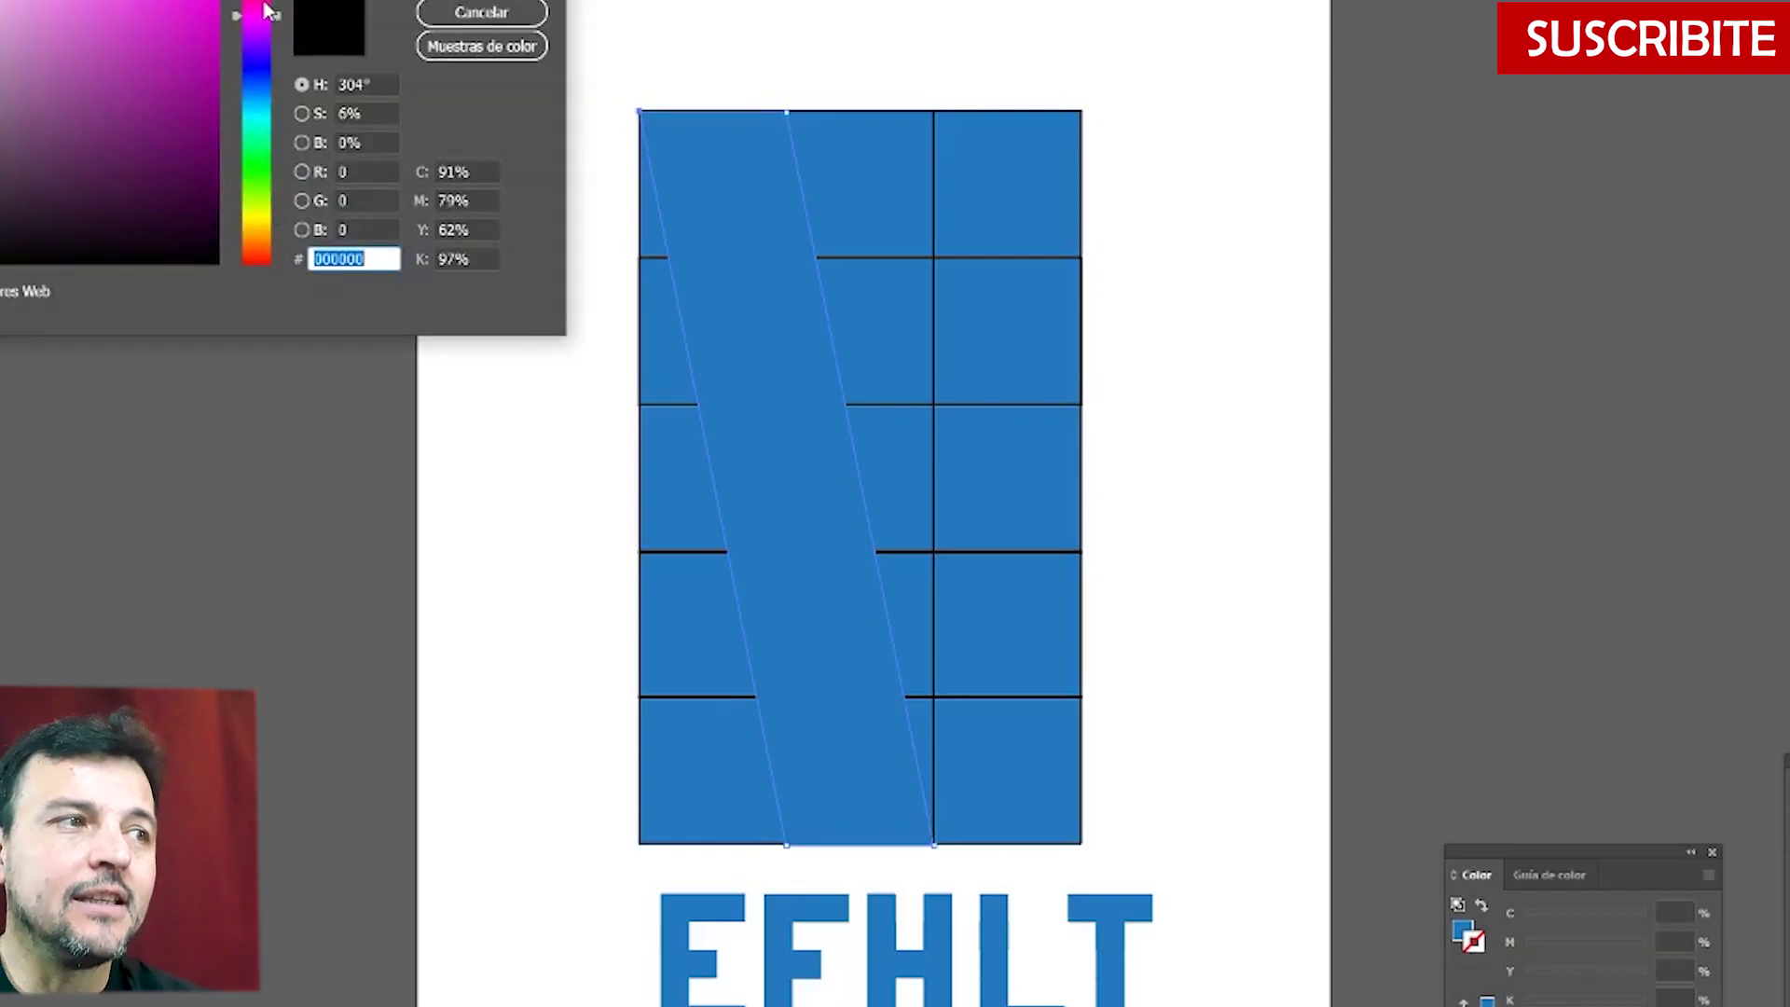
click(218, 2)
key(Return)
- Send the slanted bar behind the grid and remove the fill from the grid squares, keeping their black outlines
right_click(856, 624)
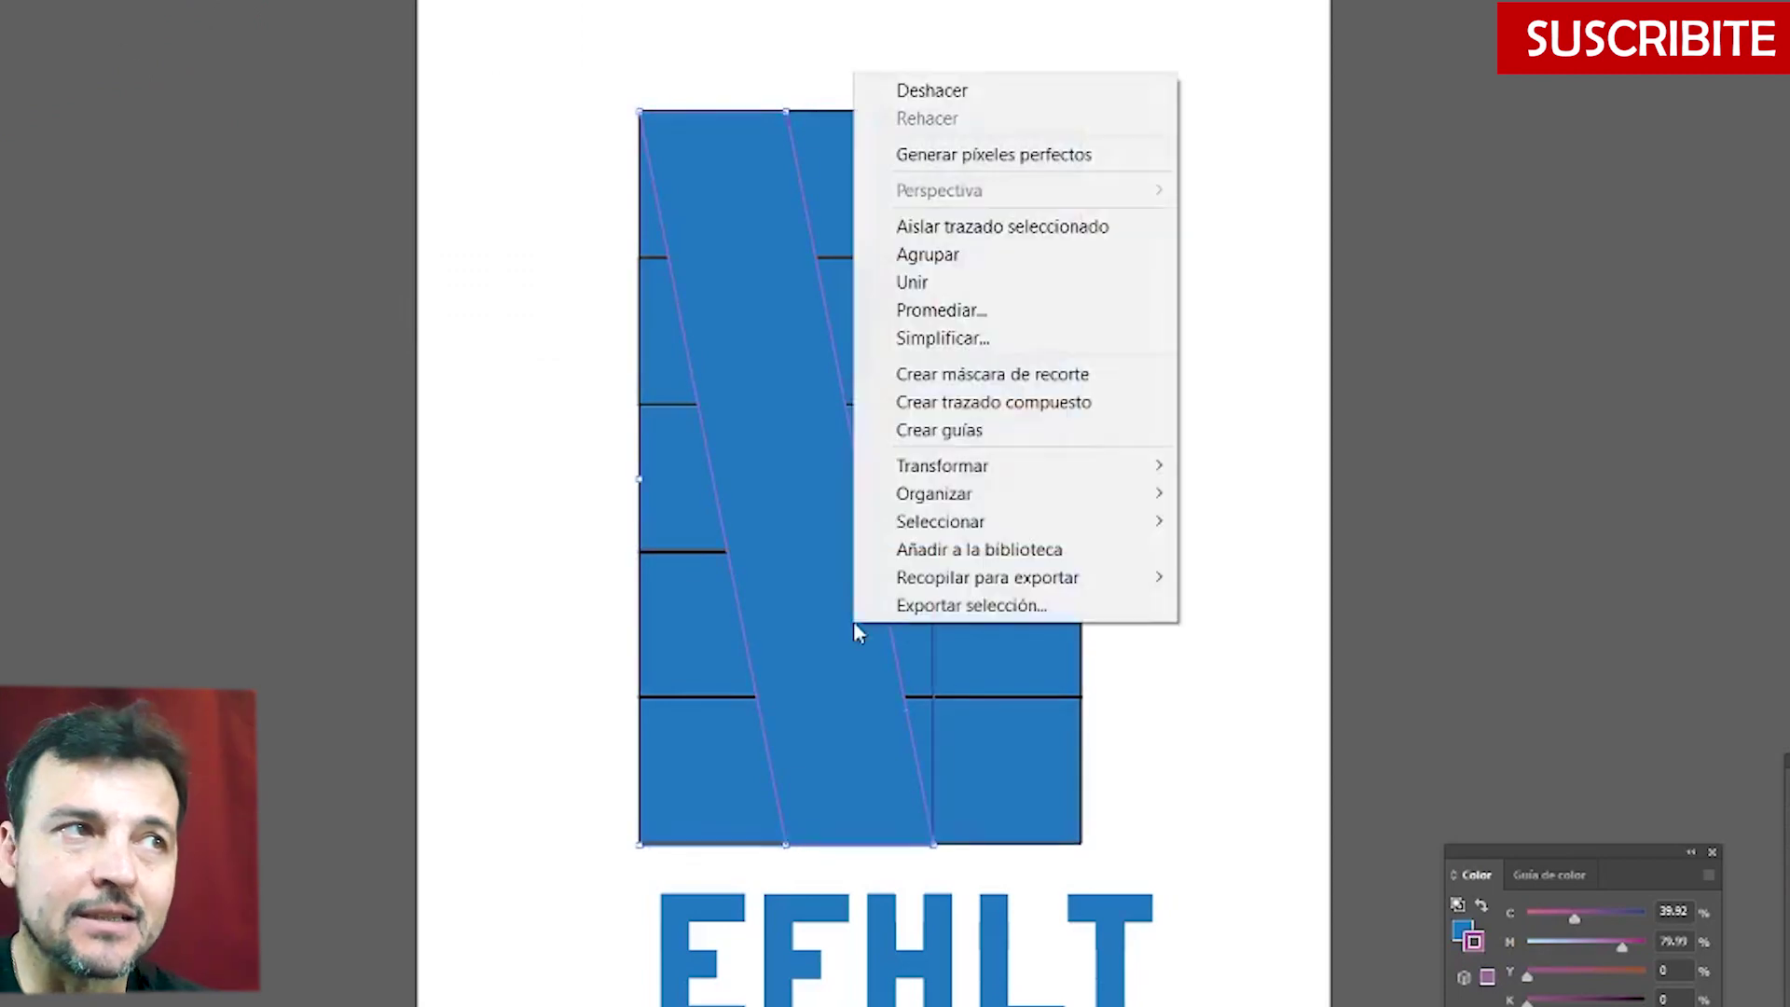
mouse_move(974, 499)
click(1262, 577)
drag(495, 151, 937, 529)
key(ctrl+z)
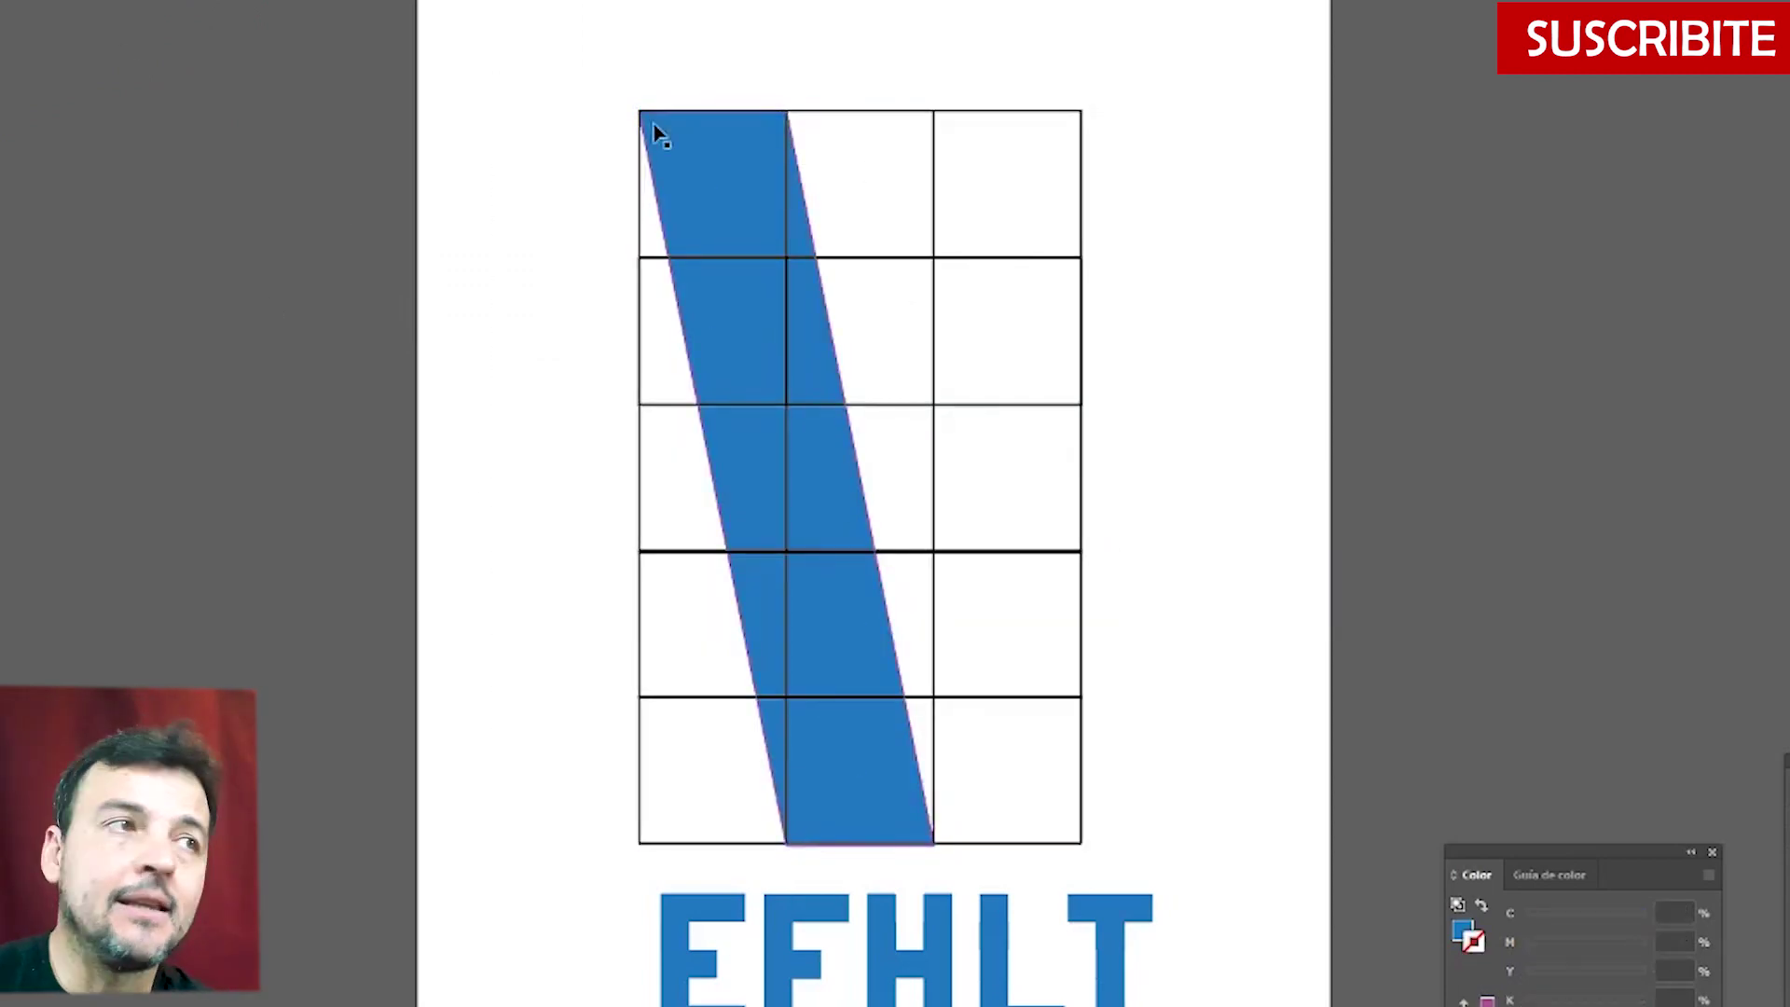
- Align the slanted bar's upper-left anchor point with the upper-left corner of the grid
drag(470, 190, 724, 212)
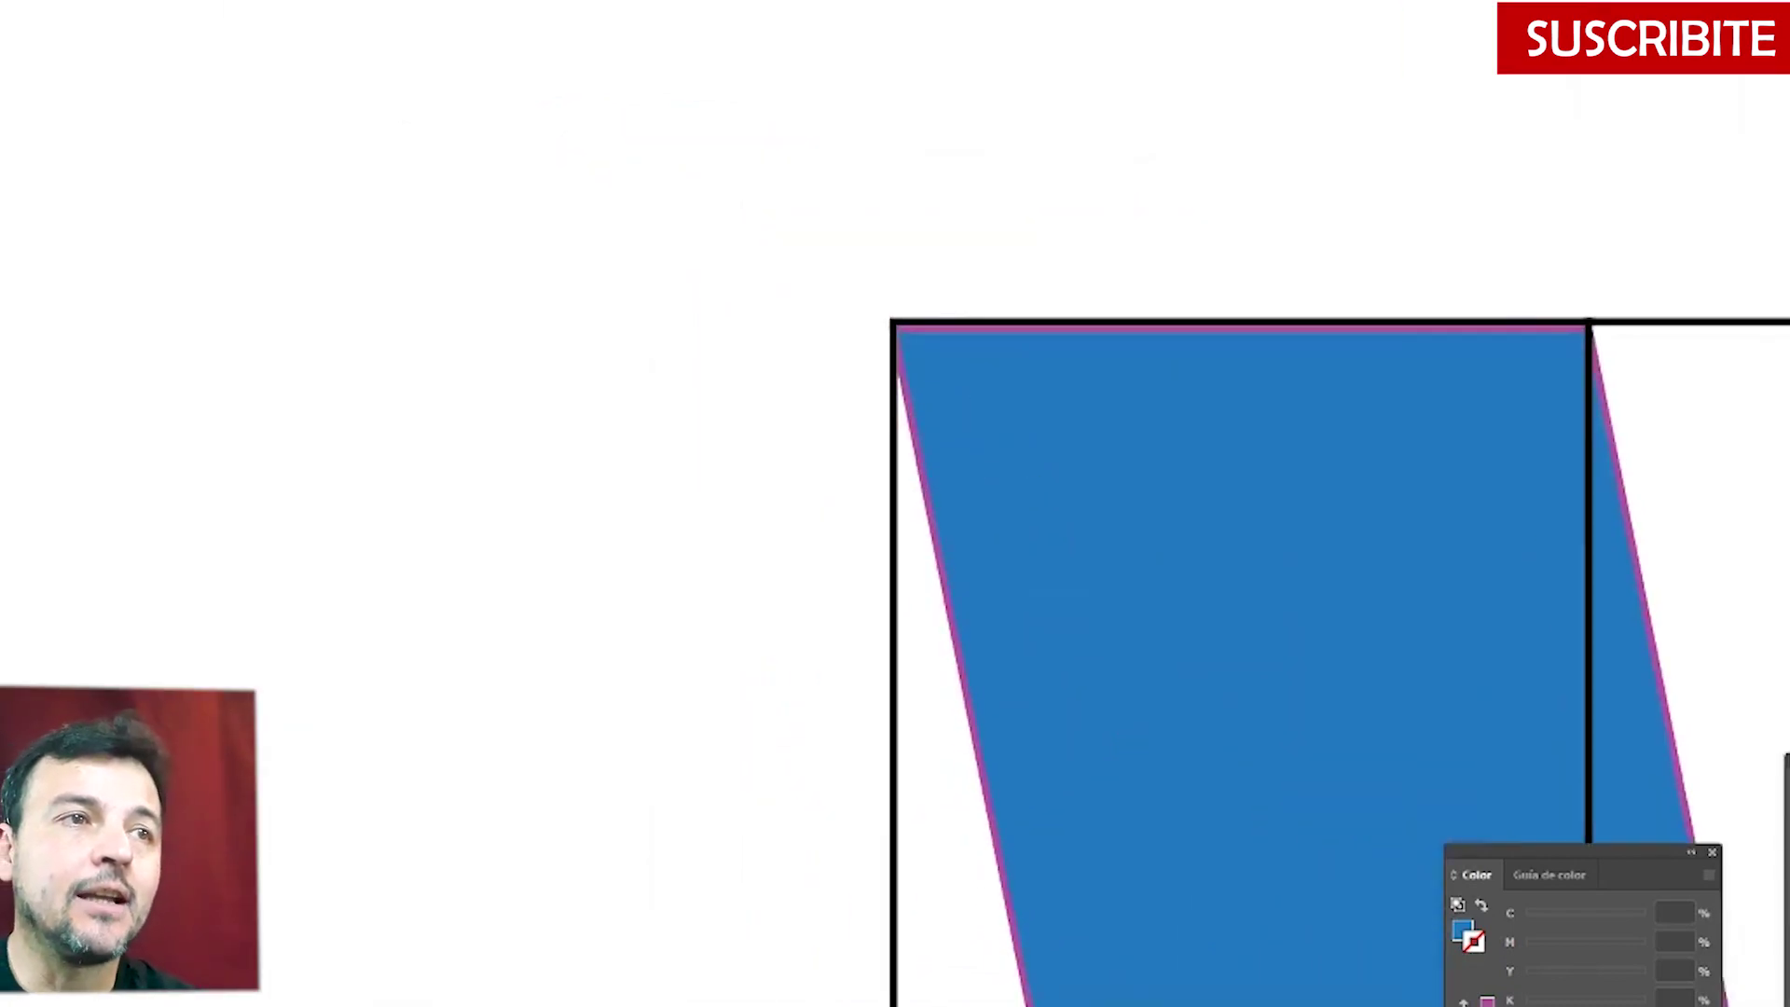
click(897, 339)
scroll(1133, 539, down, 2)
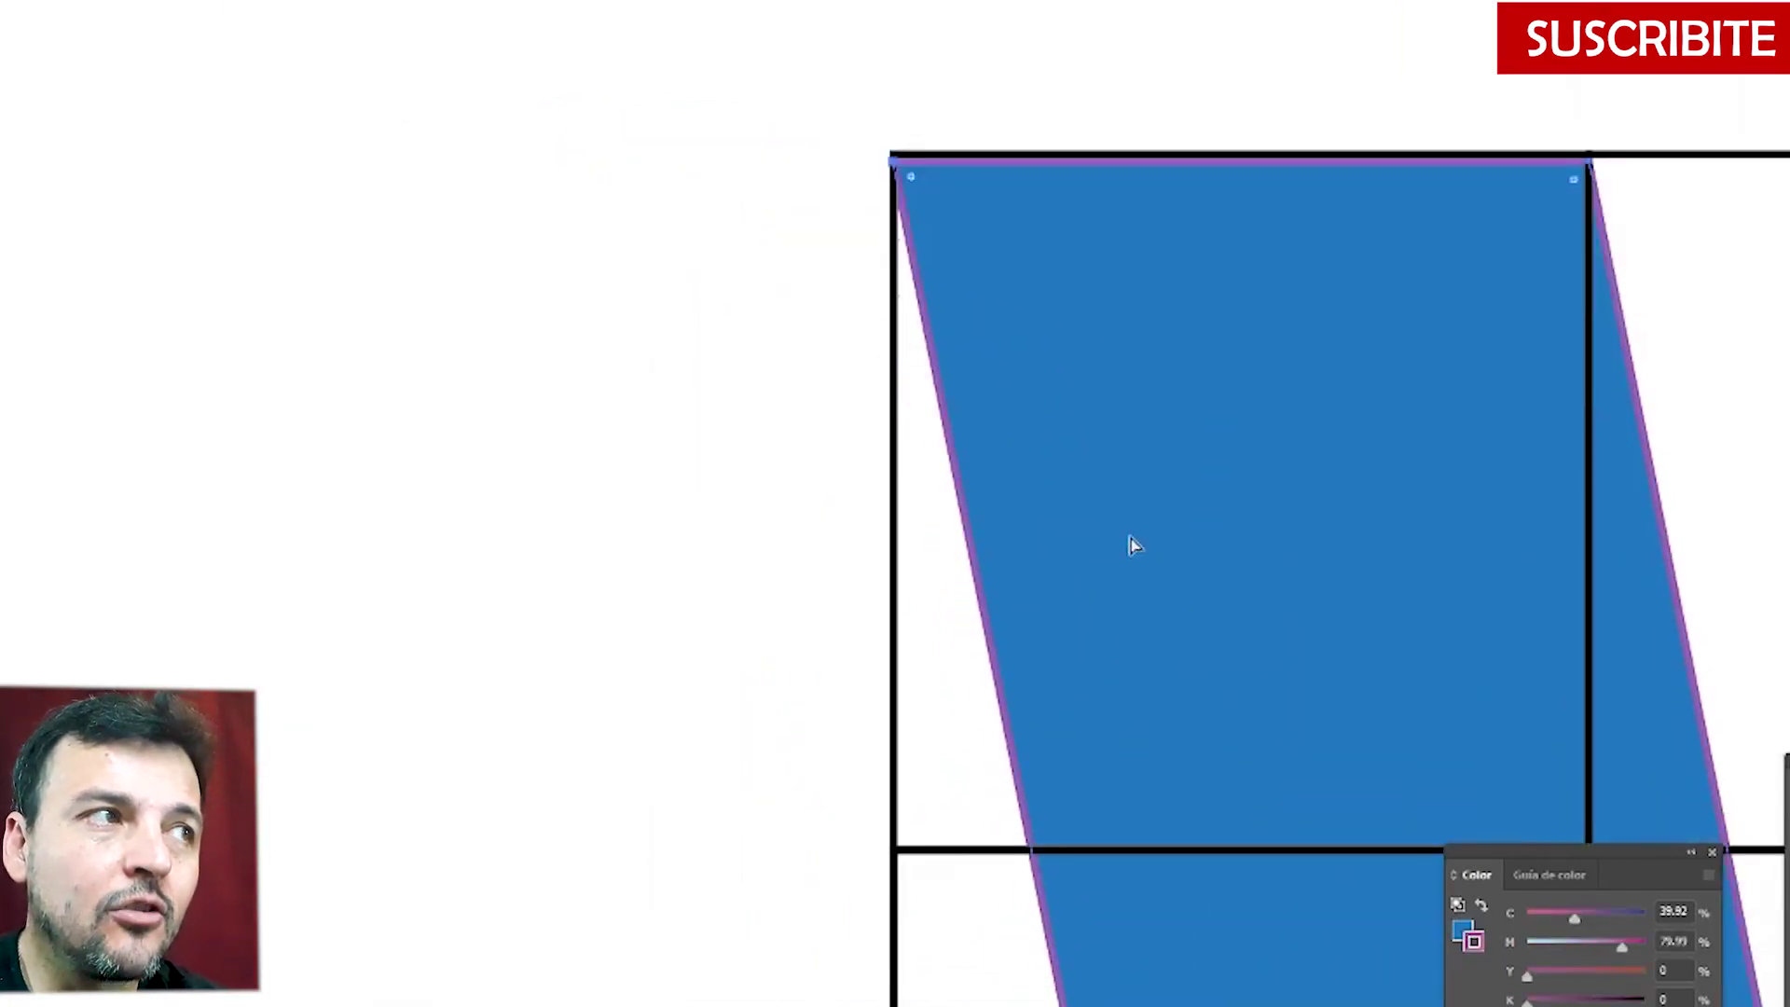
key(ctrl+minus)
key(ctrl+minus)
key(ctrl+minus)
key(ctrl+minus)
key(ctrl+minus)
click(1278, 704)
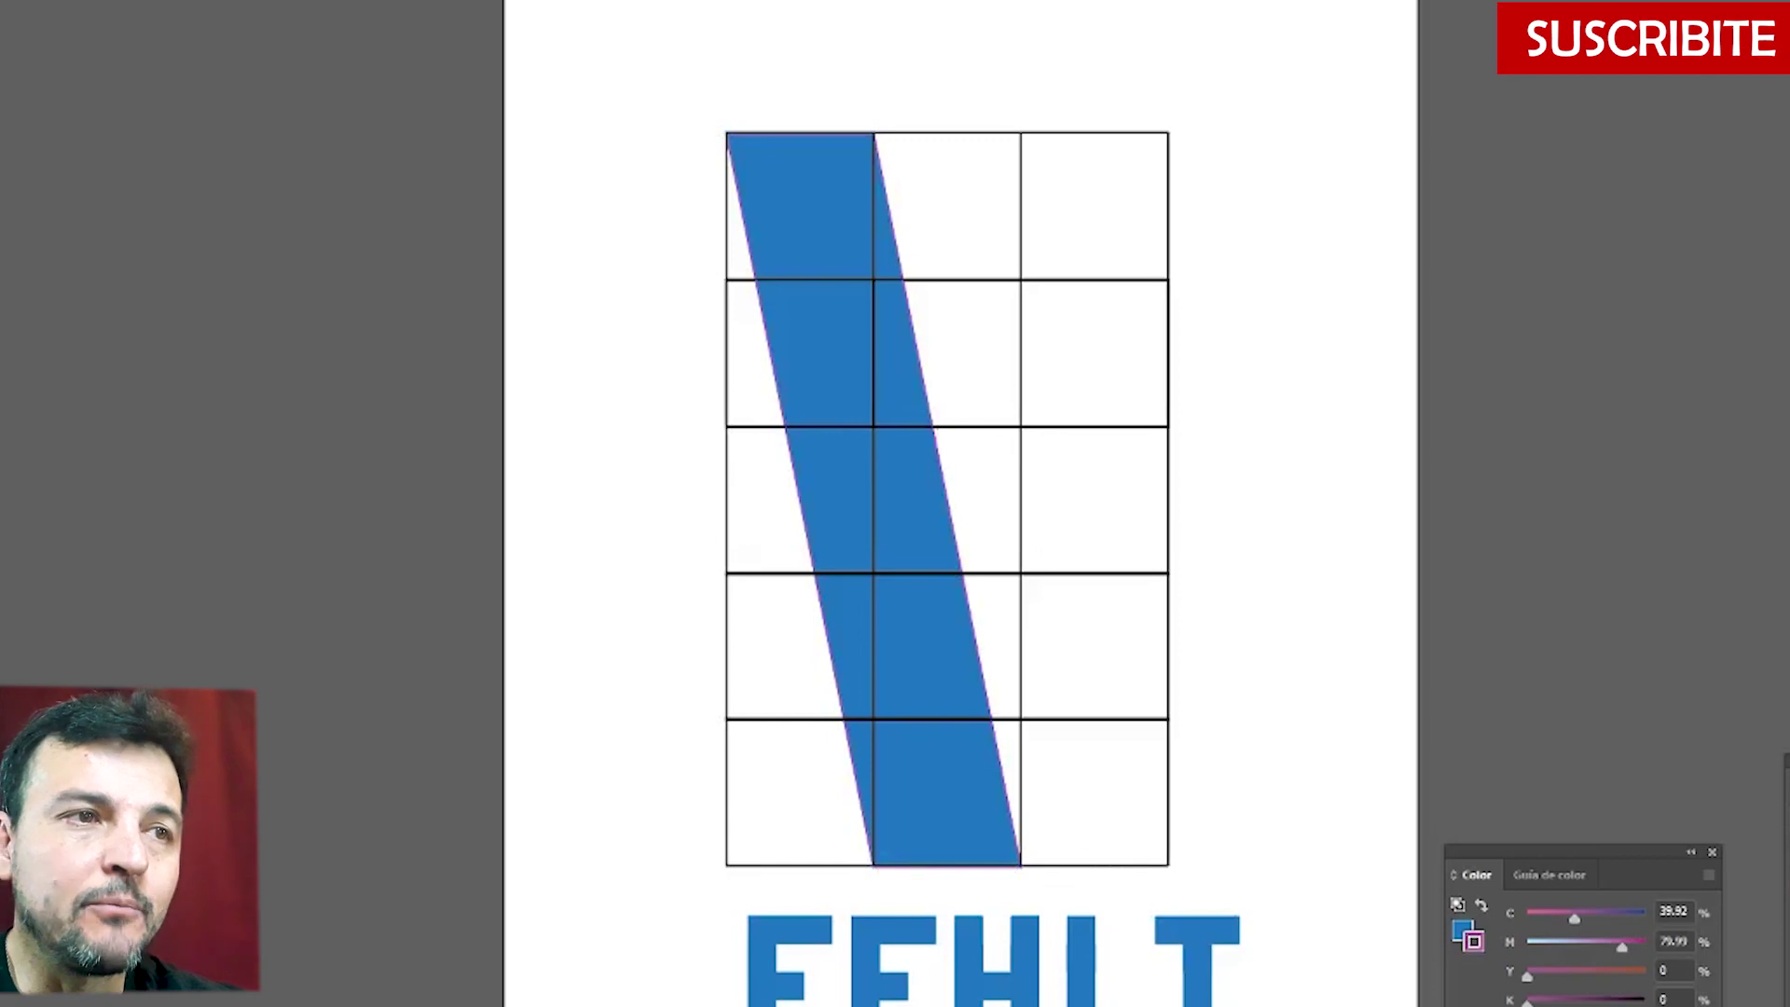
- Draw a mirrored slanted bar from the top edge of the grid's third column to the bottom edge of its middle column
click(2, 46)
click(1021, 133)
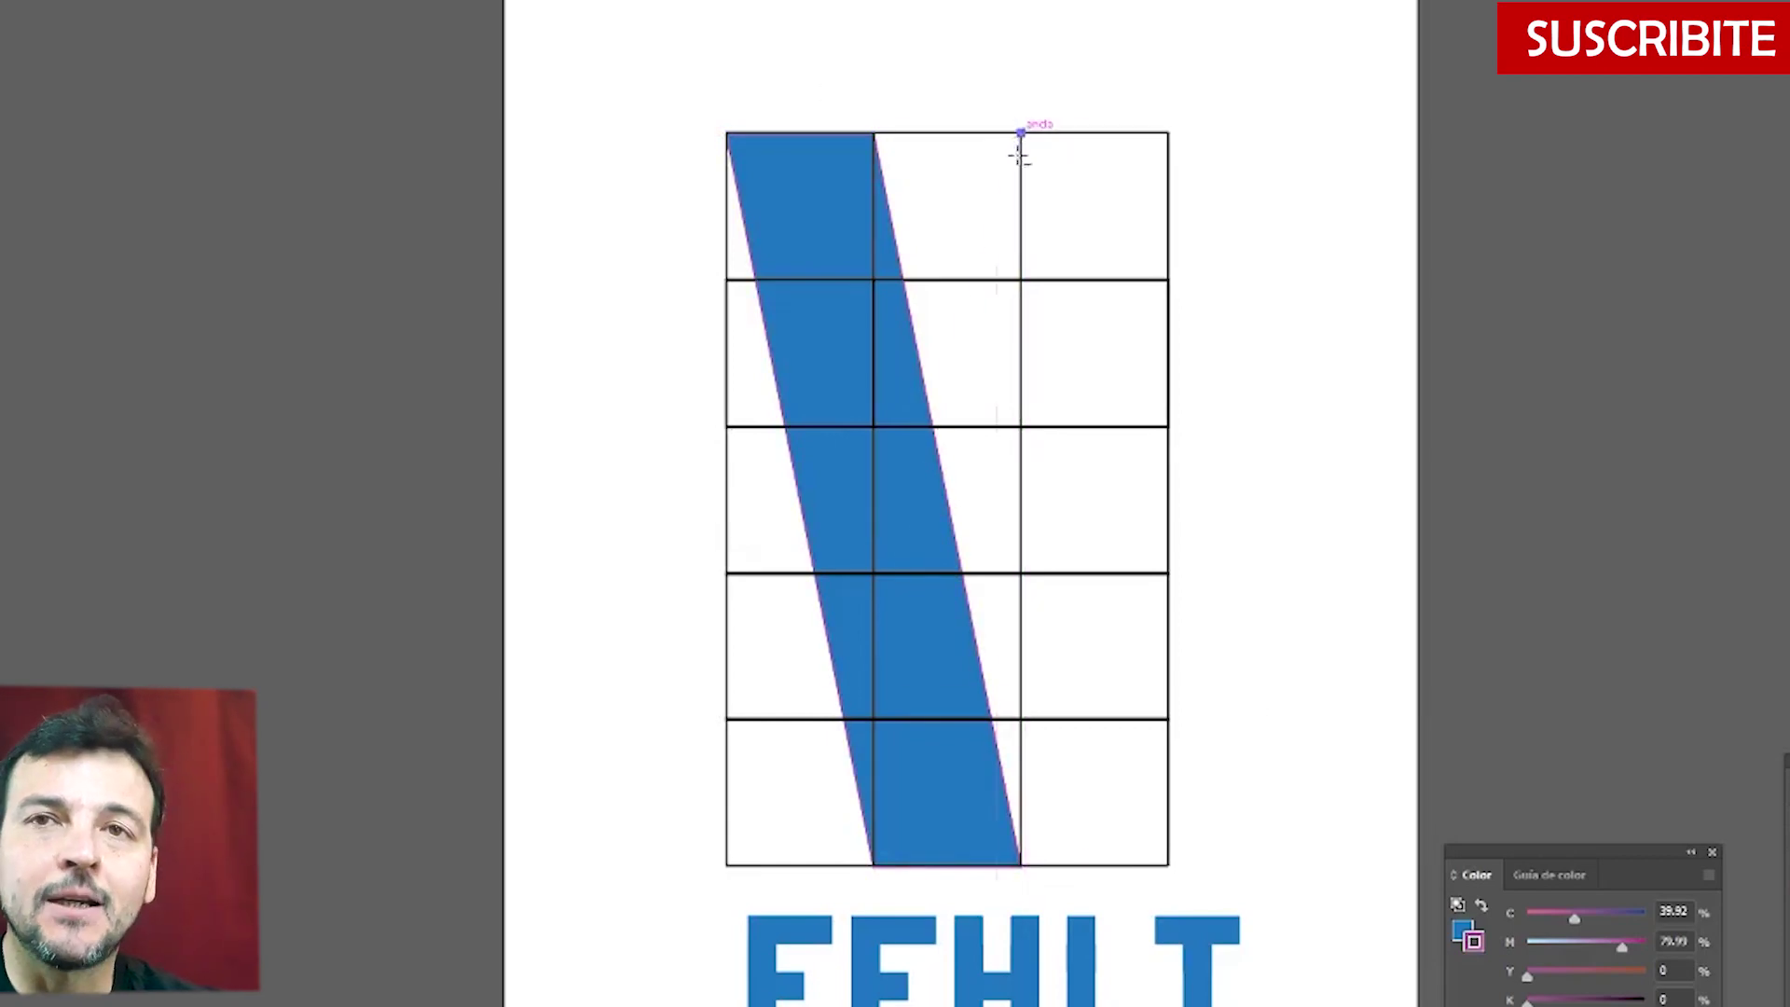
click(874, 865)
click(1023, 866)
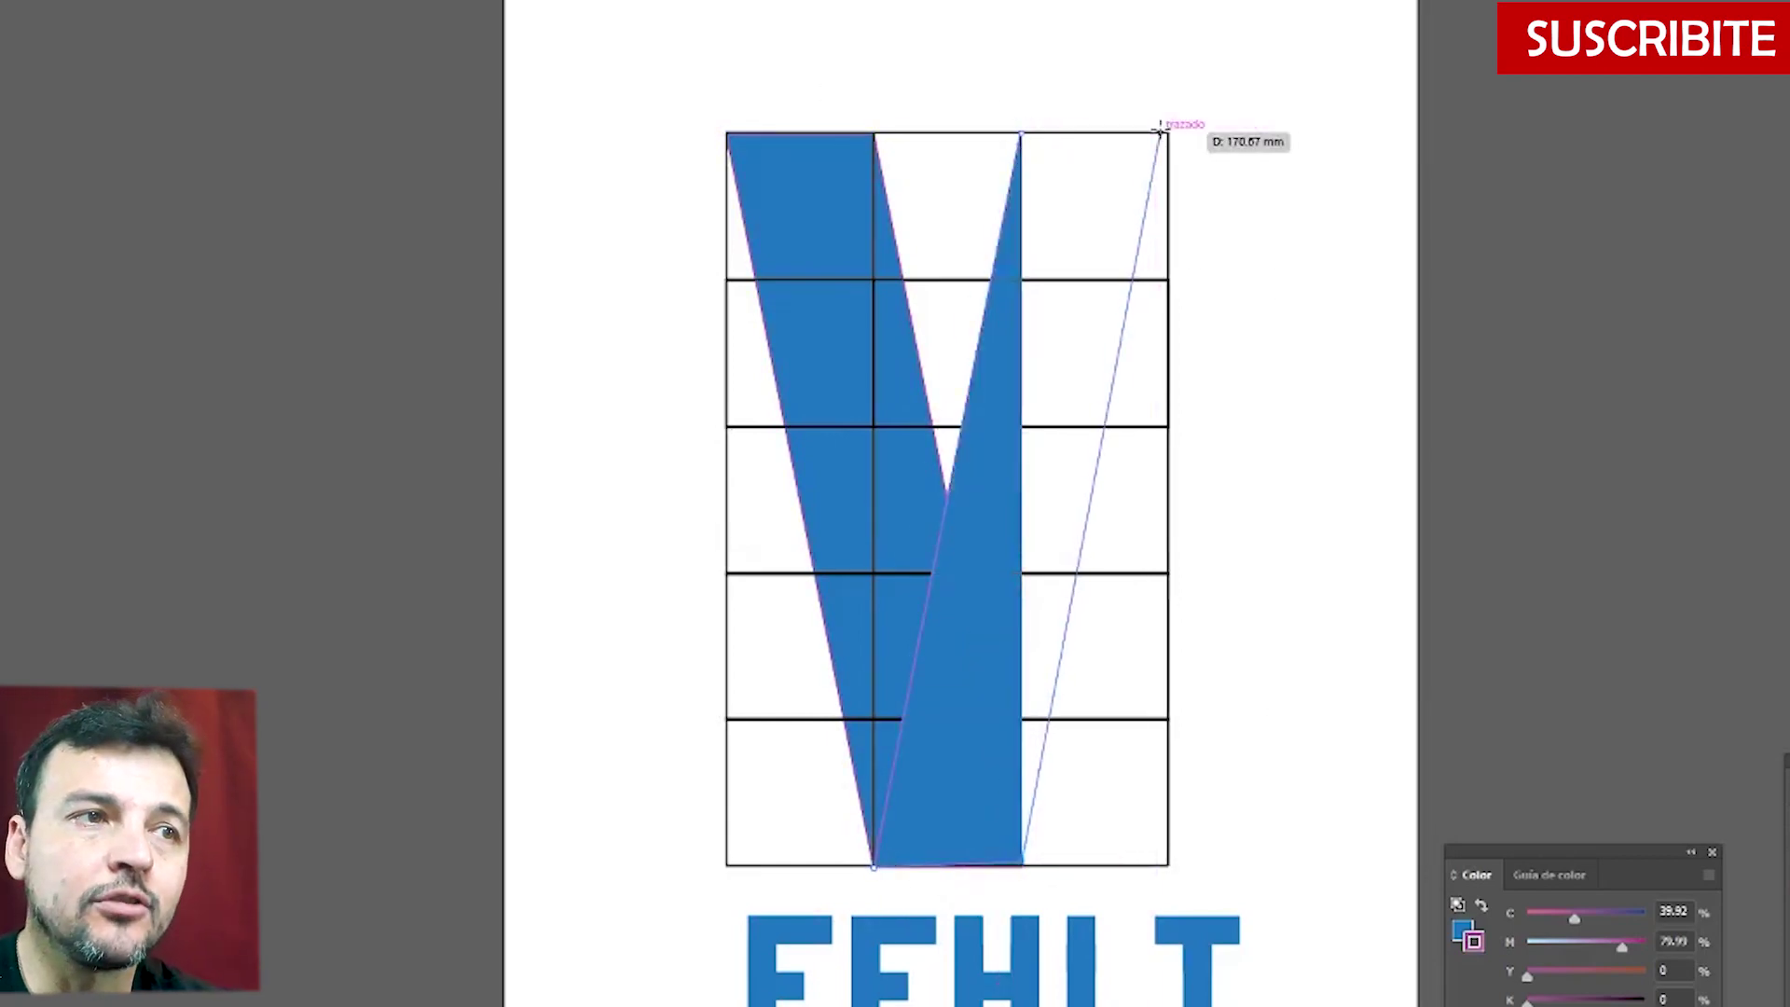
click(1165, 132)
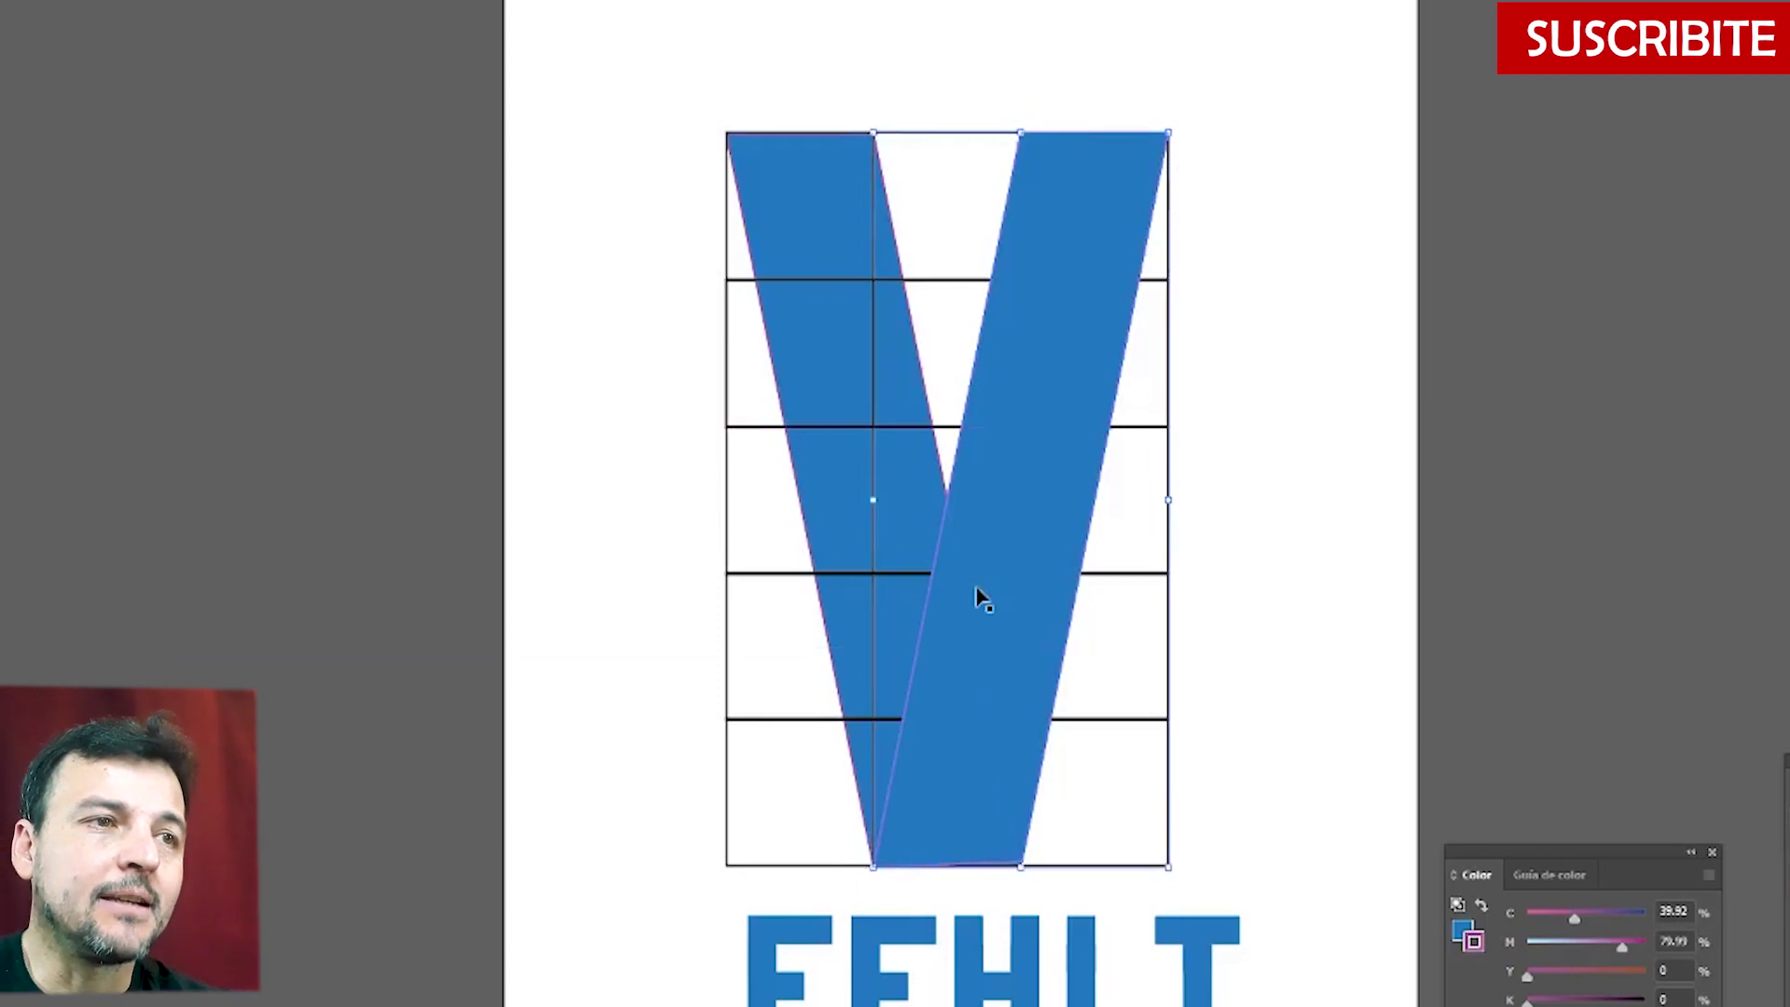
- Send the second slanted bar behind the grid lines
right_click(1045, 424)
click(1451, 920)
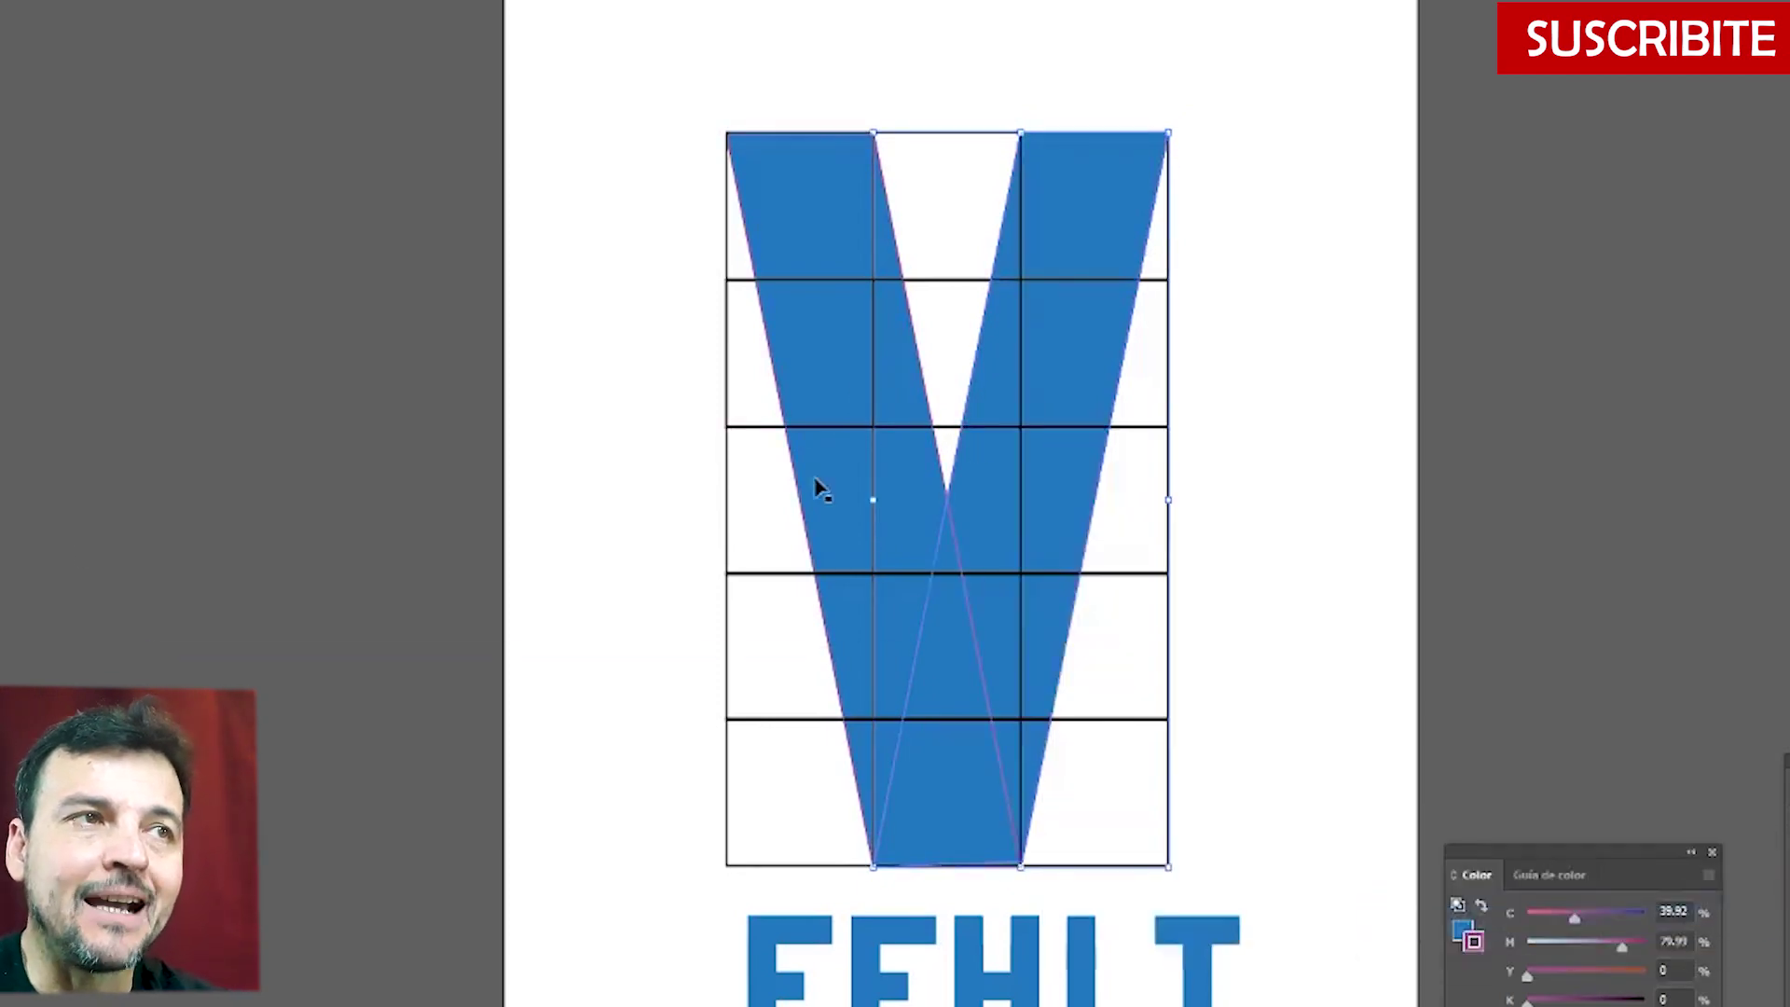
click(1286, 267)
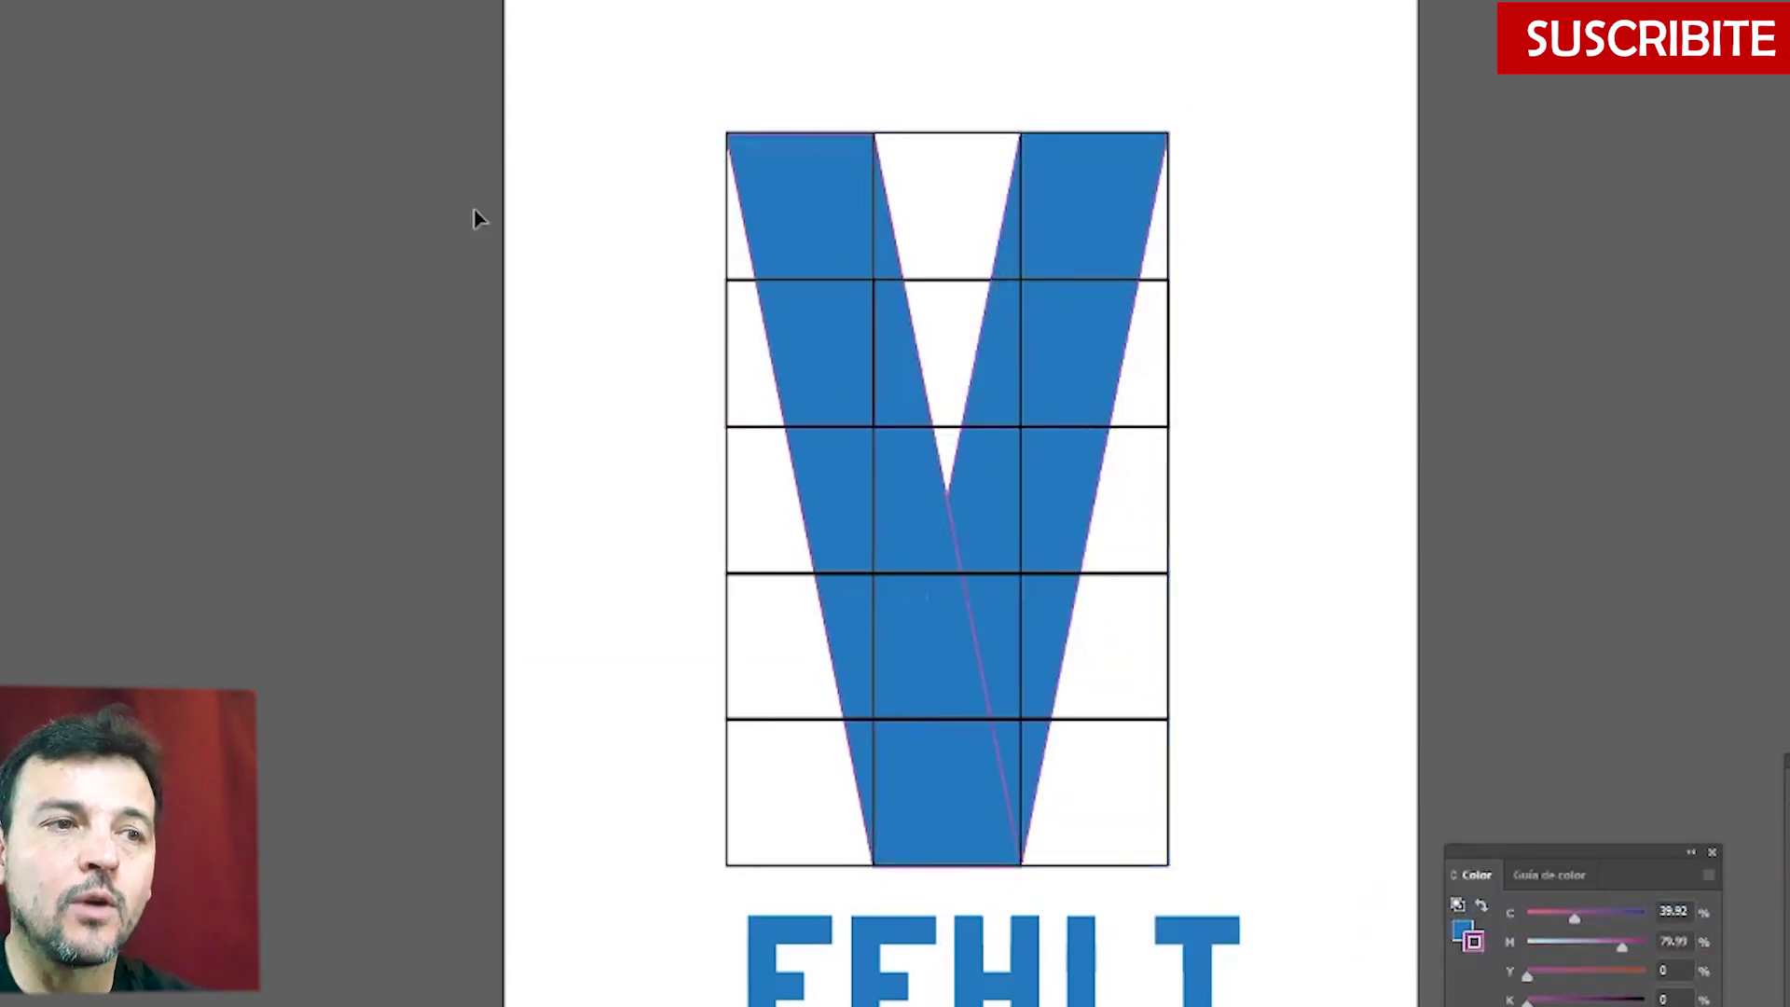
- Duplicate the V's two bars to the left of the grid and remove the outline from the original V
drag(474, 213, 1350, 675)
alt+drag(778, 328, 707, 328)
drag(909, 463, 426, 452)
drag(670, 483, 1139, 567)
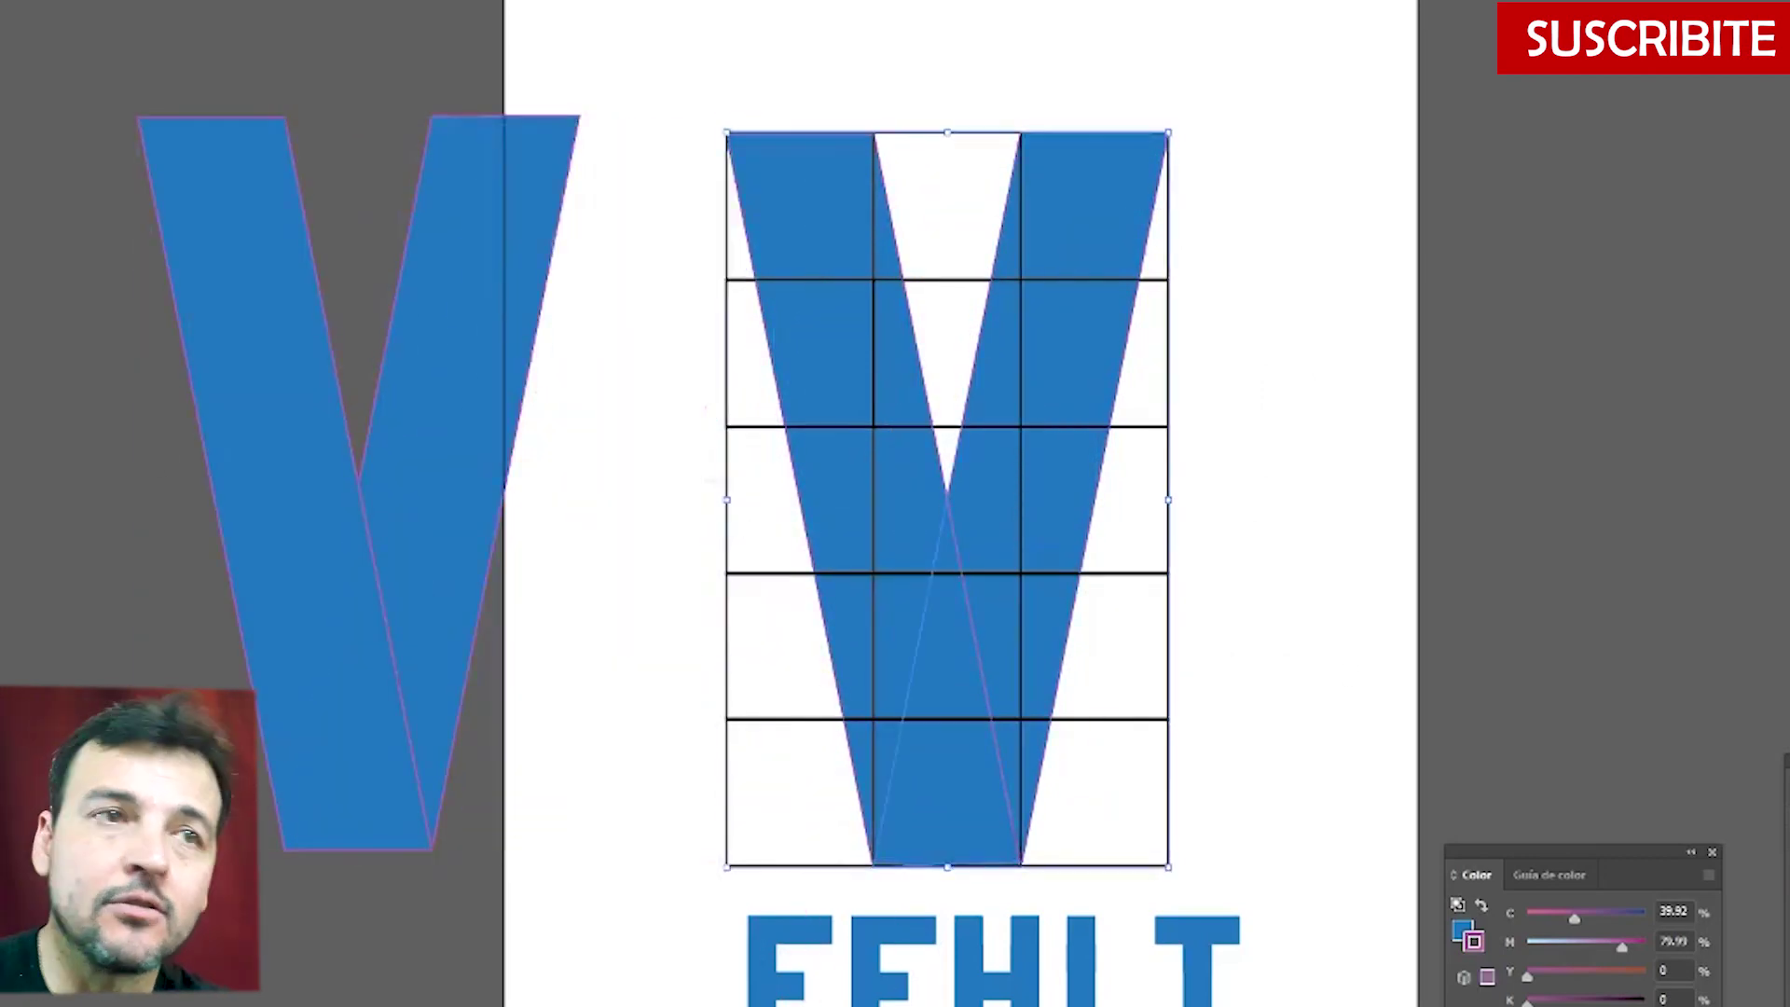
- Remove the fill from the copied V and place its outlines exactly over the original V in the grid
click(485, 439)
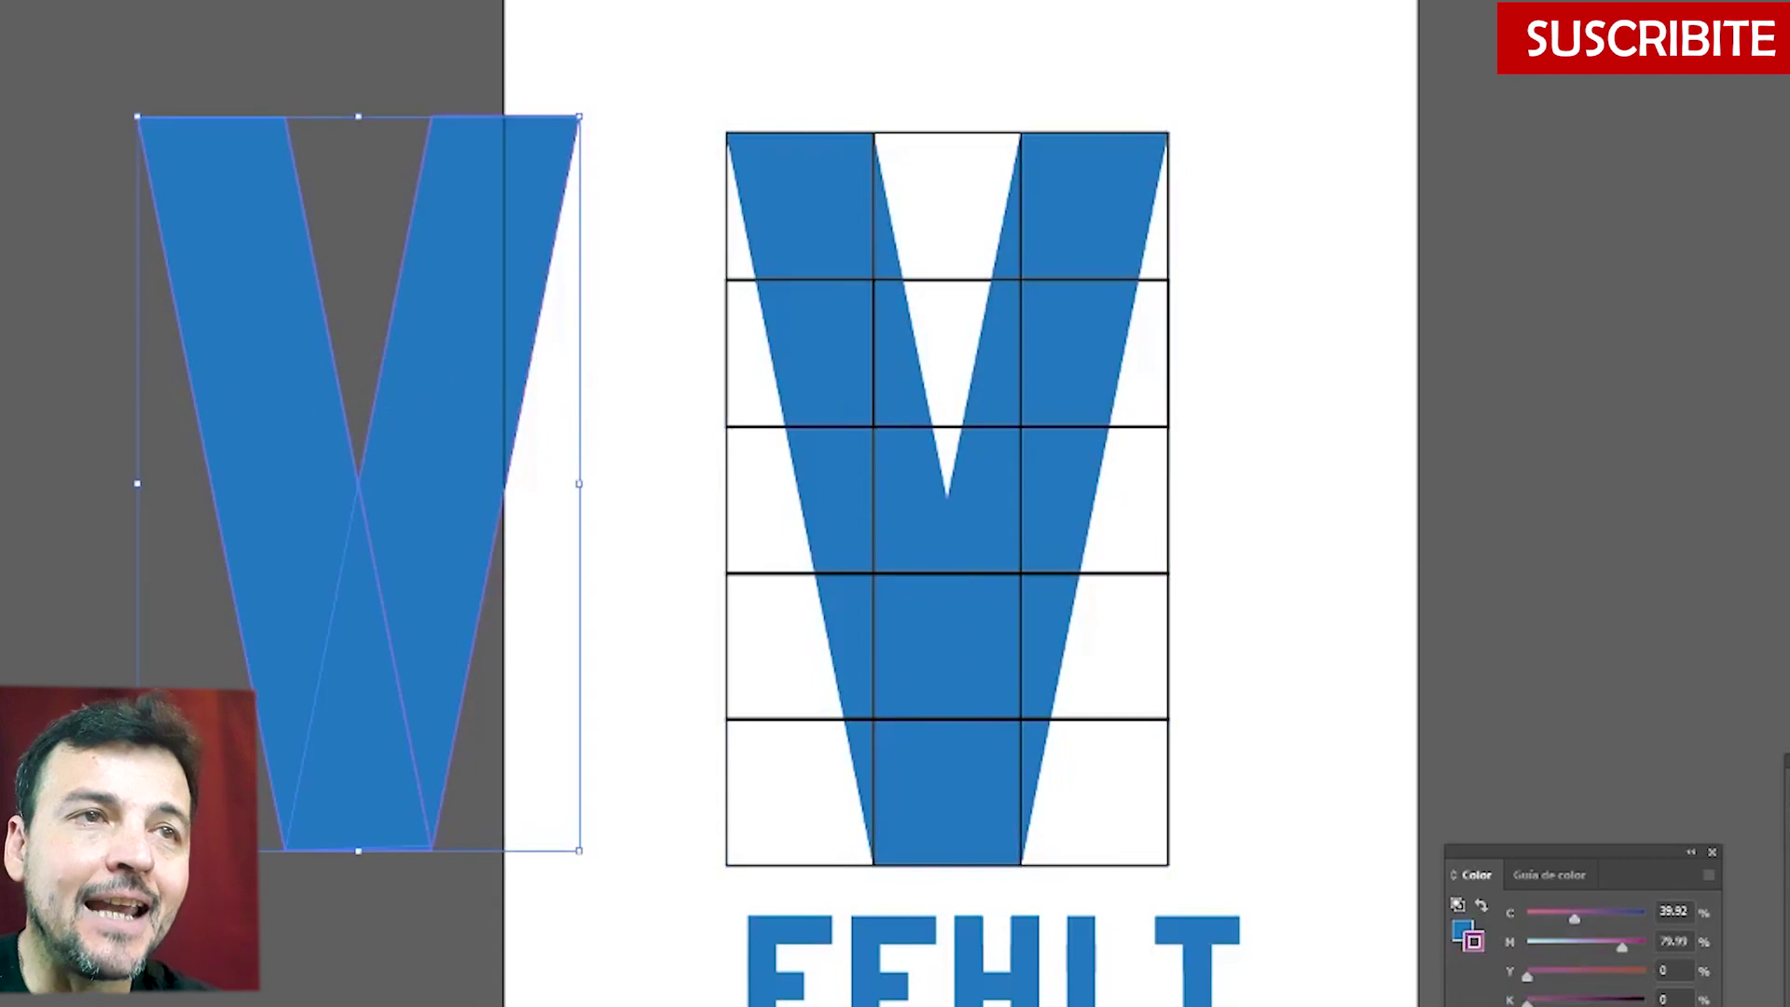
key(slash)
drag(367, 487, 955, 508)
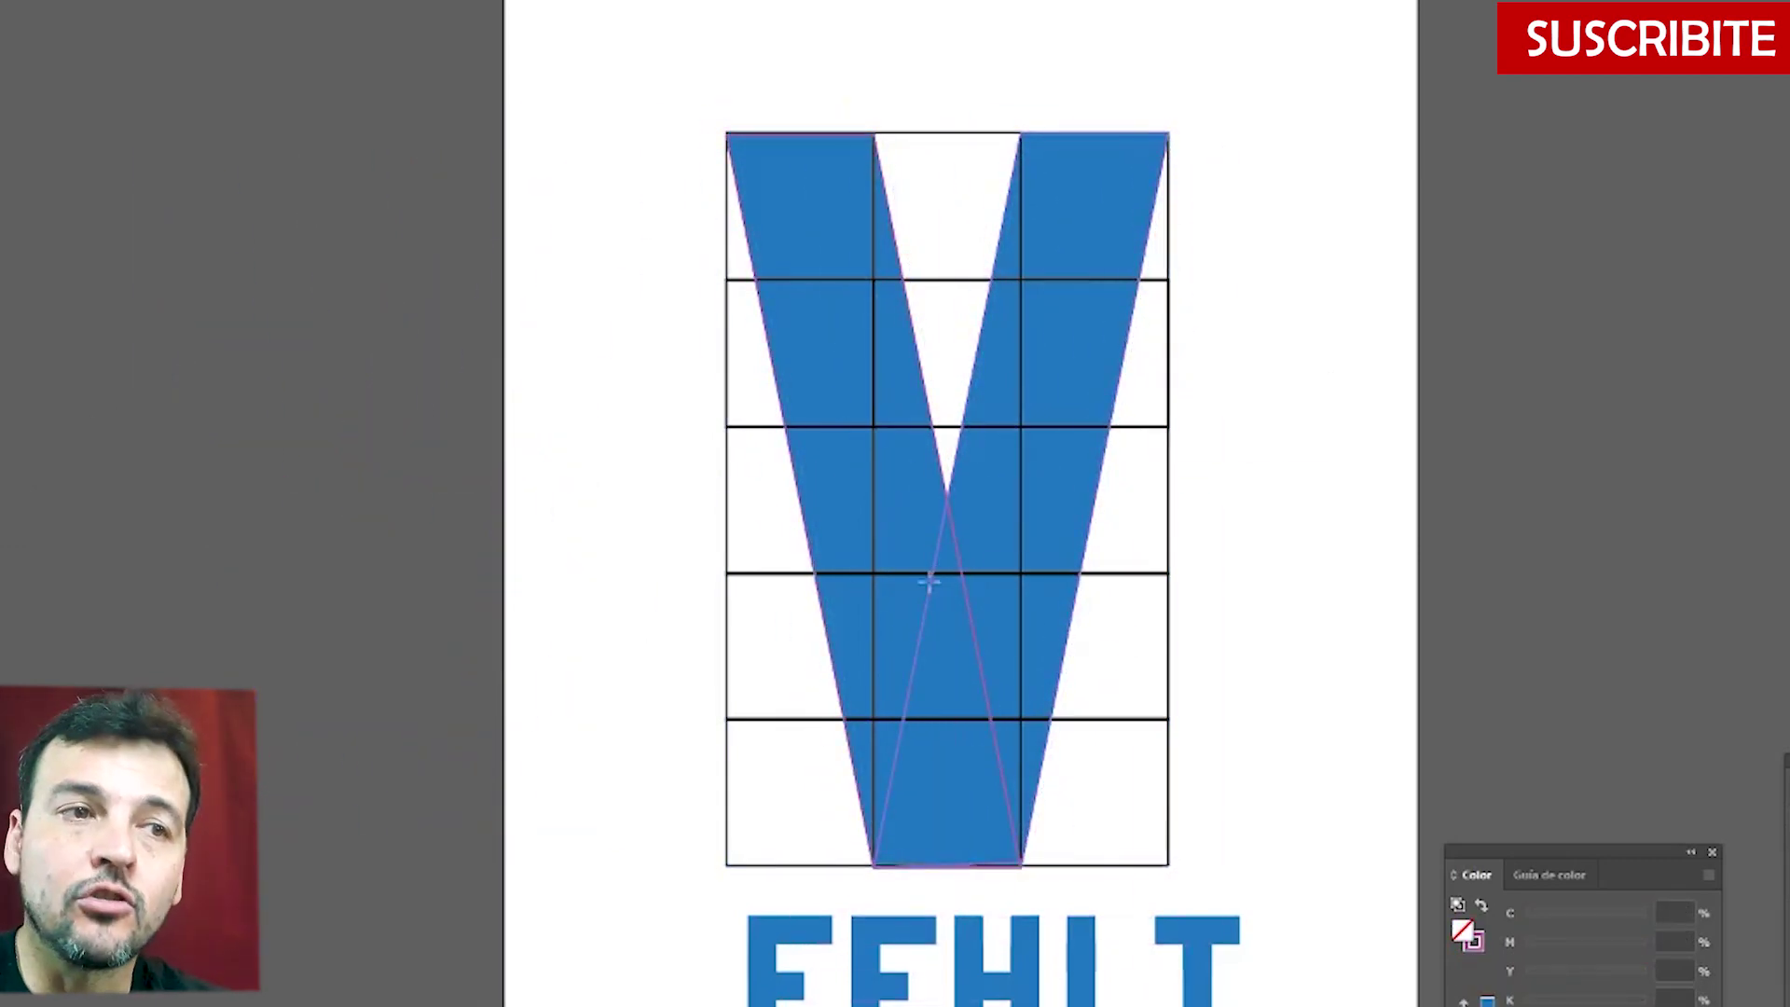
- Recolour the outlines of the two overlaid V bars to yellow-green with C 23.53, M 2.99, Y 96.71 and K 0.01
click(182, 187)
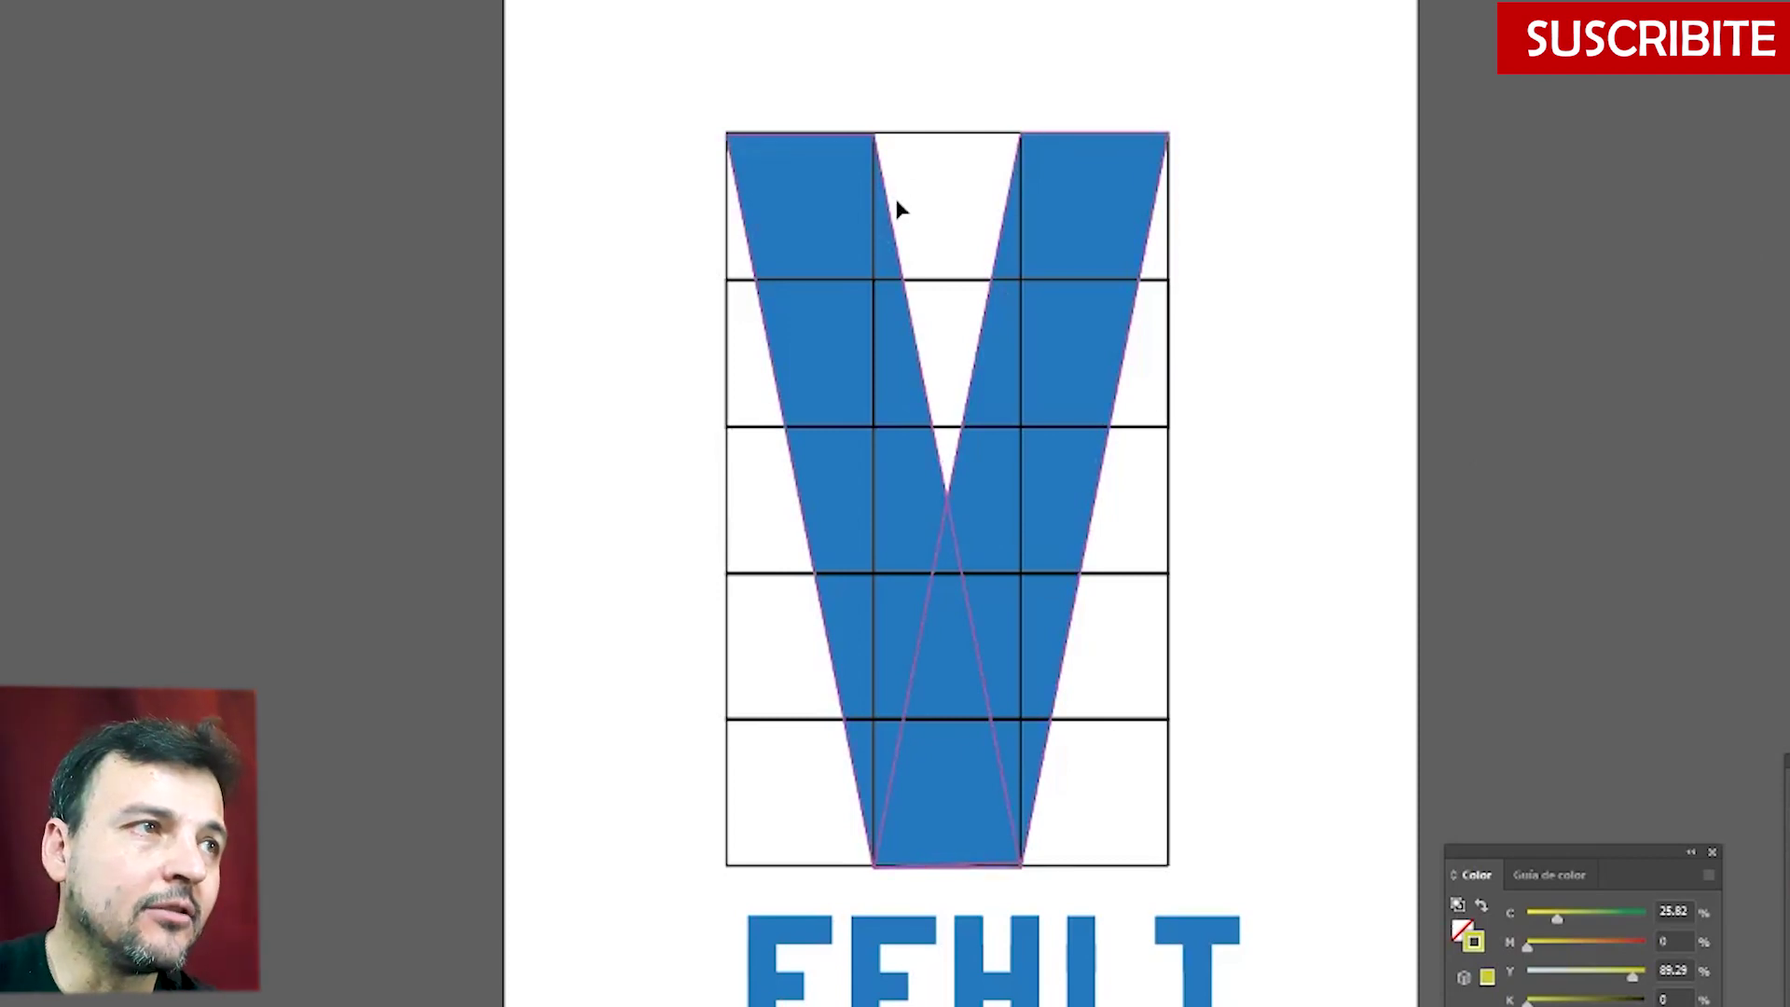
click(1019, 247)
shift+click(1000, 243)
double_click(7, 473)
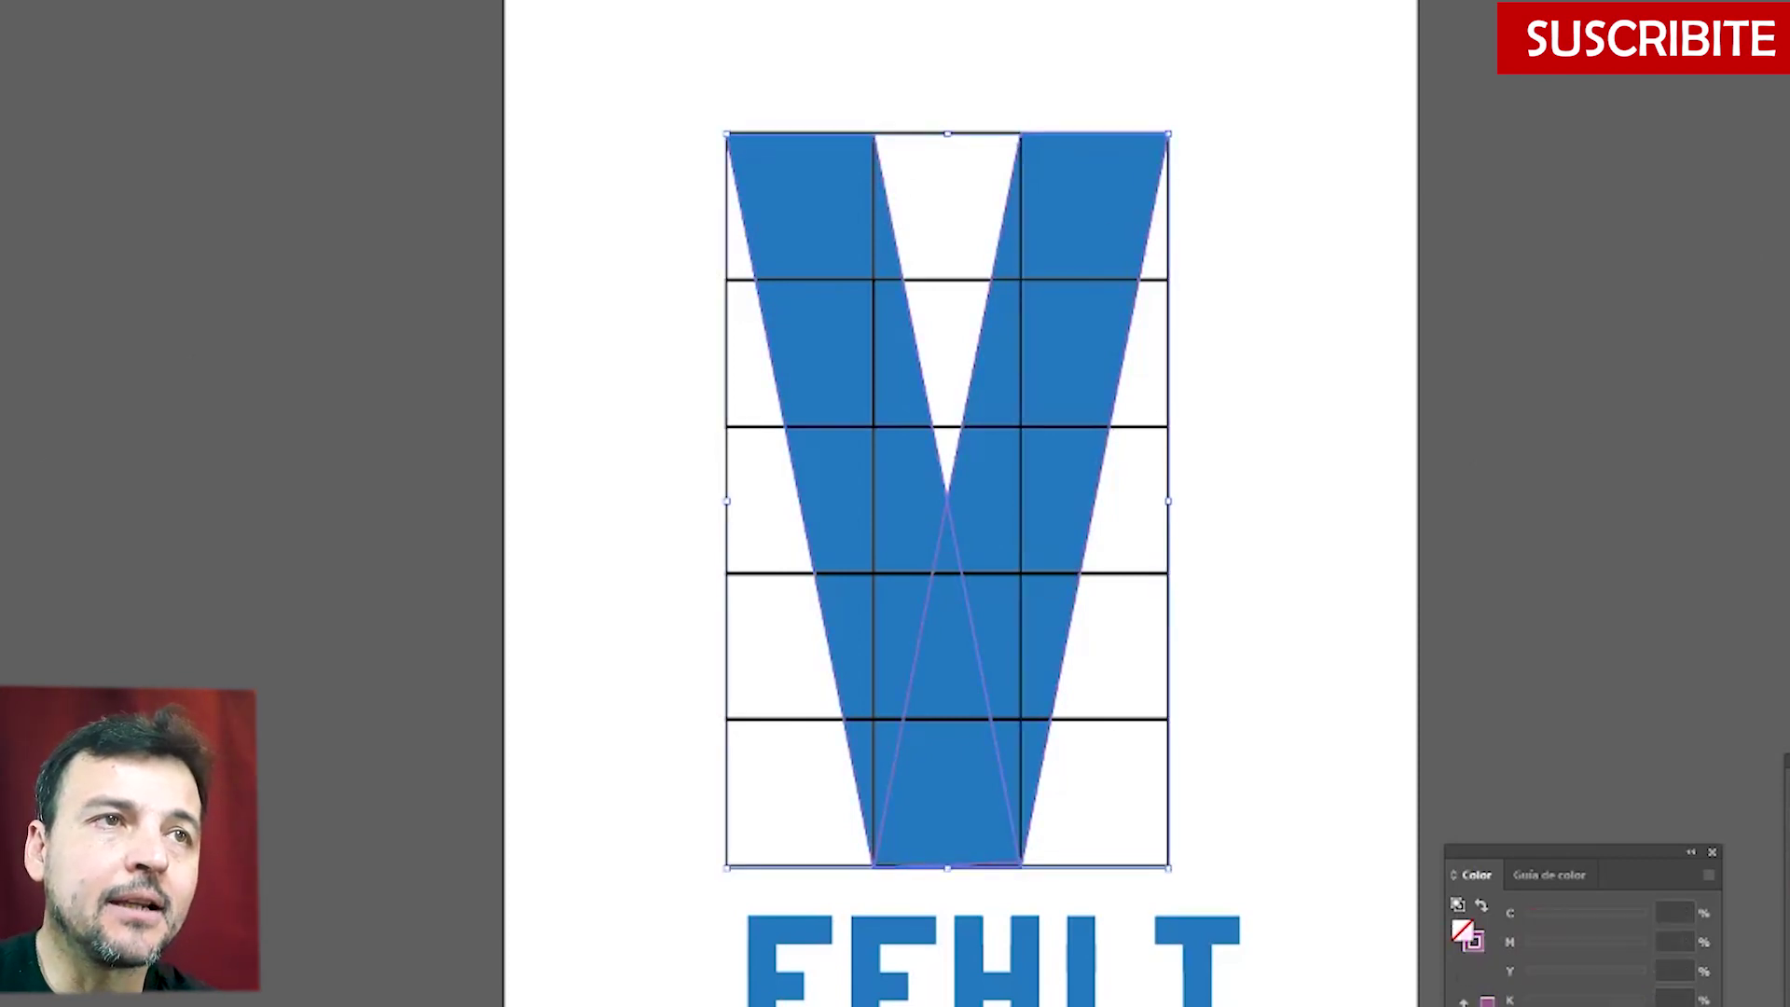
click(253, 225)
key(Return)
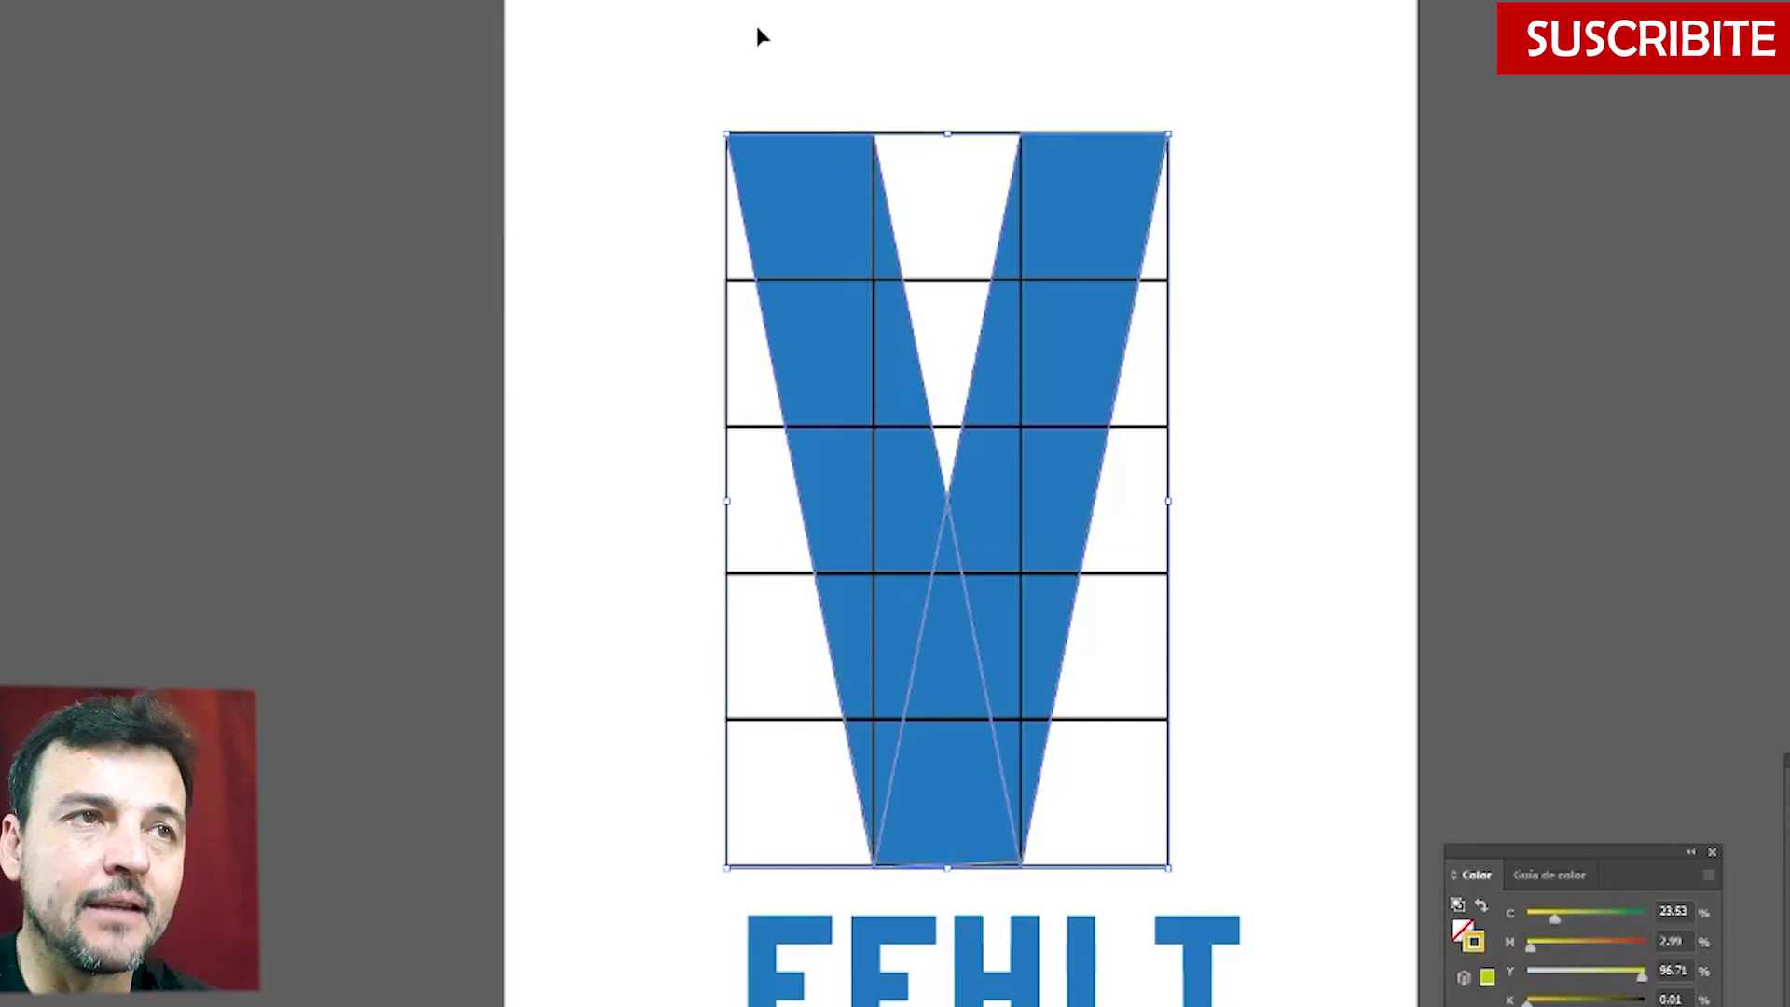
- Move the bottom corner points of the V's outlines onto the grid's lowest line so the base edge is level
click(1582, 640)
click(1053, 885)
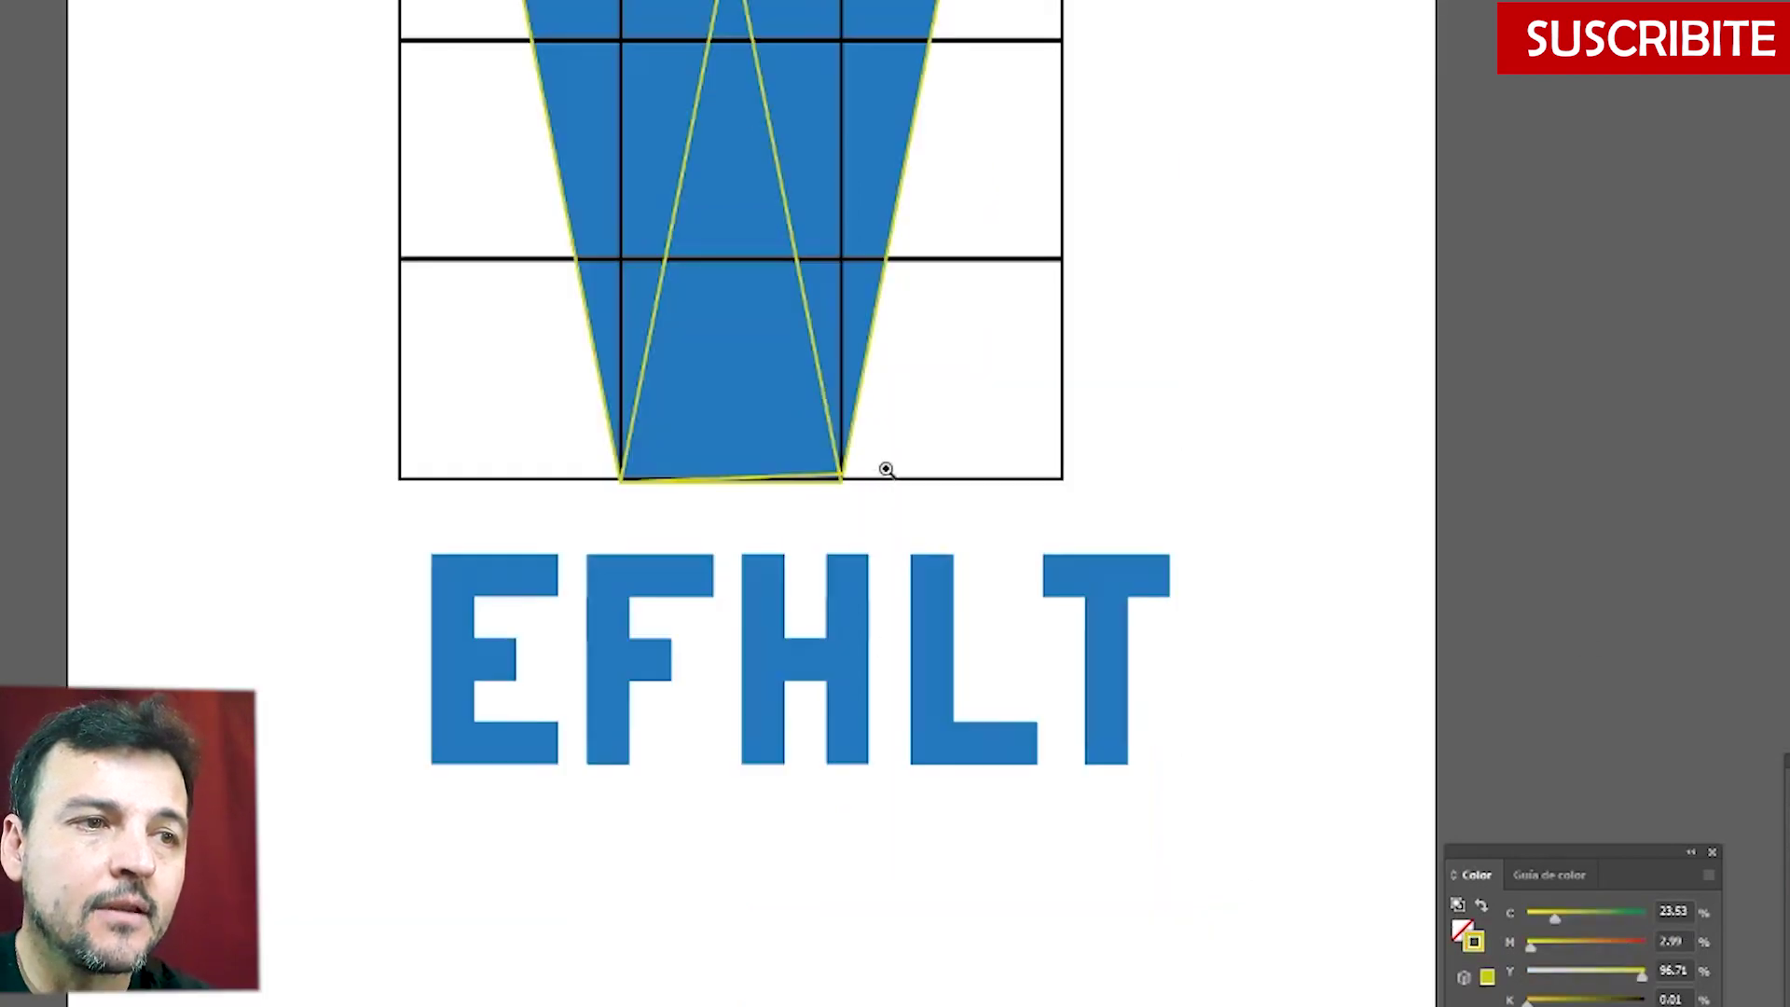
click(844, 469)
click(804, 492)
mouse_move(1164, 591)
mouse_down()
mouse_move(1163, 619)
mouse_move(1159, 600)
mouse_up()
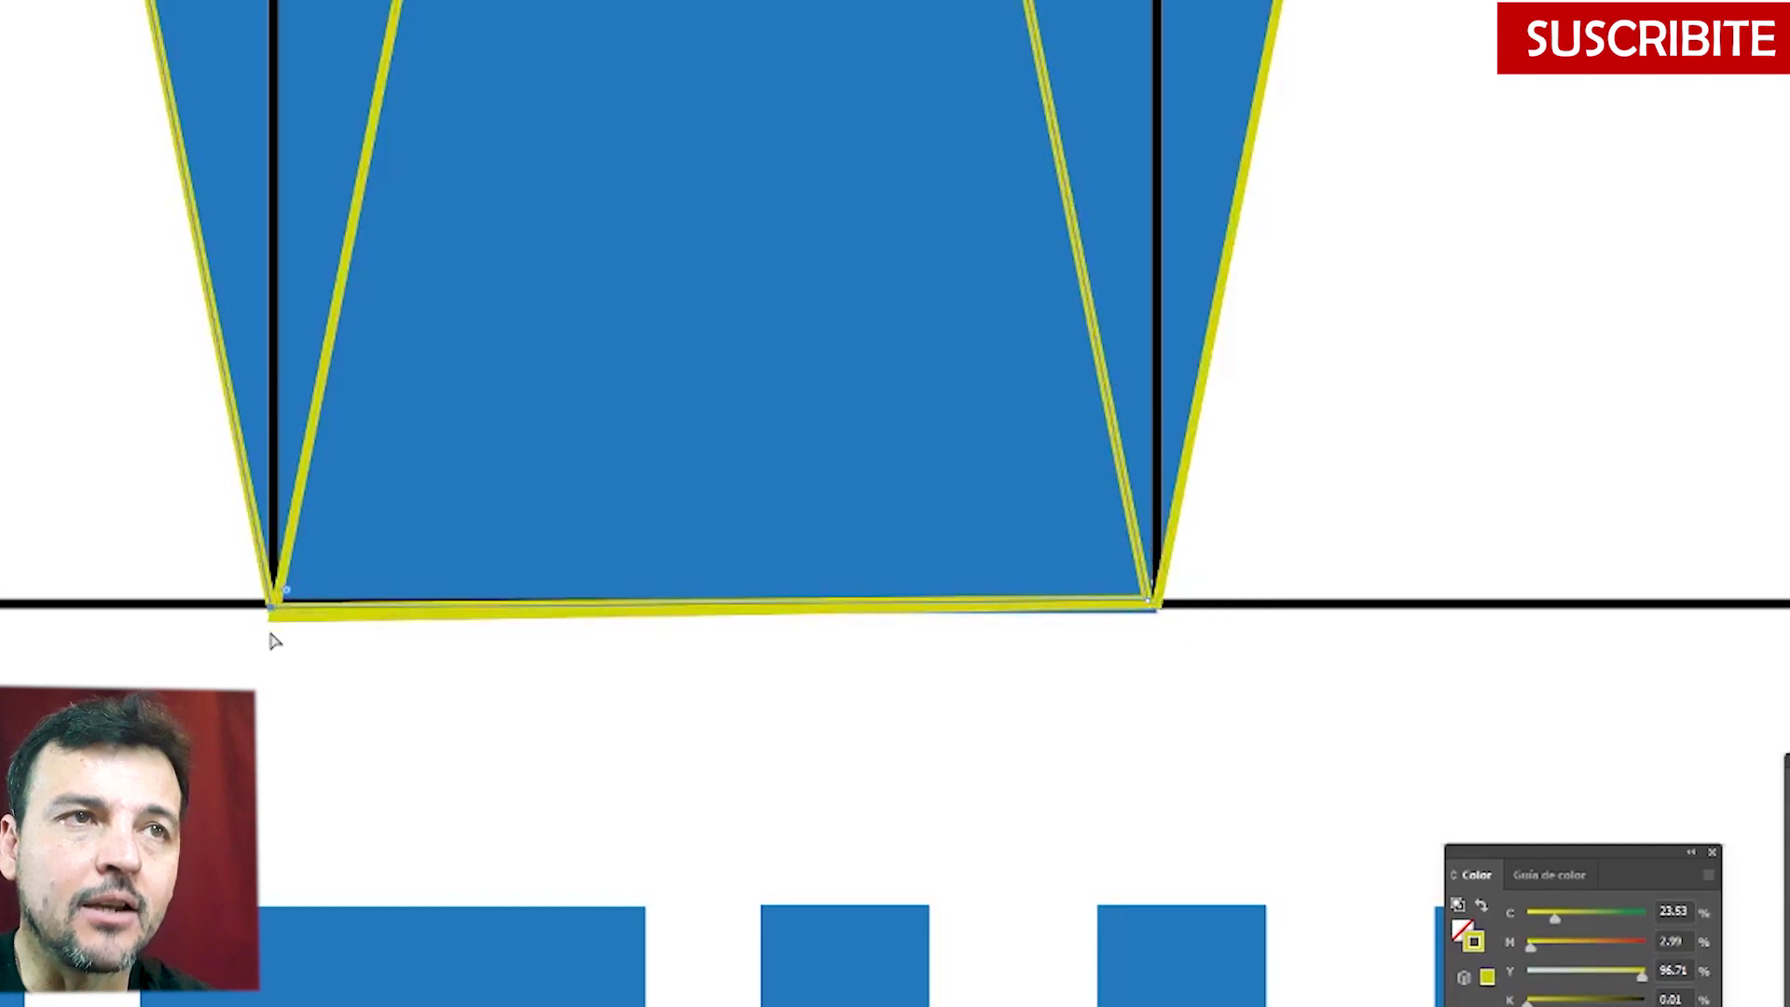
drag(274, 617, 275, 603)
click(1379, 510)
- Examine how the upper corners of the V's outlines line up with the grid's top line
scroll(1389, 513, up, 6)
scroll(1391, 519, up, 15)
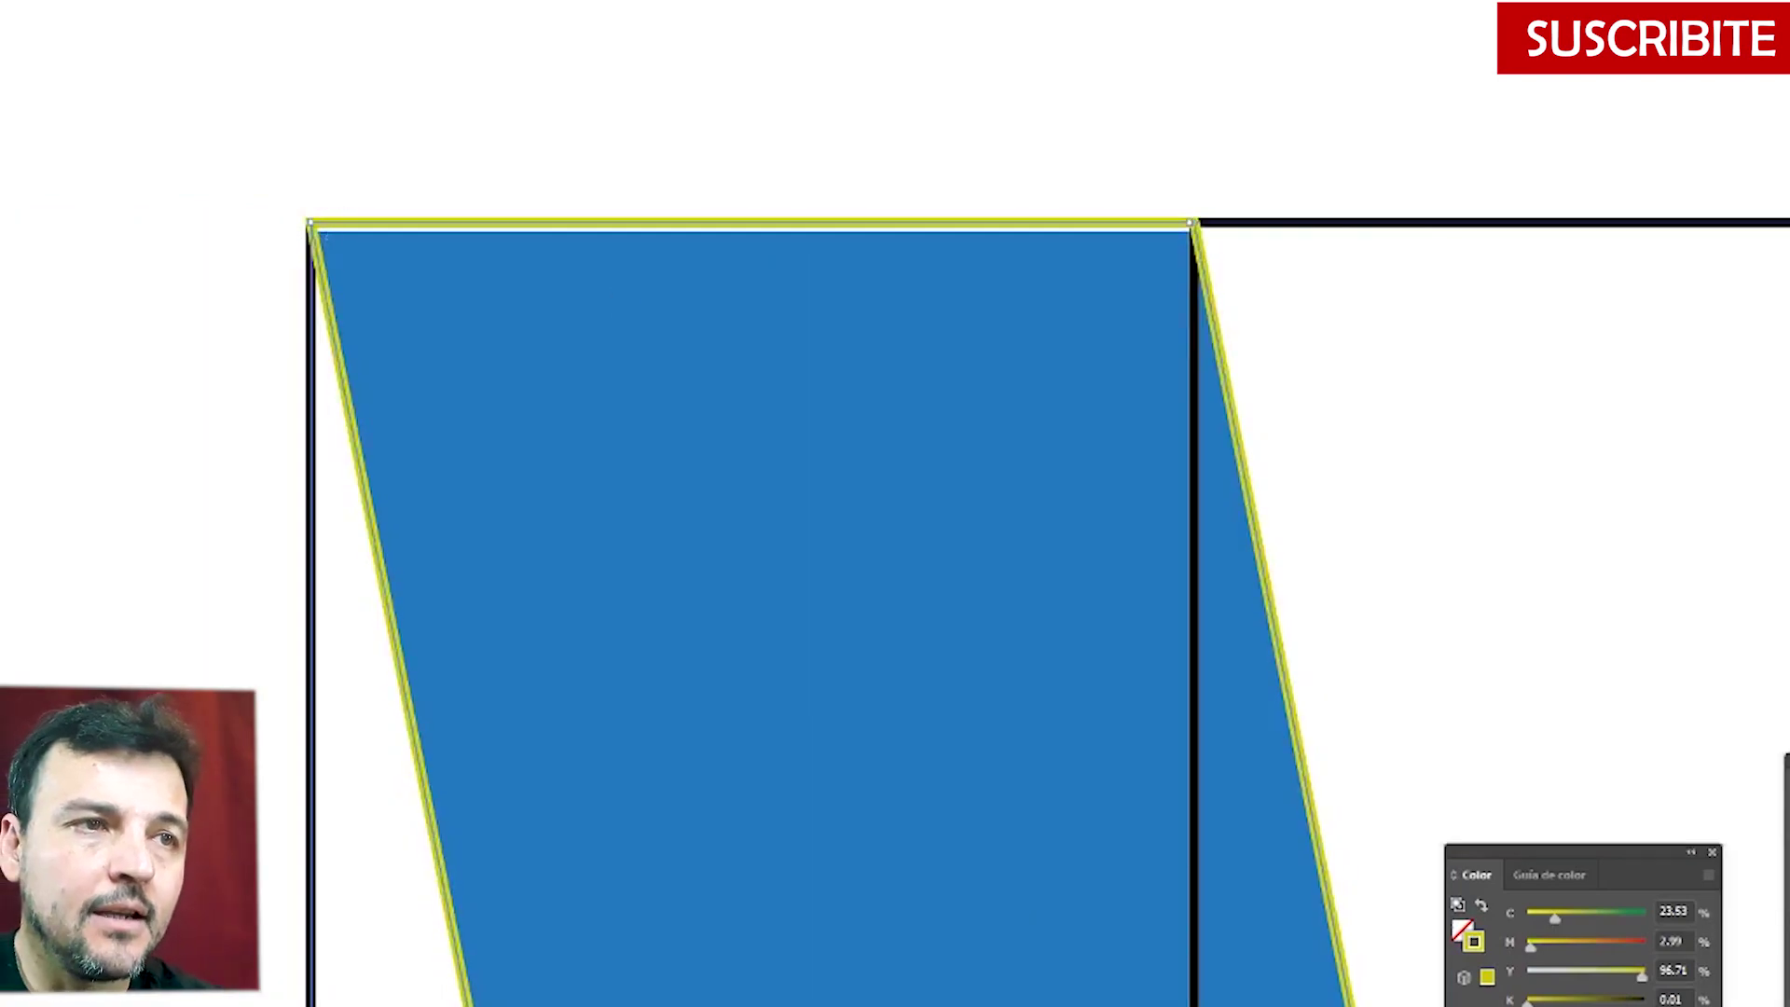
key(ctrl+minus)
key(ctrl+minus)
key(ctrl+minus)
key(ctrl+minus)
scroll(1419, 460, down, 6)
scroll(1347, 547, right, 4)
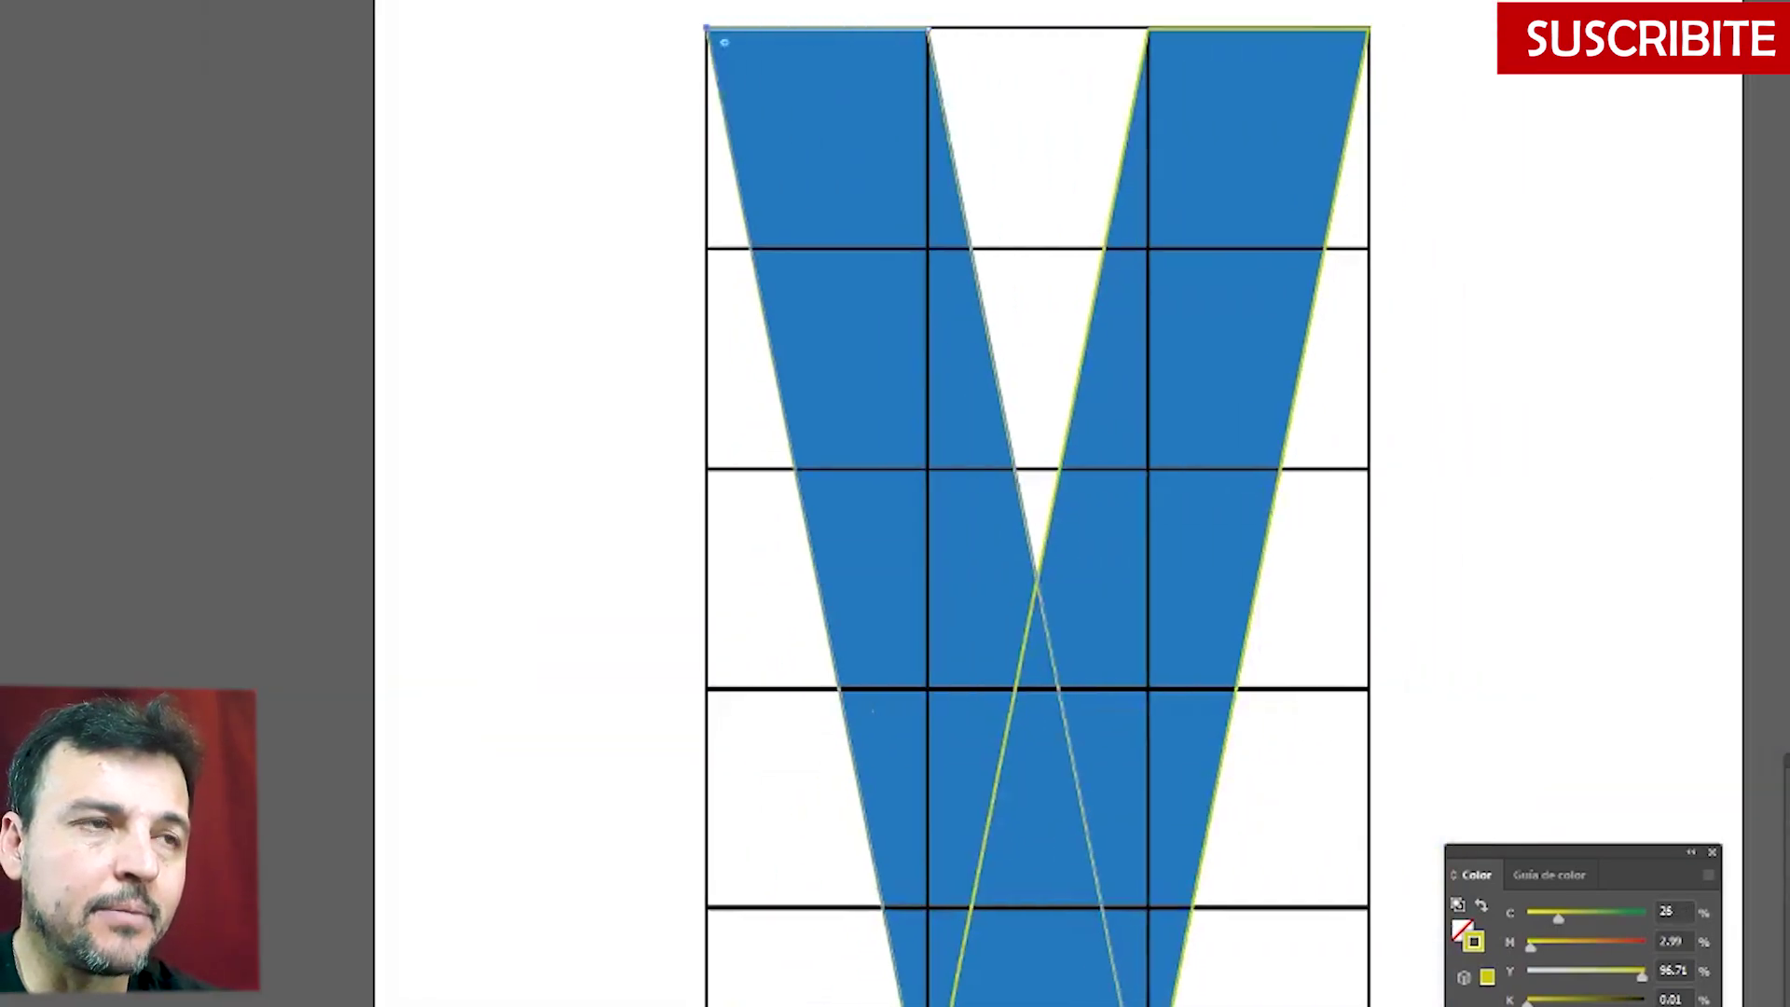
scroll(1346, 547, down, 1)
key(ctrl+0)
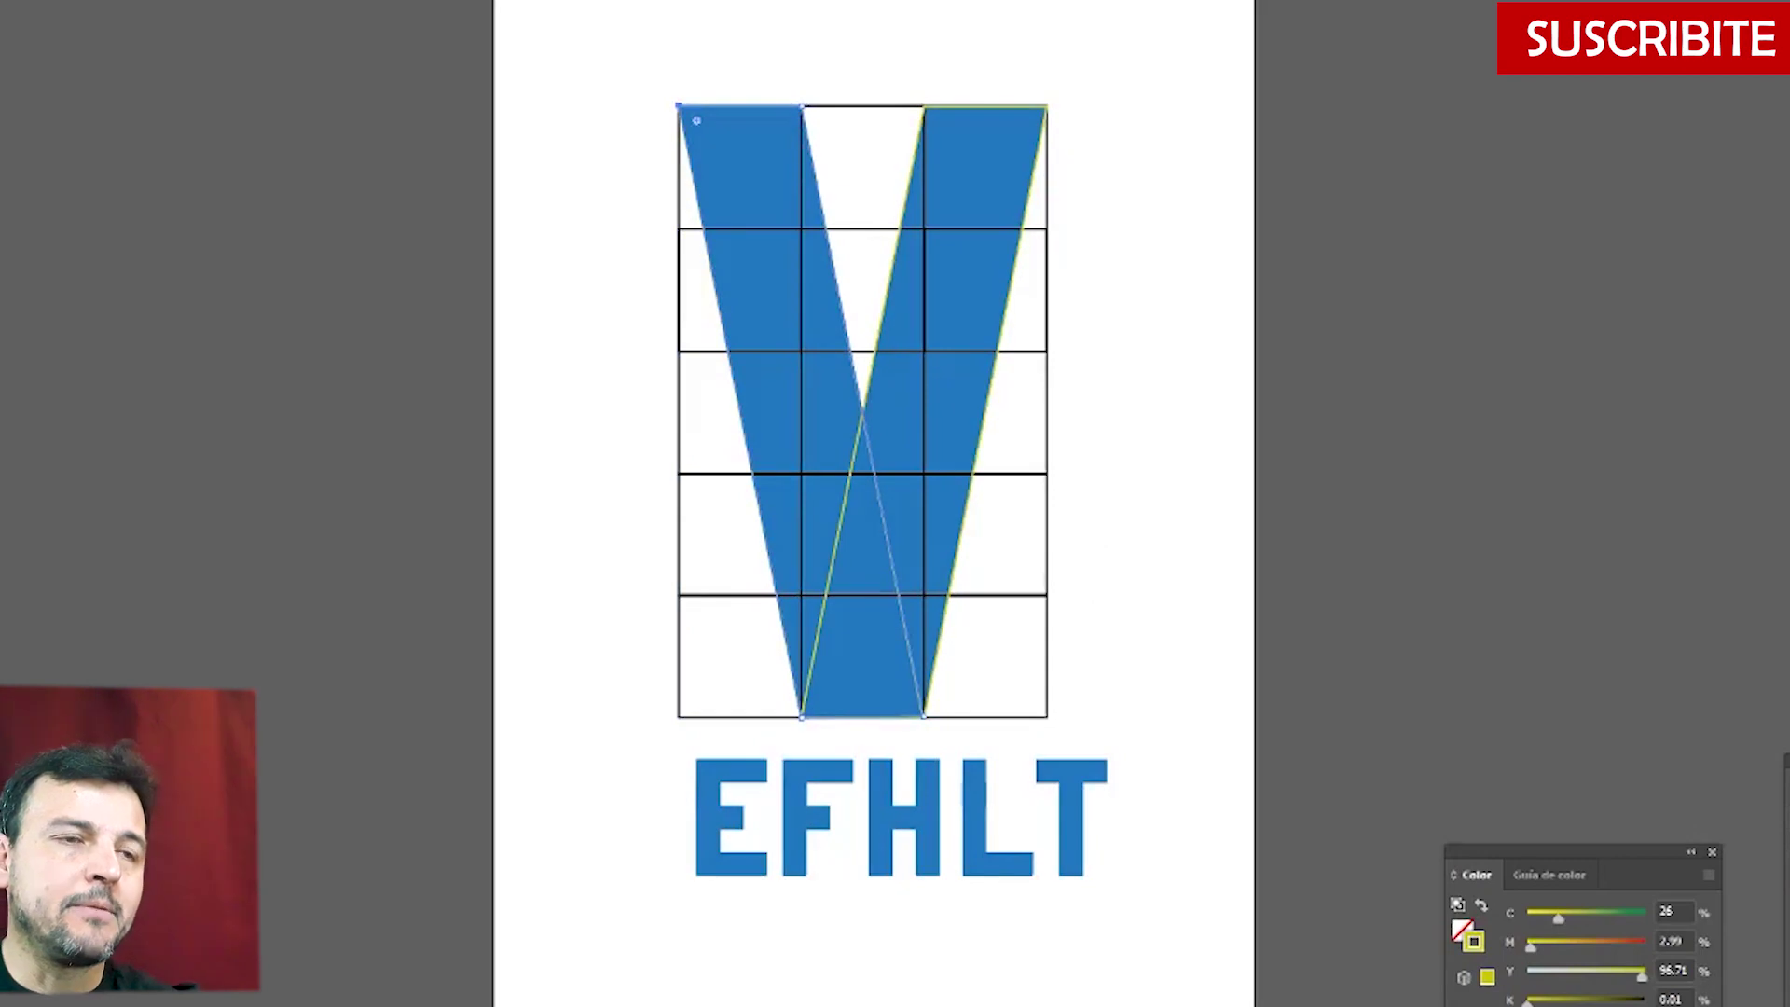
- Recolour the outline of the V's right bar to orange with C 0, M 70.87, Y 96.42 and K 0
click(737, 426)
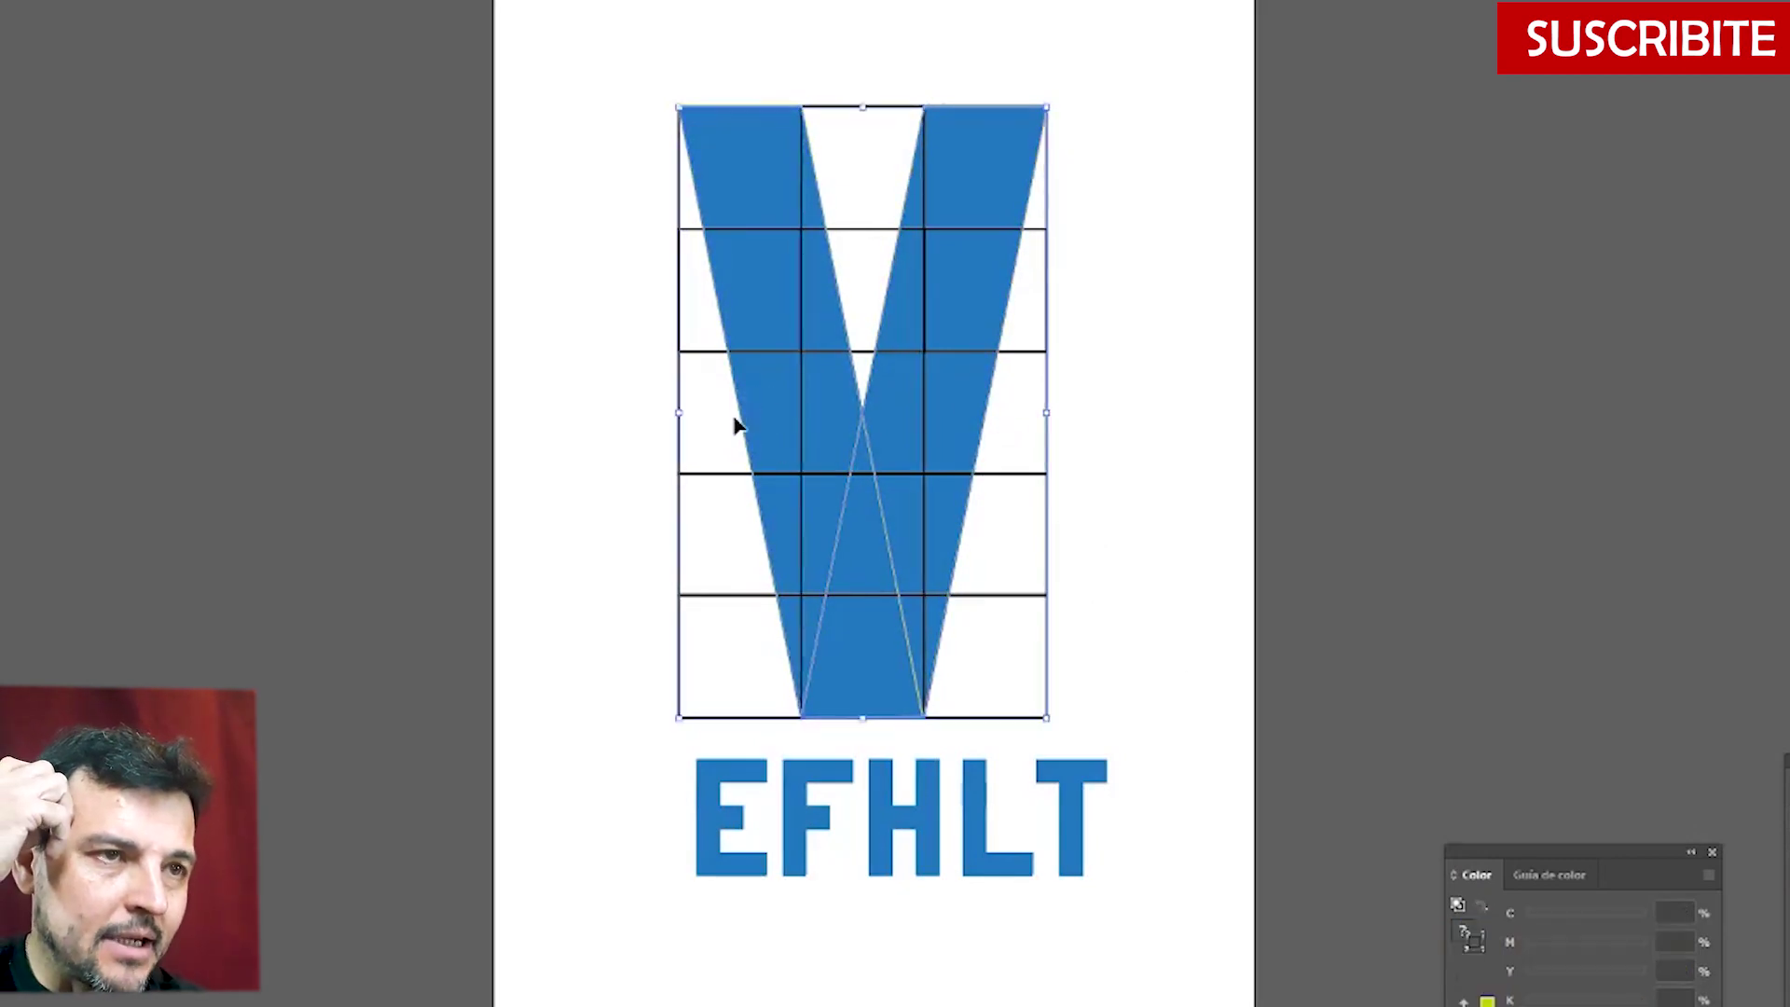
click(985, 419)
shift+click(739, 399)
double_click(3, 467)
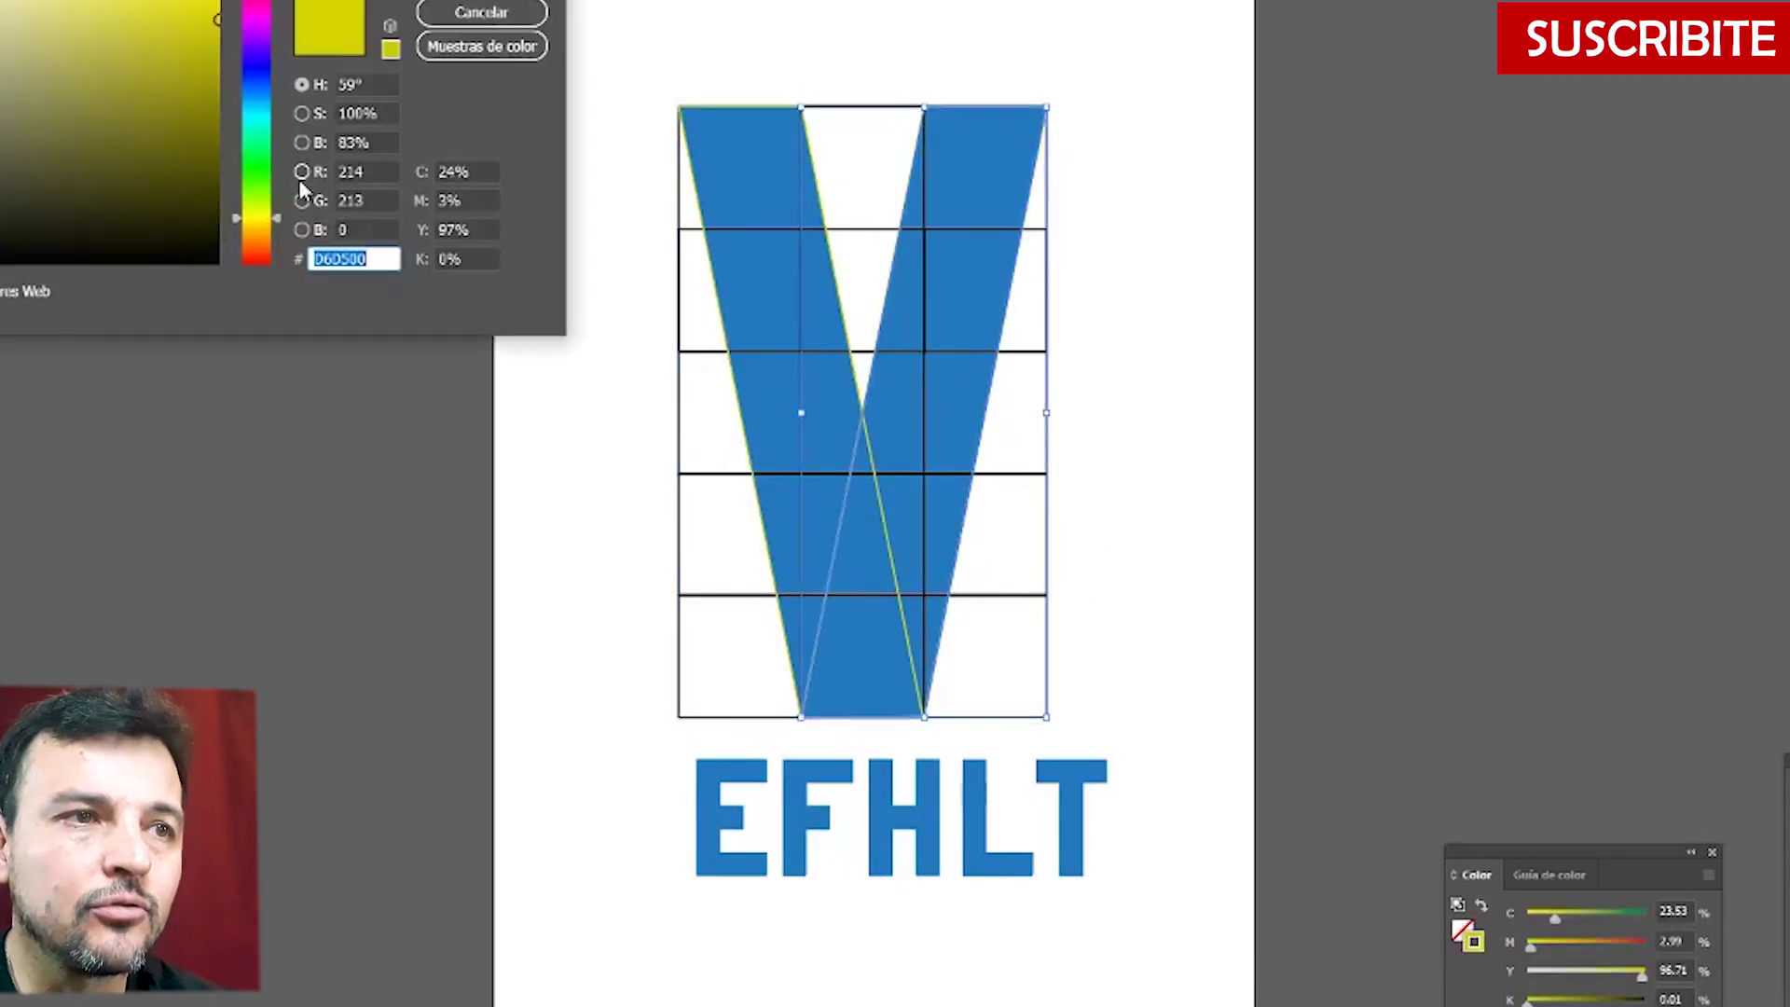
text(F79800)
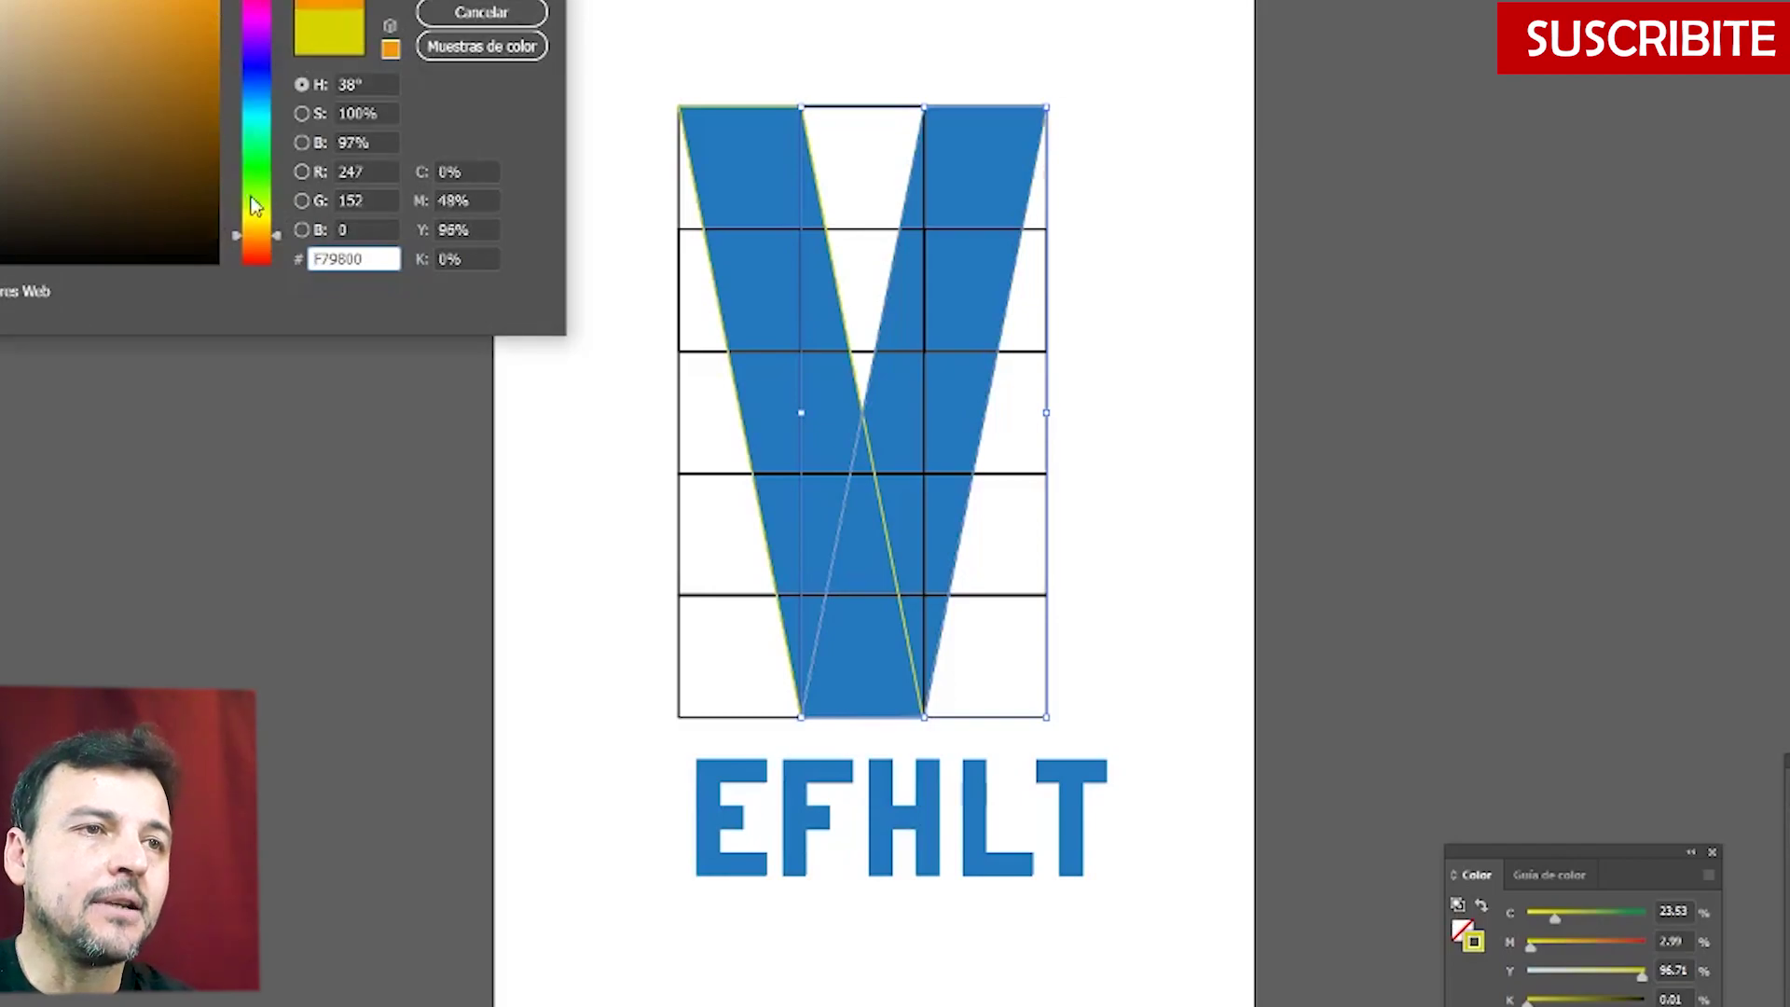
drag(262, 238, 252, 244)
key(Return)
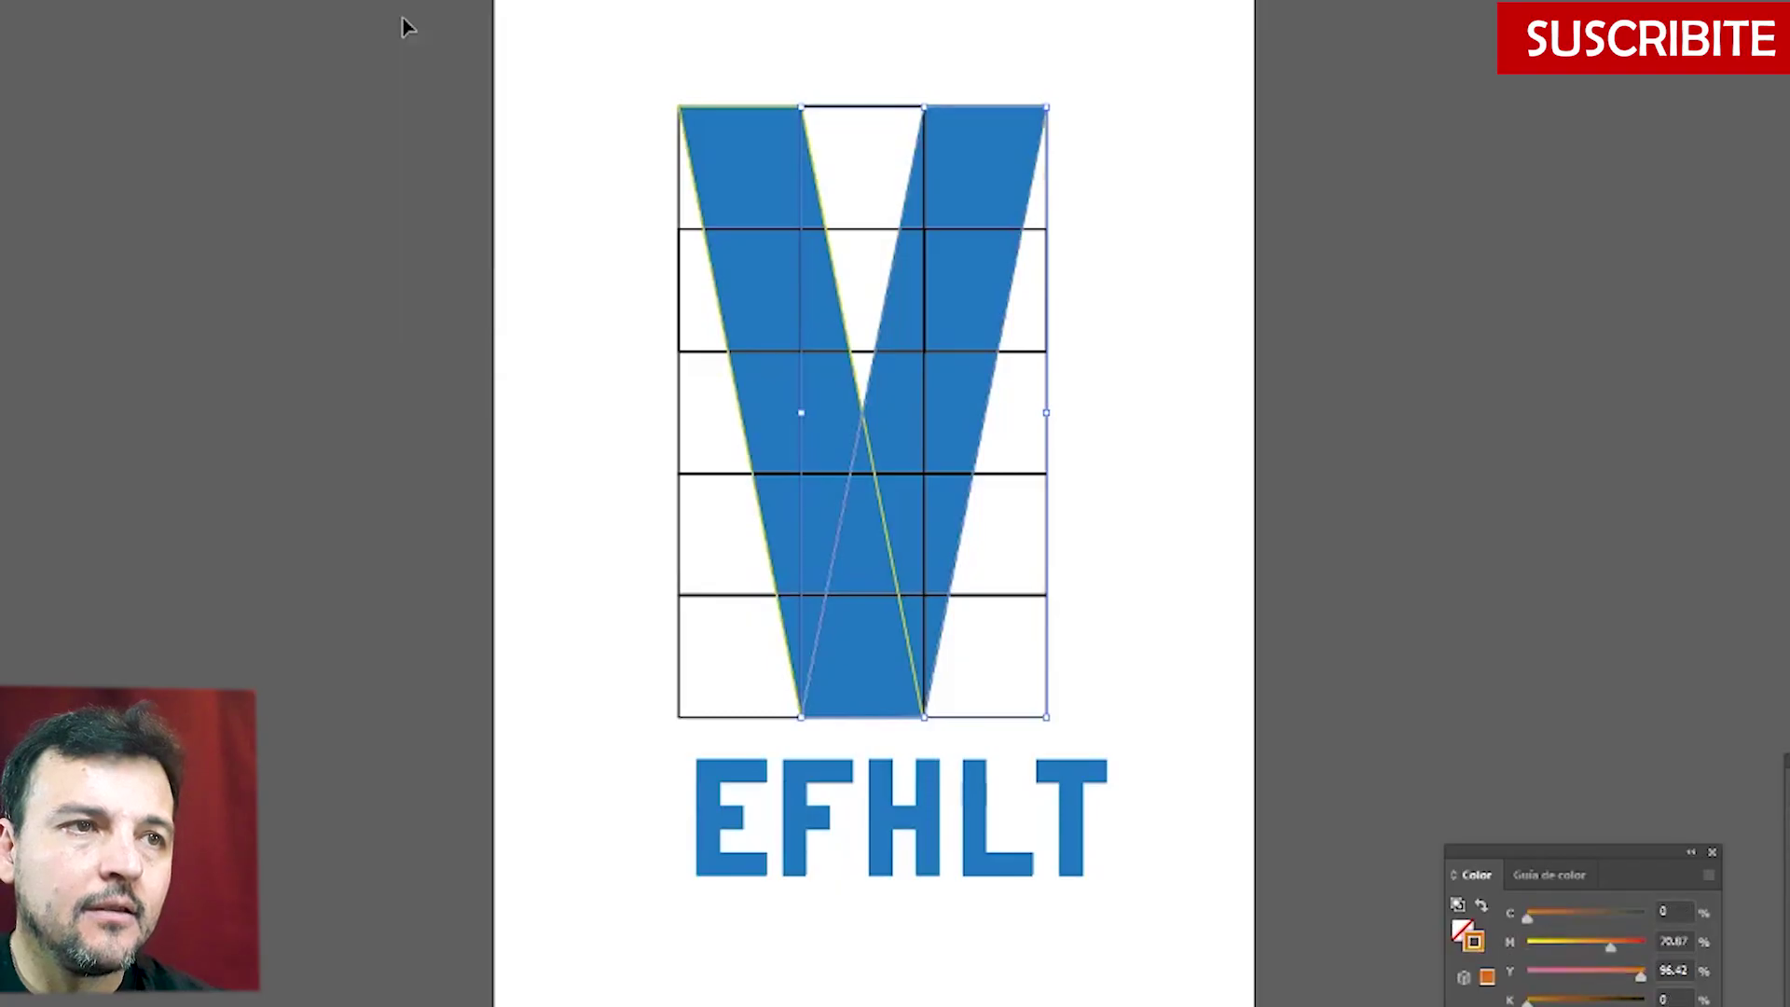
- Copy the orange outline colour from the right bar onto the outline of the V's left bar
click(519, 163)
click(882, 523)
click(703, 559)
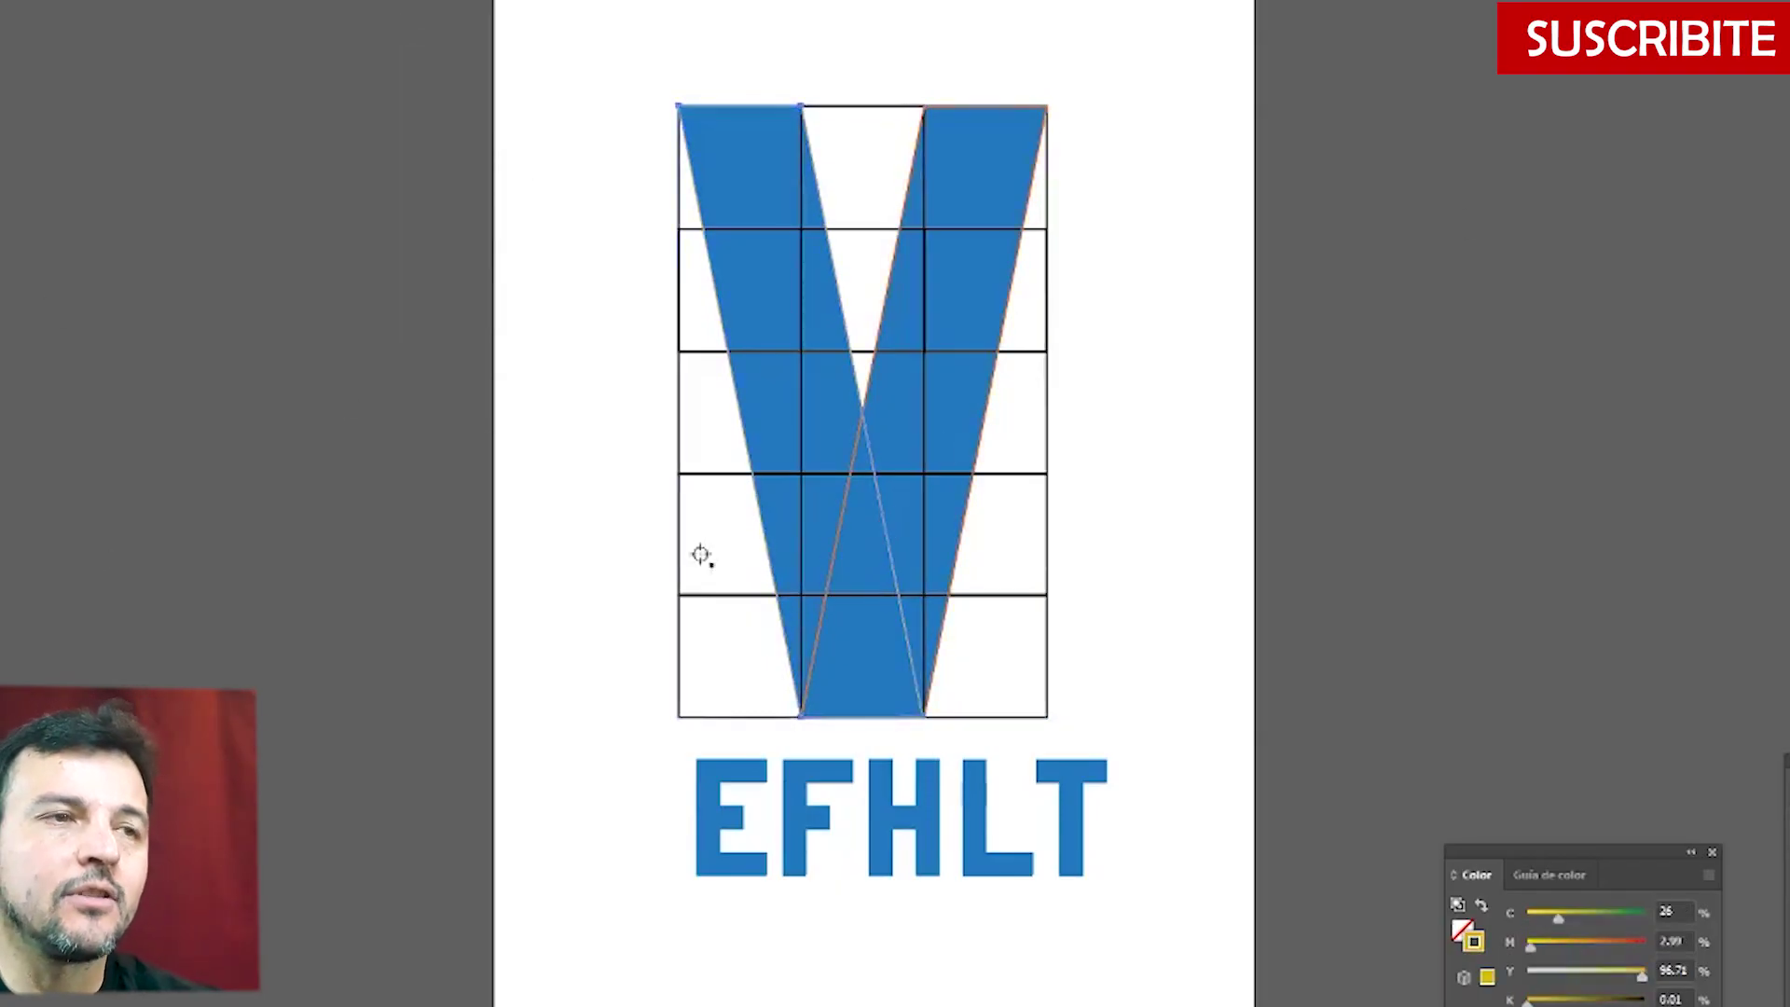
click(831, 627)
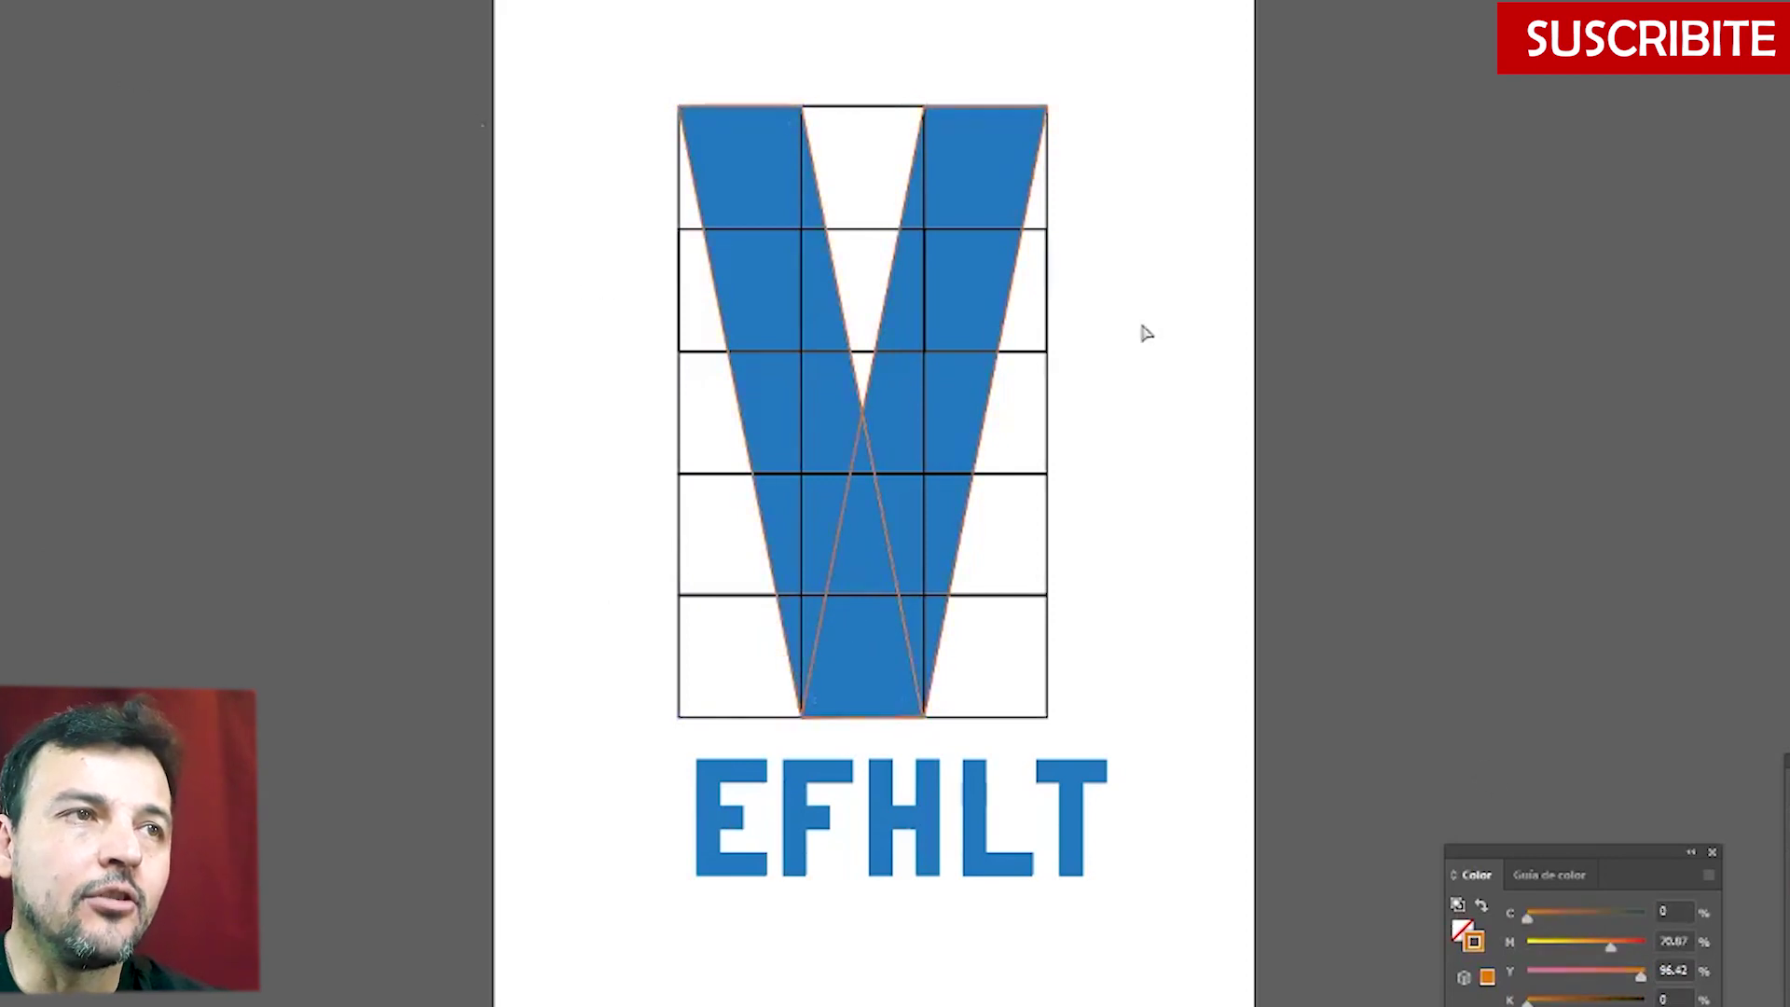
- Draw a rectangle covering the letters and grid, and colour its outline muted green with C 40.79, M 15.19, Y 39.88 and K 1.3
click(4, 81)
click(112, 81)
mouse_move(427, 0)
mouse_down()
mouse_move(1391, 977)
mouse_move(1281, 993)
mouse_up()
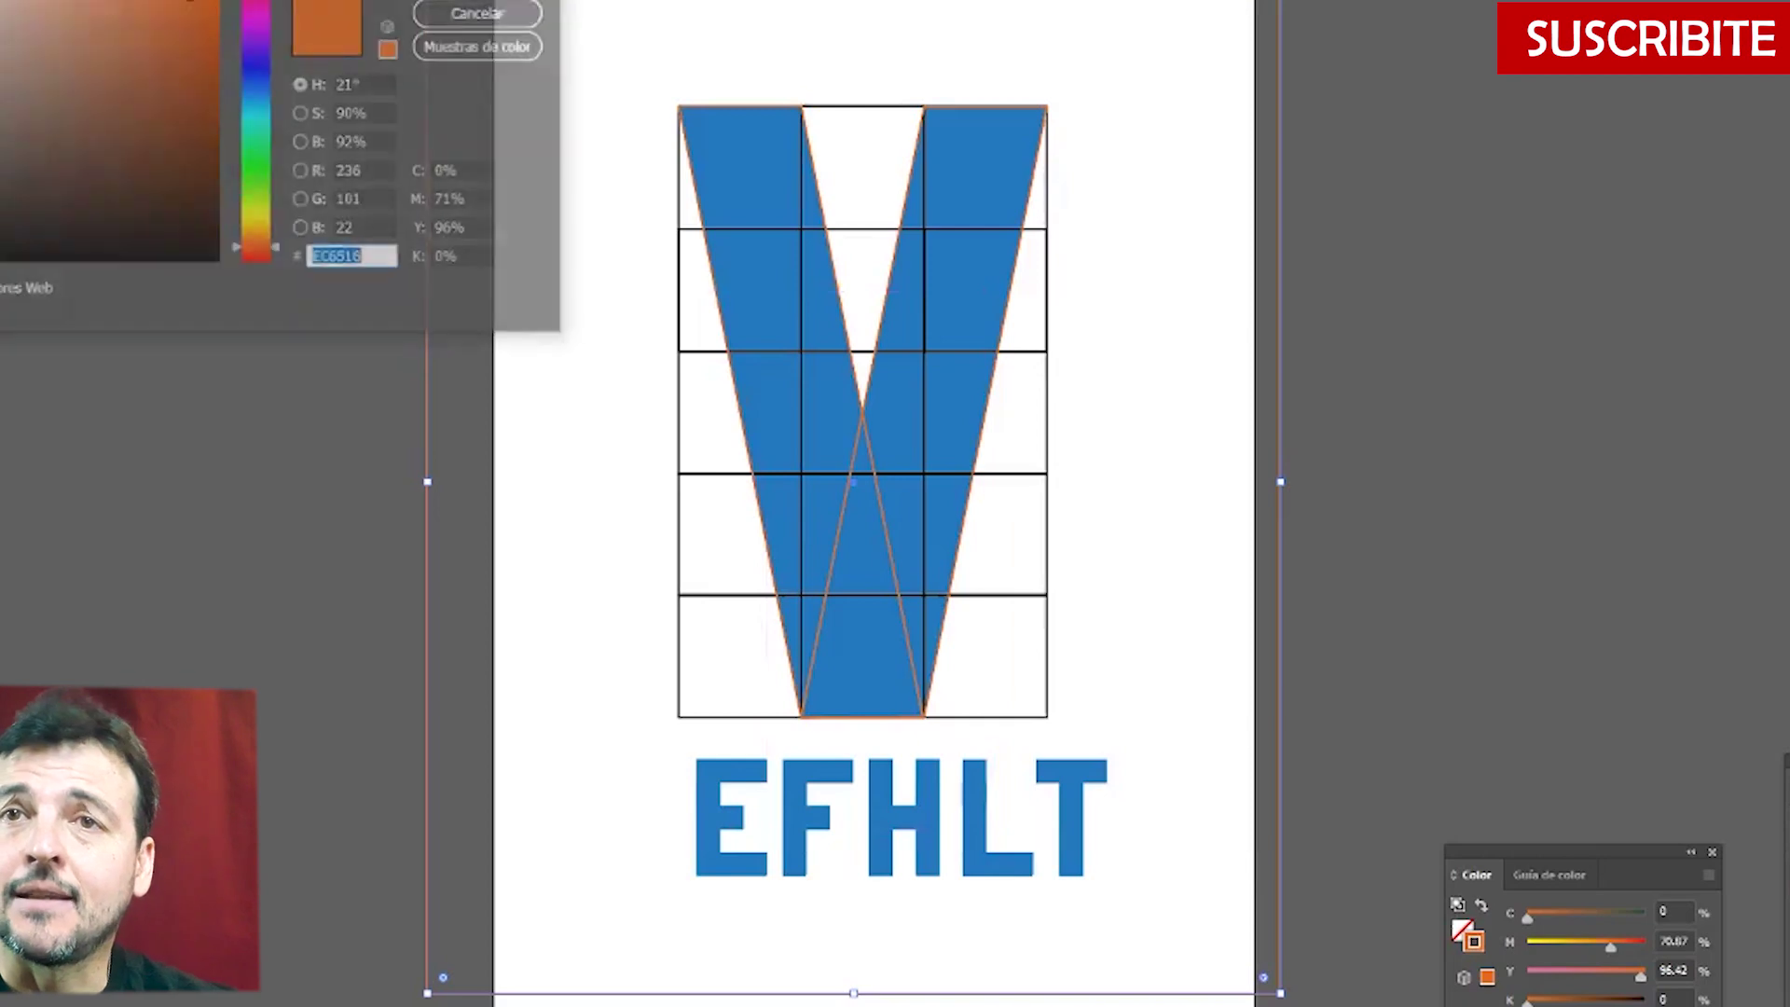
click(2, 92)
click(259, 201)
drag(258, 202, 263, 174)
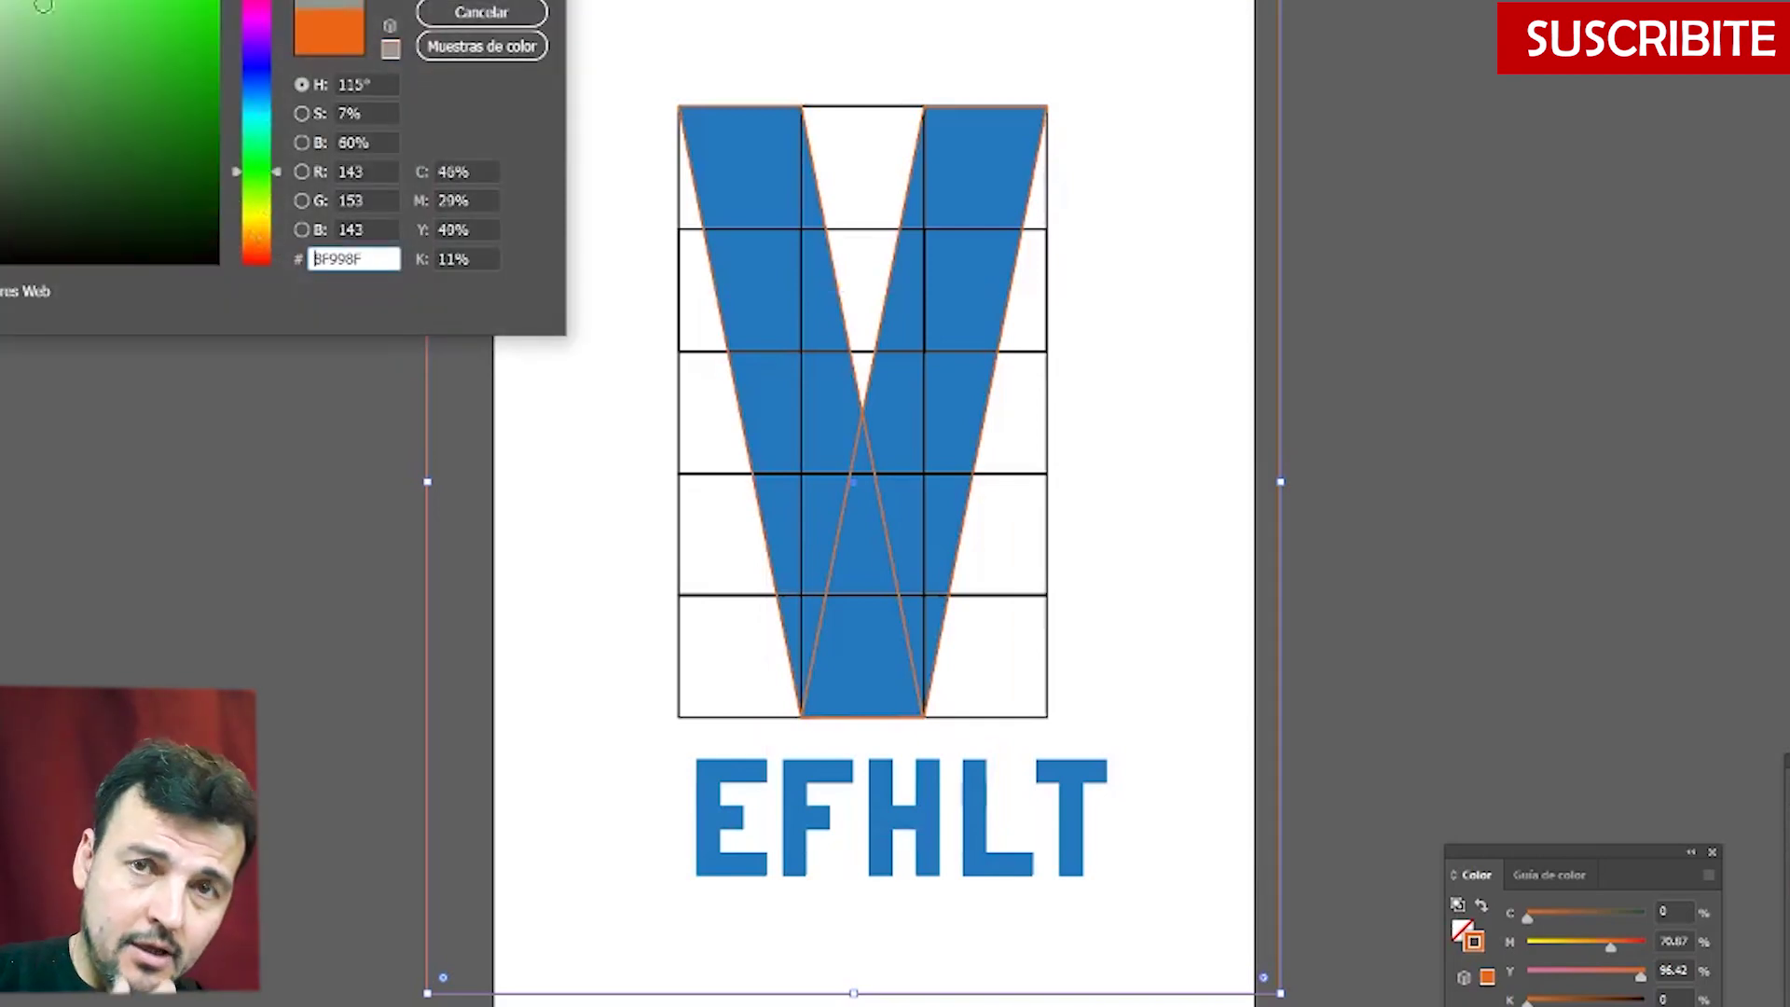
click(1, 50)
click(481, 1)
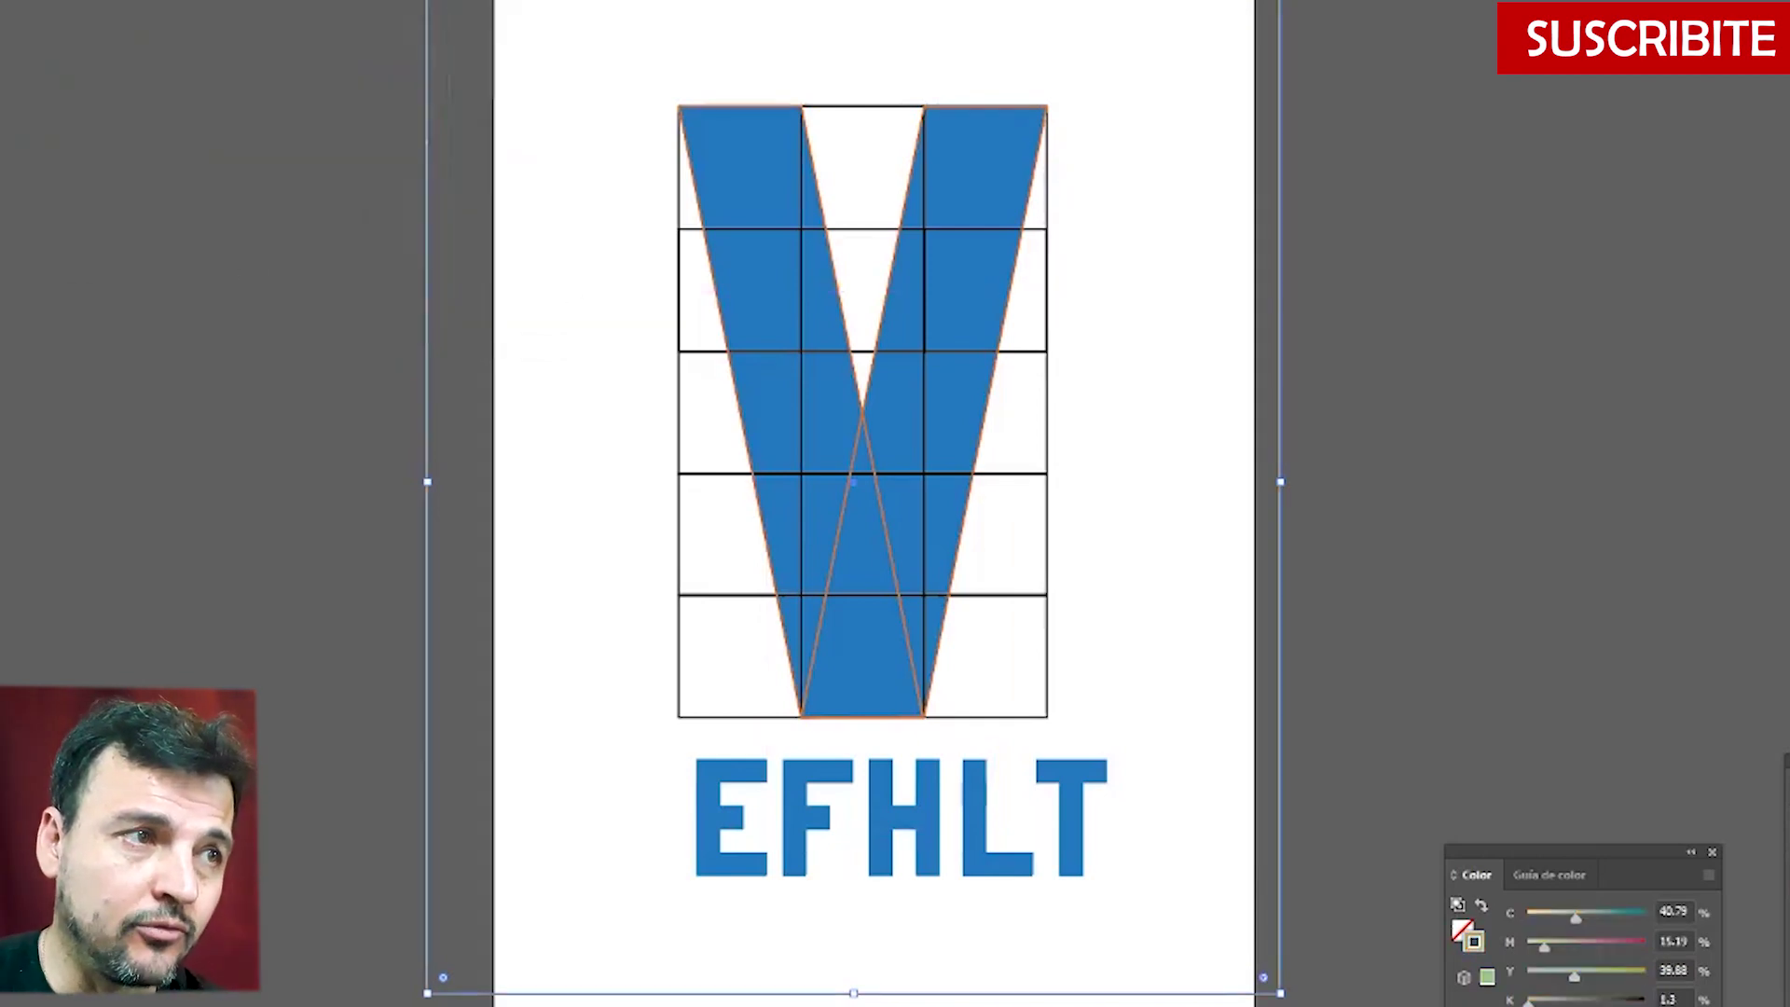
- Turn the rectangle's muted green into its fill without an outline, and send the rectangle behind all other objects
right_click(724, 304)
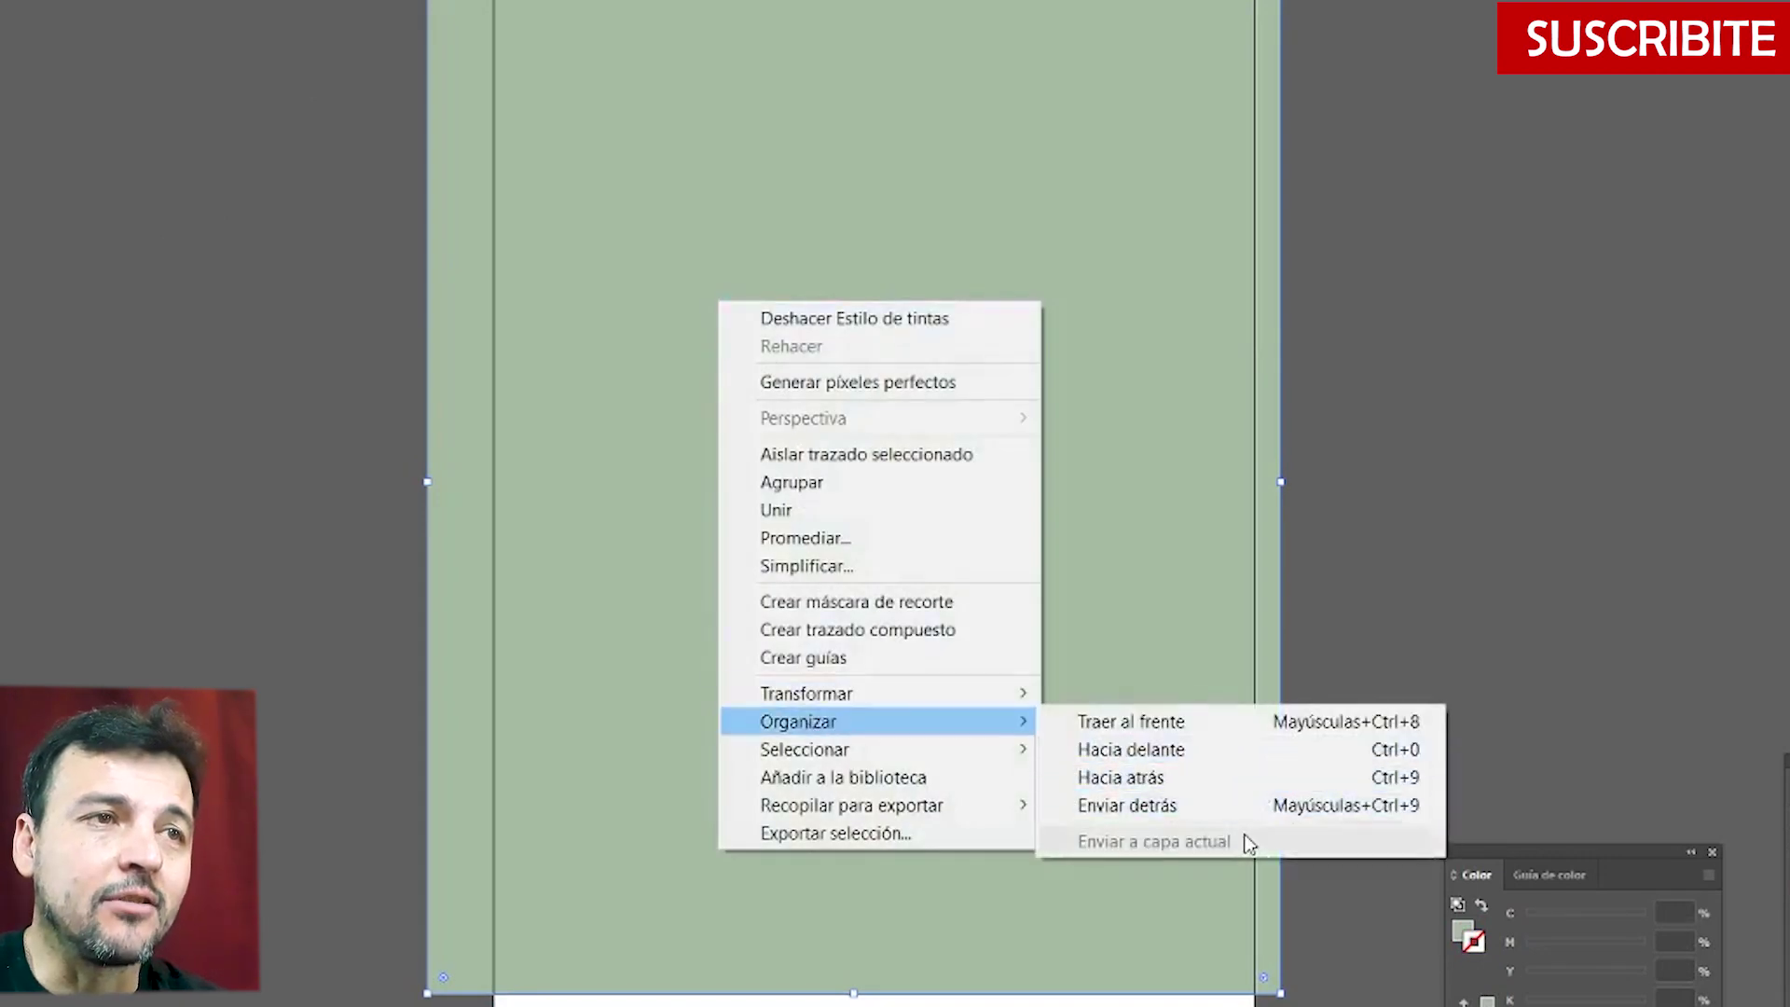
click(1243, 807)
click(122, 103)
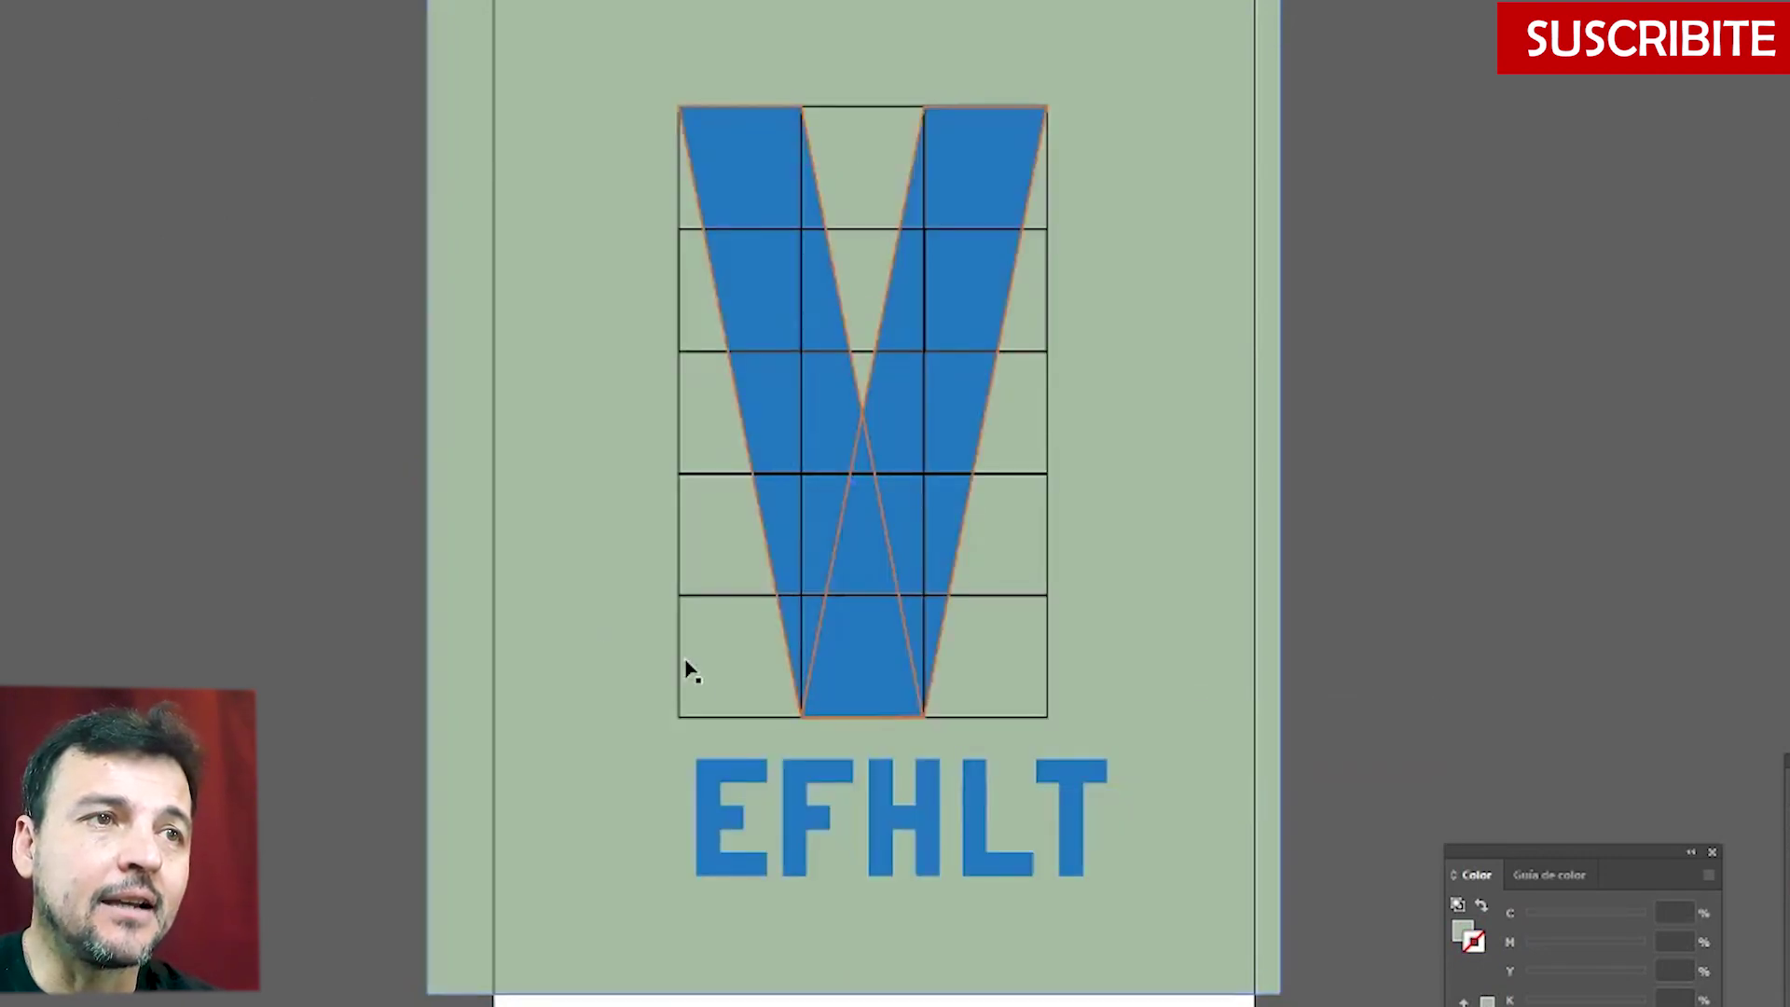
- Bring the two filled blue bars of the V to the front, above the grid lines and outlines
click(812, 400)
click(1124, 571)
scroll(844, 576, up, 3)
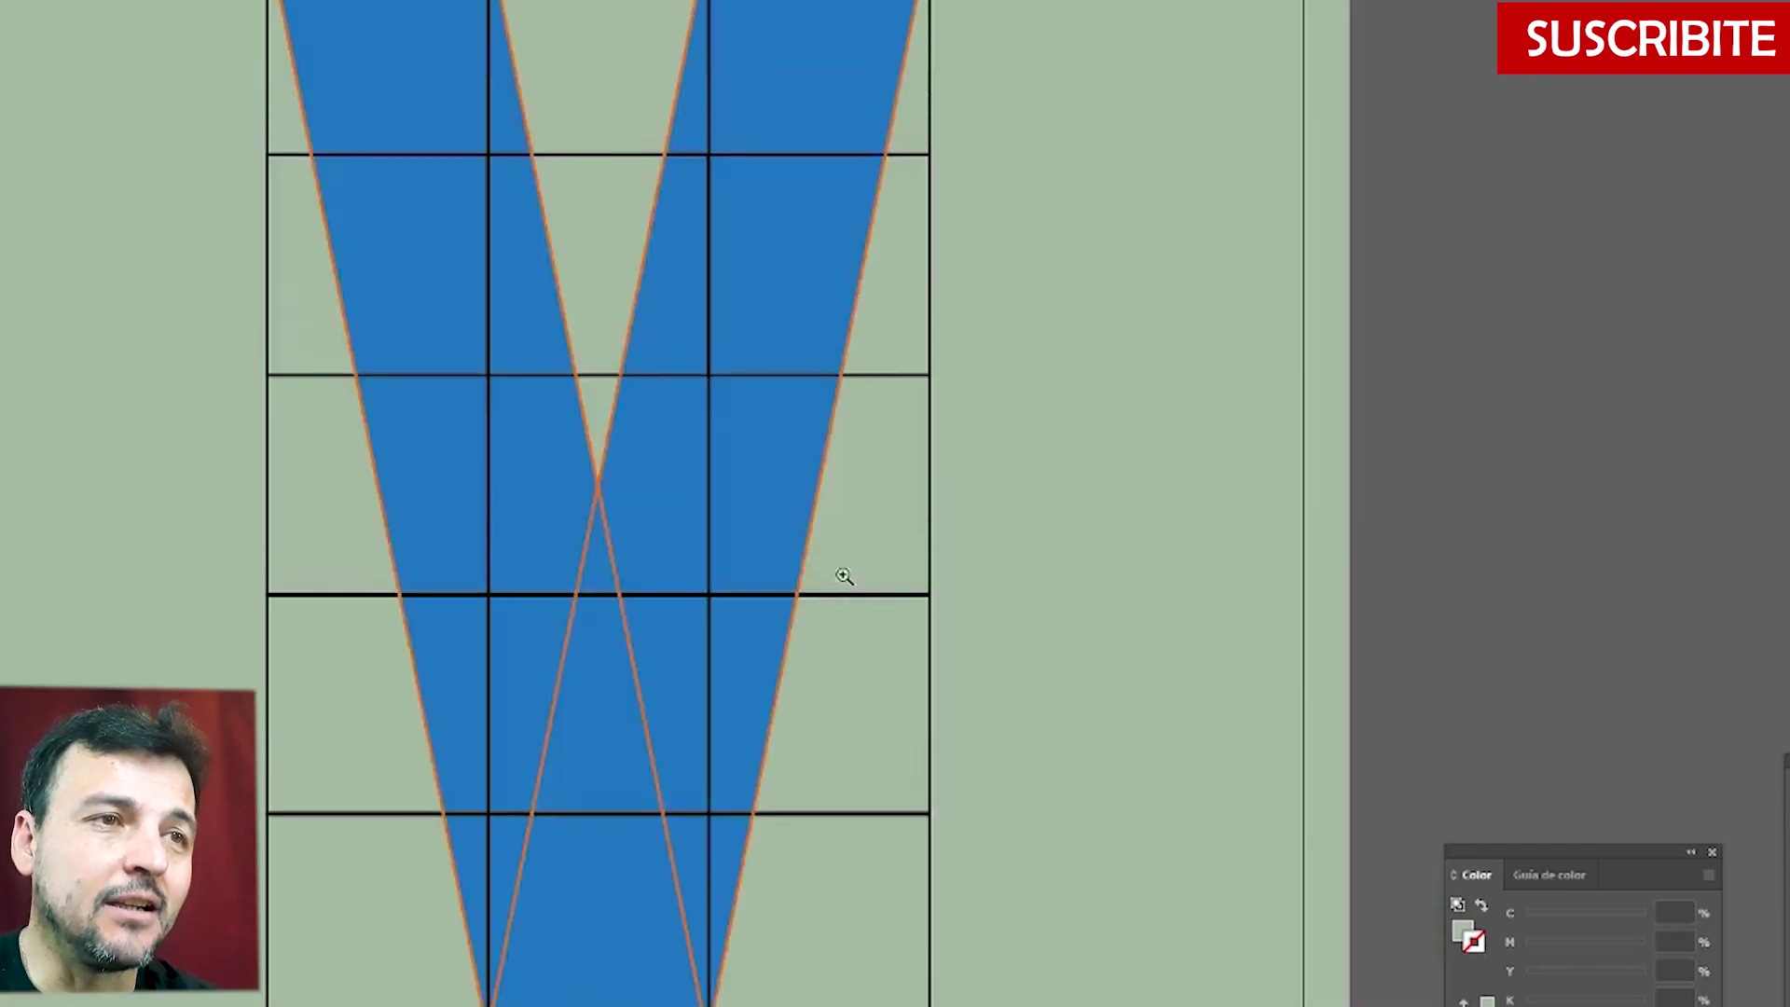
alt+click(843, 576)
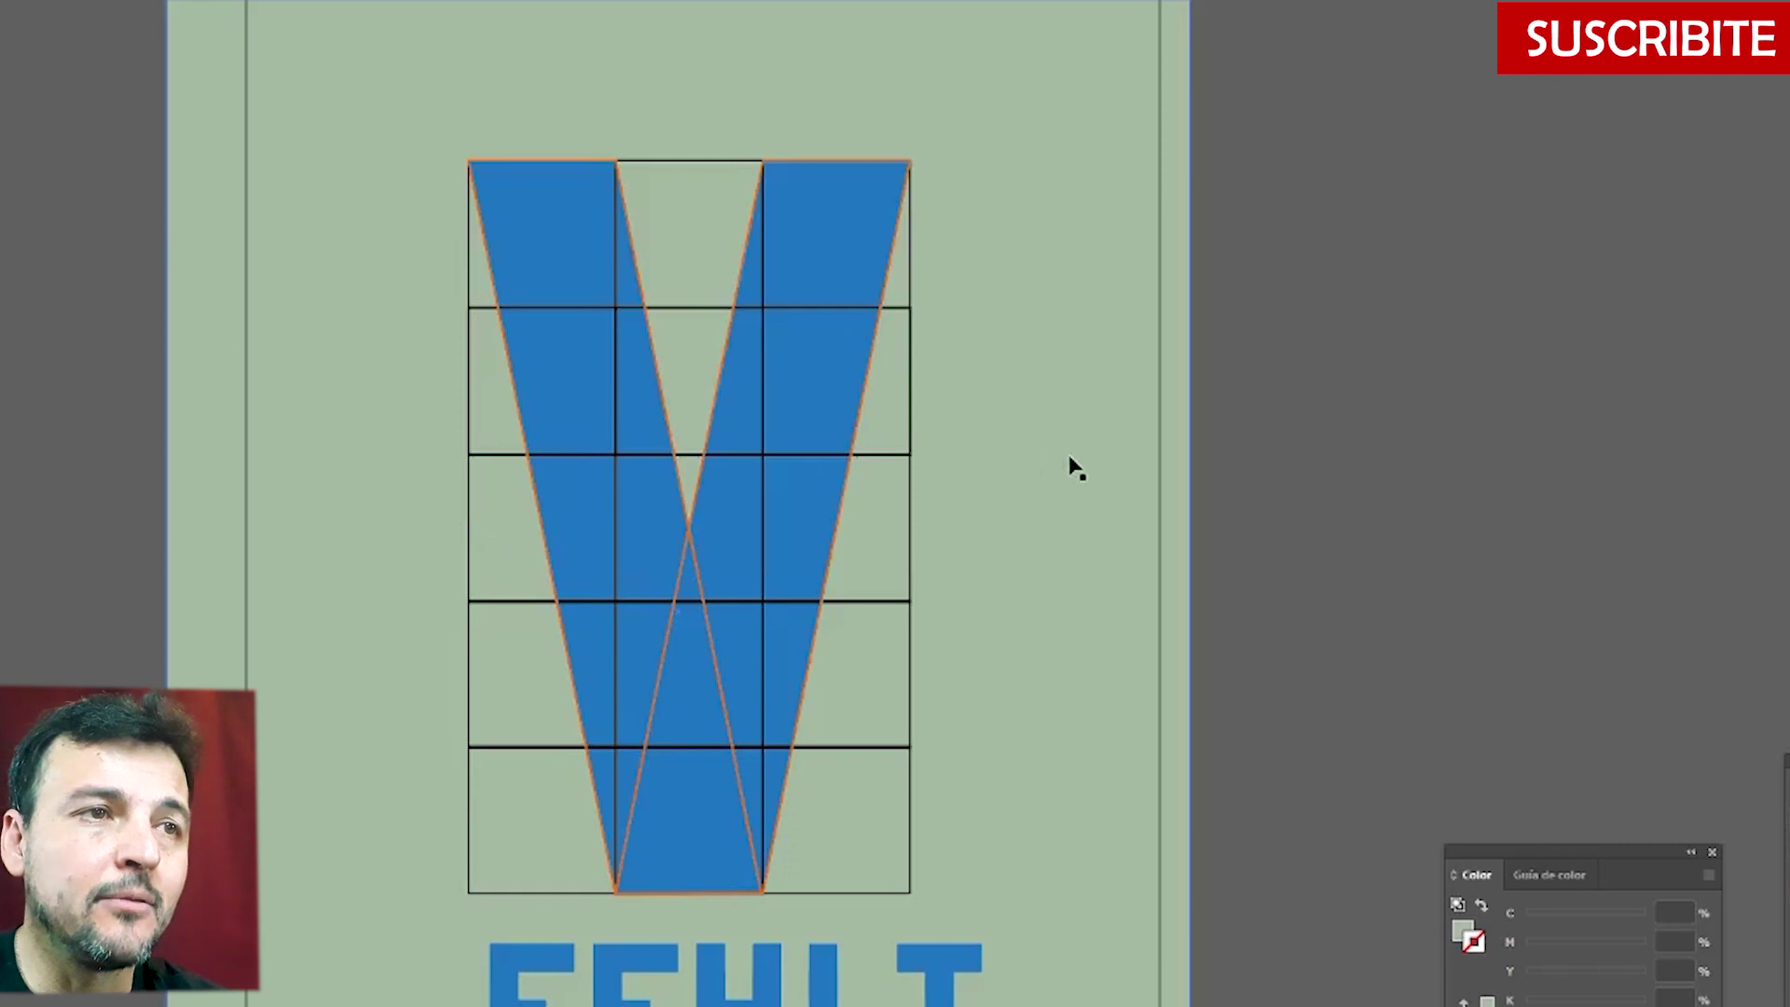
scroll(942, 528, down, 2)
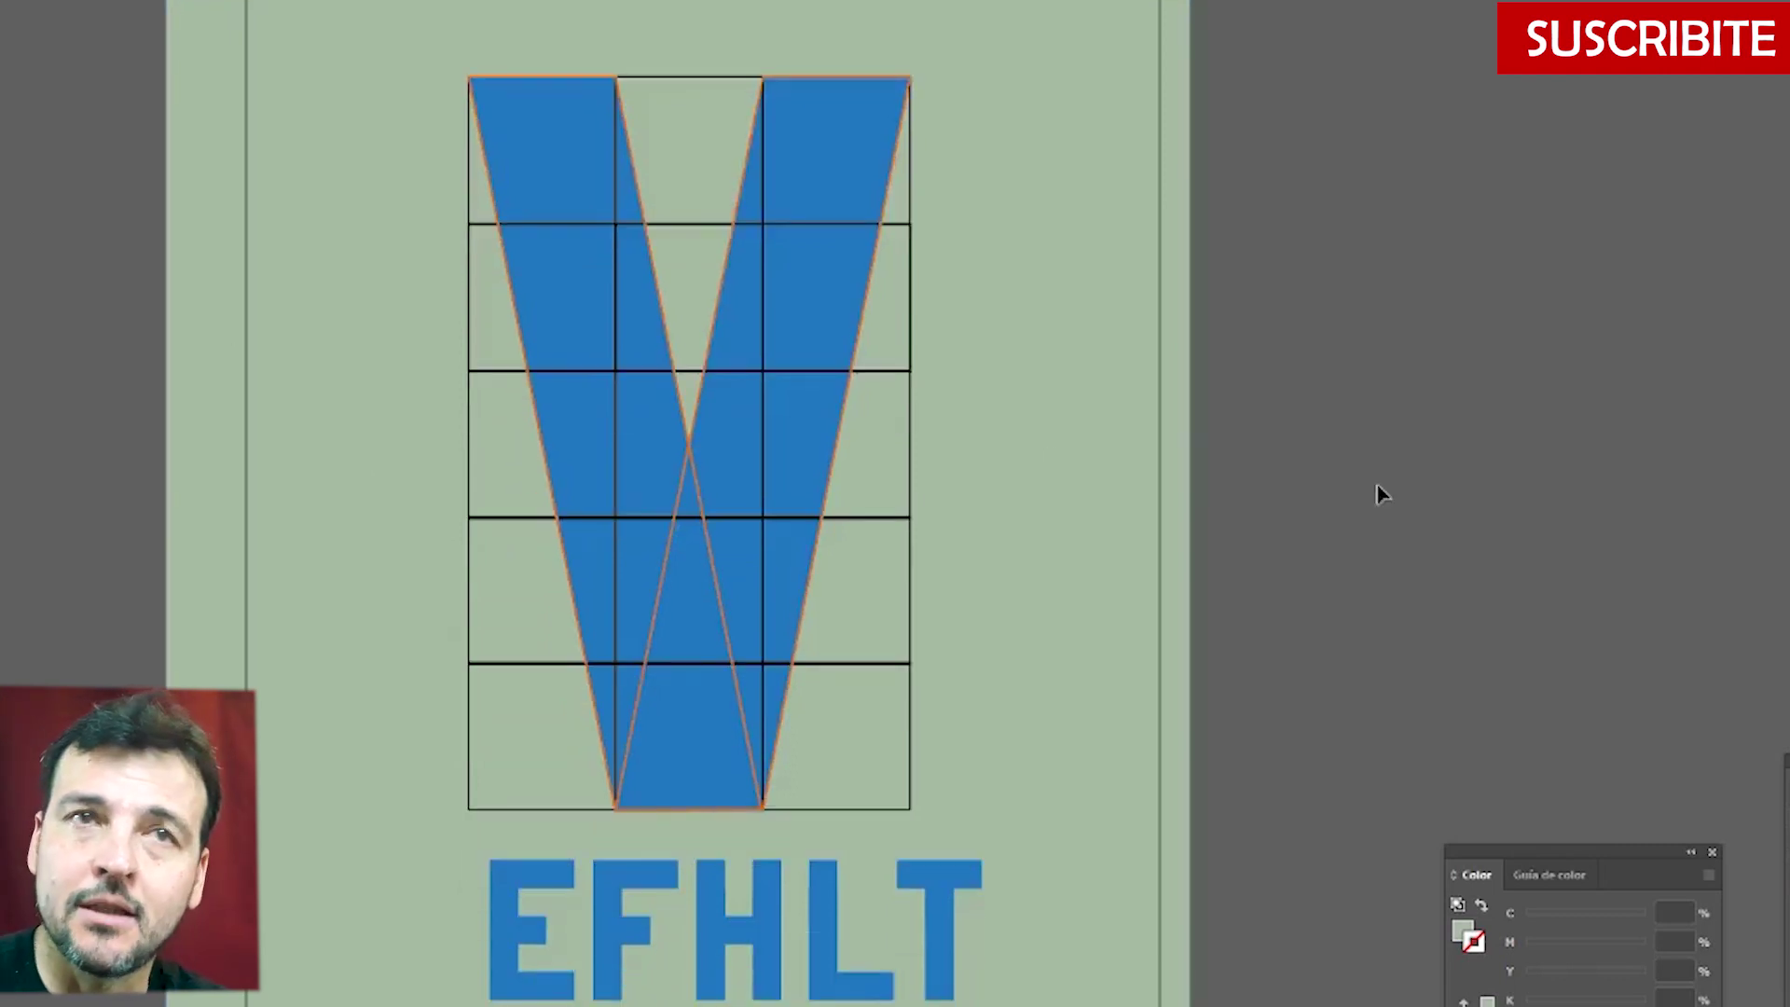
click(672, 574)
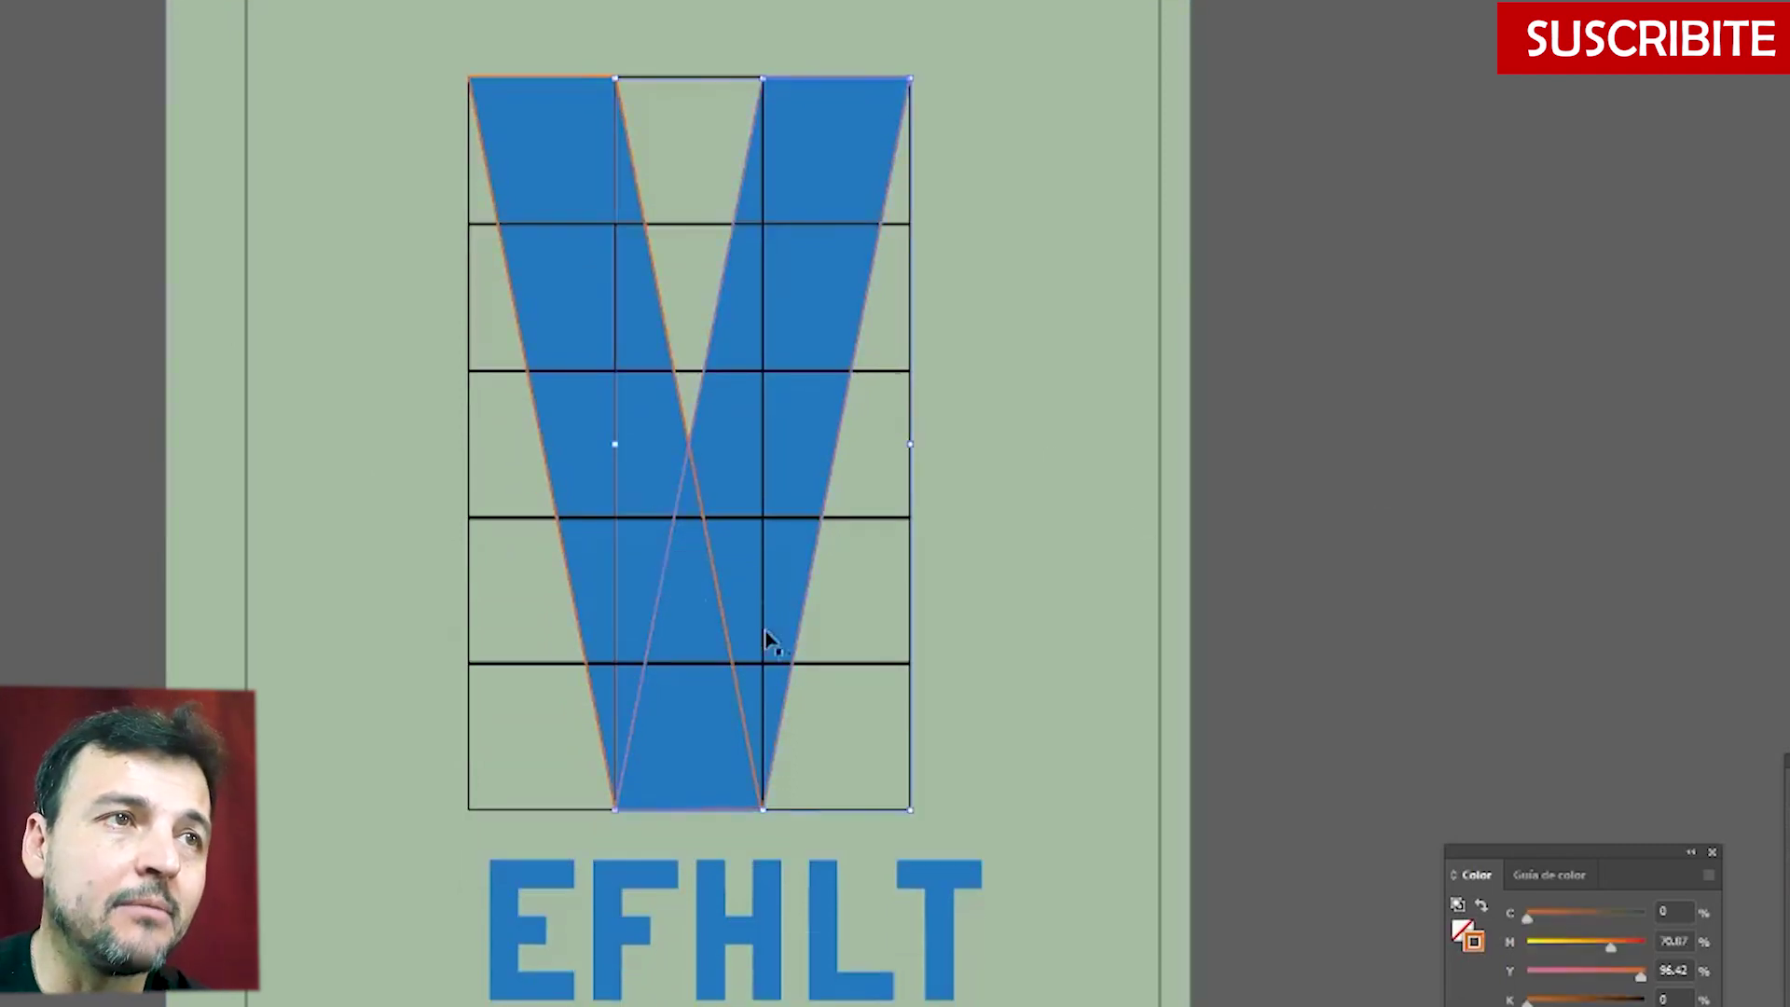
click(719, 535)
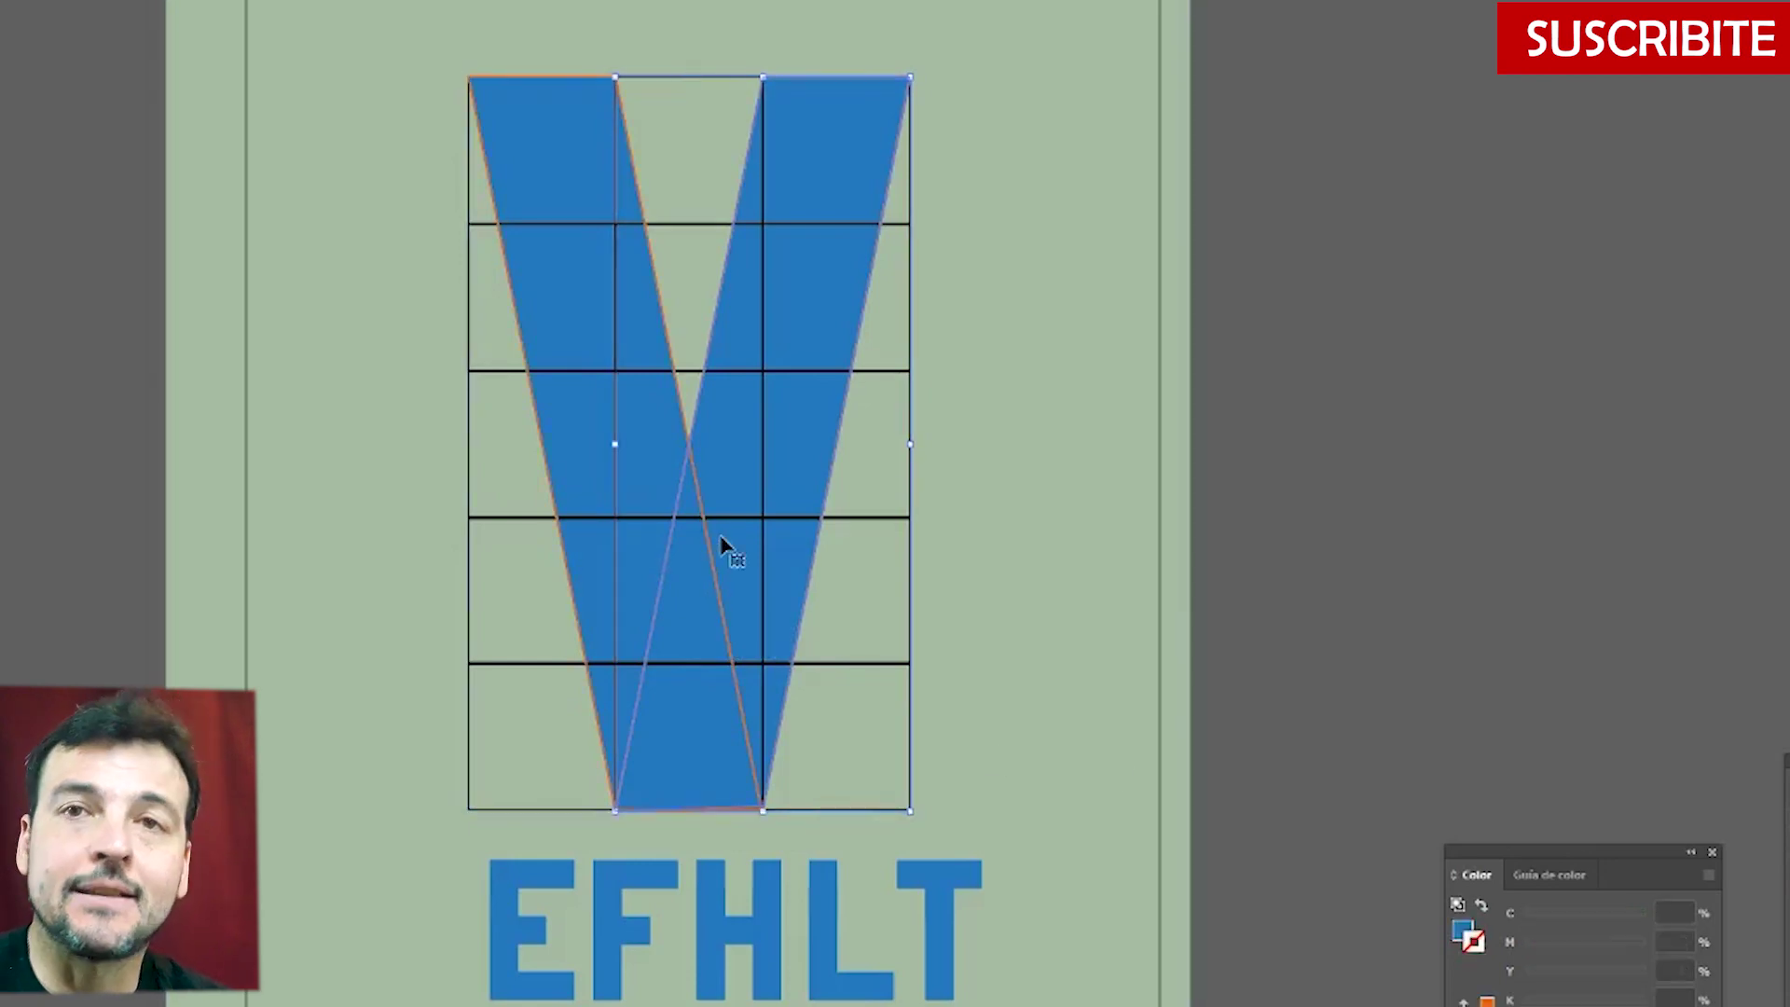
click(591, 547)
click(76, 438)
click(566, 420)
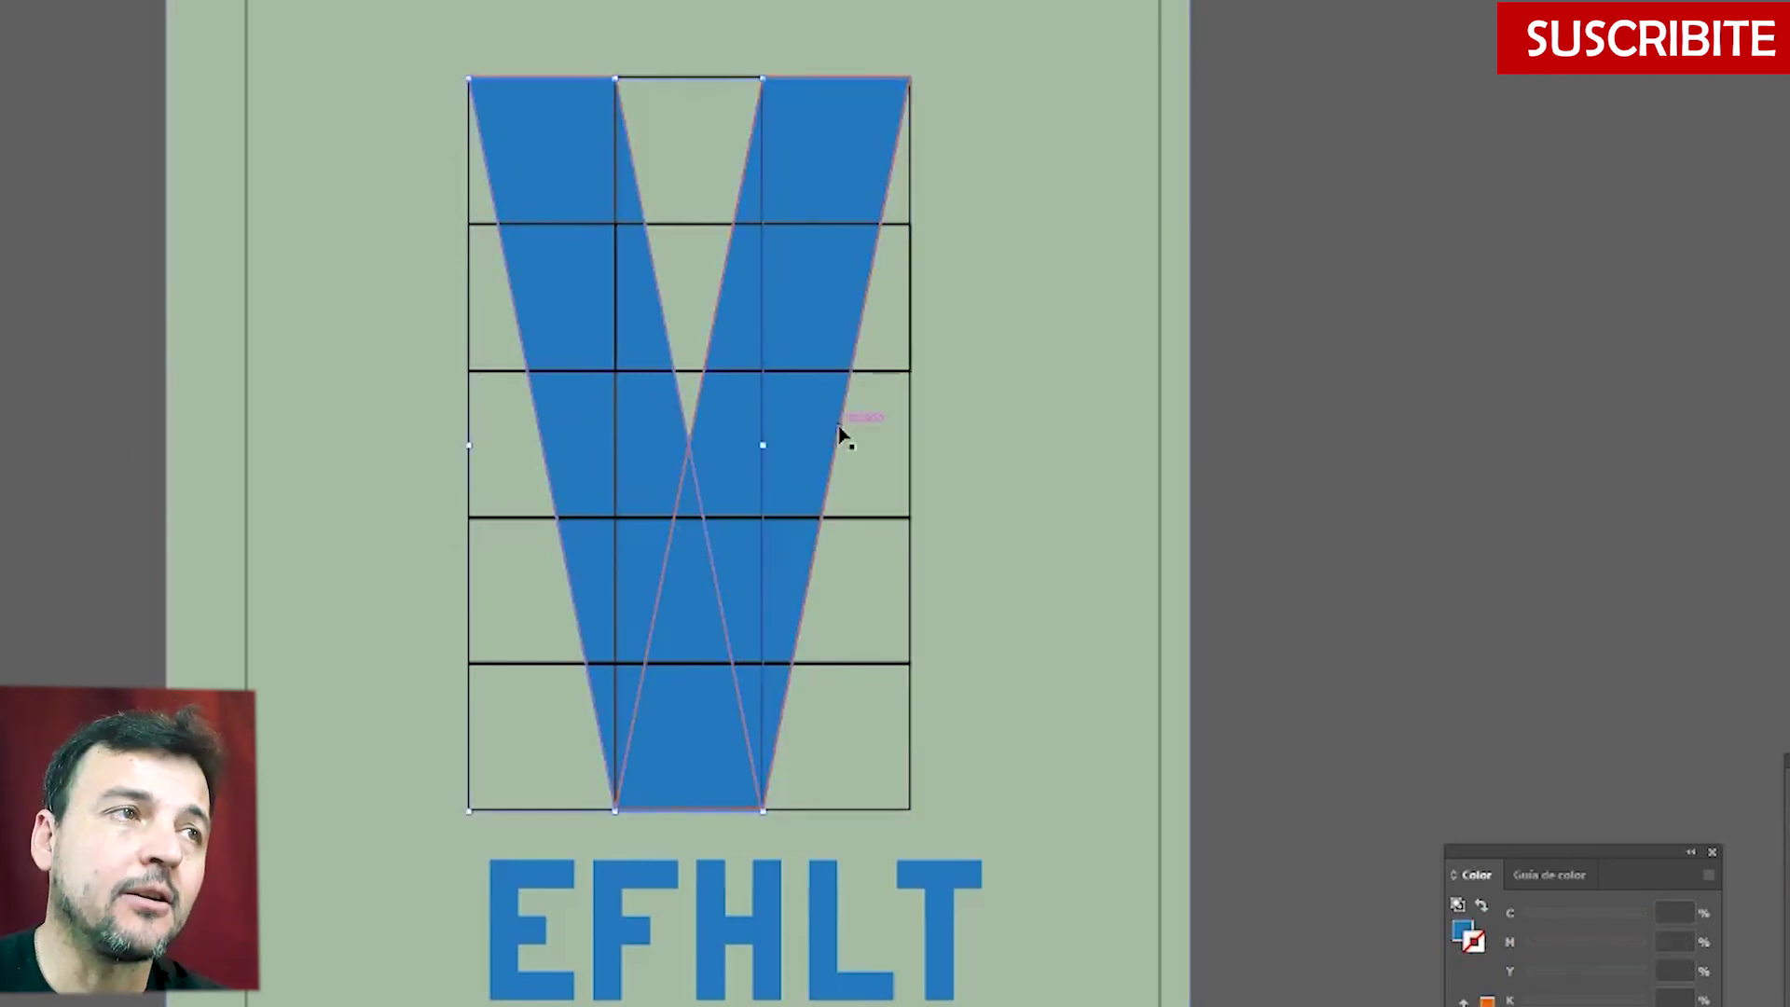
right_click(559, 145)
mouse_move(652, 524)
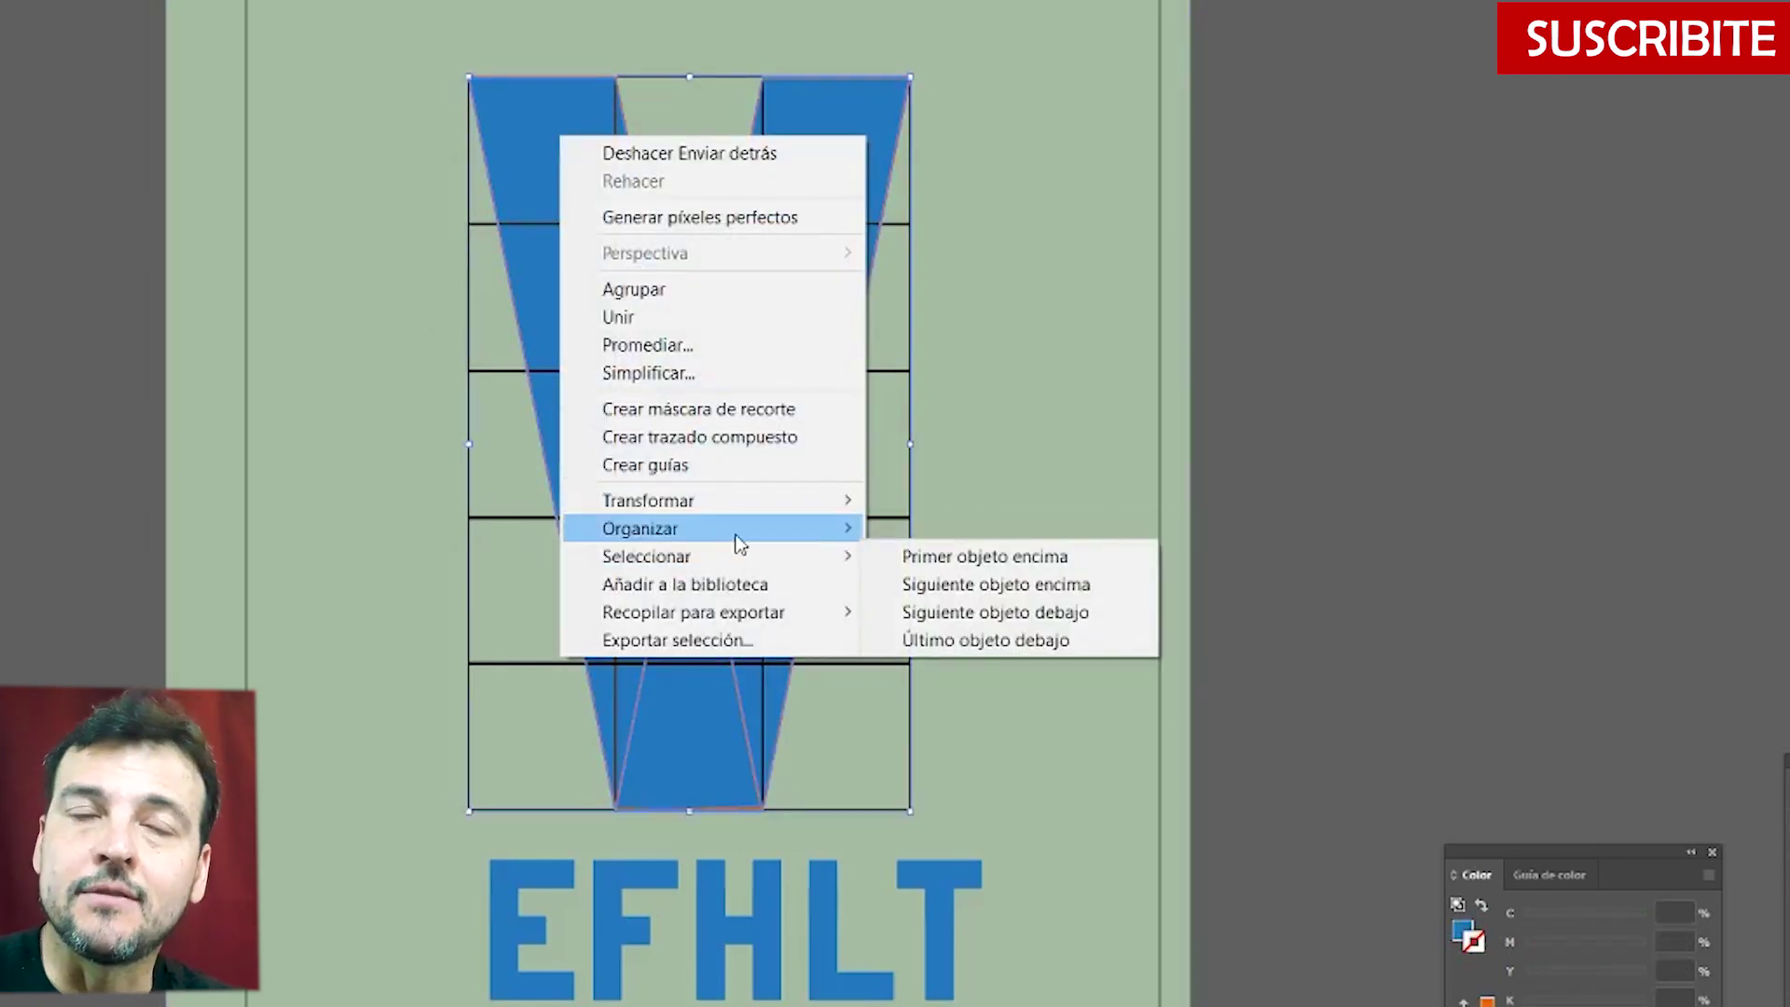
click(947, 535)
click(1000, 709)
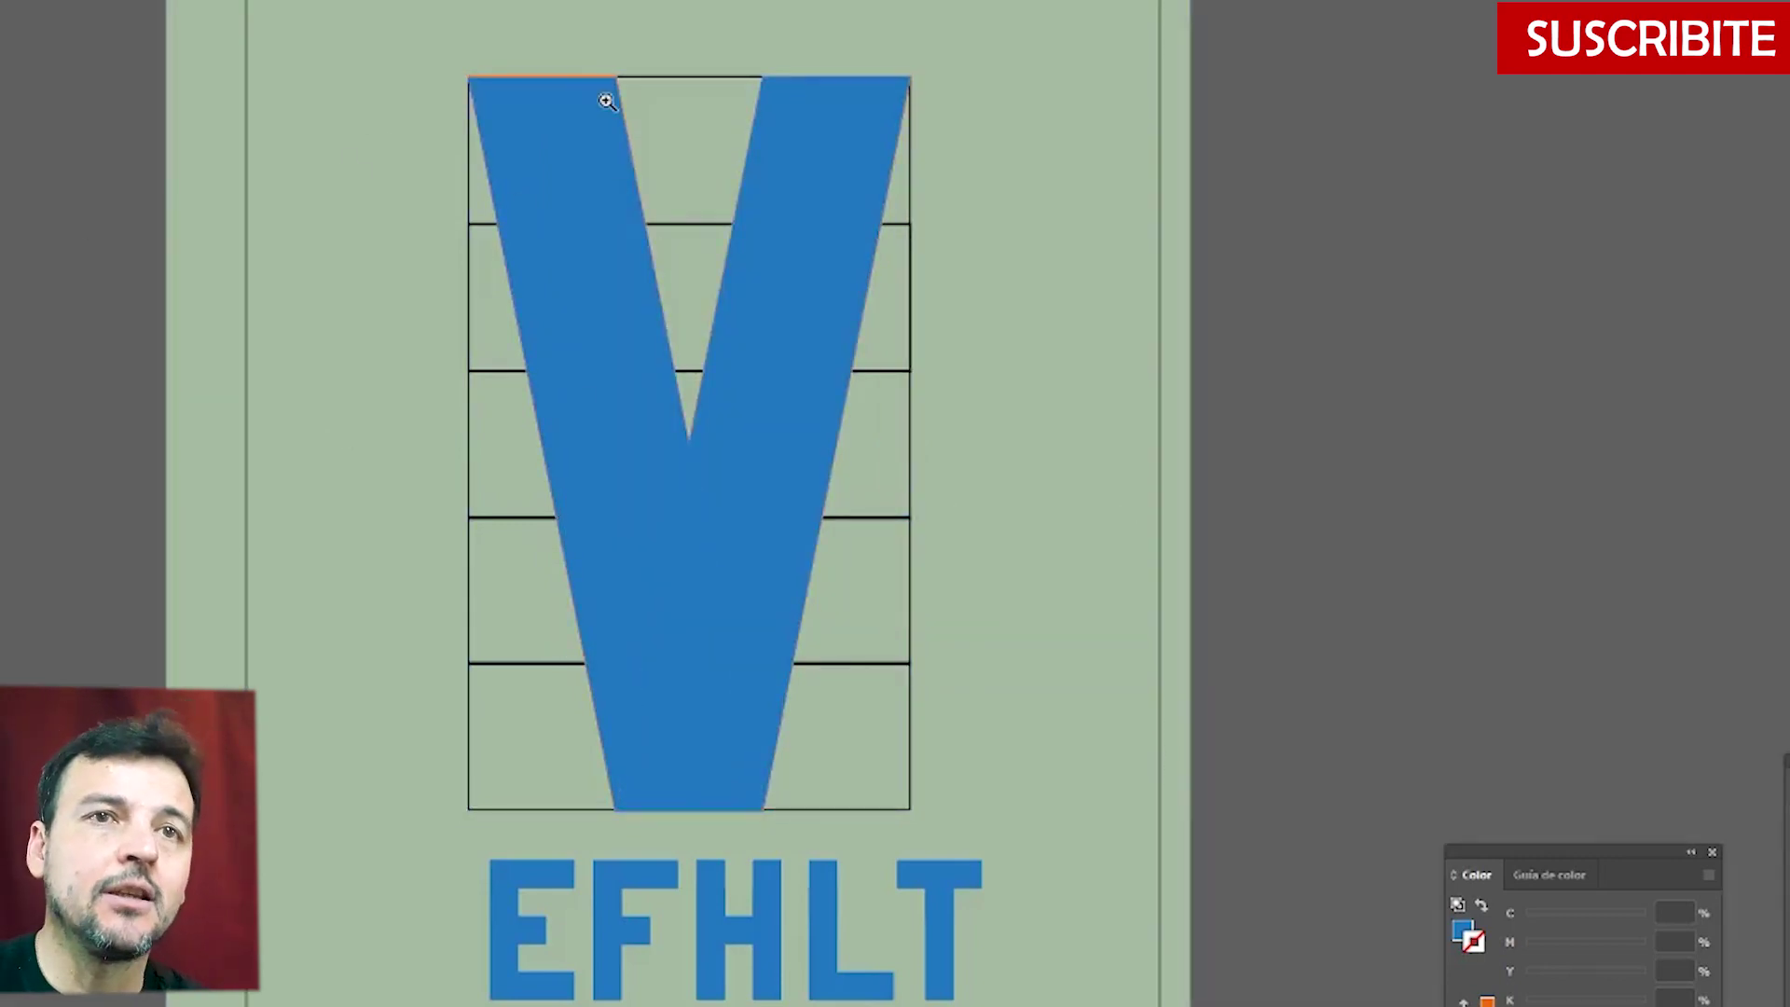
- Examine the upper edge of the V's left bar, comparing the blue fill with the orange outline
click(607, 101)
click(779, 562)
click(788, 555)
click(936, 320)
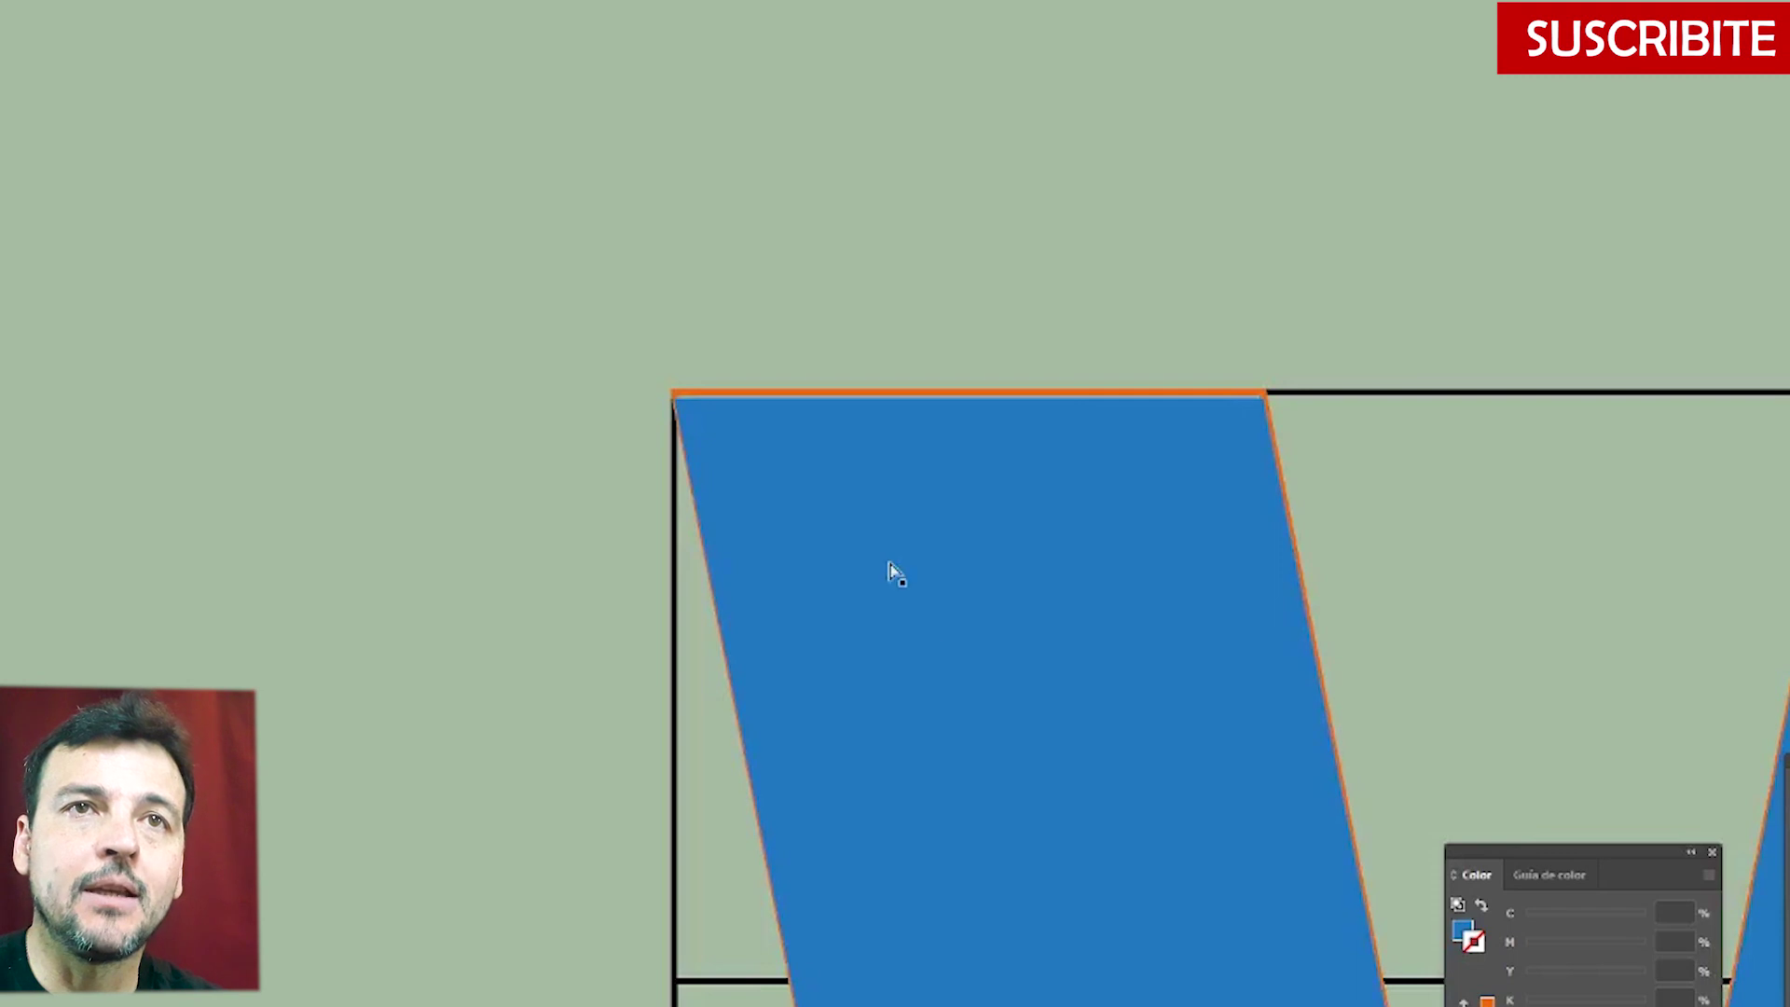
click(940, 392)
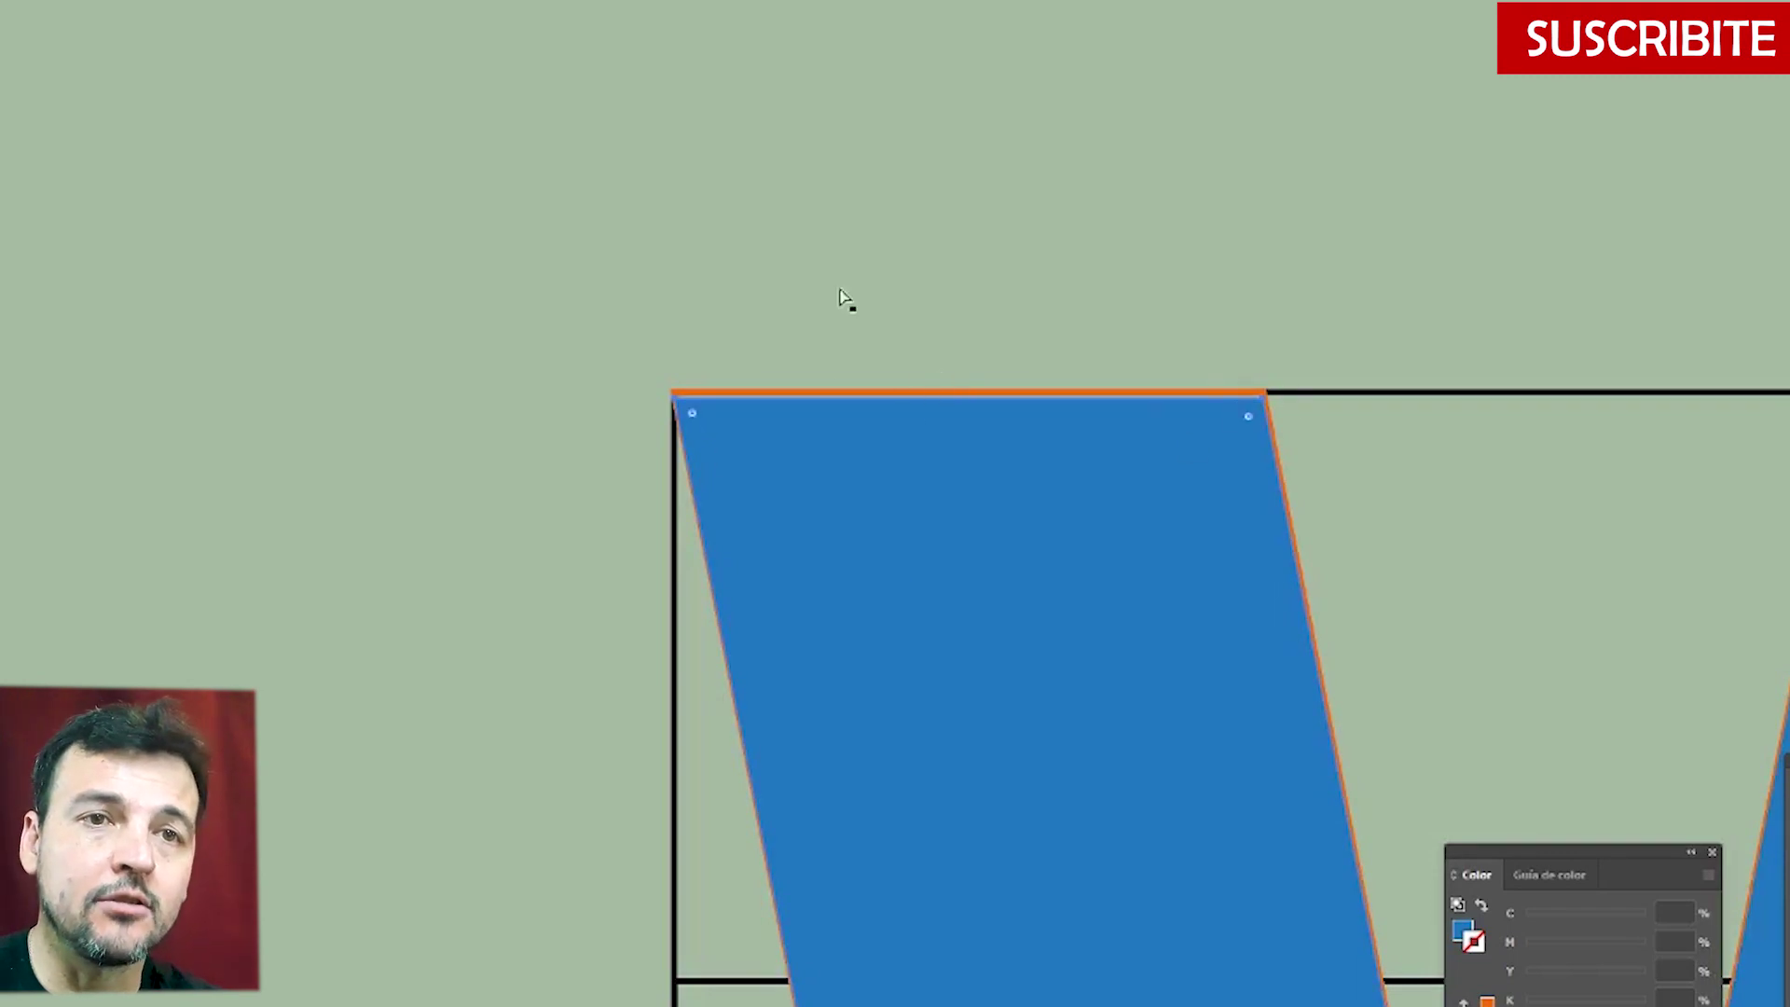
key(ctrl+minus)
key(ctrl+minus)
key(ctrl+minus)
key(ctrl+minus)
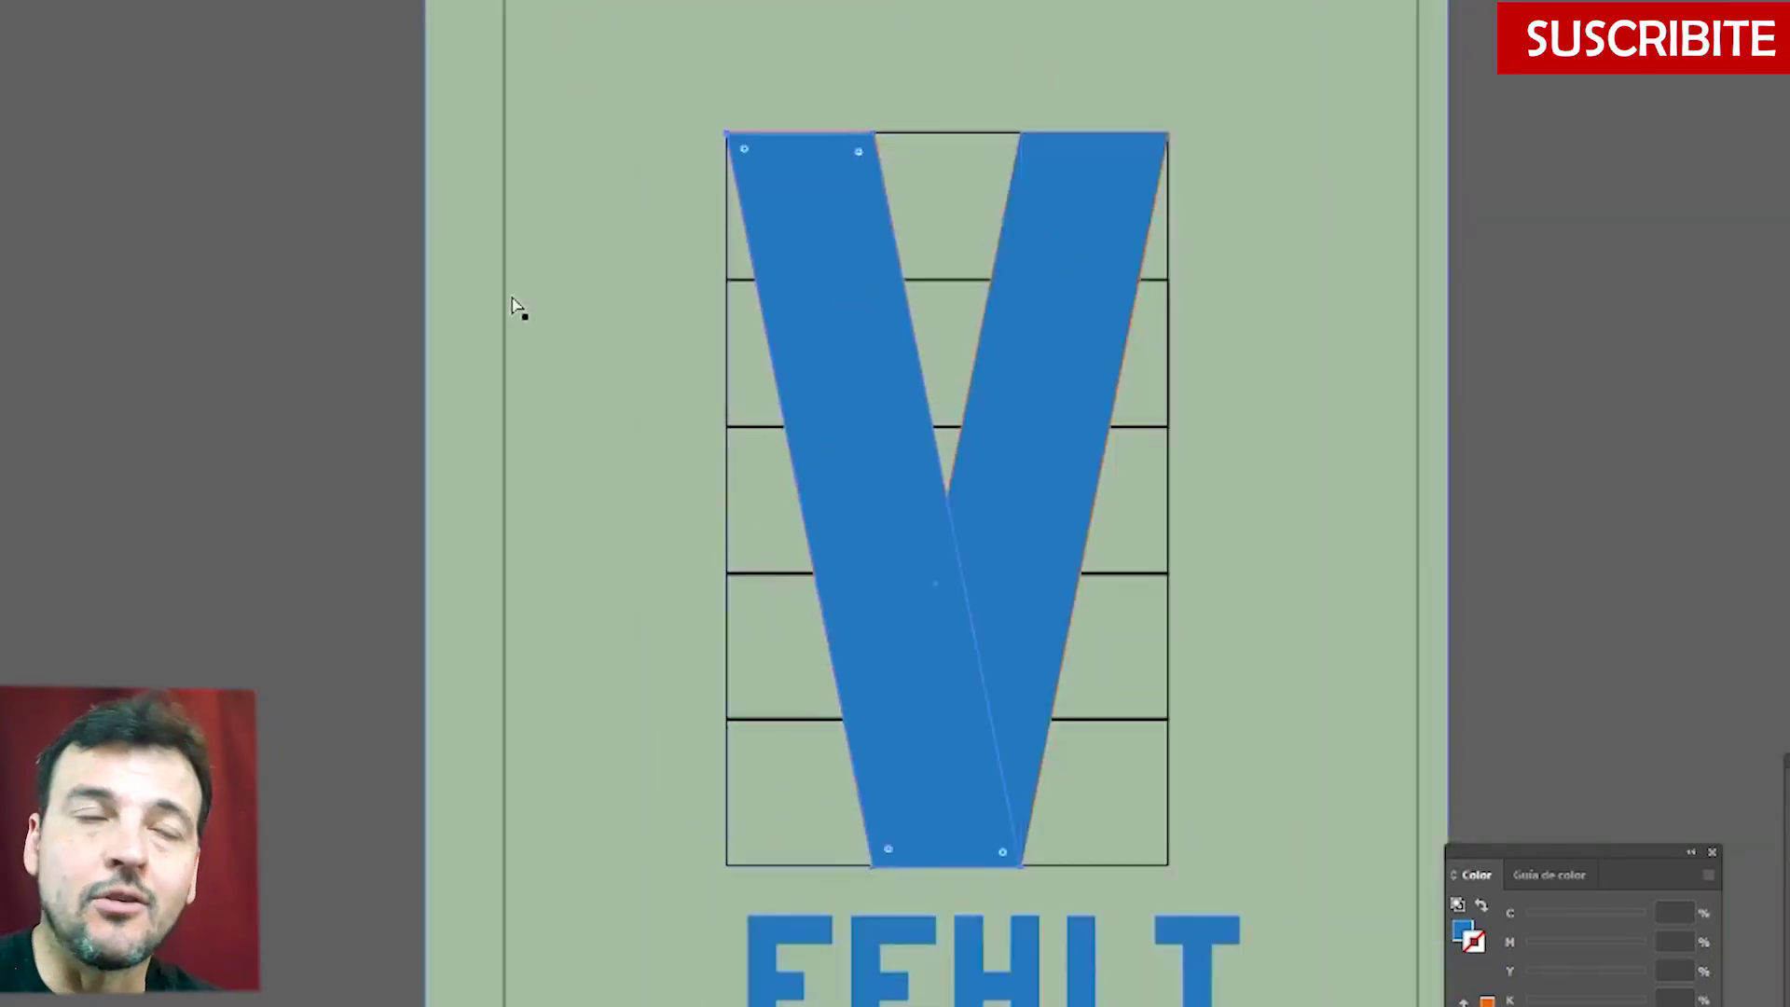
- Send both filled blue bars of the V to the back, and send the green background rectangle behind them
click(625, 280)
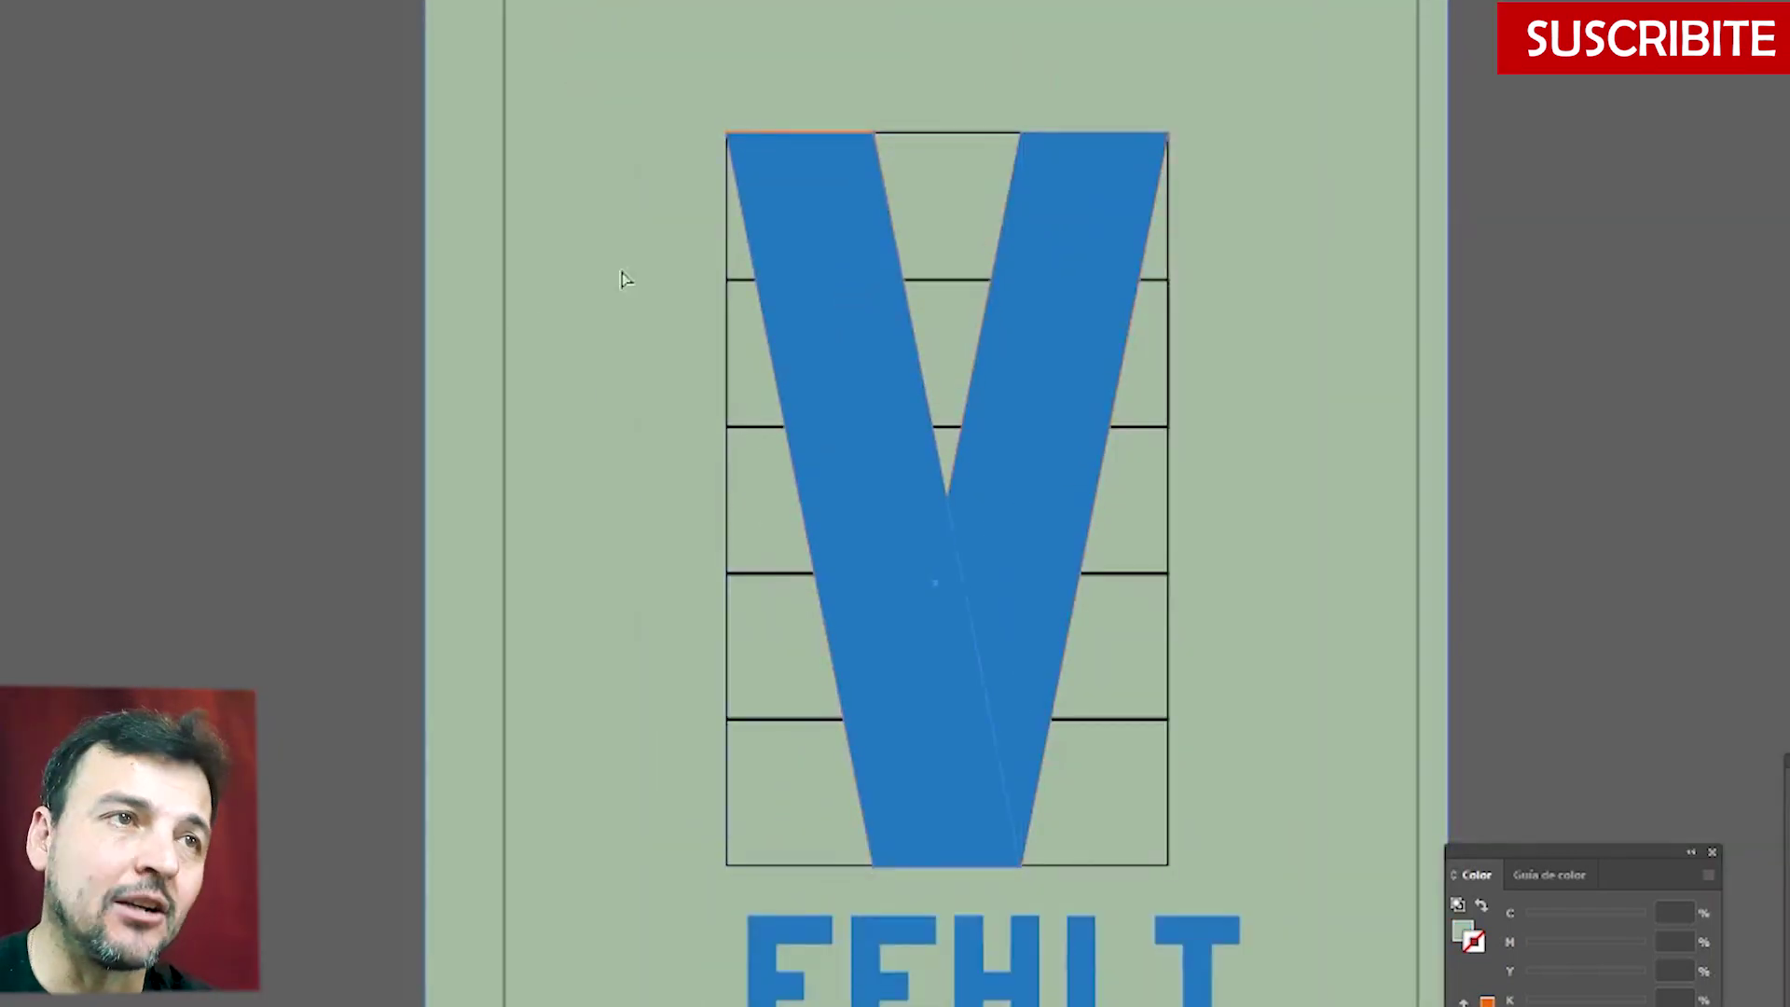
click(903, 466)
right_click(1324, 496)
mouse_move(1441, 894)
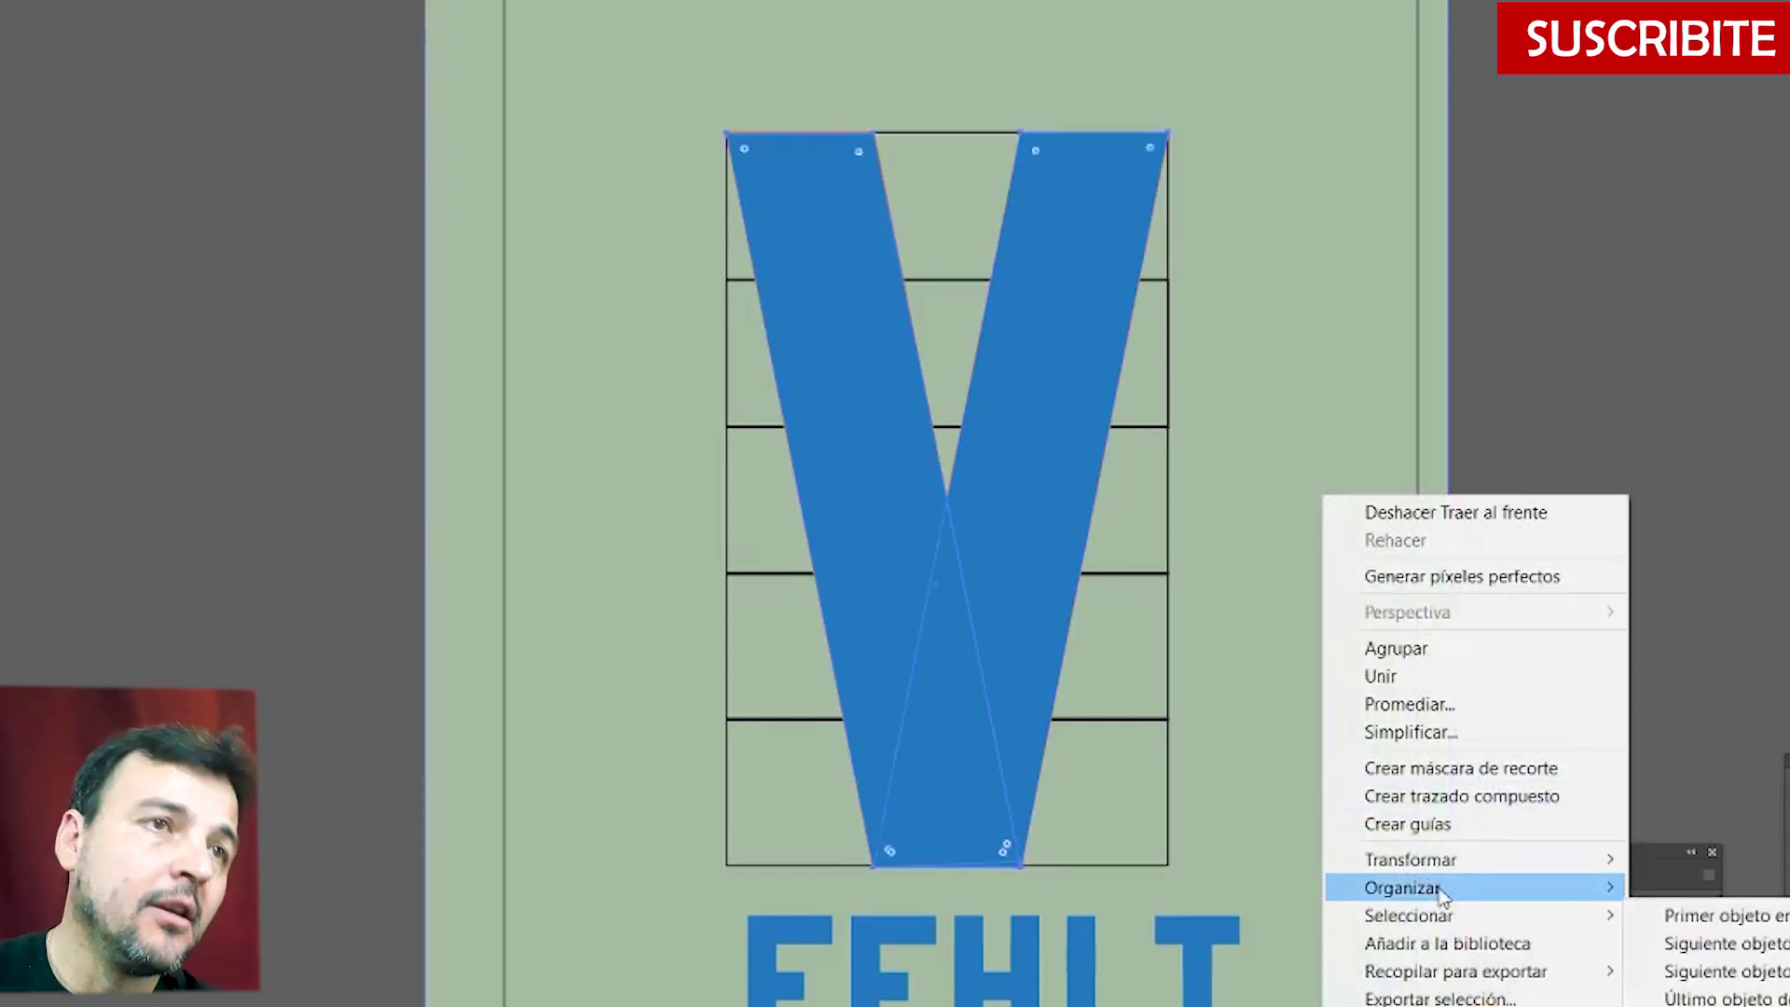
click(1679, 963)
right_click(537, 429)
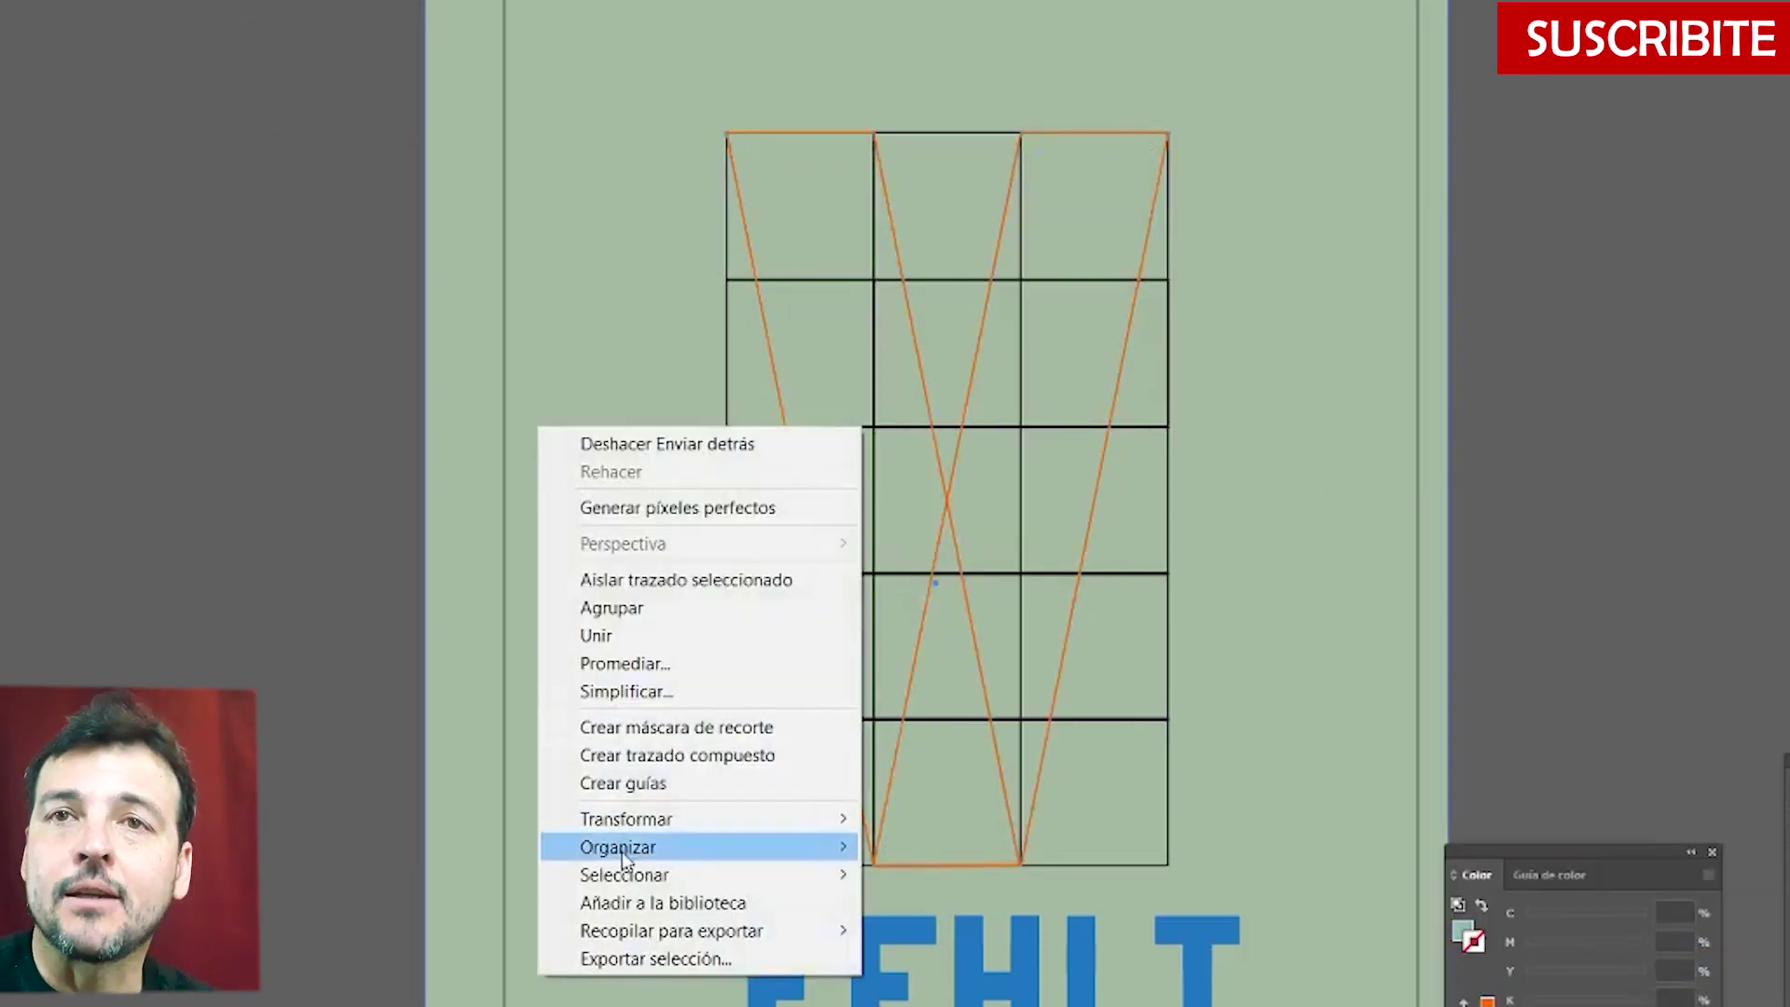
mouse_move(623, 853)
click(1011, 936)
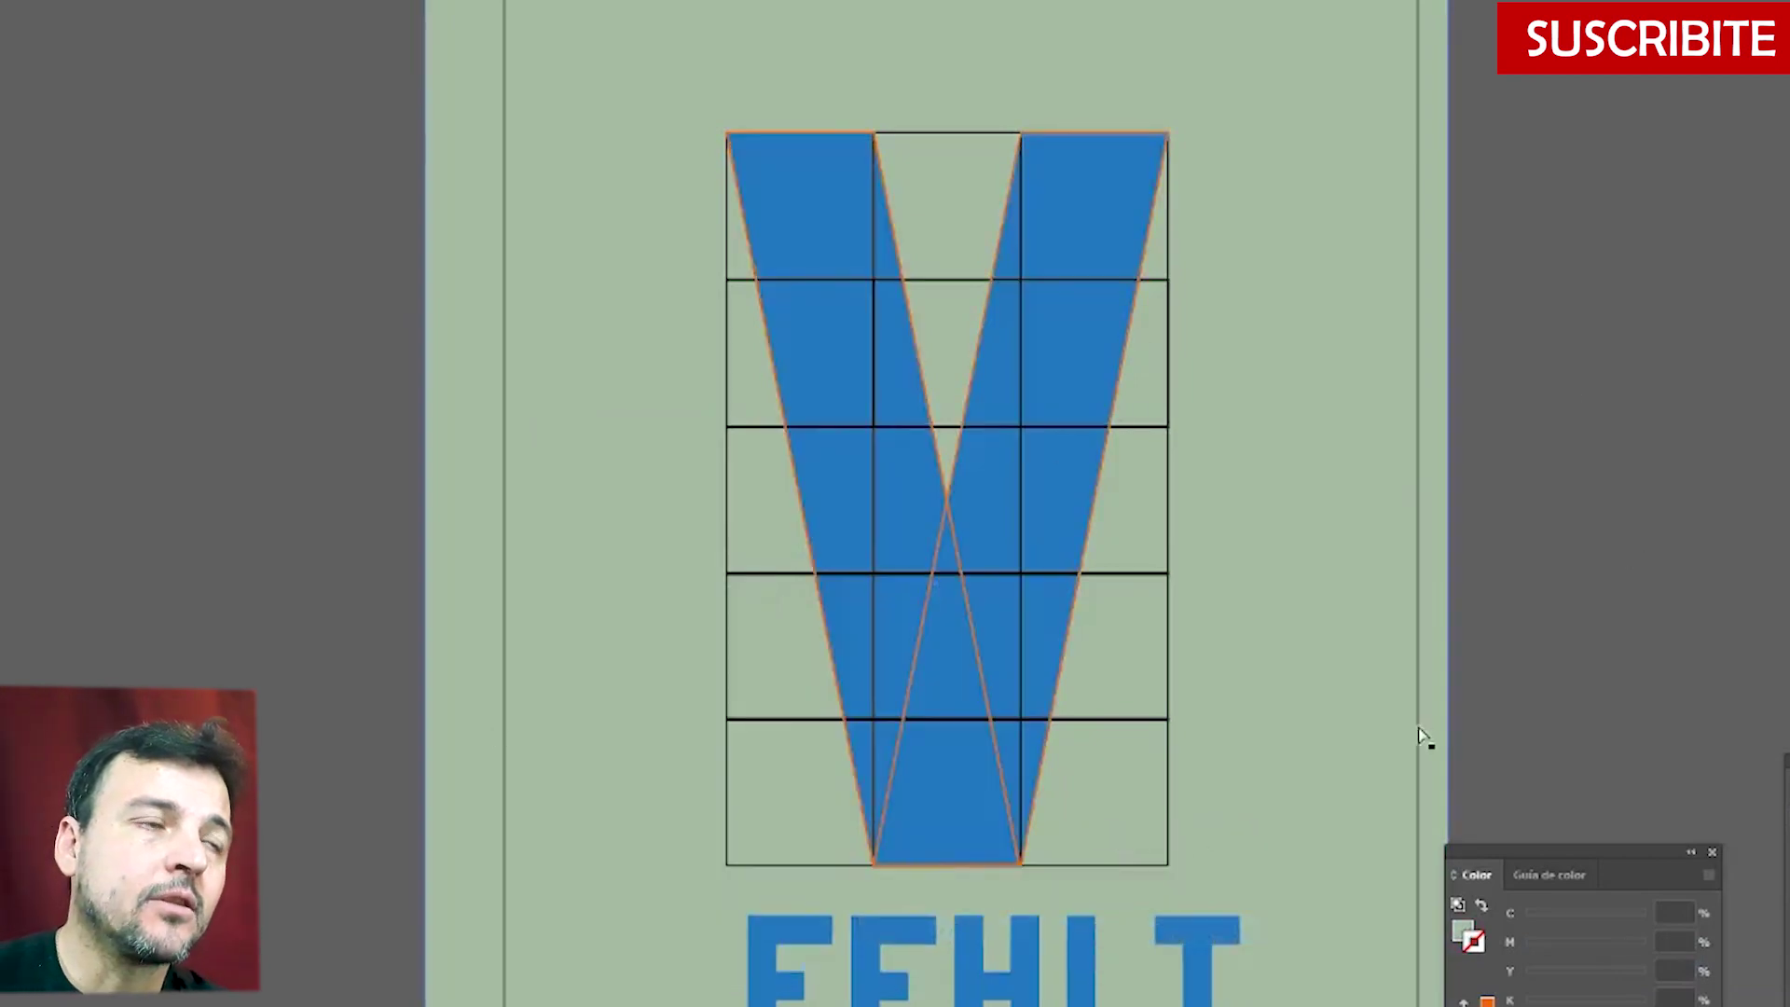
- Recolour the letters EFHLT and both filled bars of the V to a lighter blue, about C 62, M 20, Y 0
drag(318, 894, 1401, 970)
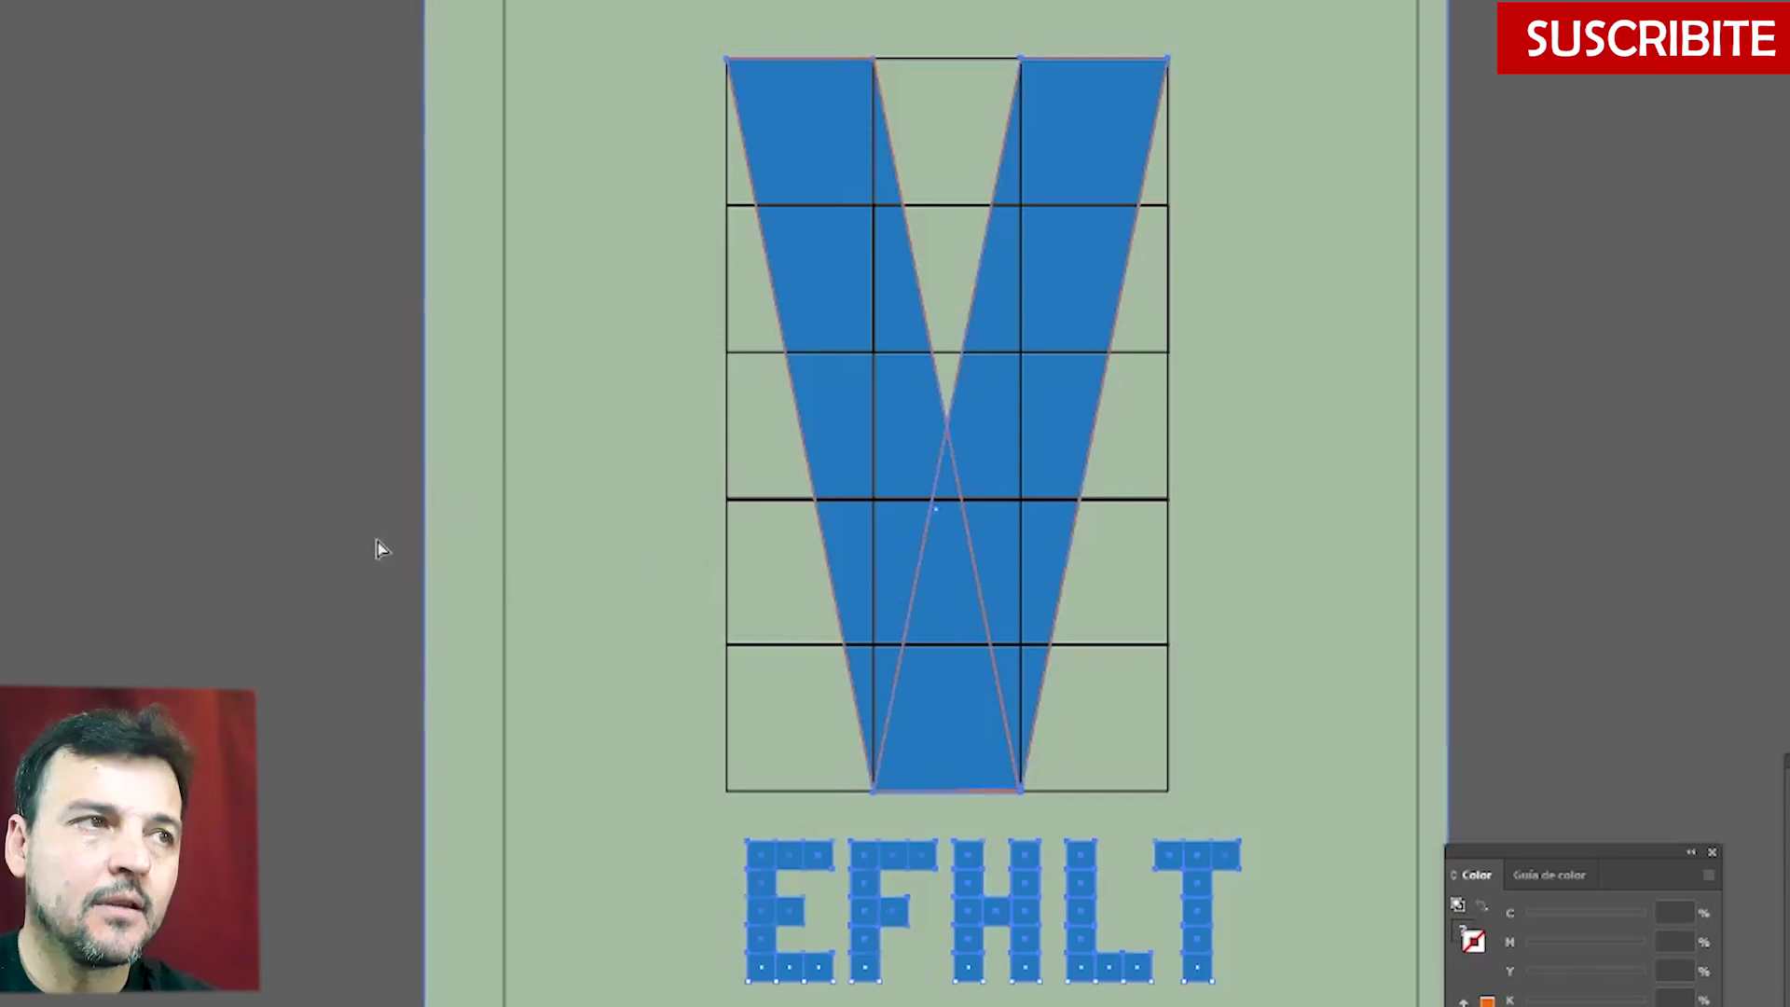
drag(380, 830, 1321, 961)
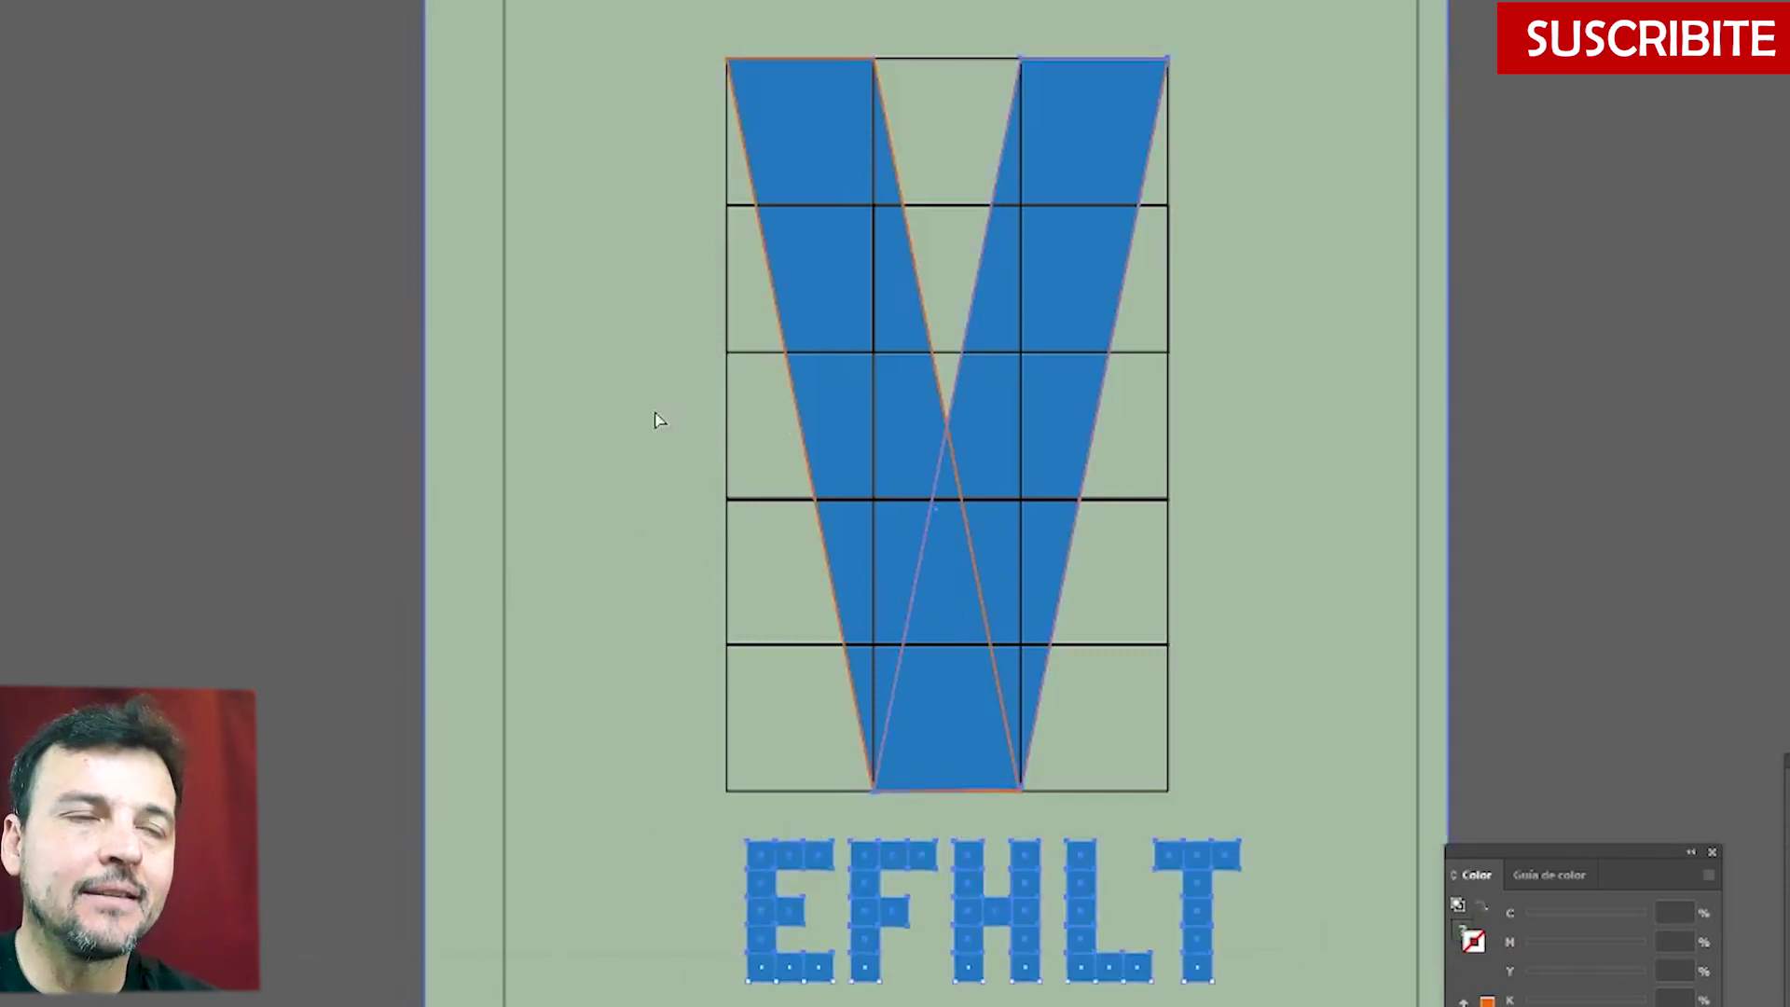
shift+click(512, 434)
double_click(5, 560)
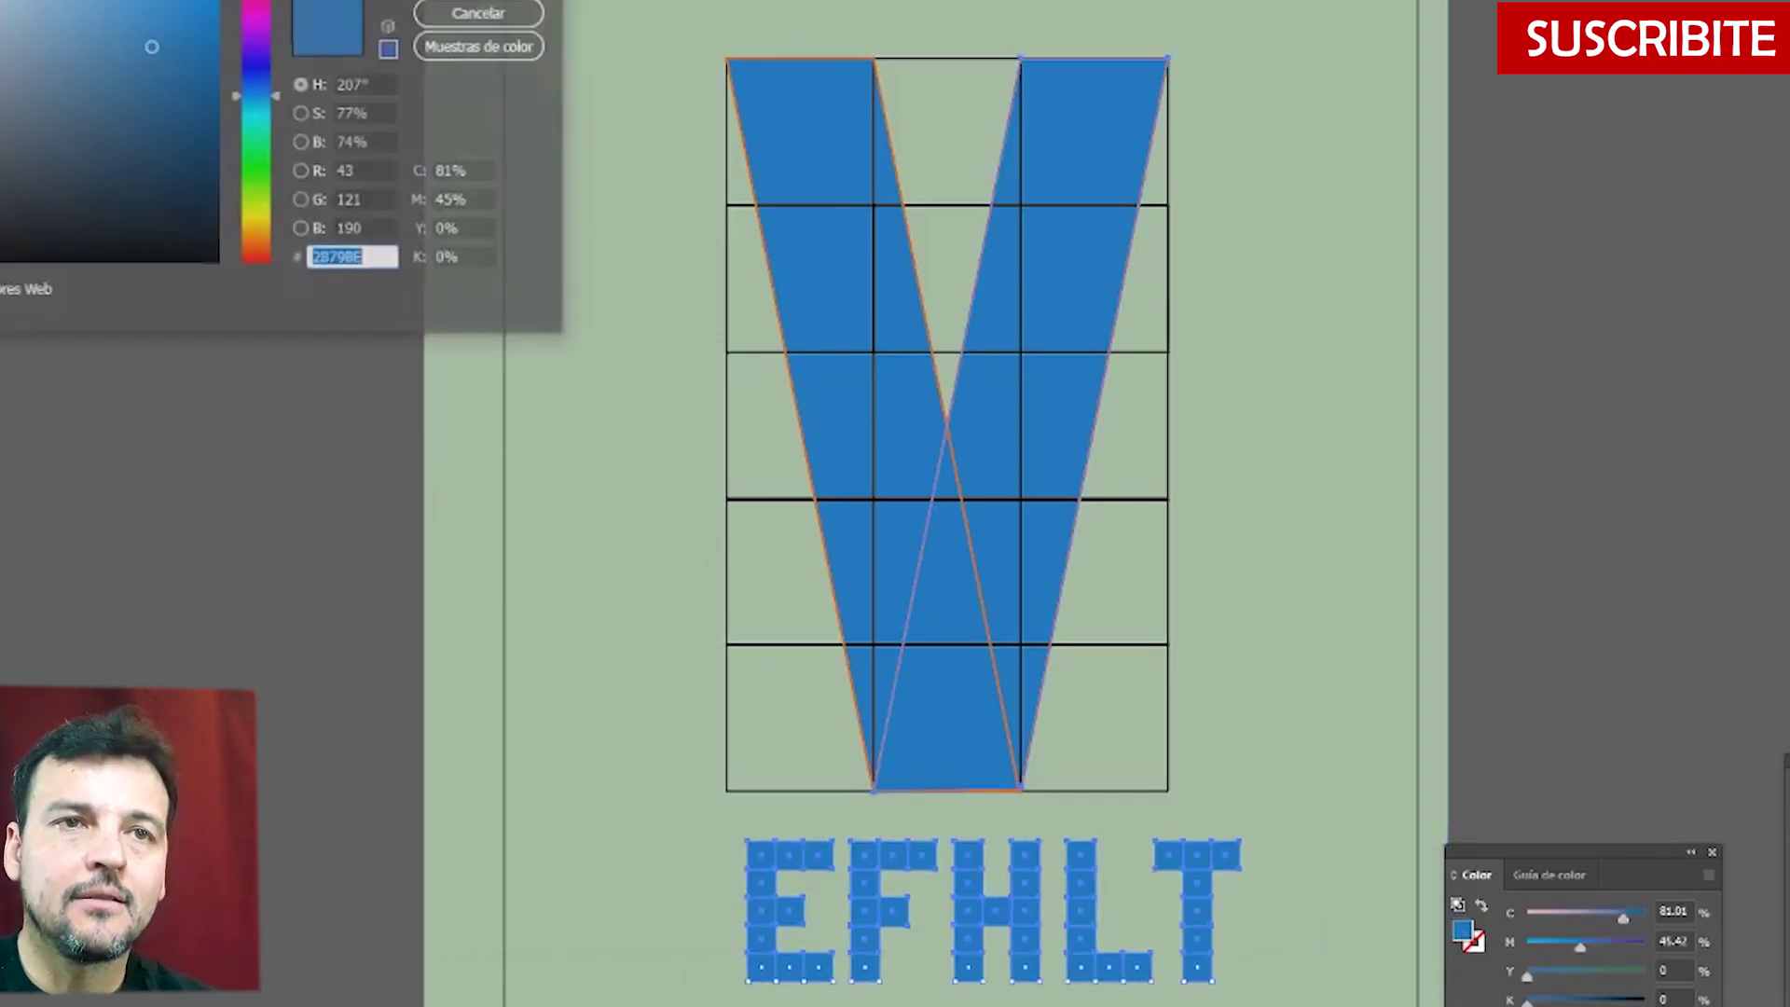
click(60, 14)
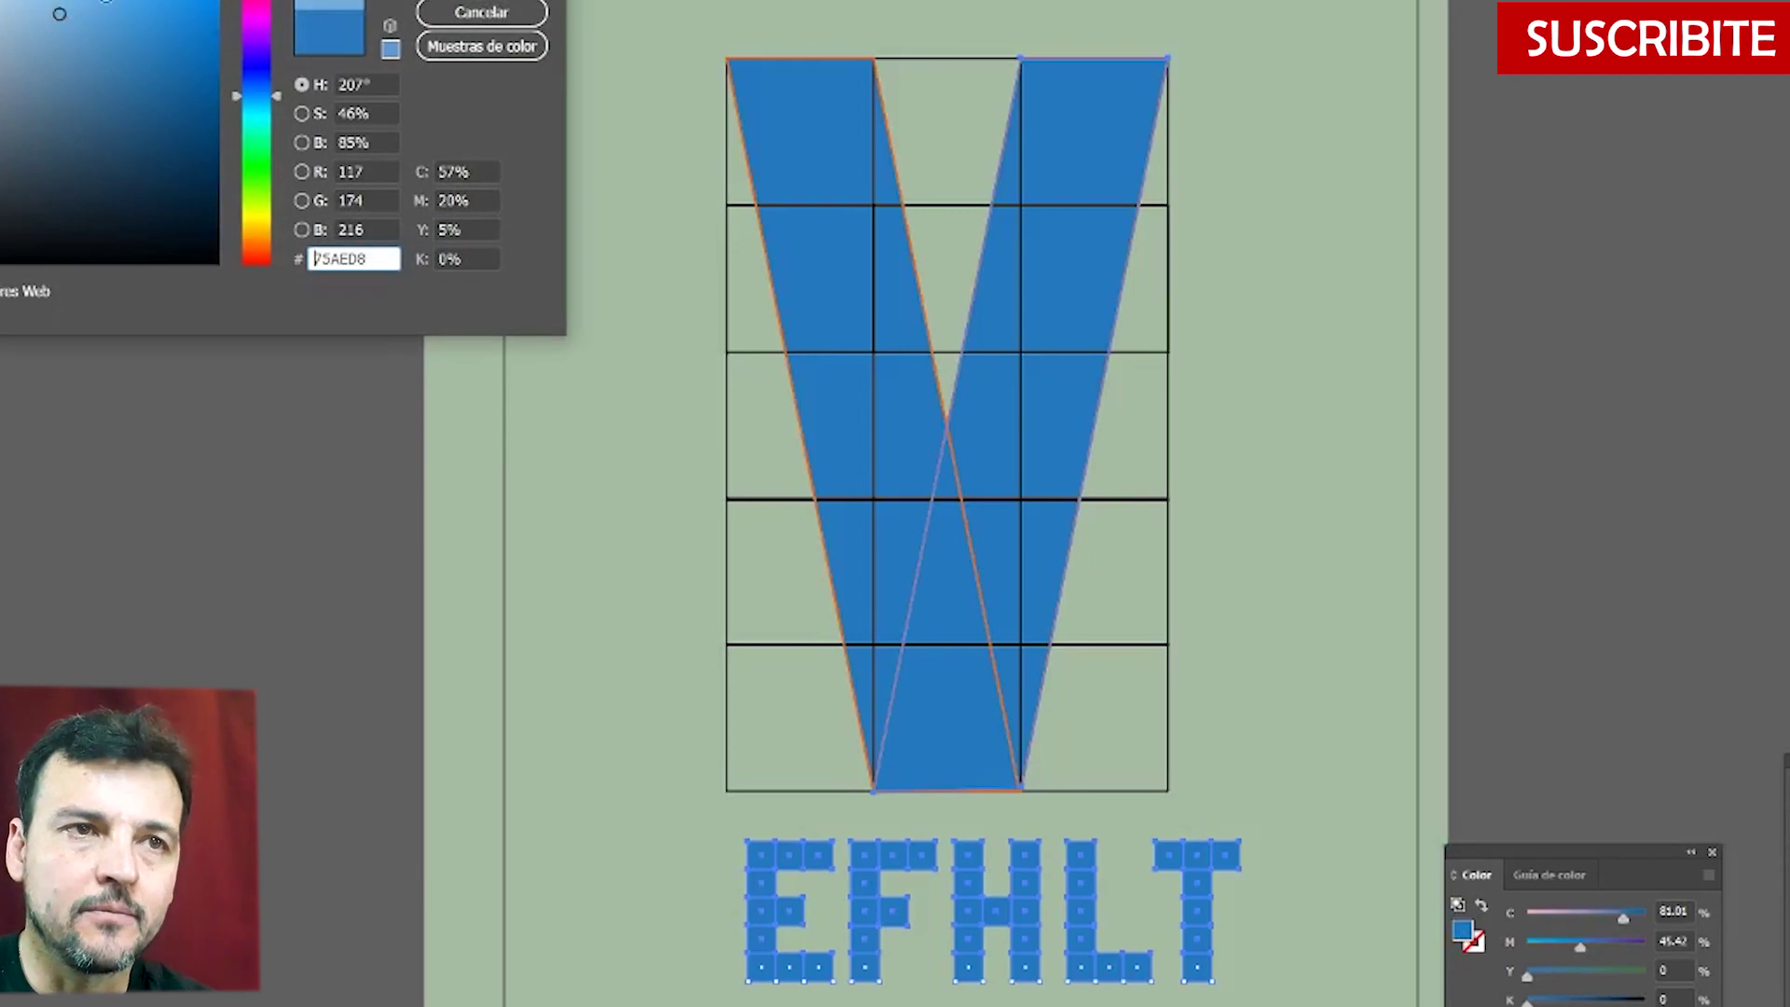
key(Return)
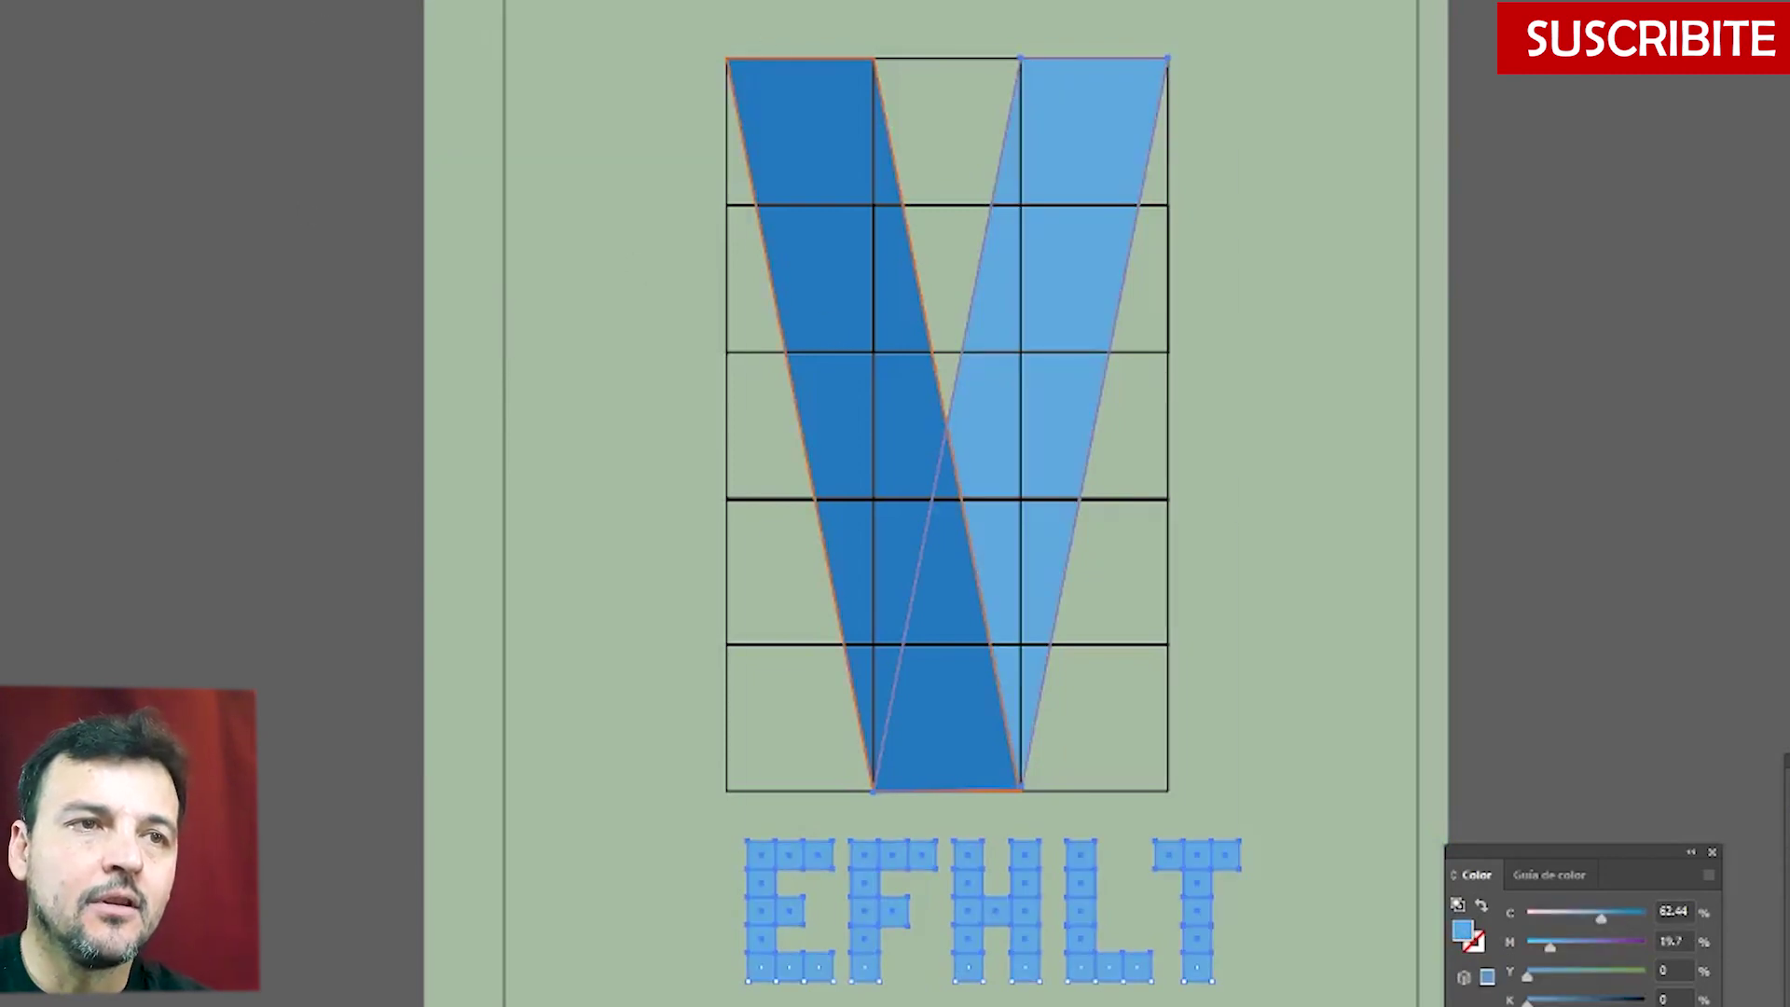
click(760, 179)
click(1011, 140)
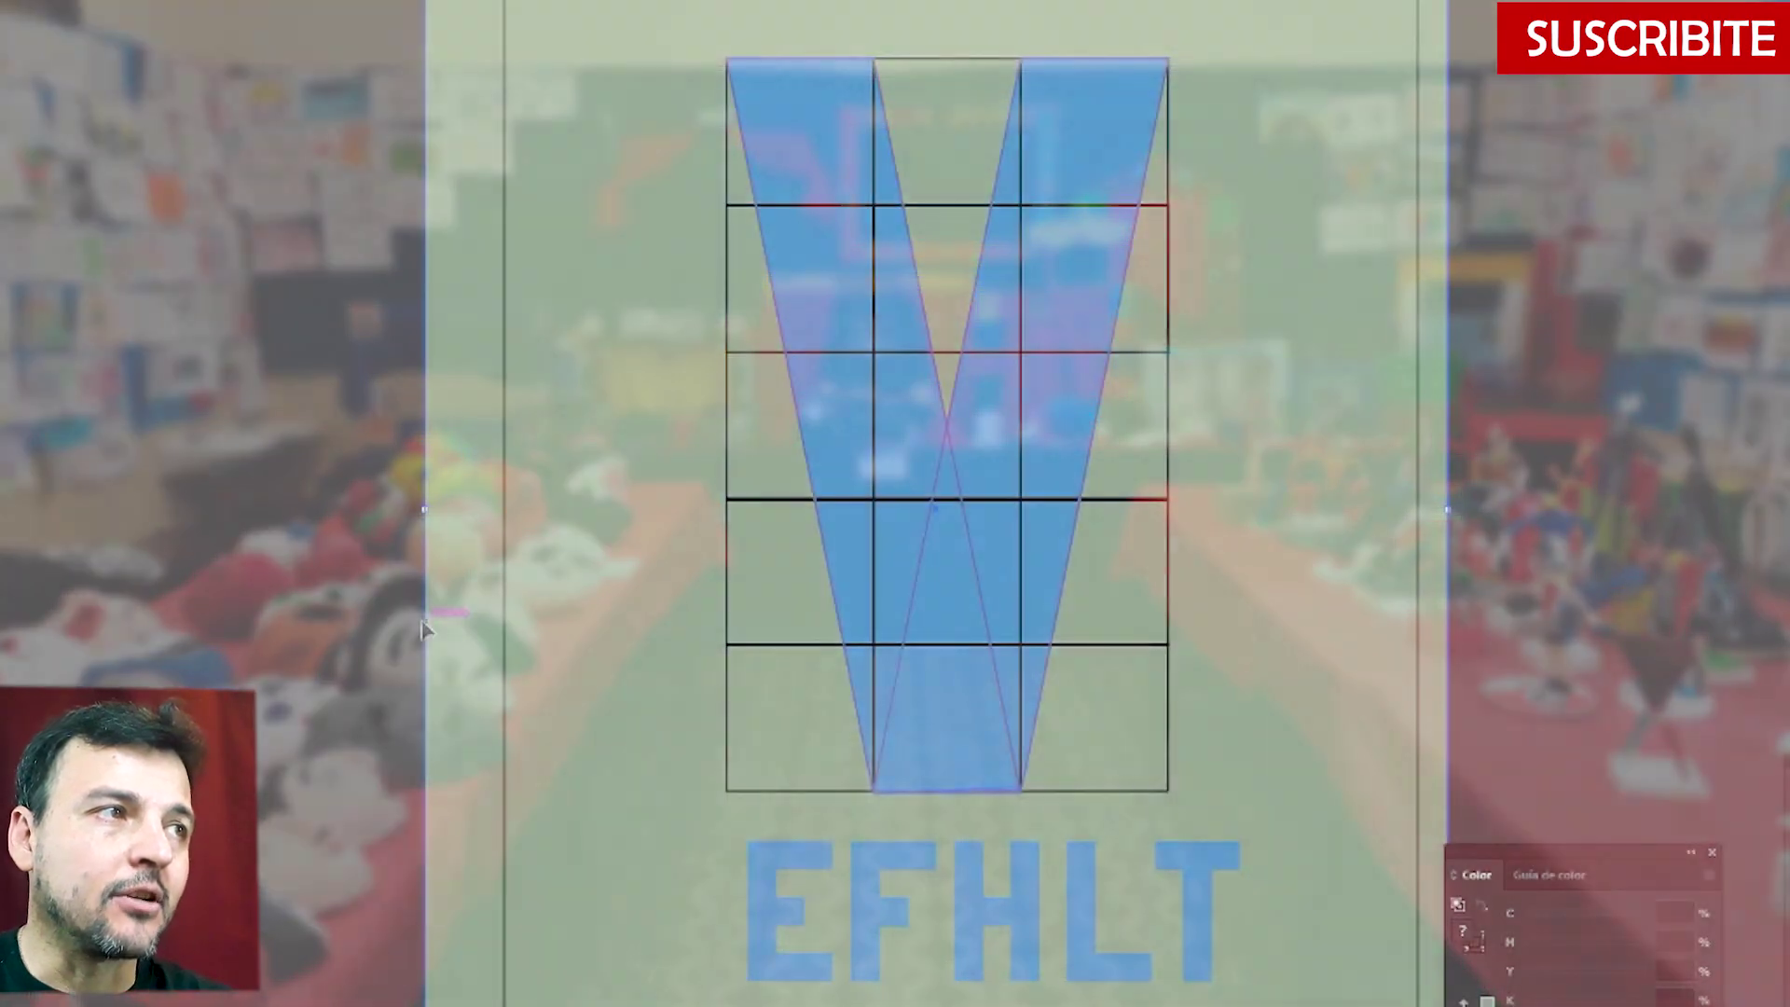
- Reflect the V's filled bars and orange outlines vertically within the grid to turn them into an inverted V for the letter A
right_click(866, 134)
mouse_move(1014, 525)
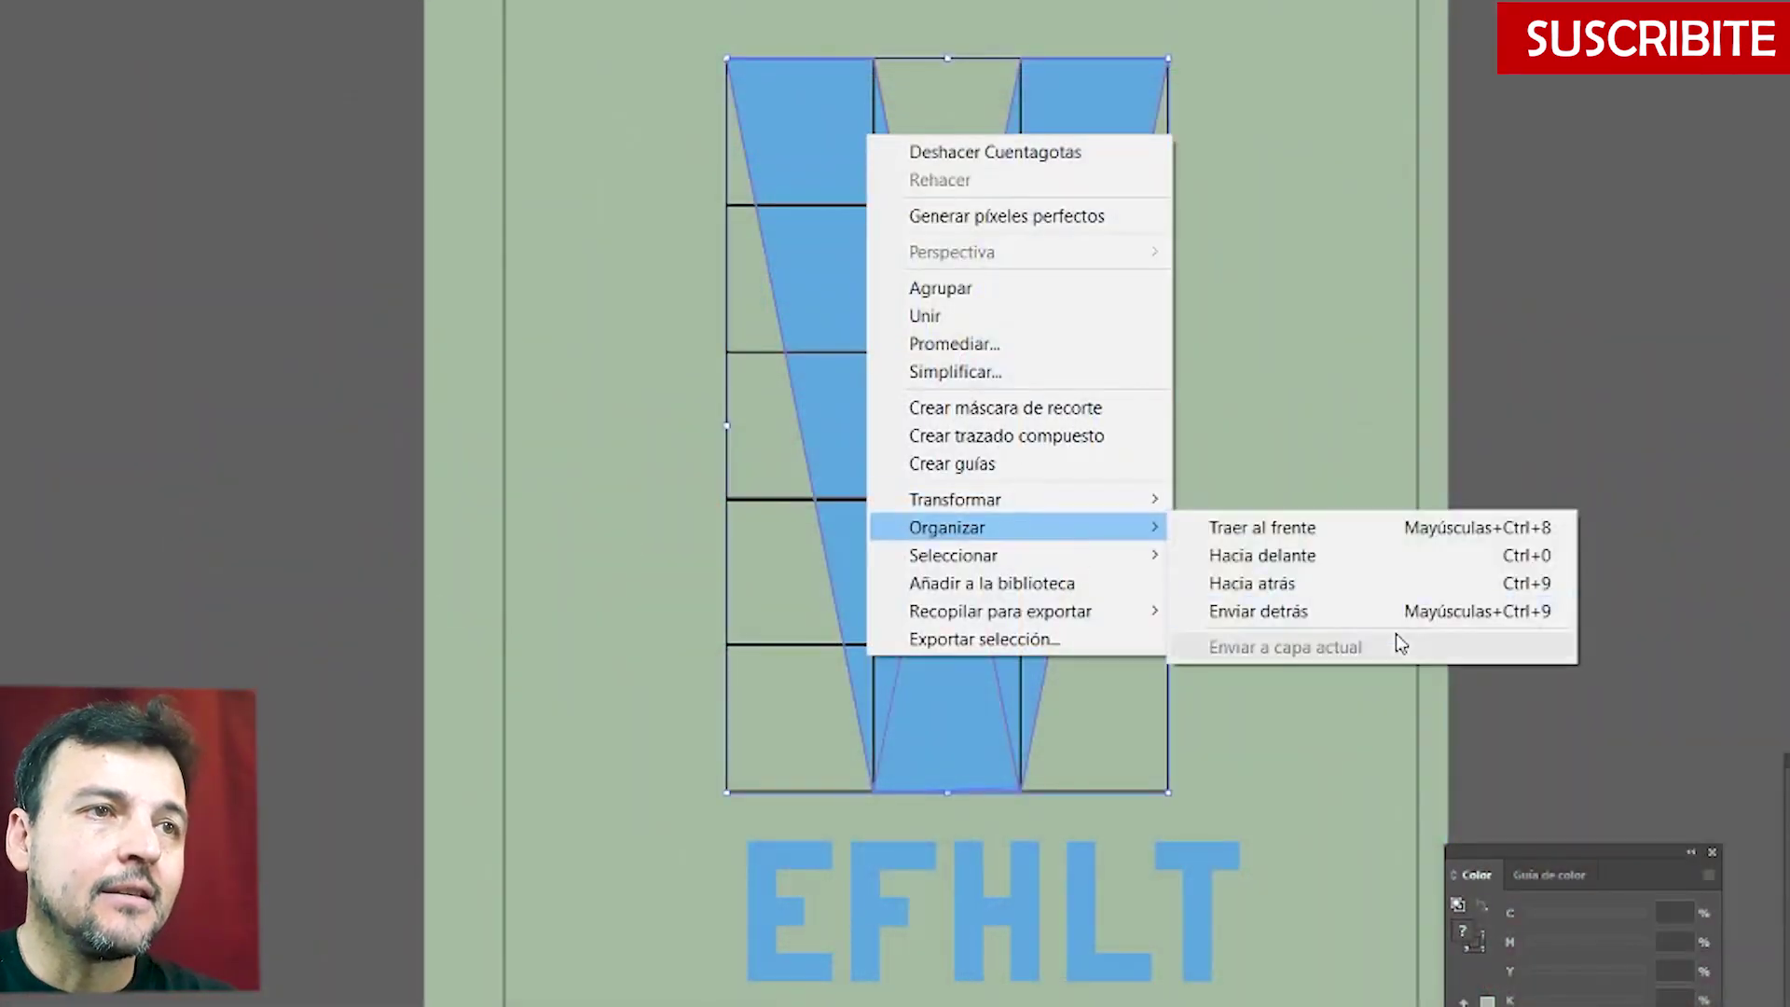
key(Escape)
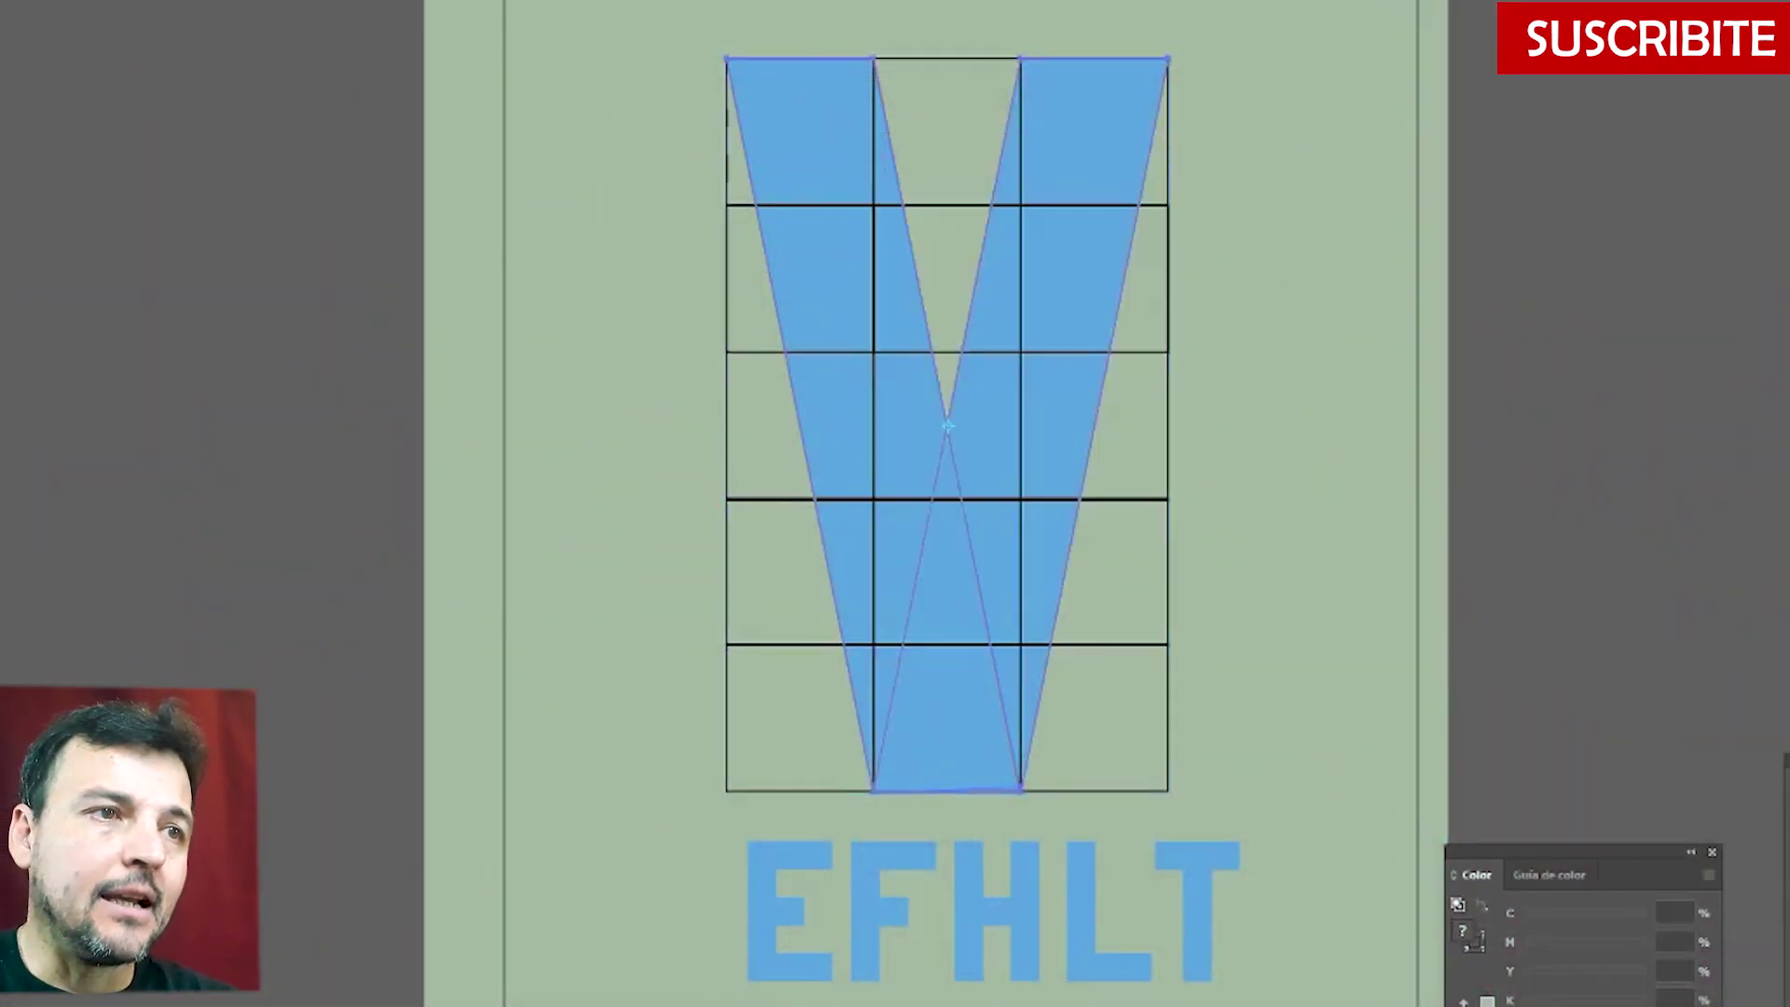
key(Return)
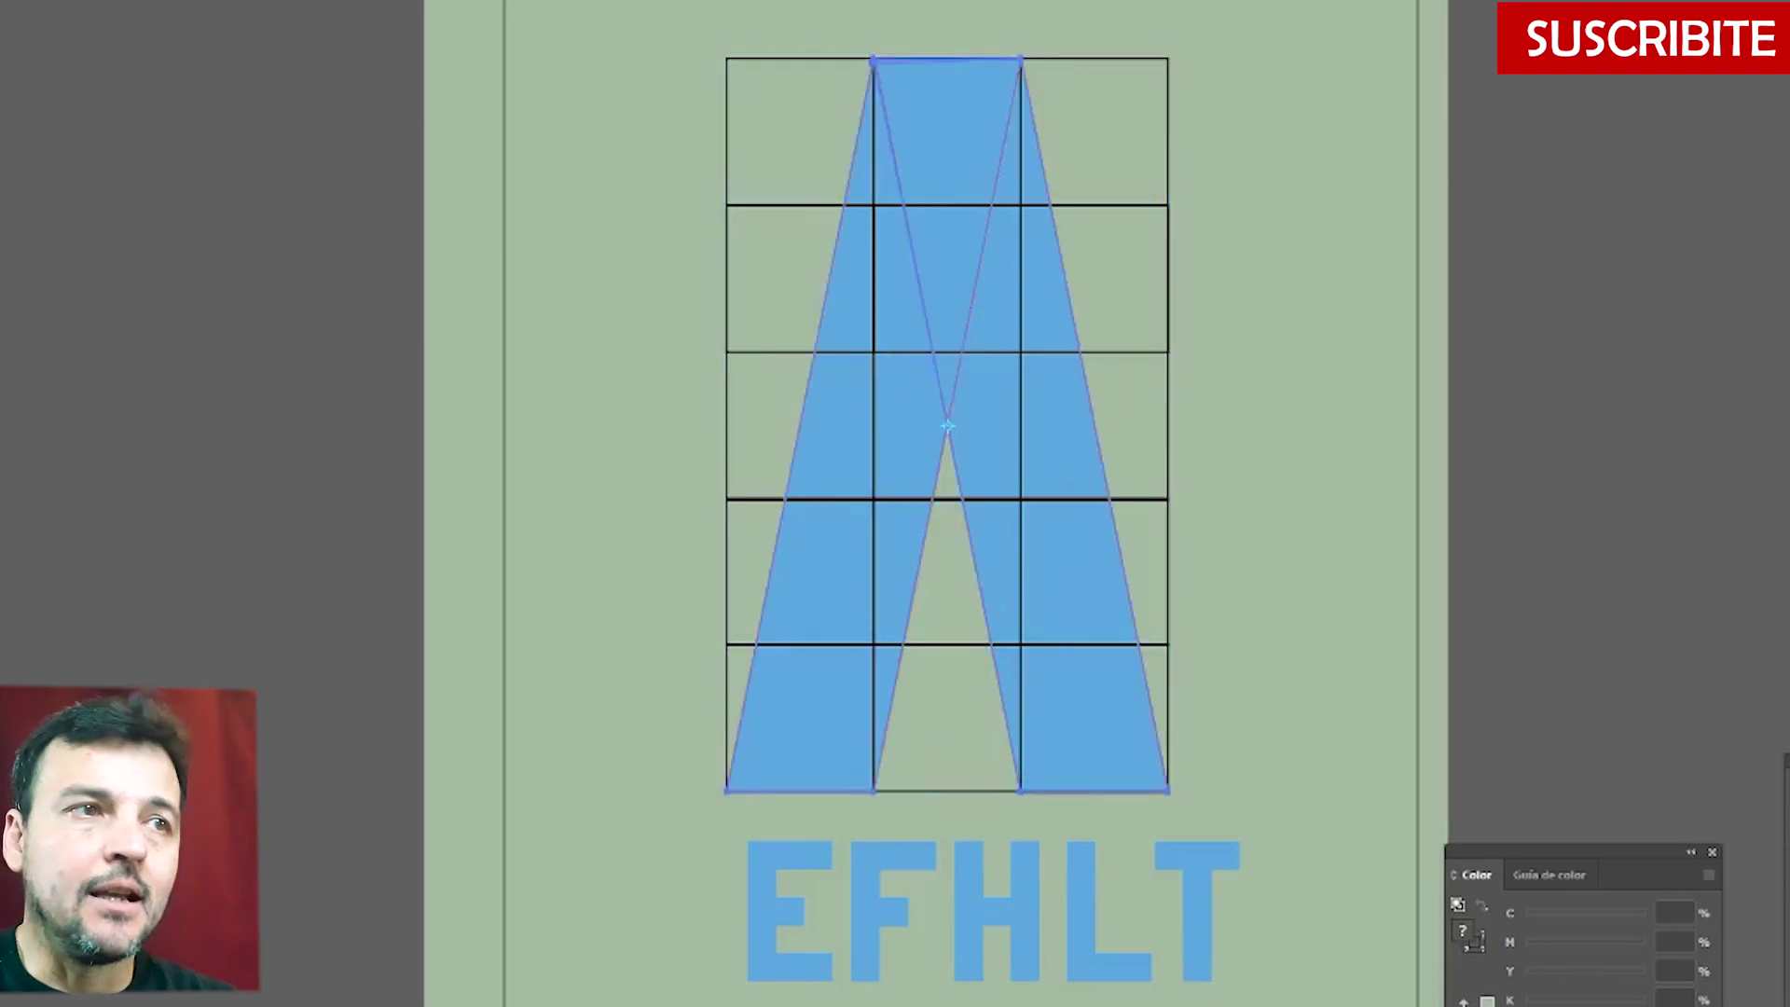
key(v)
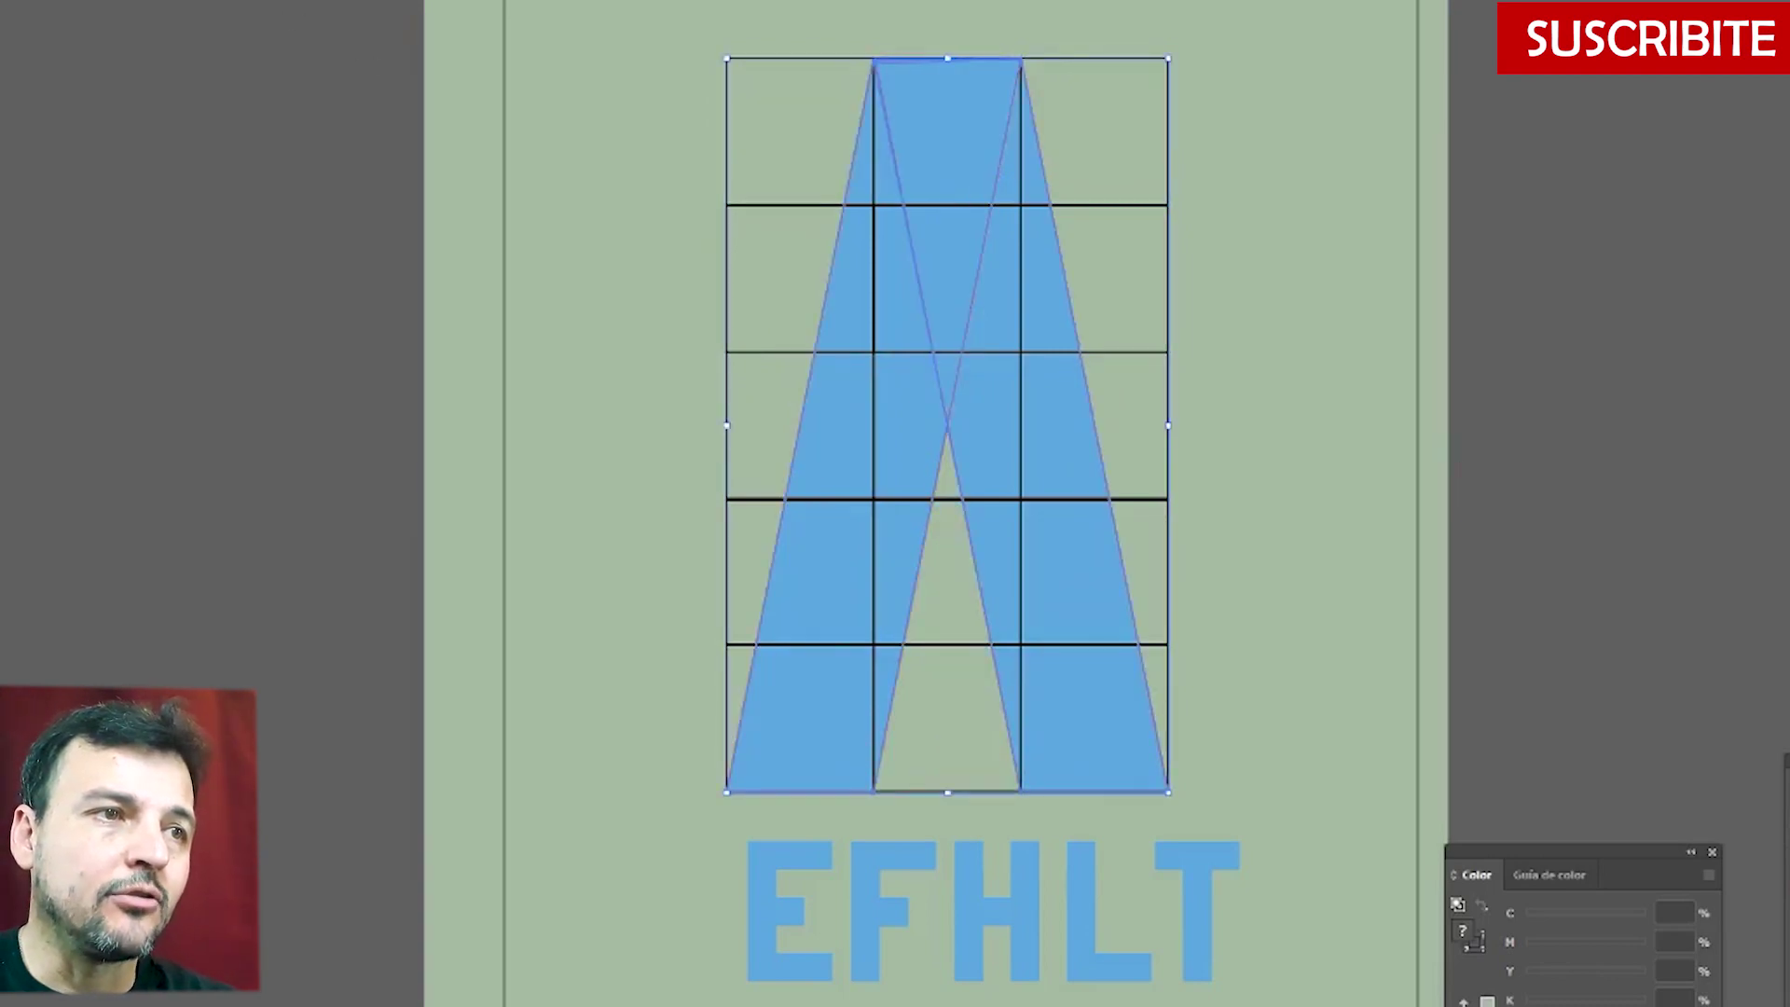
click(1304, 748)
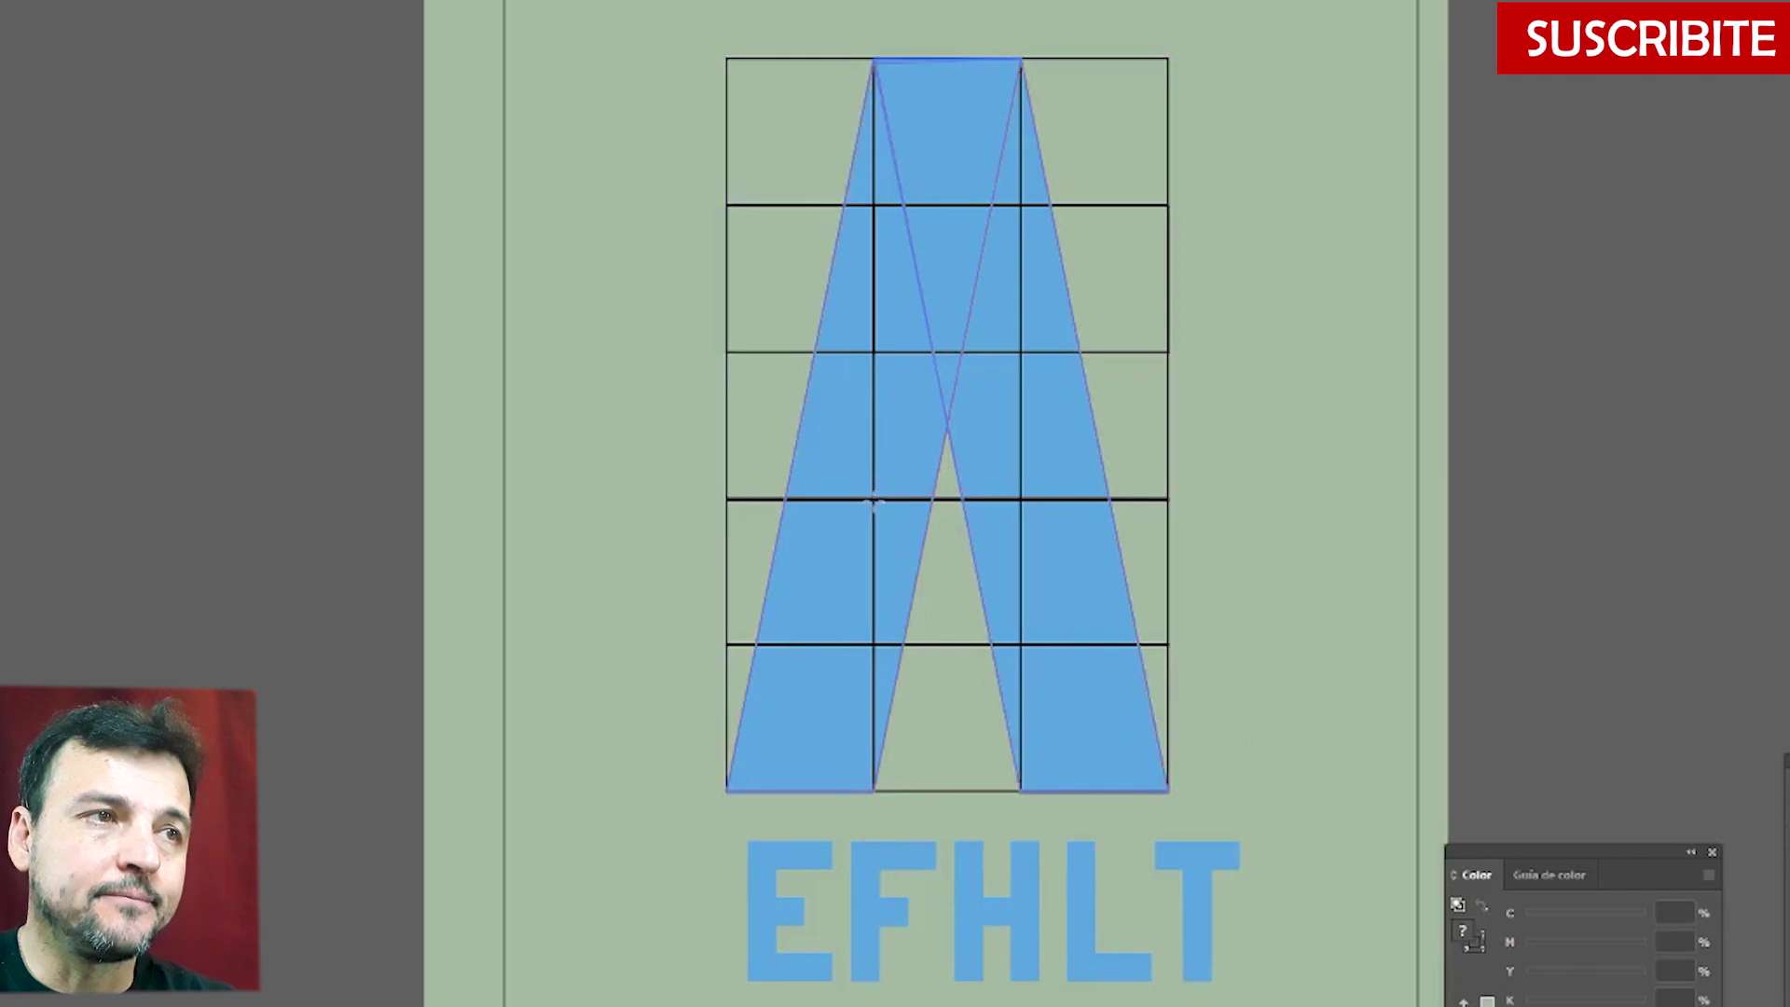
- Draw the A's crossbar as a rectangle over the middle cell of the grid's fourth row, filled with the letters' light blue
drag(873, 501, 1019, 645)
key(ctrl+z)
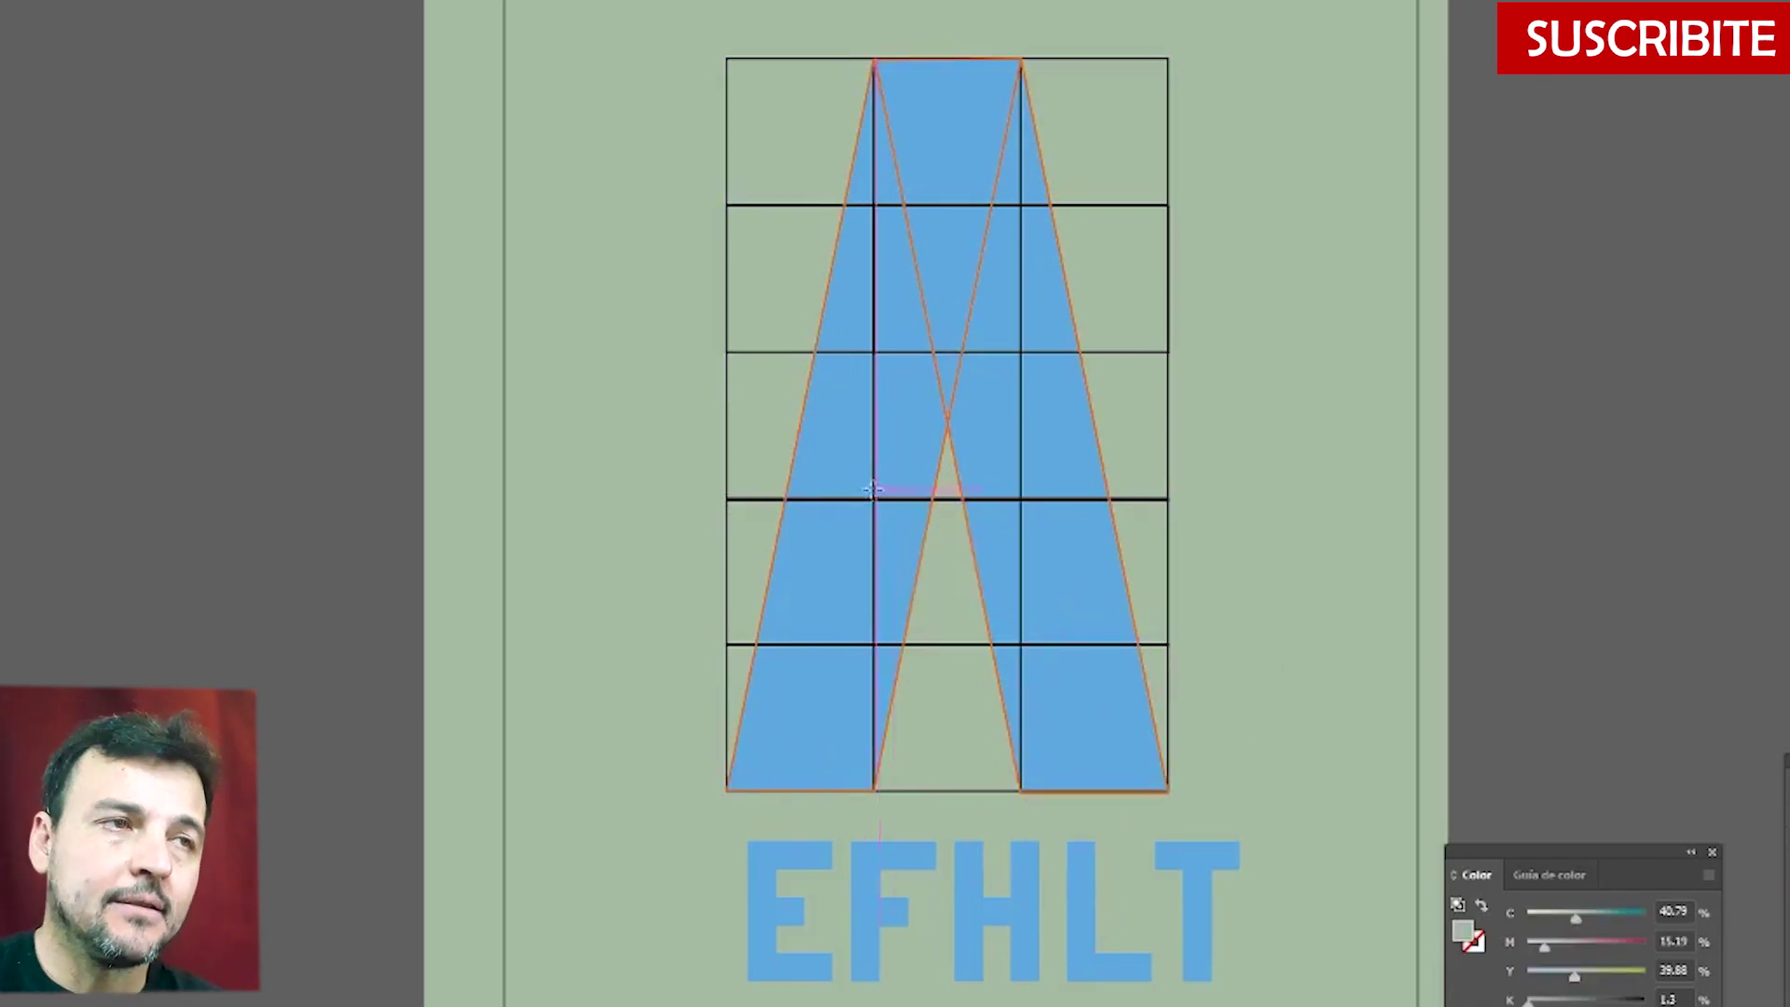
drag(872, 502, 1025, 643)
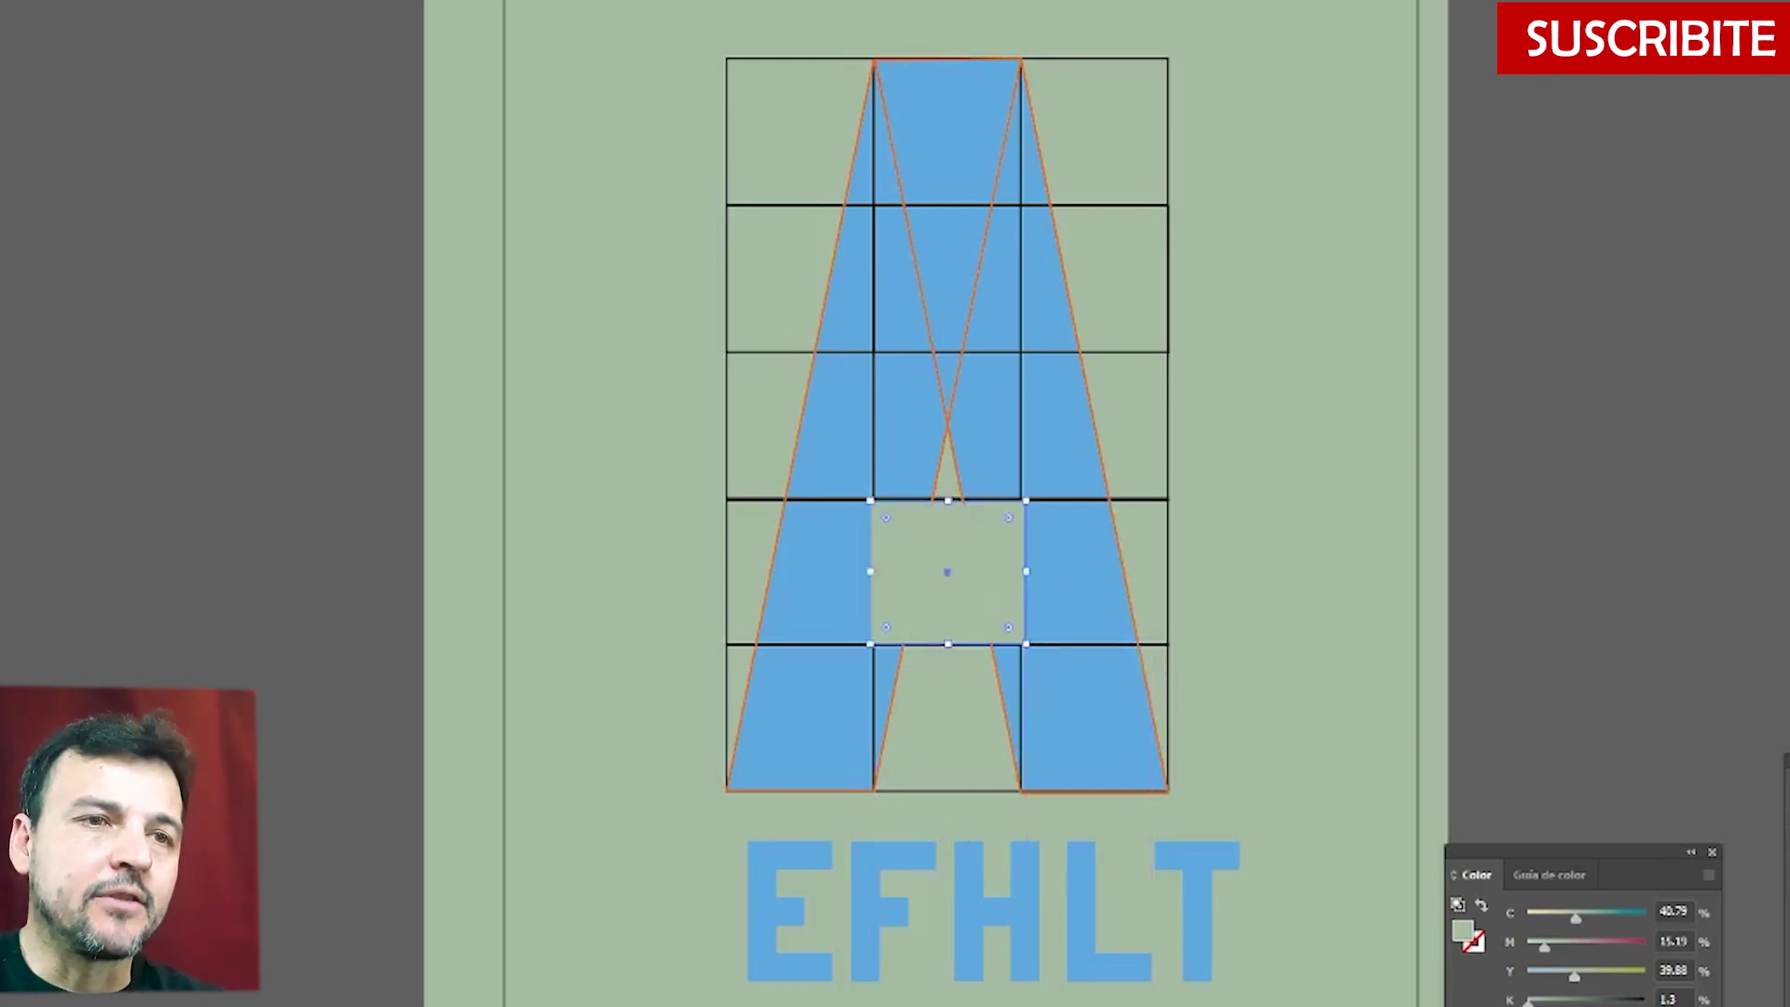
click(767, 850)
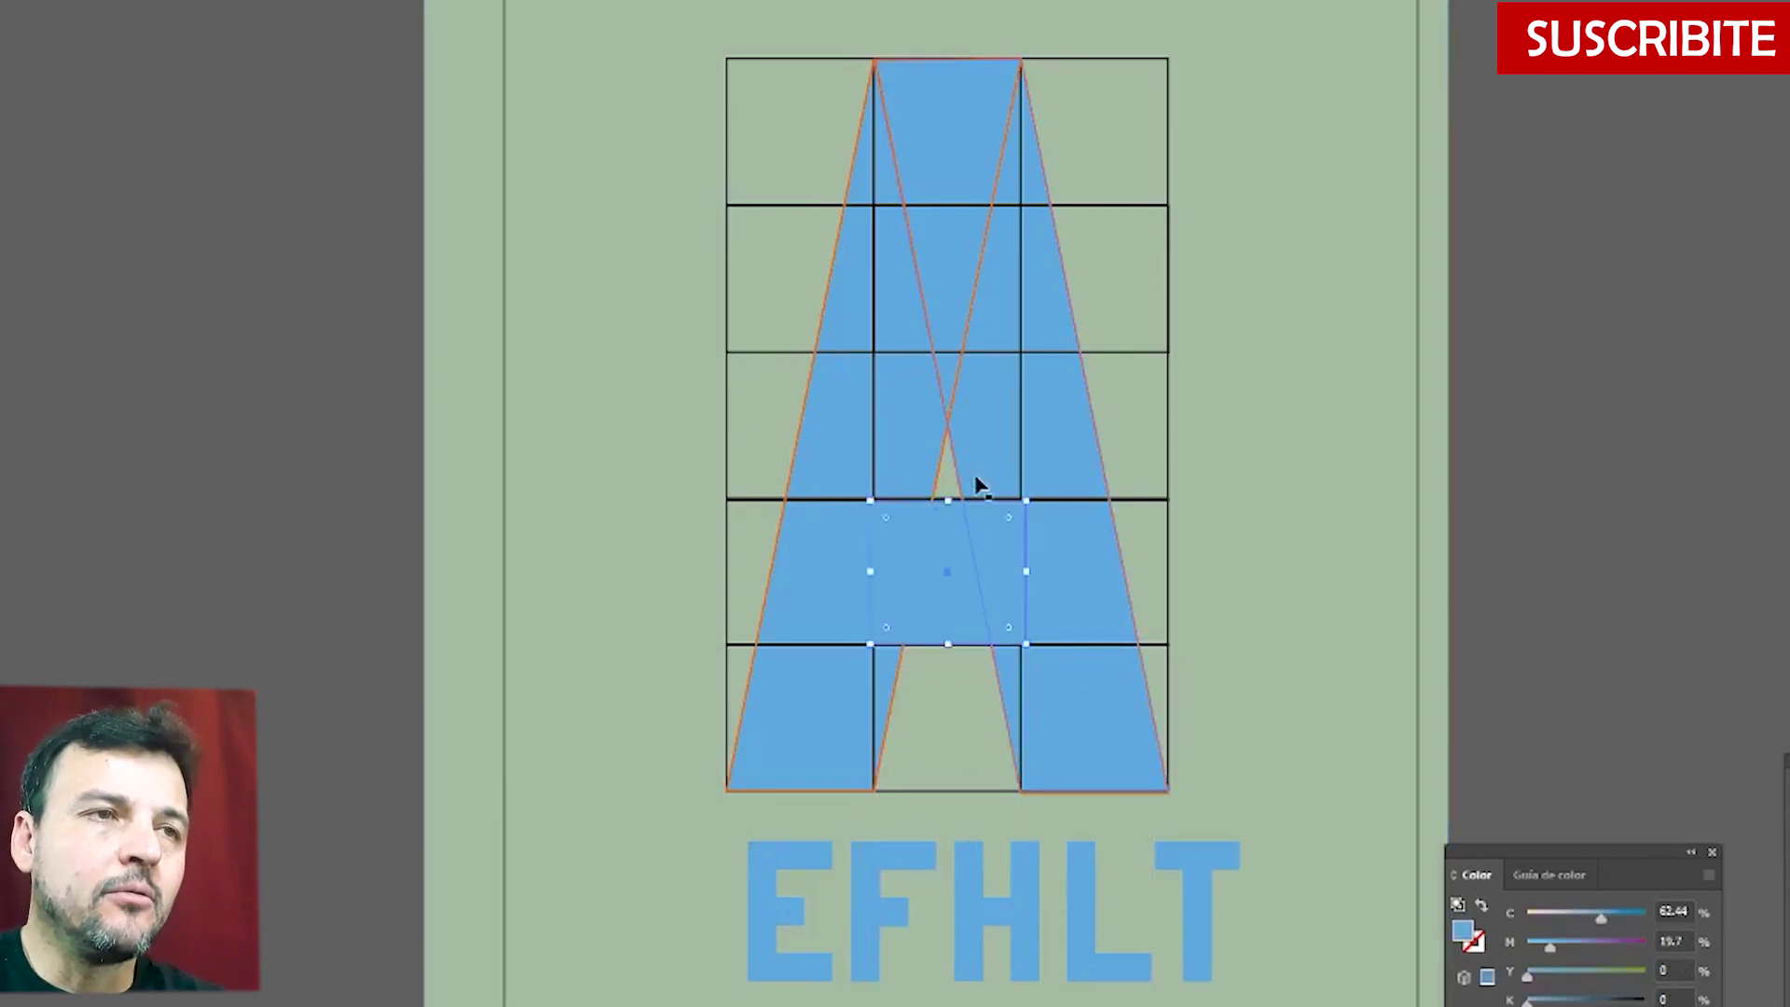
- Send the crossbar behind the grid lines and outlines, with the green background rectangle behind it
right_click(1302, 478)
mouse_move(1424, 872)
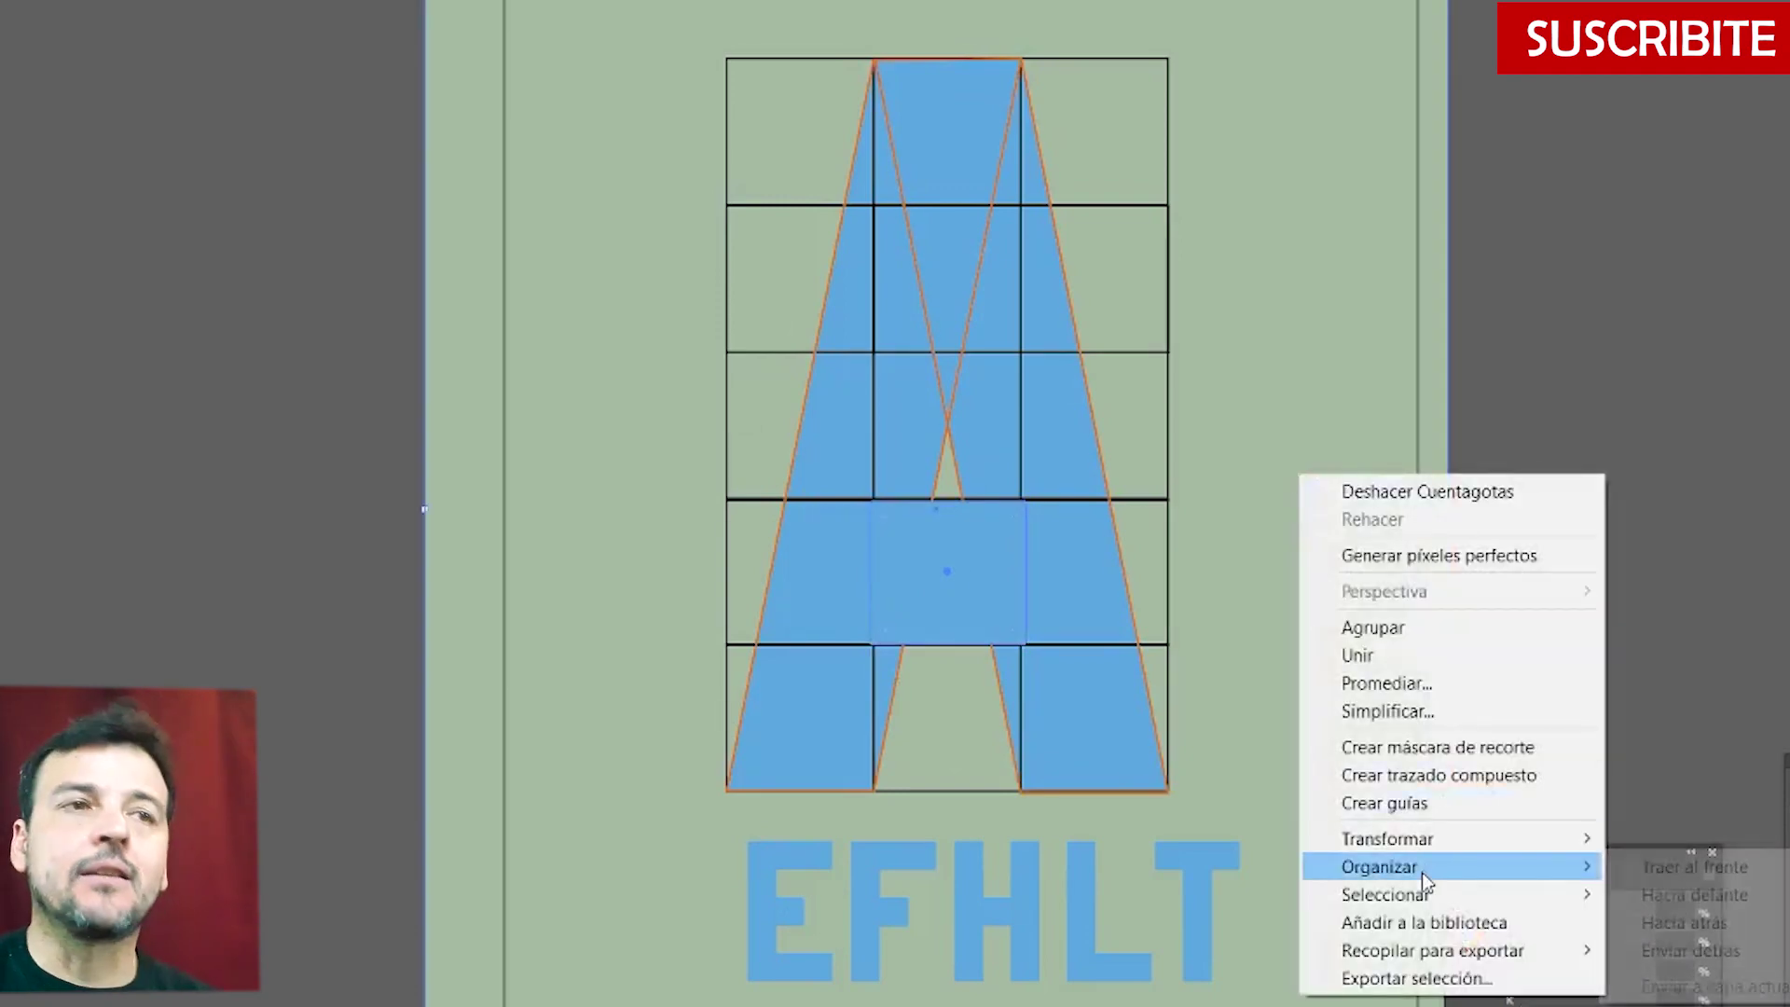
click(1691, 951)
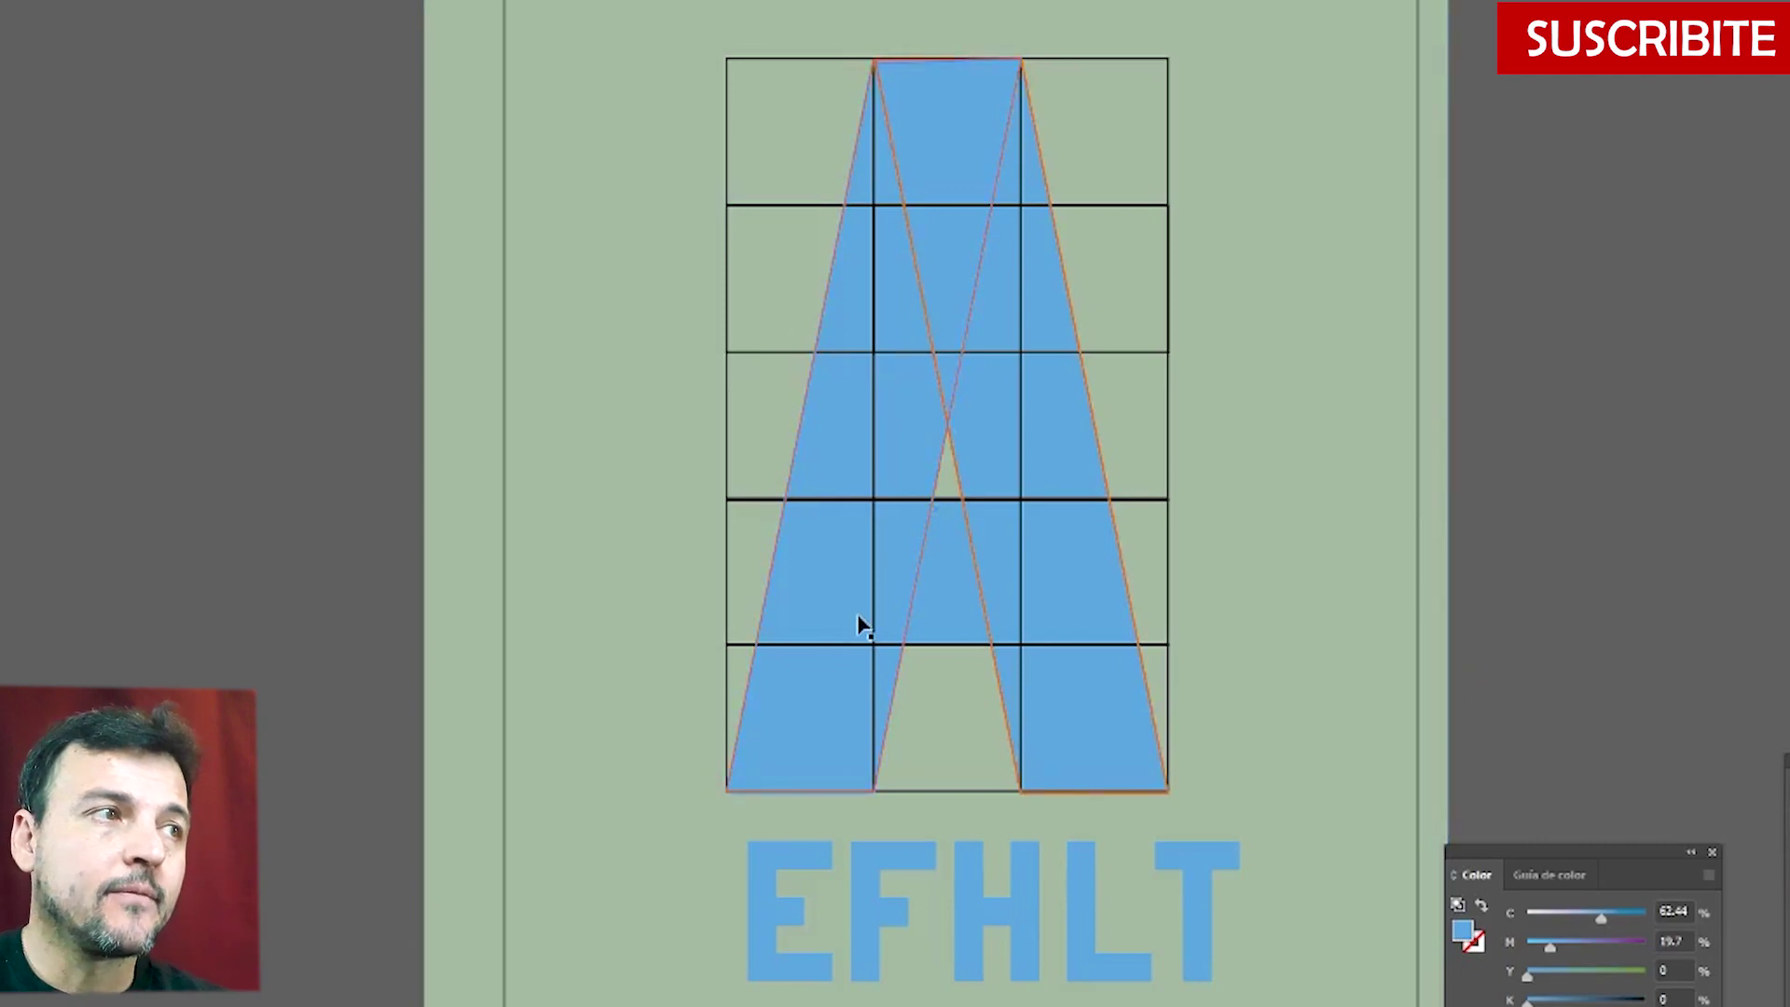
- Duplicate the complete A, including its bars, outlines and crossbar, and place the copy beside the grid on its left
click(961, 163)
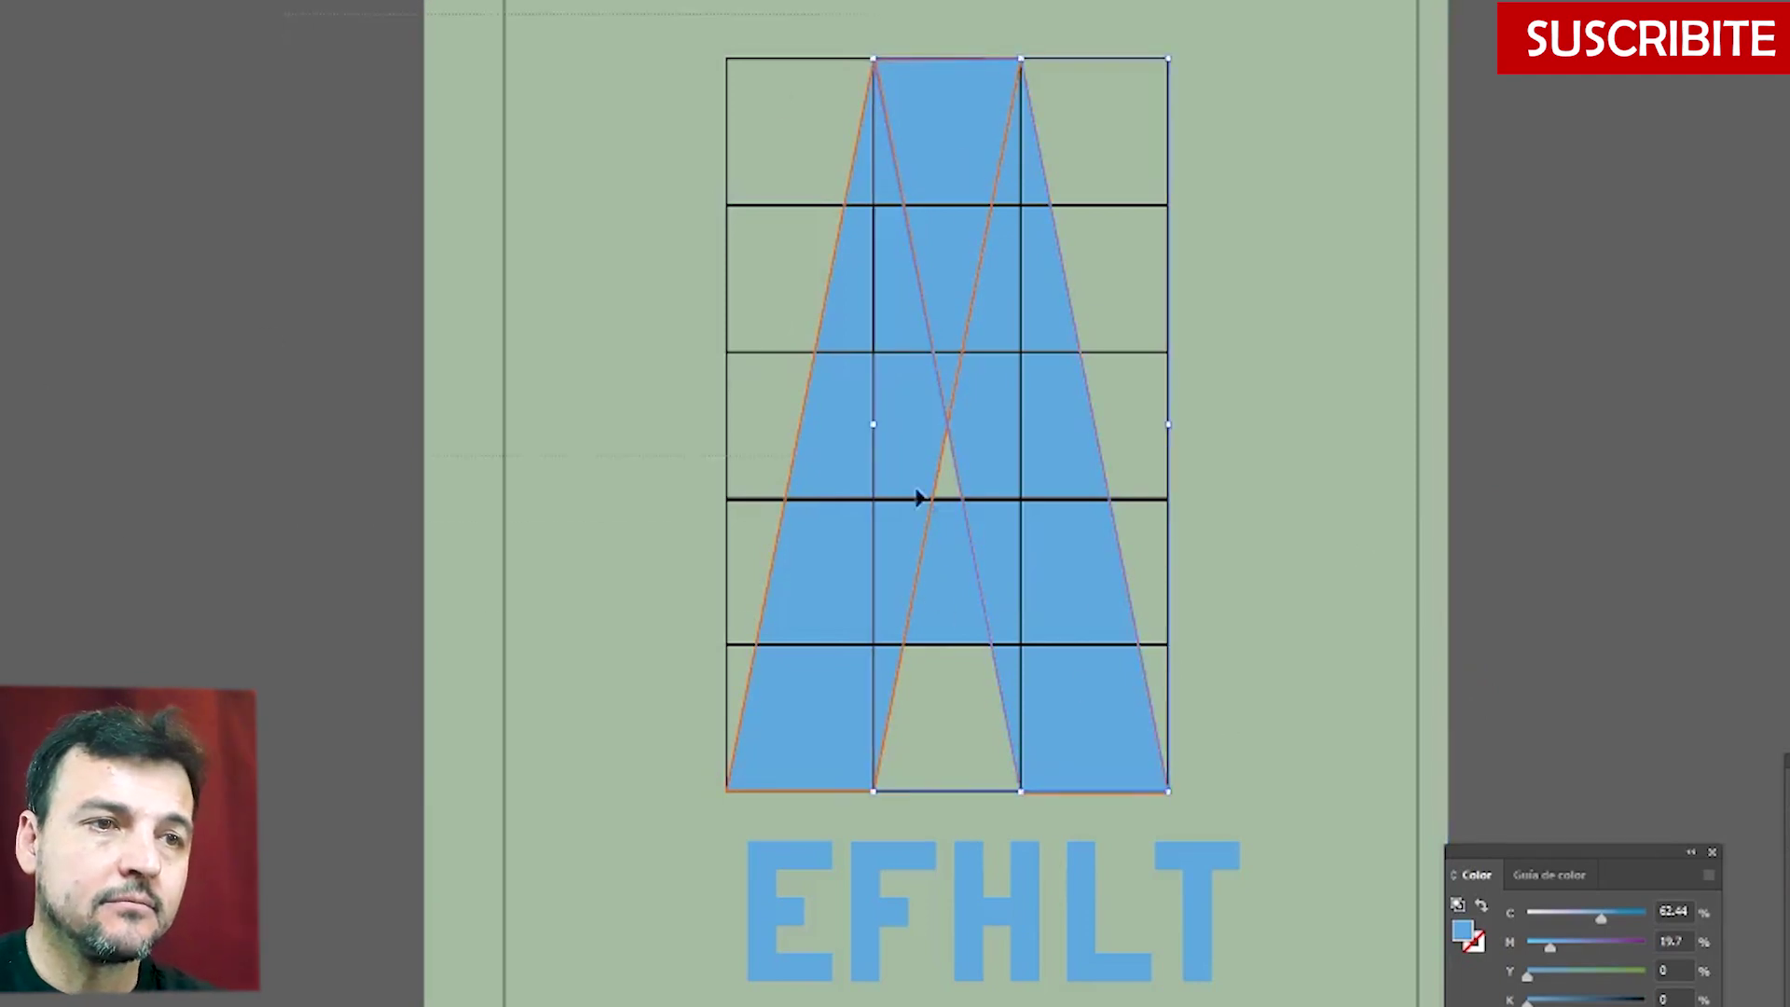
drag(1362, 821, 1367, 819)
shift+click(1361, 653)
key(ctrl+c)
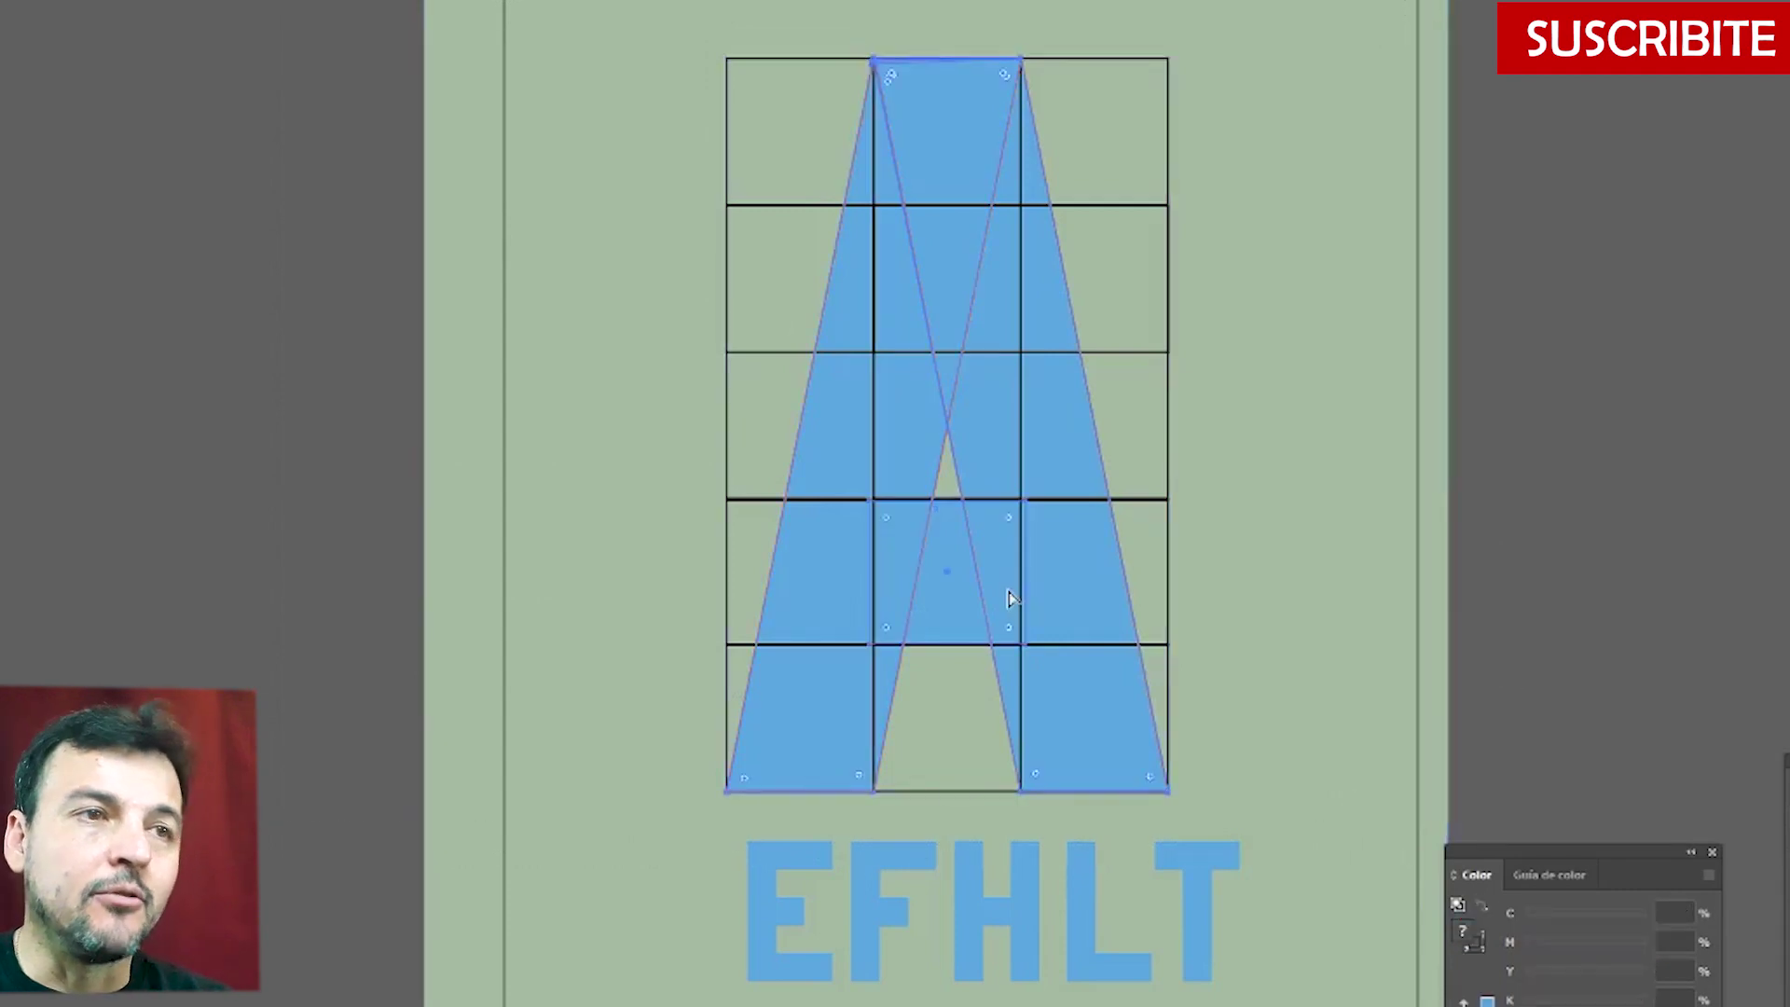
key(ctrl+v)
mouse_move(1007, 600)
mouse_down()
mouse_move(602, 523)
mouse_move(610, 609)
mouse_up()
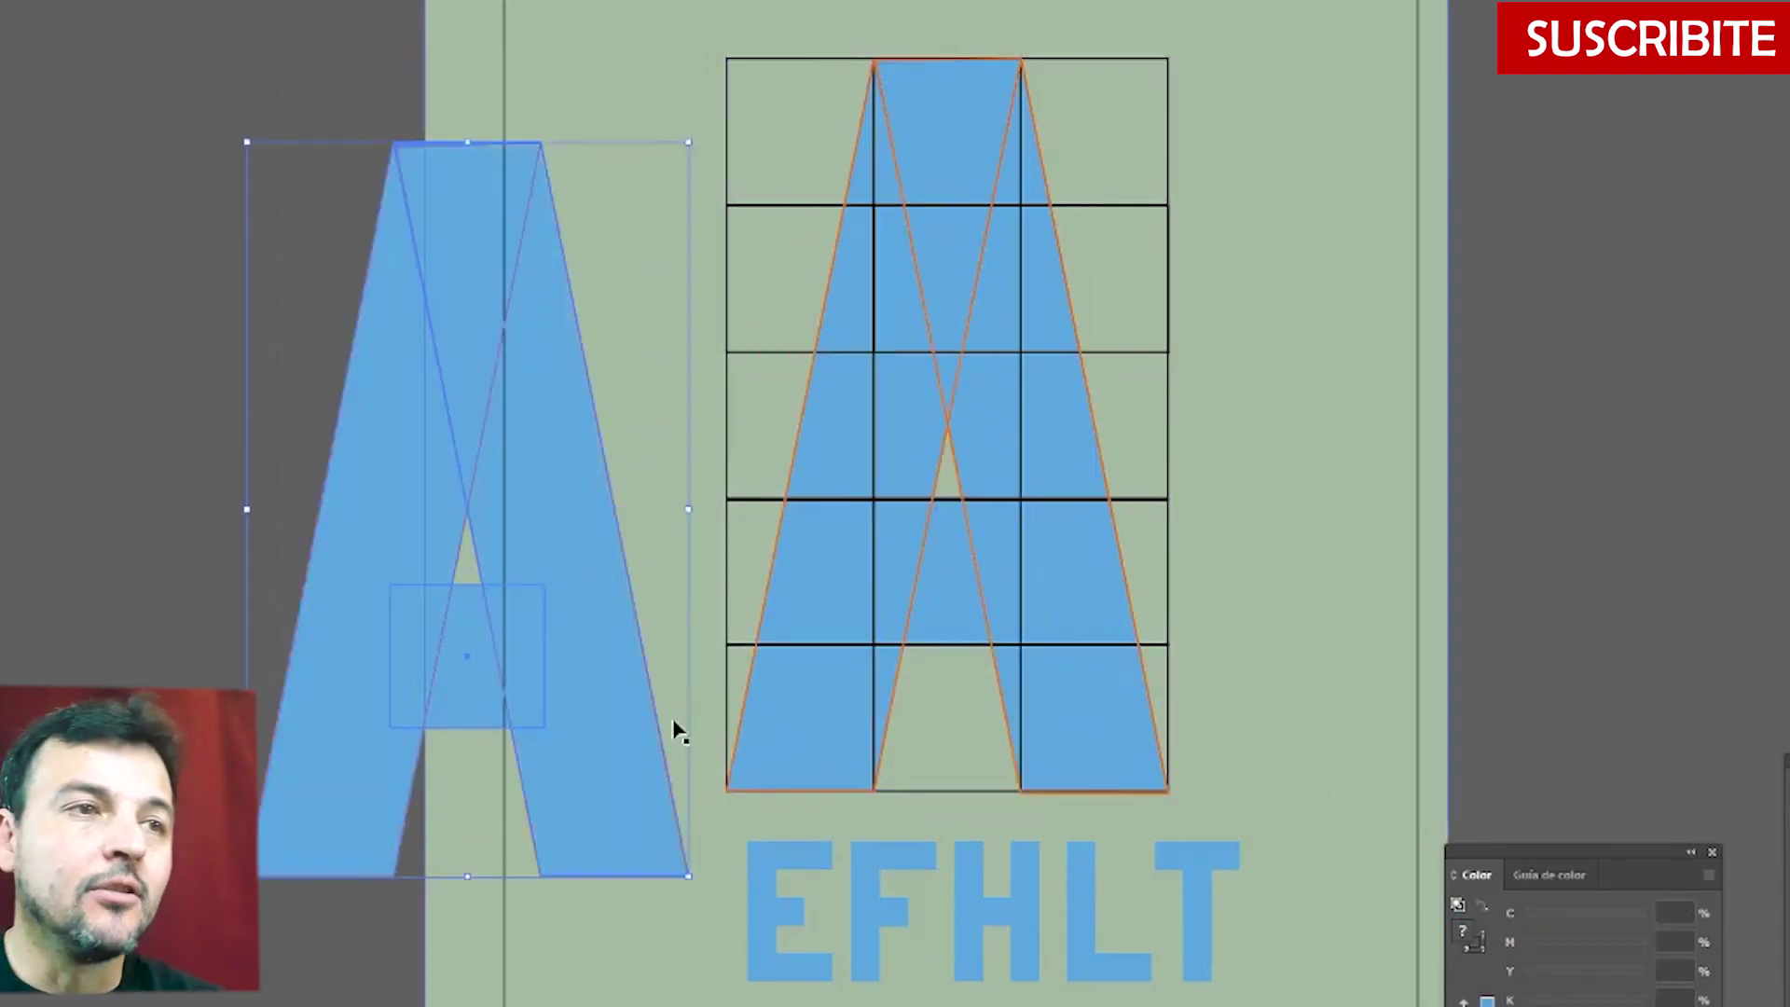
- Delete both orange outlines from the copied A, keeping only its filled shapes
click(421, 288)
key(Delete)
click(494, 394)
key(Delete)
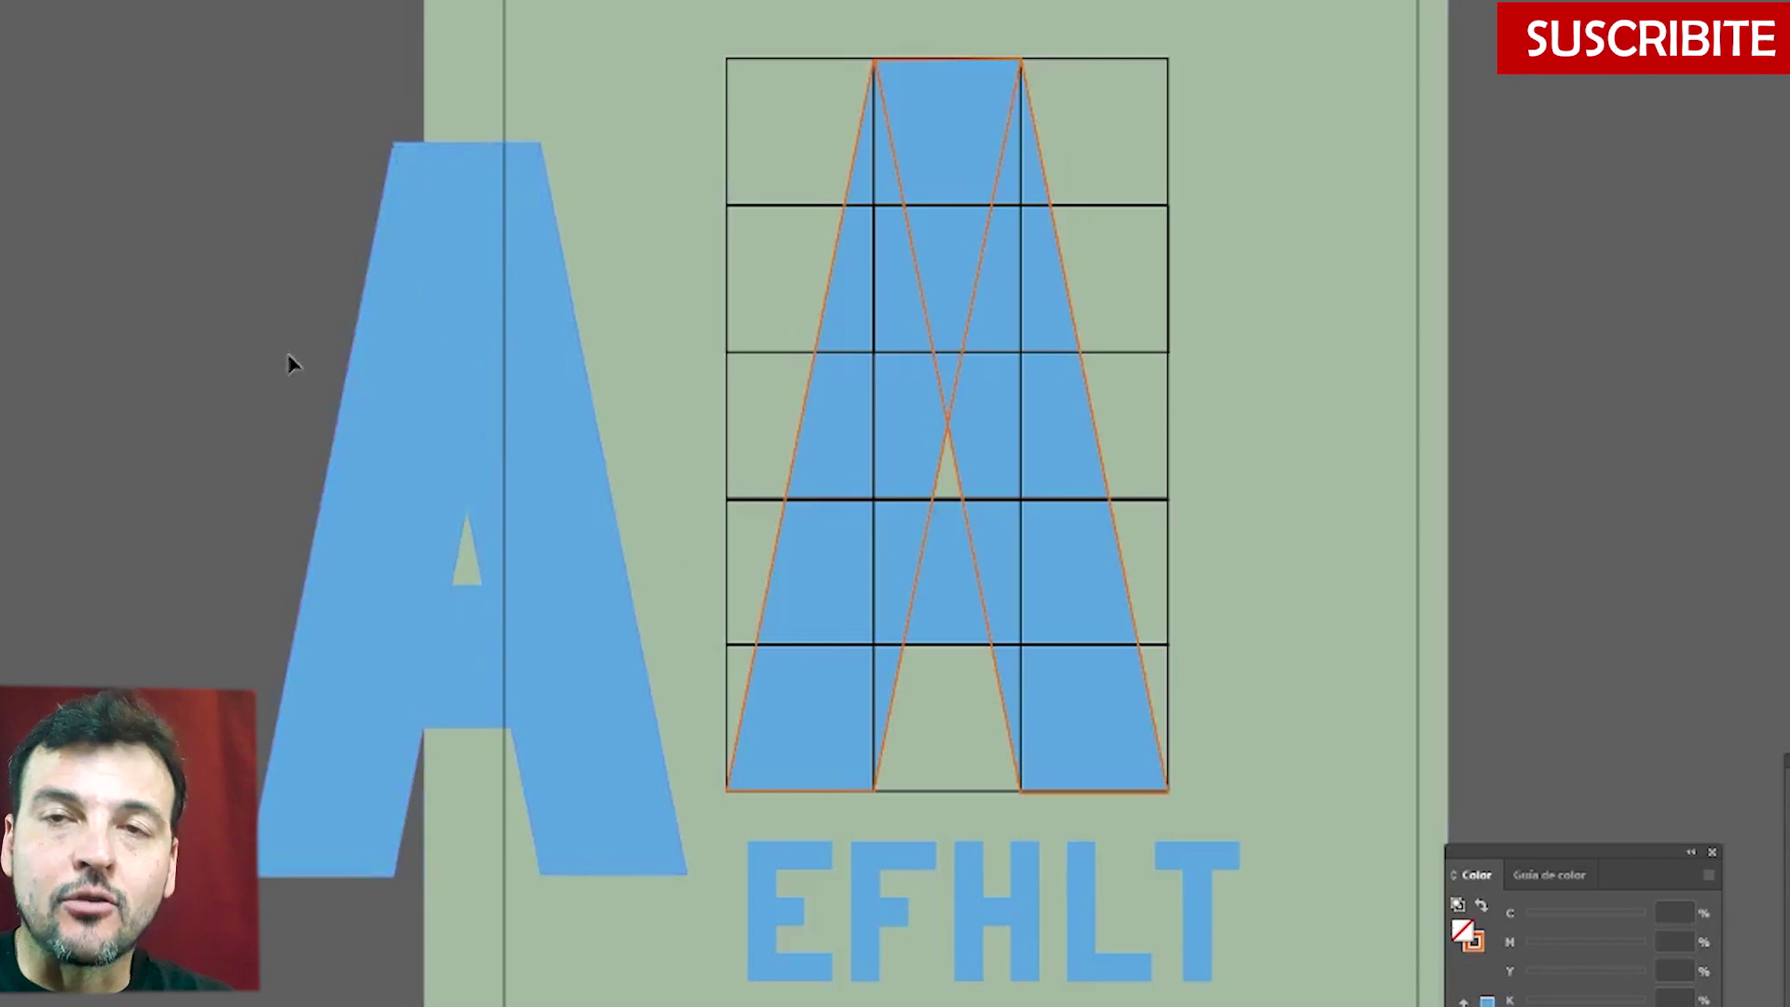
click(362, 403)
drag(654, 718, 691, 773)
key(ctrl+z)
drag(599, 579, 656, 685)
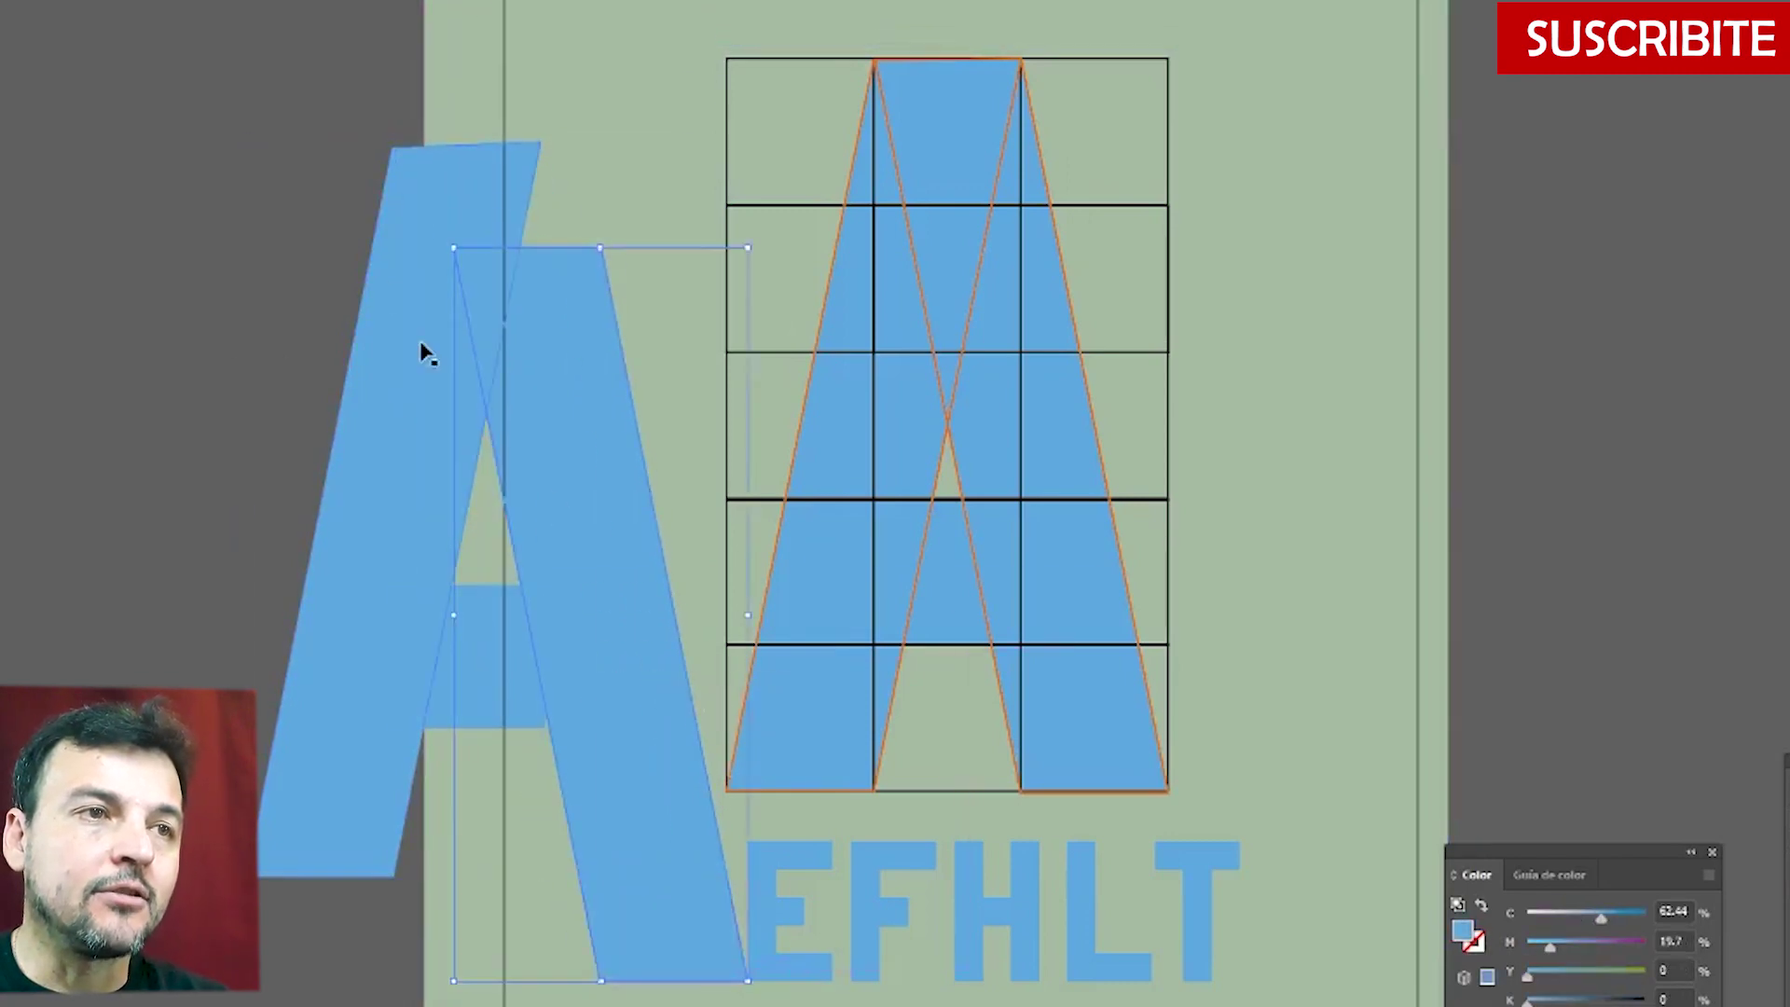
key(ctrl+z)
- Scale the copied A down to the height of the EFHLT letters and place it before the E, leaving a gap
shift+click(487, 705)
shift+click(351, 732)
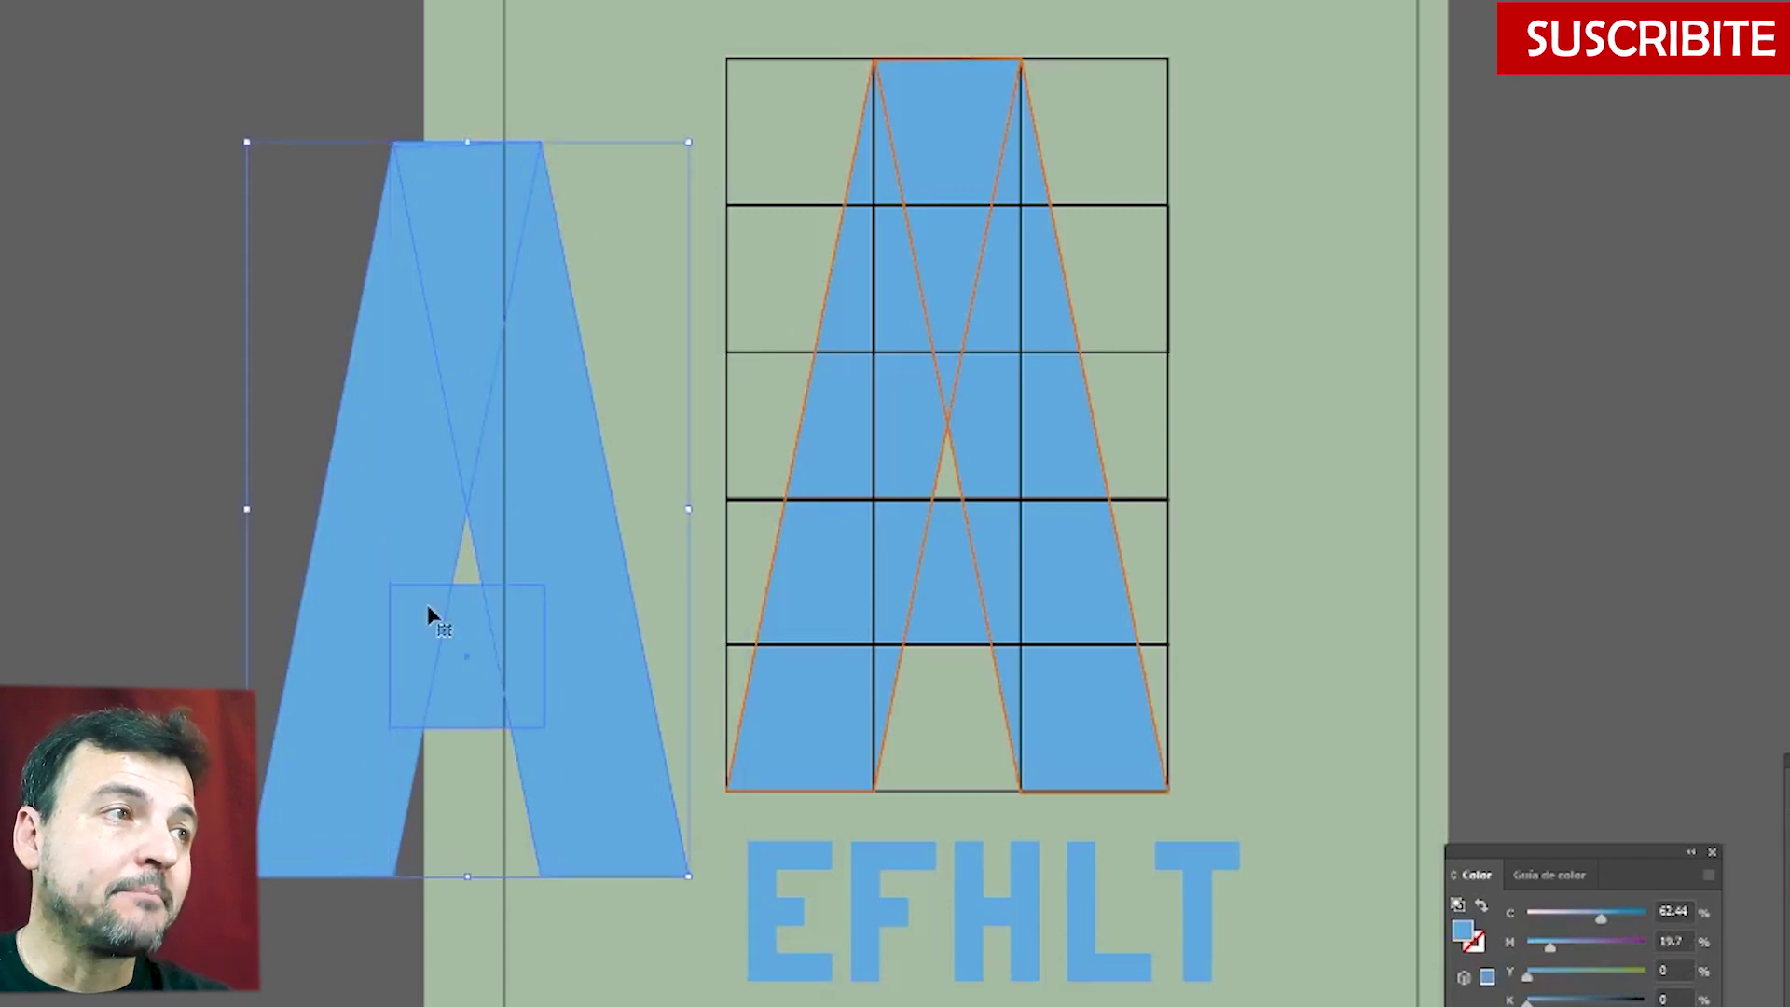
drag(500, 571, 612, 627)
drag(297, 245, 652, 842)
click(1439, 492)
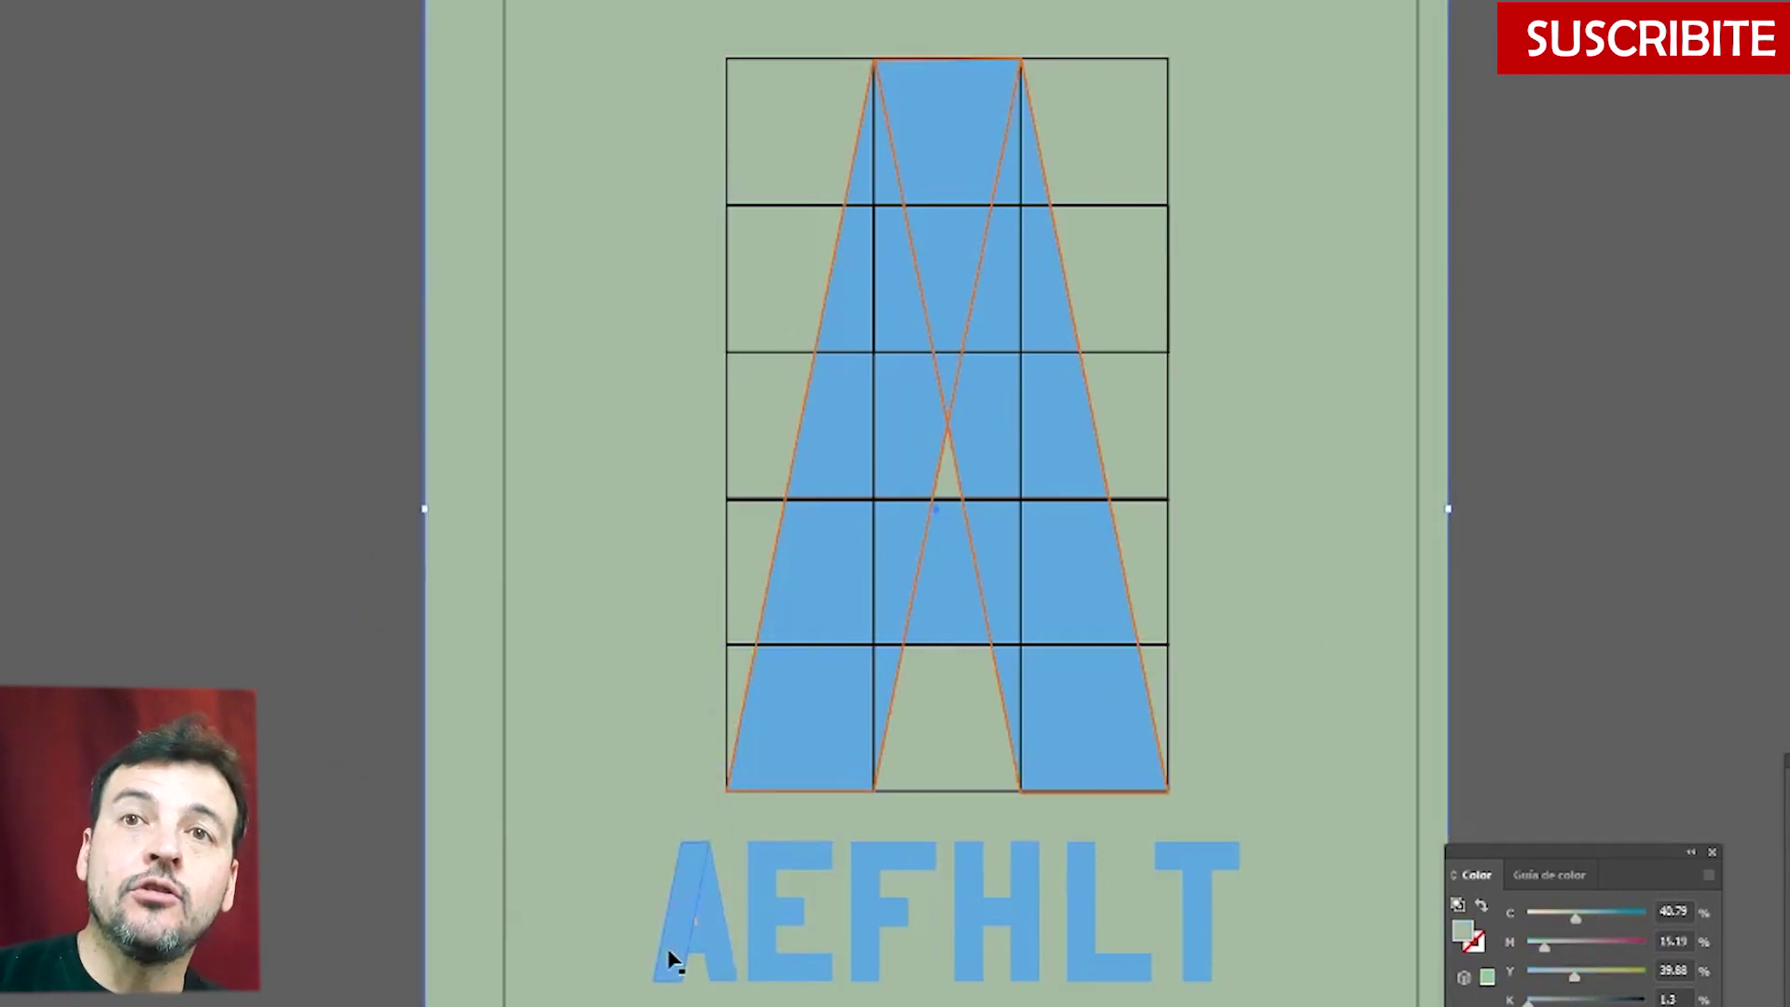
drag(725, 949, 563, 949)
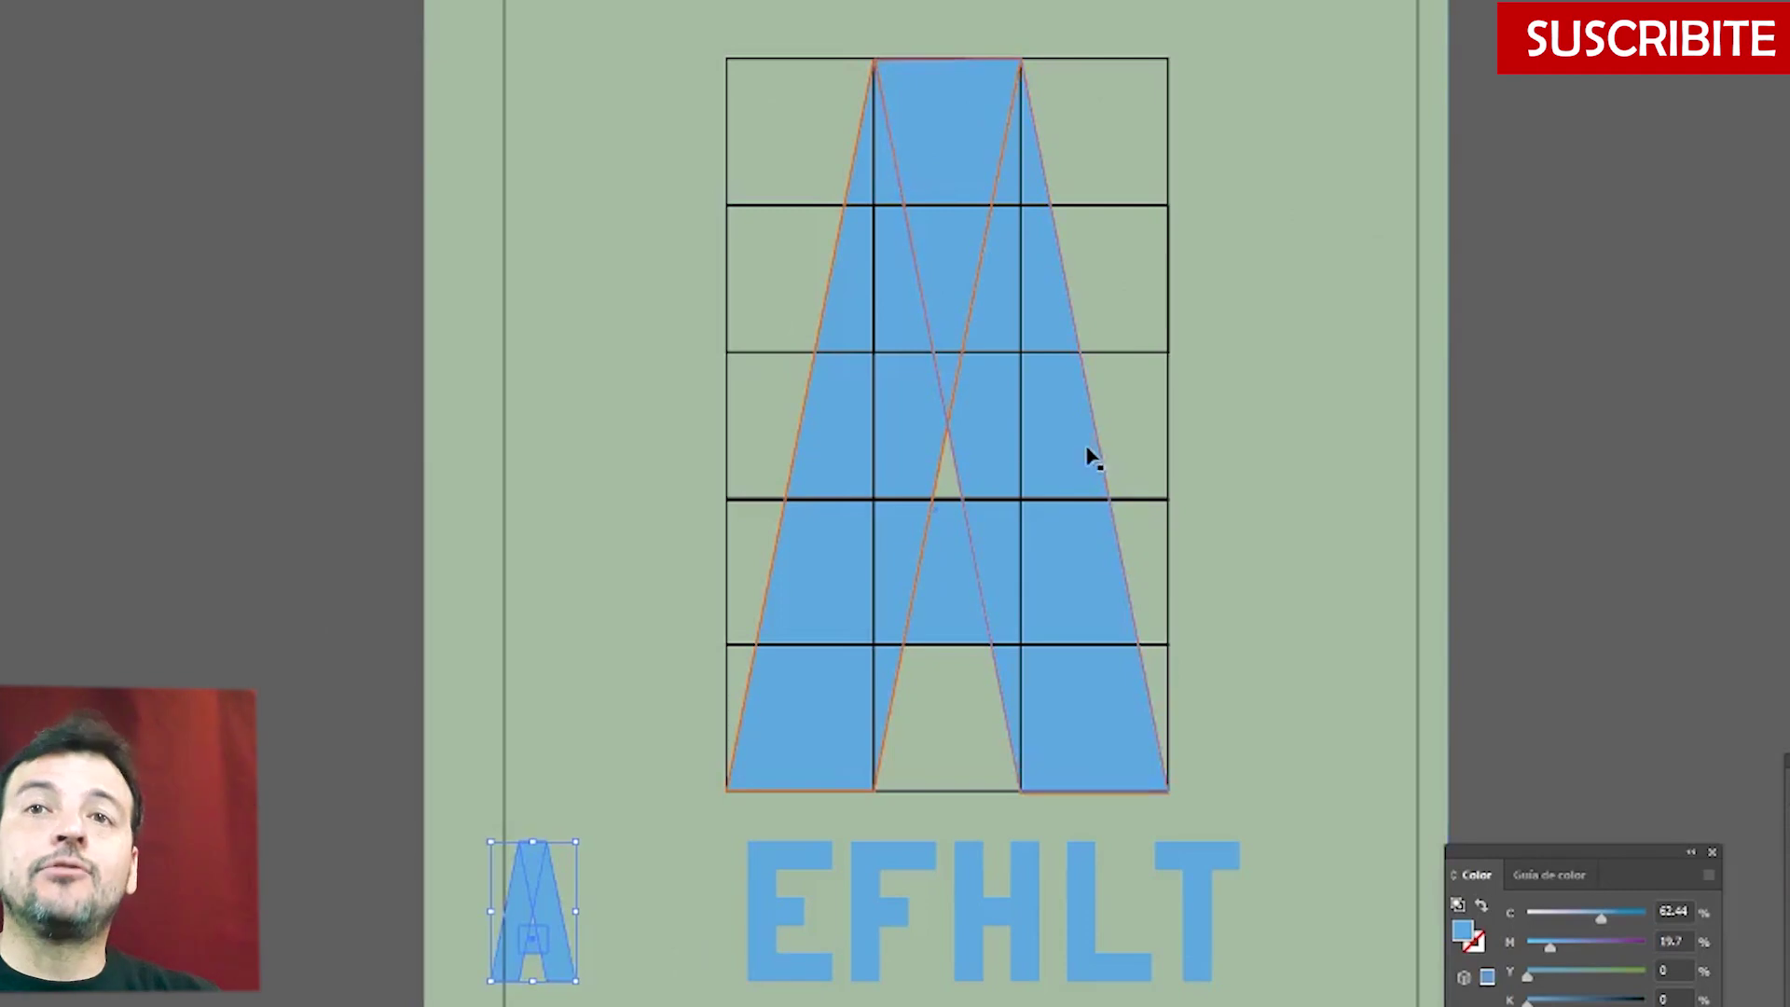
- Move the large A off the grid and draw a light blue diagonal bar from the top-left cell to the bottom-right cell
drag(1090, 457, 1463, 450)
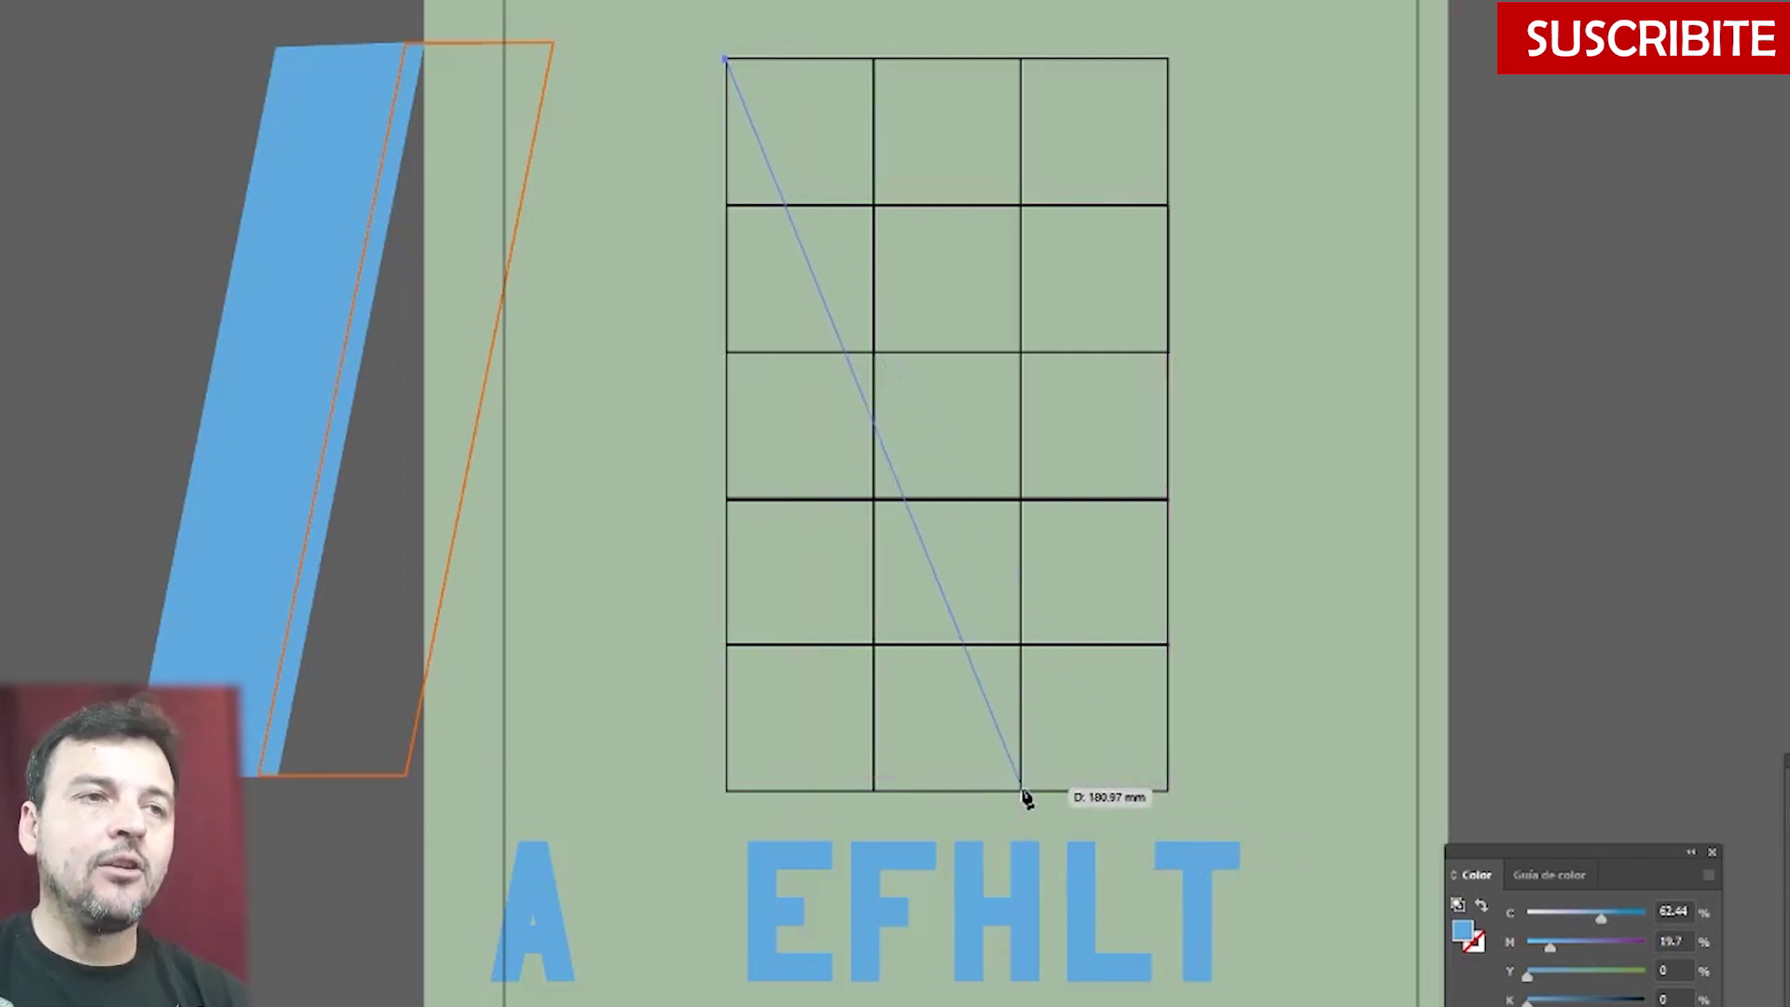
click(1170, 791)
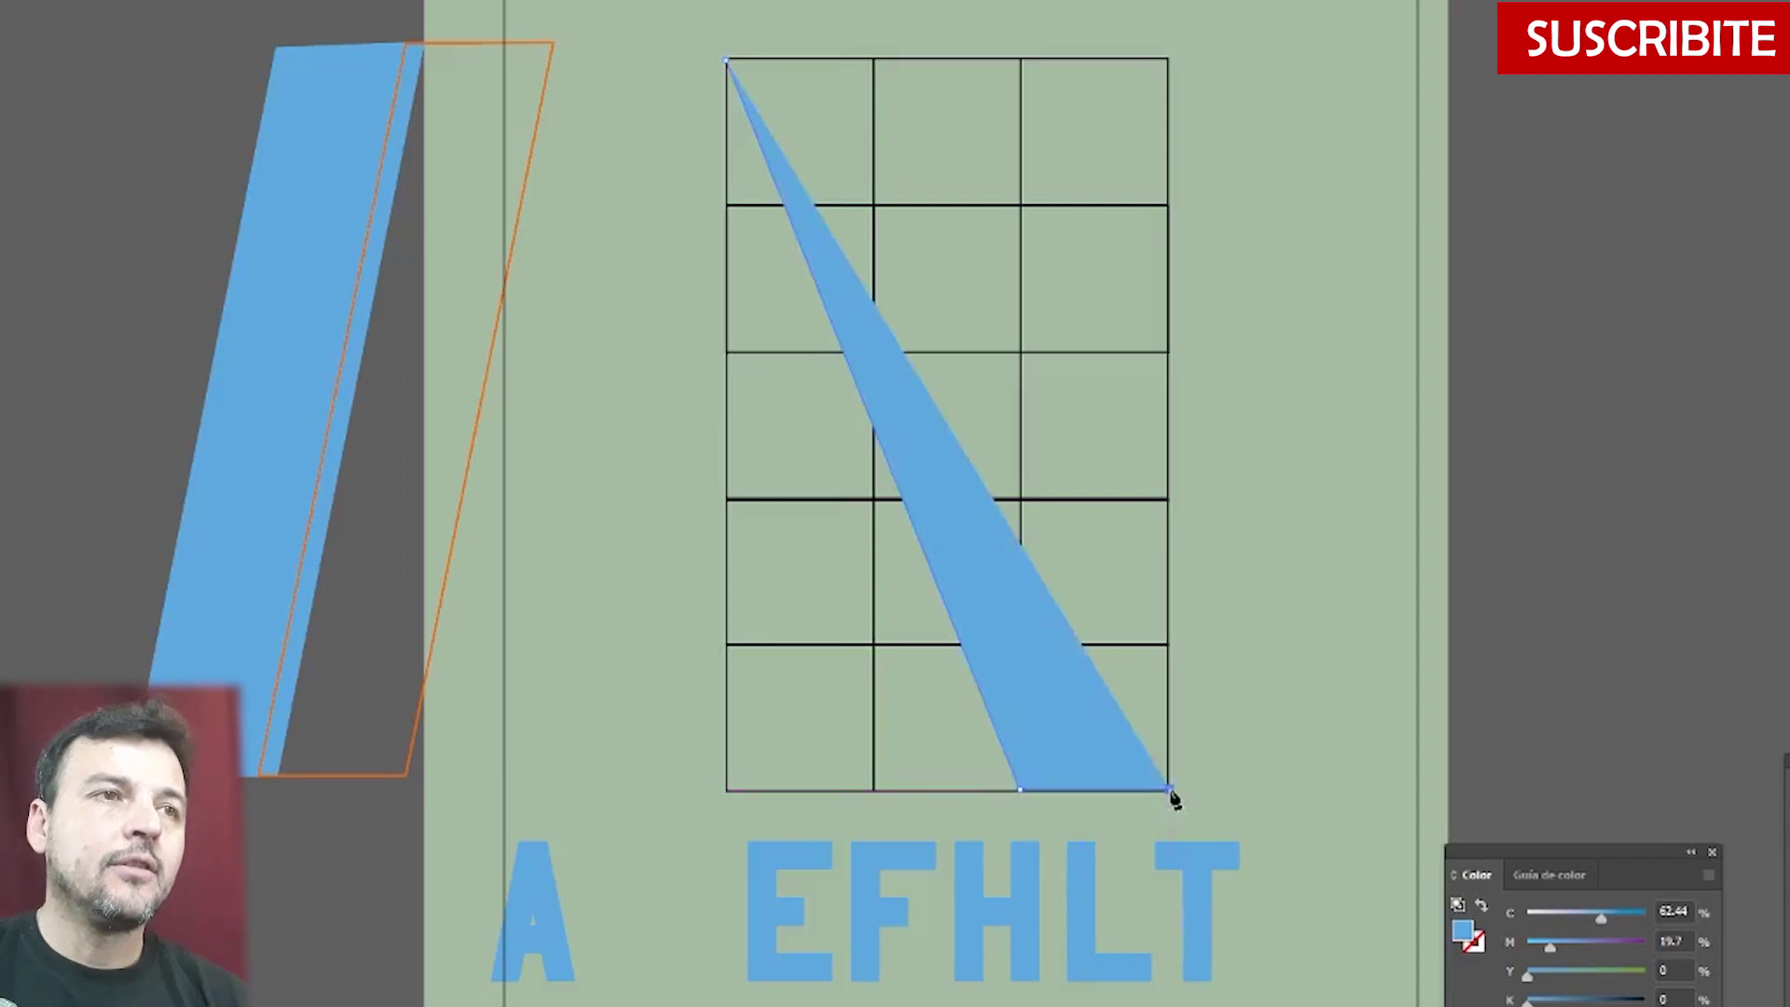
click(874, 62)
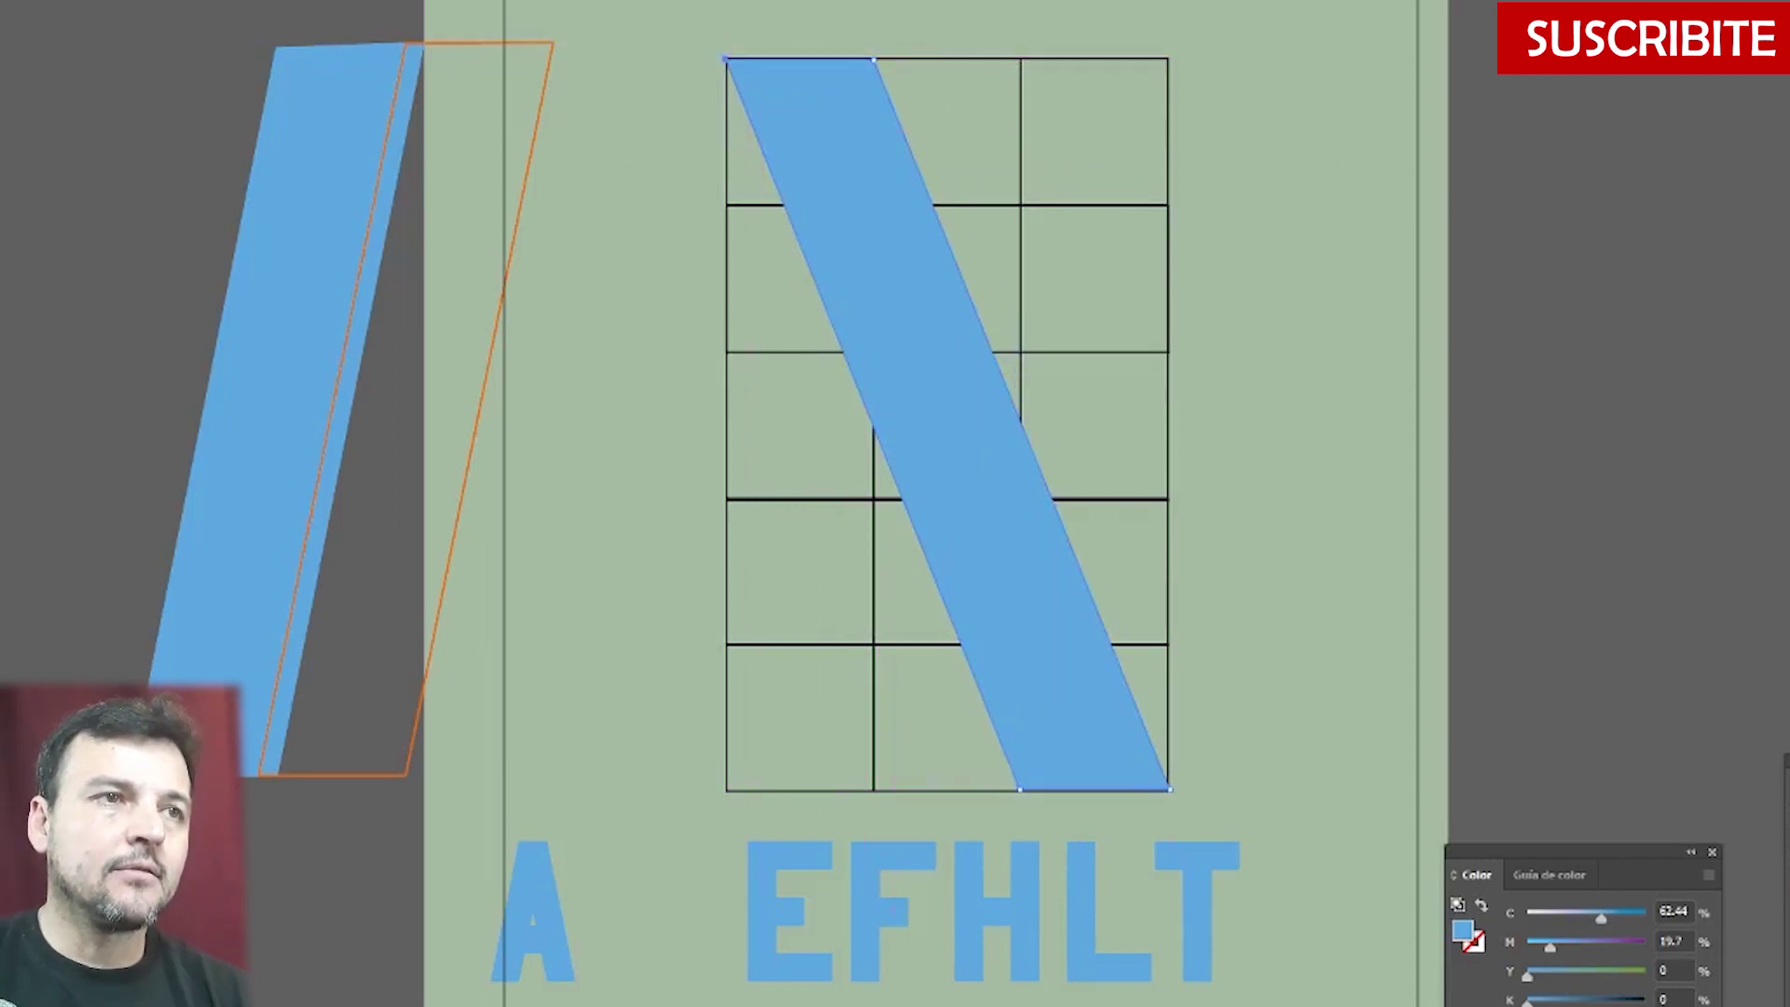
key(v)
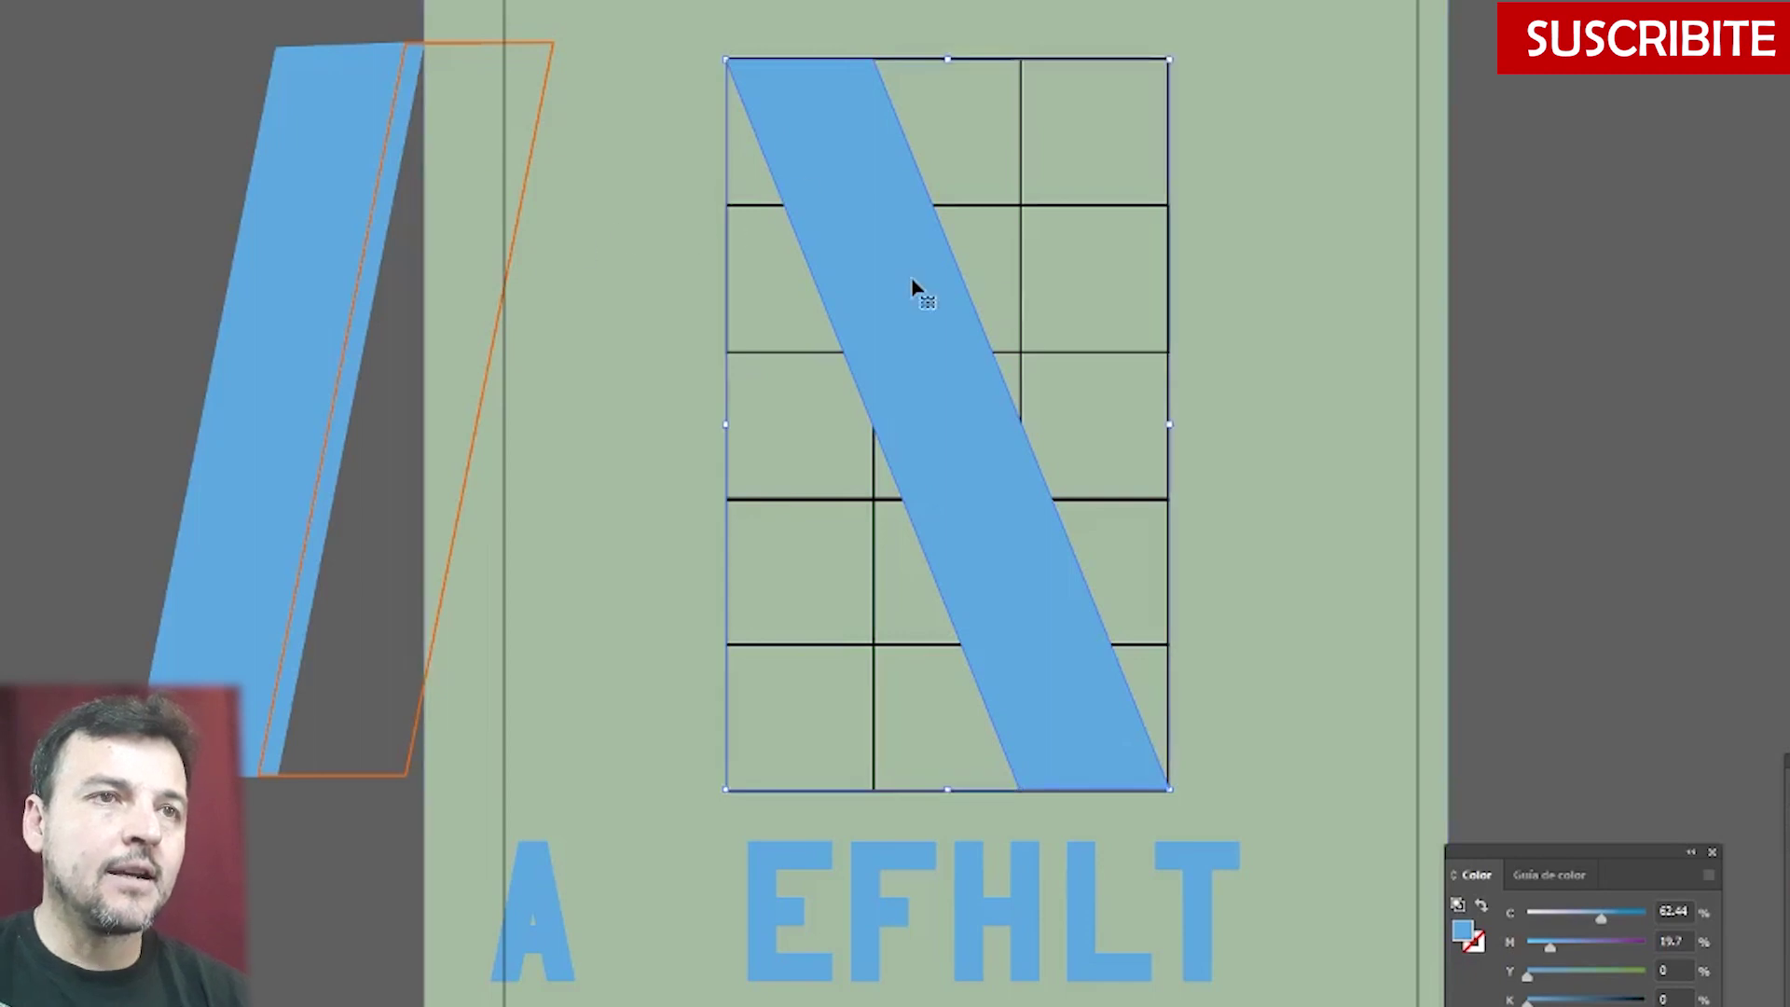
- Duplicate the diagonal bar exactly over the original and give the copy the orange outline style without a fill
key(ctrl+c)
key(ctrl+v)
drag(716, 297, 809, 175)
key(Down)
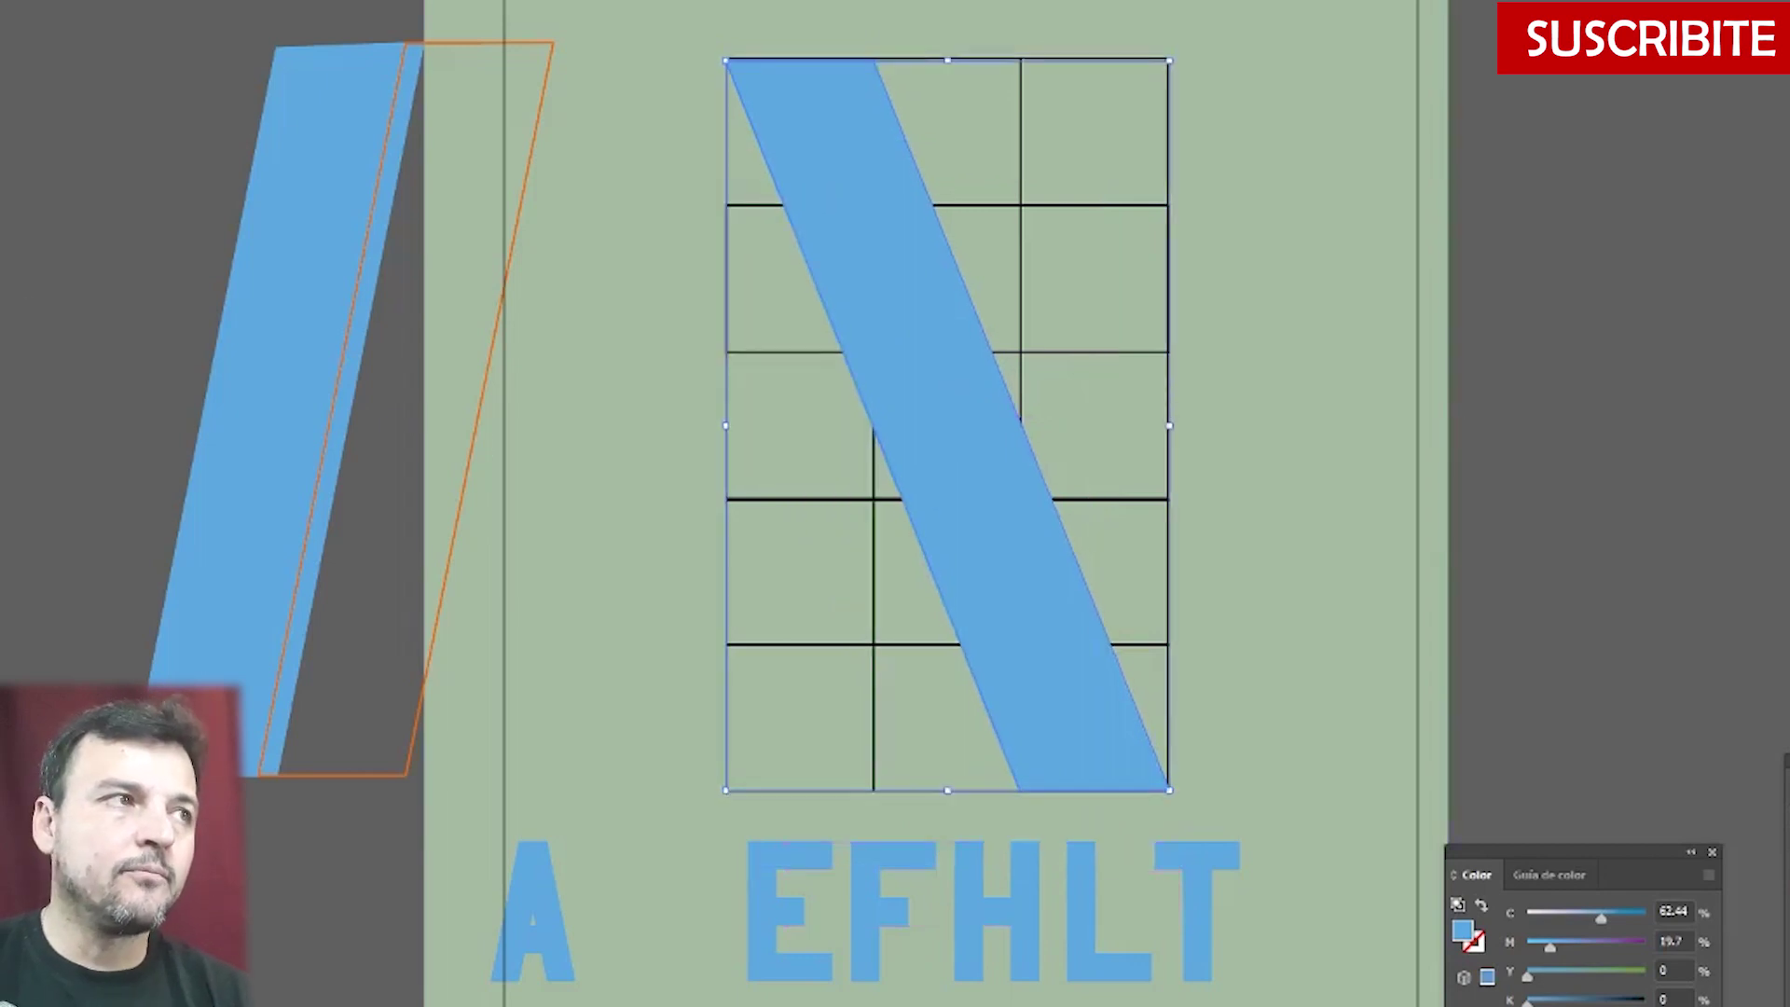
key(i)
click(377, 764)
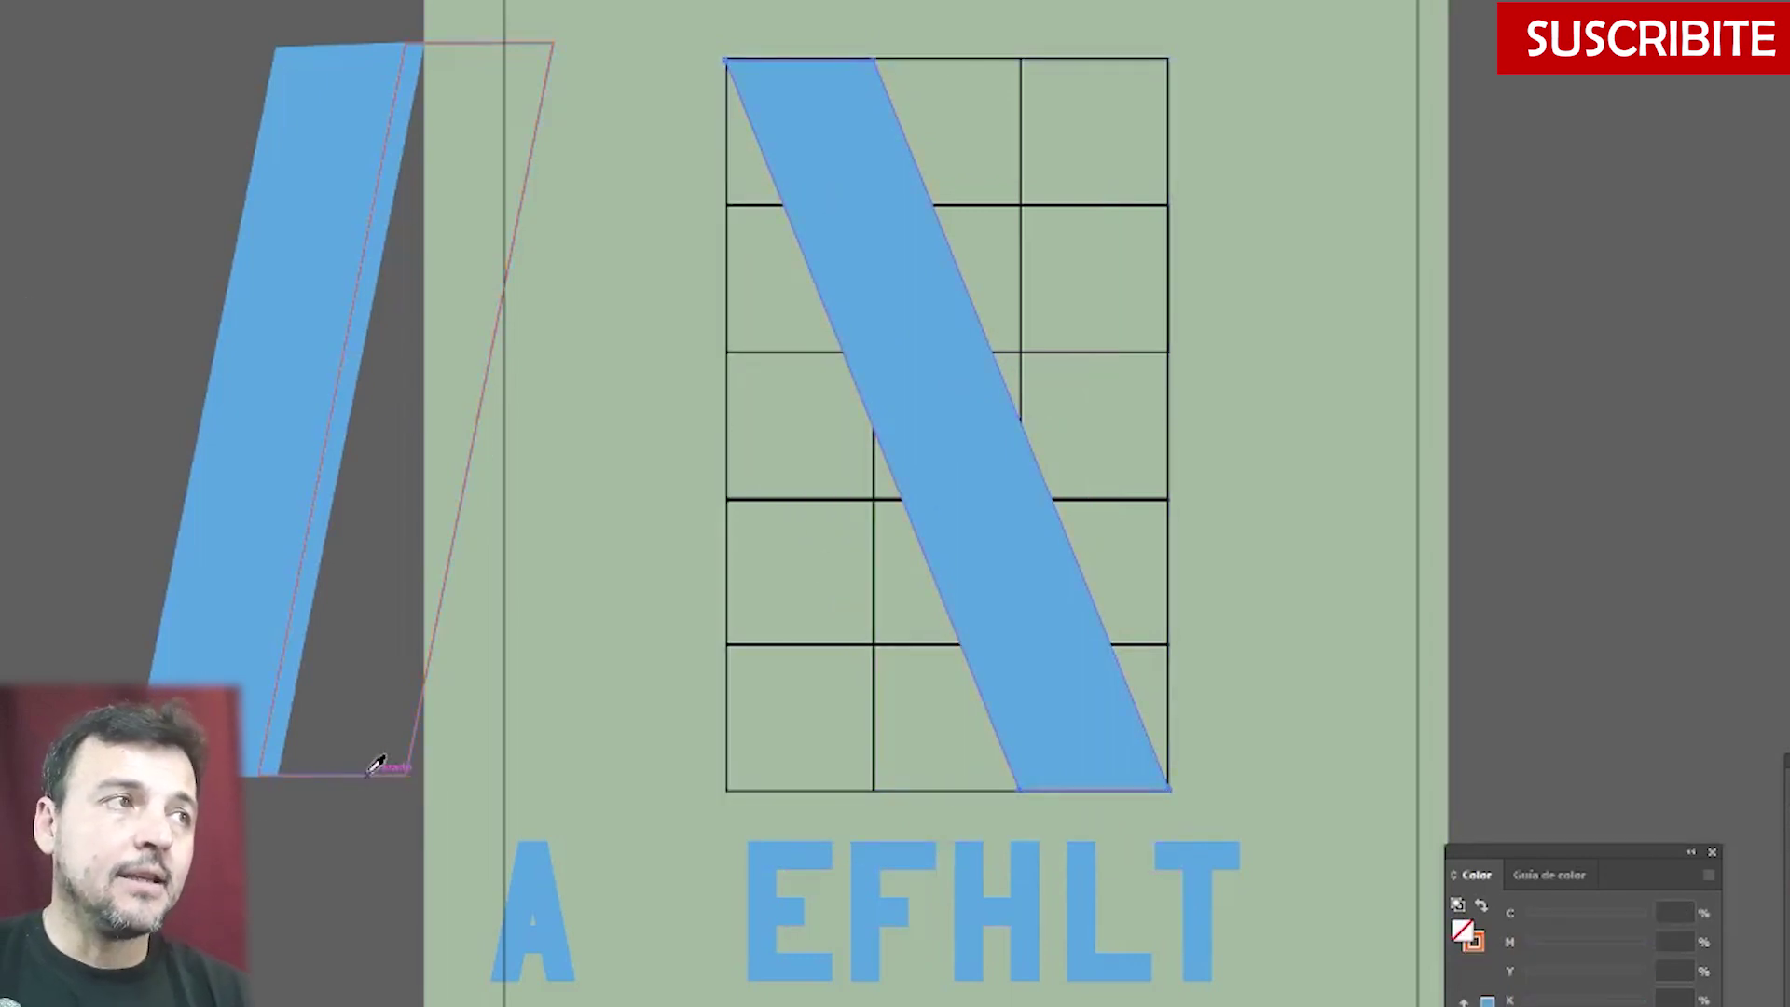
click(812, 186)
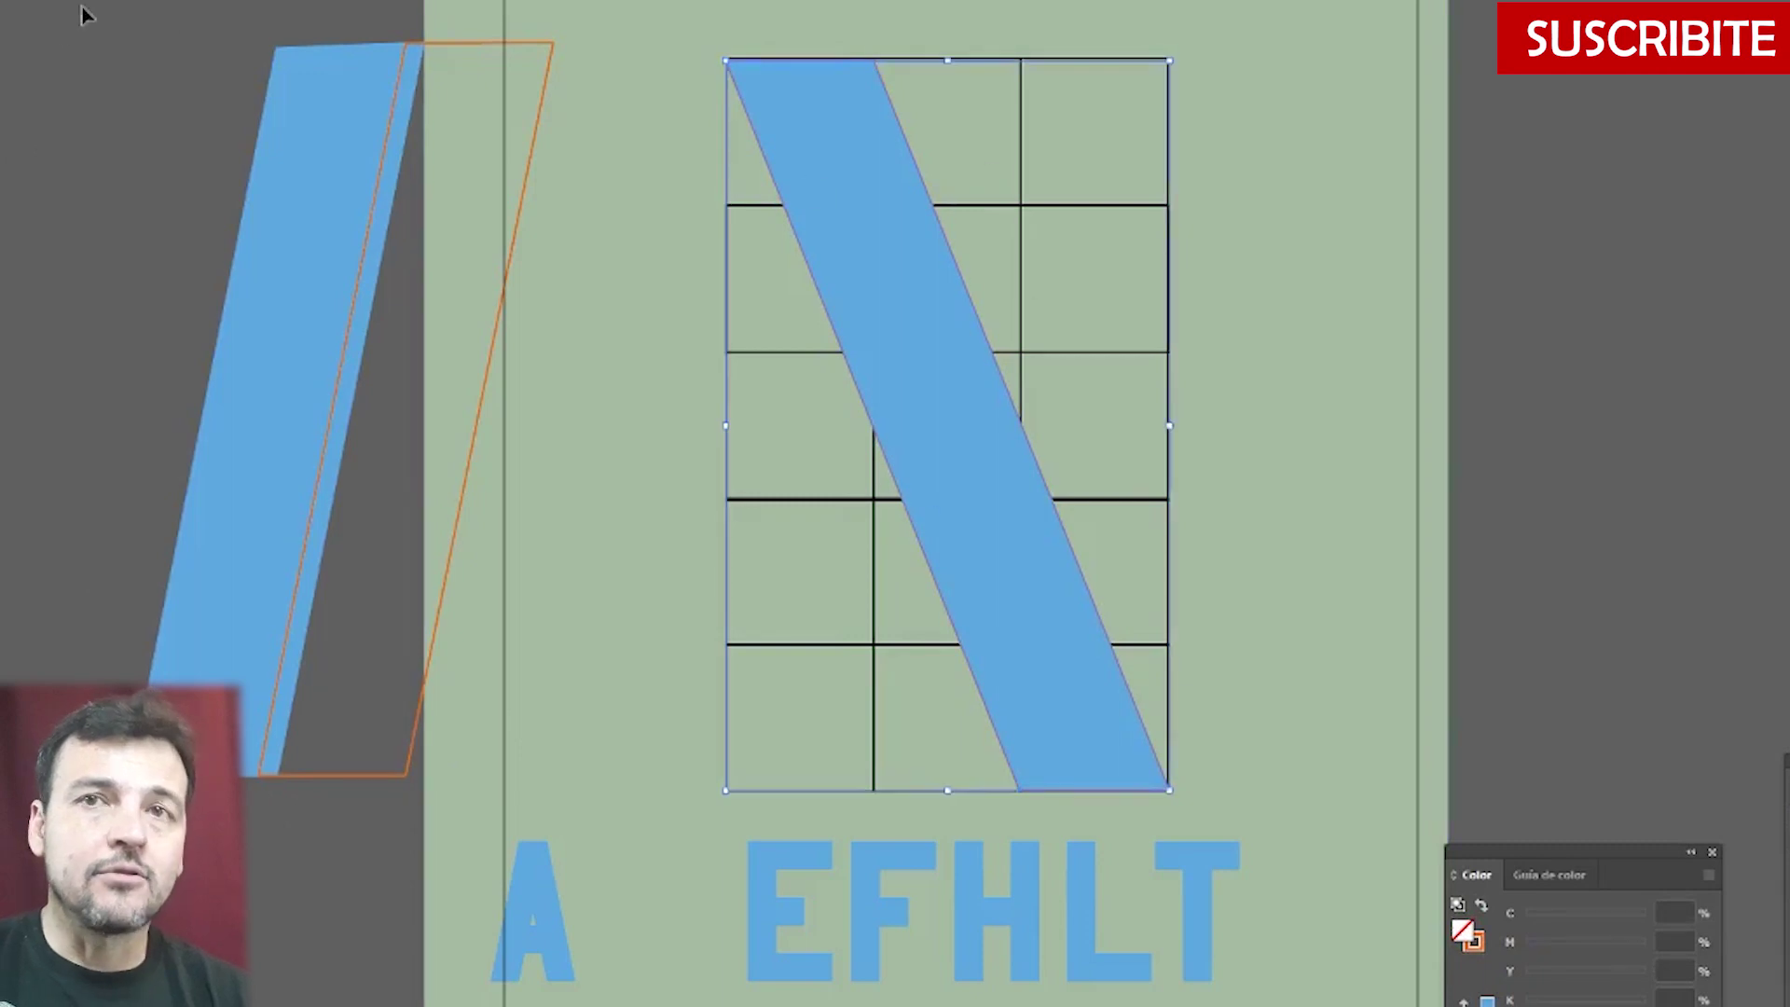
key(ctrl+shift+a)
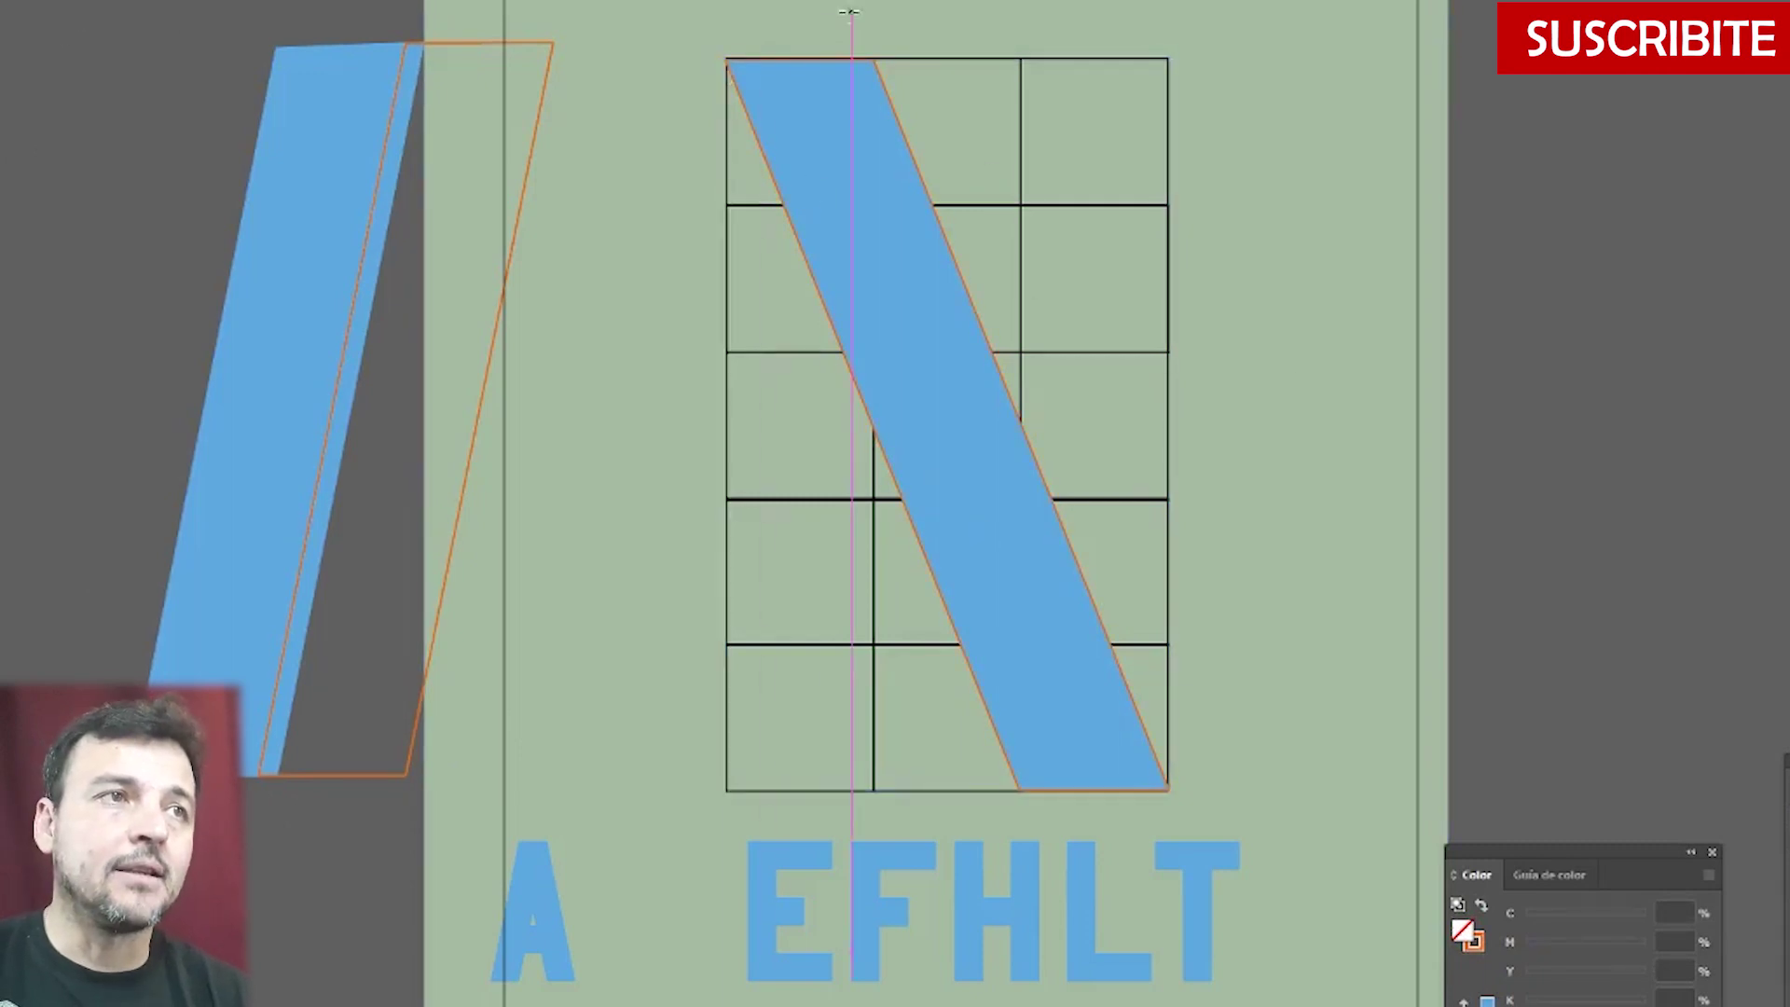
- Draw orange-outlined rectangles over the grid's first and third columns as the N's stems, and fill the third-column stem light blue
drag(725, 60, 874, 789)
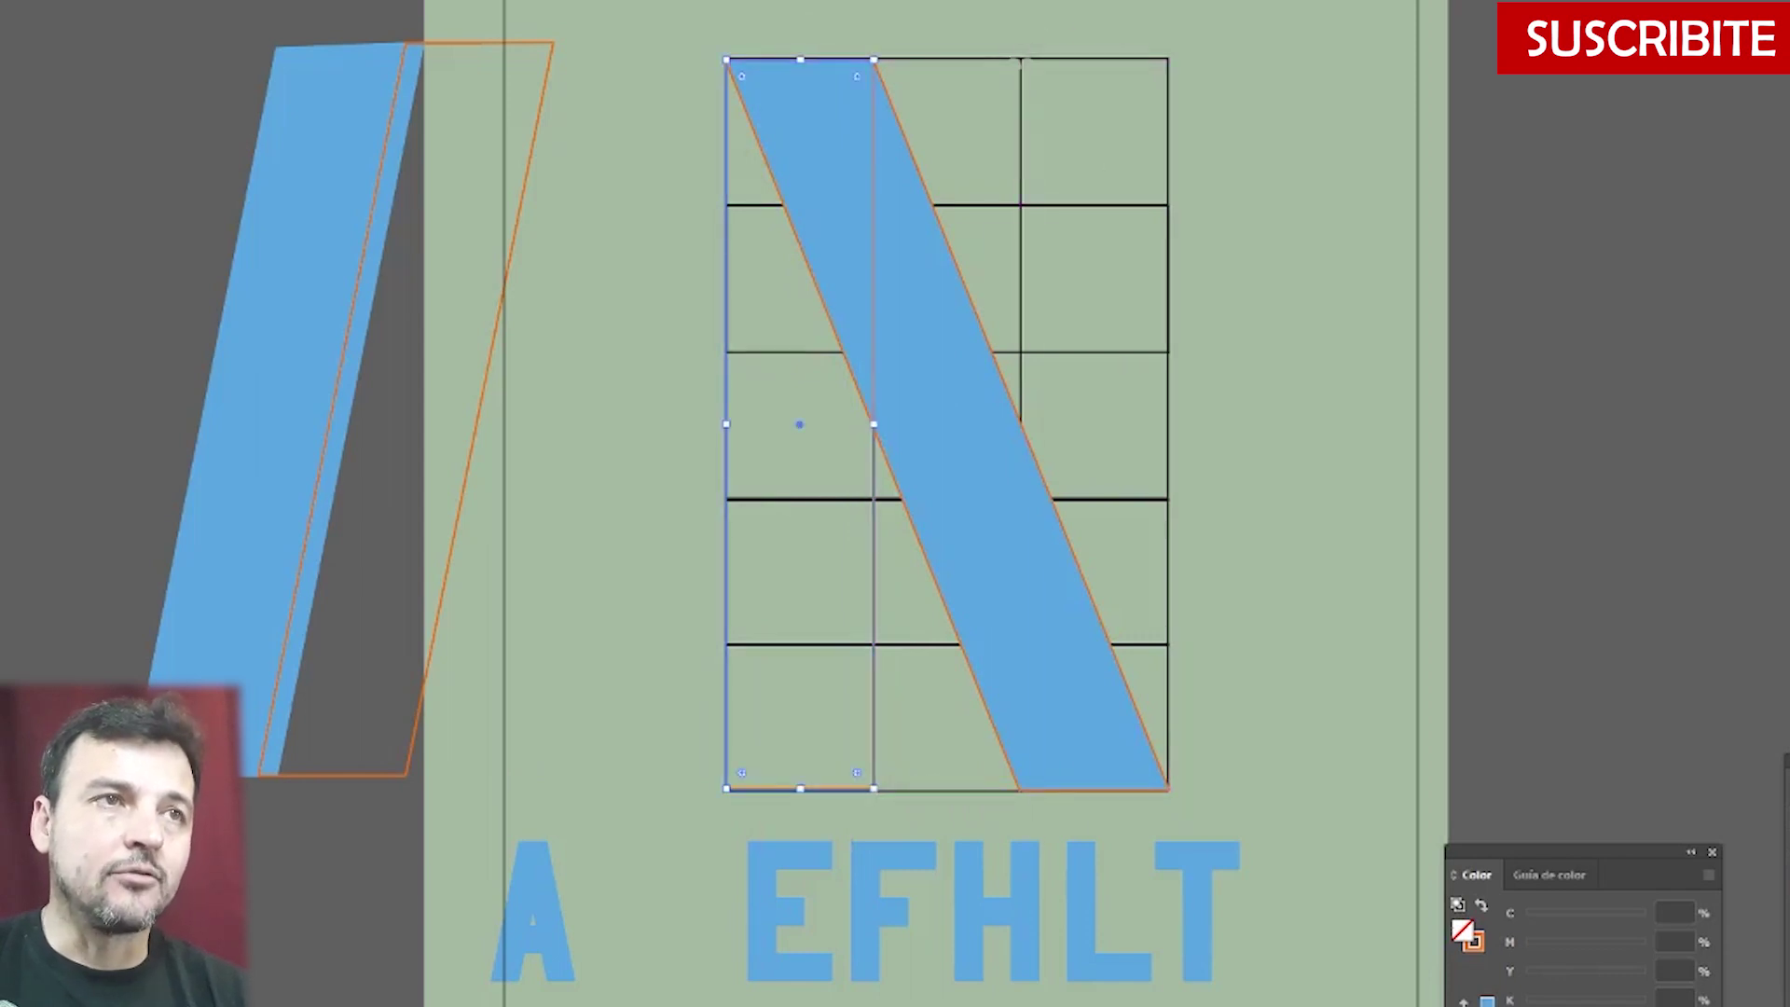
drag(1020, 59, 1168, 793)
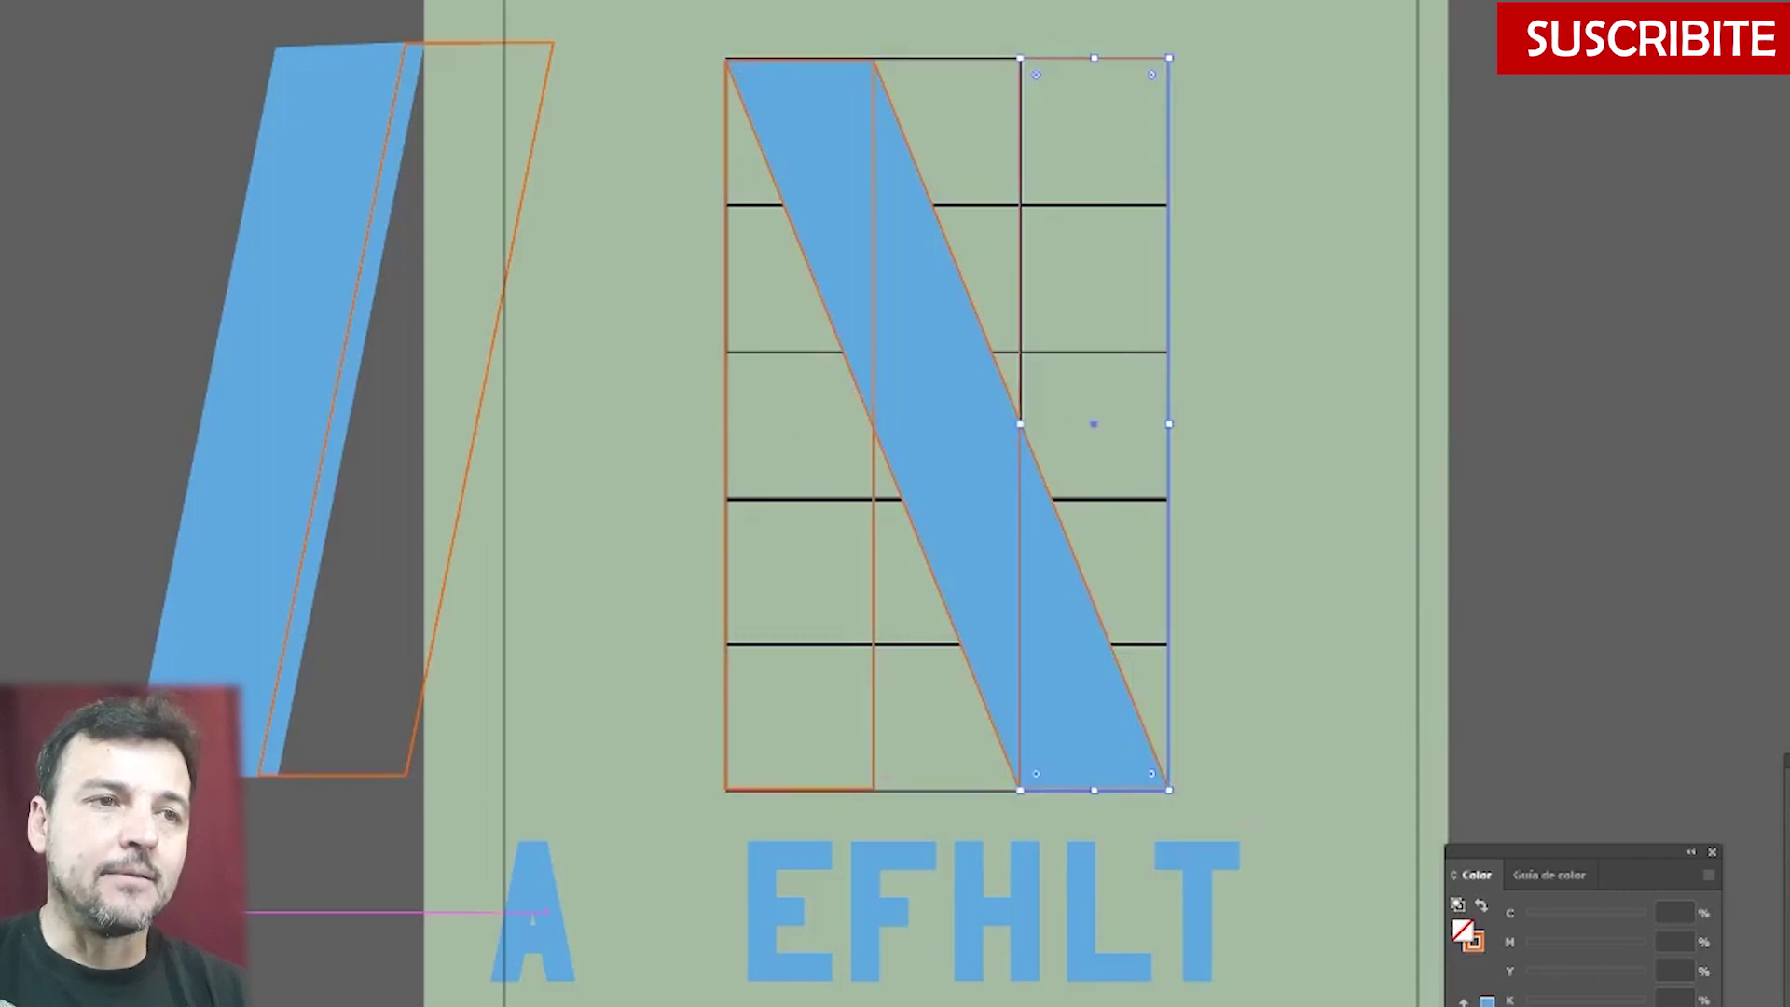
click(304, 285)
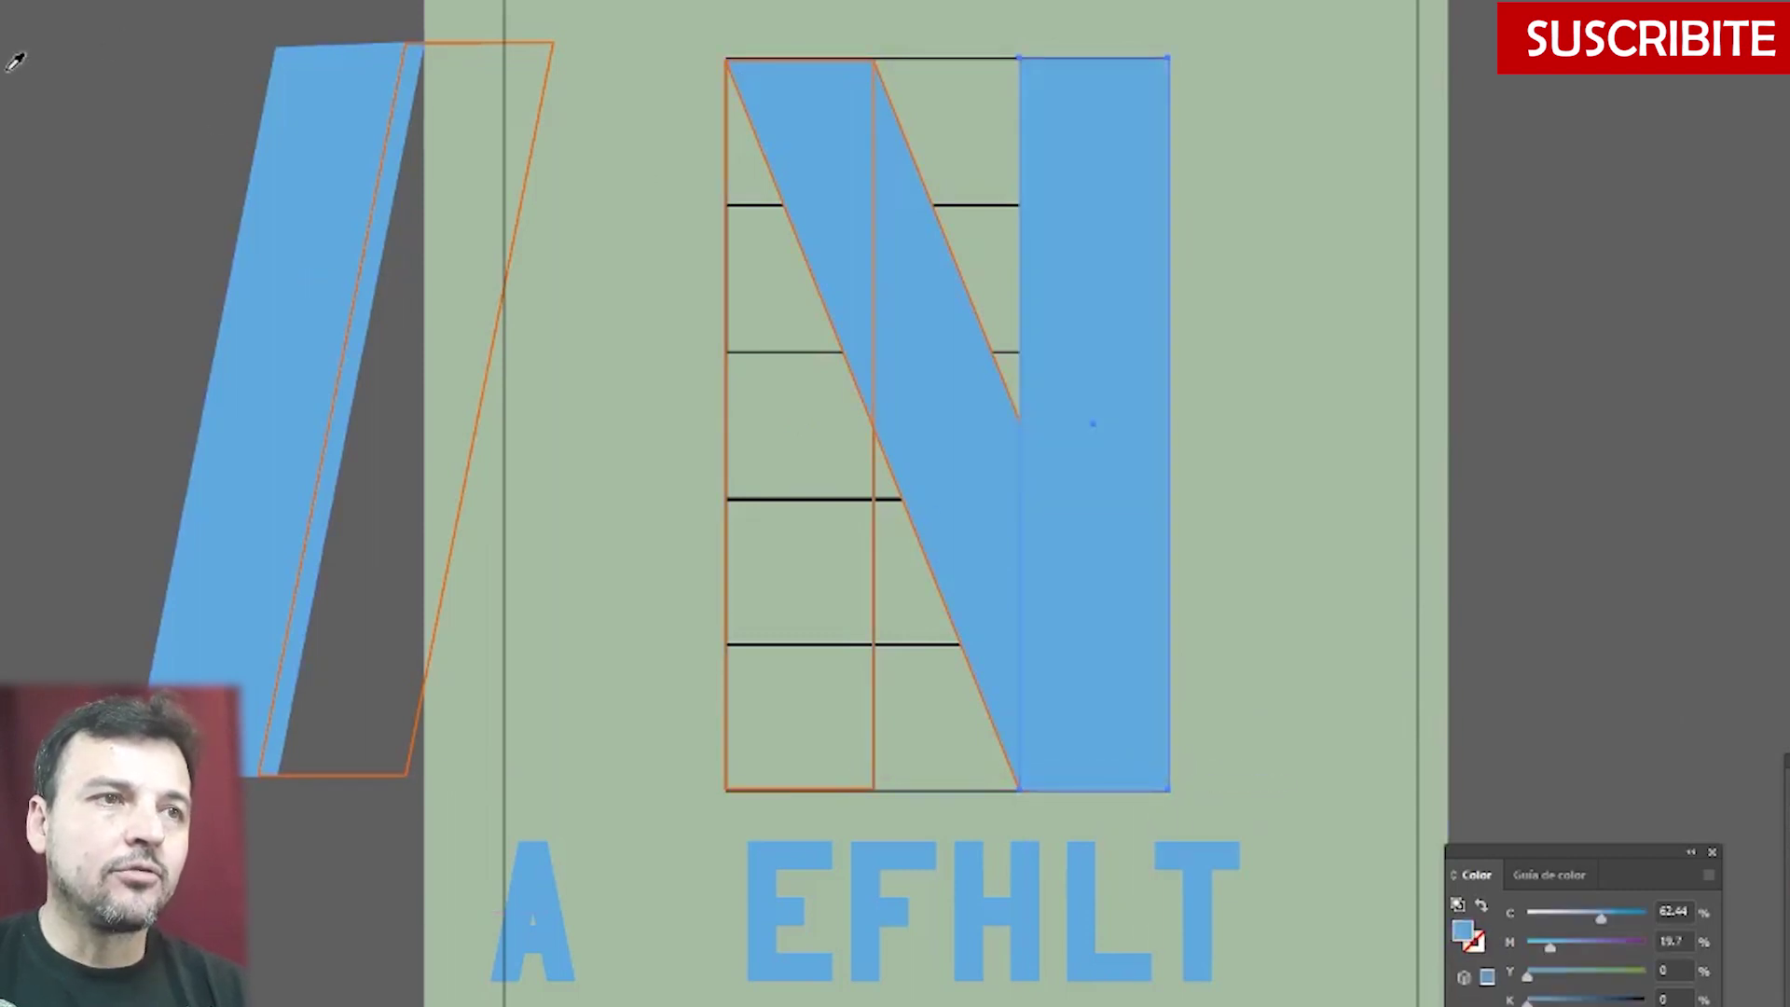
- Fill the N's first-column stem light blue, and send the N's pieces behind the grid lines but in front of the green background
click(875, 778)
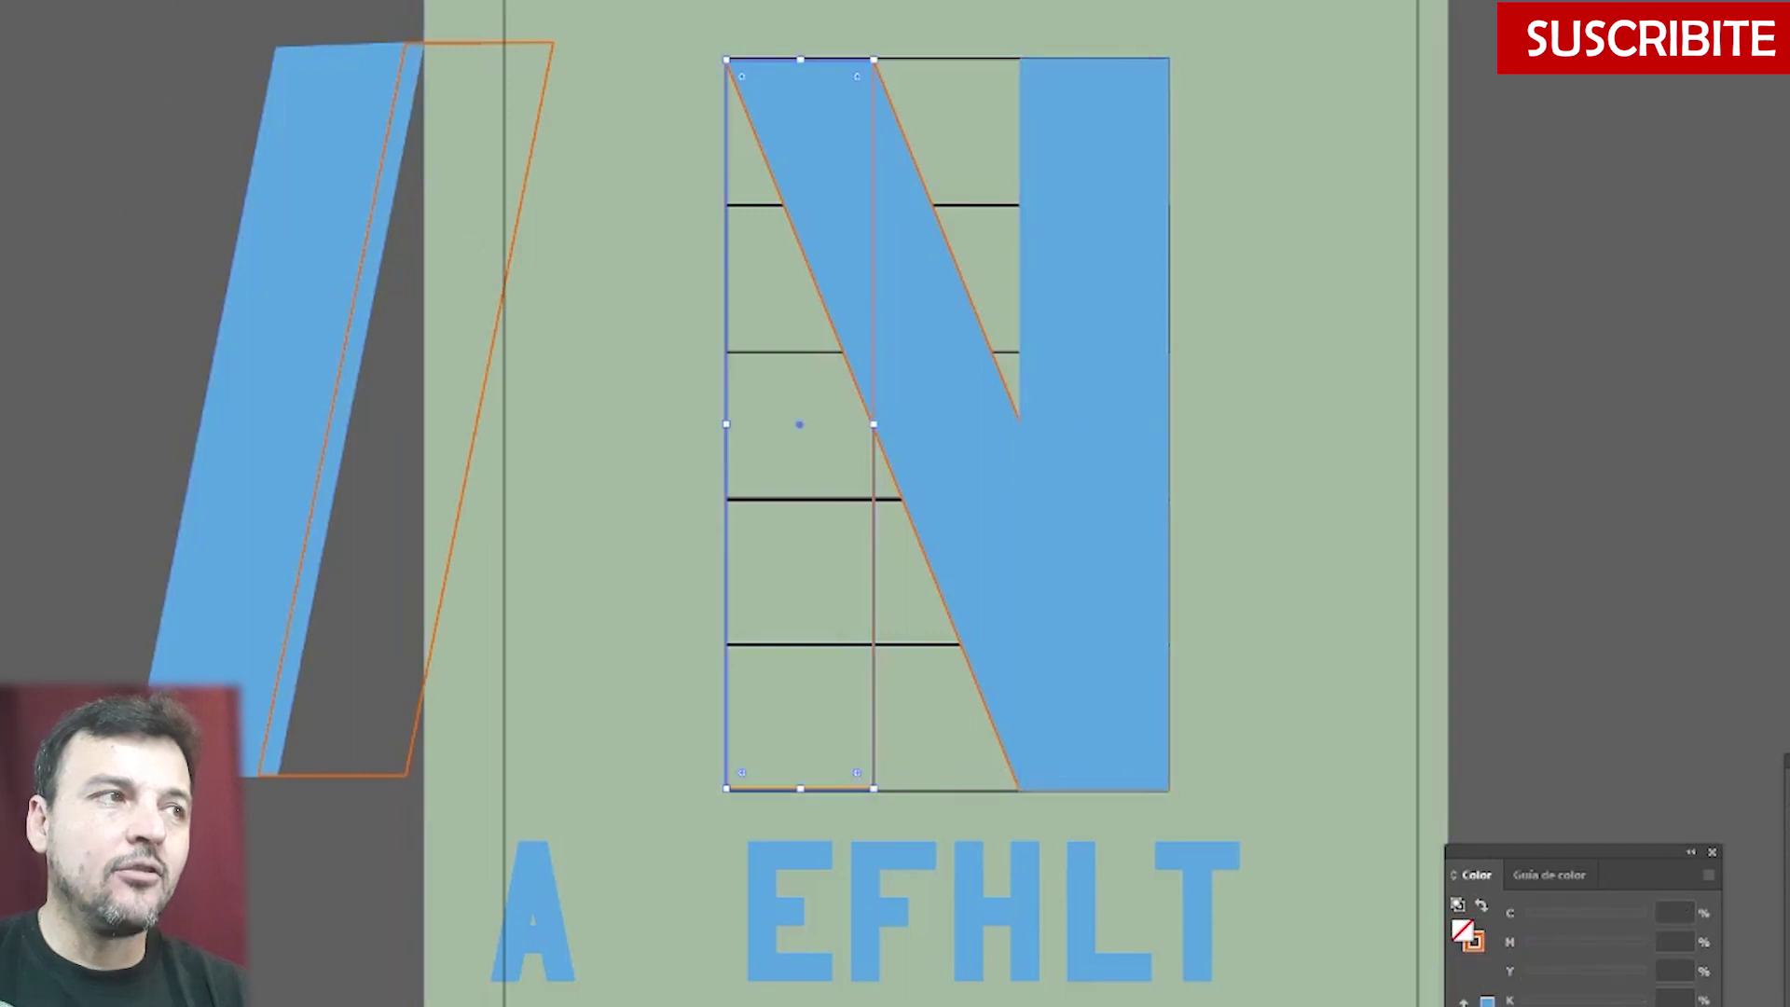
click(266, 42)
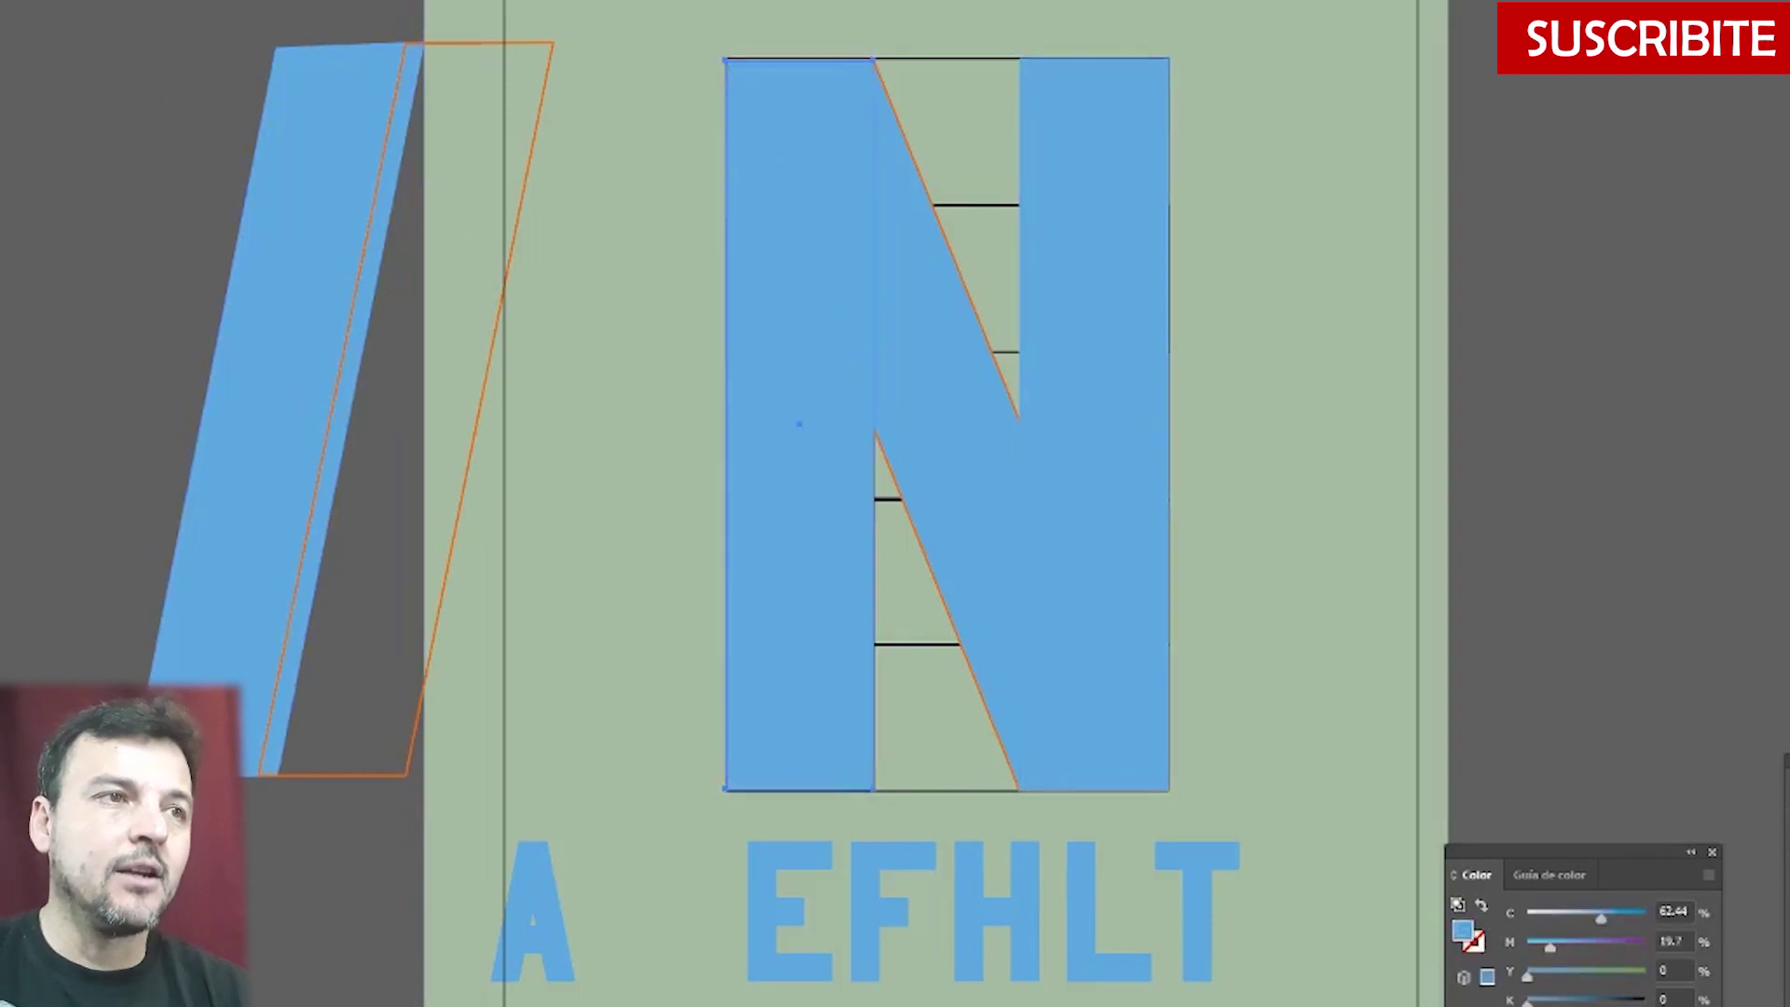
click(1166, 591)
shift+click(951, 463)
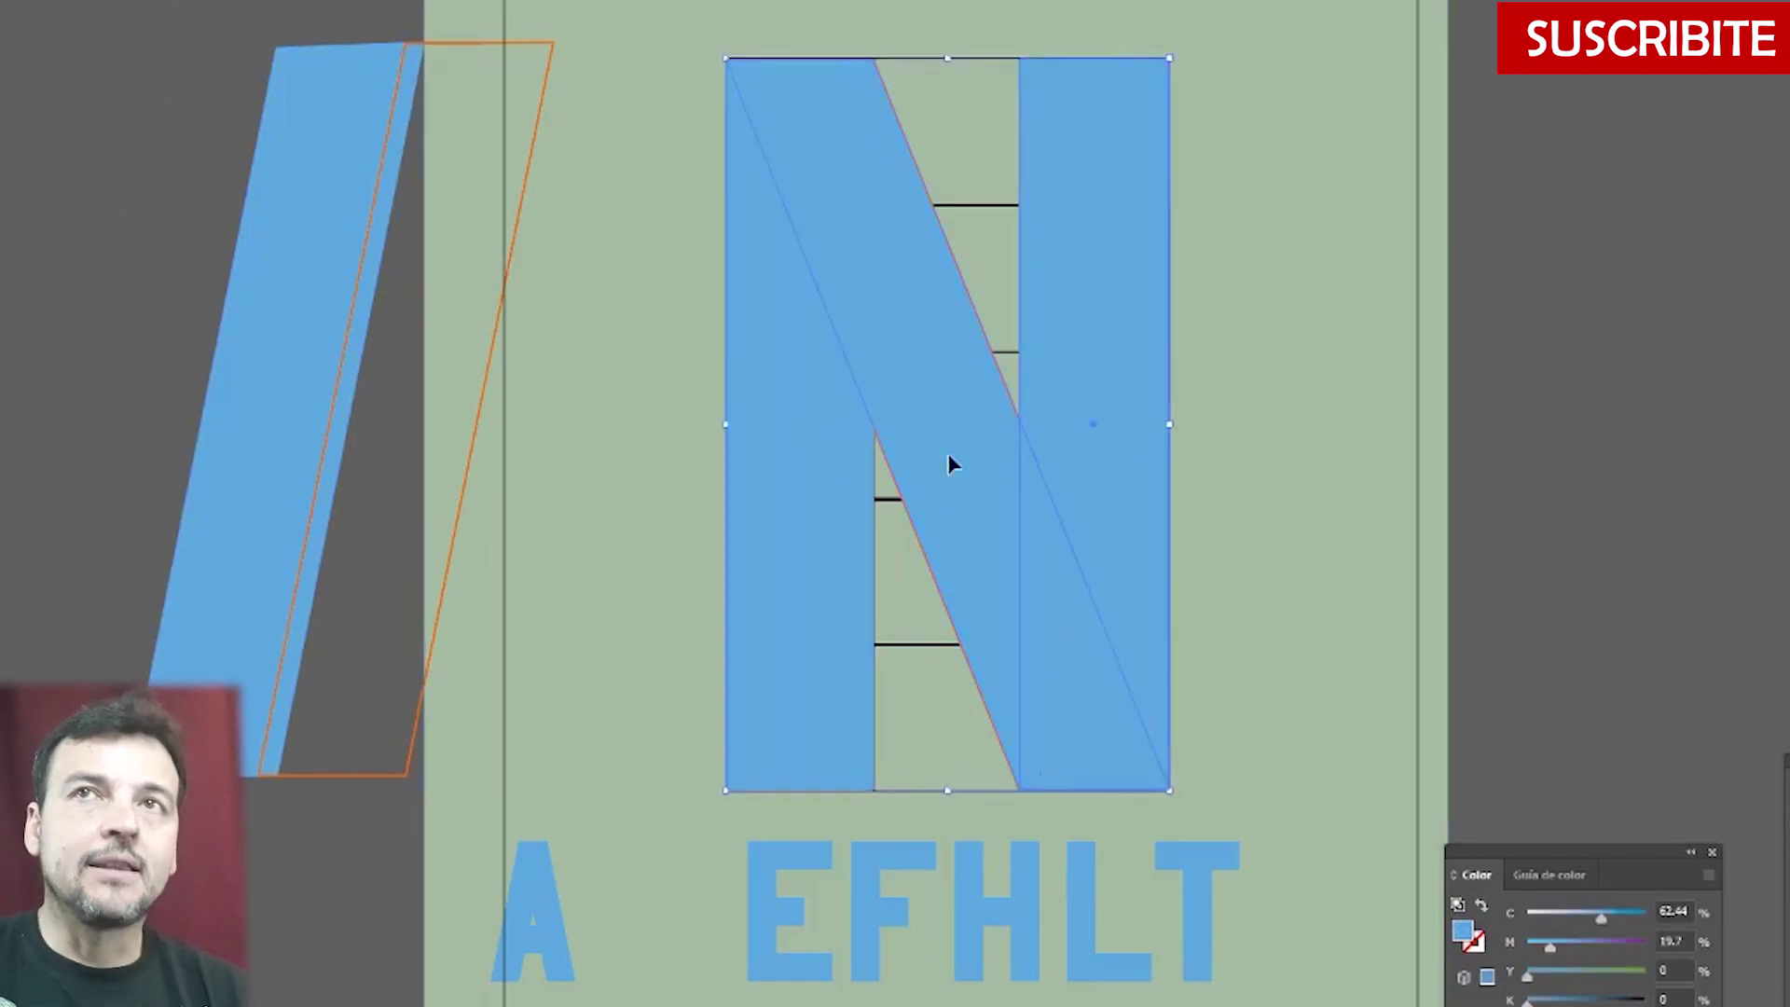
right_click(831, 559)
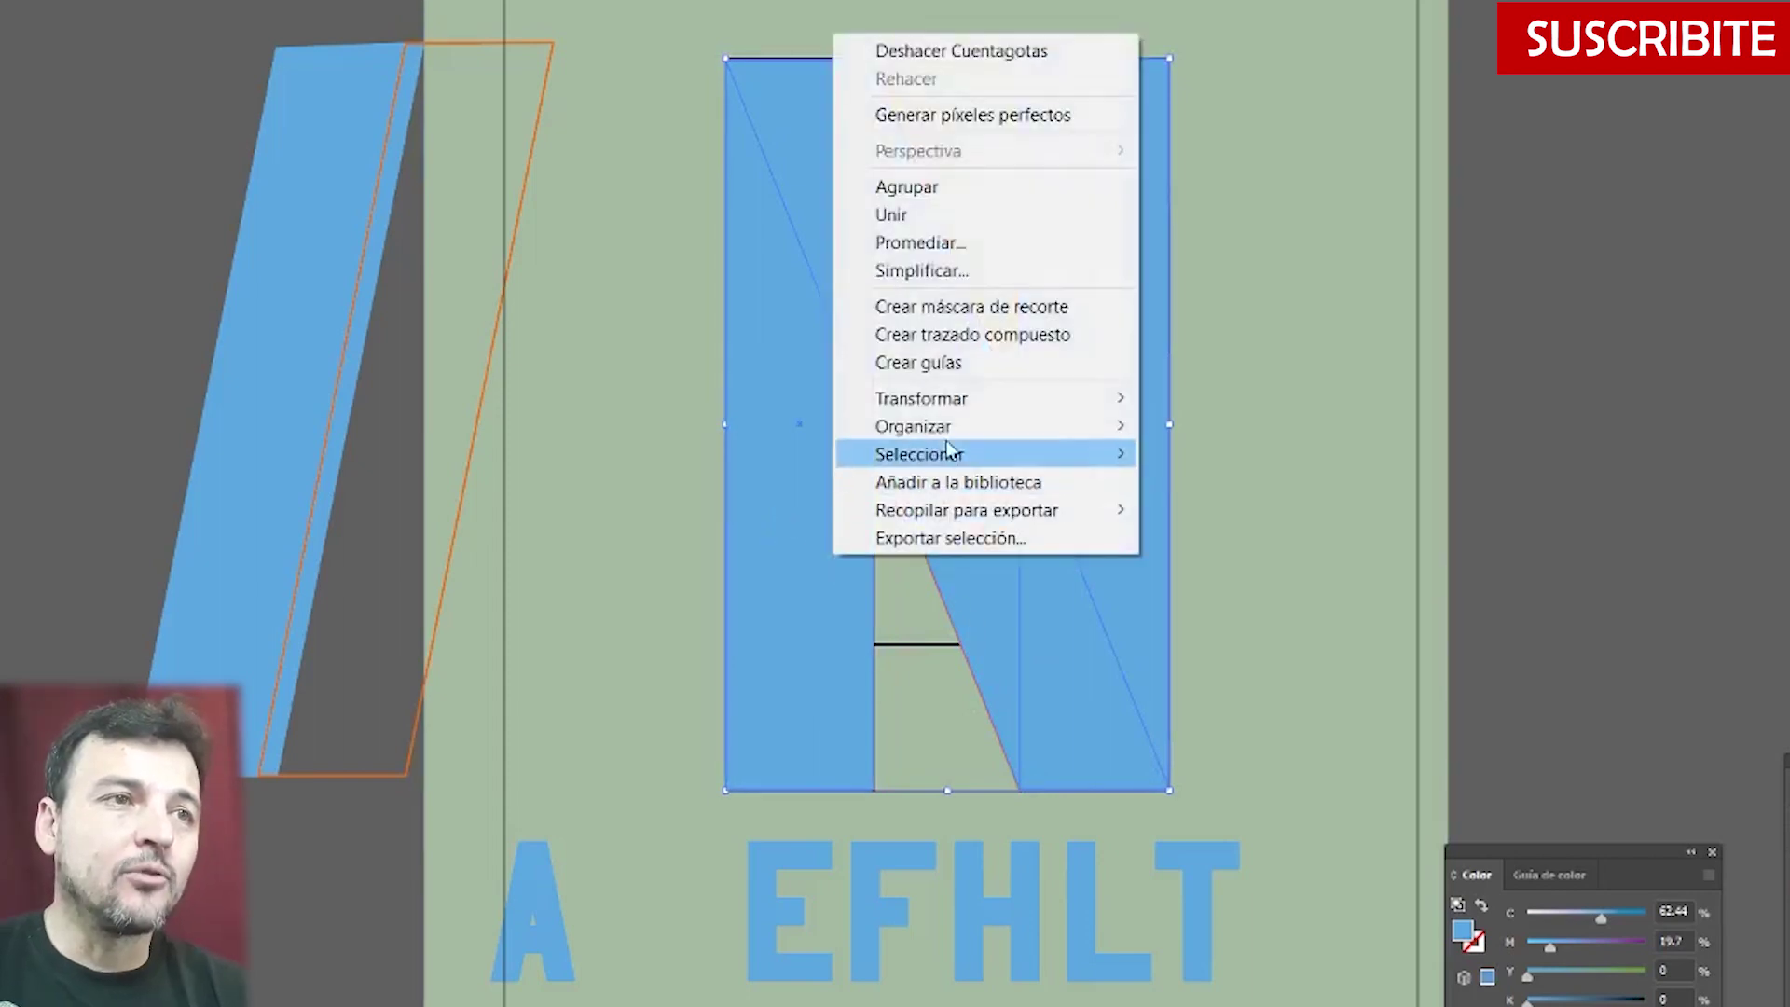
shift+click(621, 536)
right_click(839, 508)
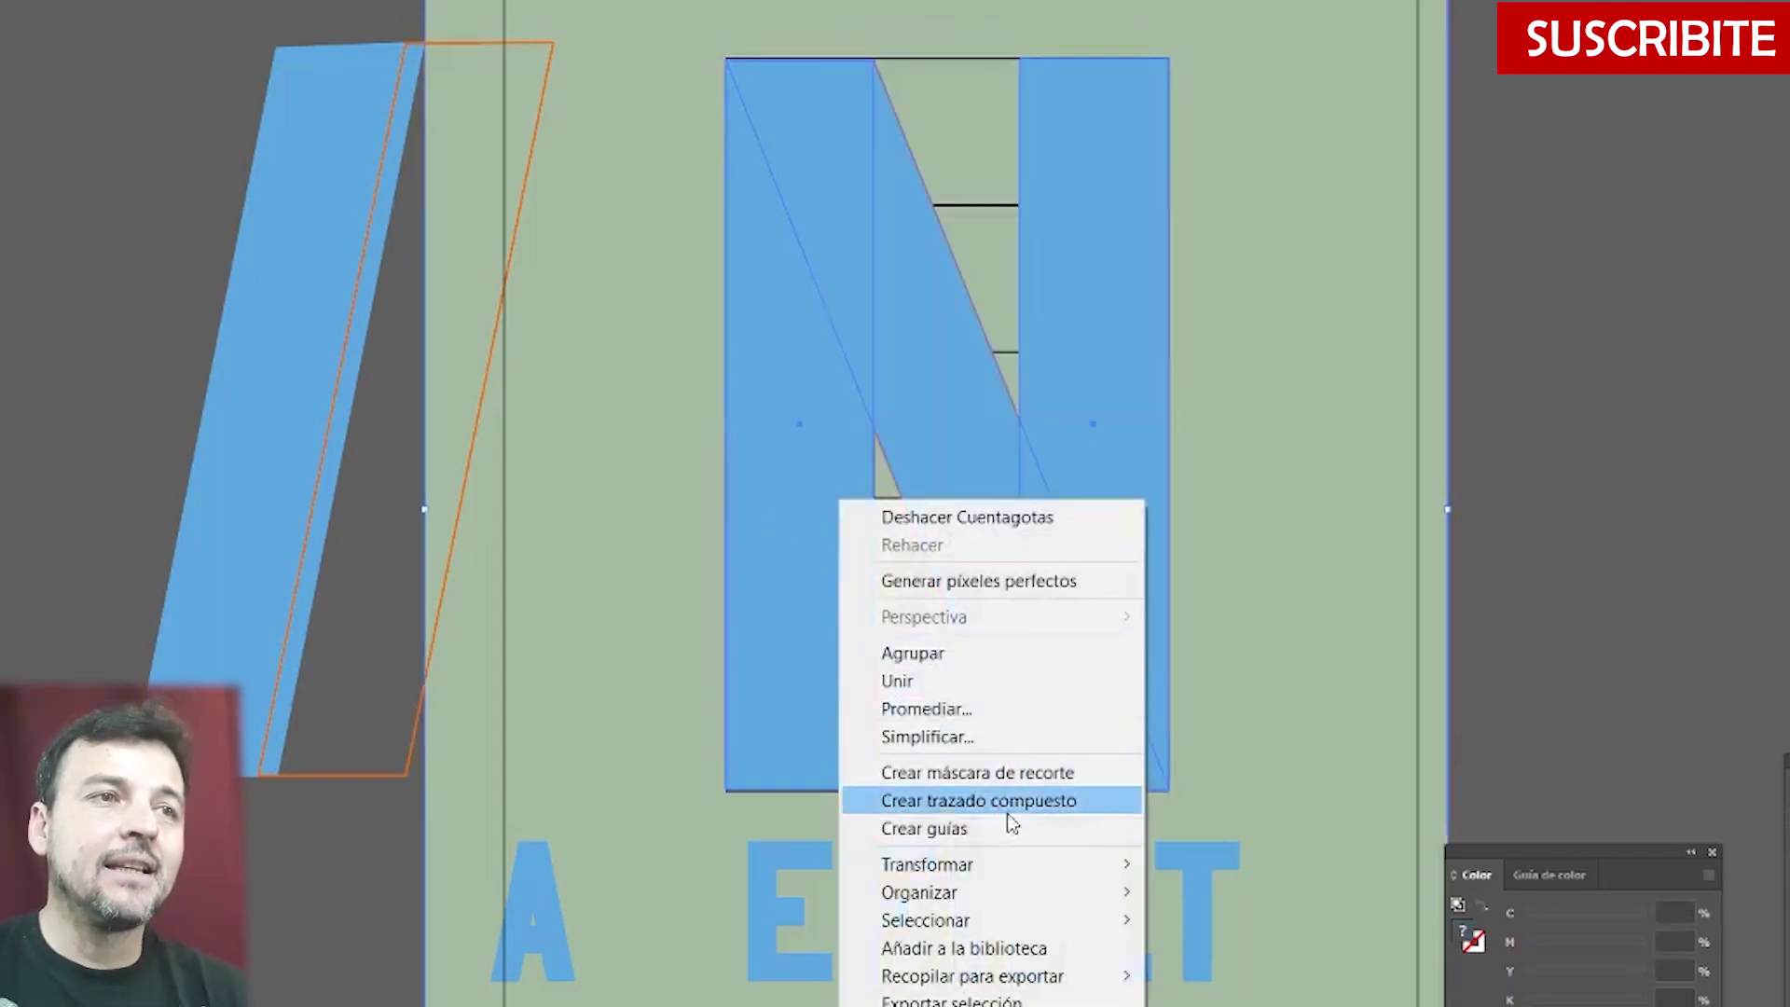
mouse_move(1008, 895)
click(1383, 975)
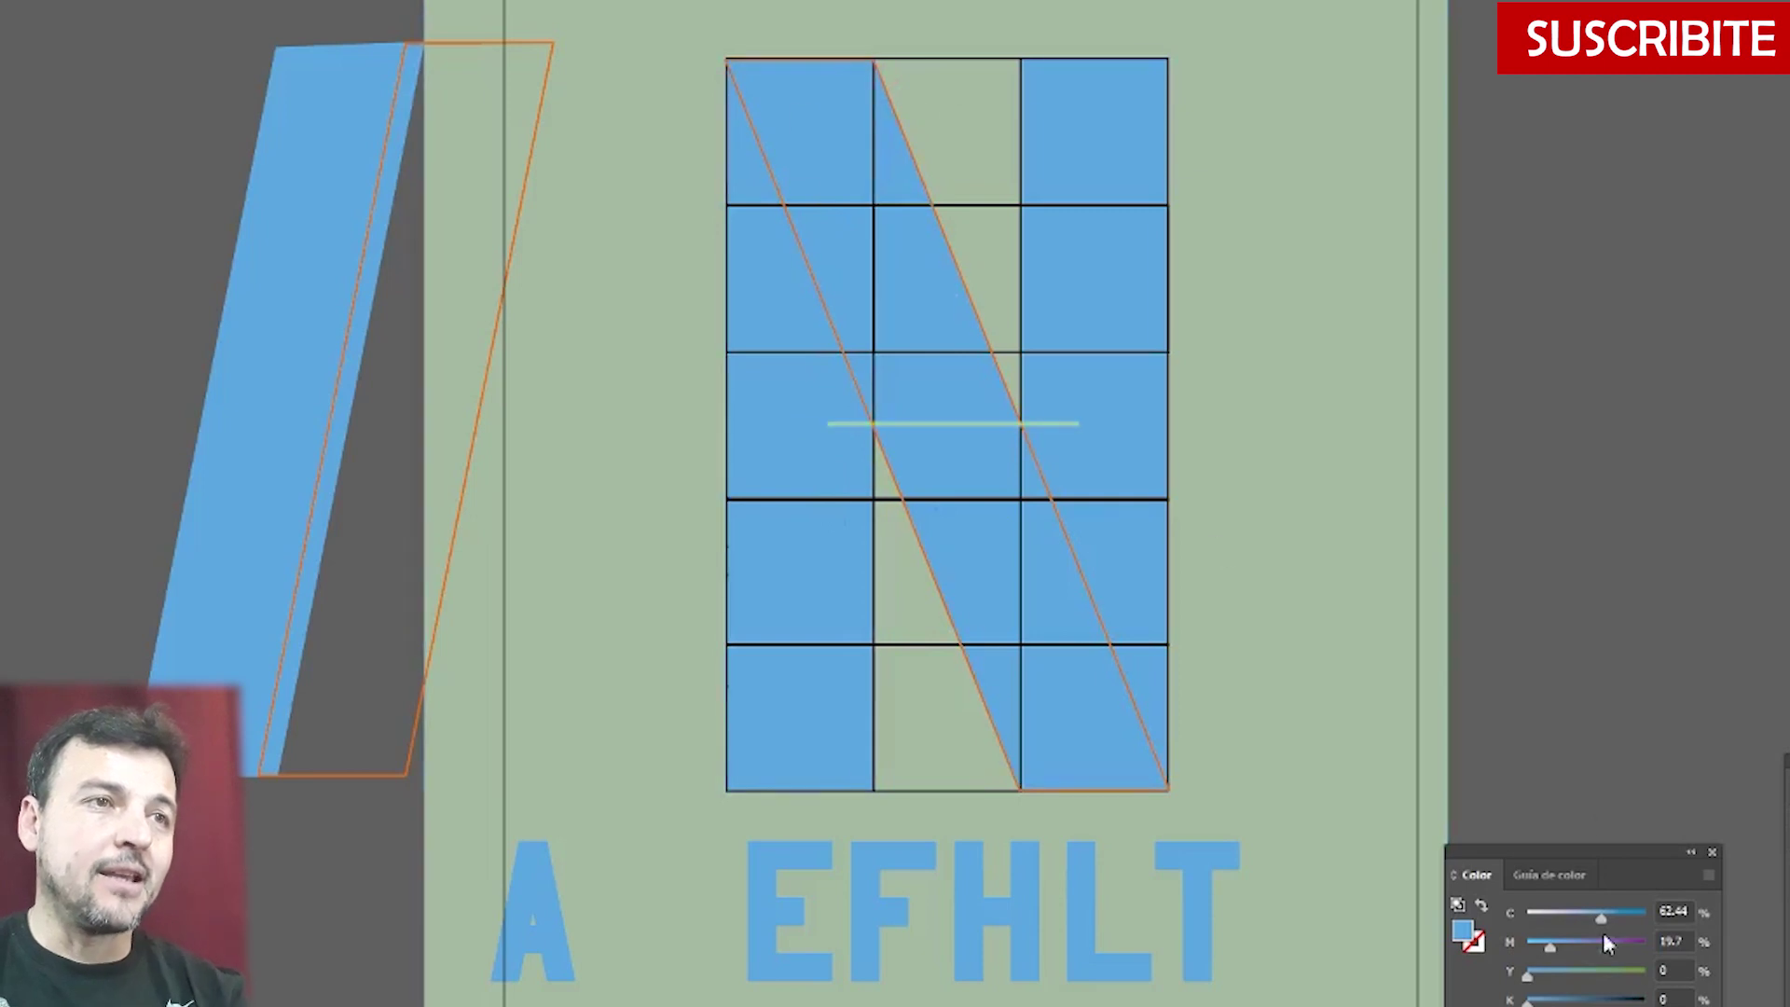
- Try to duplicate the large N off the grid
drag(685, 90, 1184, 688)
key(ctrl+z)
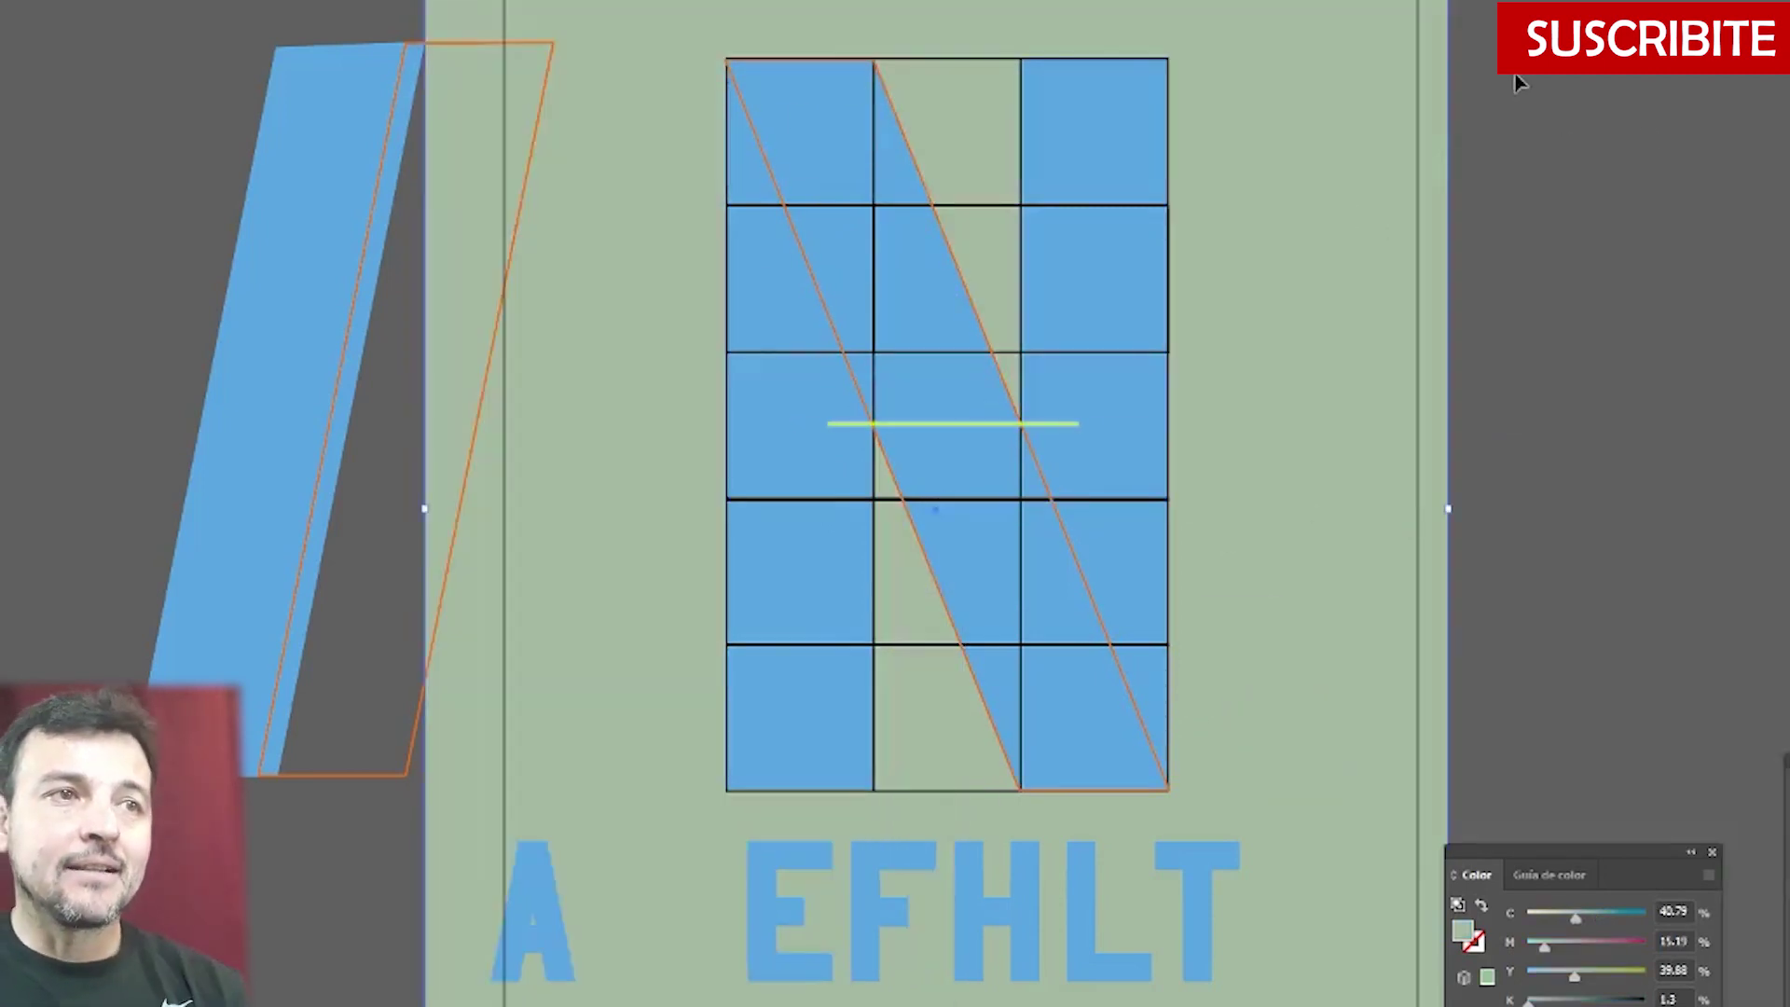
drag(744, 746, 745, 746)
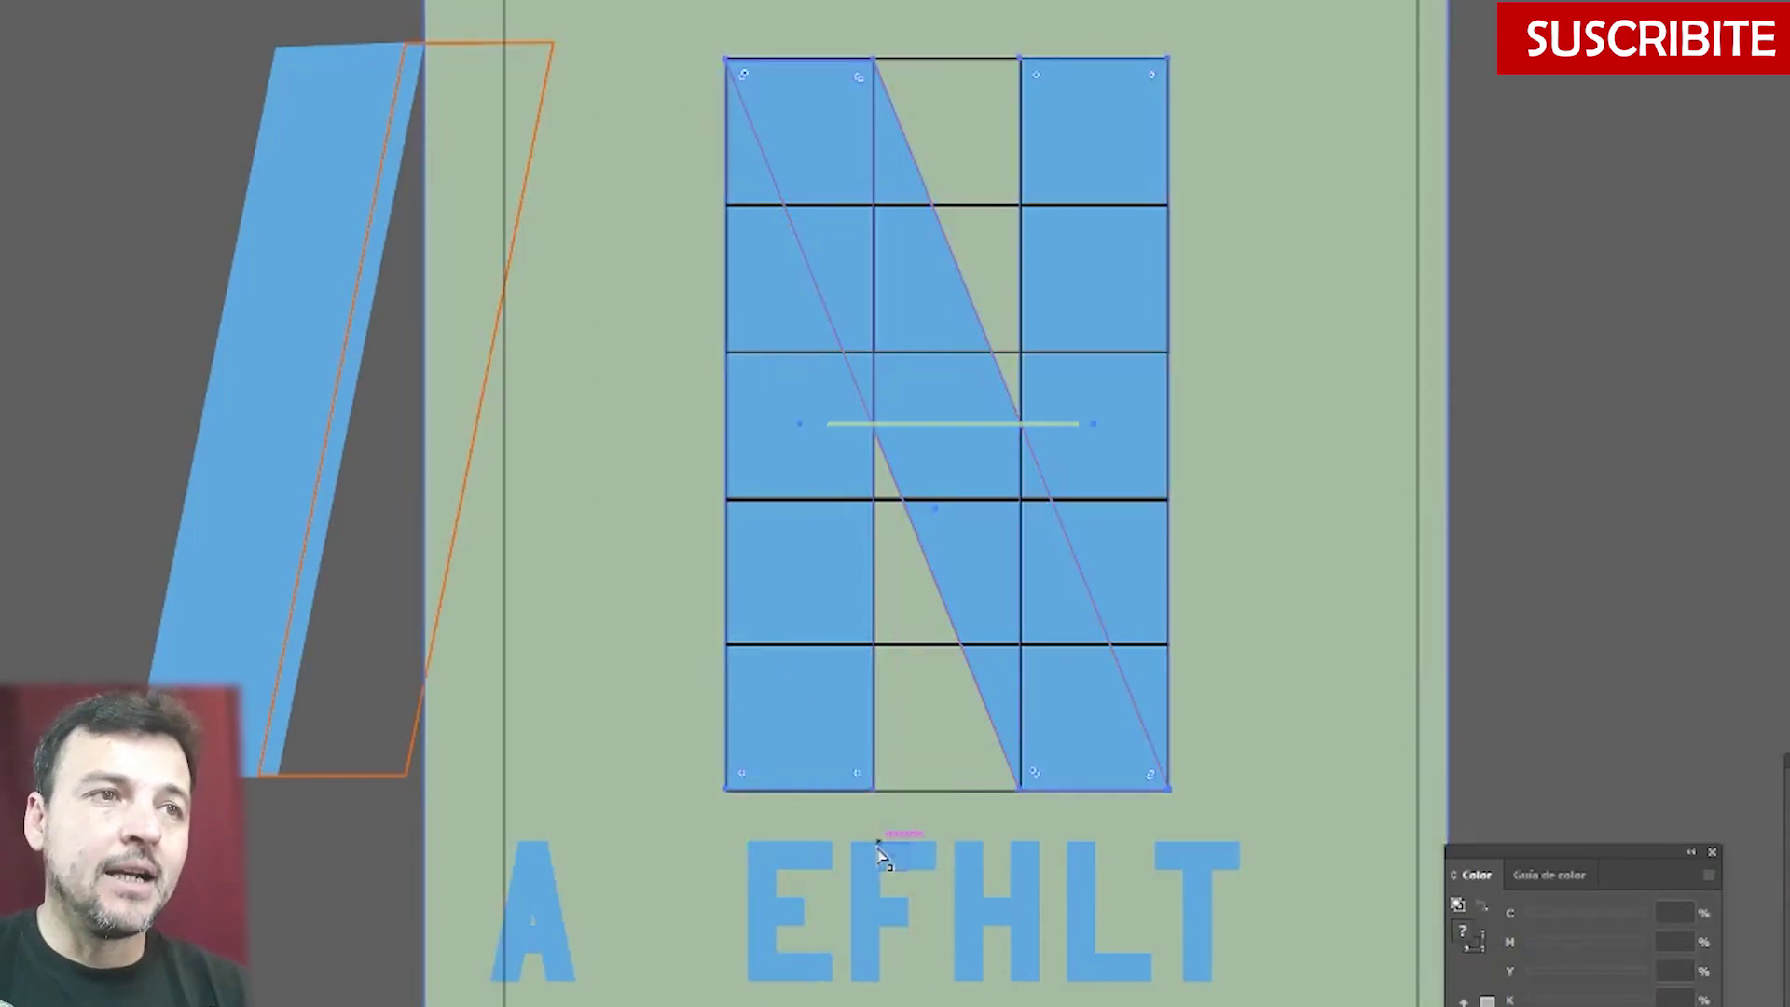
key(ctrl+v)
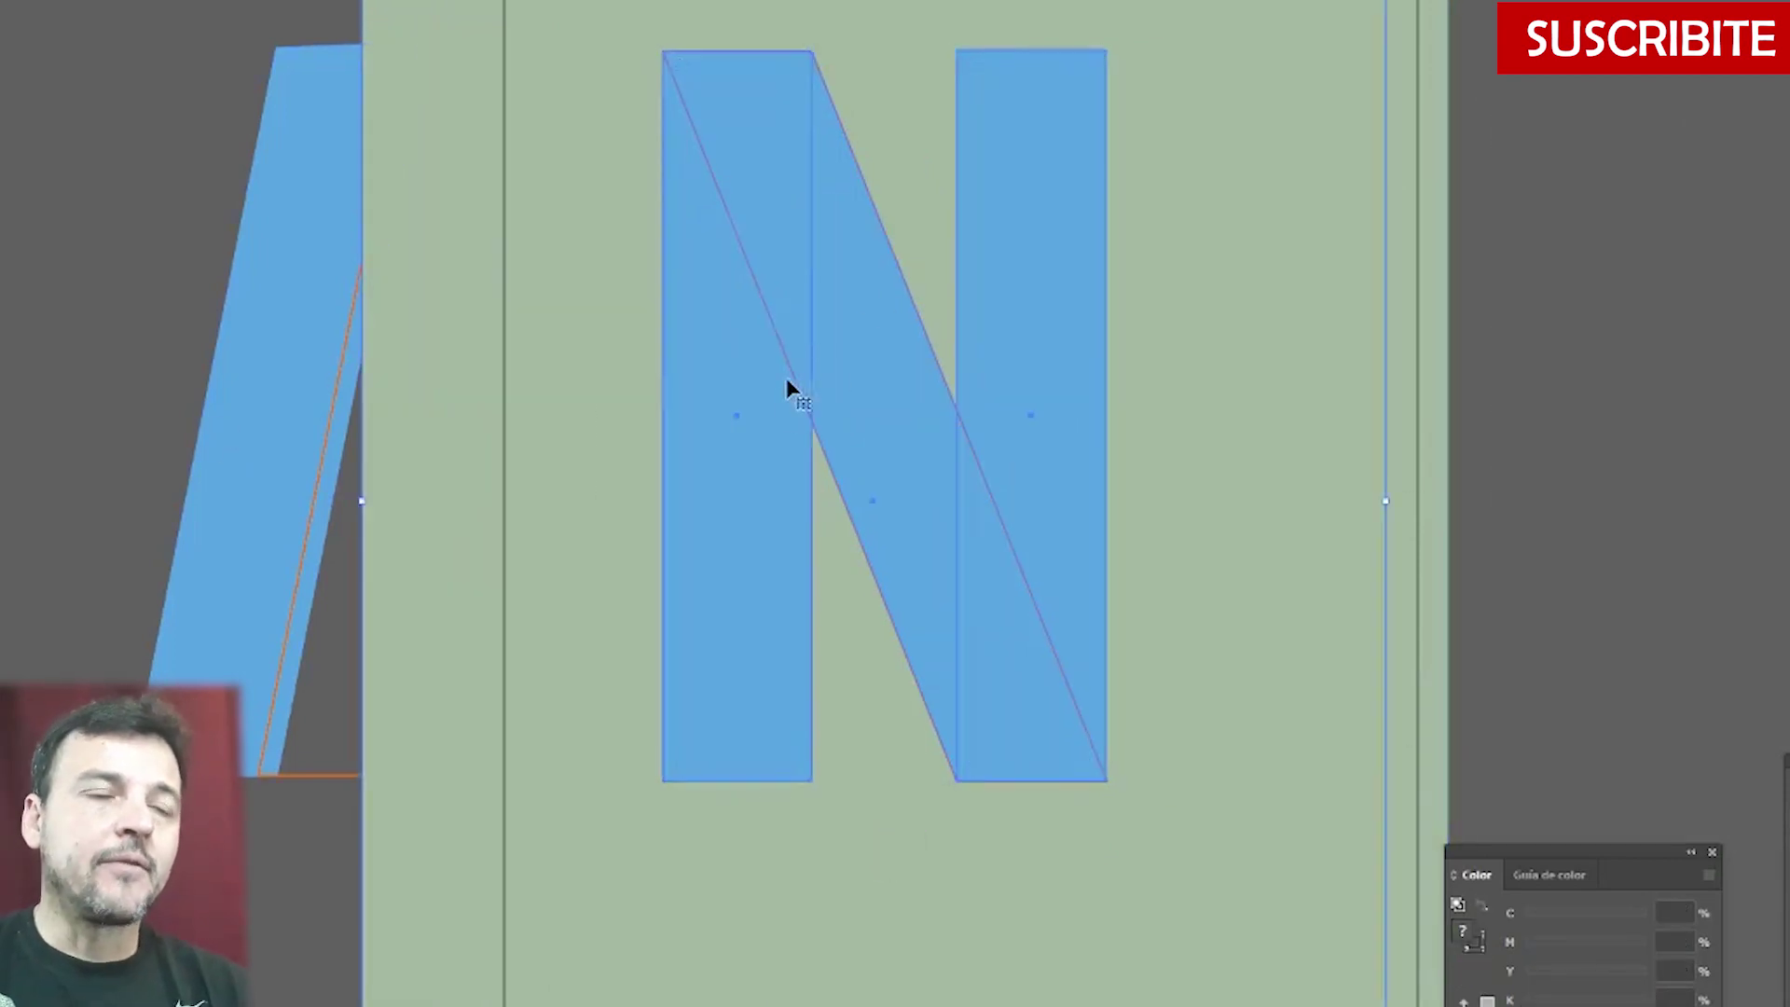
drag(746, 448, 1567, 421)
key(Delete)
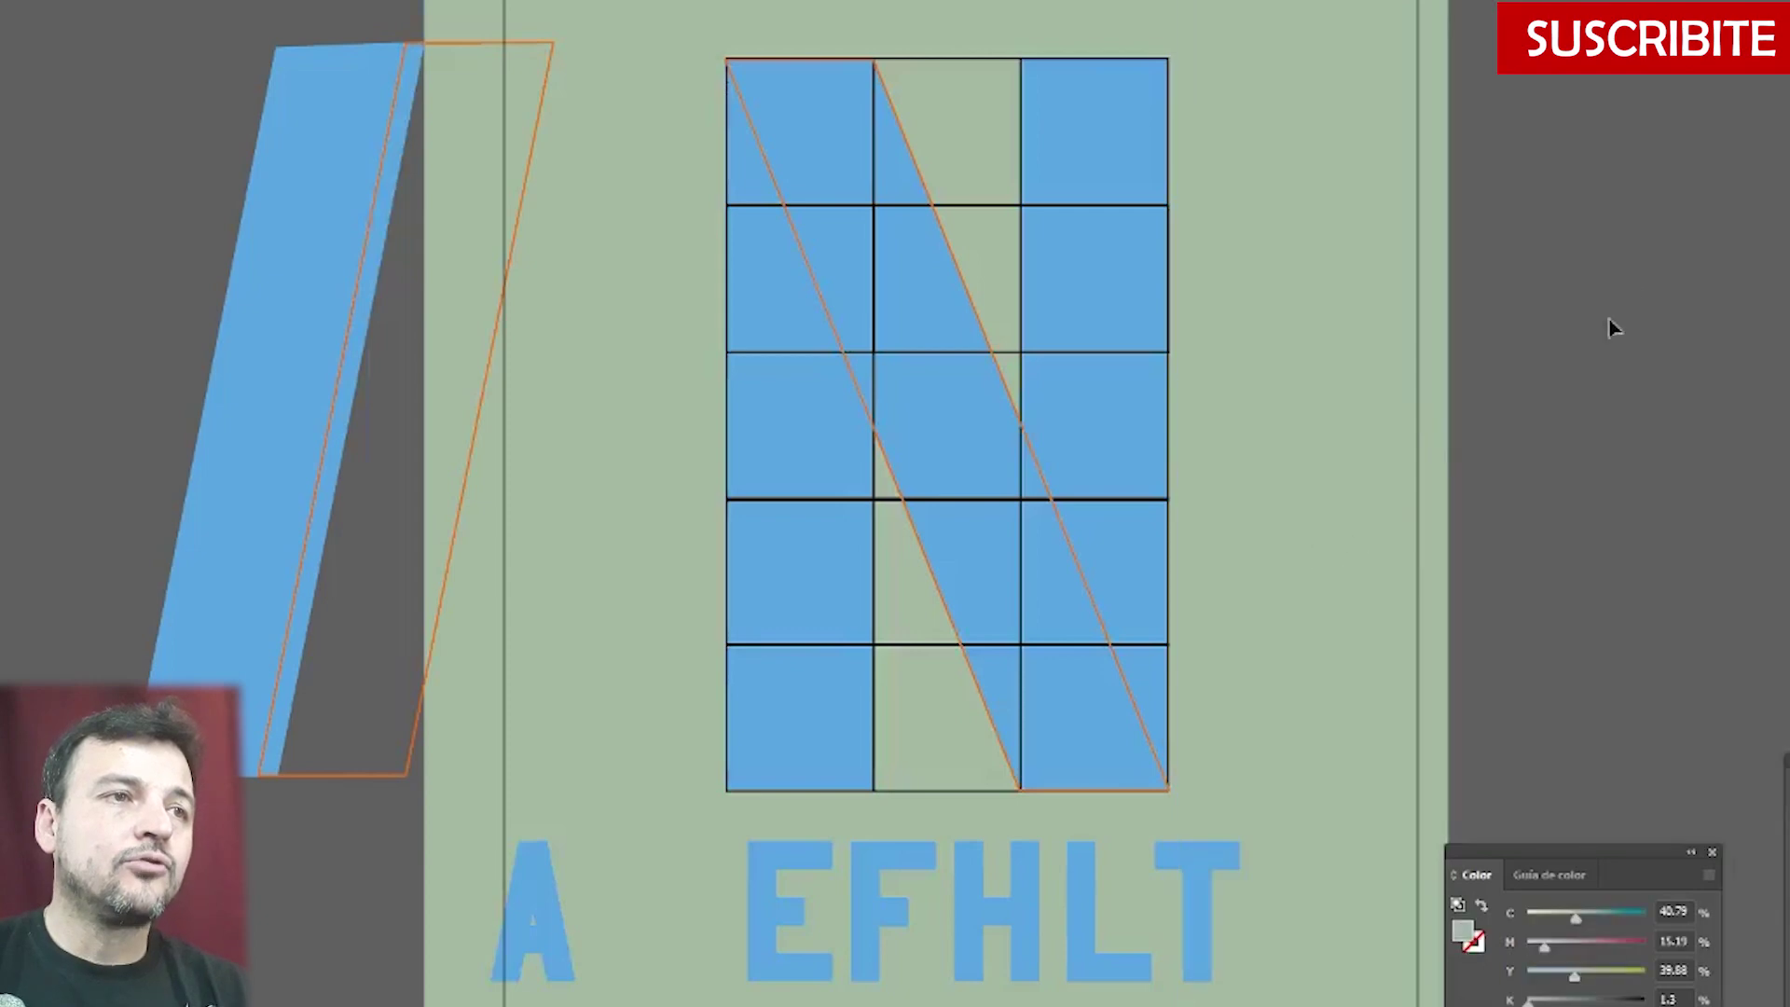
- Place a copy of the large N beside the grid and delete the green background copied with it
drag(1627, 280, 1270, 284)
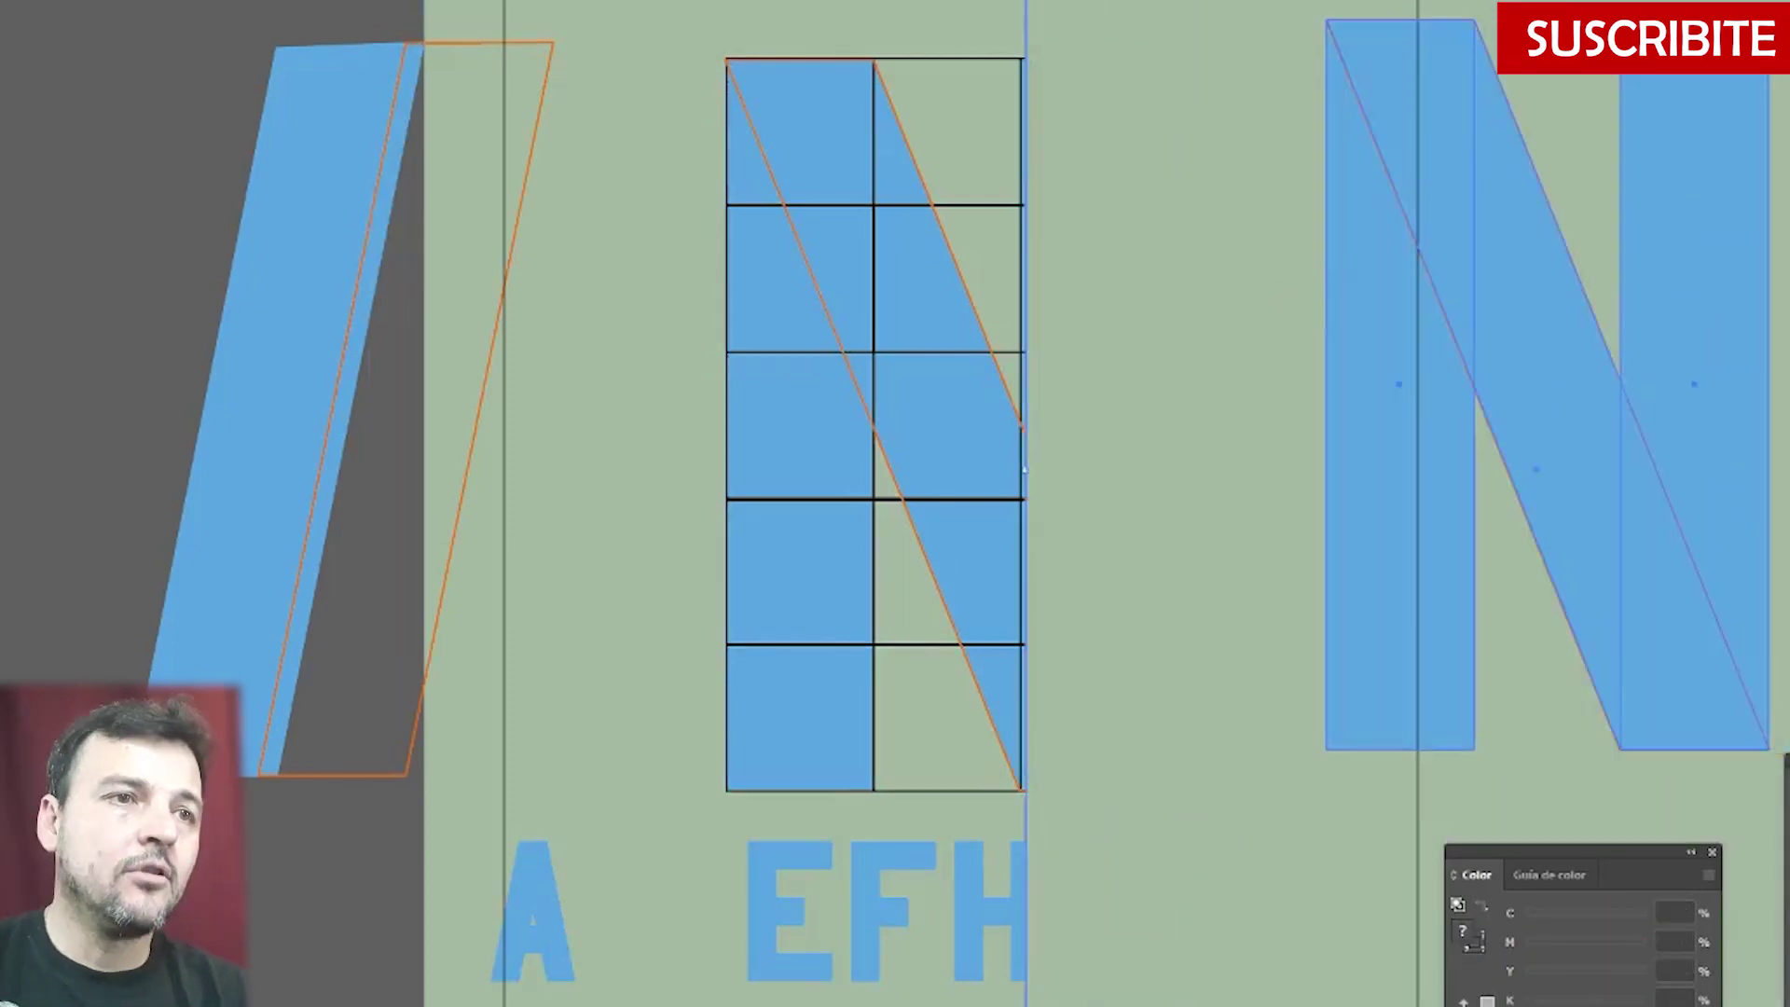
click(96, 272)
click(1110, 233)
key(Delete)
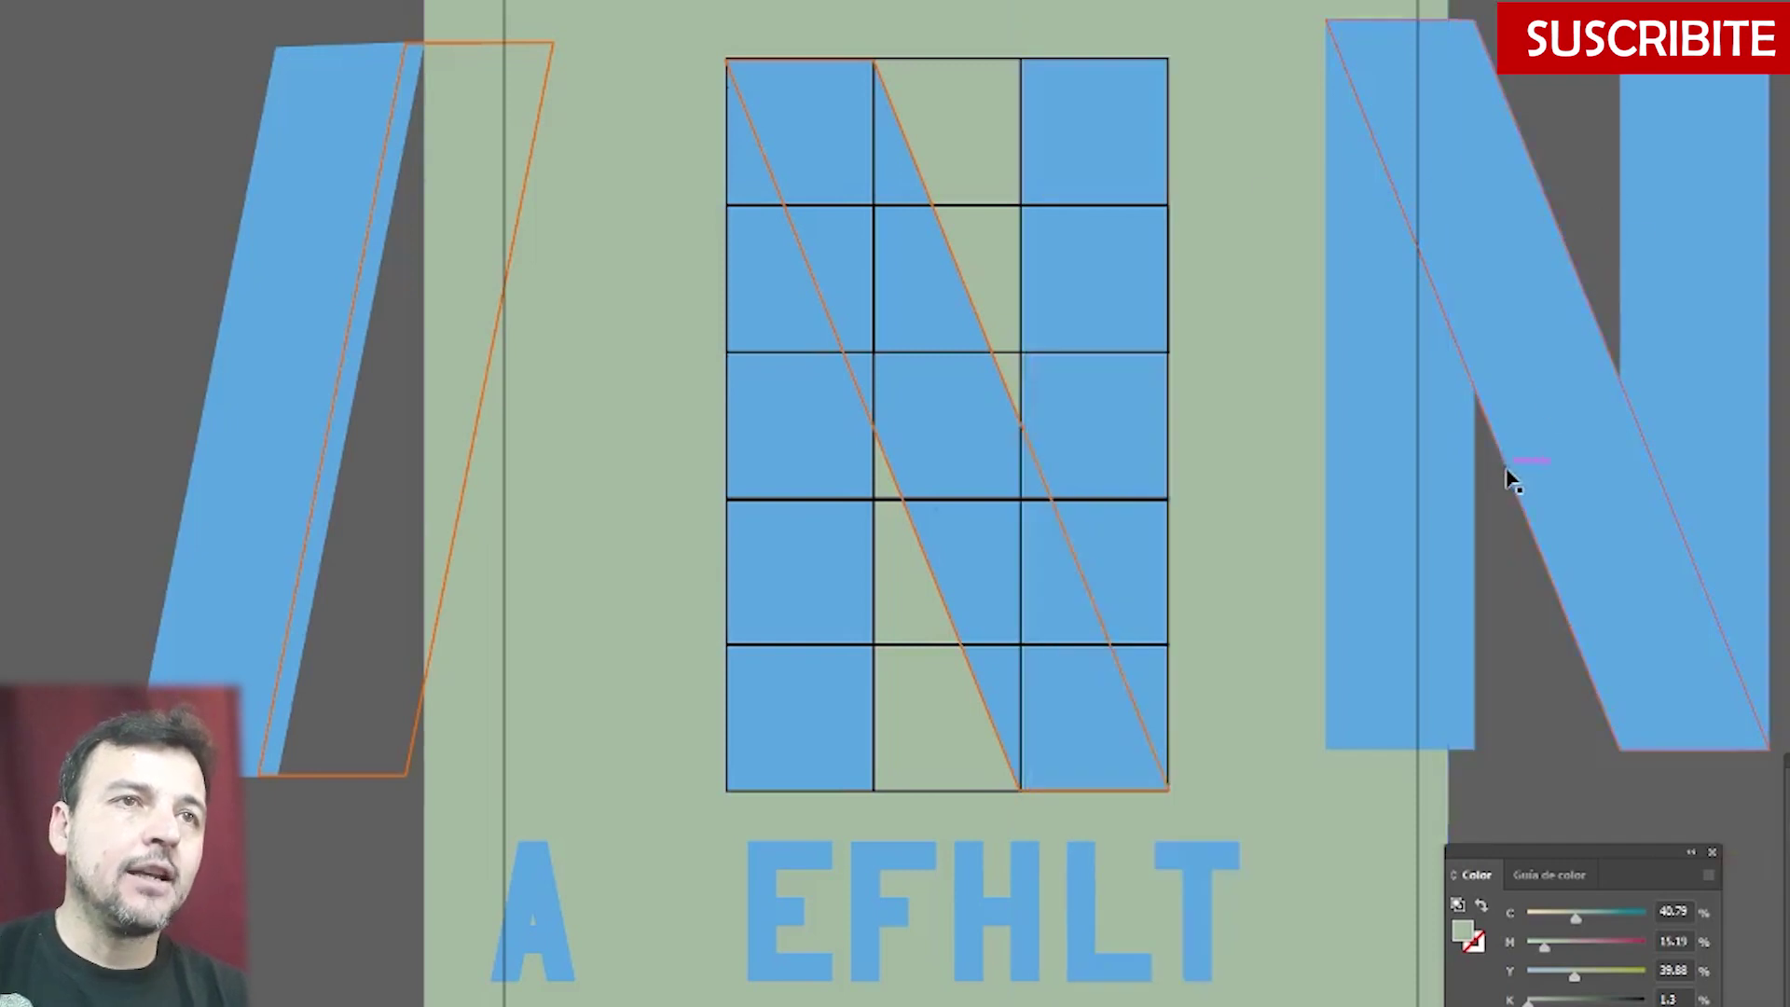
- Remove the orange diagonal outline from the copied N, scale the letter down to the row's height and place it after the T
click(1499, 116)
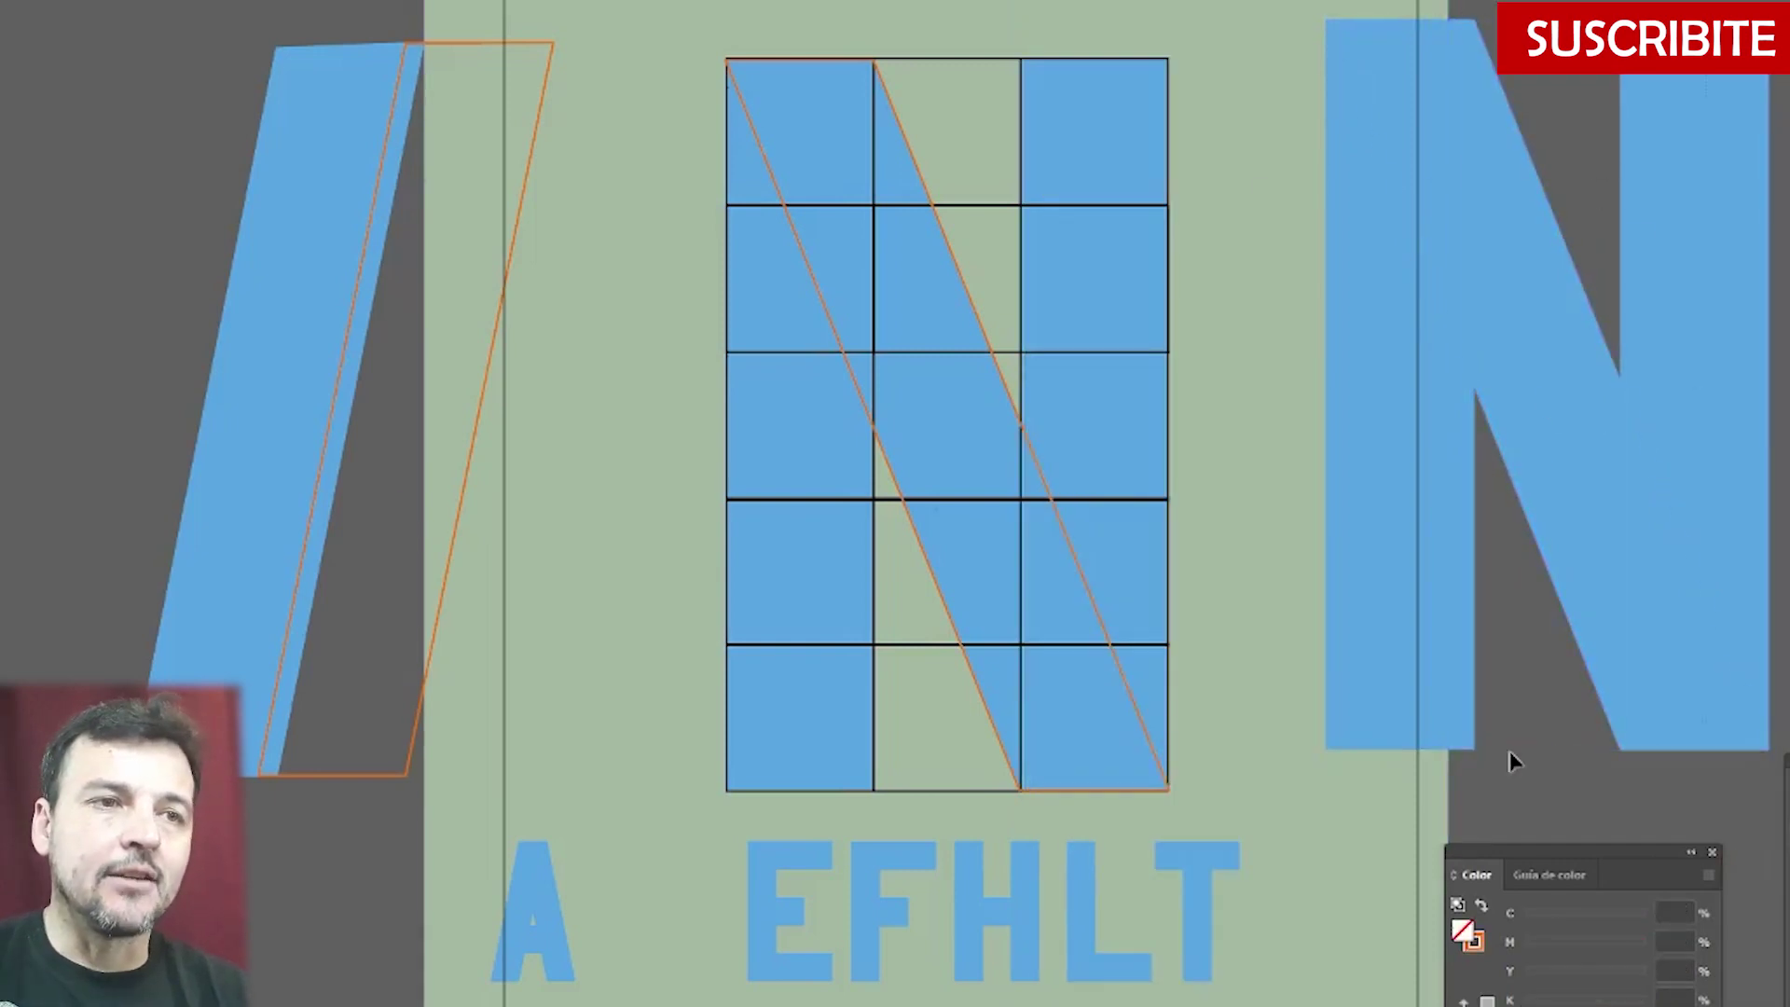
drag(1471, 795, 1481, 767)
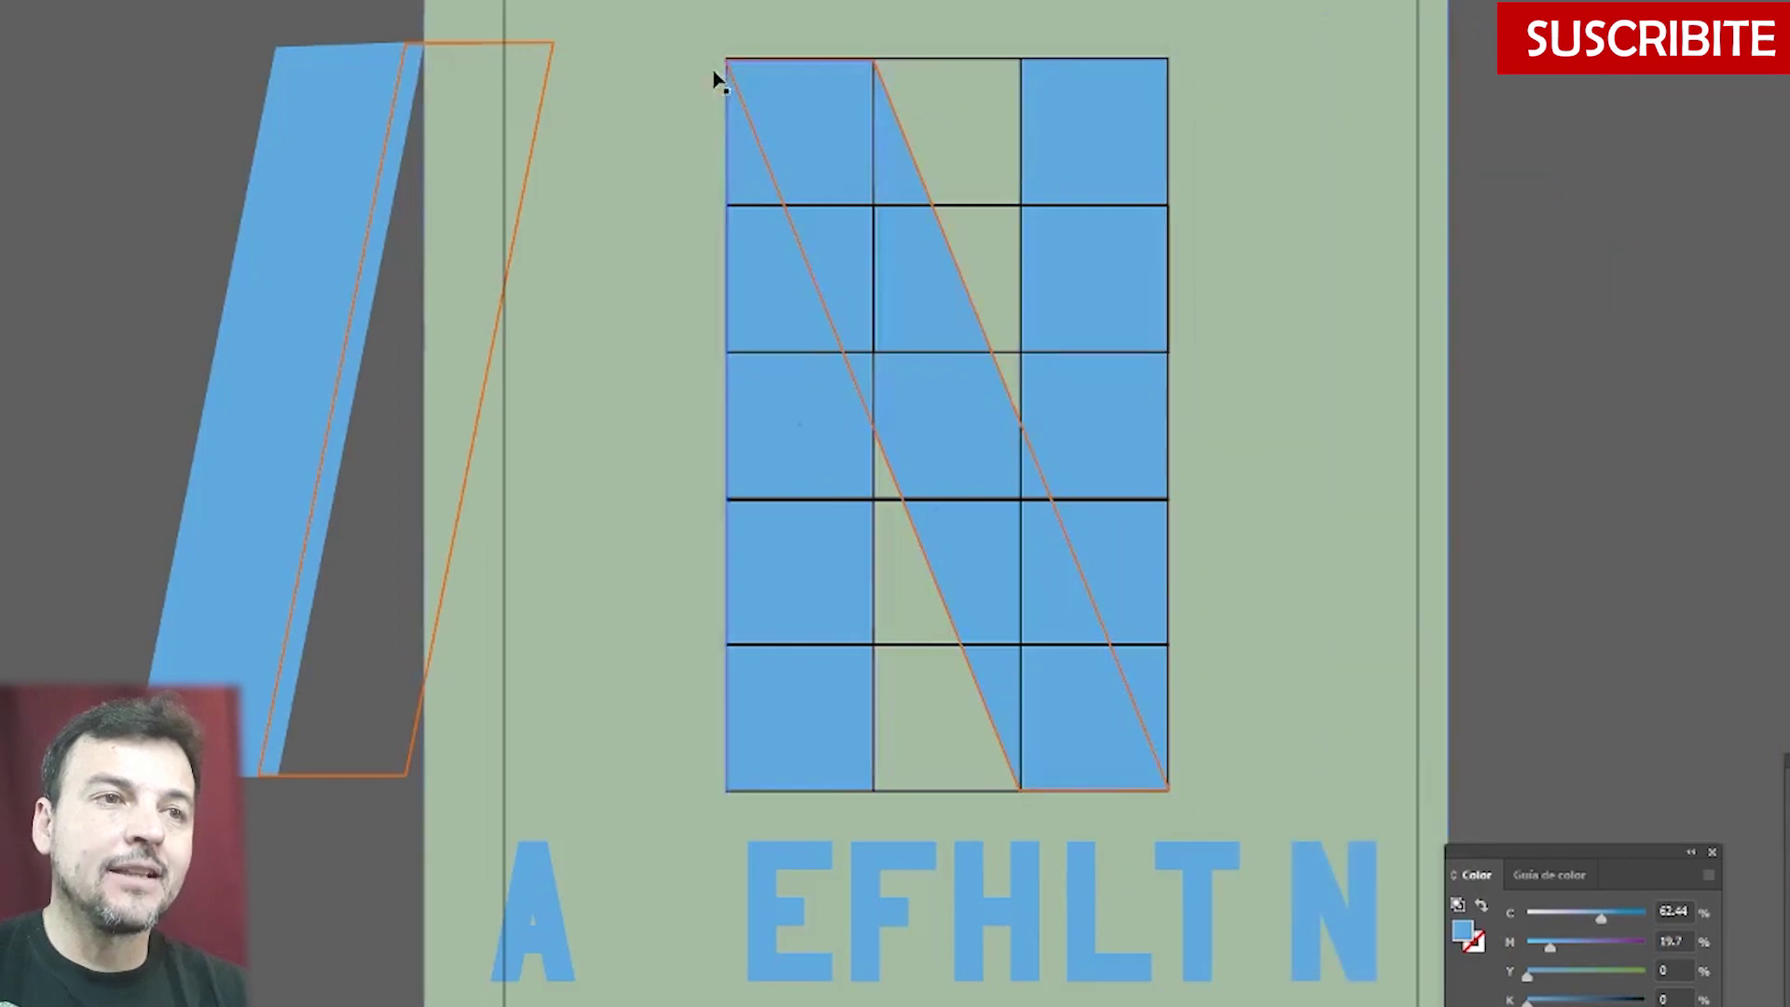
- Delete the large N's diagonal bars and stems from the grid
click(720, 71)
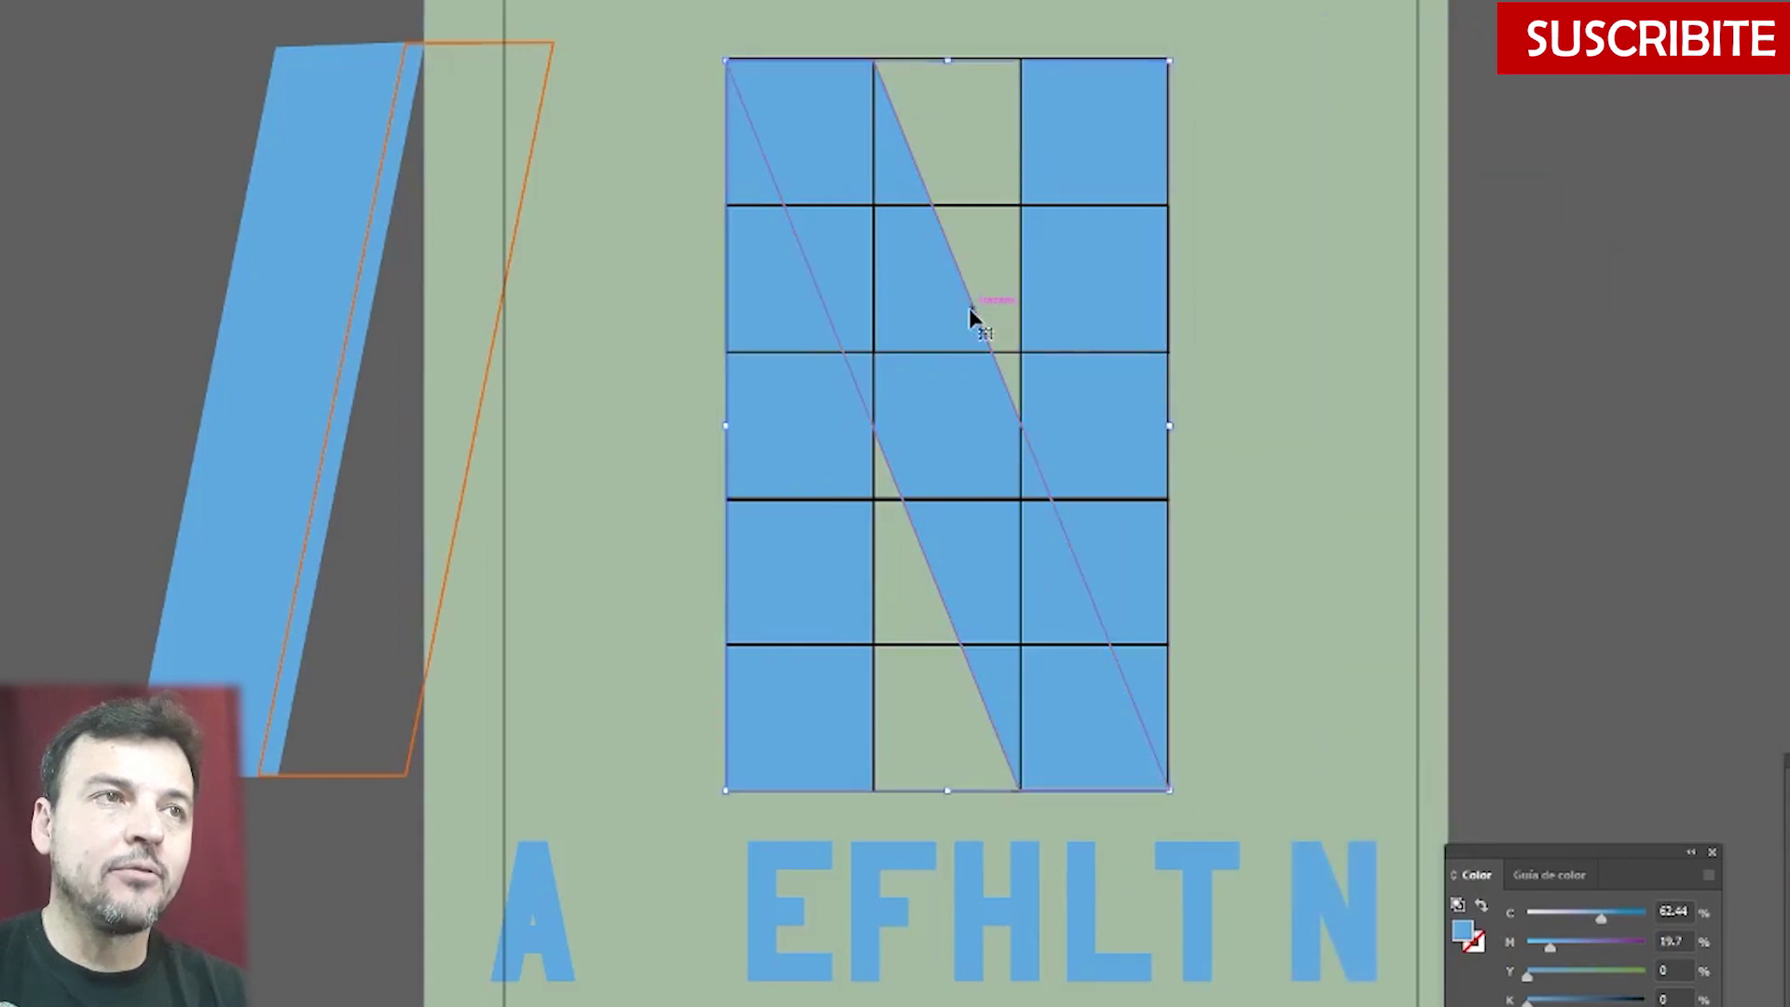
key(ctrl+z)
key(ctrl+z)
key(ctrl+z)
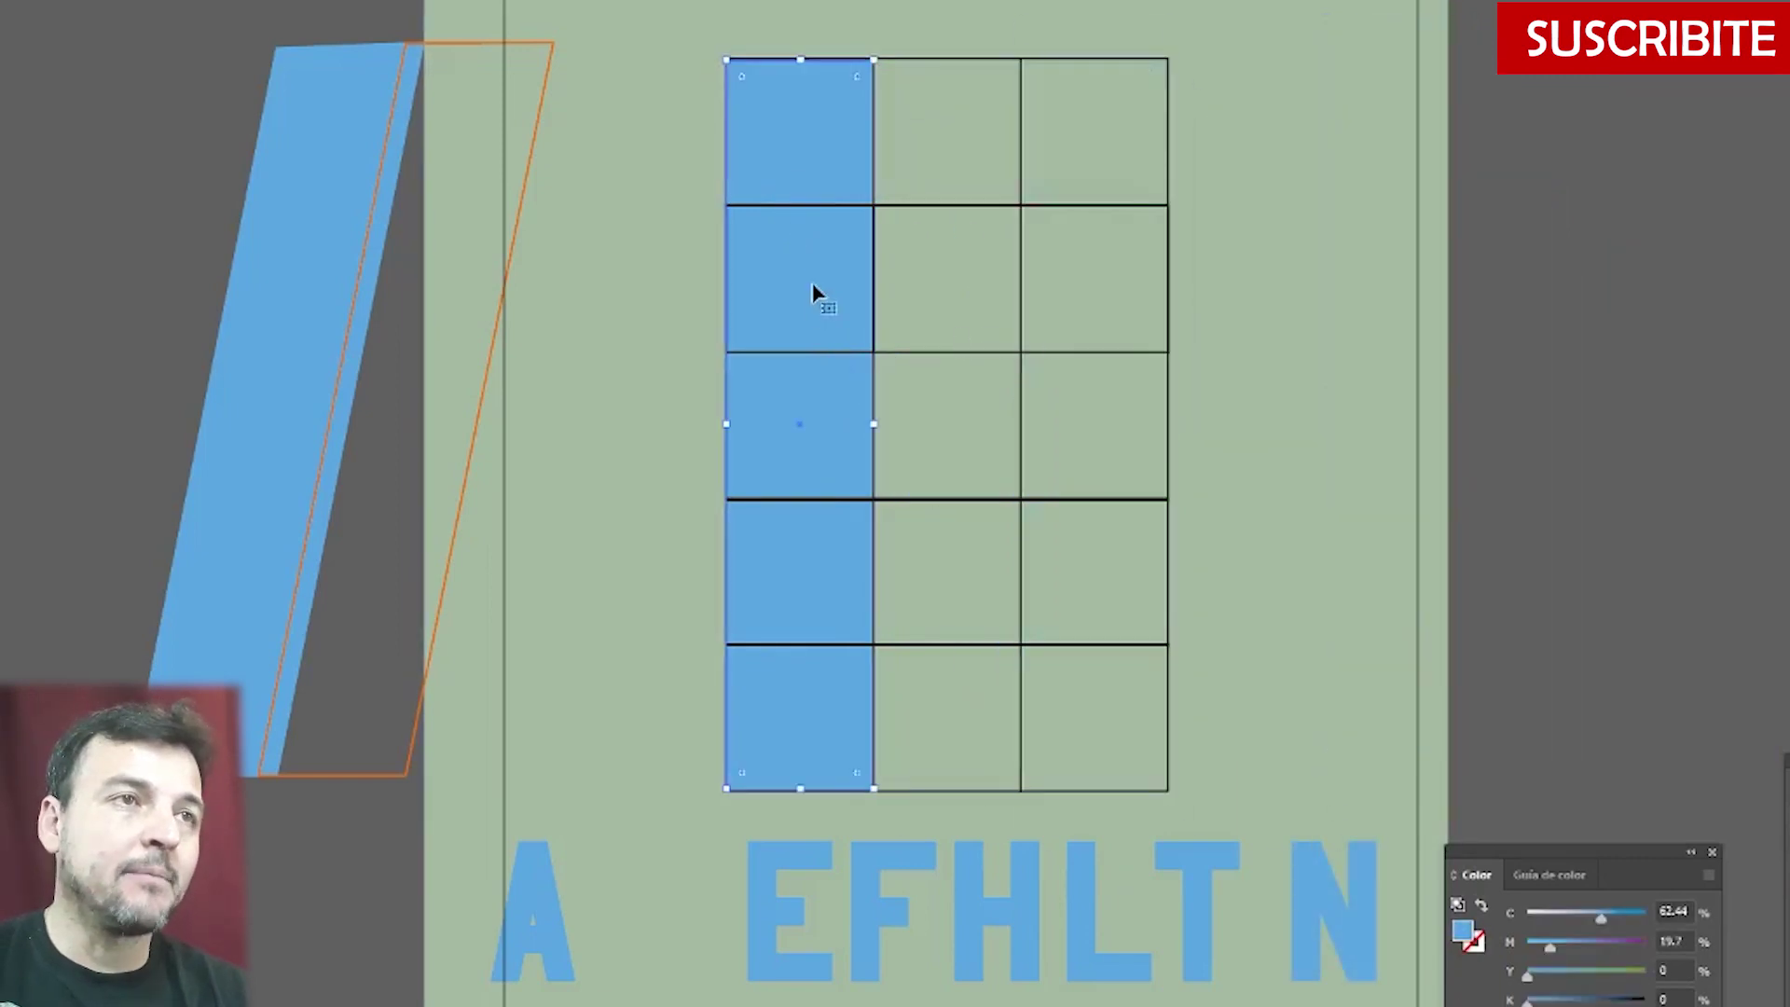
- Draw a light blue diagonal bar on the empty grid from the top-left cell to the bottom-right cell
click(726, 59)
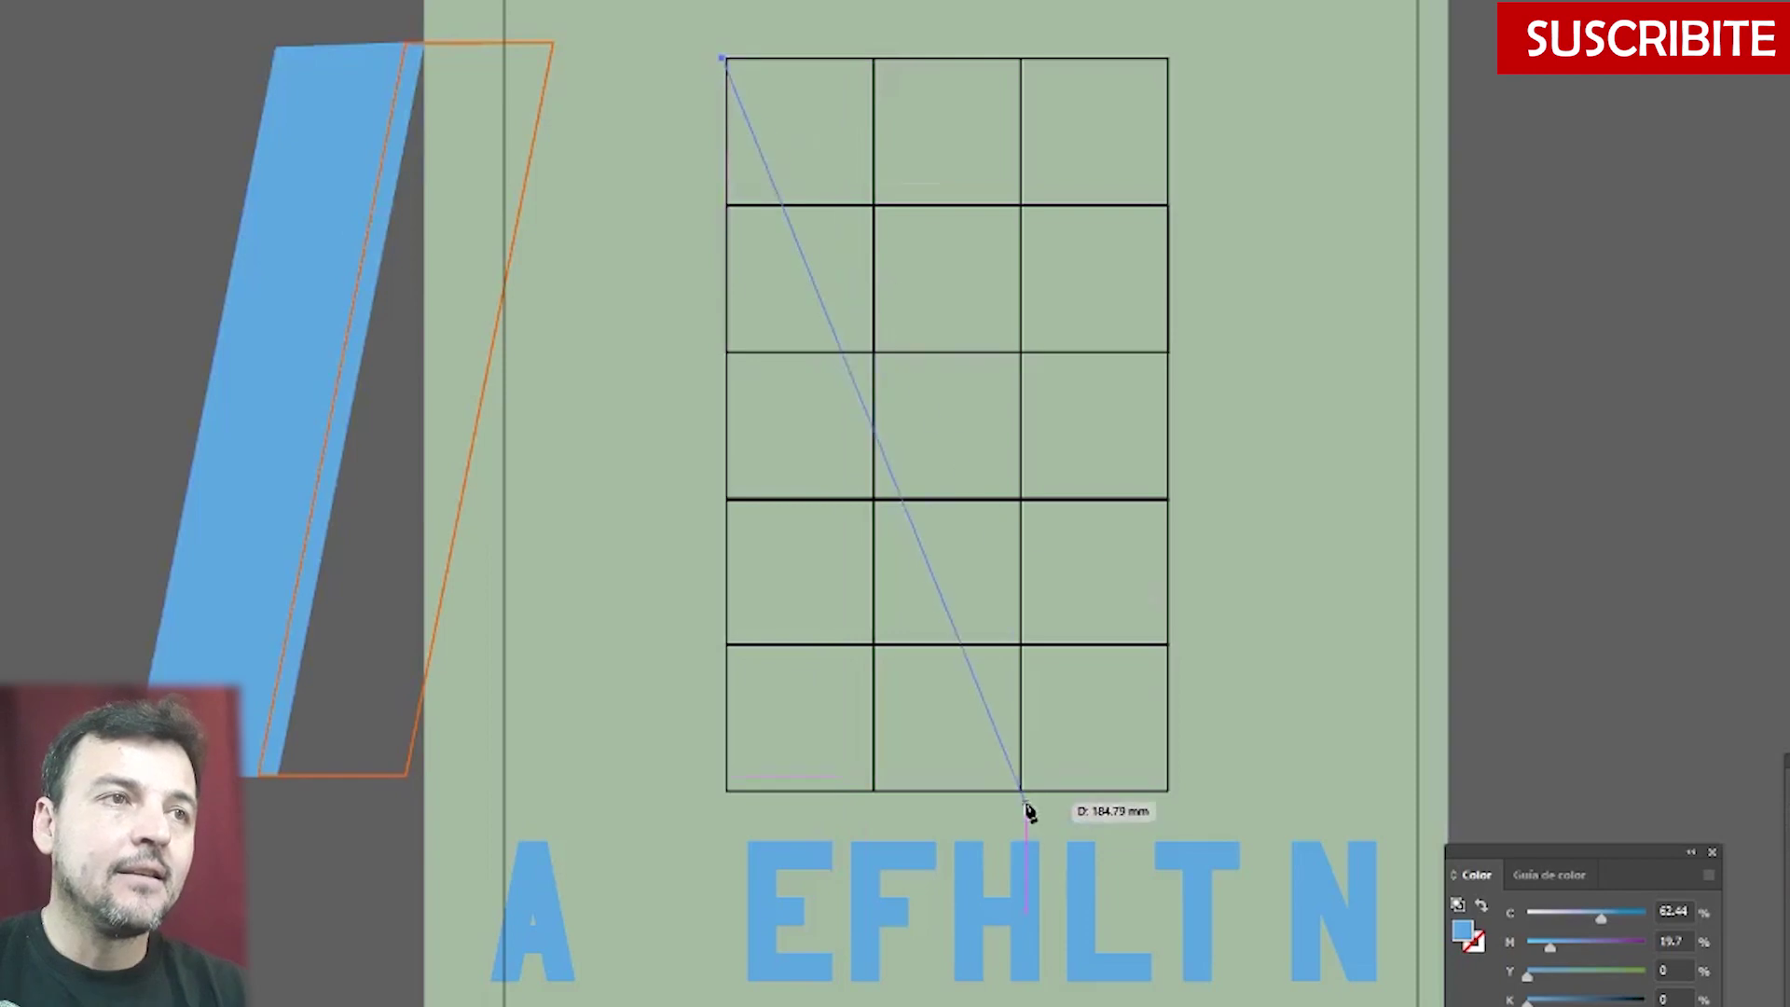
click(1023, 791)
click(1169, 790)
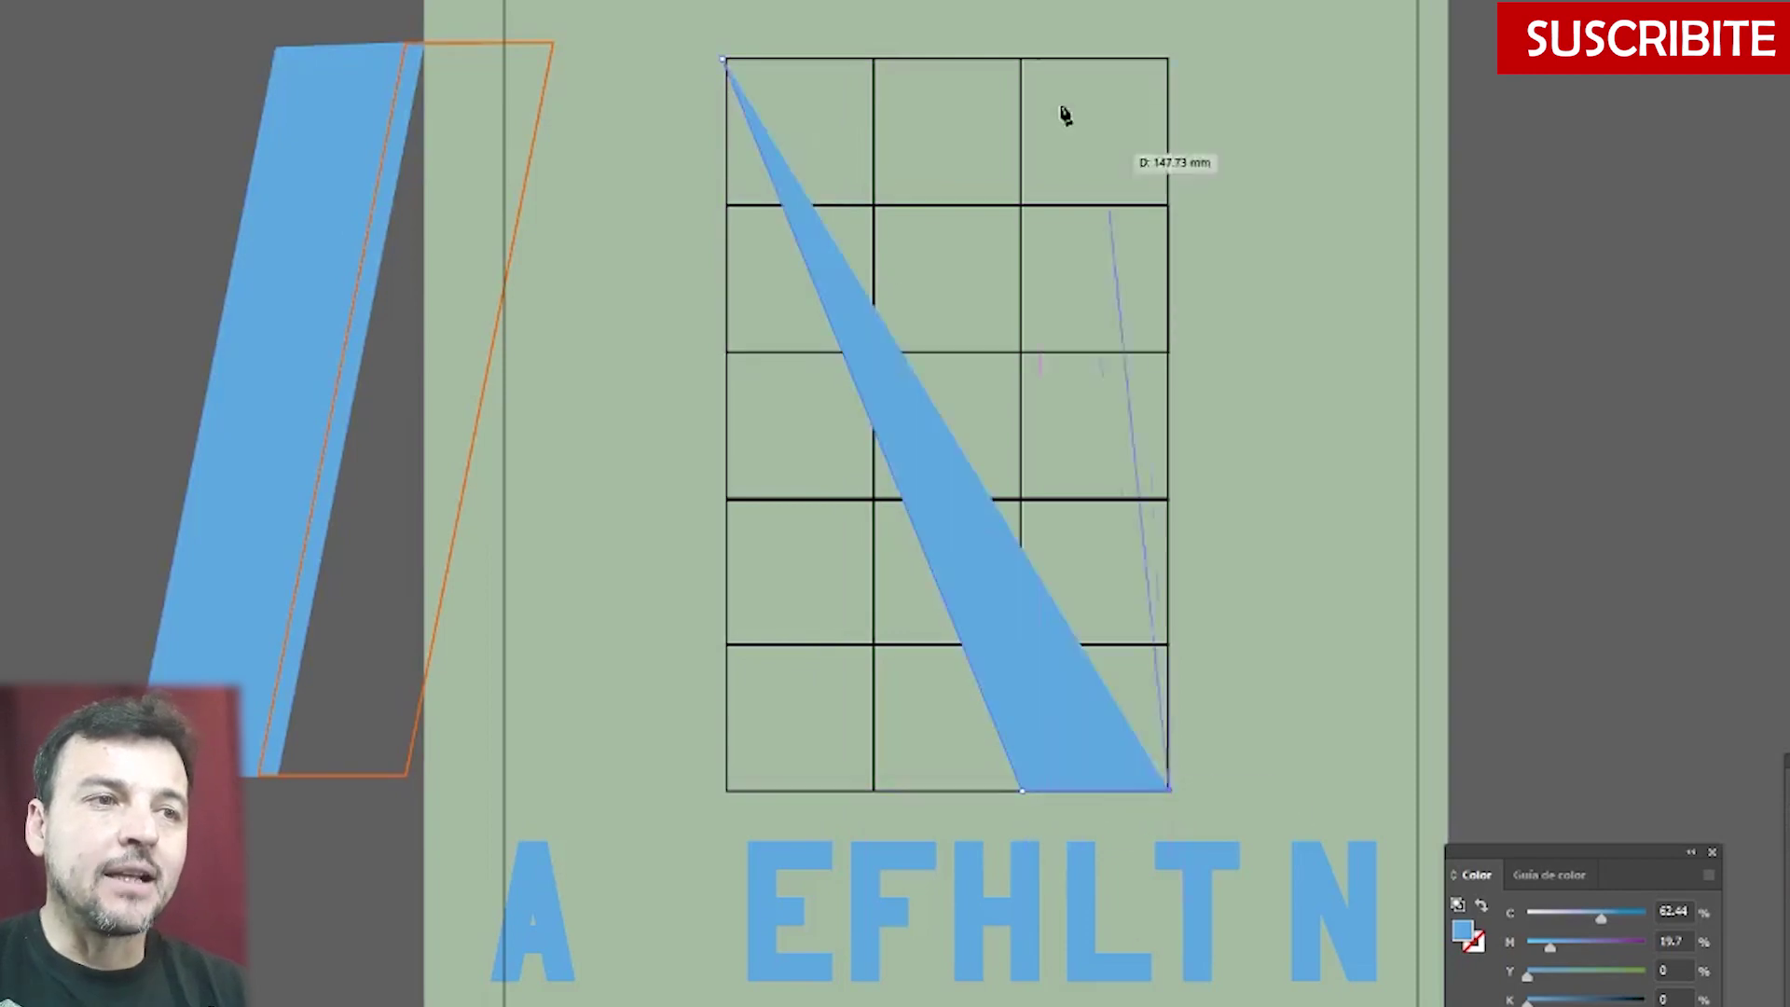
click(873, 59)
- Draw a crossing light blue bar from the bottom-left cell to the top-right cell, closing the shape to form an X
click(874, 791)
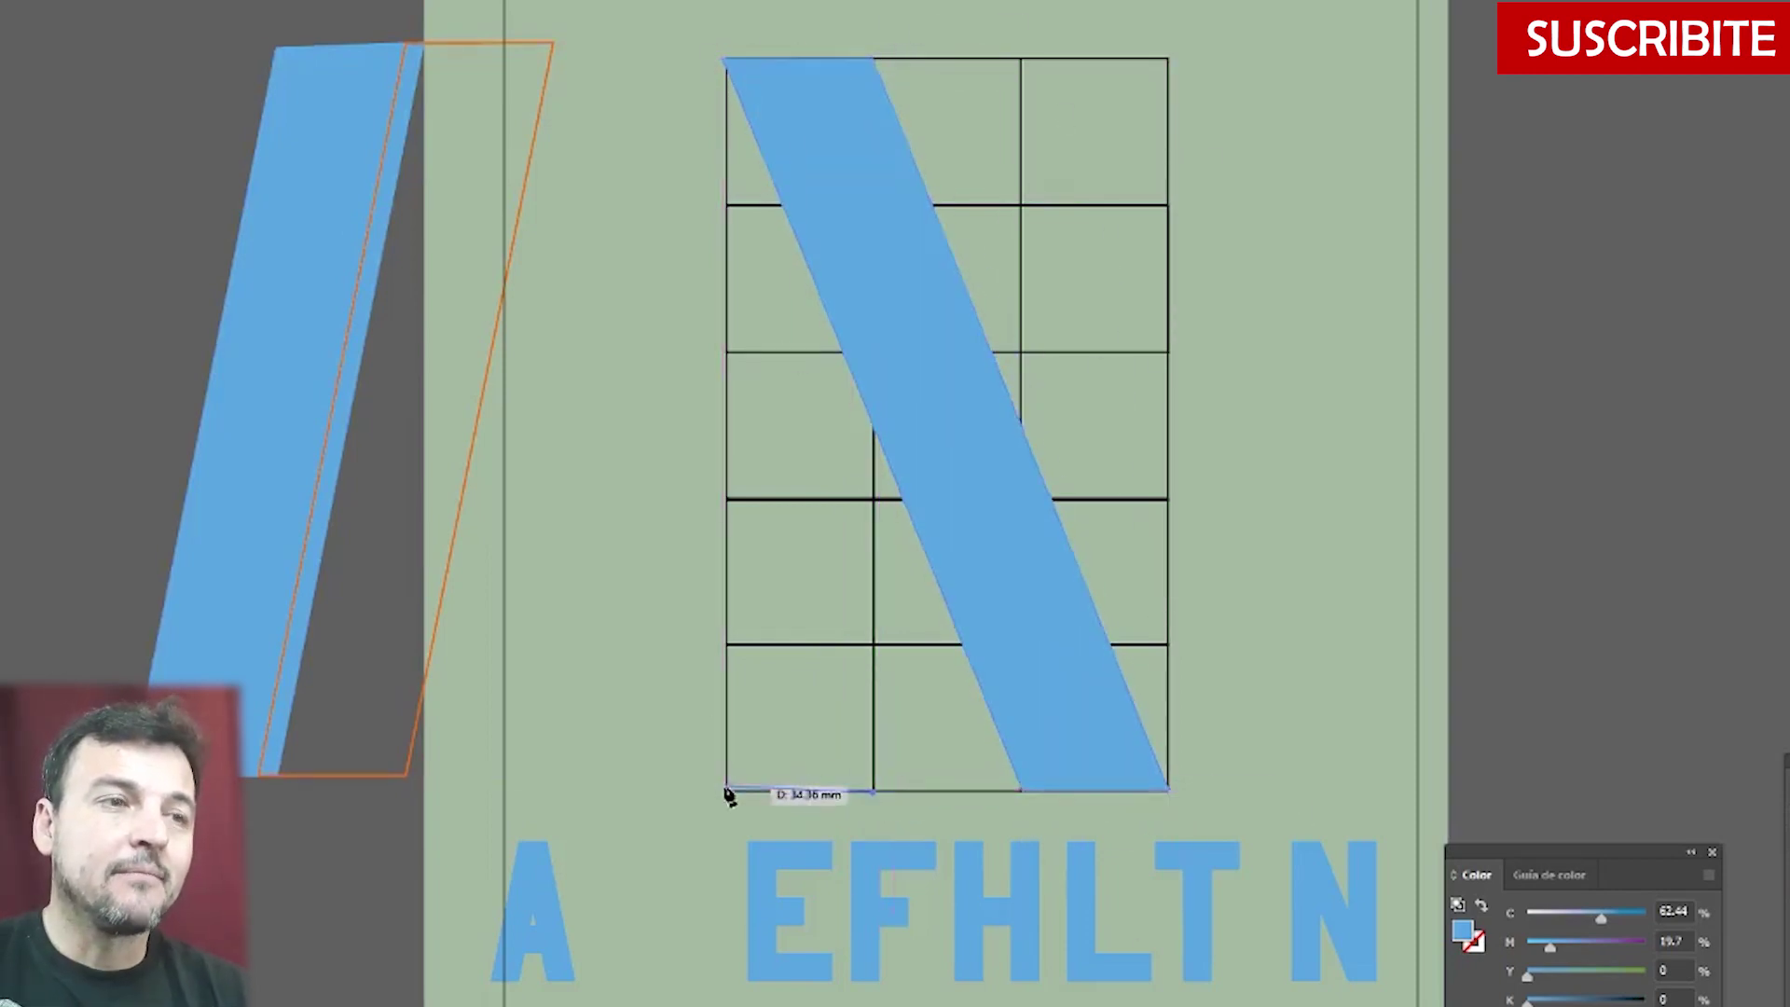
click(727, 791)
click(1021, 59)
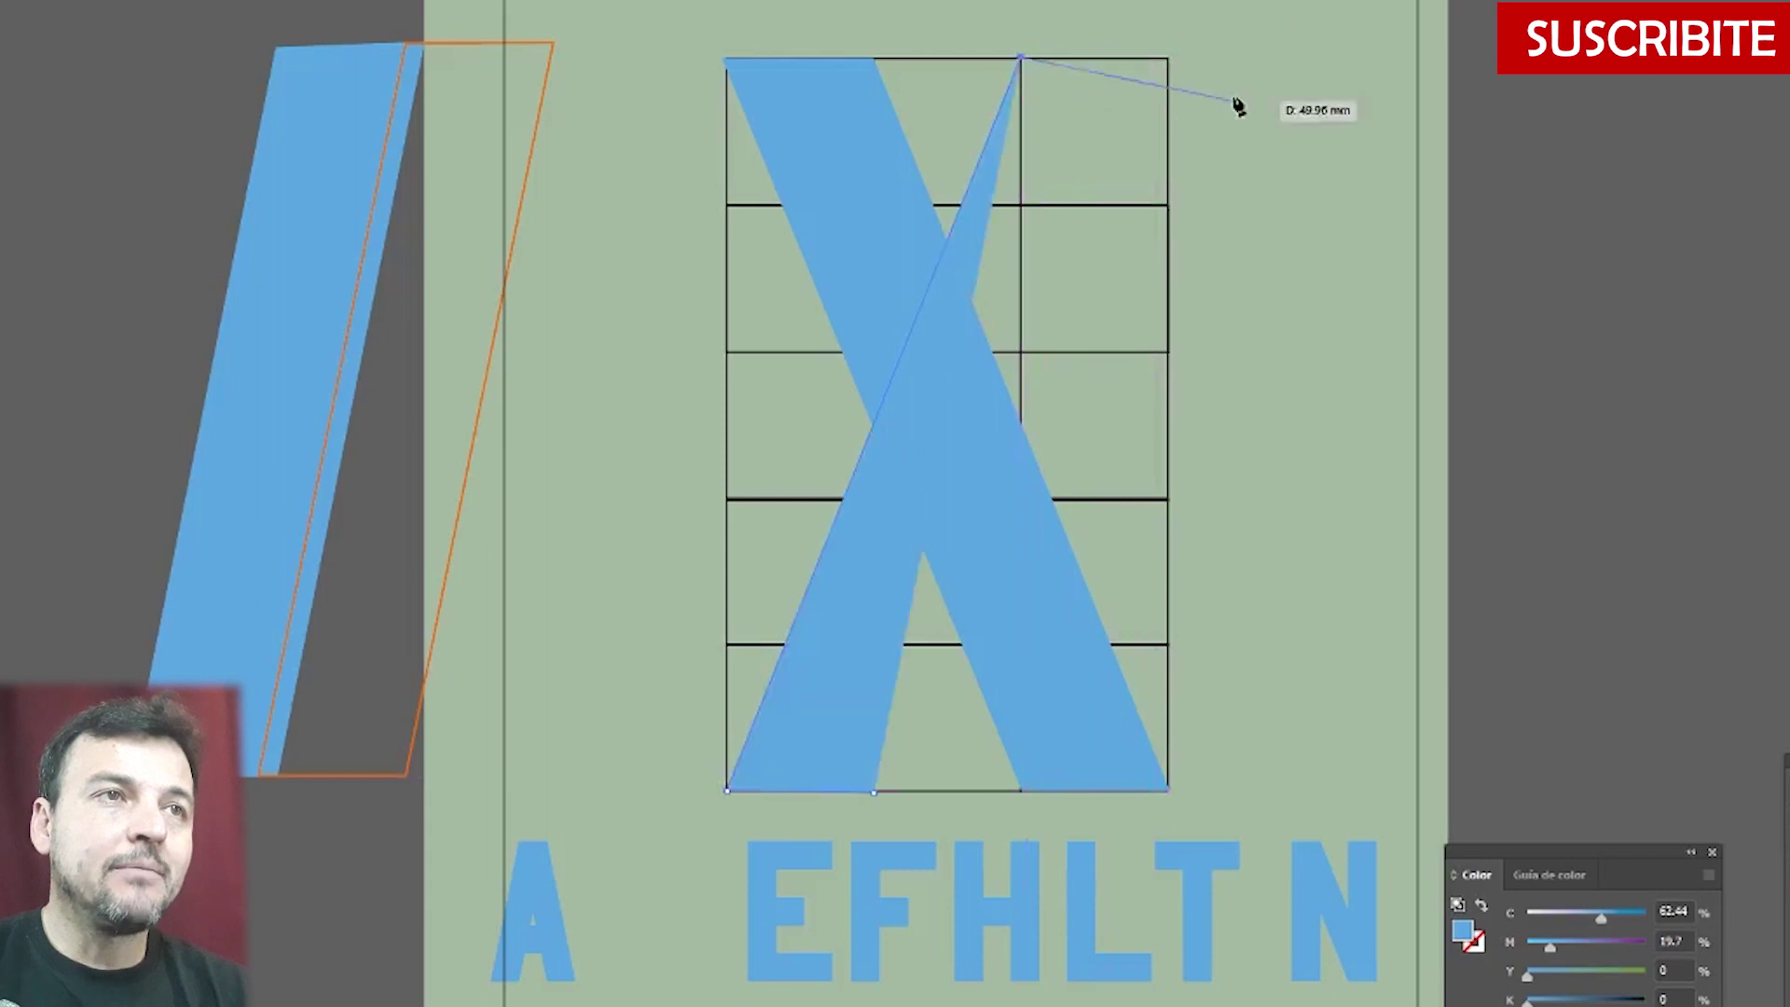
click(1169, 58)
click(873, 791)
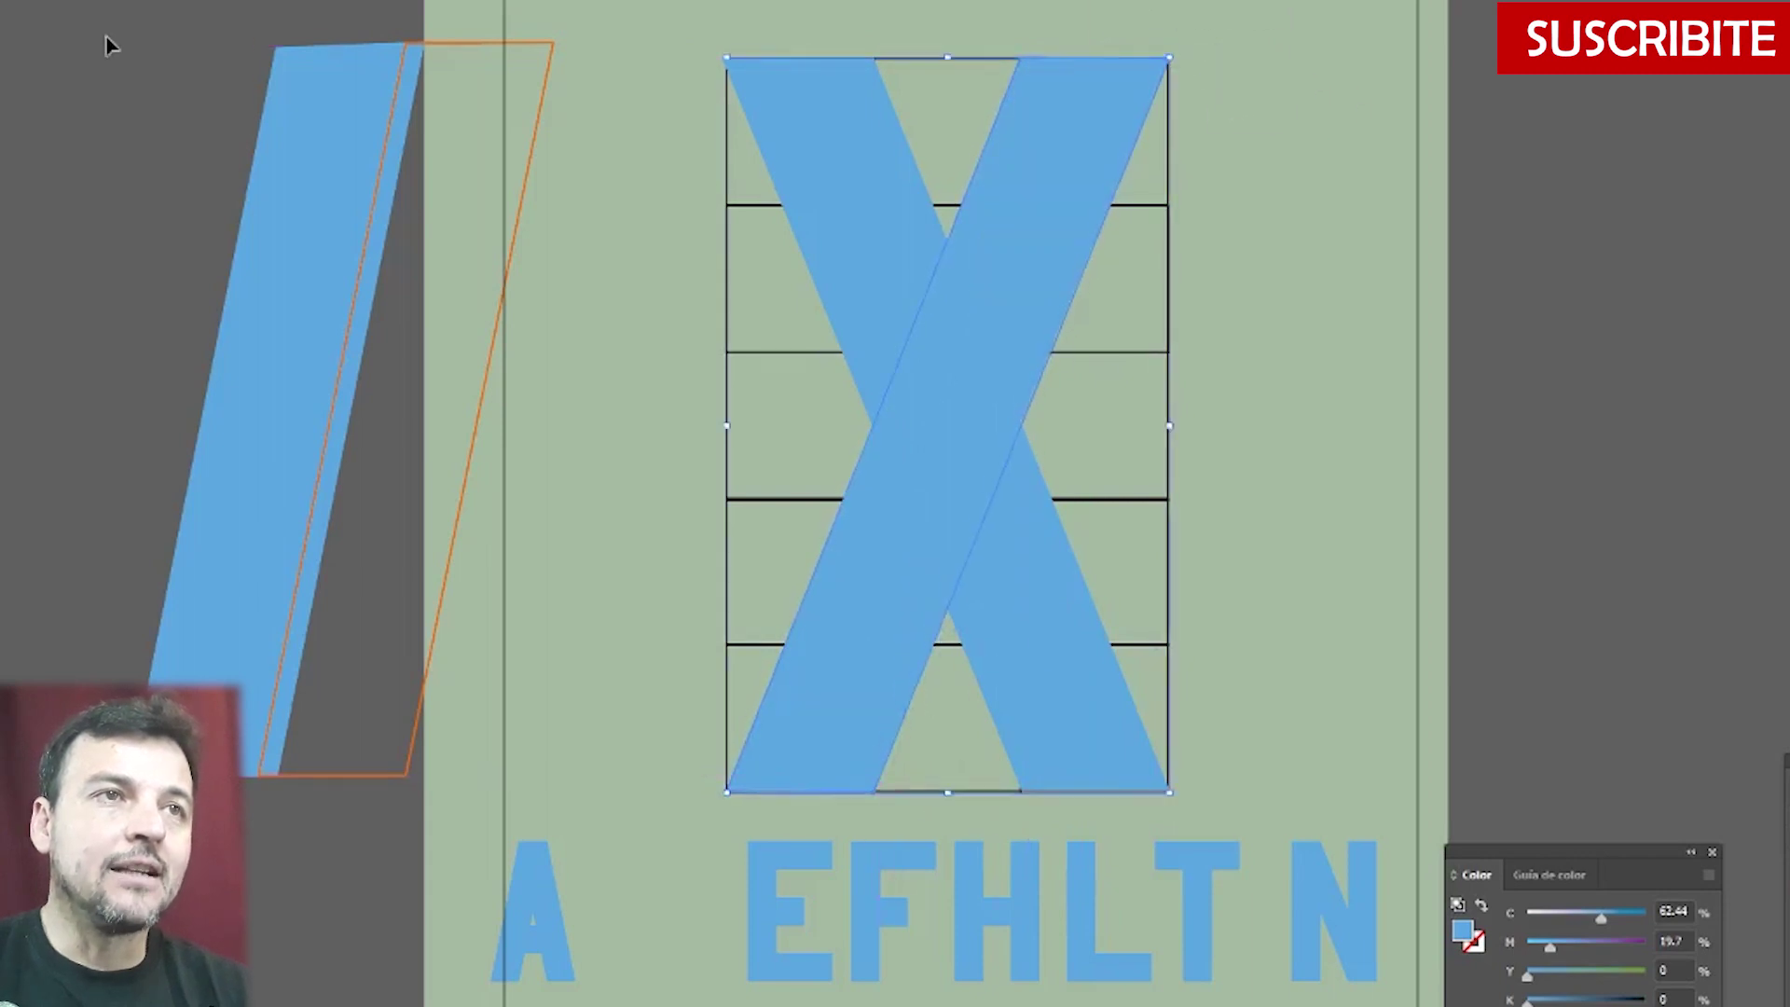
- Send the X's two bars behind the grid lines, and send the green background to the very back
click(1709, 425)
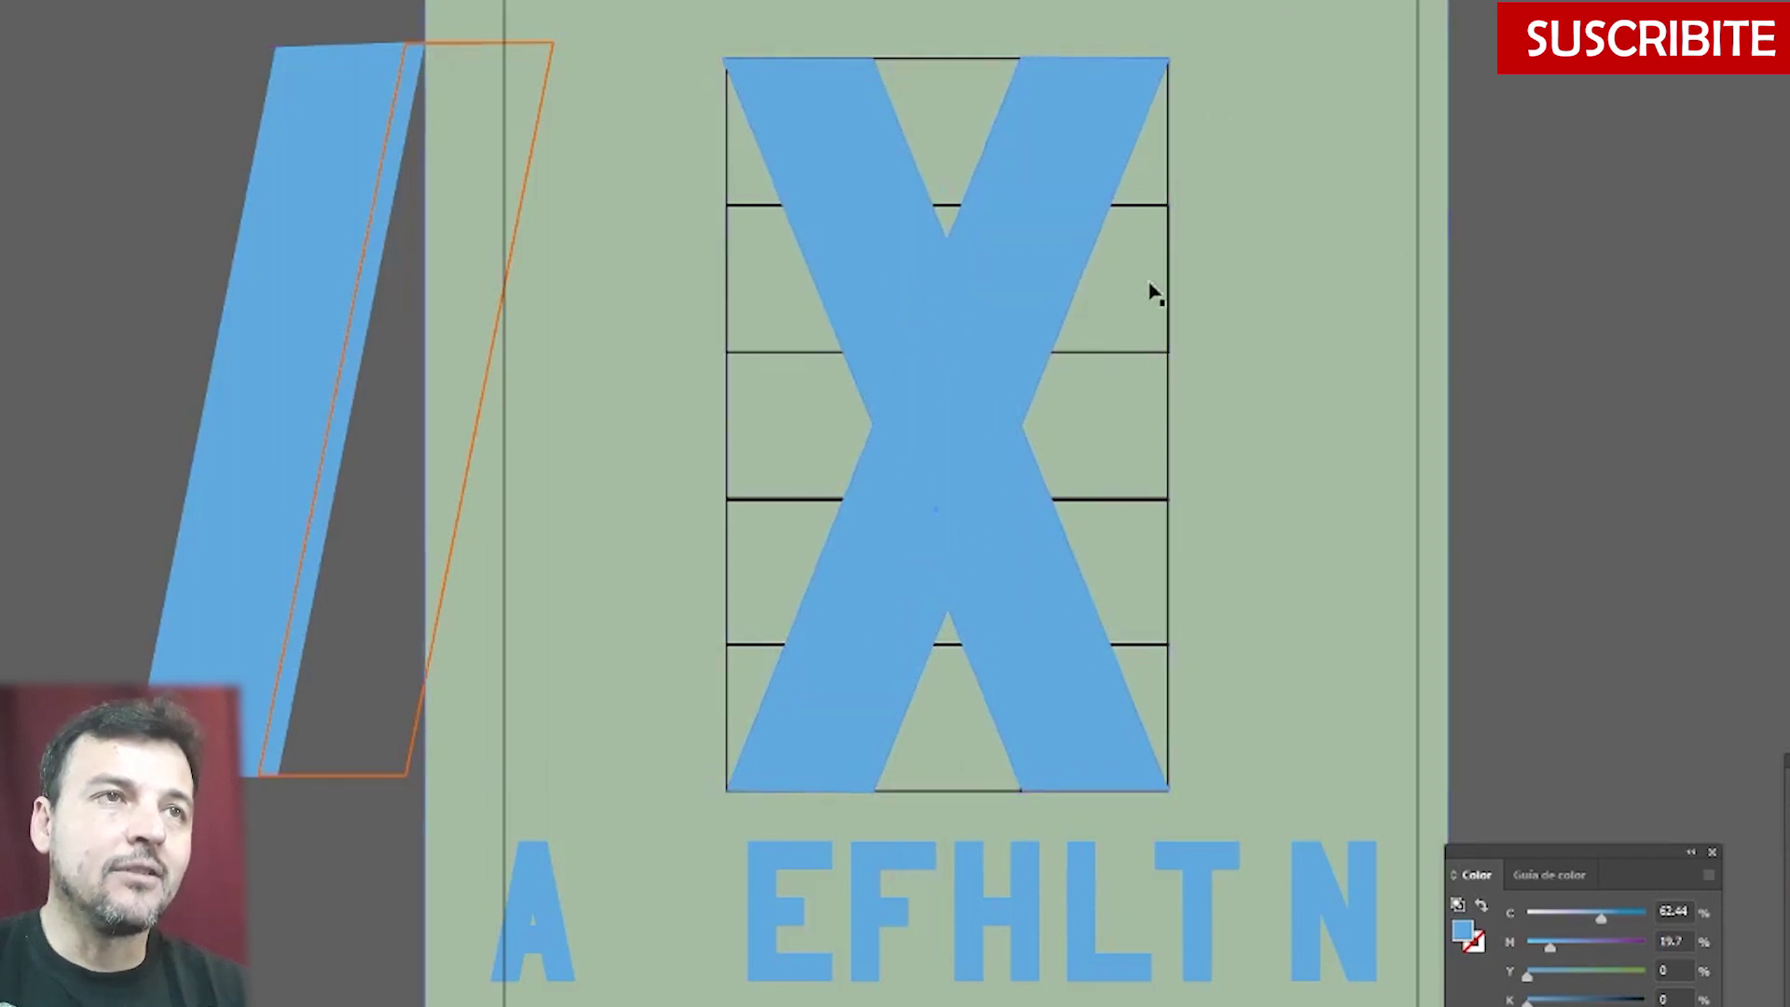
click(940, 341)
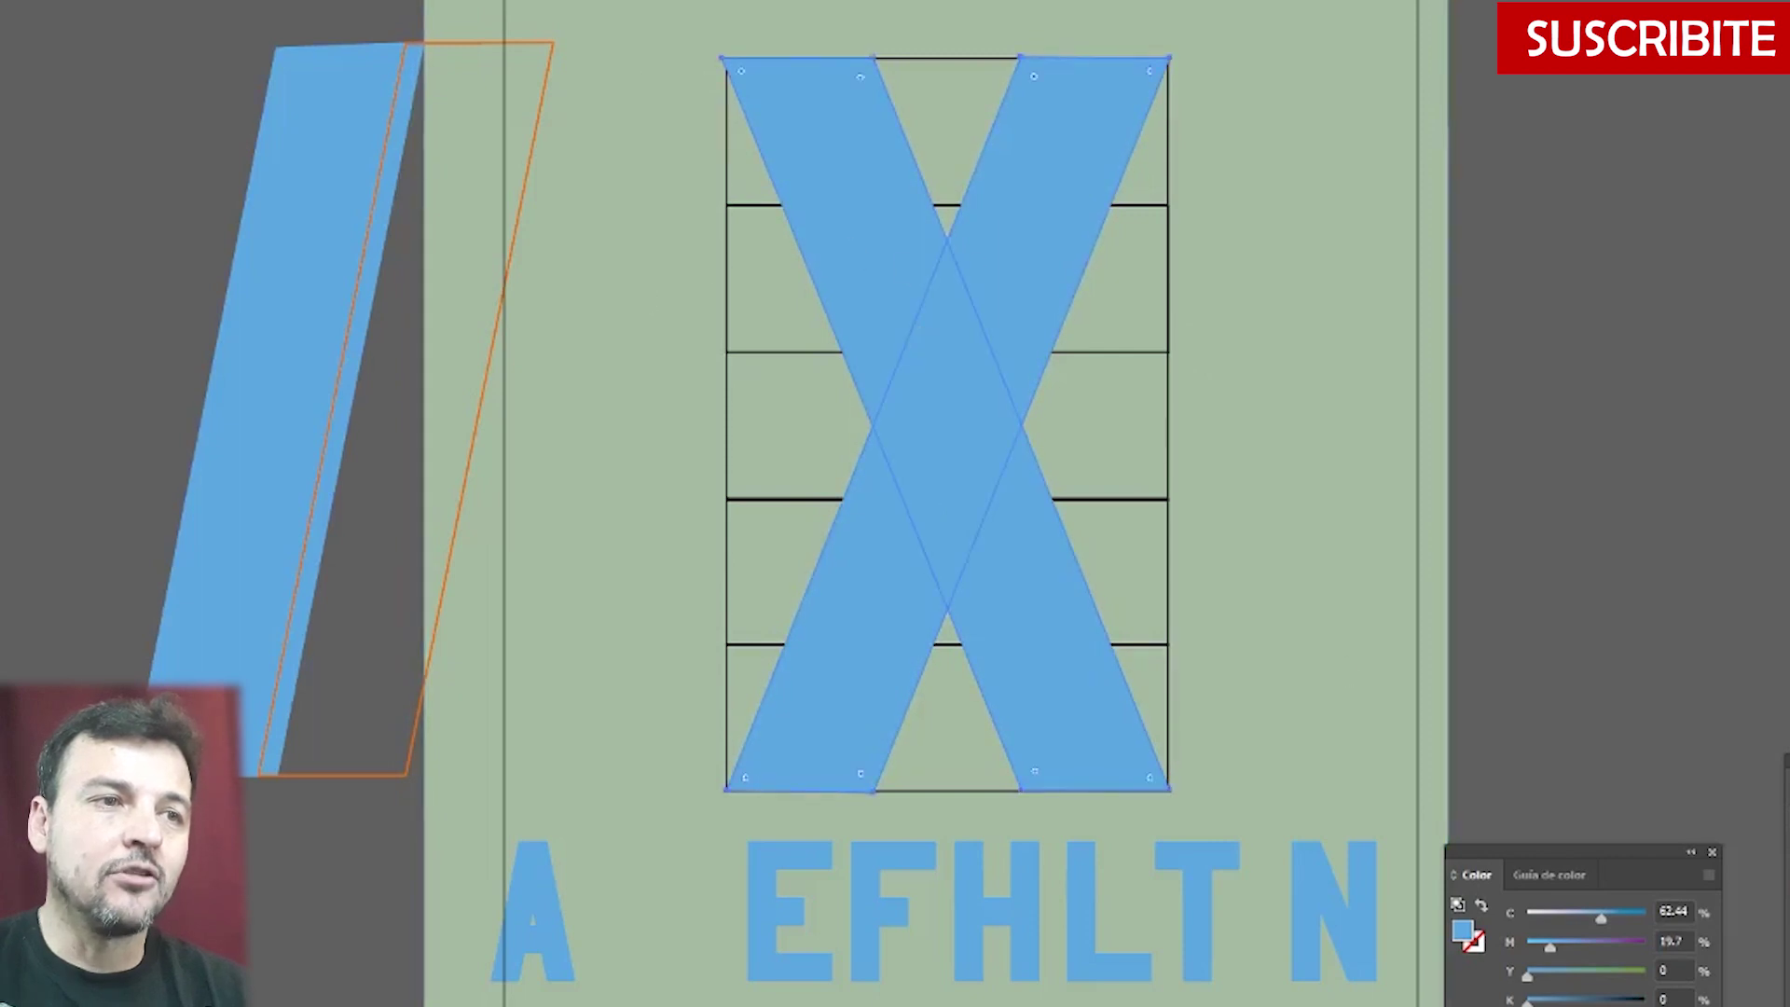
key(v)
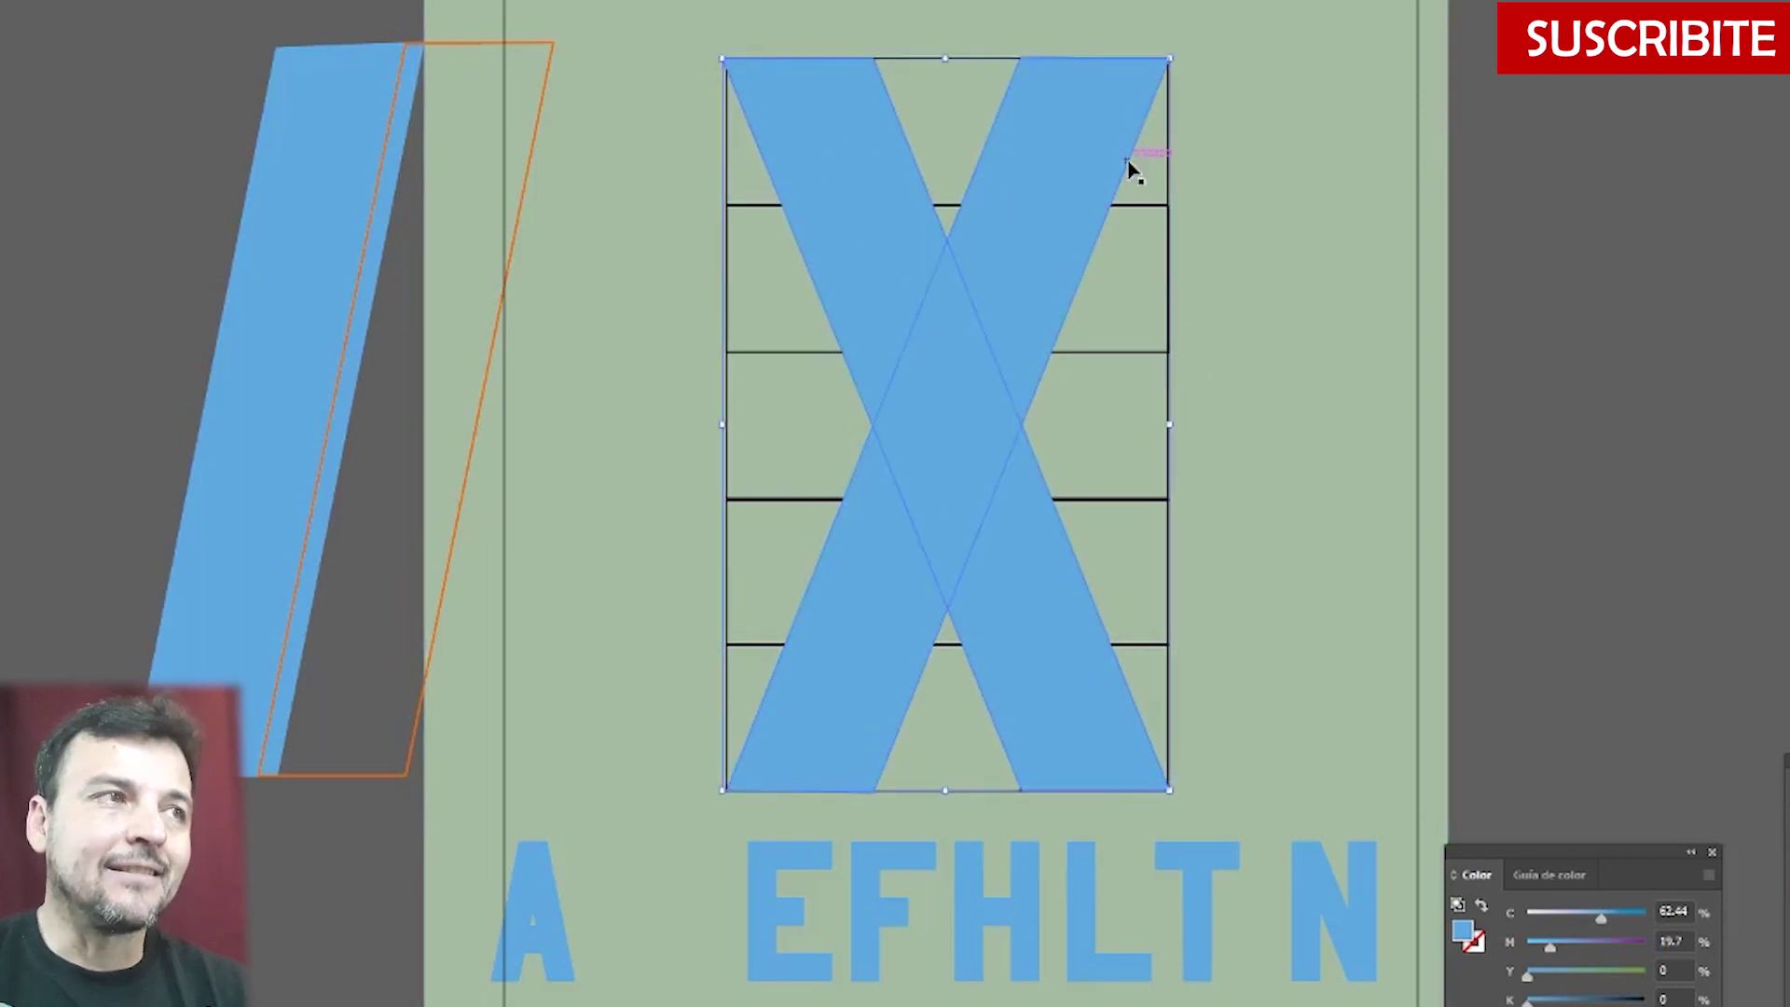
right_click(1065, 150)
mouse_move(1160, 560)
click(1399, 627)
right_click(1317, 362)
mouse_move(1450, 811)
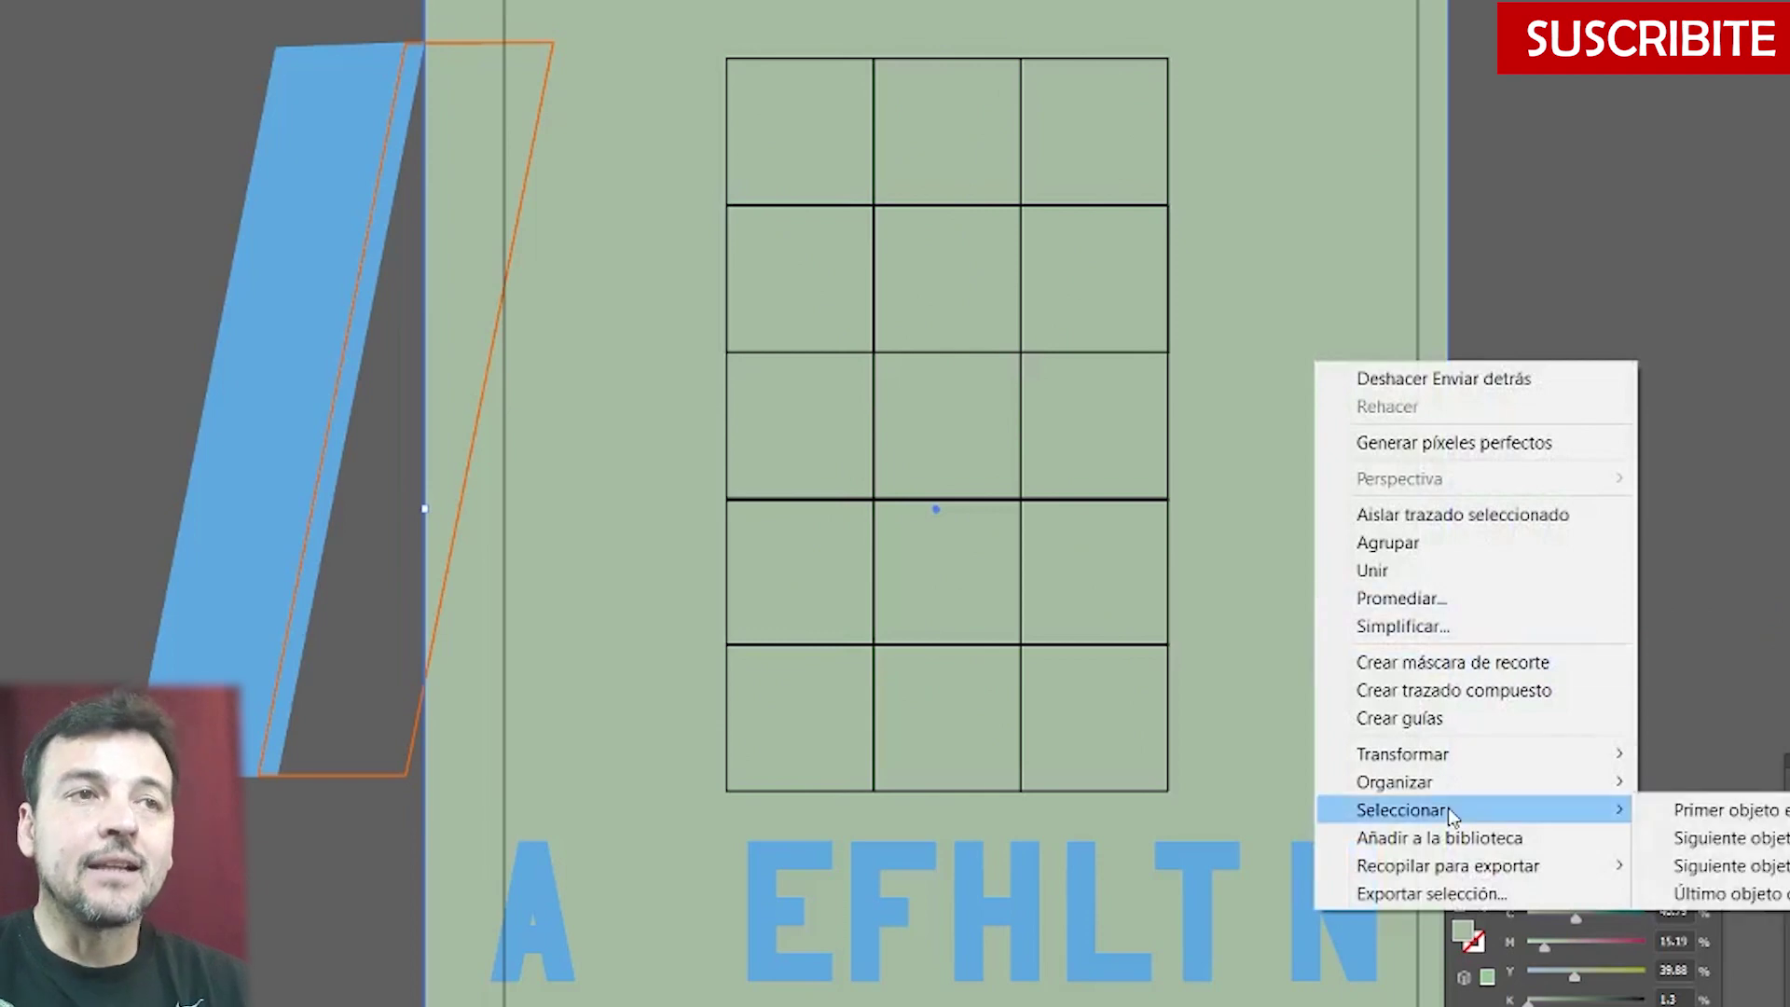
mouse_move(1417, 781)
click(1706, 865)
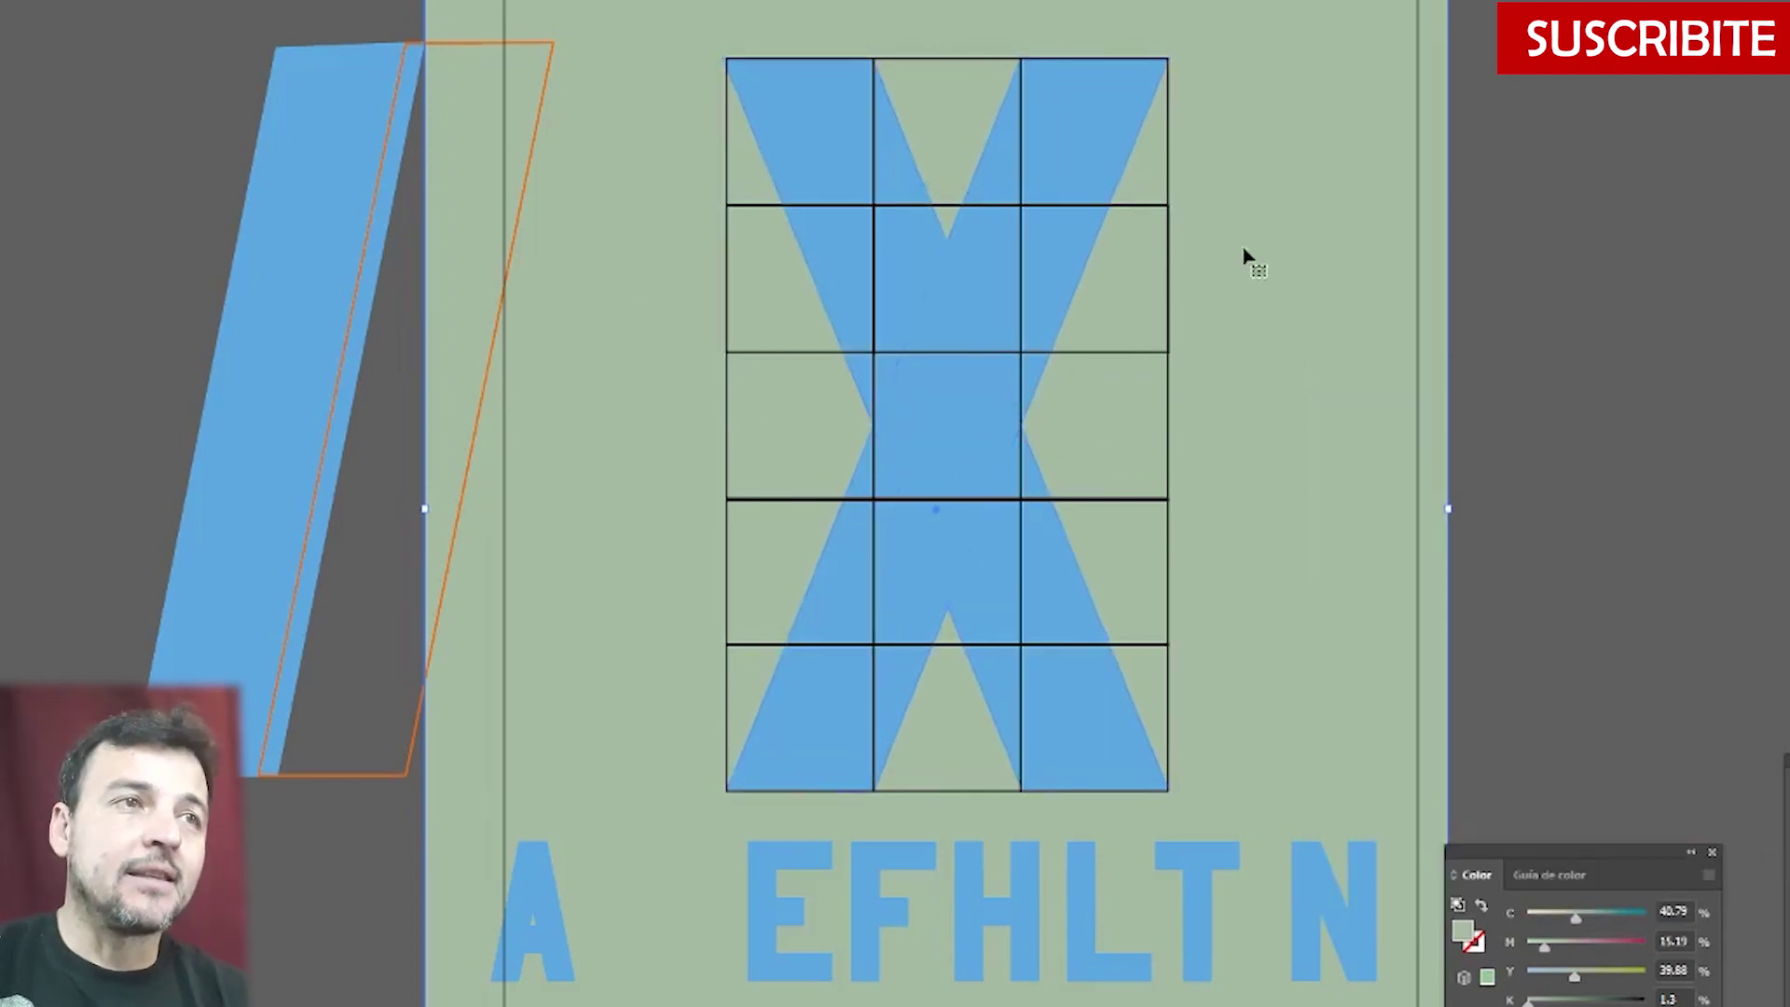
- Try to scale the X's two original bars down to the alphabet row's height and move them past the N
click(937, 337)
click(1100, 264)
click(847, 264)
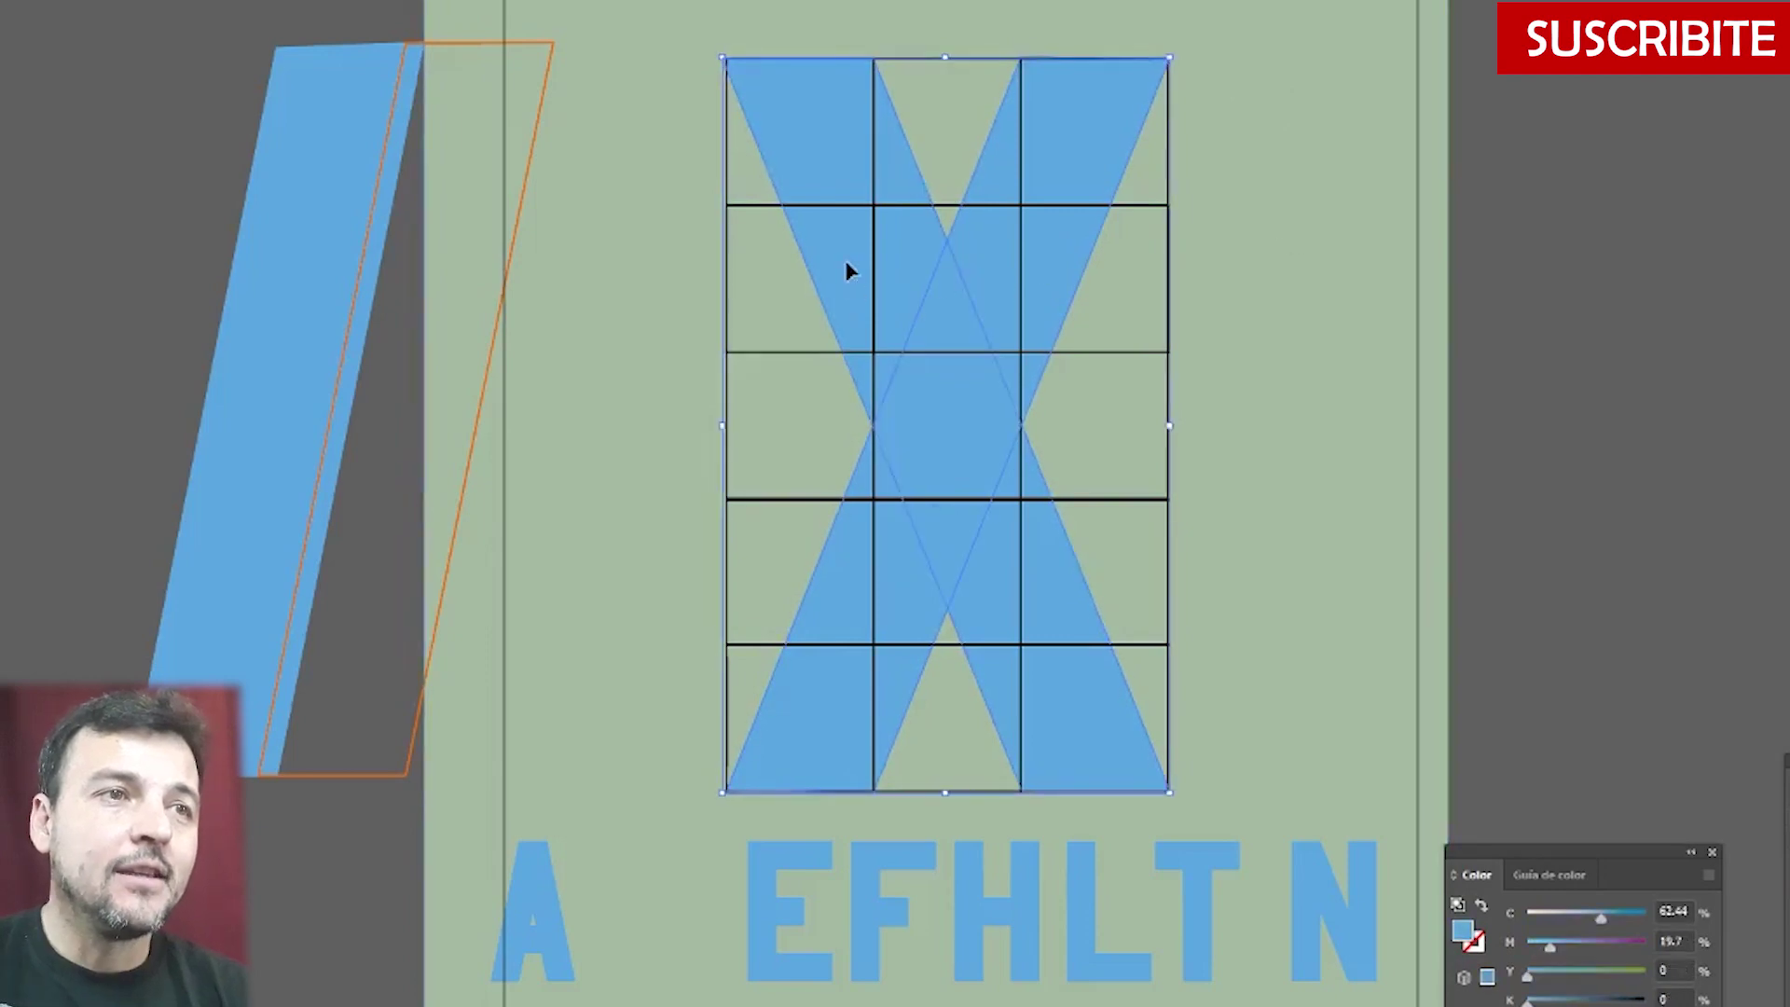
scroll(1282, 345, down, 1)
key(a)
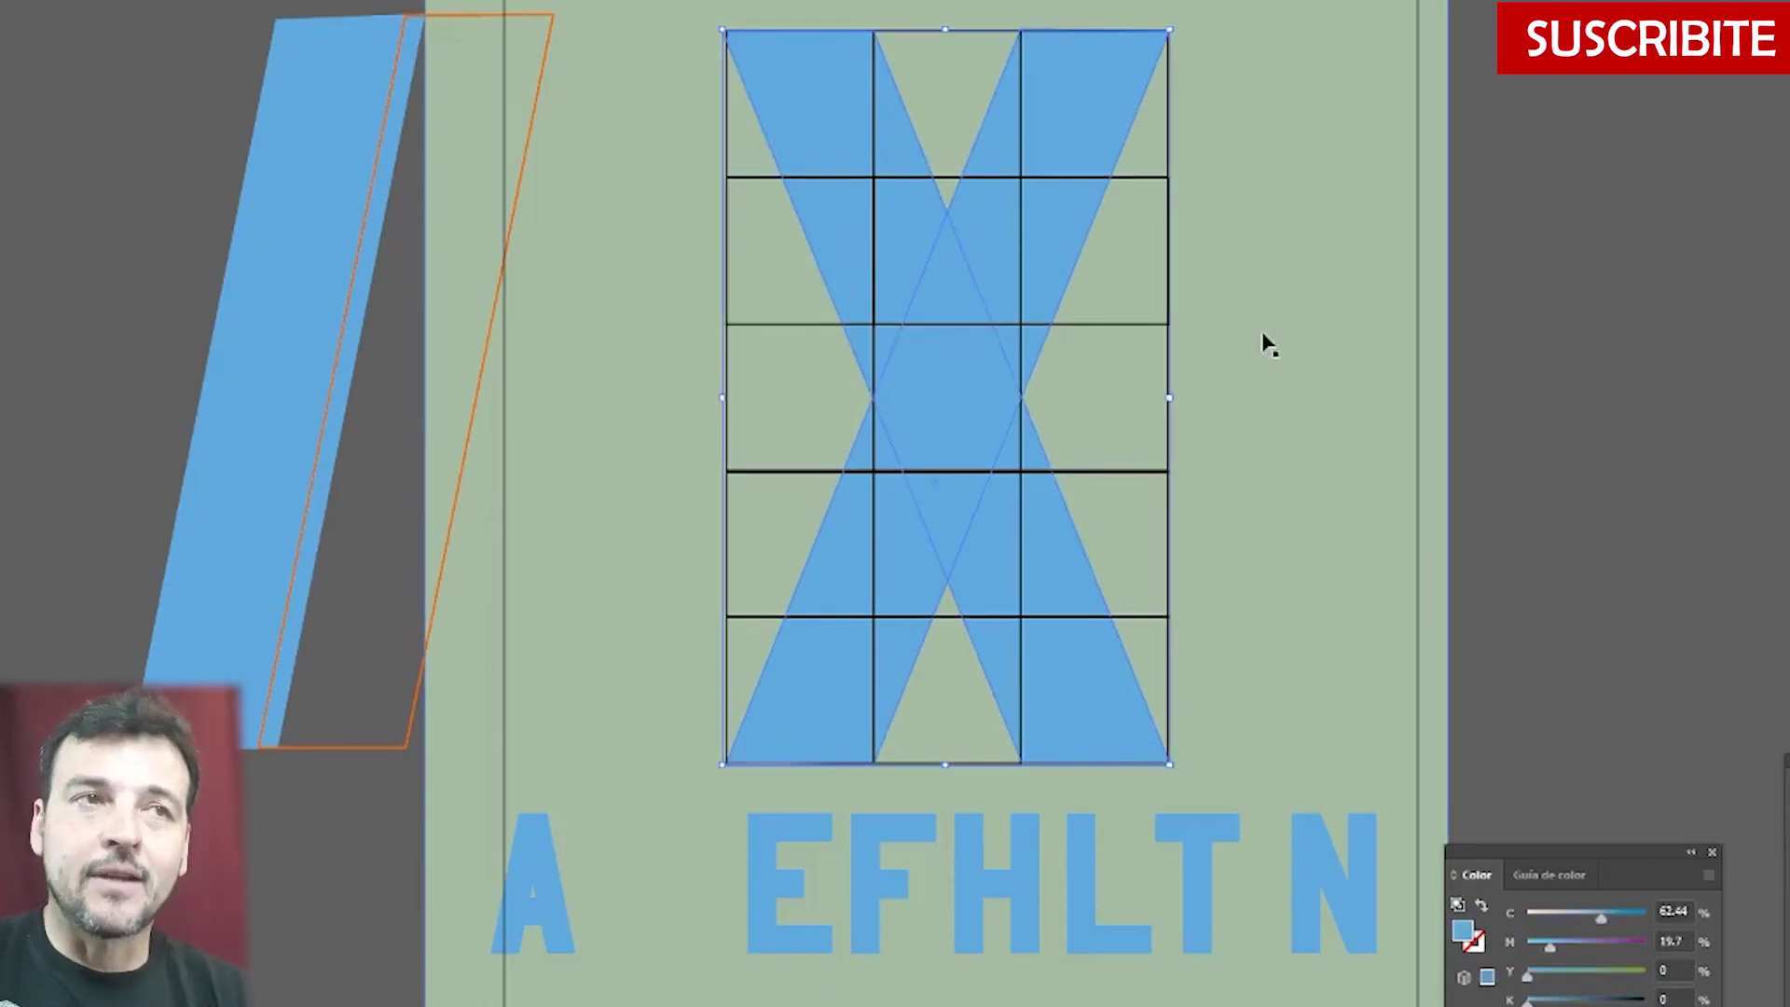
drag(1055, 581, 1177, 777)
drag(843, 222, 1201, 623)
click(1713, 853)
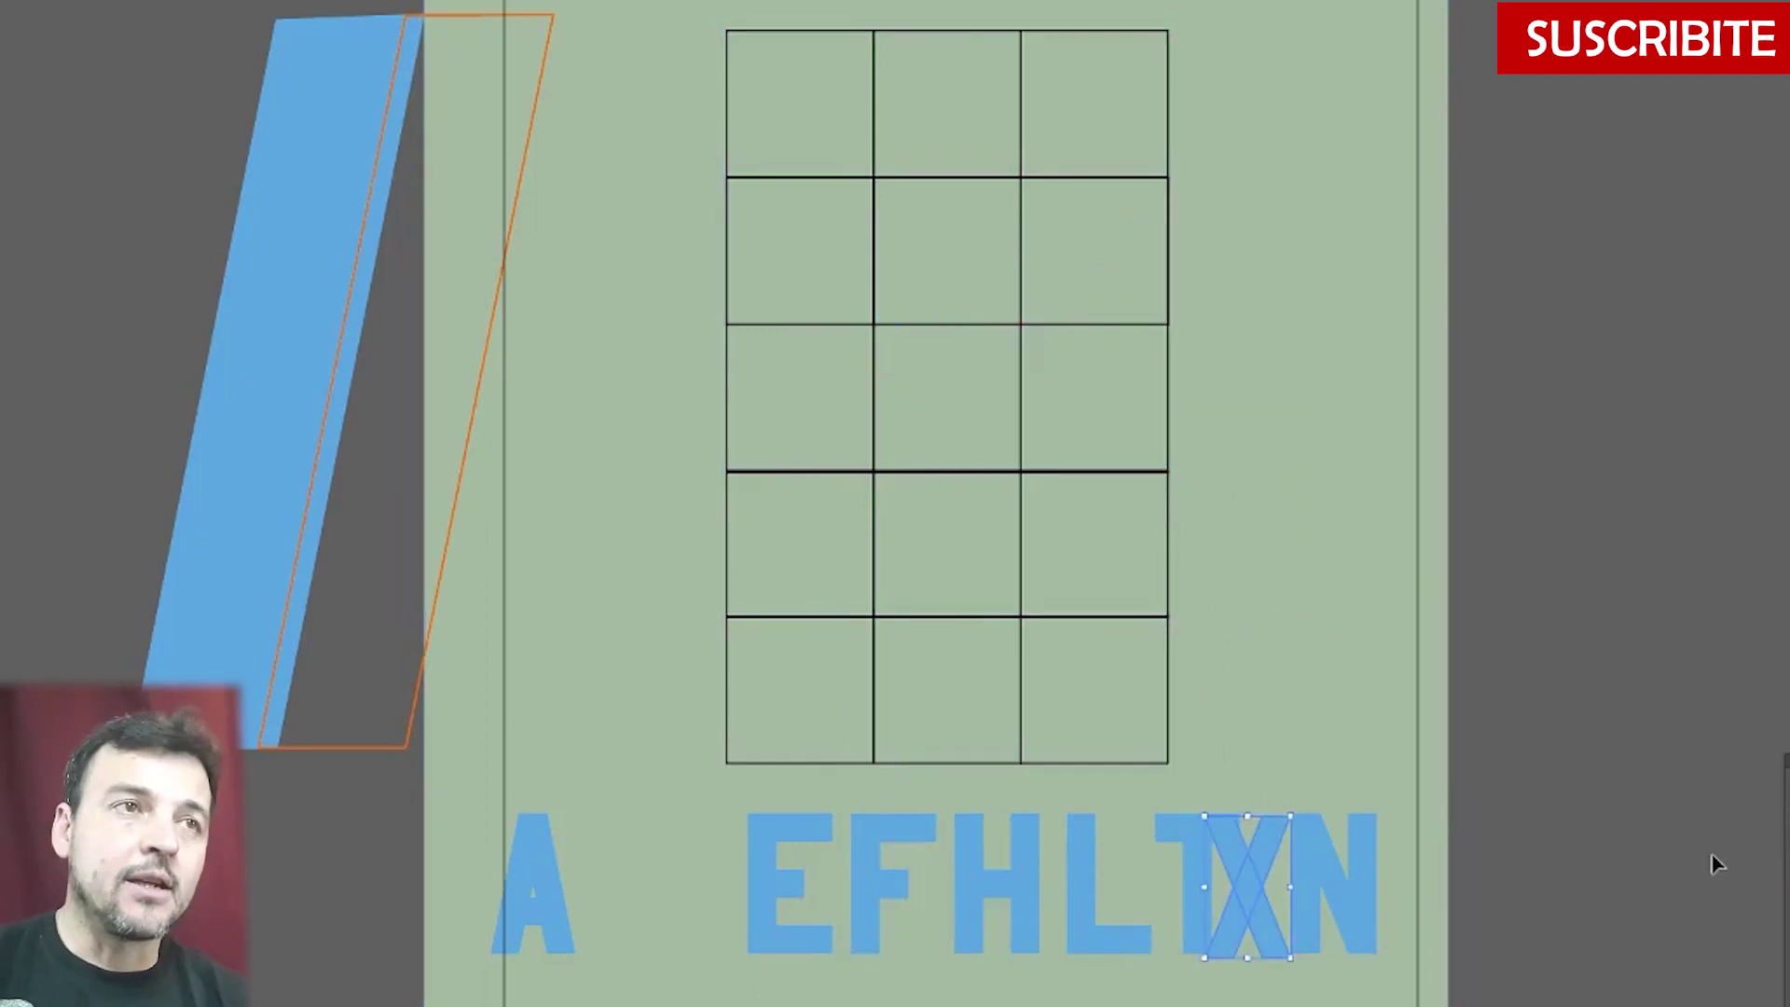
drag(1267, 880, 1526, 829)
- Undo the scaling and moving of the X so it fills the grid again
key(ctrl+z)
key(ctrl+z)
key(ctrl+z)
key(ctrl+z)
- Duplicate the X beside the grid and scale the copy down to about the row's height, placing it after the N with a wide gap
click(919, 351)
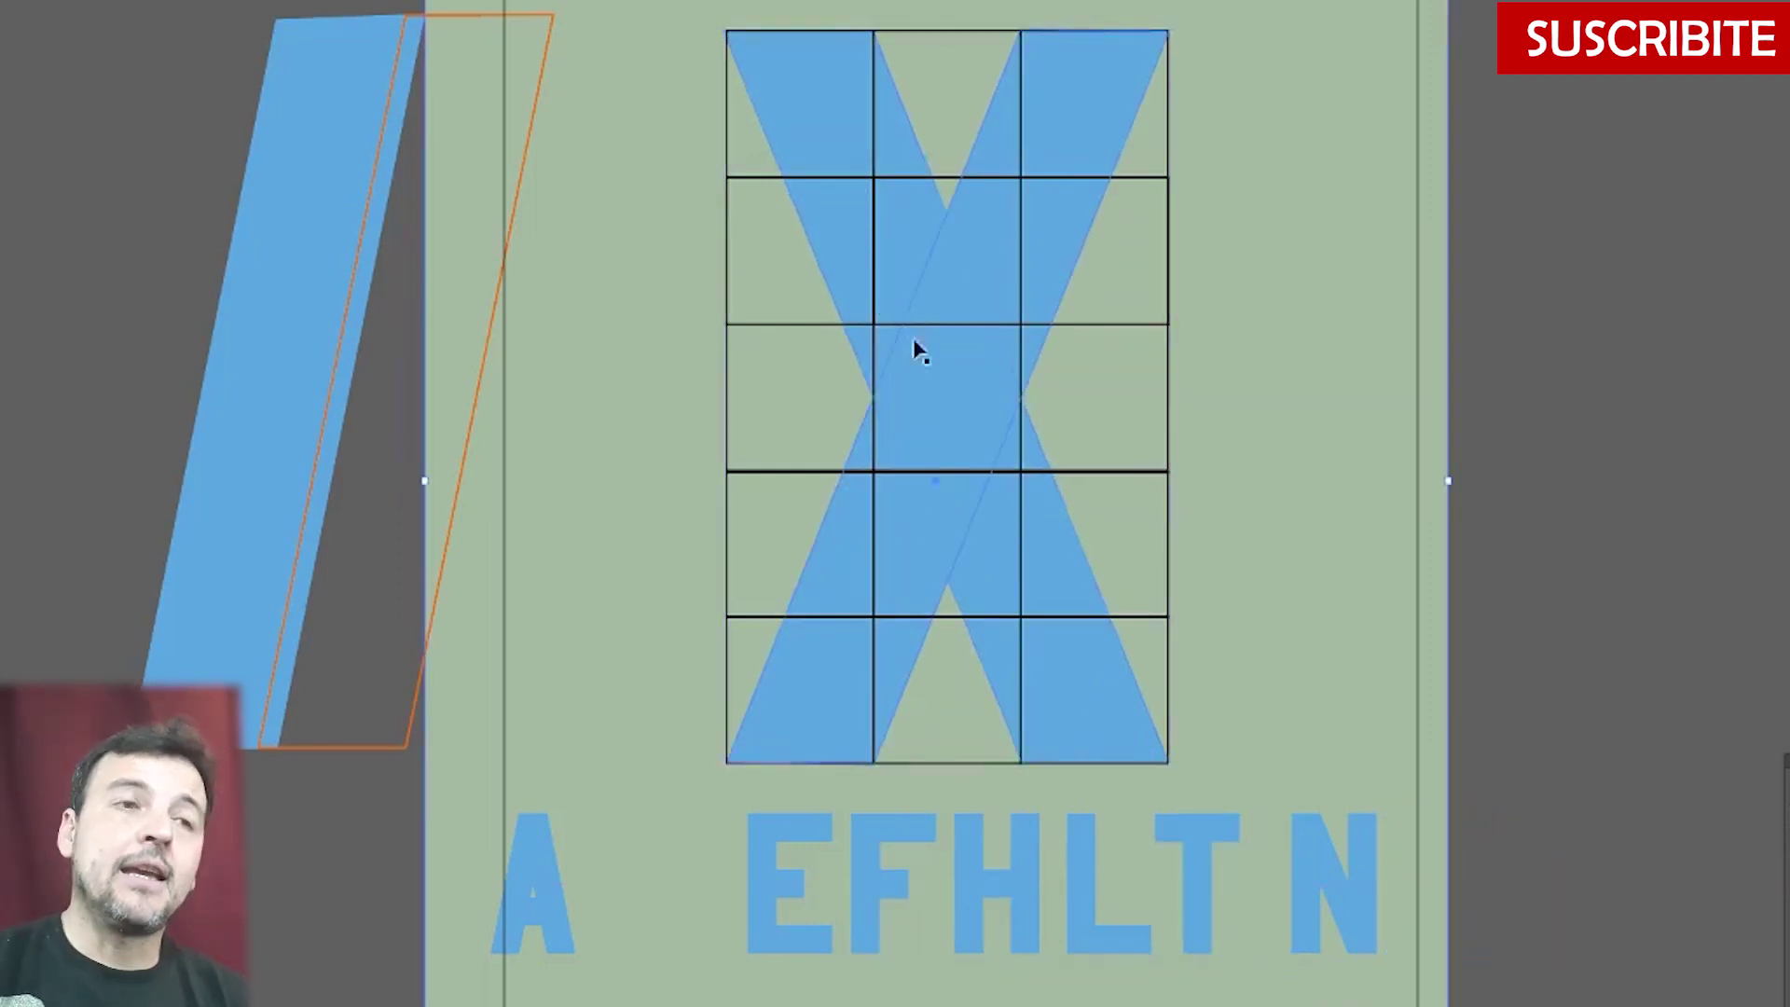
click(949, 219)
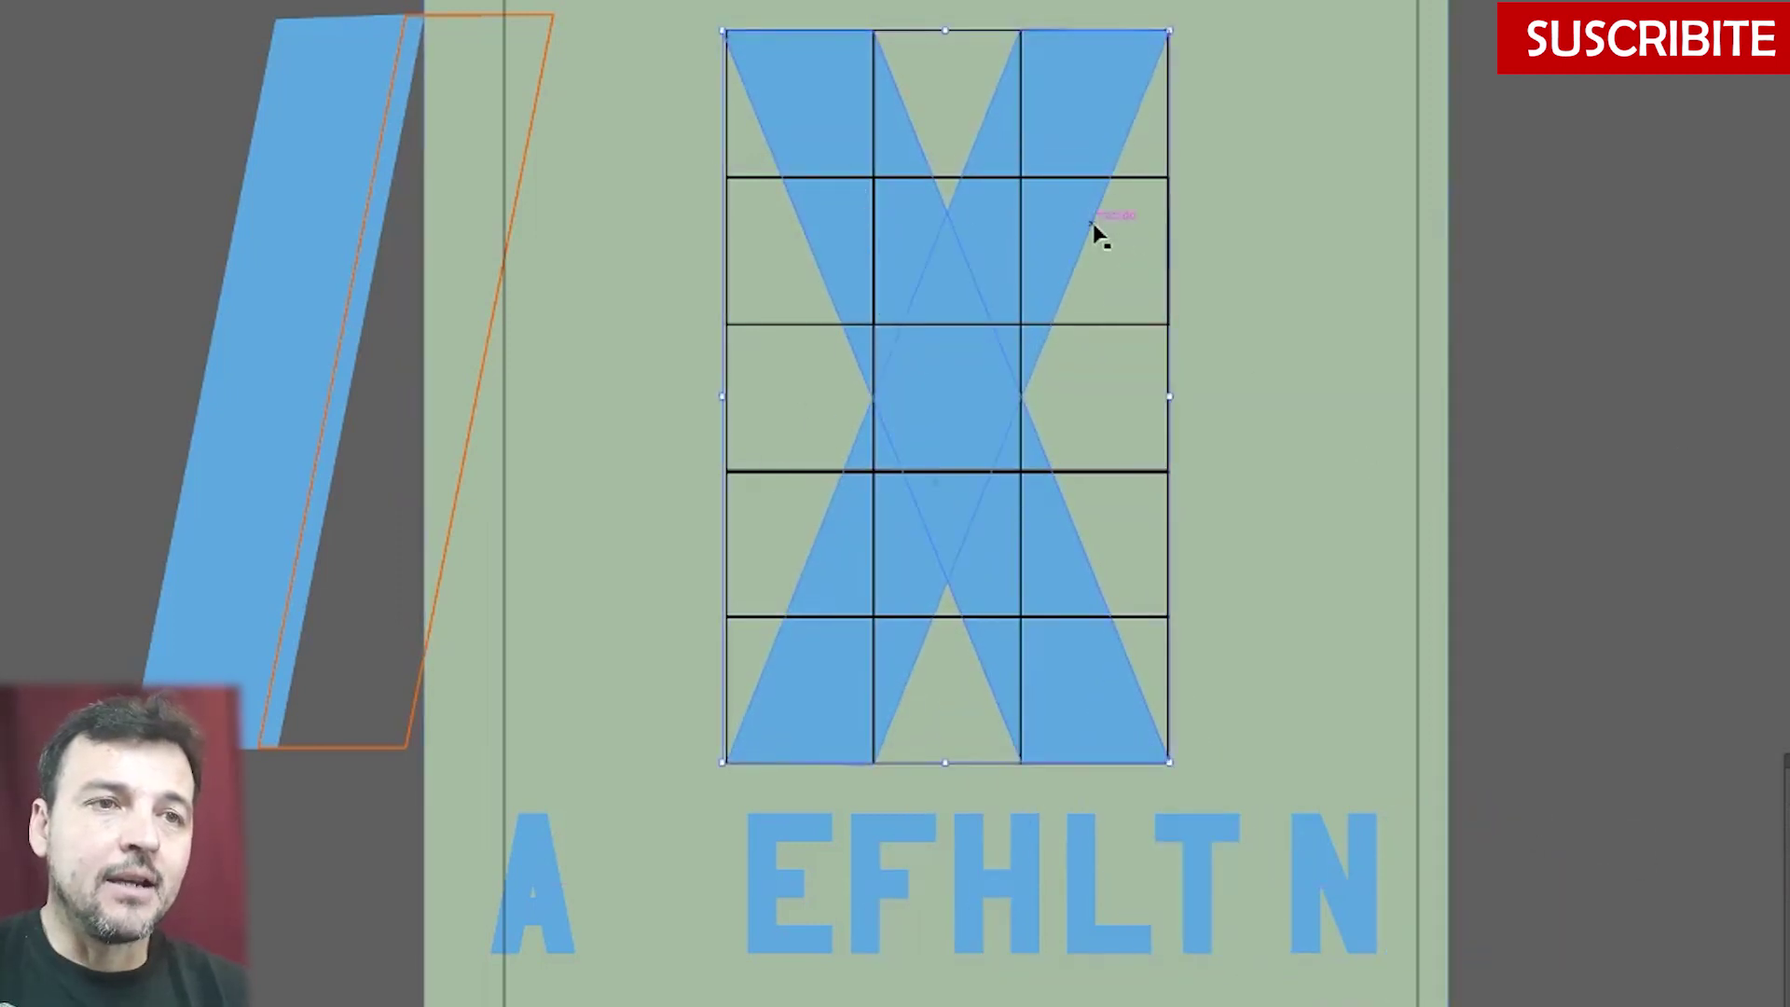
drag(1038, 210, 1543, 212)
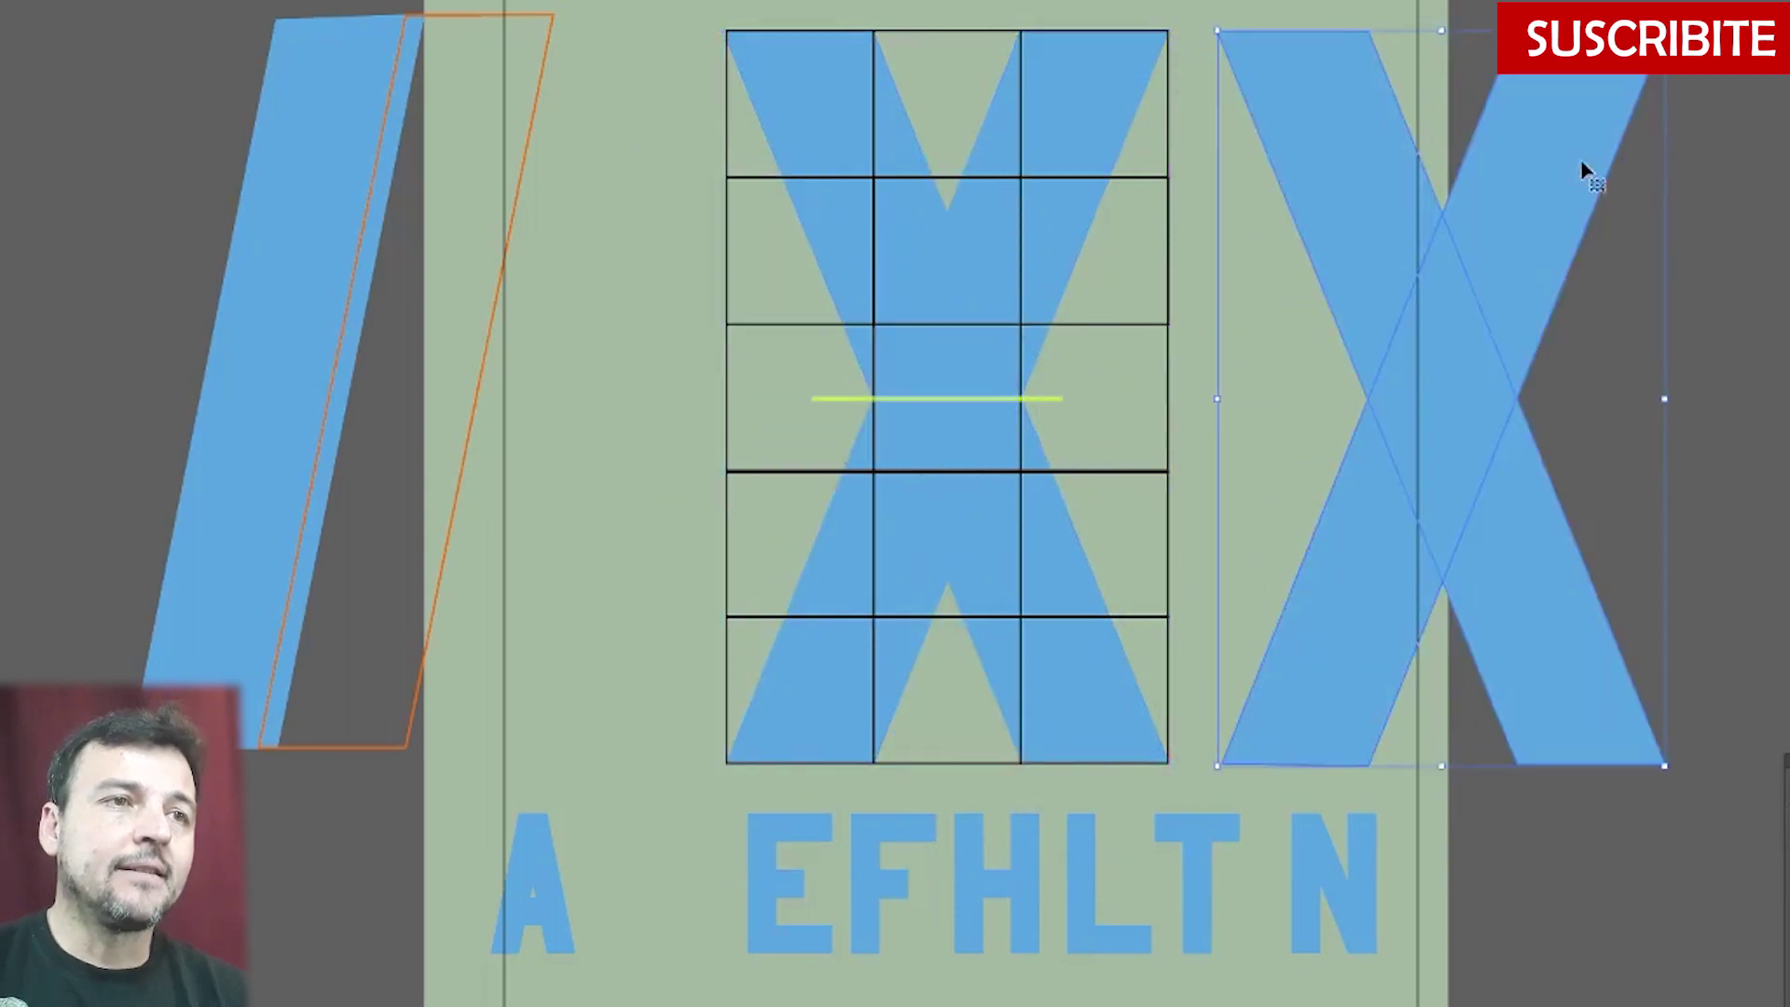
drag(1361, 644, 1298, 832)
drag(1157, 221, 1506, 800)
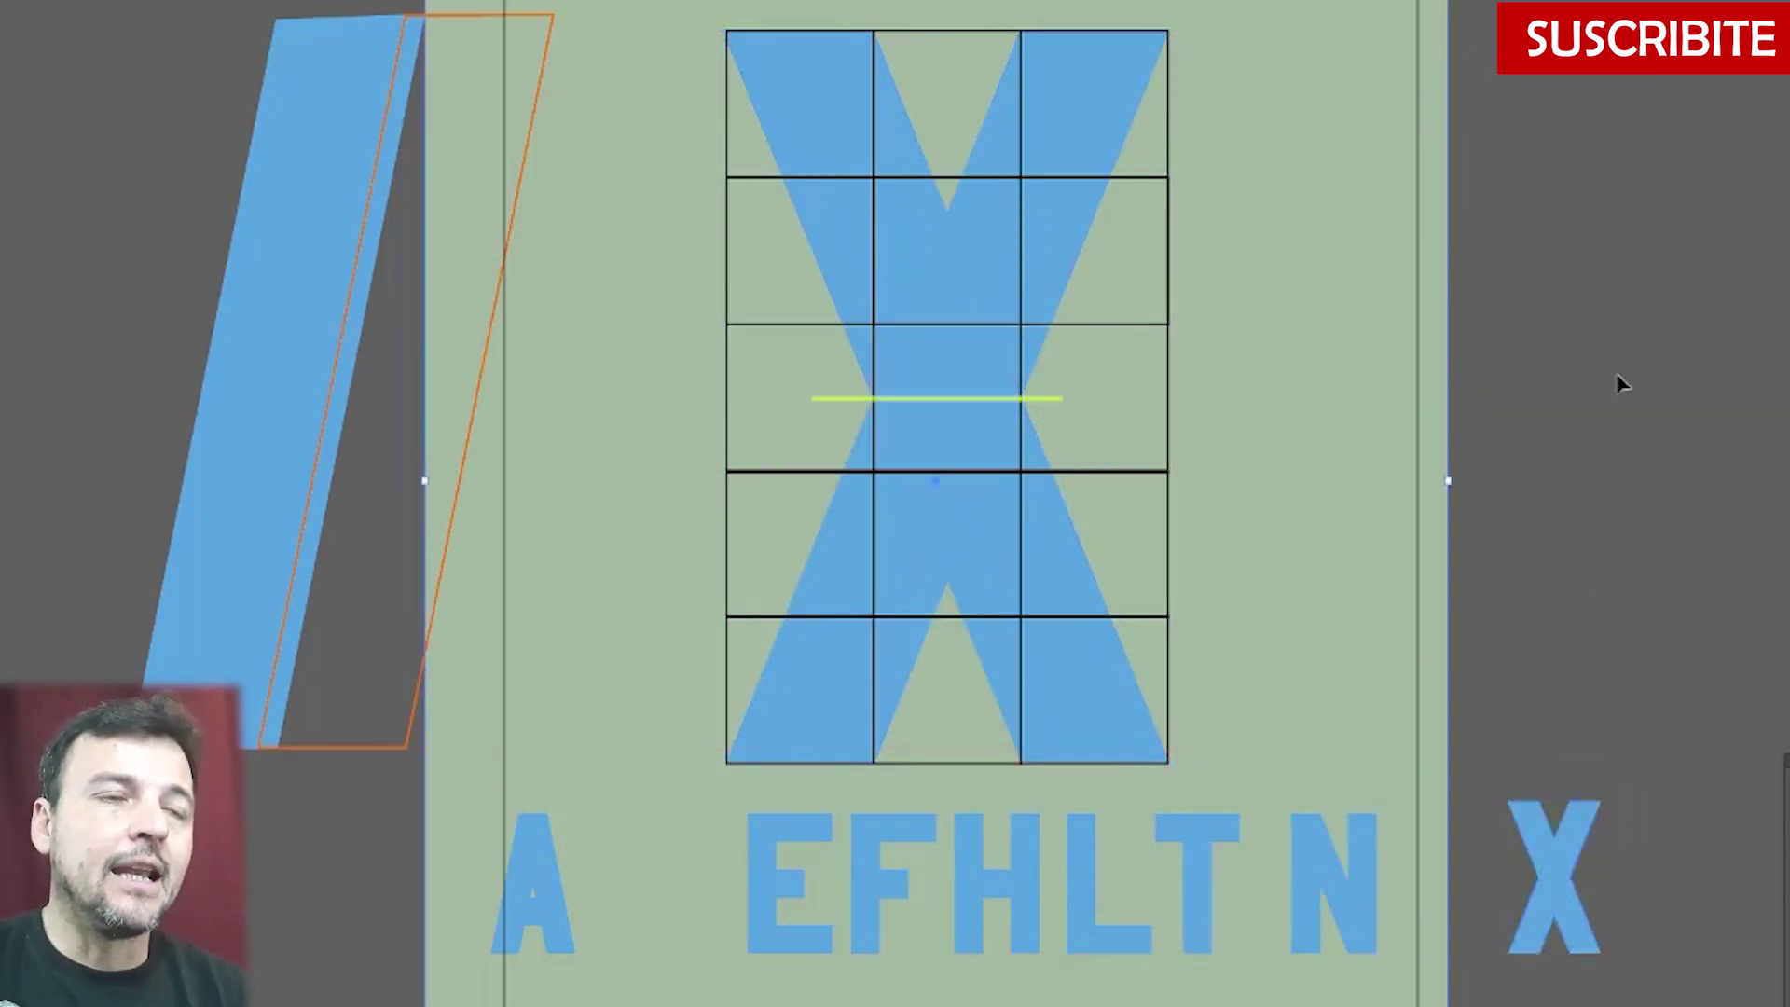
- Try to shorten the X's rising bar to the grid's middle by moving its two lower corner points
click(1031, 224)
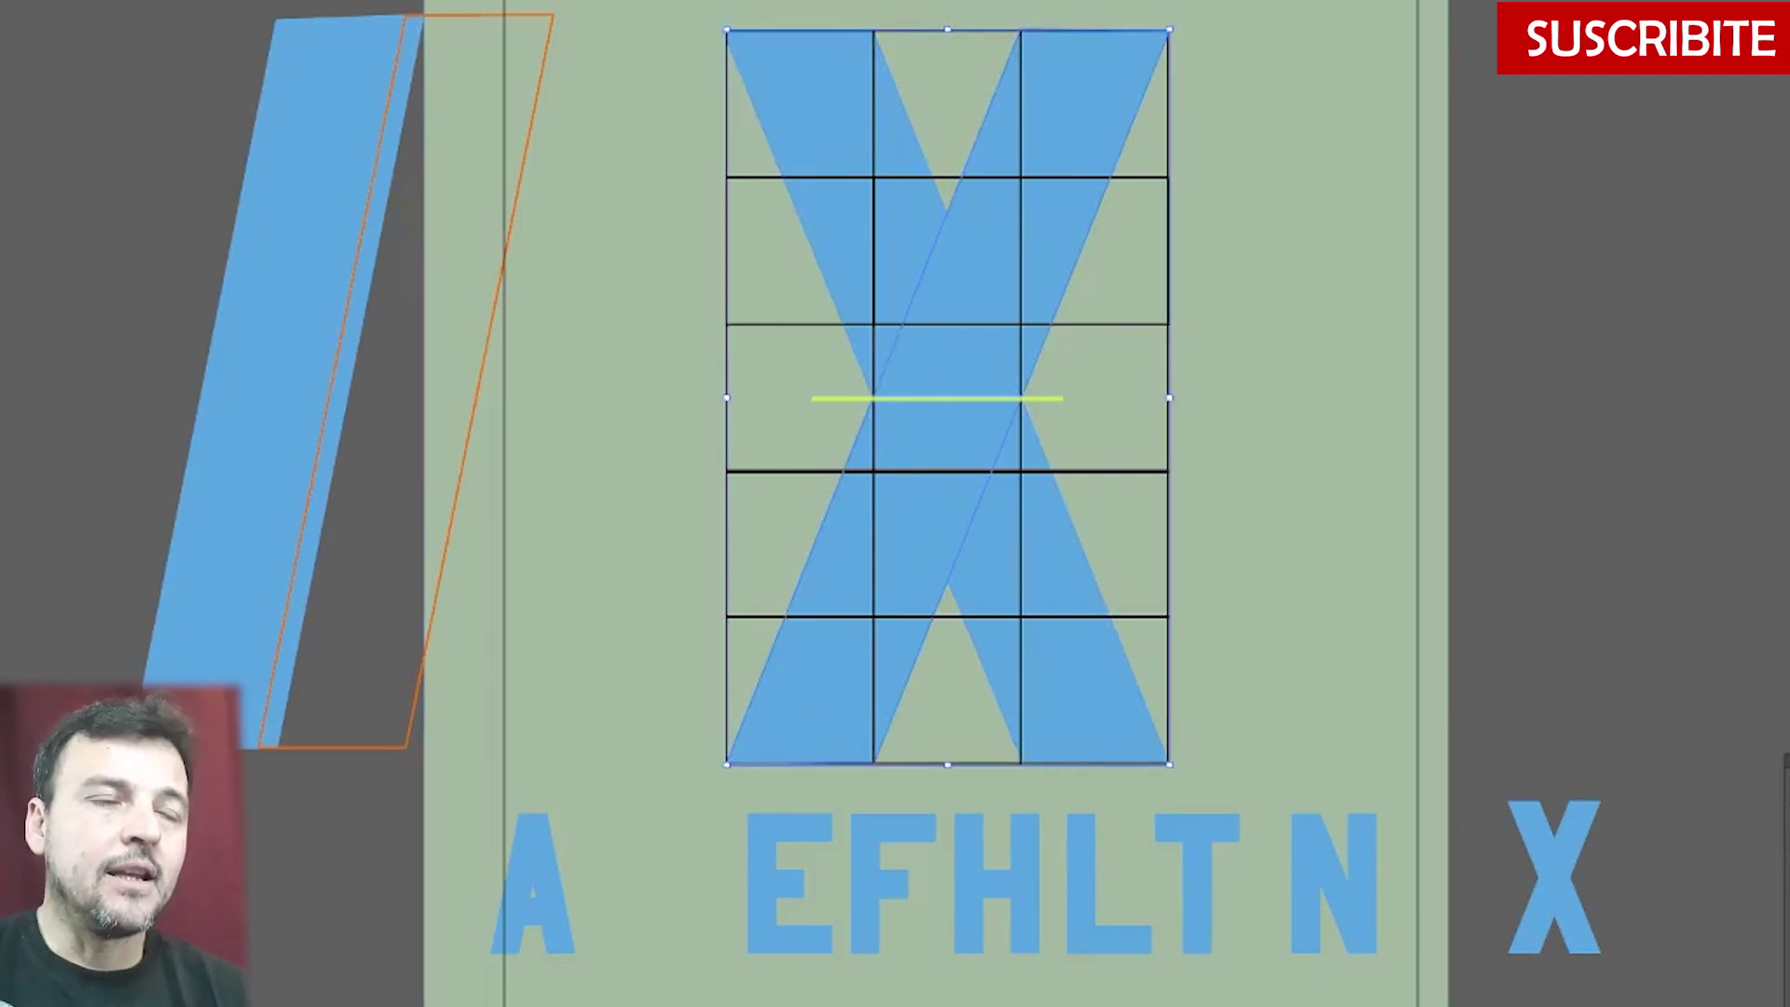
click(4, 26)
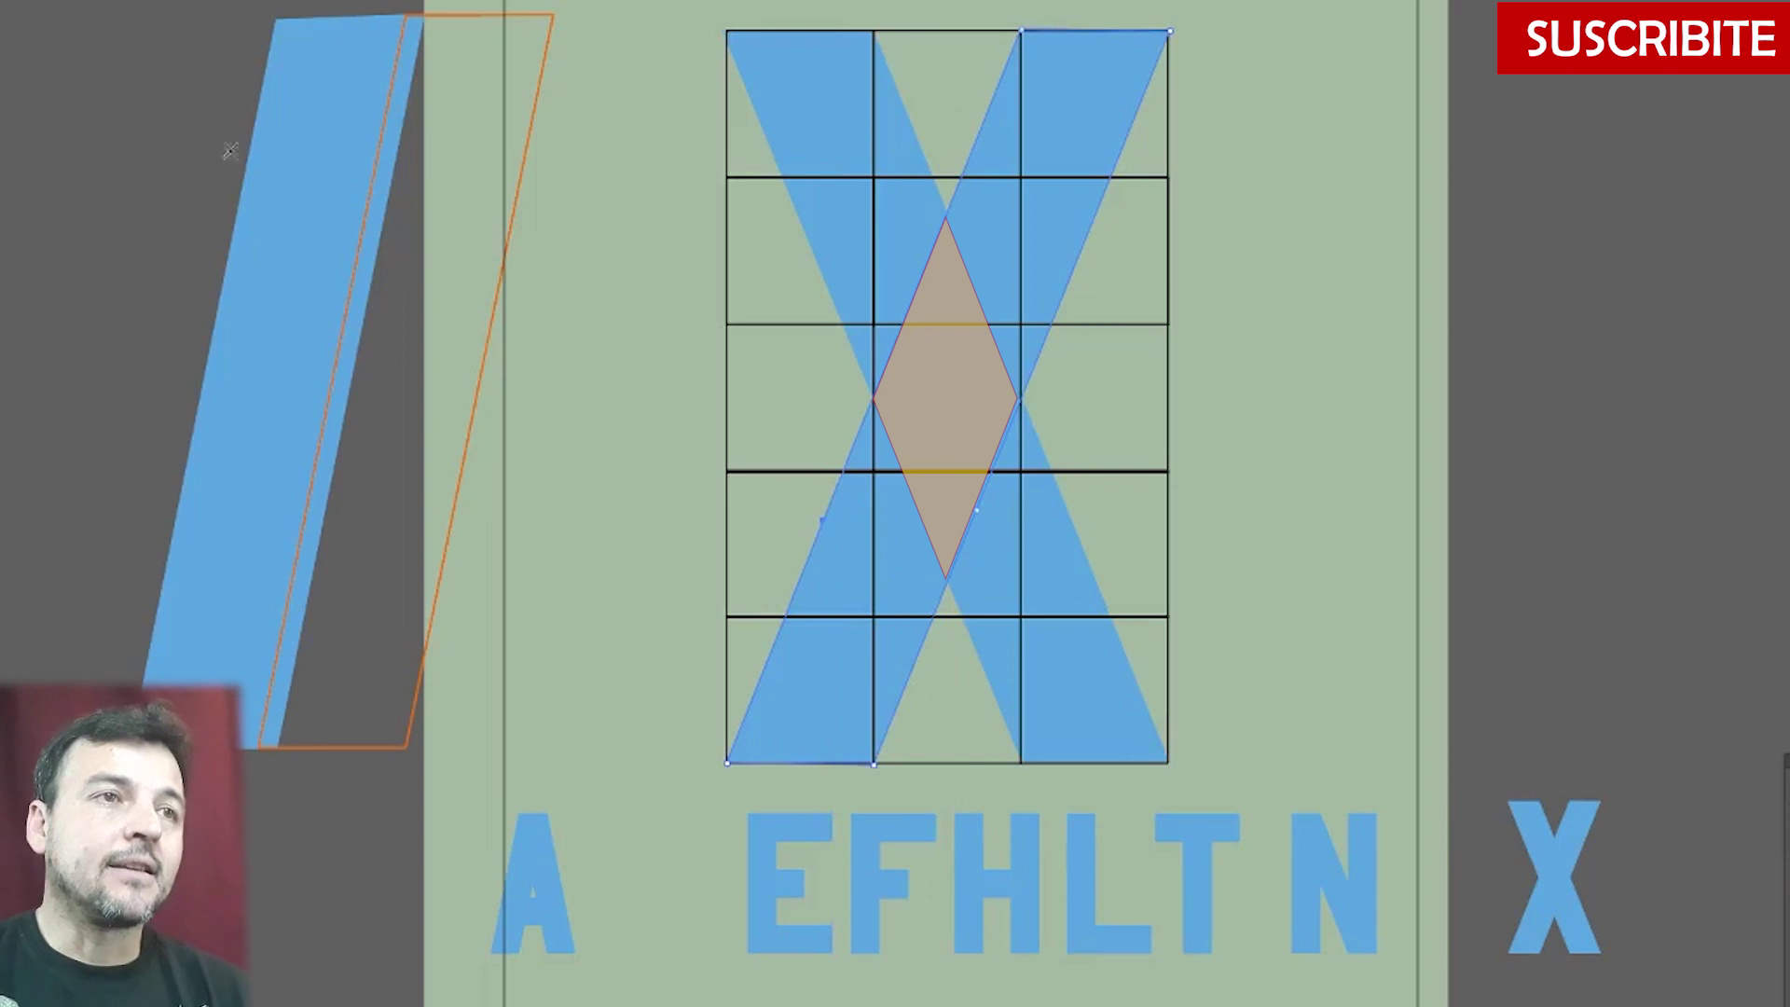
mouse_move(871, 759)
mouse_down()
mouse_move(915, 699)
mouse_move(981, 664)
mouse_up()
key(ctrl+z)
click(1400, 449)
mouse_move(873, 762)
mouse_down()
mouse_move(901, 651)
mouse_move(1019, 399)
mouse_up()
mouse_move(728, 763)
mouse_down()
mouse_move(923, 403)
mouse_move(874, 392)
mouse_up()
key(ctrl+z)
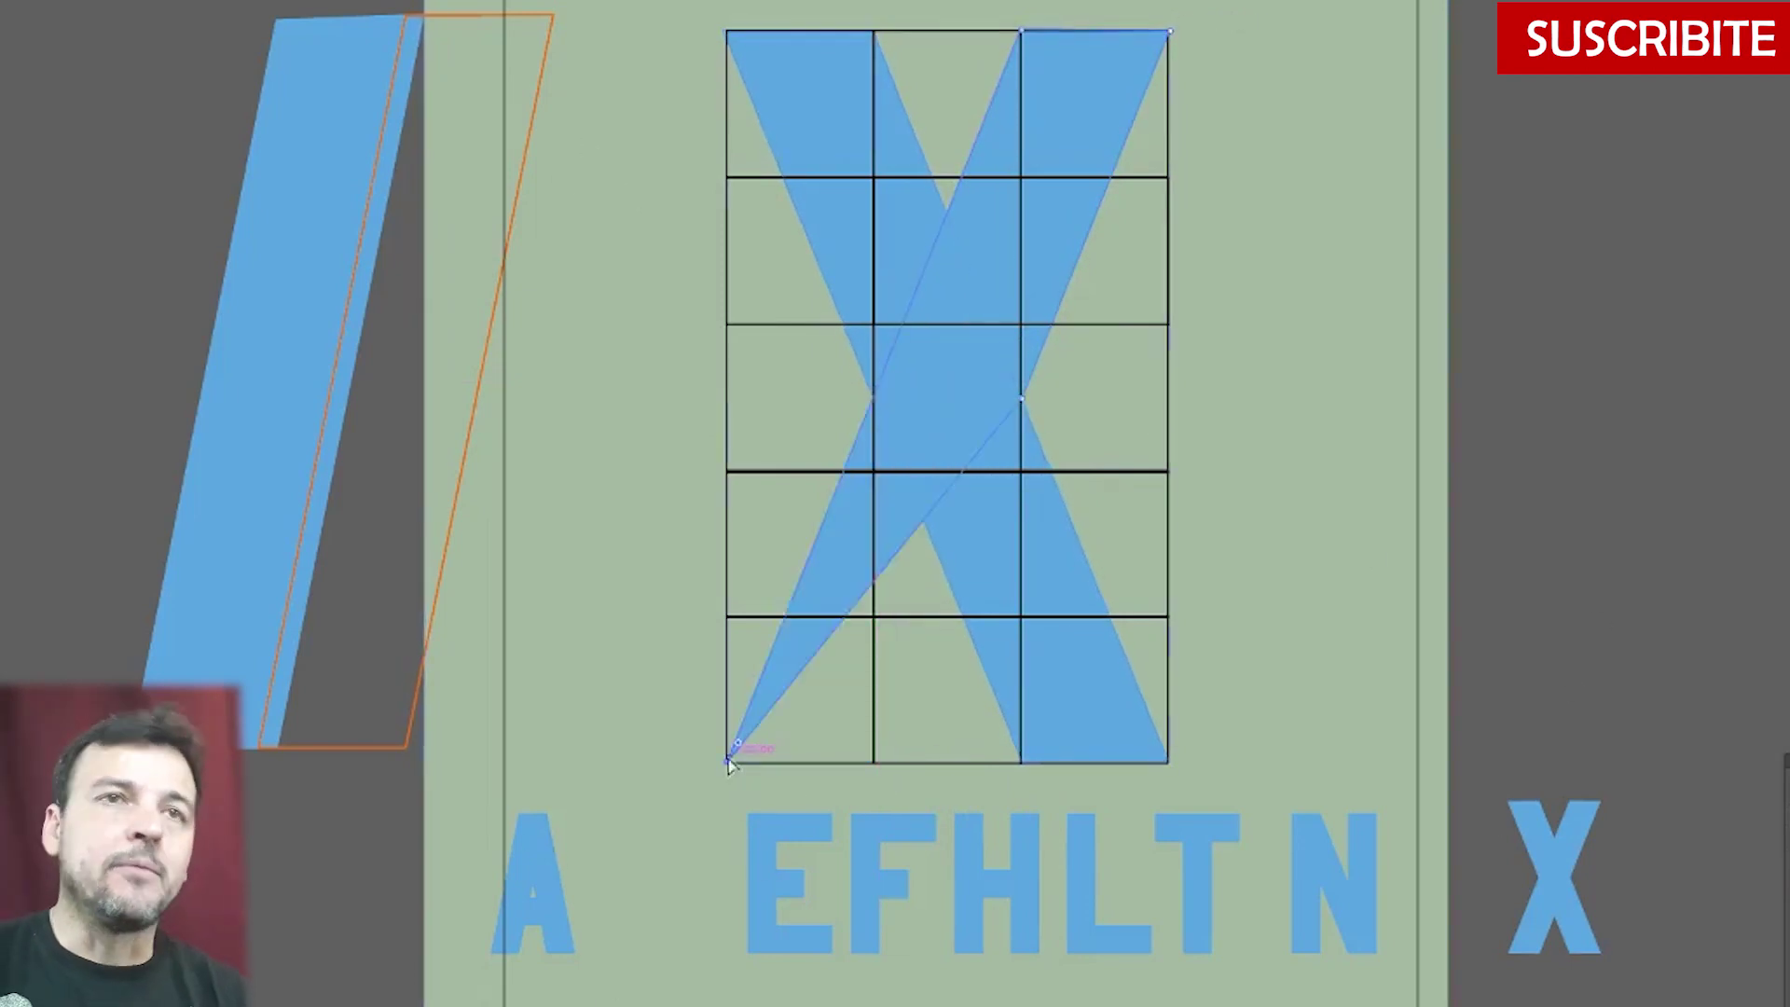
drag(728, 761, 874, 398)
key(ctrl+z)
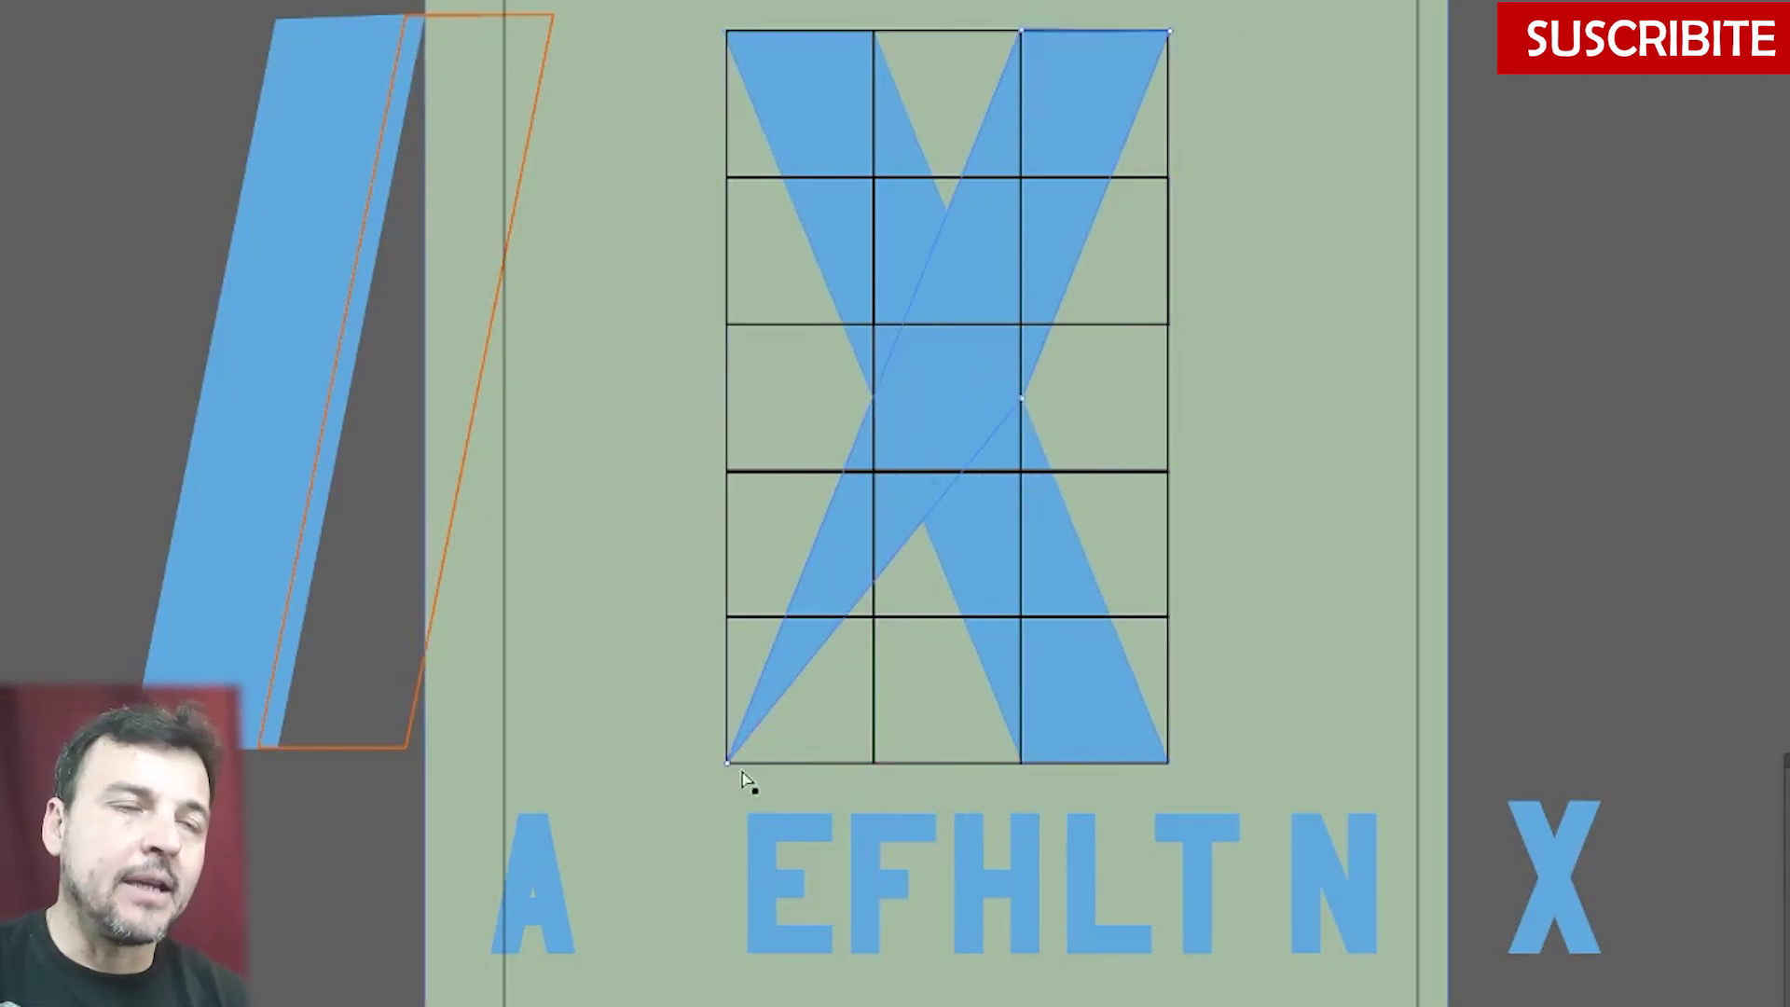
mouse_move(743, 775)
mouse_down()
mouse_move(919, 491)
mouse_move(873, 397)
mouse_up()
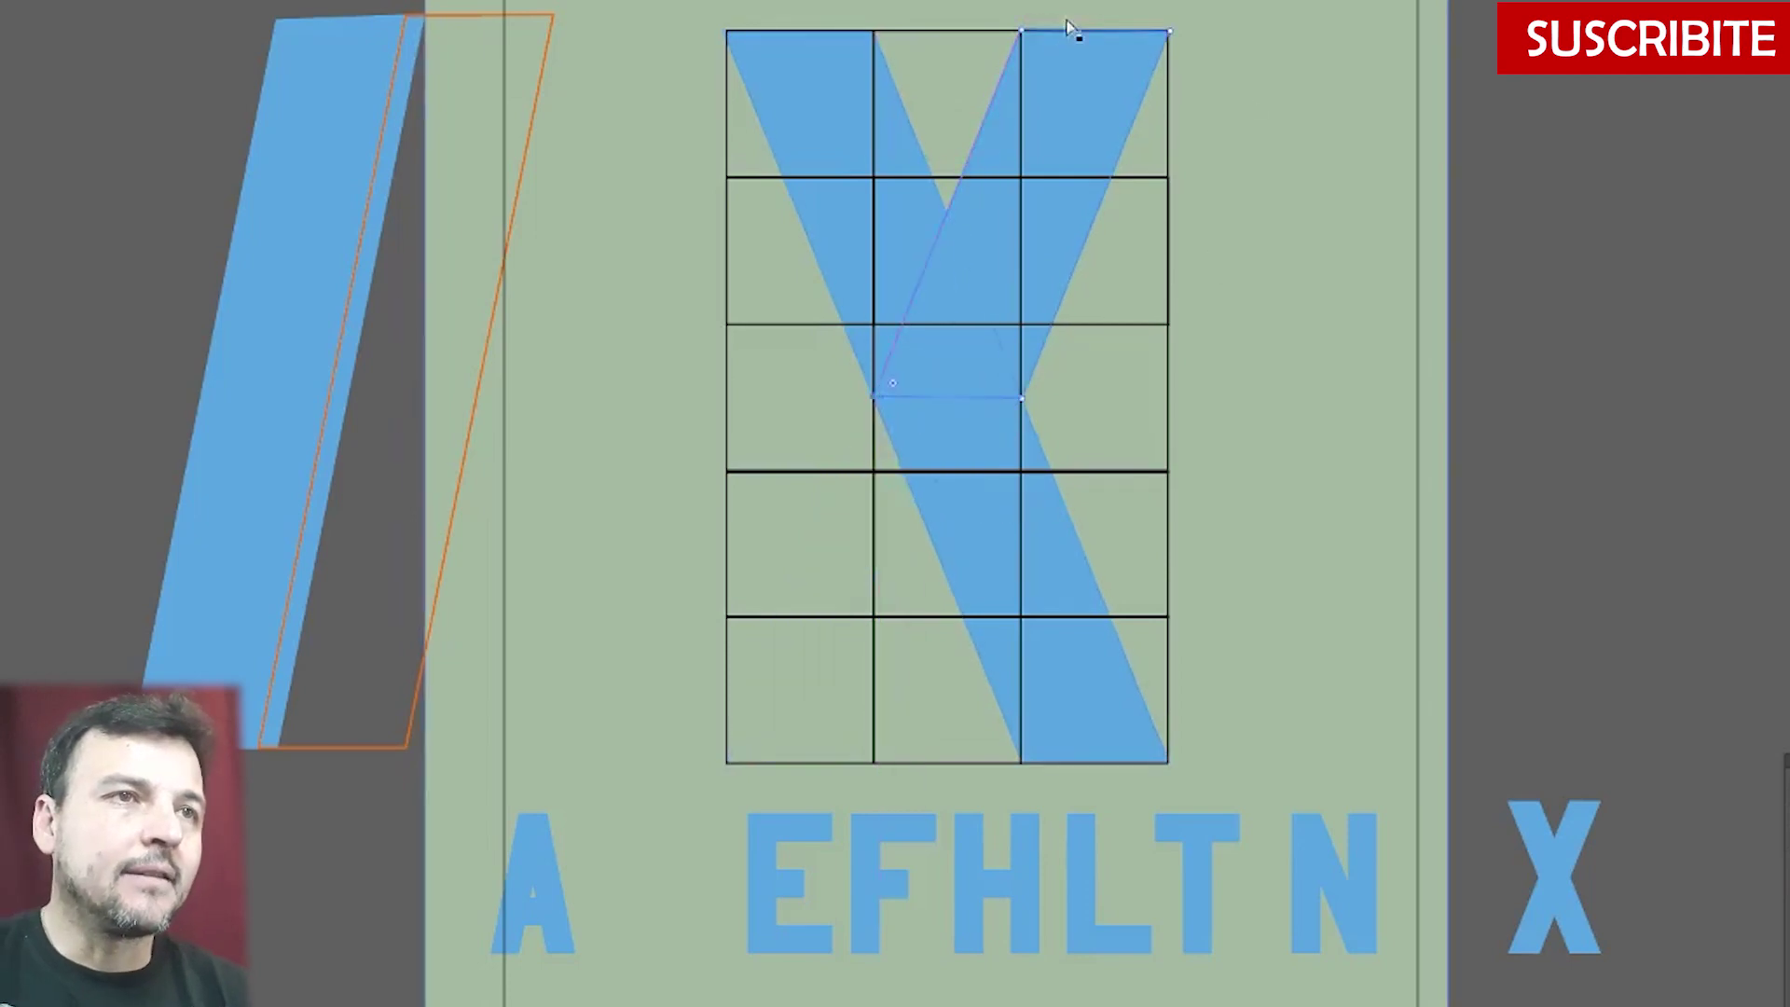
- Undo the shortening of the rising bar so both bars of the X span the full grid
drag(1166, 760, 1116, 436)
key(ctrl+z)
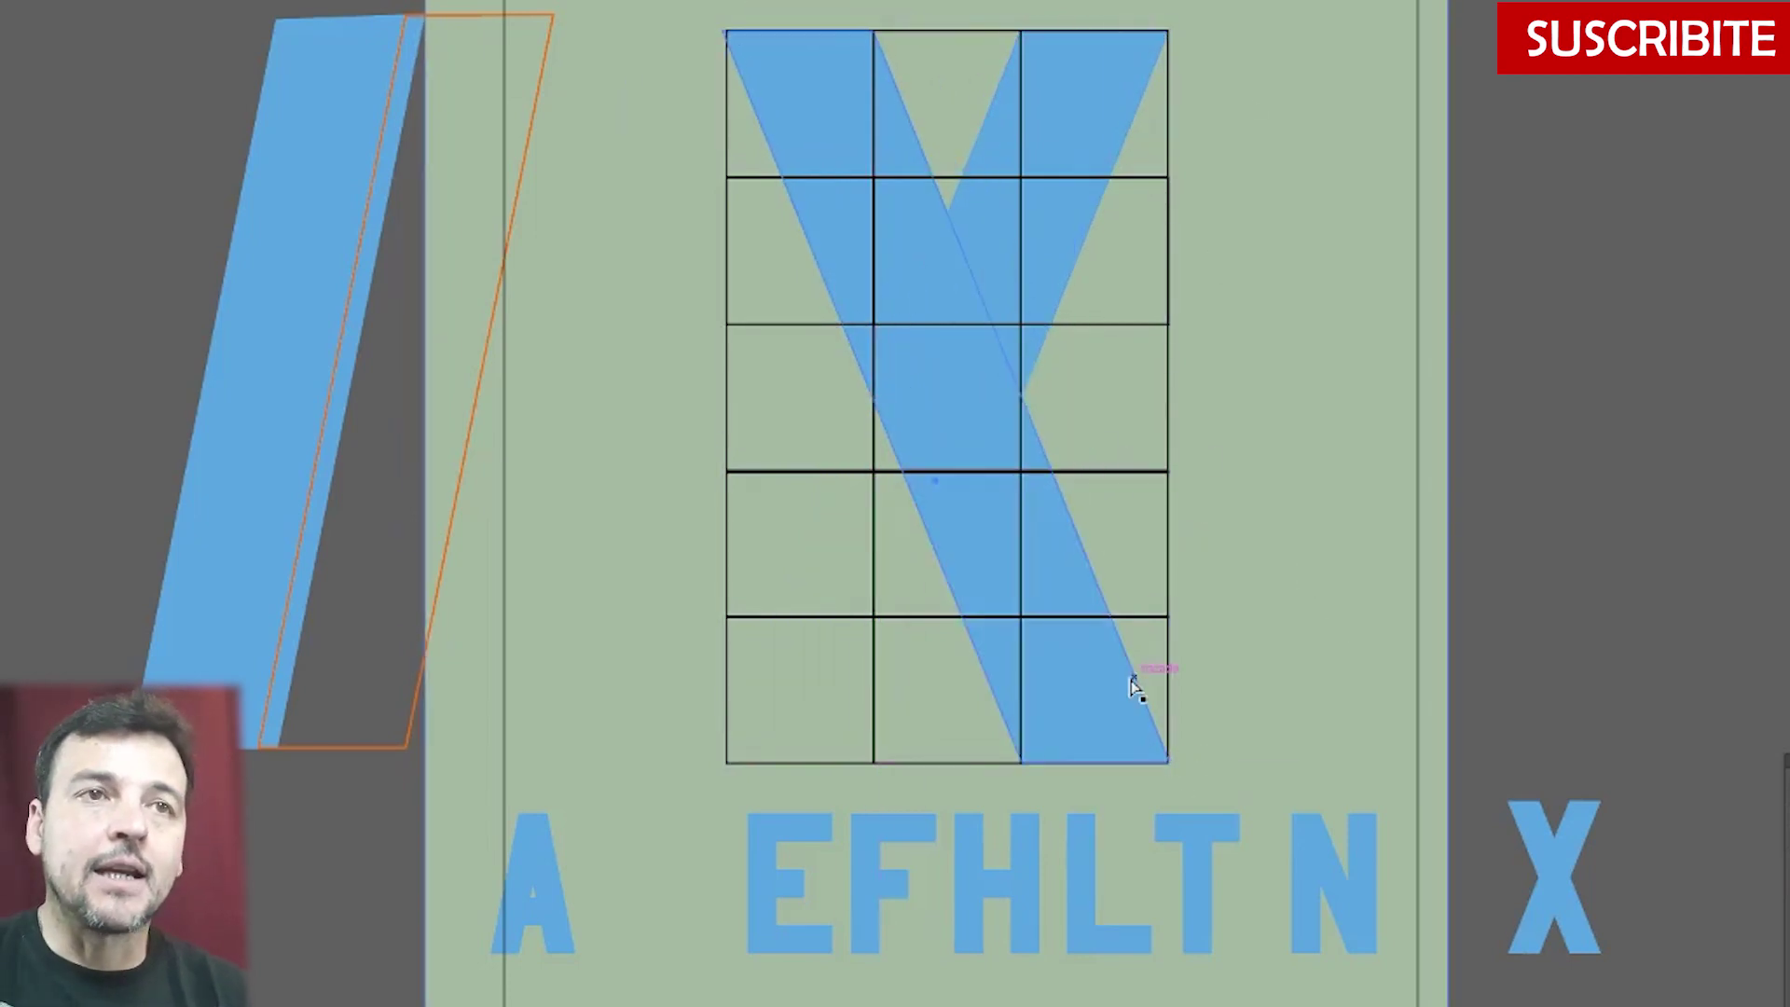
key(ctrl+z)
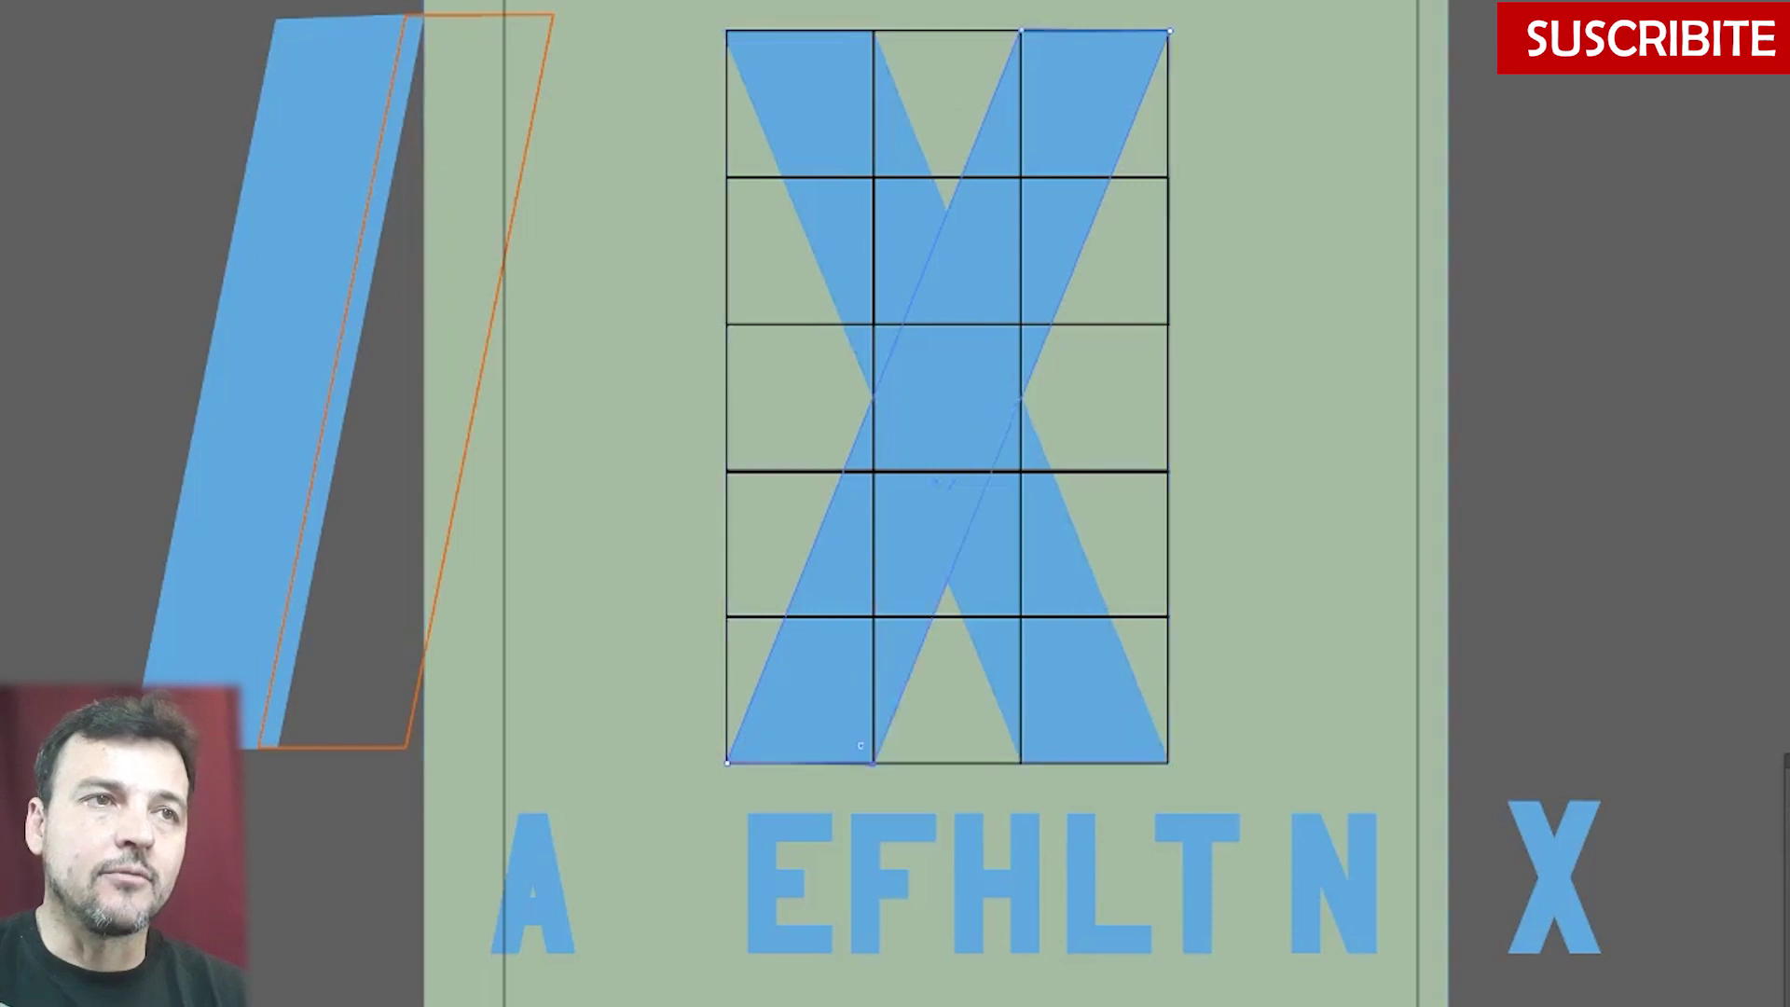
- Copy the X's two bars in place in front of the grid and shorten the falling bar's copy to the grid's mid-height
click(1131, 688)
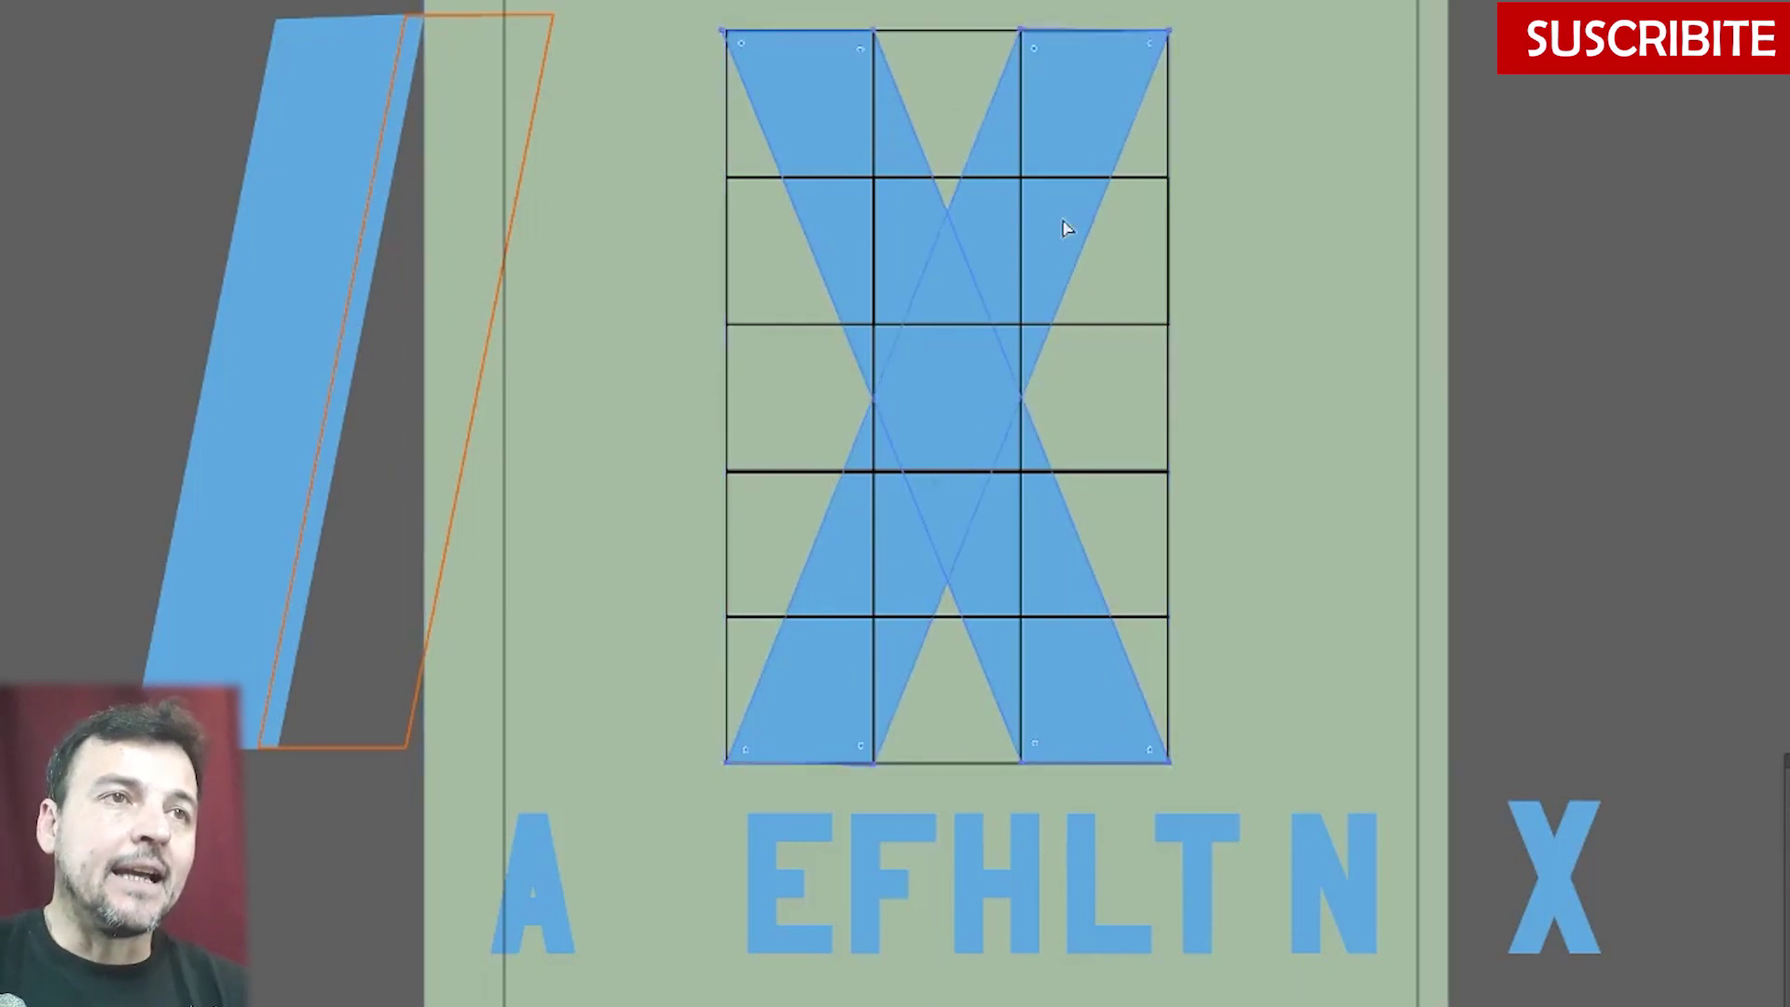
drag(1063, 227, 1015, 200)
key(a)
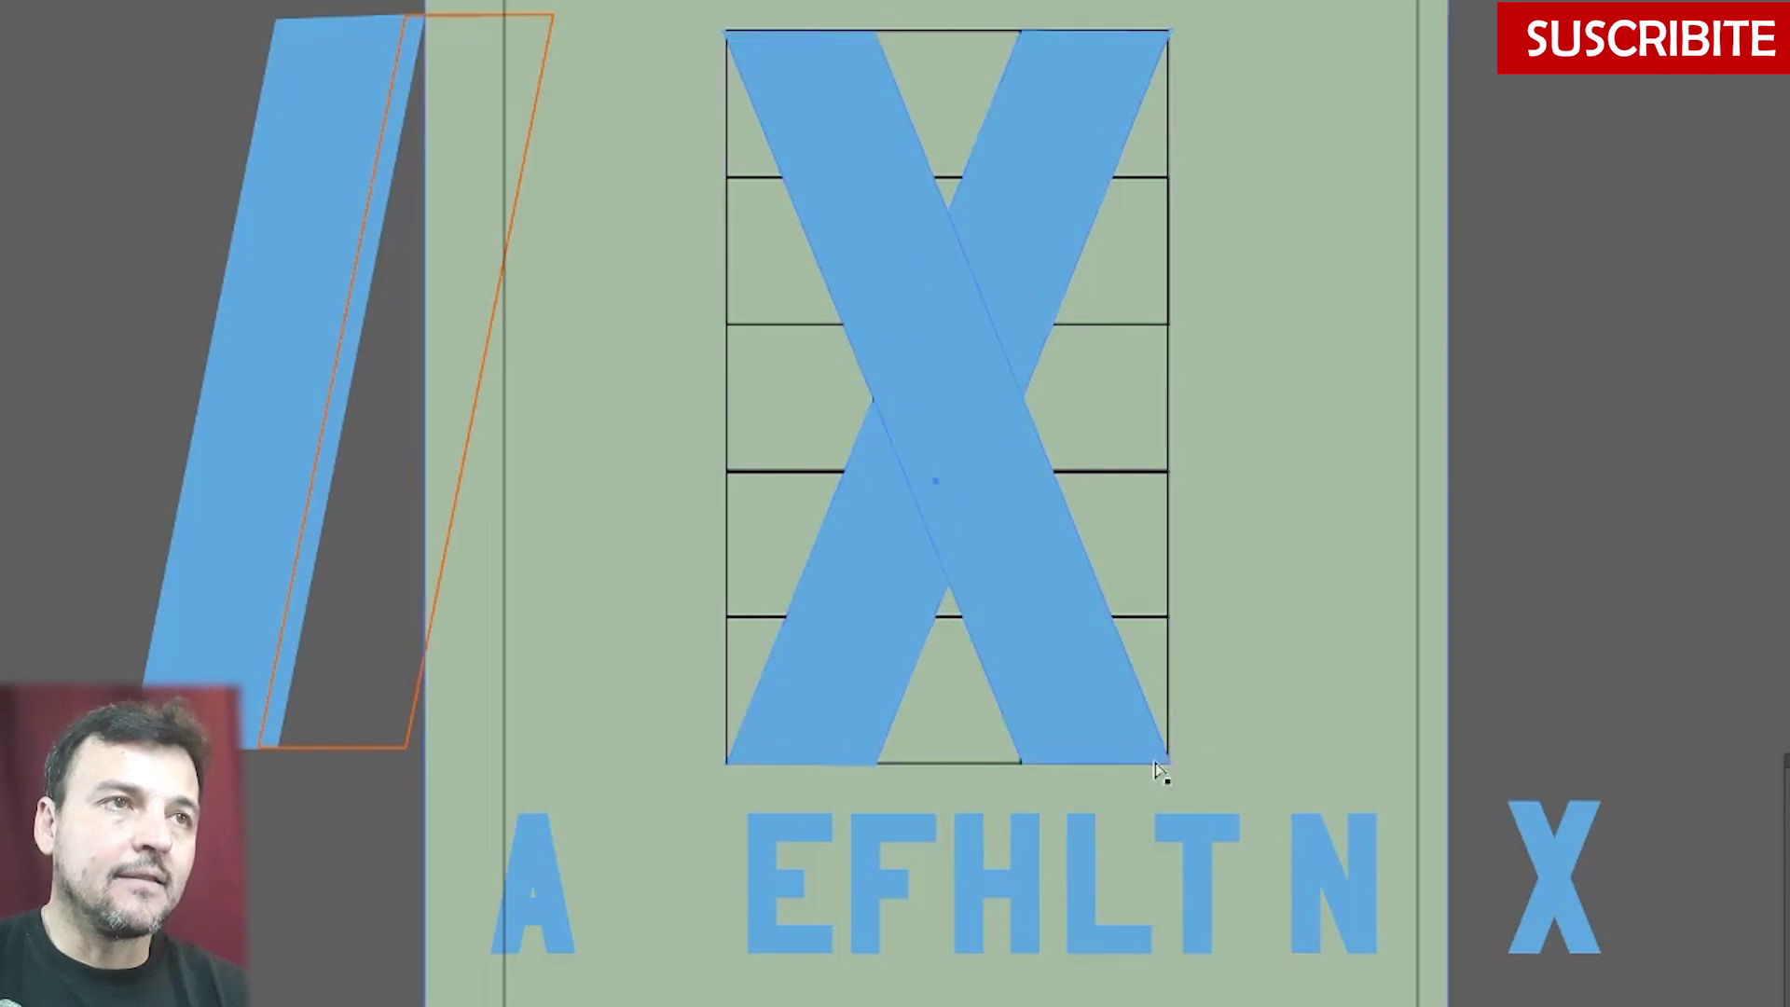
drag(1168, 763, 1022, 397)
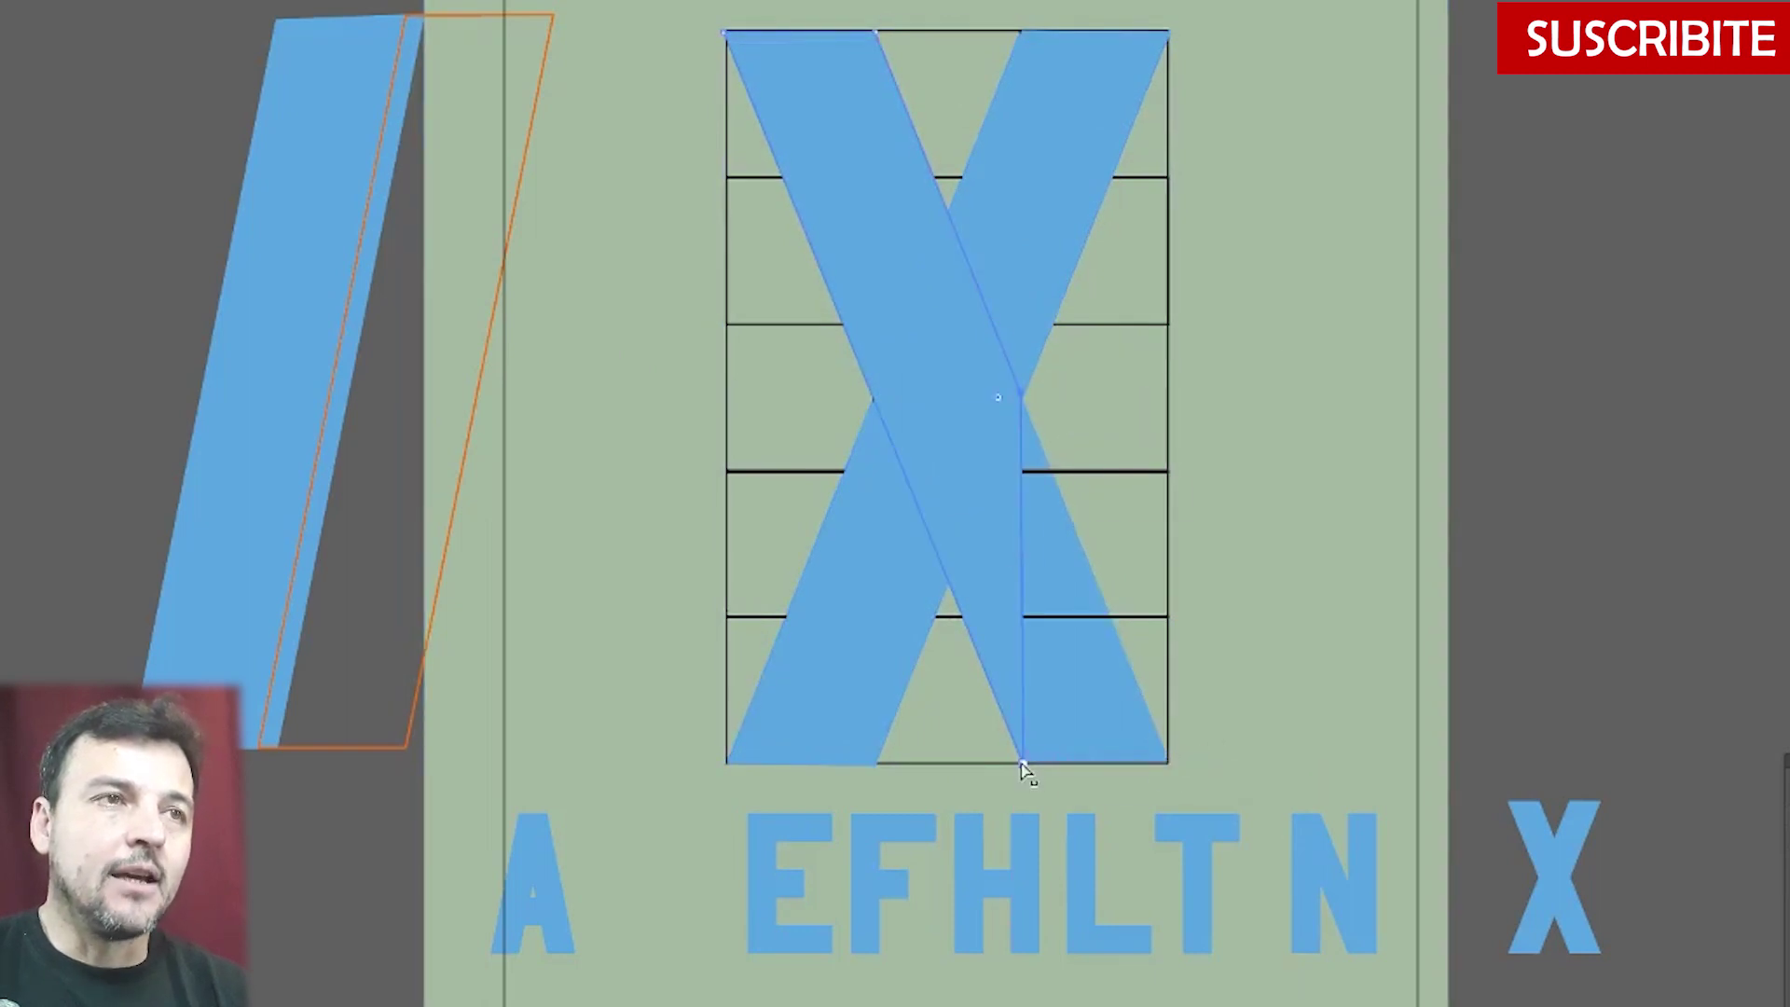
click(880, 391)
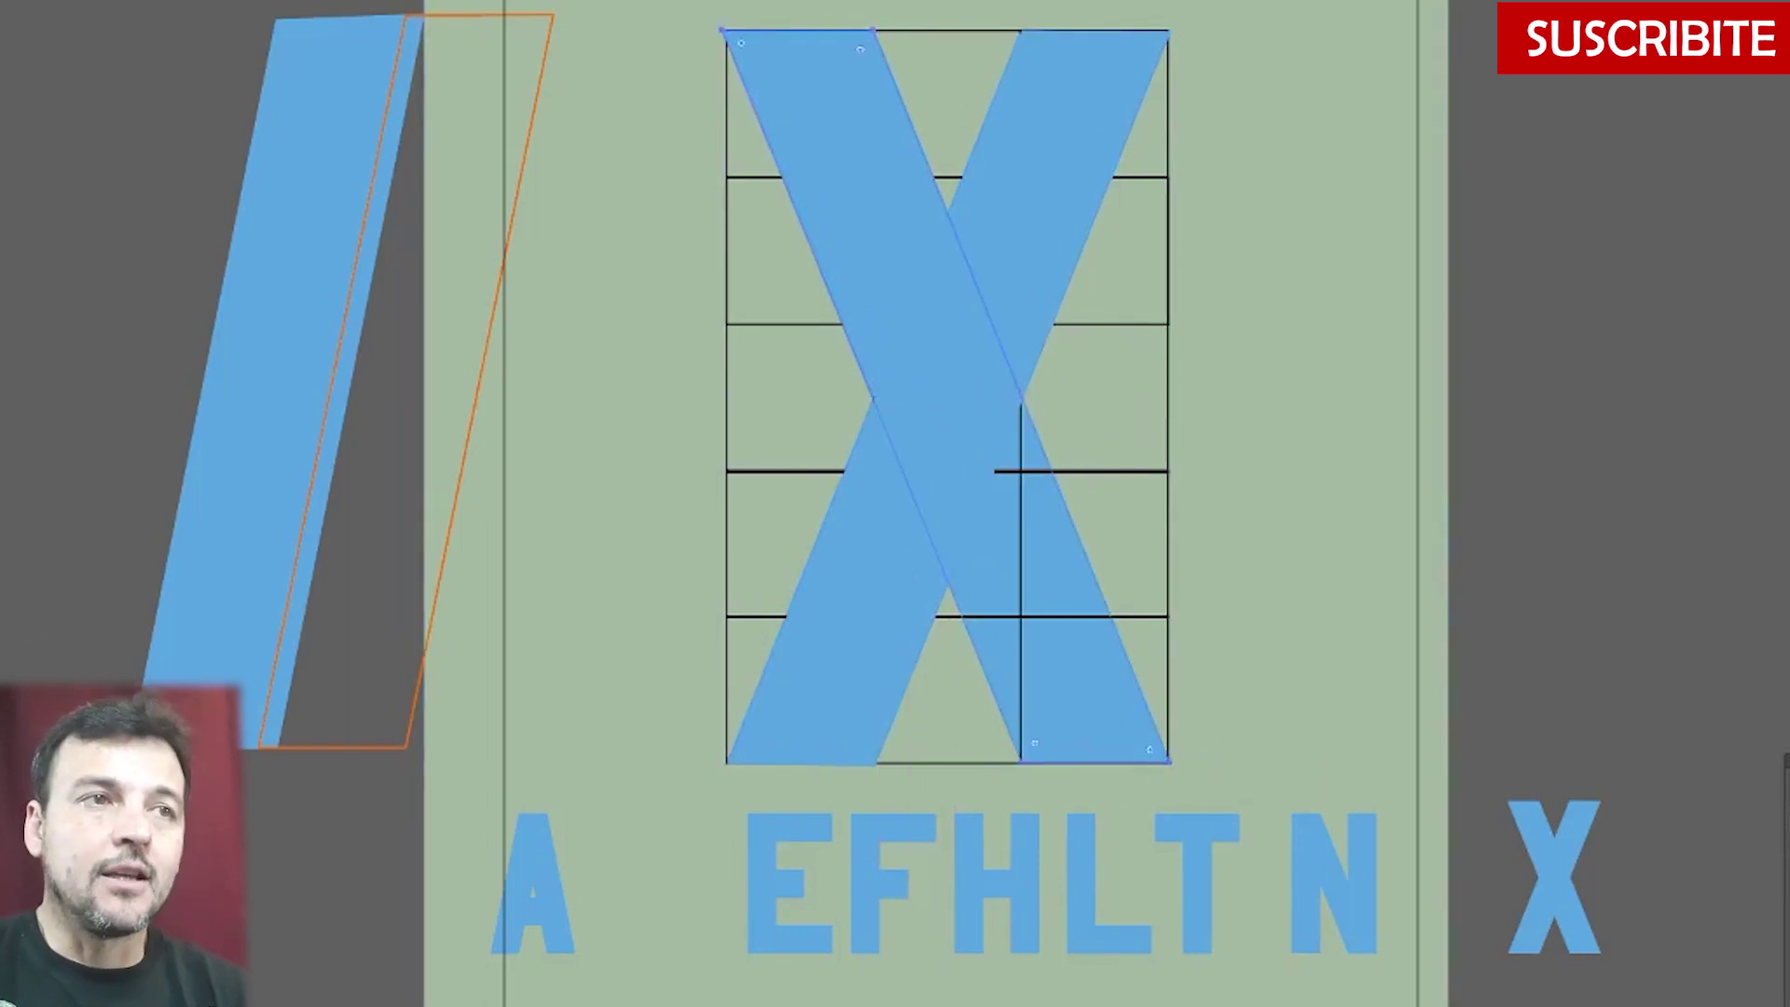
- Give the original X bars the orange outline style and shorten the rising bar's copy to the grid's mid-height
click(362, 744)
key(v)
click(1010, 250)
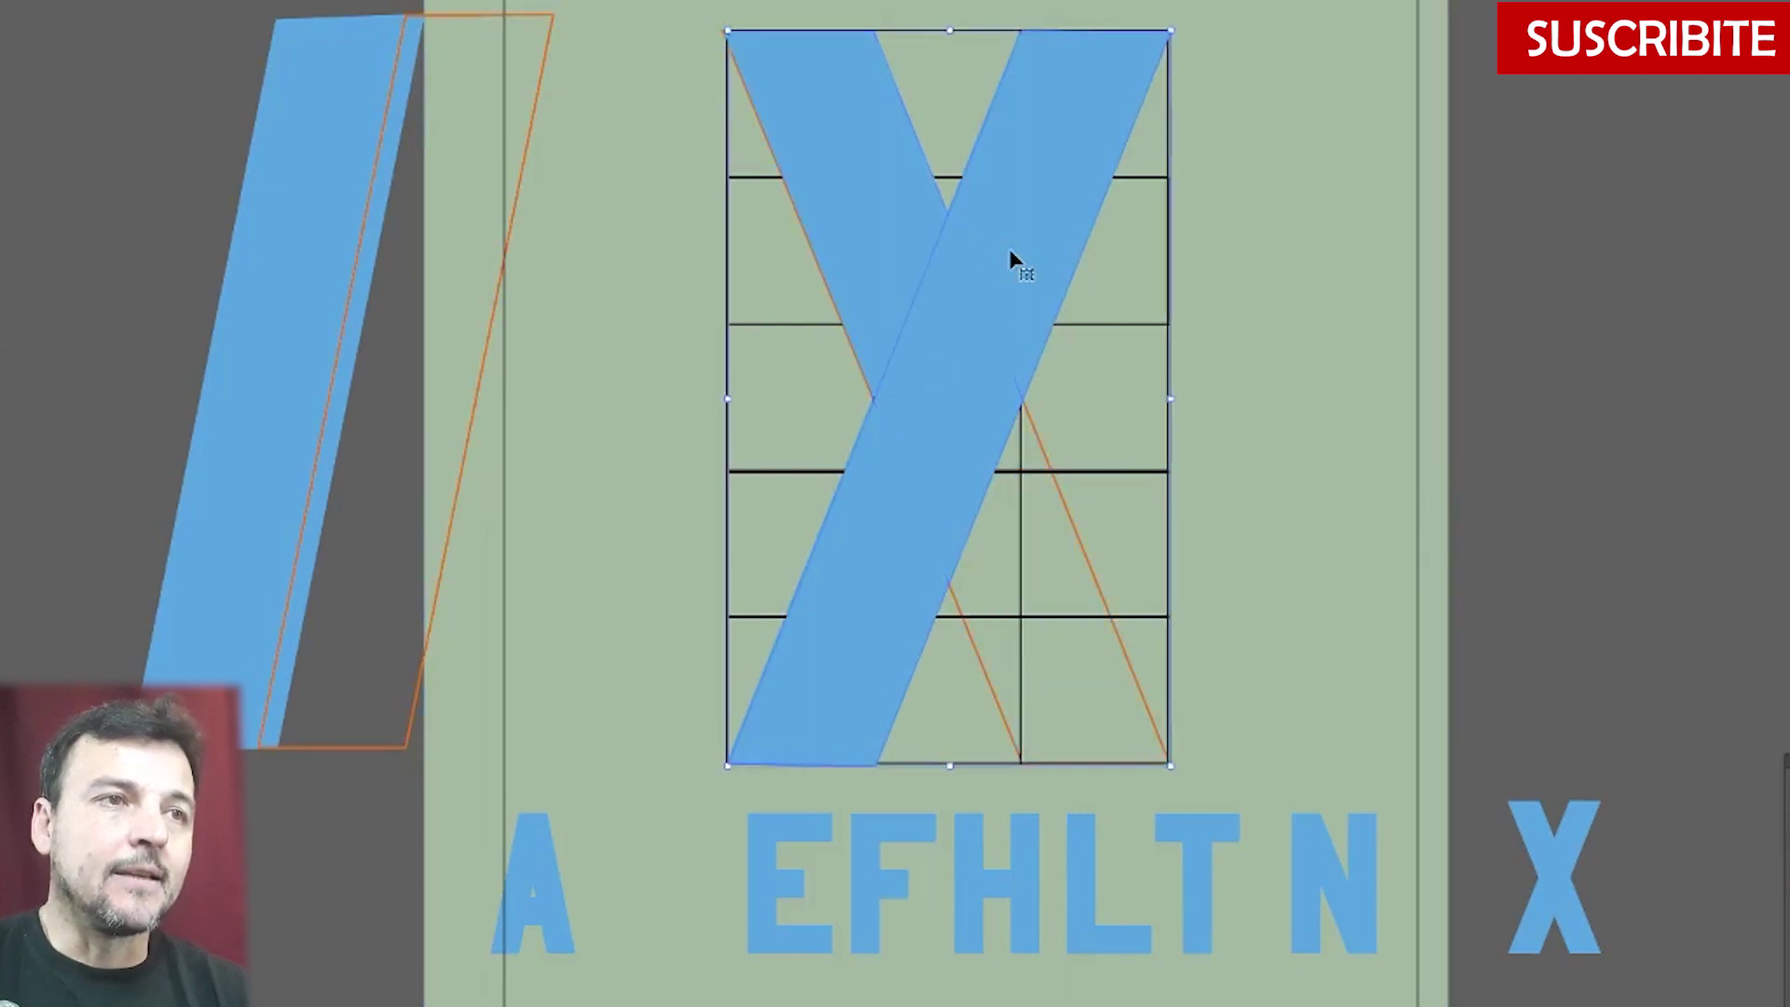
key(a)
mouse_move(728, 765)
mouse_down()
mouse_move(886, 746)
mouse_move(1021, 411)
mouse_move(774, 672)
mouse_move(872, 420)
mouse_move(806, 750)
mouse_up()
key(Delete)
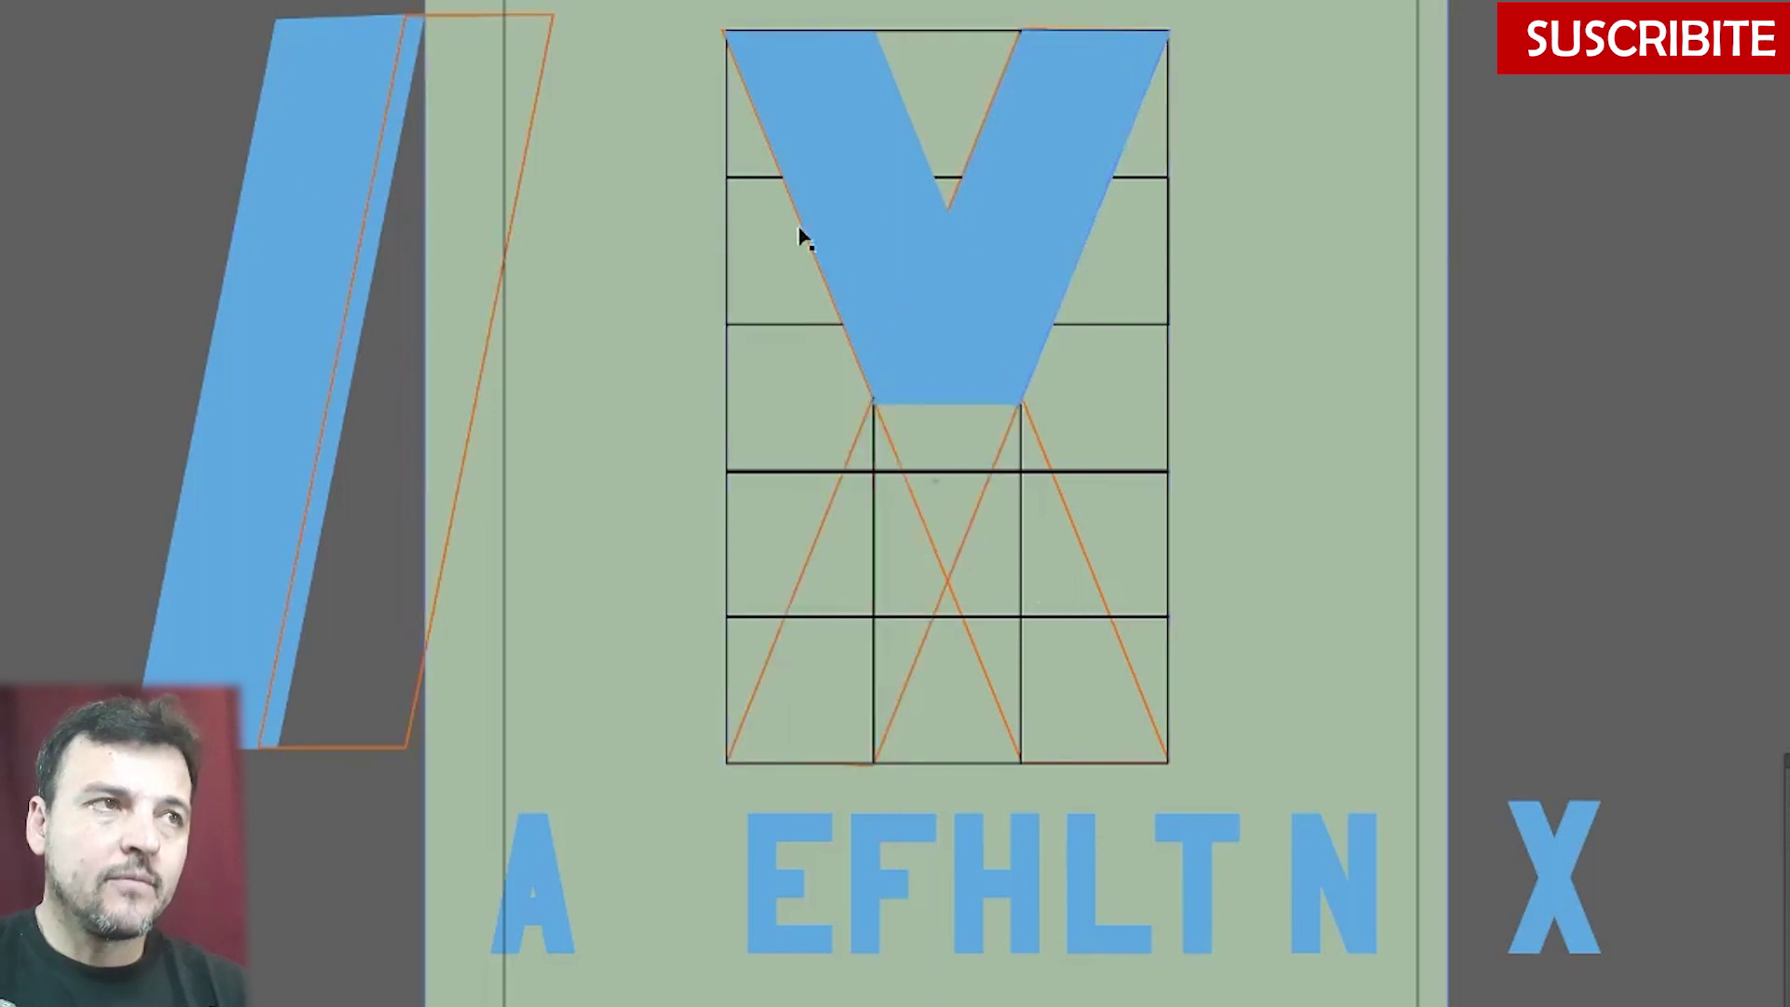
- Draw the Y's stem as a rectangle over the lower three rows of the middle column, filled with the sampled bar's blue
key(m)
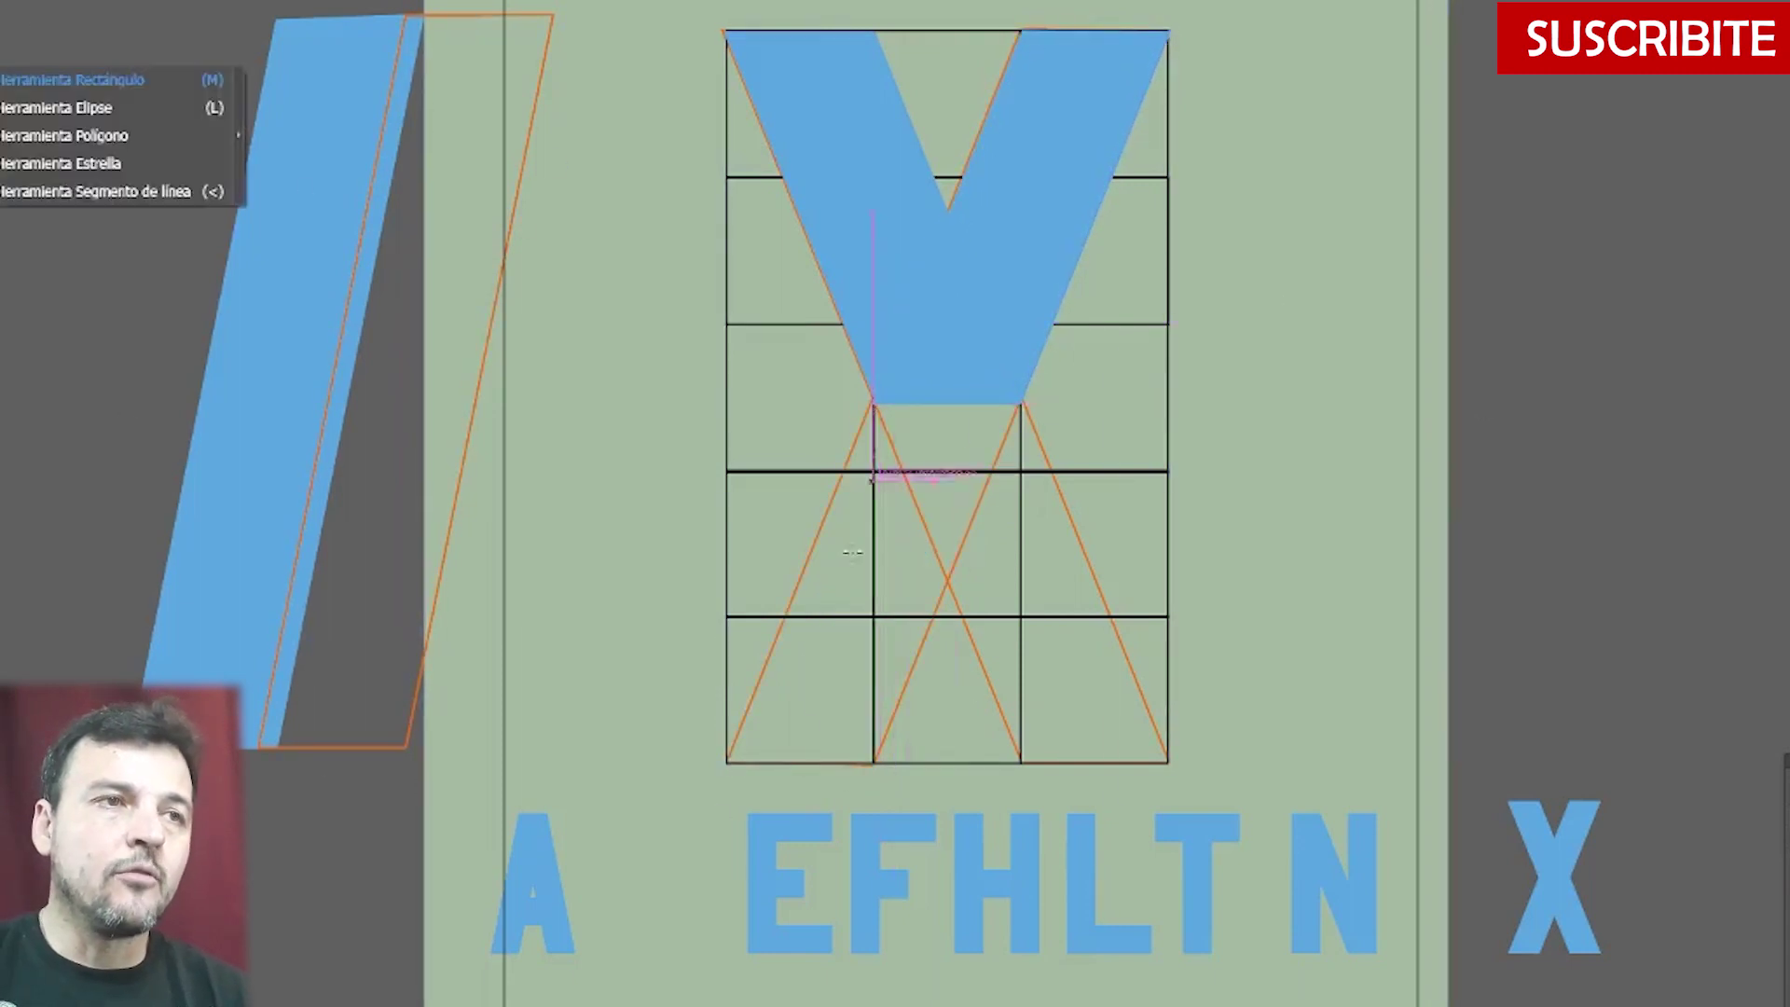
drag(874, 762, 1021, 328)
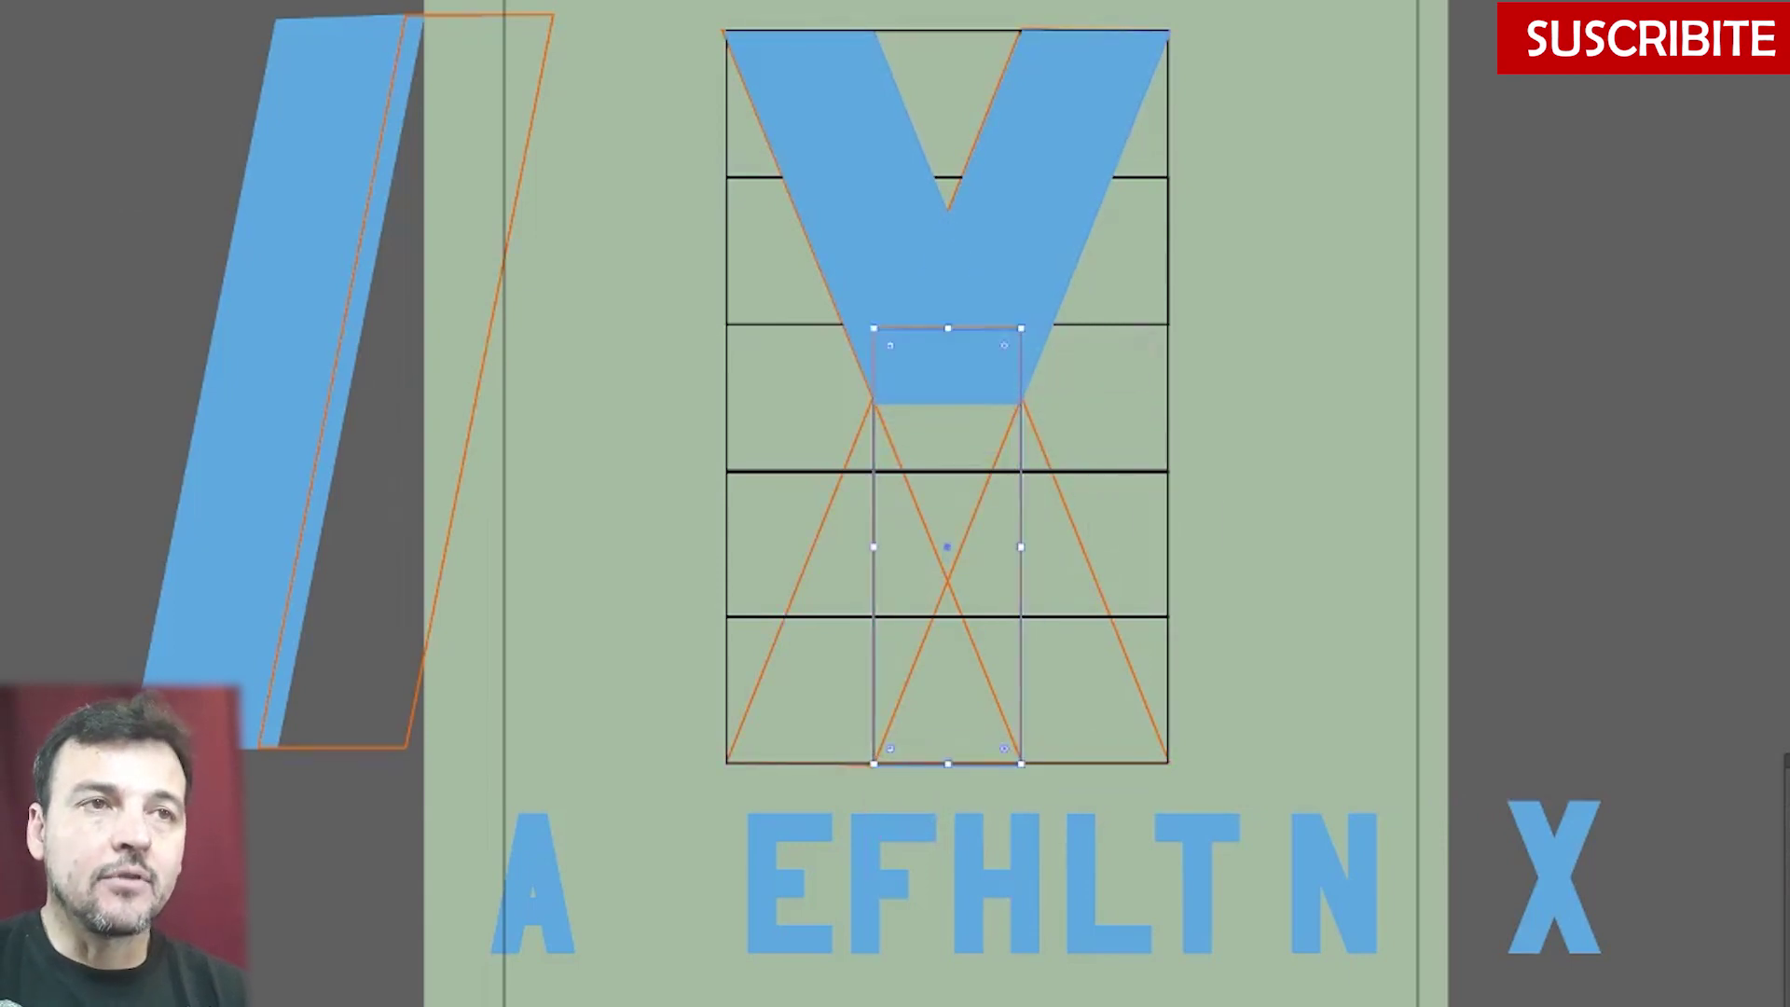
key(i)
click(281, 284)
- Send the Y's three pieces behind the grid lines and the green background to the very back
shift+click(839, 179)
shift+click(1054, 205)
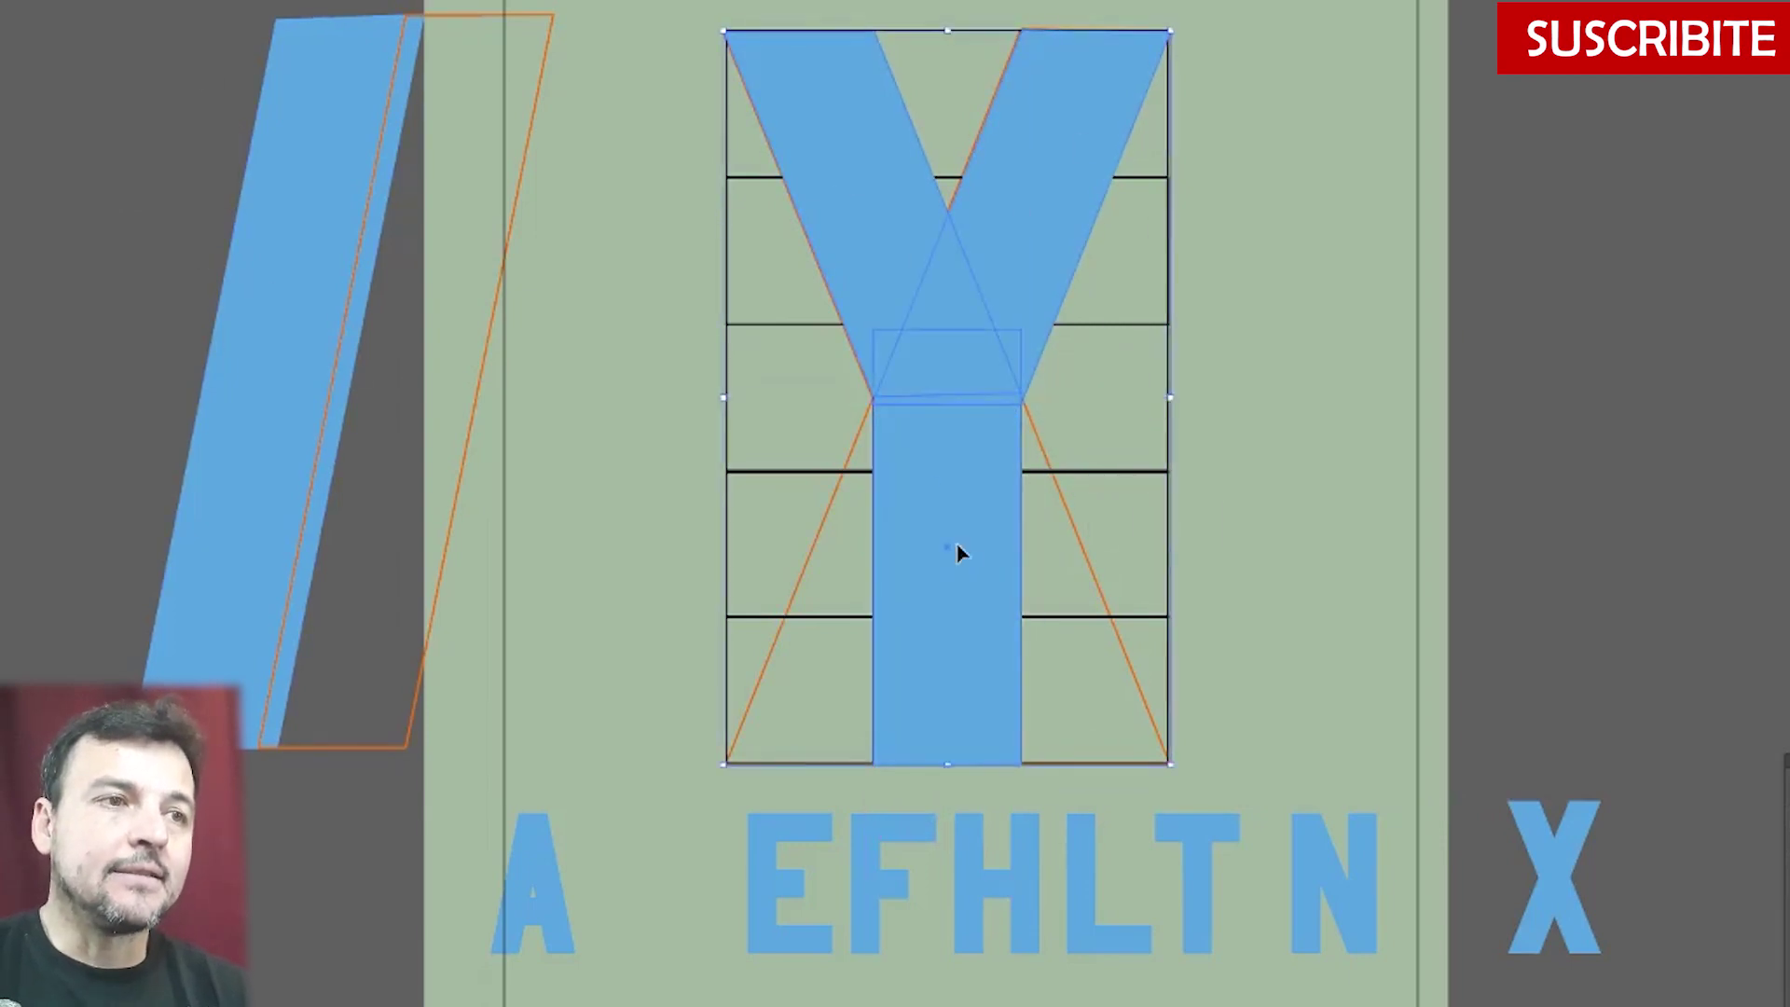
right_click(958, 545)
right_click(1322, 401)
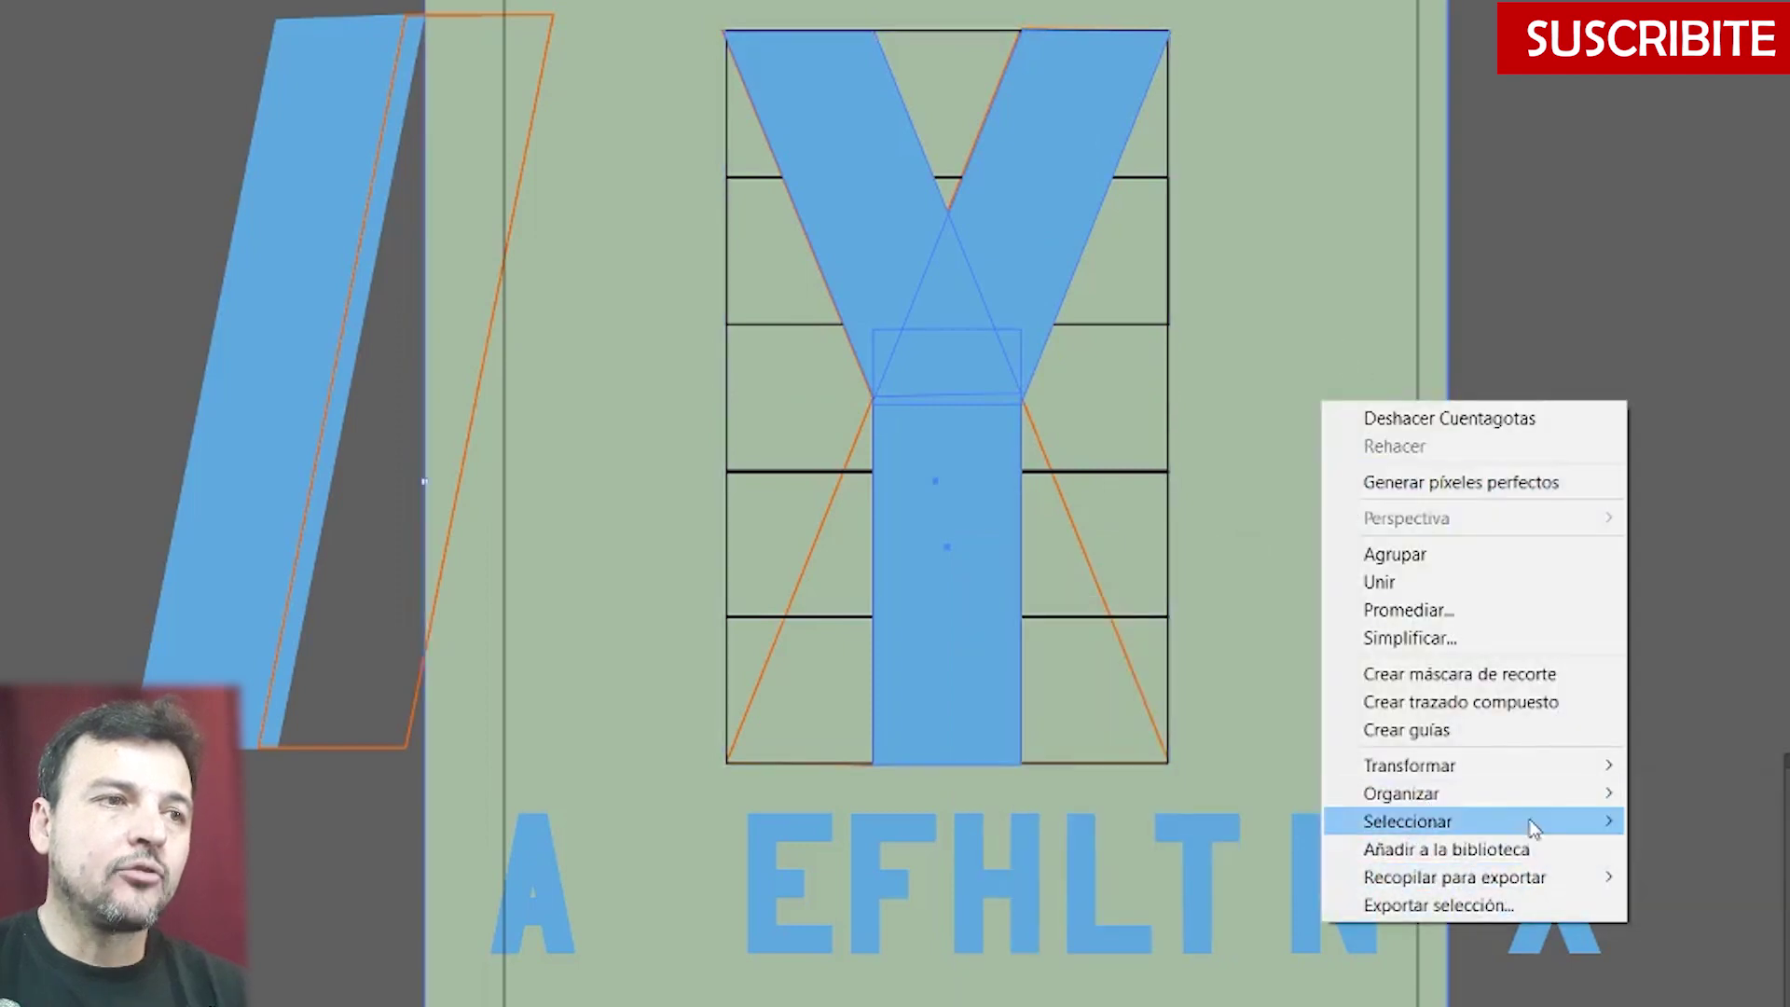
click(1716, 878)
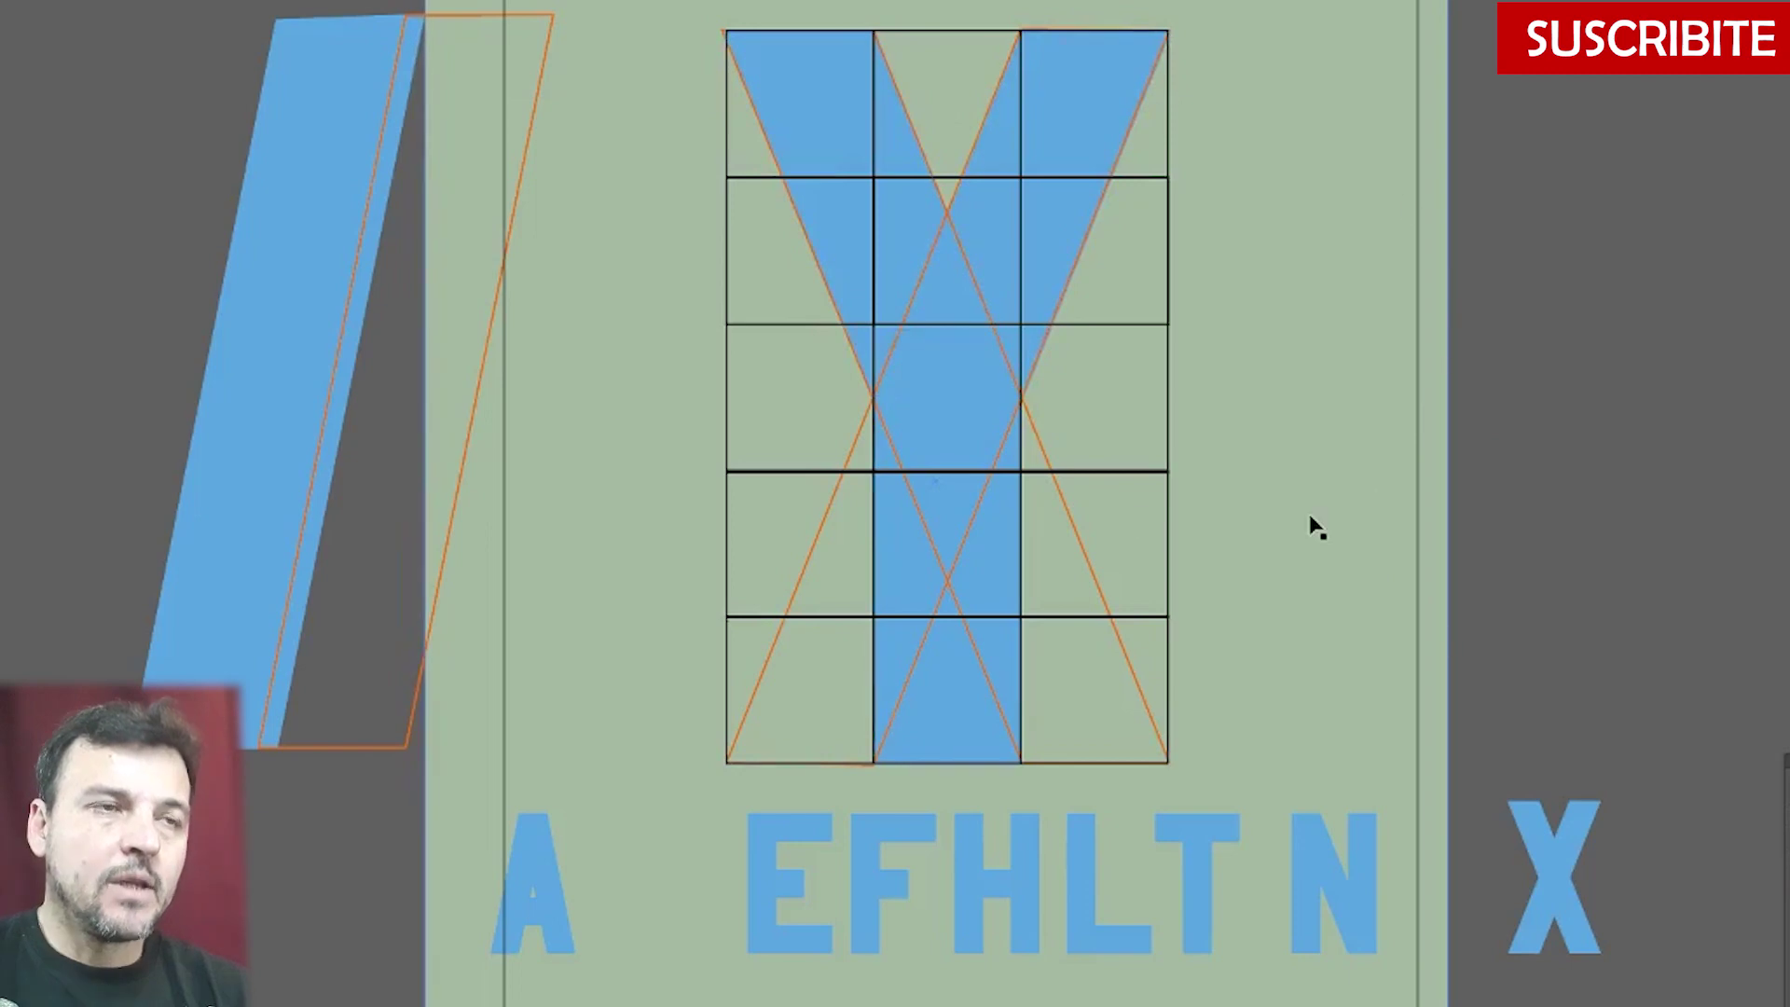
- Move the Y off the grid, scale it down to the alphabet row's height and place it after the X
click(1003, 229)
shift+click(1003, 572)
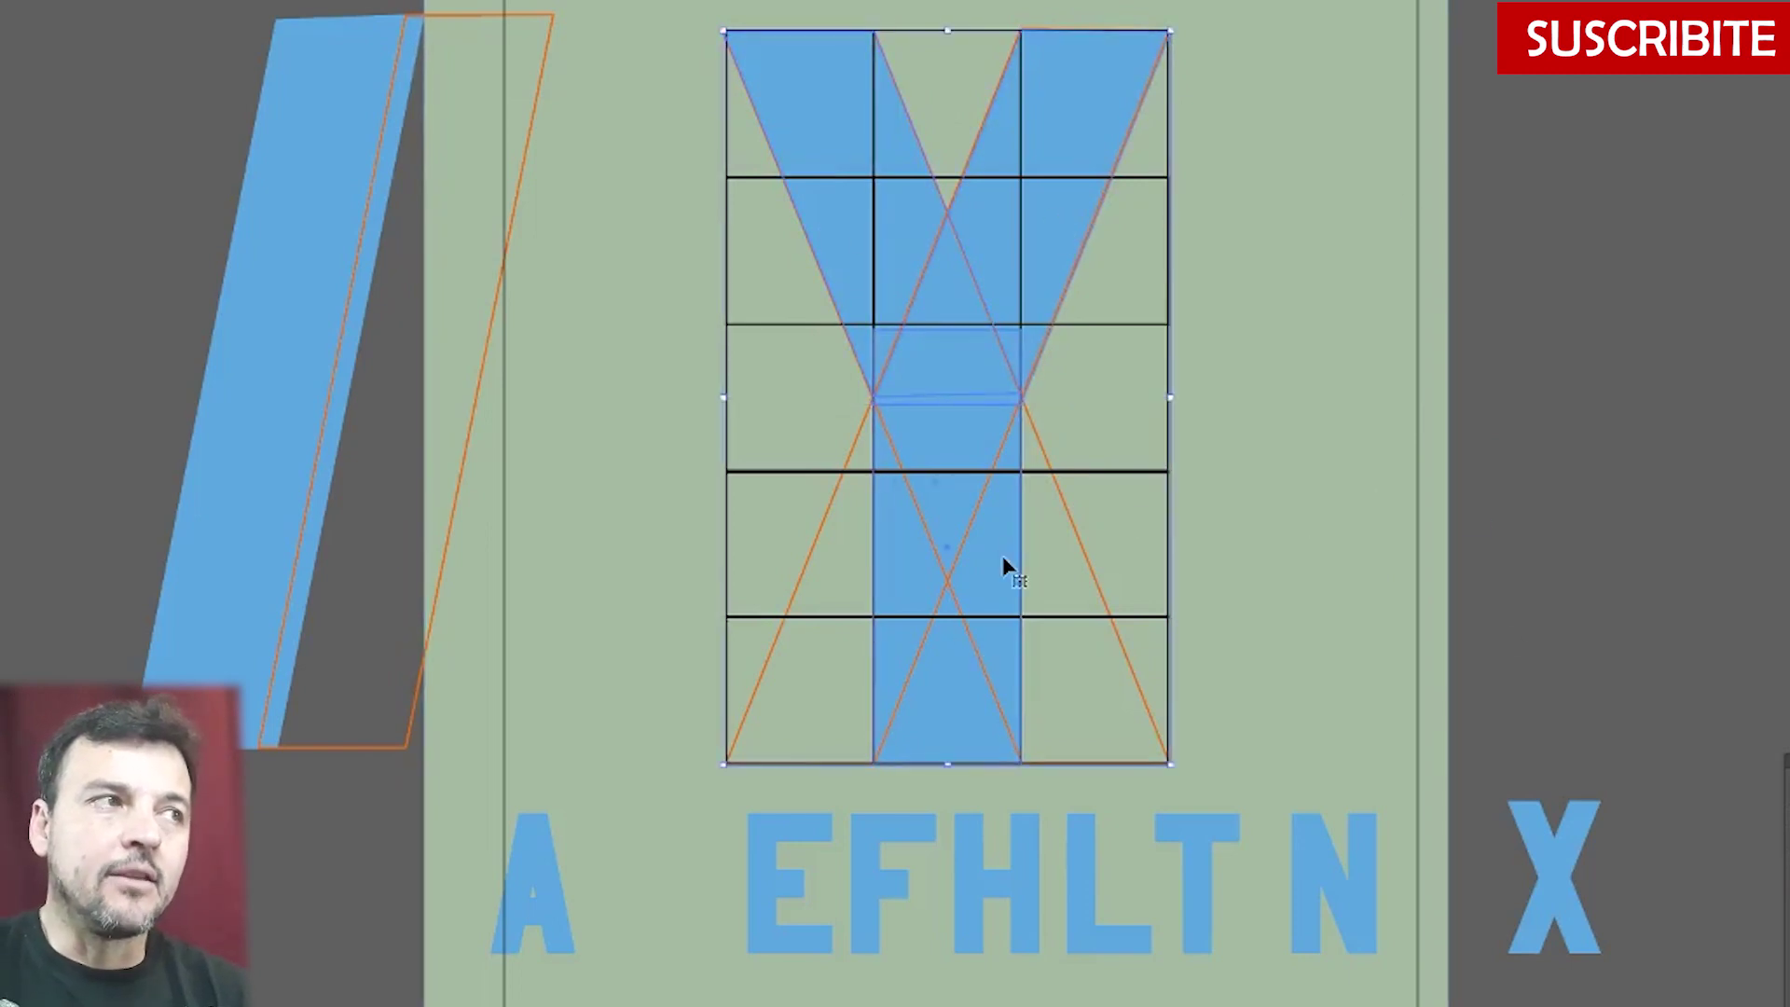
drag(1003, 572, 1445, 571)
drag(1448, 352, 1681, 538)
drag(1393, 215, 1629, 804)
click(1612, 643)
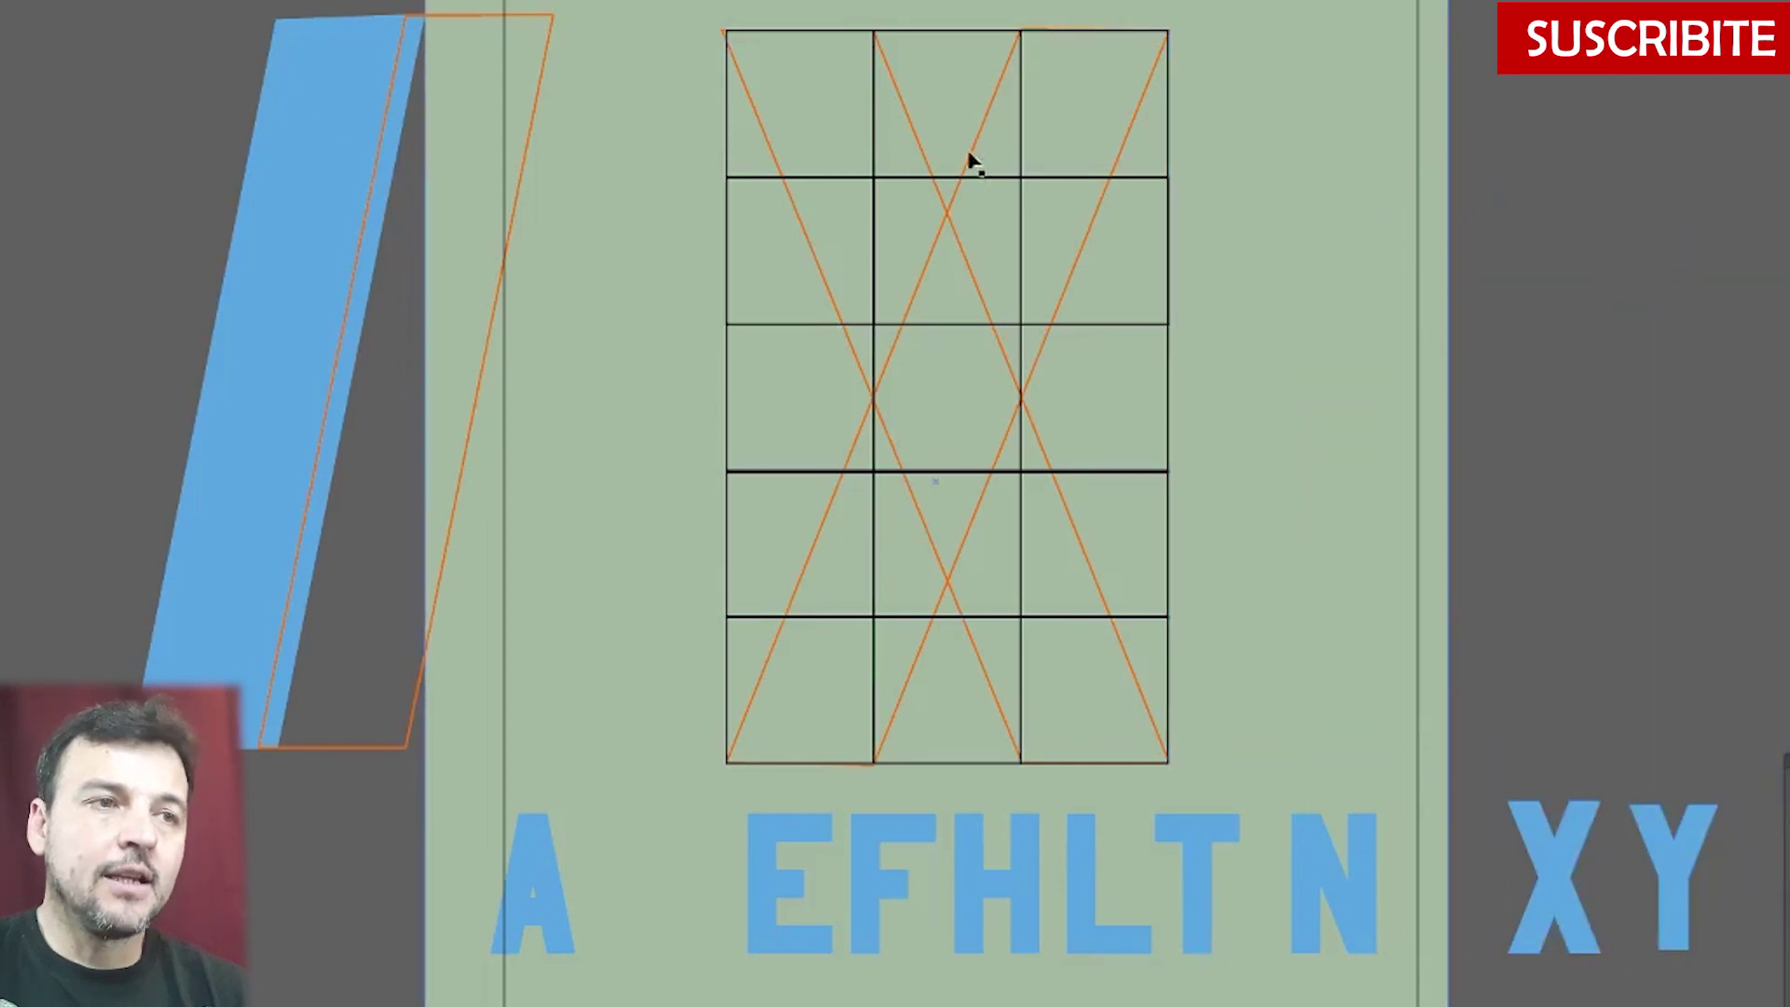
- Delete the falling bar's outline and fill the rising bar's outline with the sampled blue
click(923, 179)
key(Delete)
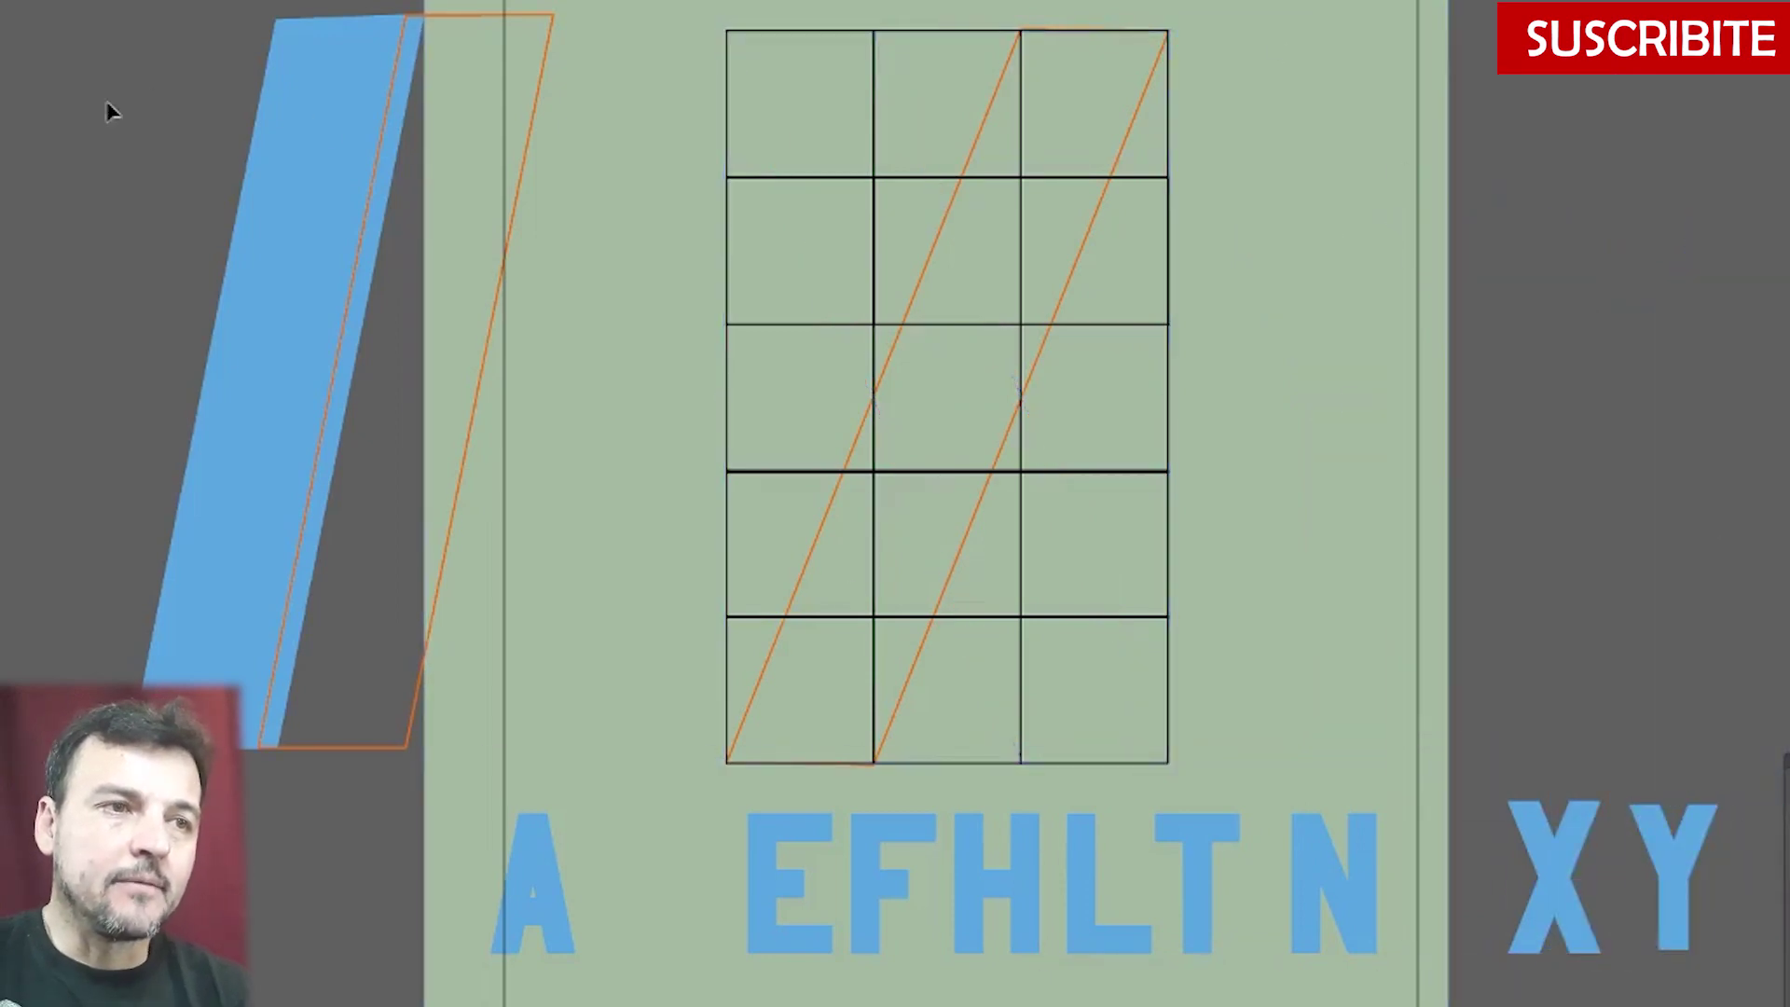
click(983, 492)
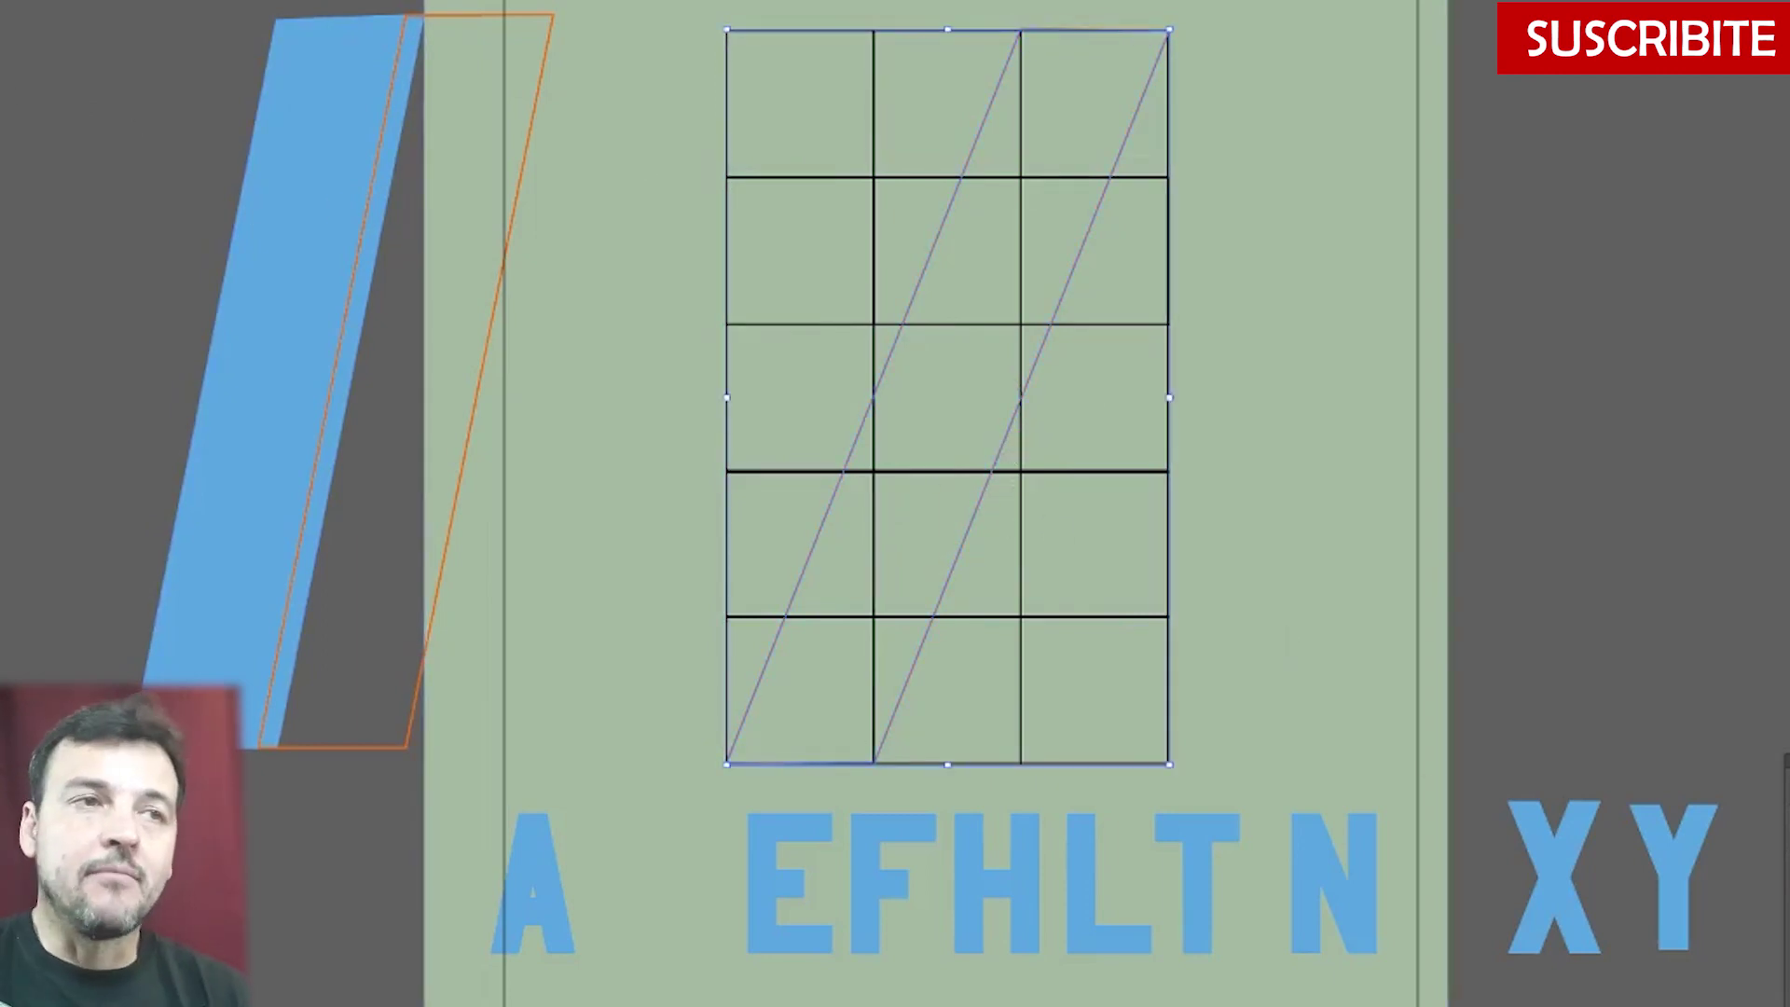
key(i)
click(307, 240)
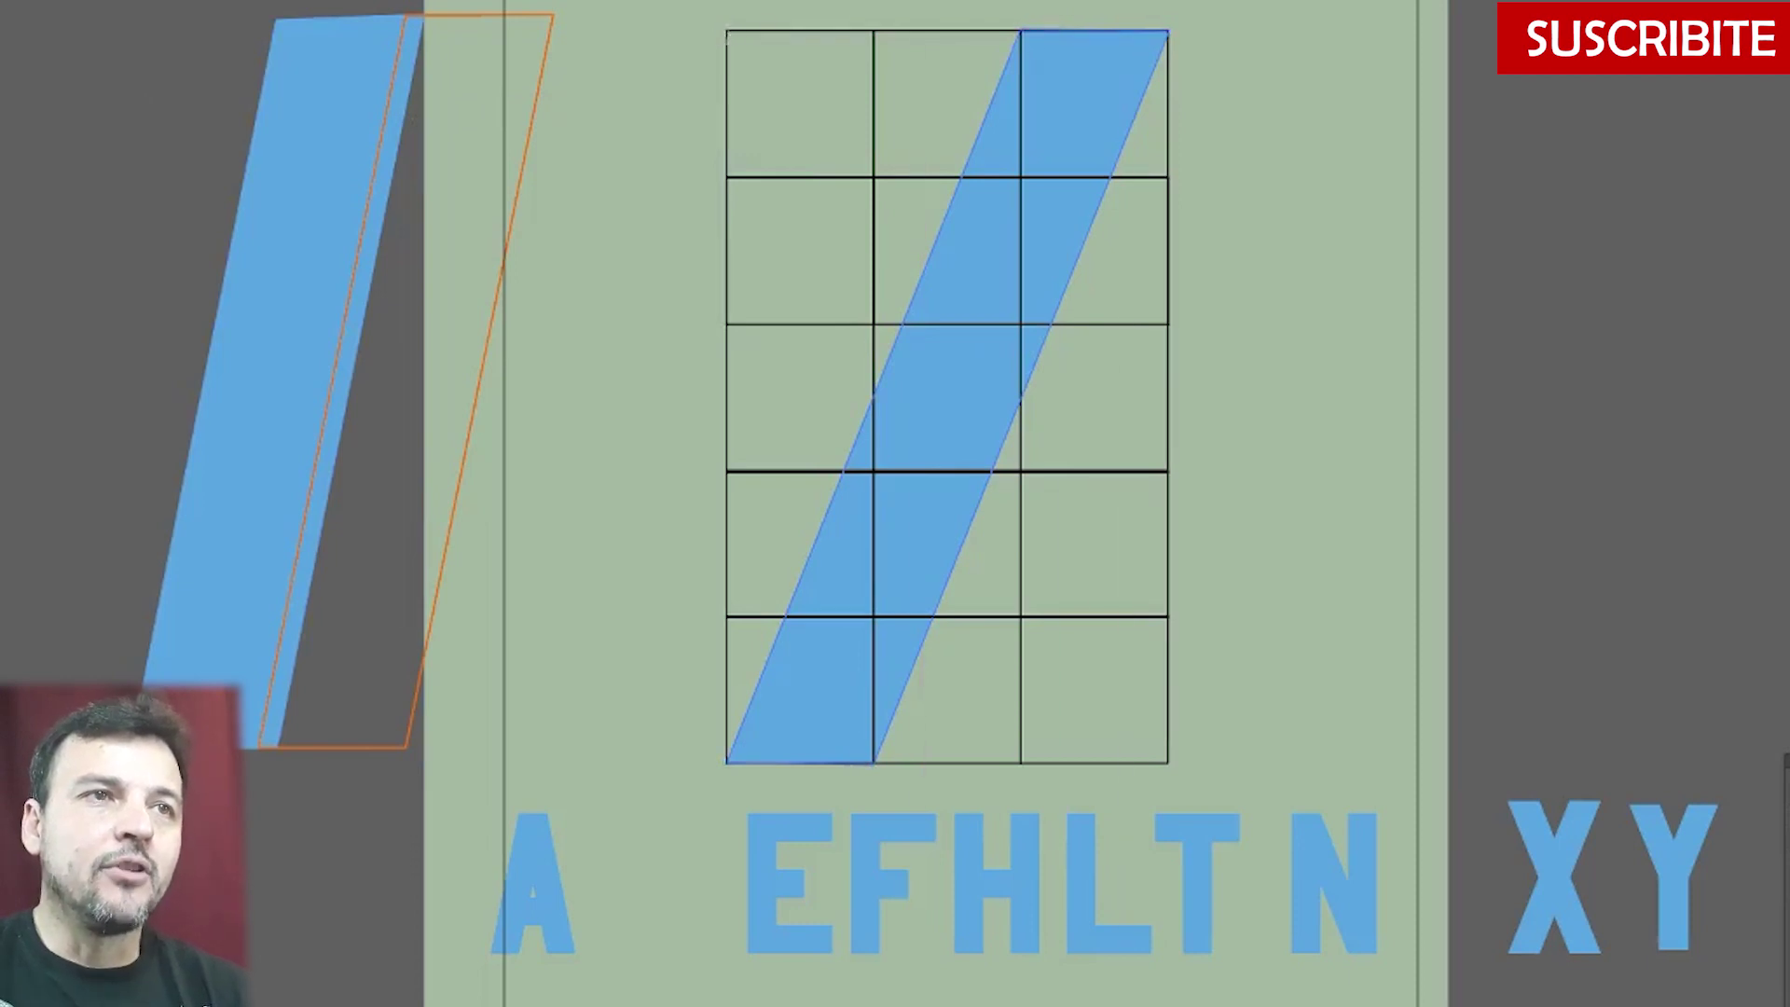
- Draw the Z's horizontal bars along the grid's top and bottom rows, and arrange its pieces behind the grid lines but above the background
mouse_move(723, 25)
mouse_down()
mouse_move(1098, 154)
mouse_move(1077, 175)
mouse_up()
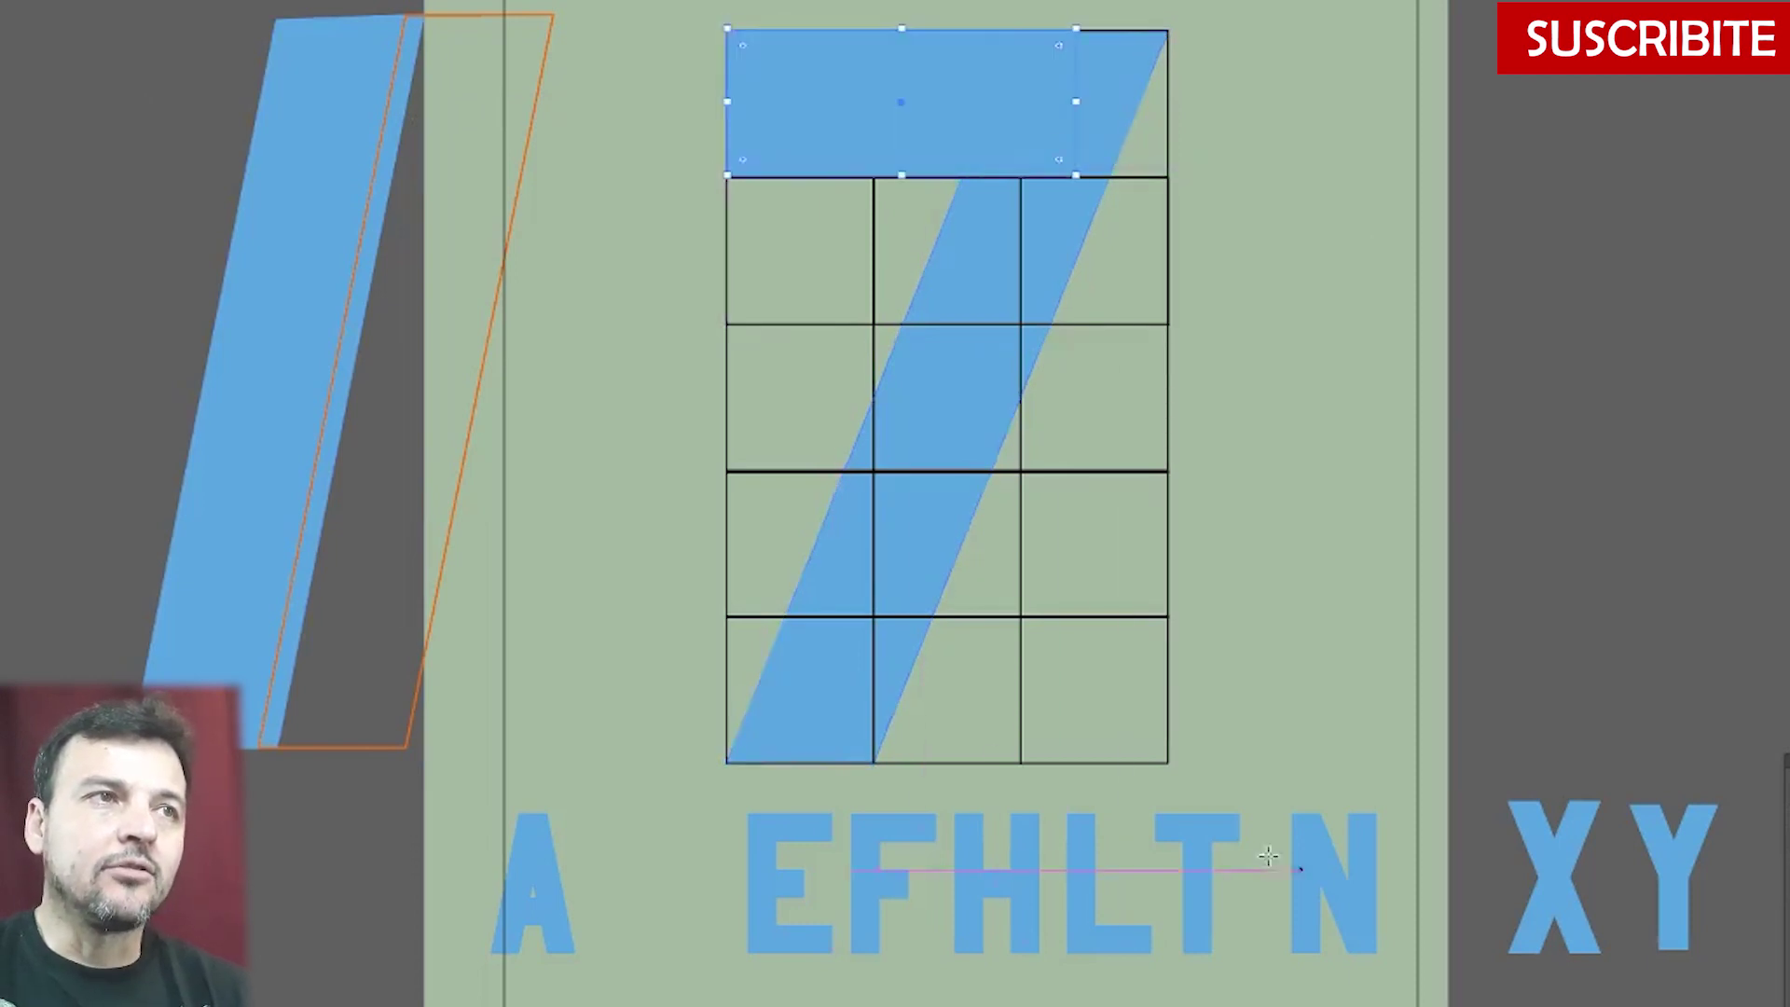
drag(1170, 616, 833, 763)
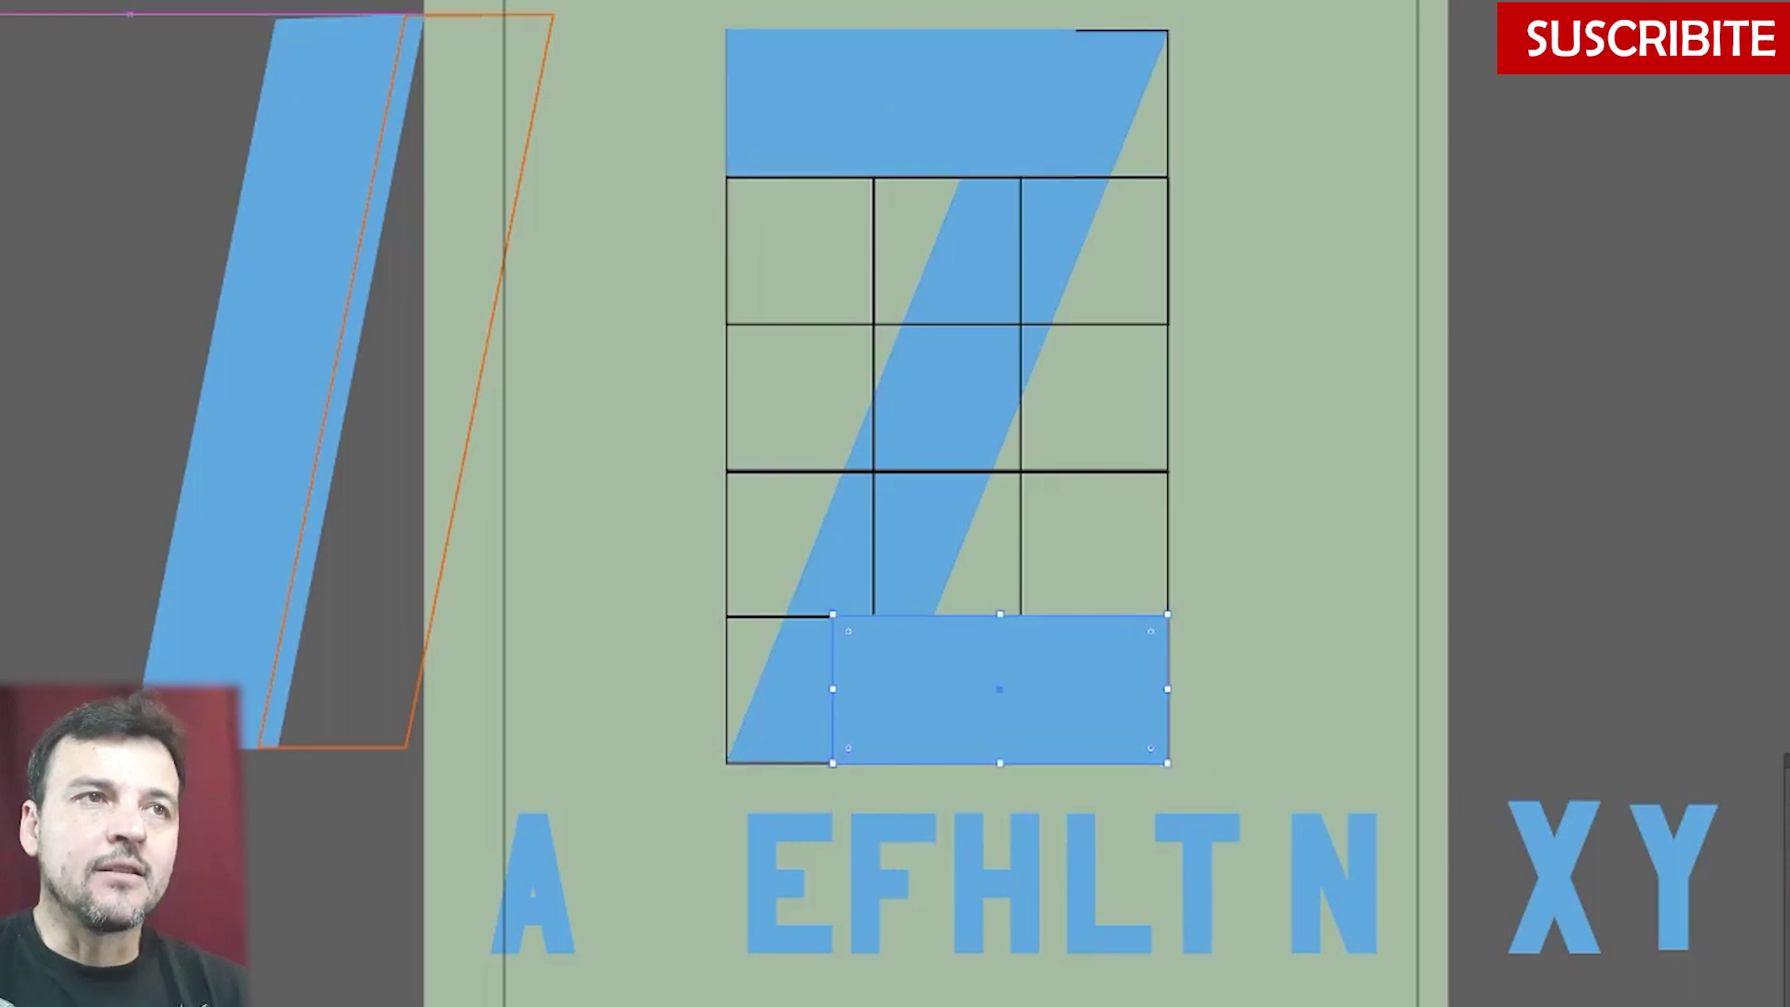
click(893, 419)
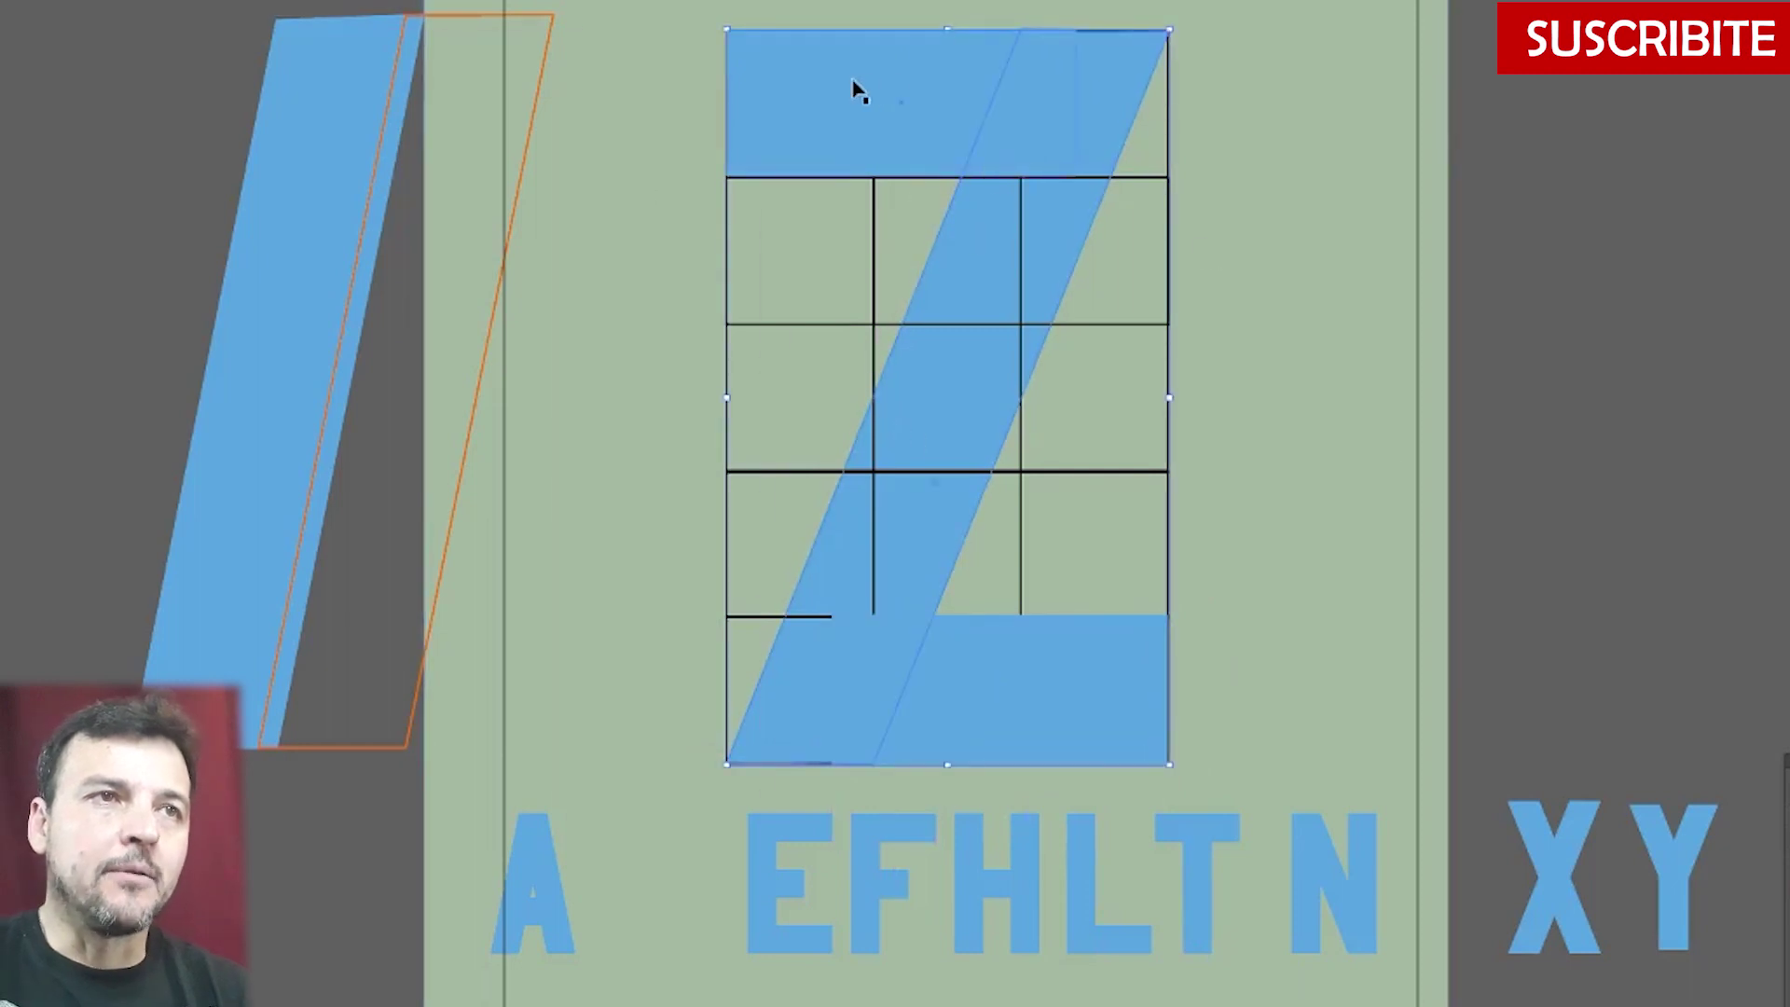
right_click(1100, 690)
click(1455, 685)
right_click(1354, 472)
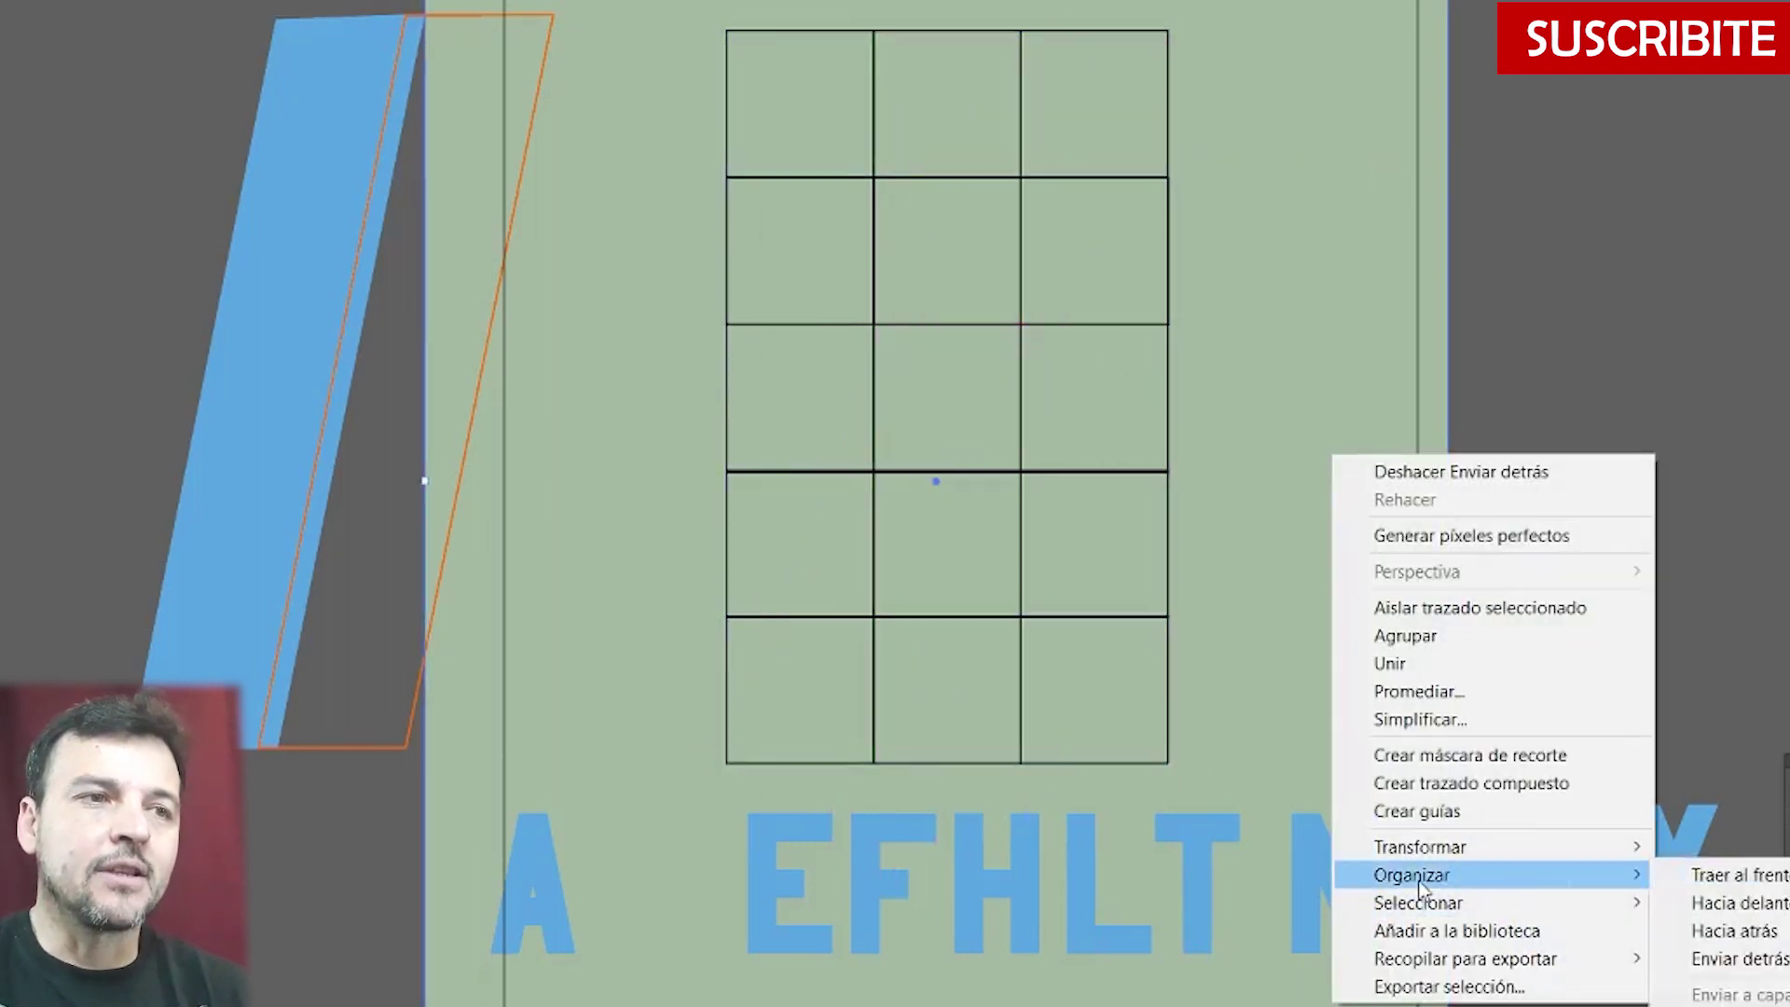
click(1716, 868)
- Try applying the orange outline style to the Z's diagonal bar, and restore its blue fill
key(i)
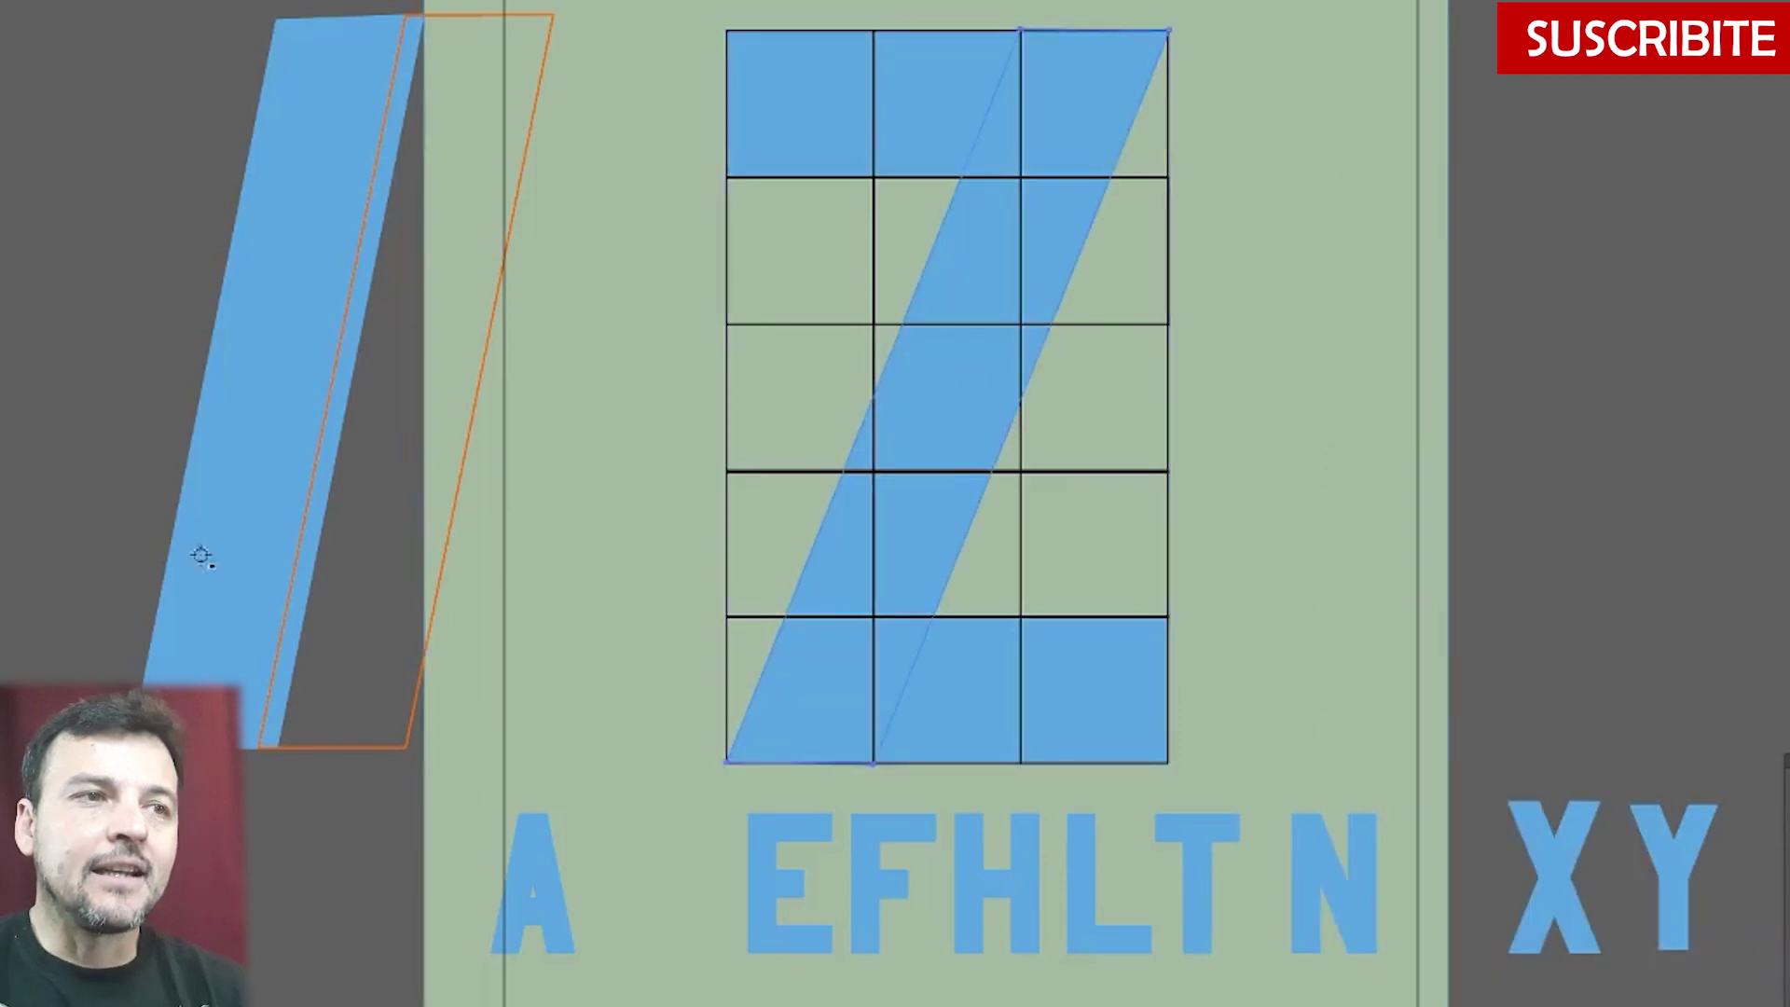
click(401, 753)
key(ctrl+z)
click(378, 747)
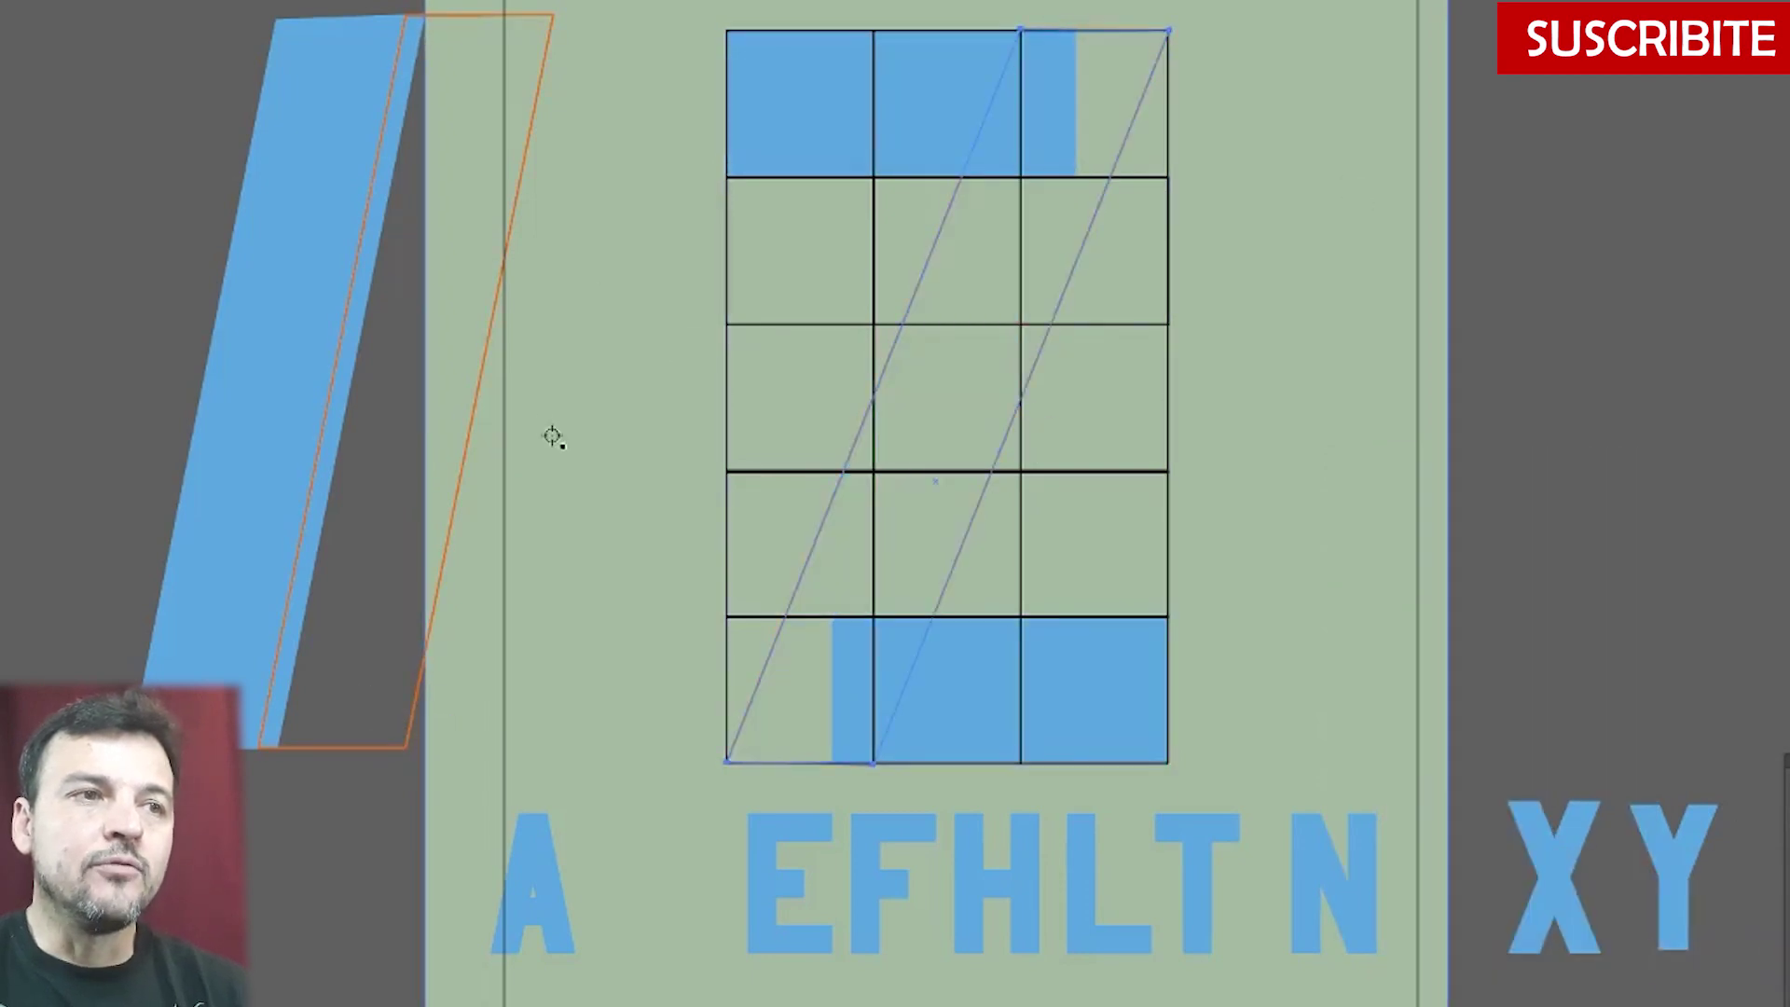
key(ctrl+shift+z)
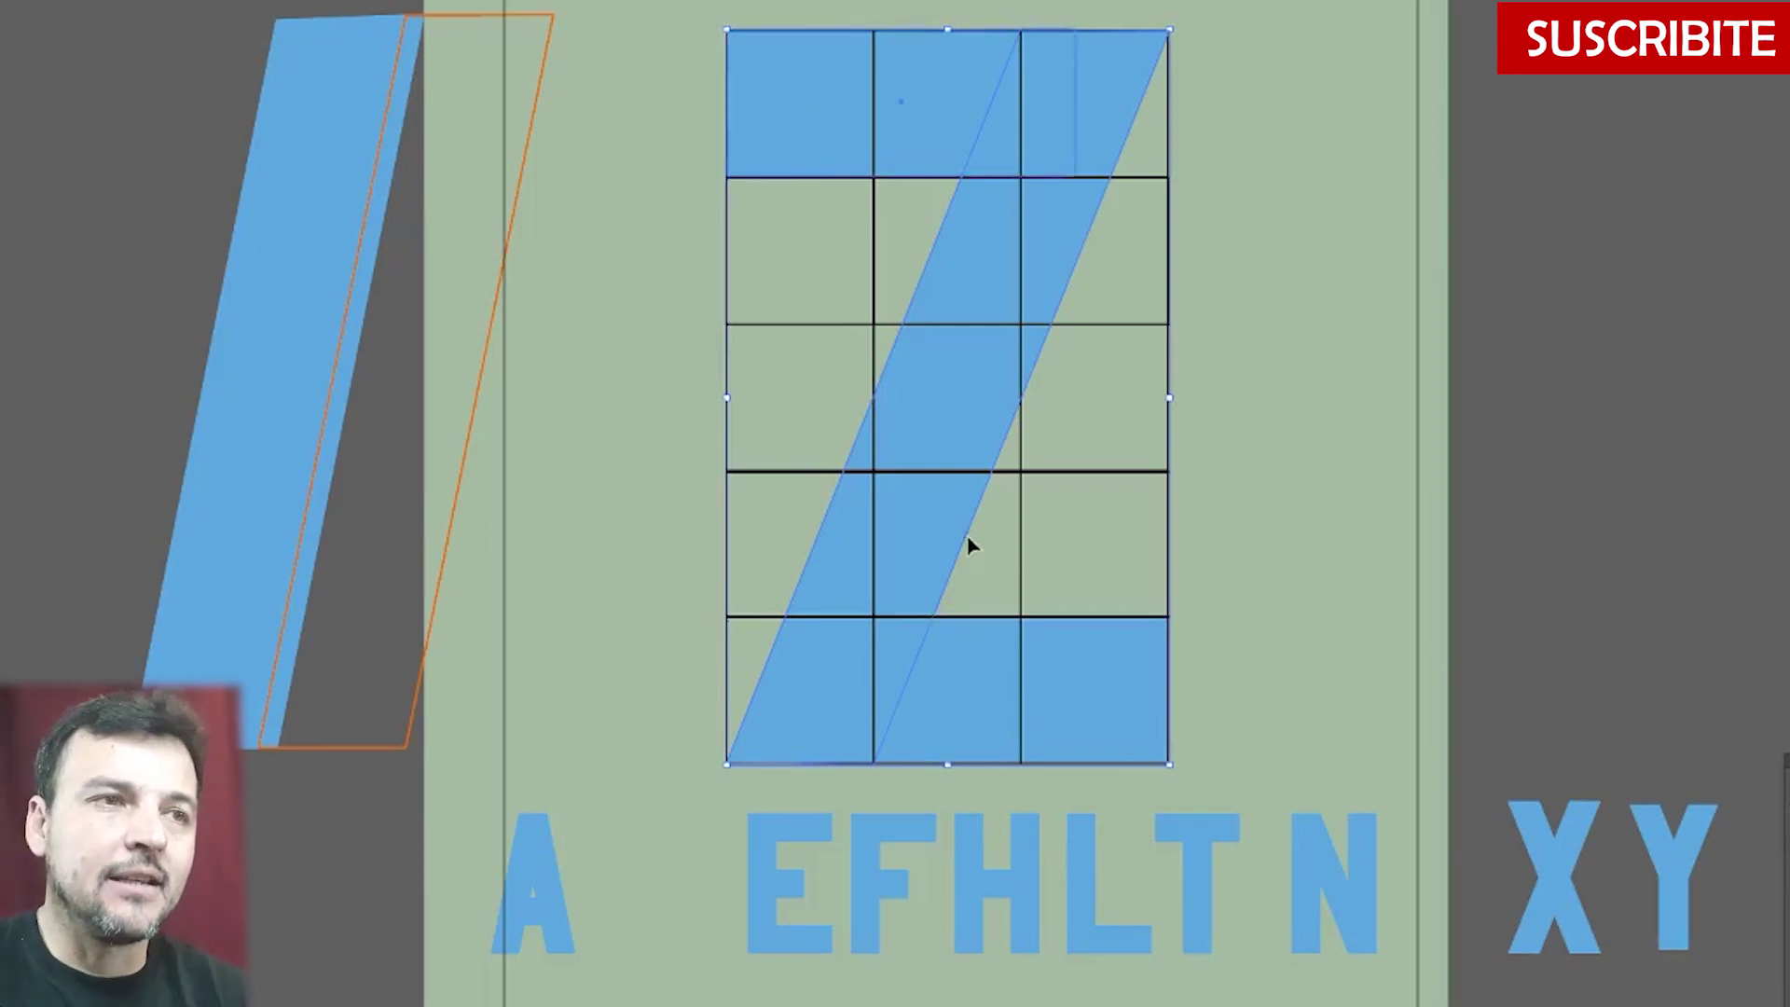
- Move the Z off the grid, scale it down to the alphabet row's height and place it after the Y
drag(753, 130, 1418, 536)
drag(1428, 821, 1745, 812)
scroll(1614, 774, right, 1)
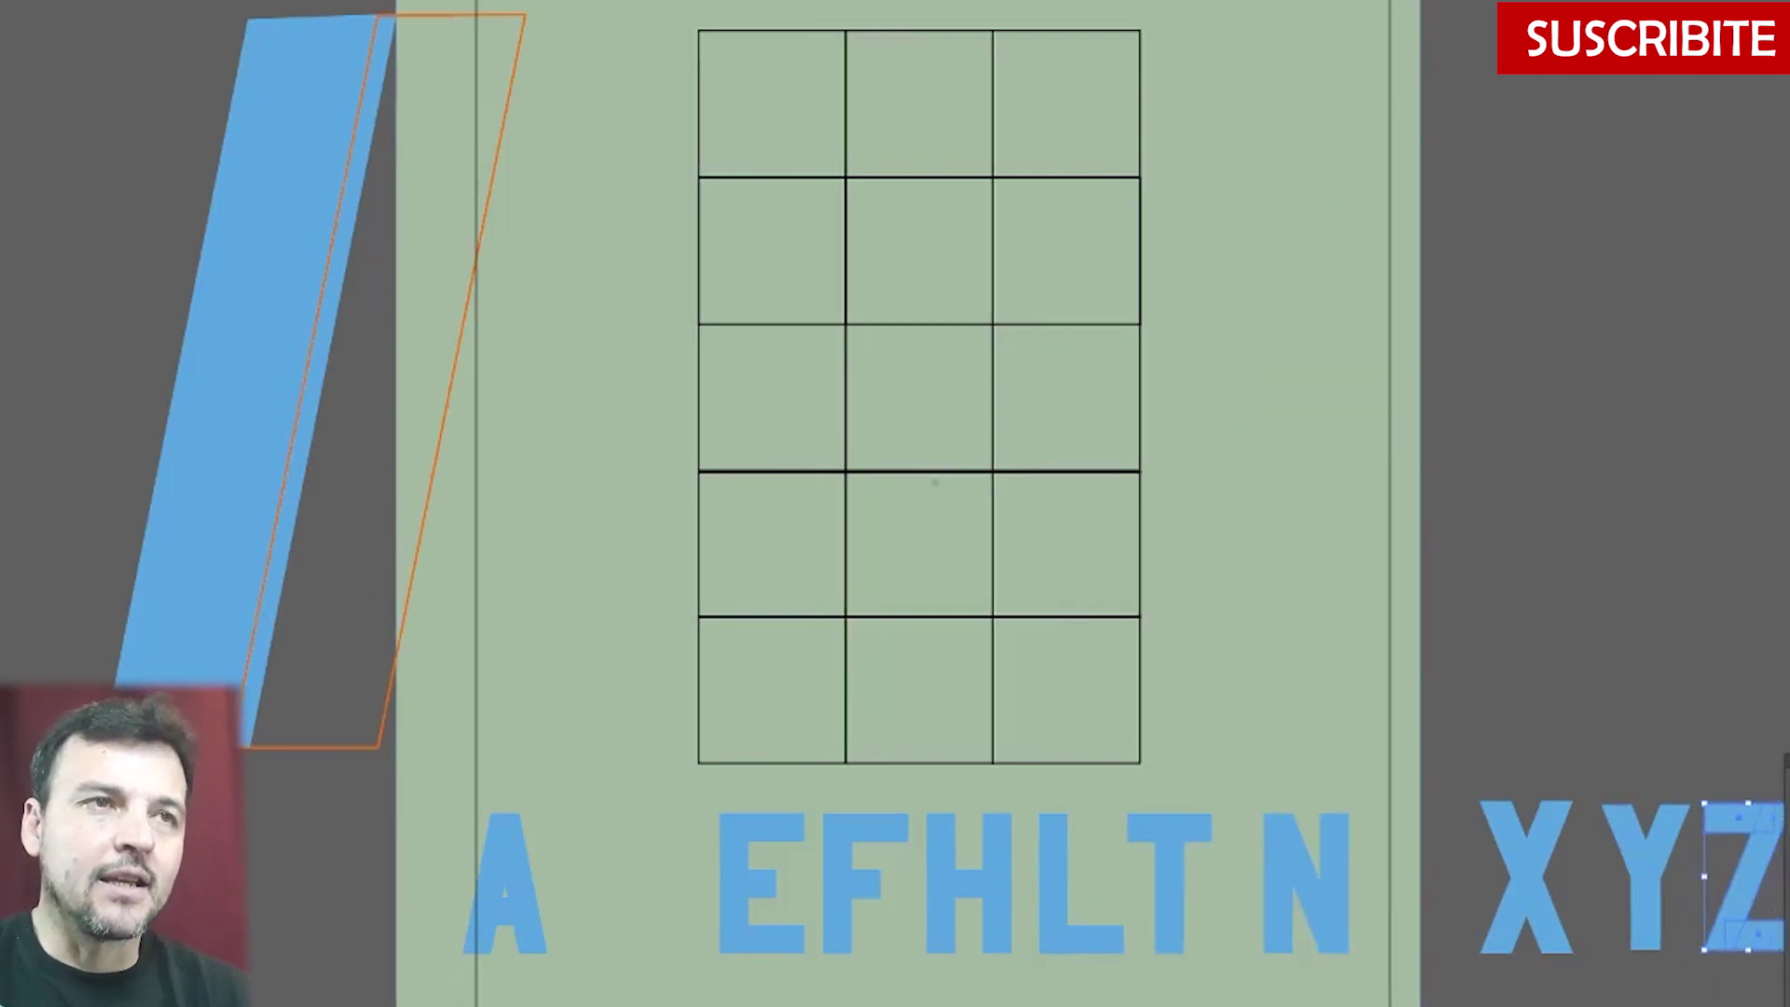
click(1413, 602)
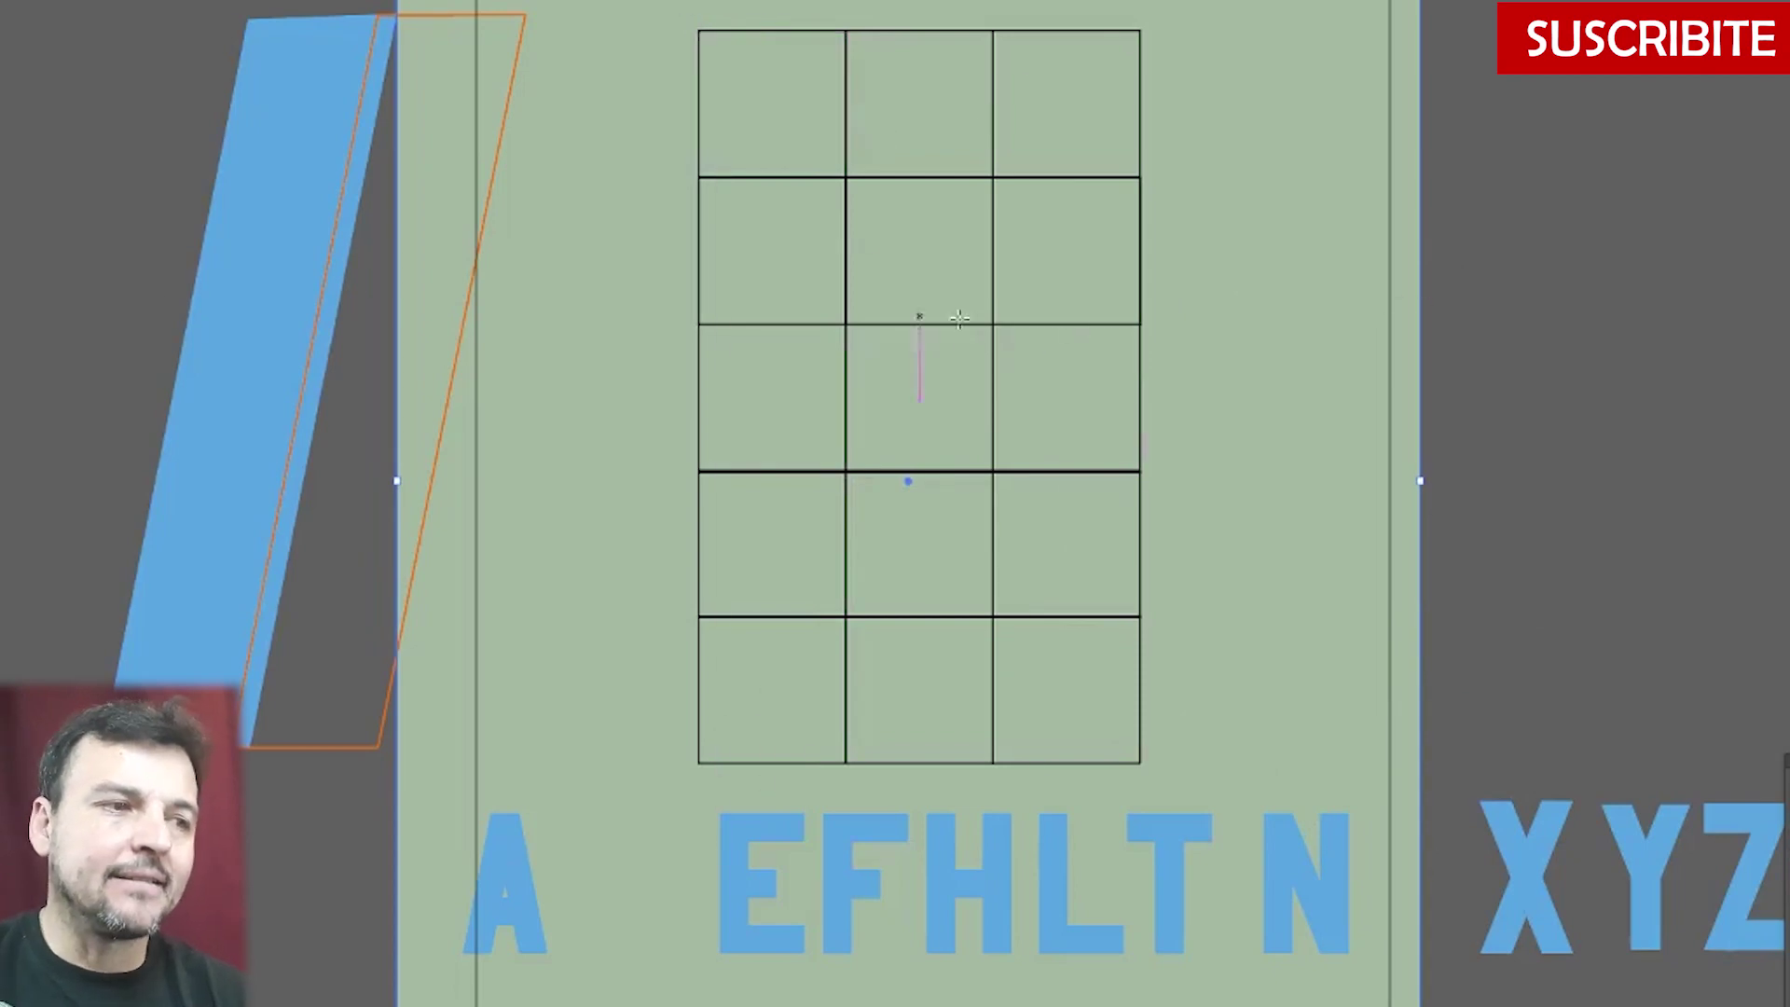
- Draw a circle filling the grid's top three rows and a small circle inside the middle cell of the second row
click(9, 74)
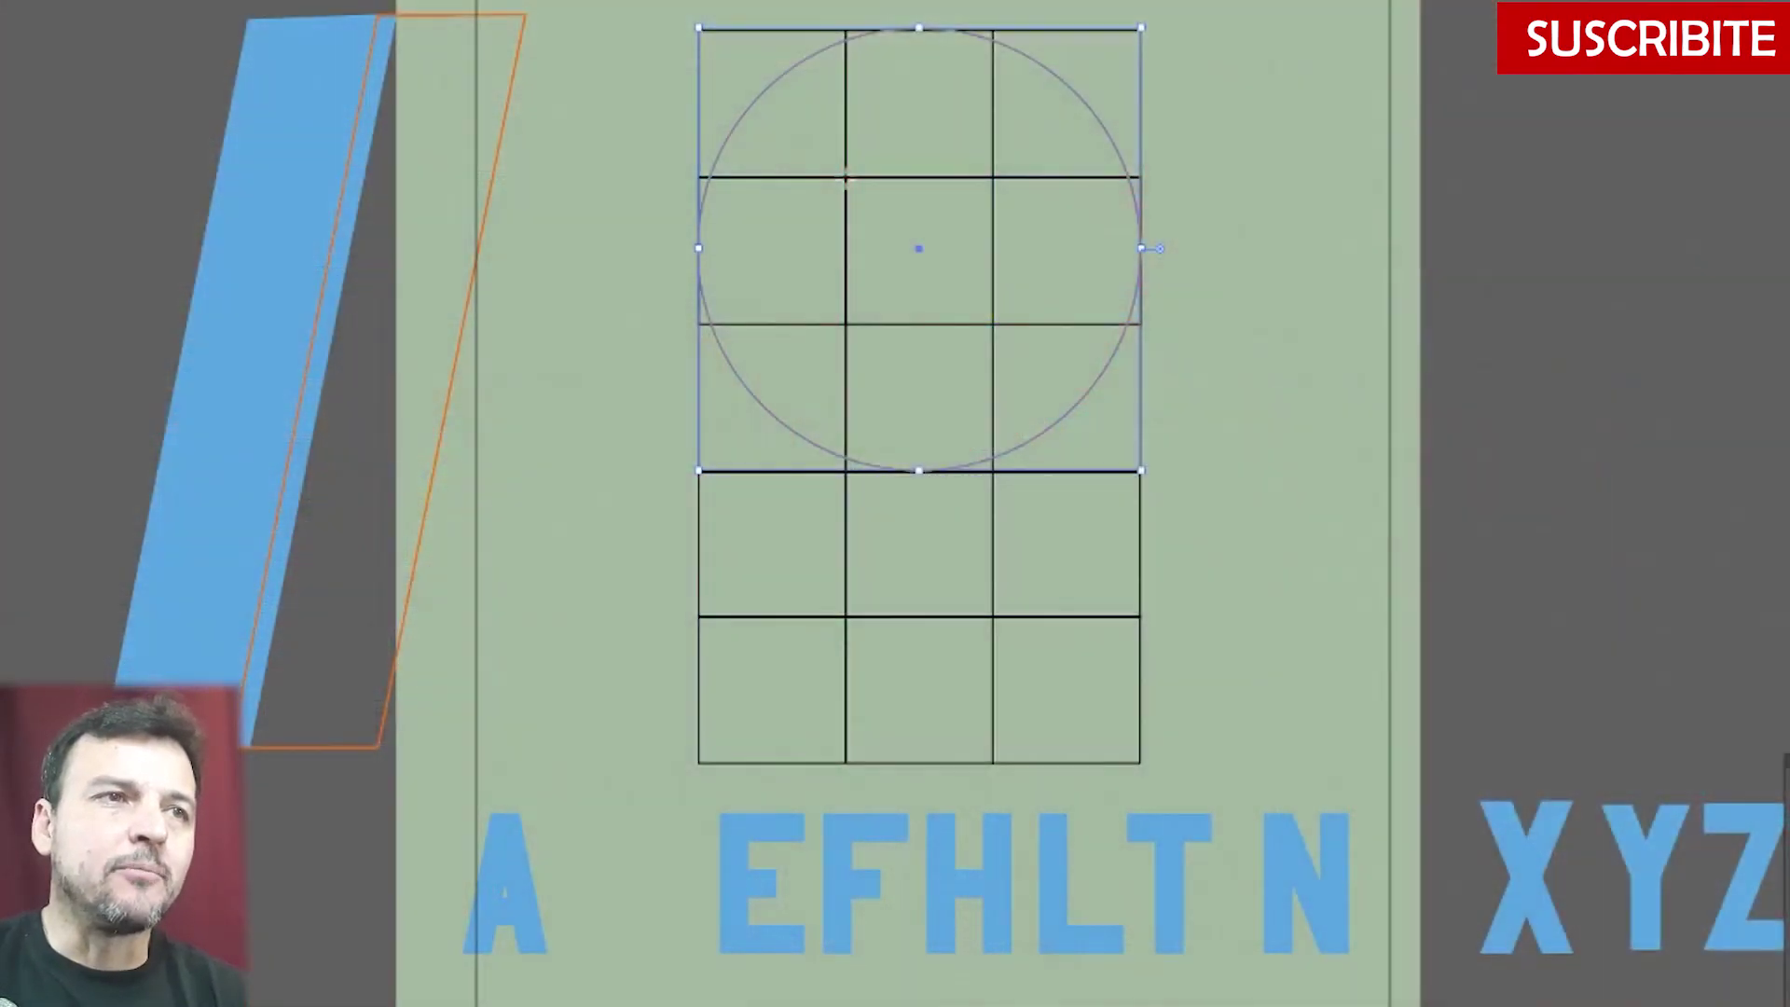
drag(919, 249, 994, 324)
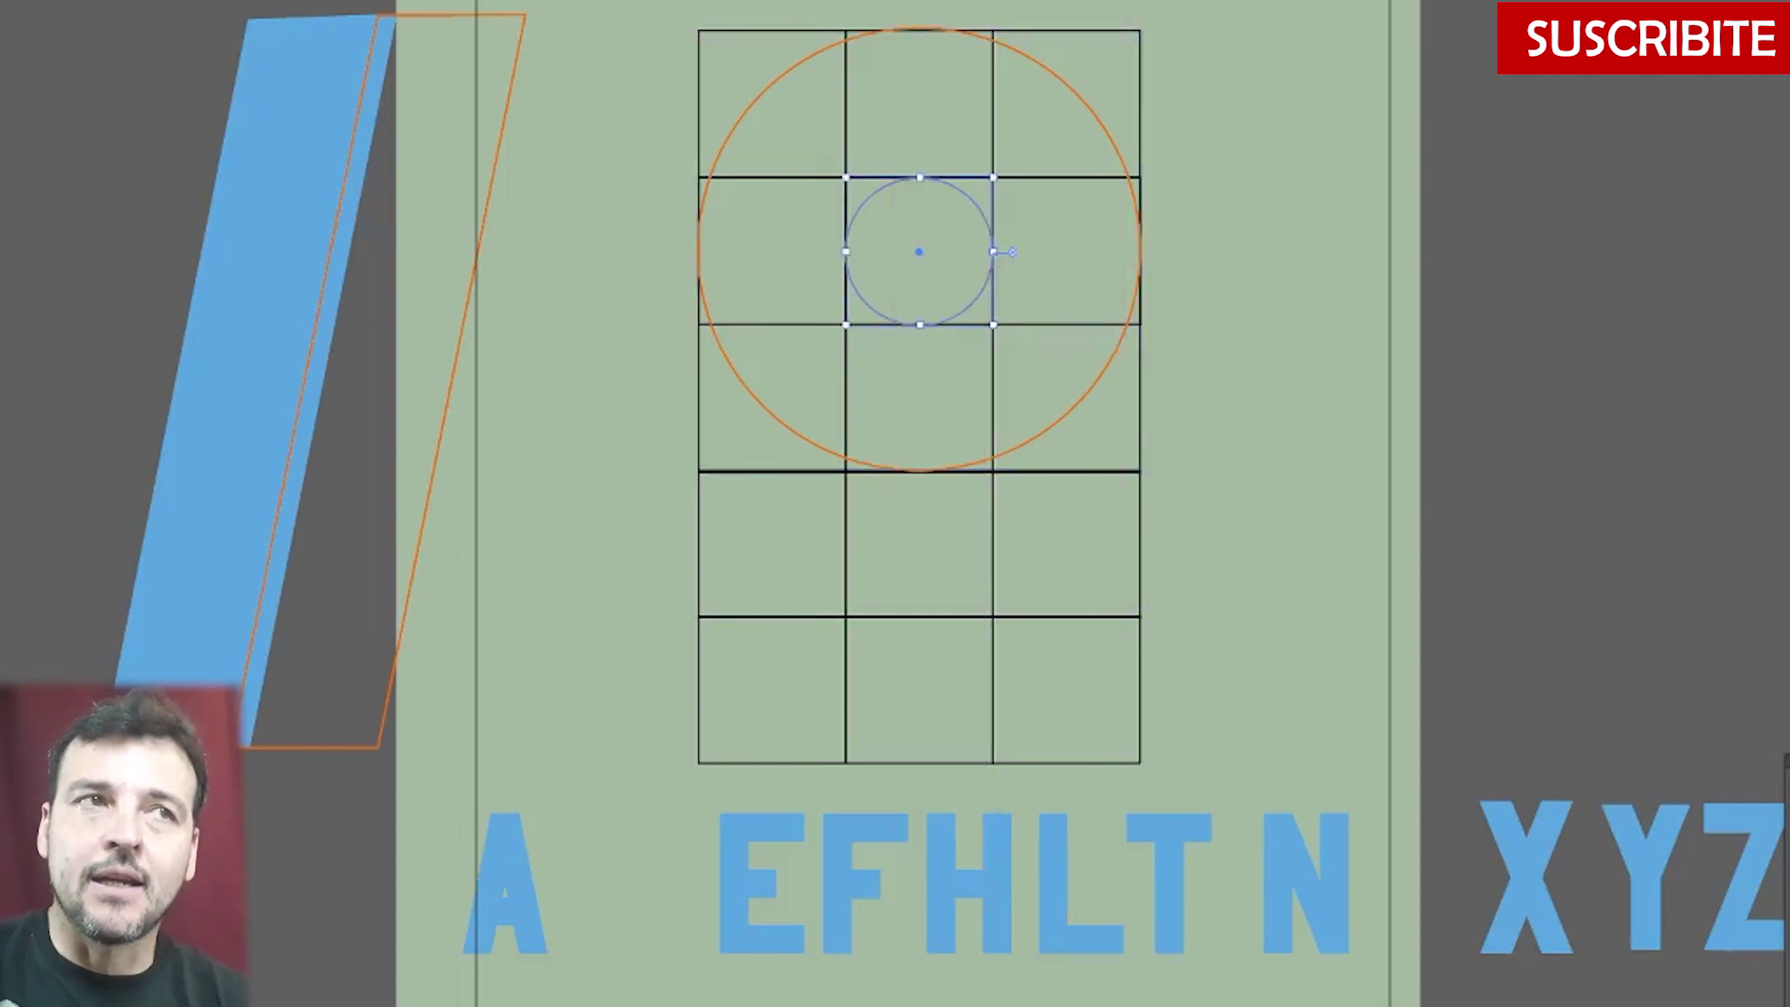
- Try to create a clipping mask from the large and small circles
shift+click(1115, 140)
click(168, 2)
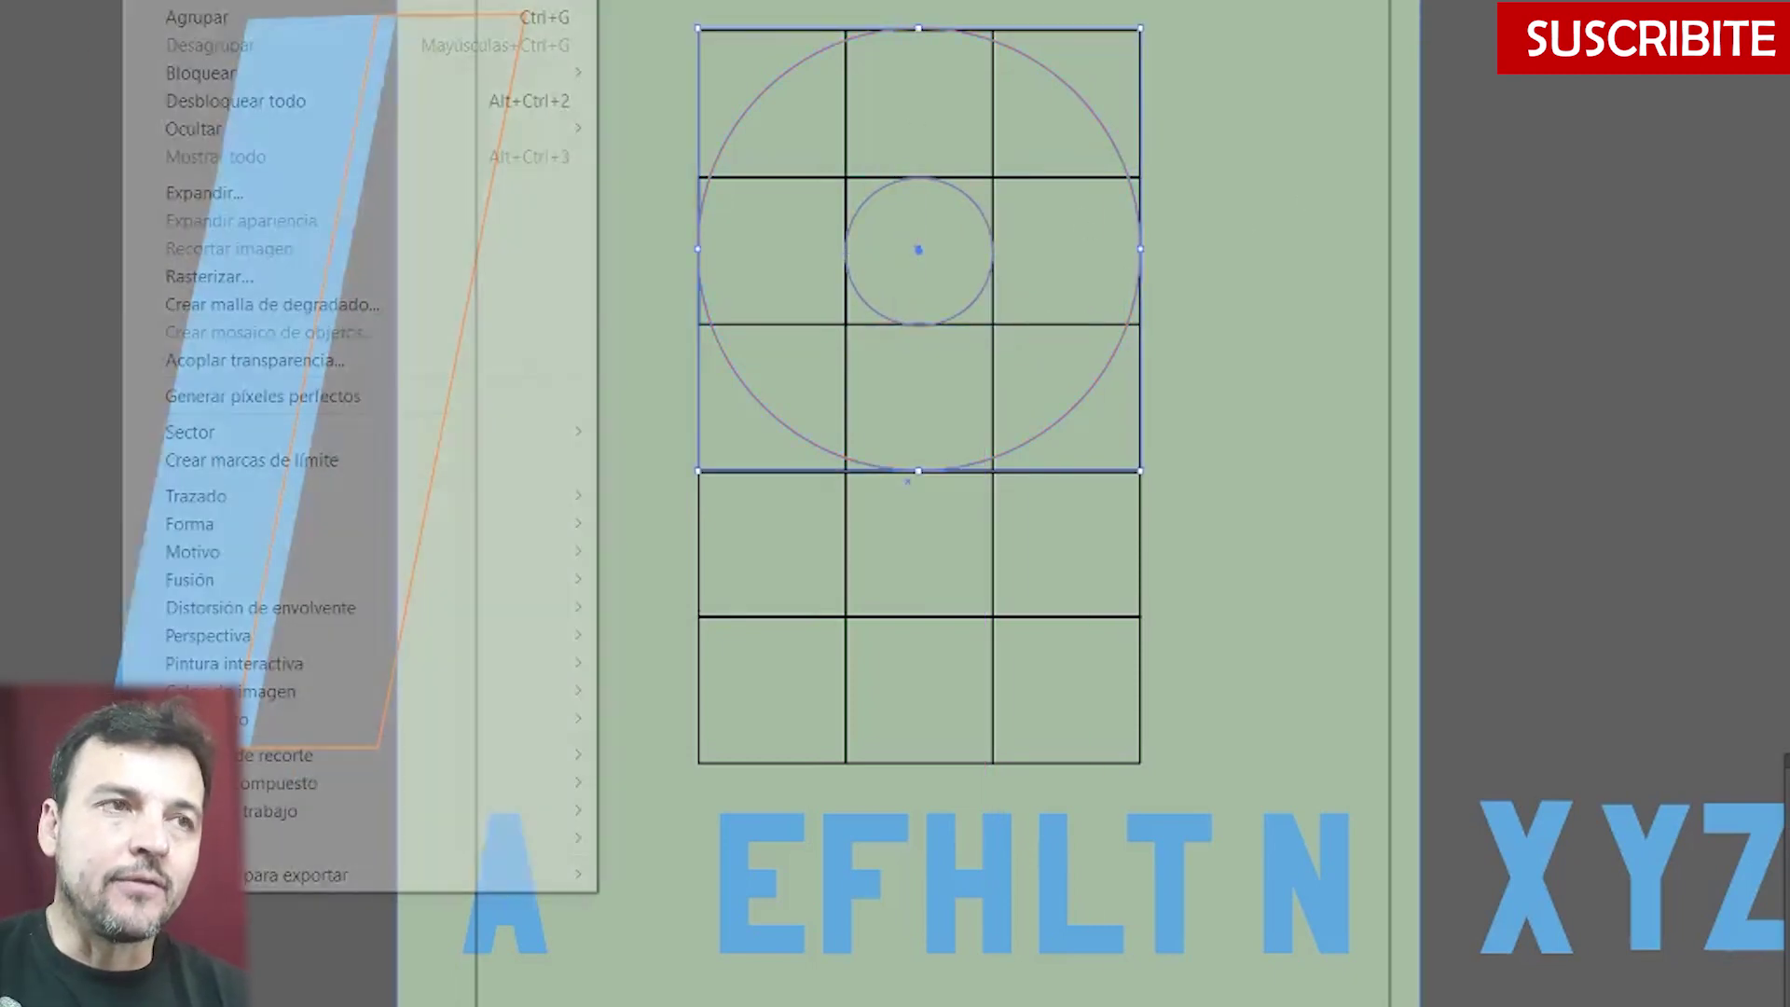
mouse_move(210, 579)
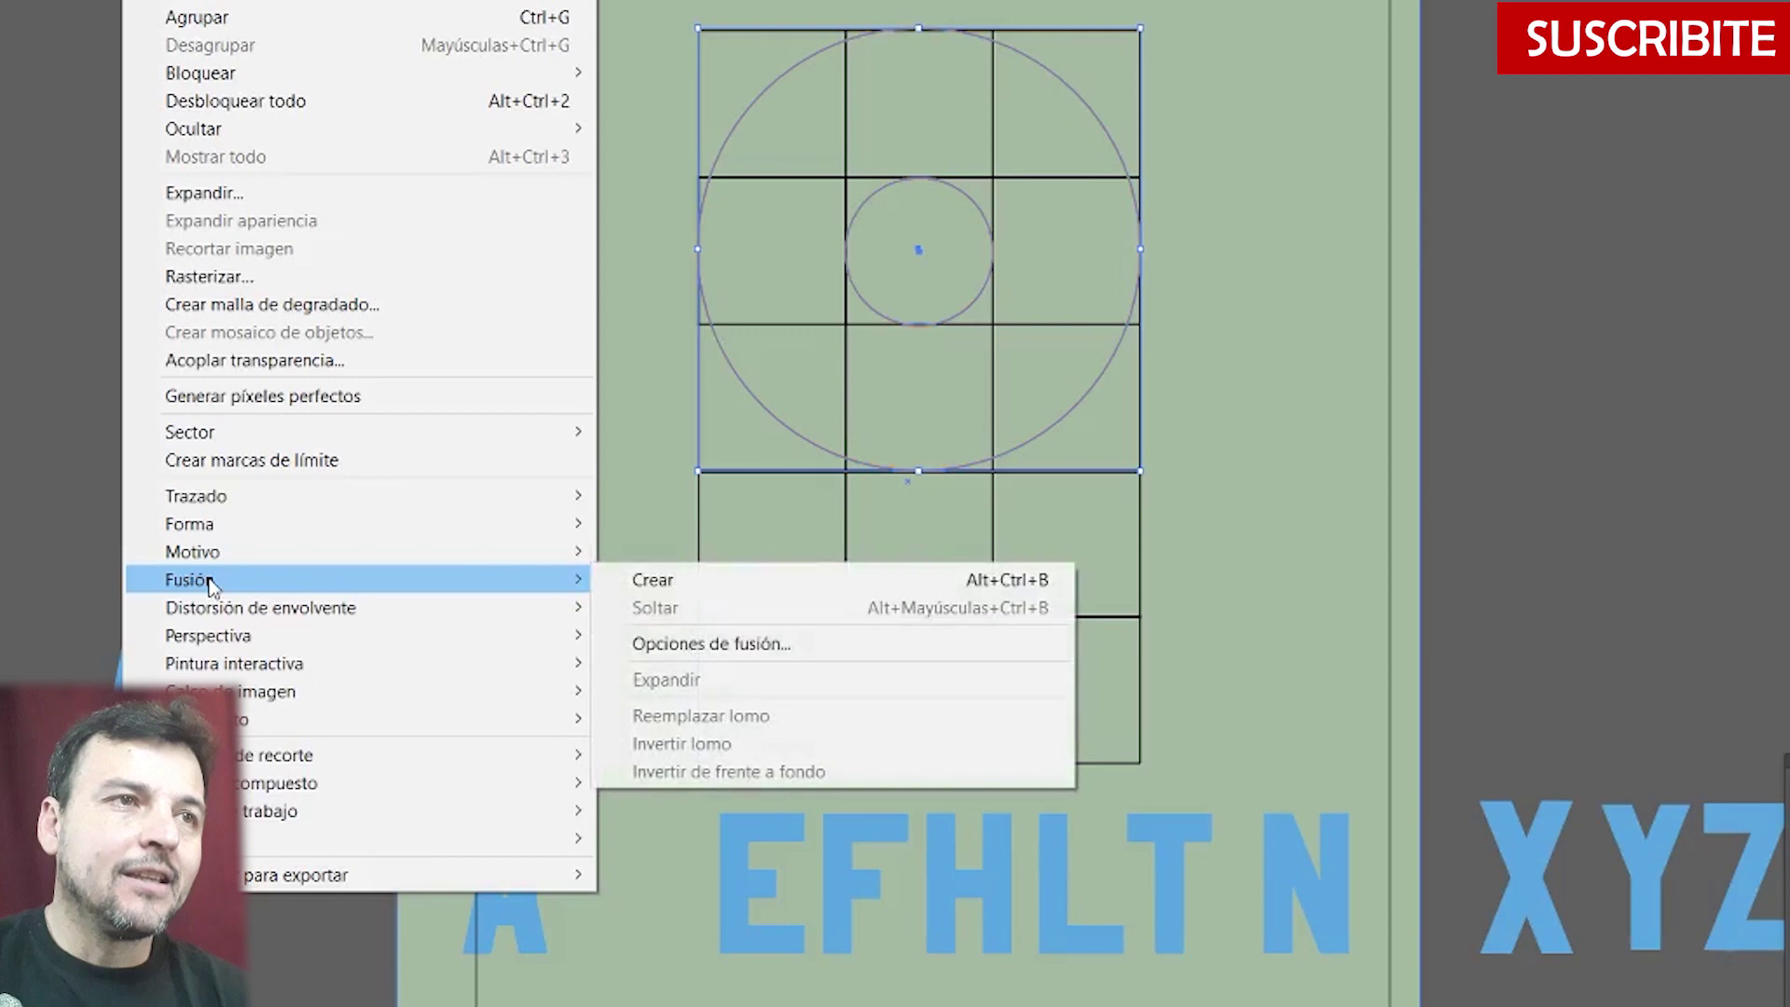
click(780, 642)
click(126, 58)
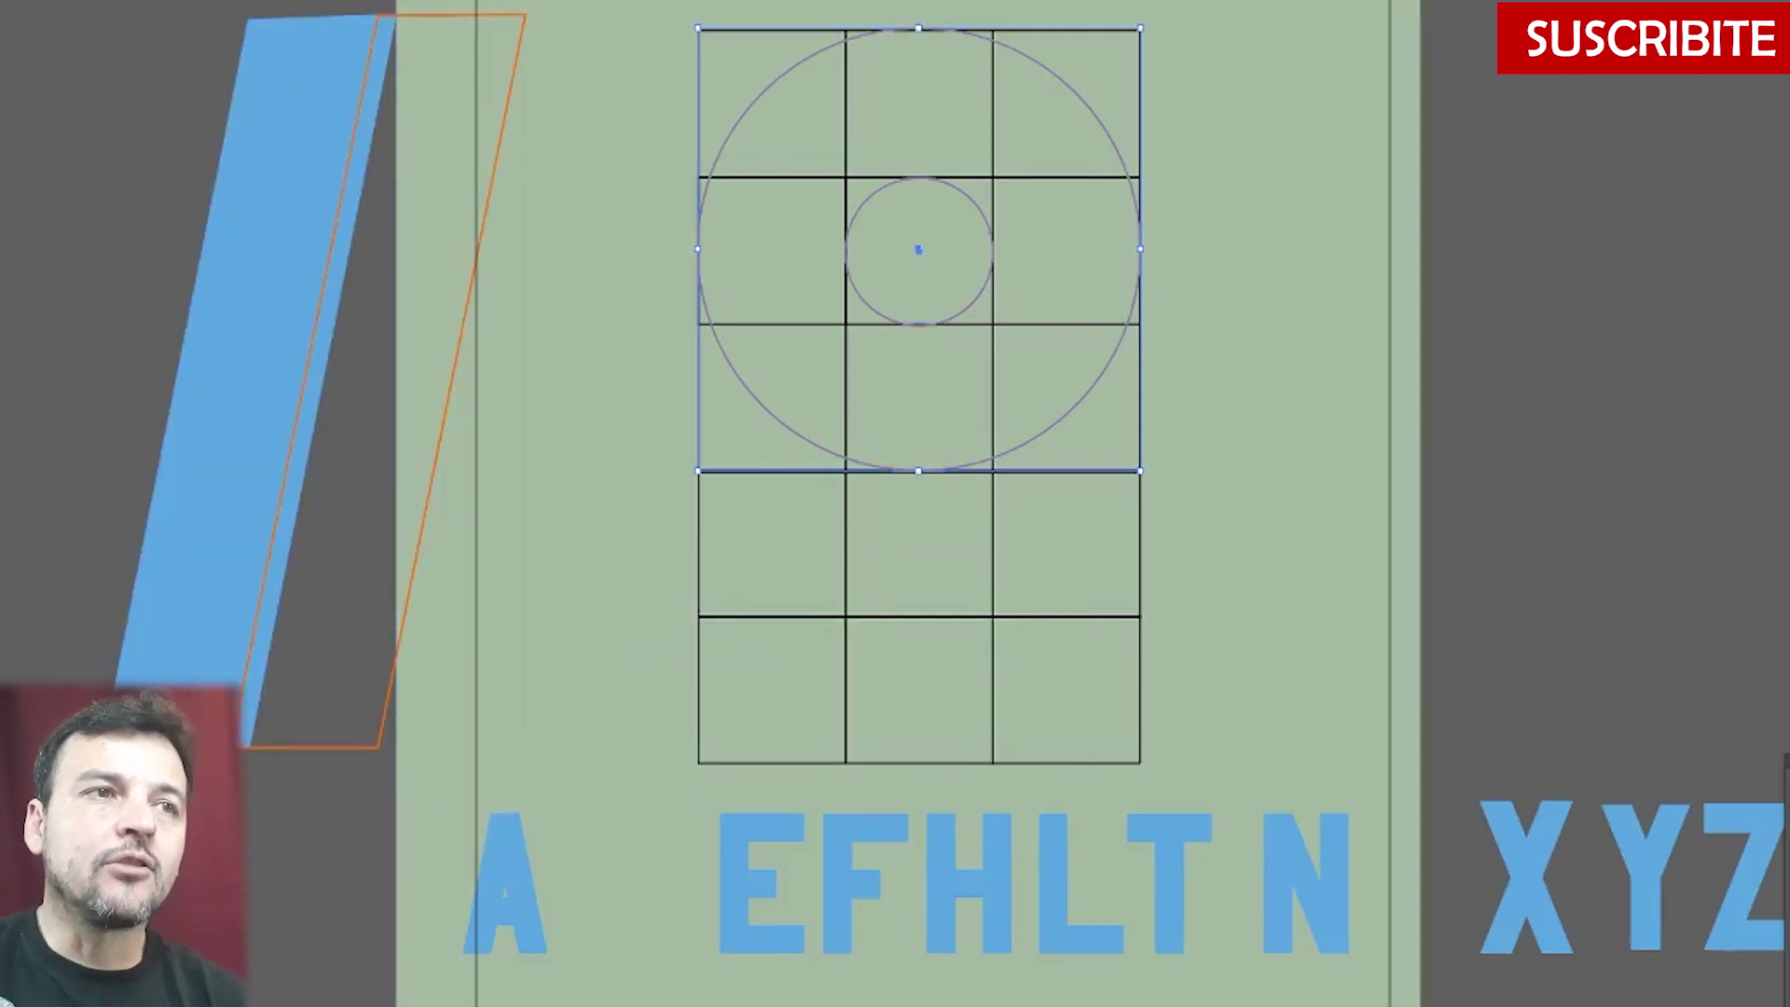
click(154, 0)
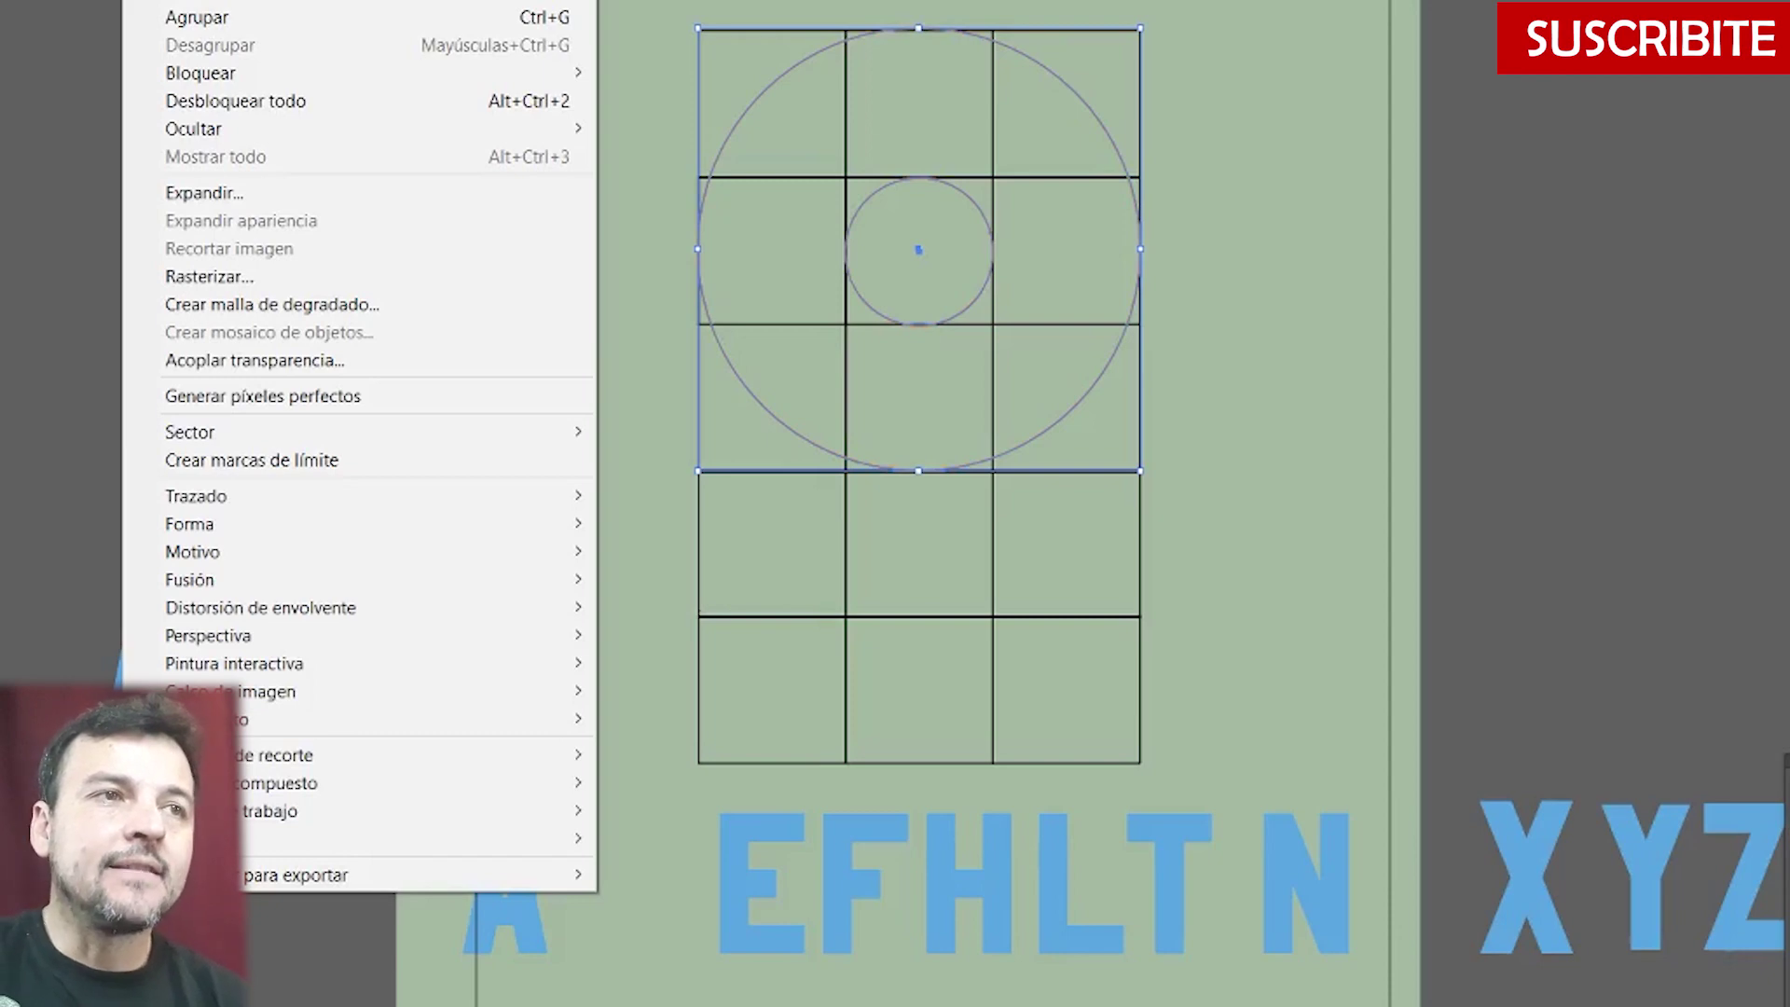
mouse_move(563, 757)
click(652, 756)
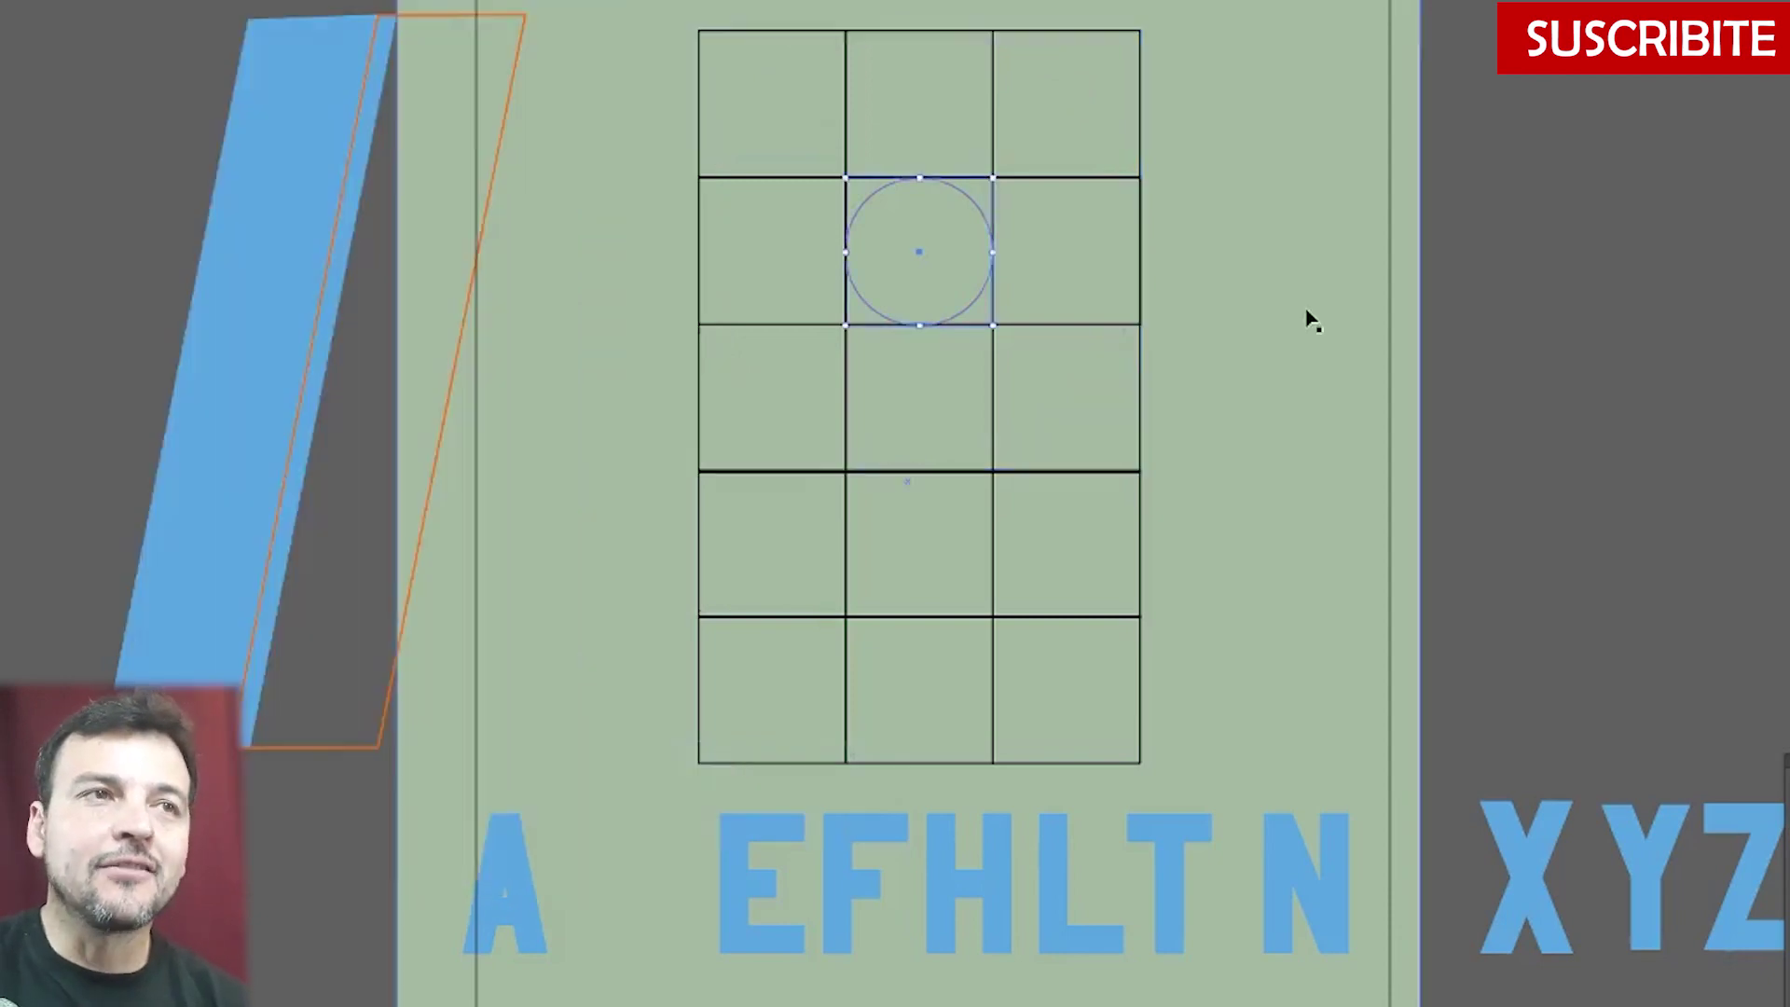
key(ctrl+z)
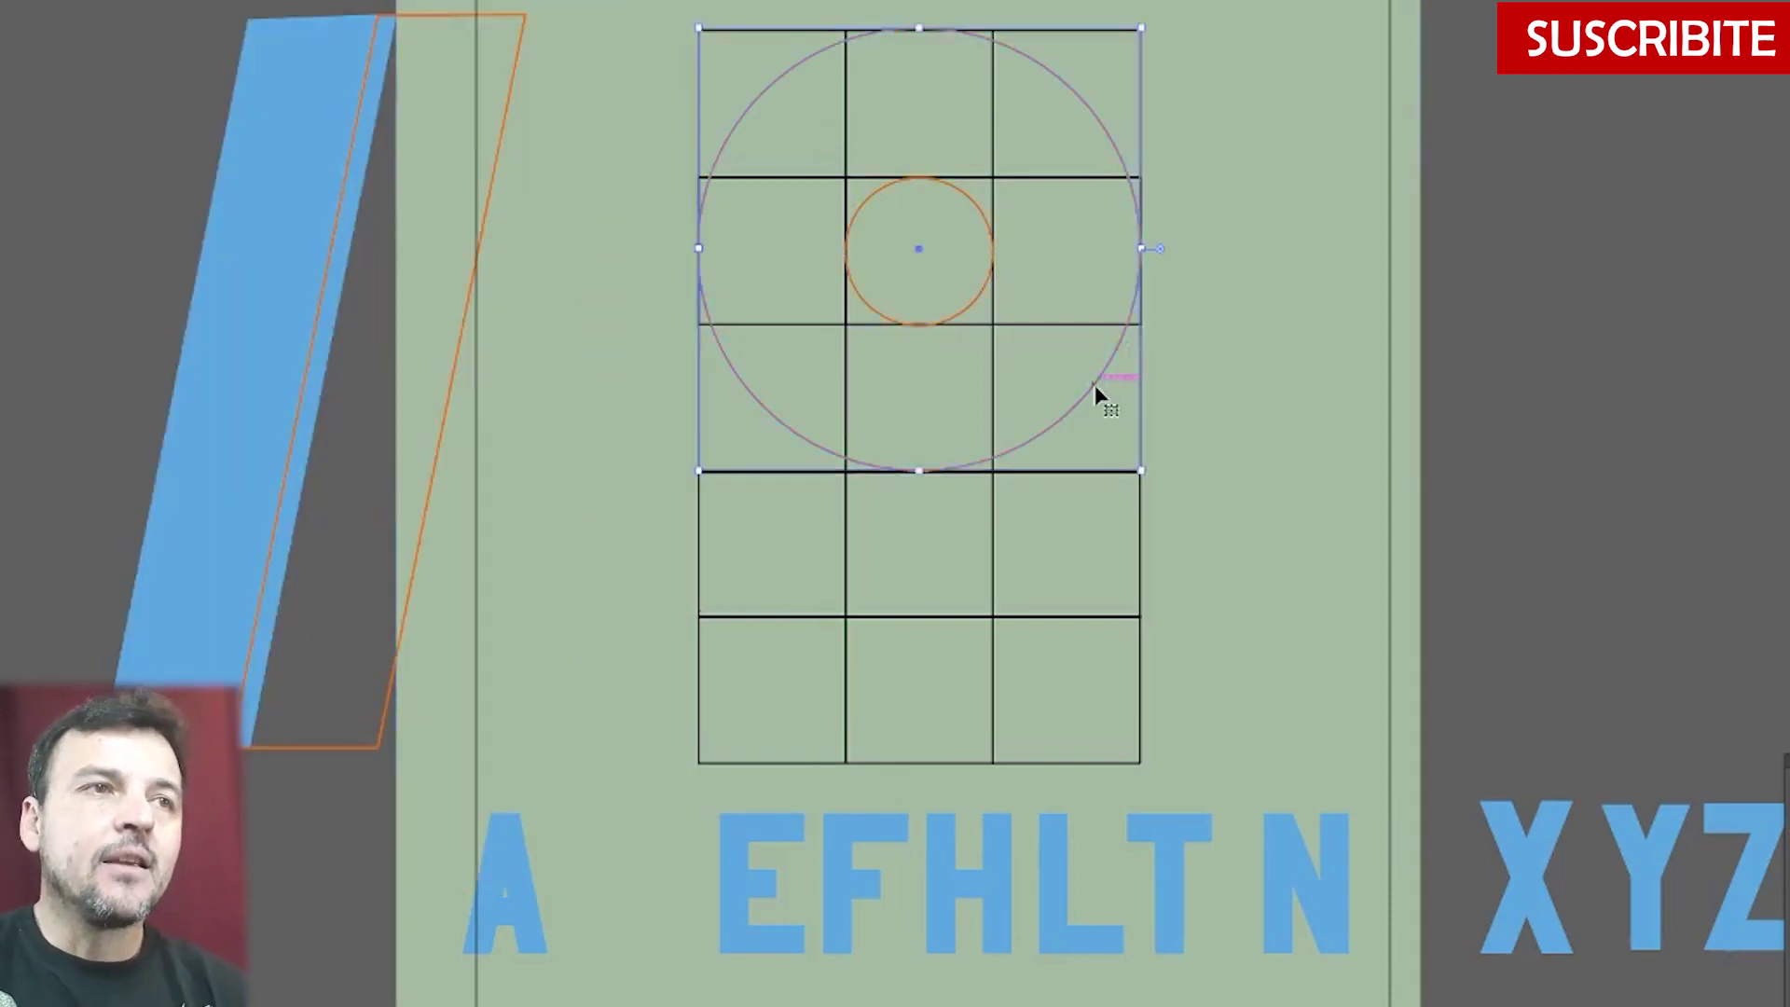
- Duplicate both circles and fit the copies into the grid's bottom three rows, centred on the fourth row's middle cell
click(968, 323)
click(1279, 360)
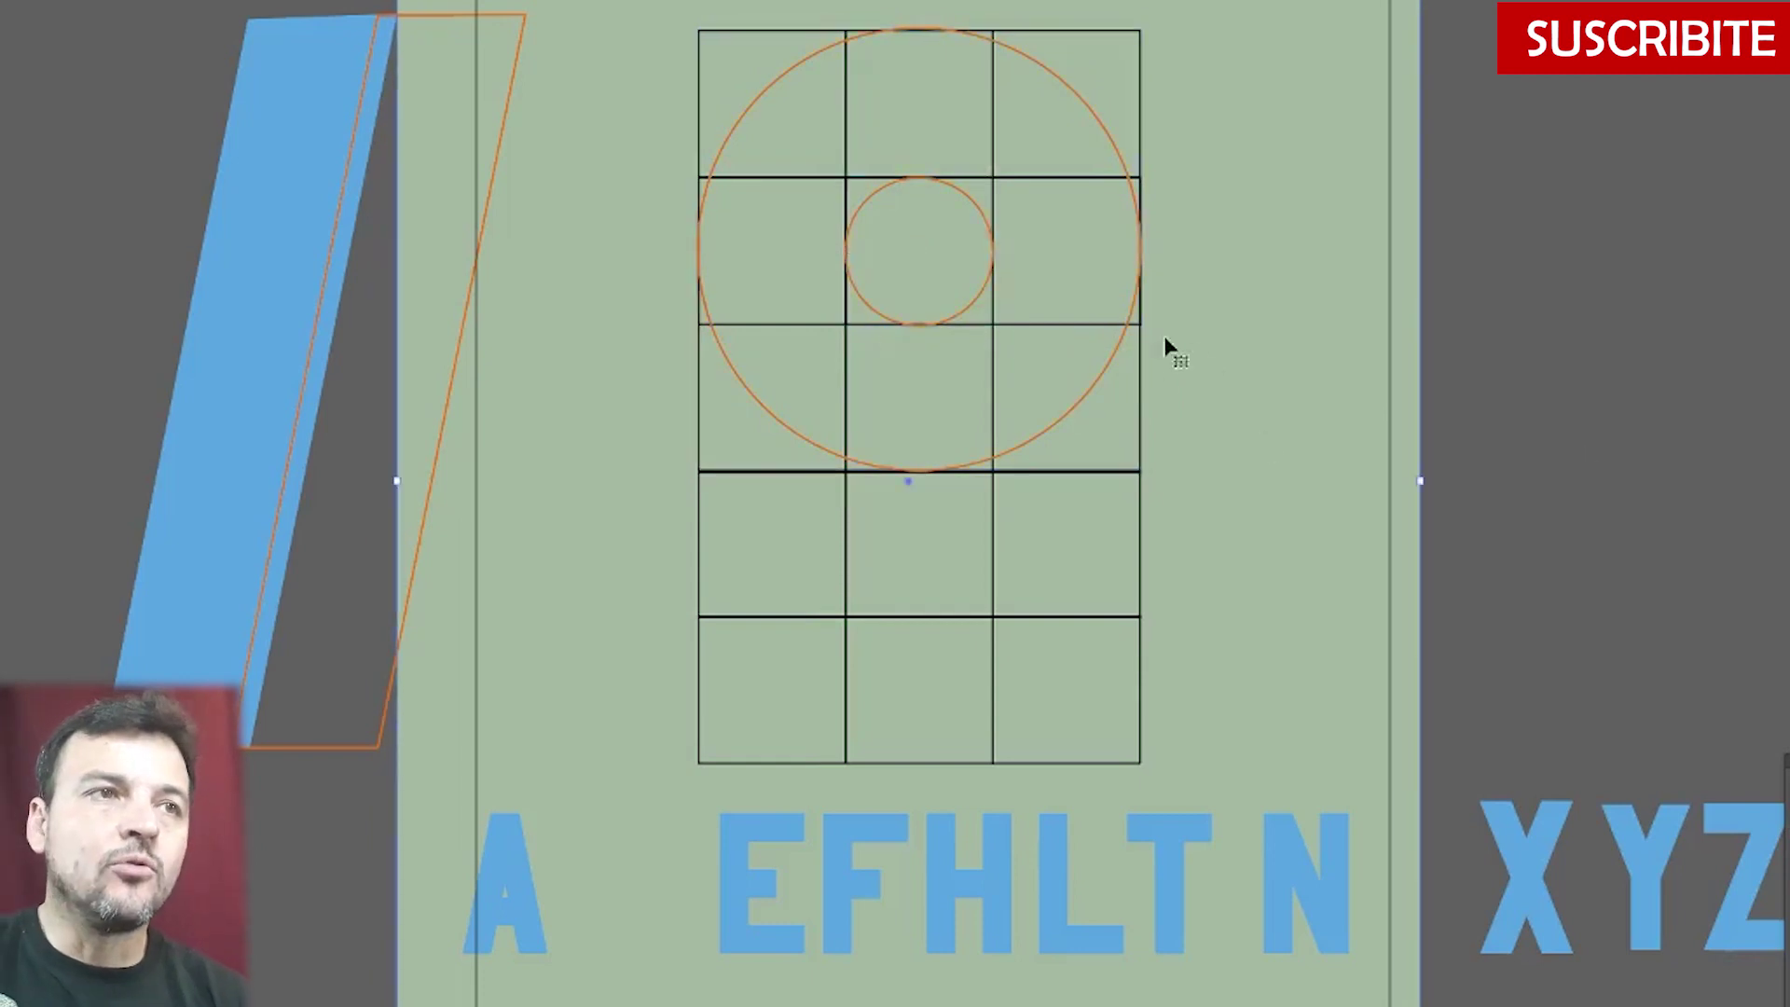
click(1077, 408)
shift+click(966, 312)
key(ctrl+c)
key(ctrl+v)
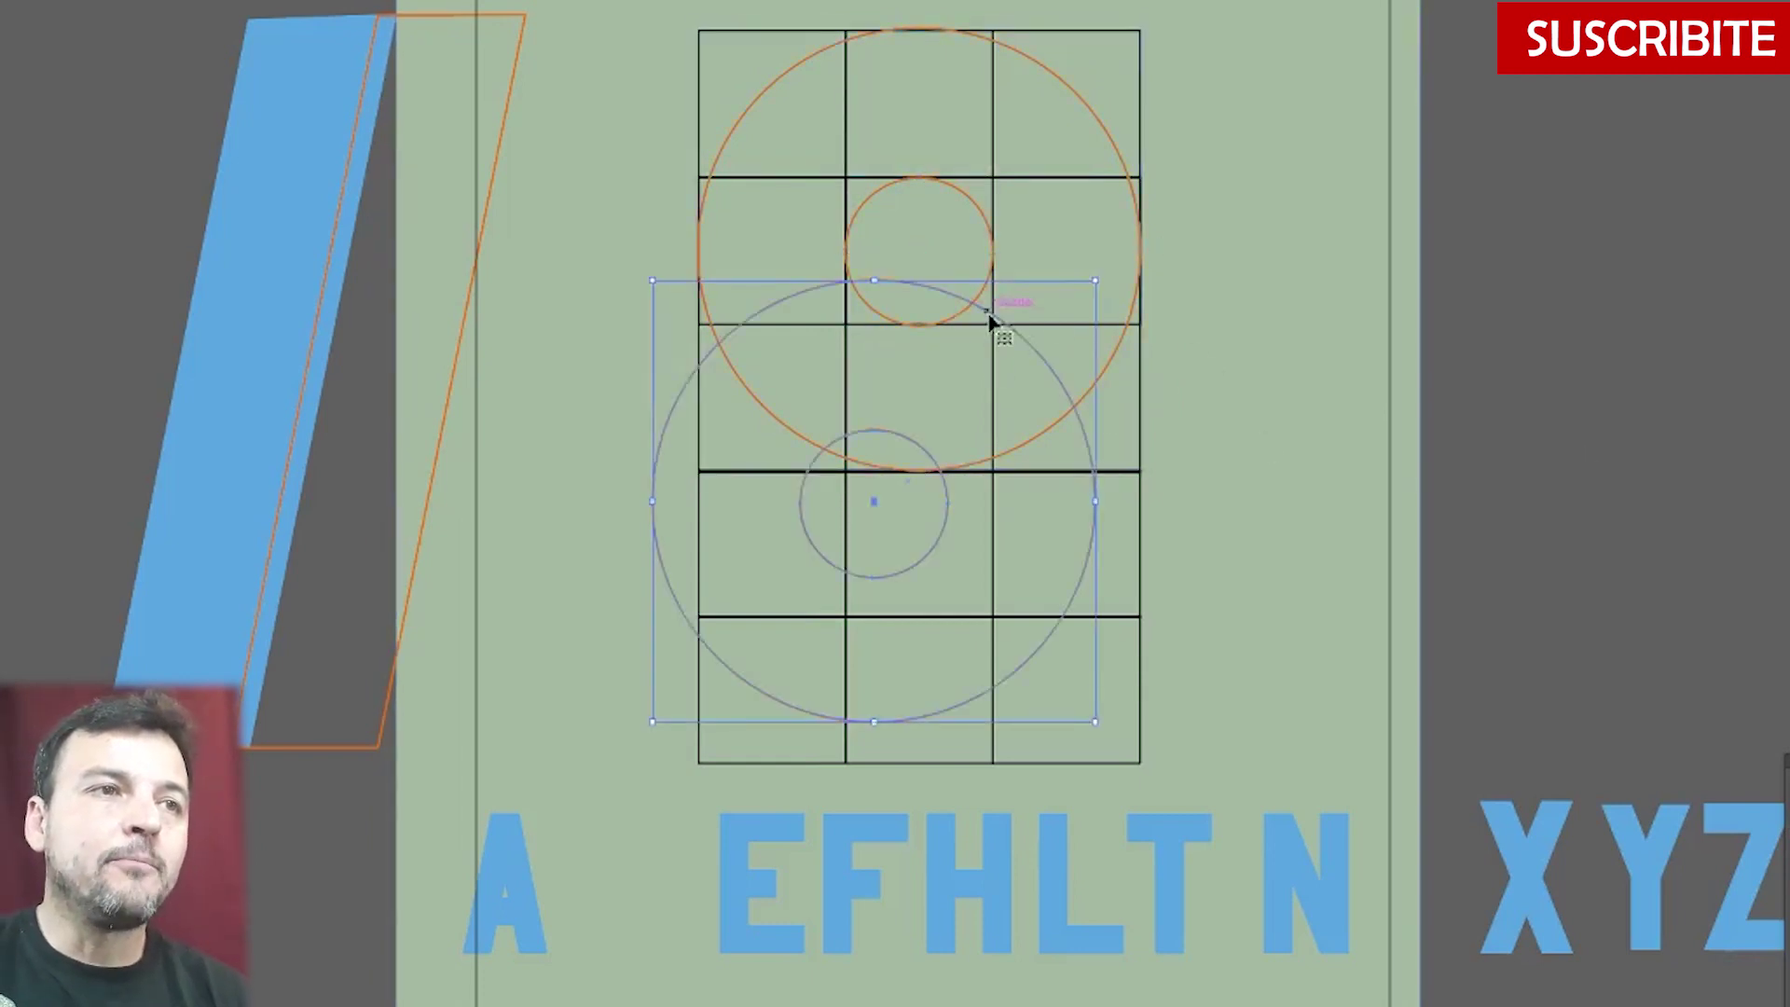
drag(1043, 359, 1087, 405)
click(1246, 327)
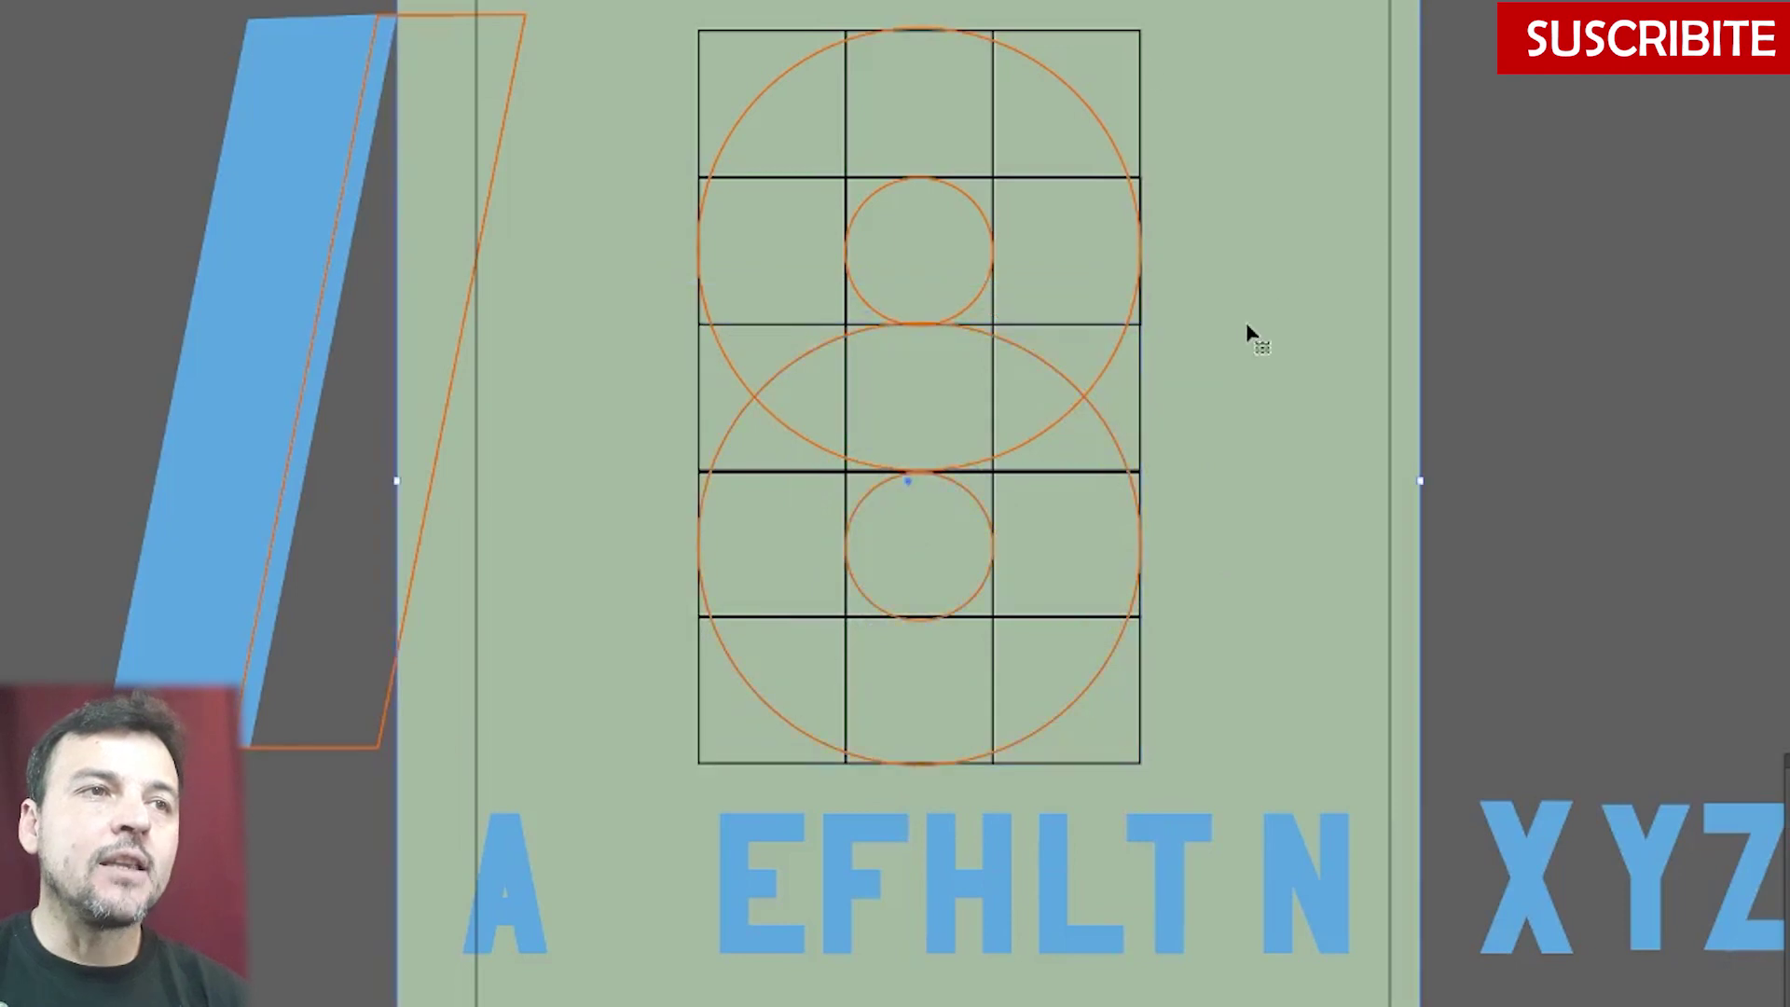
- Lock the four guide circles on the grid
click(942, 420)
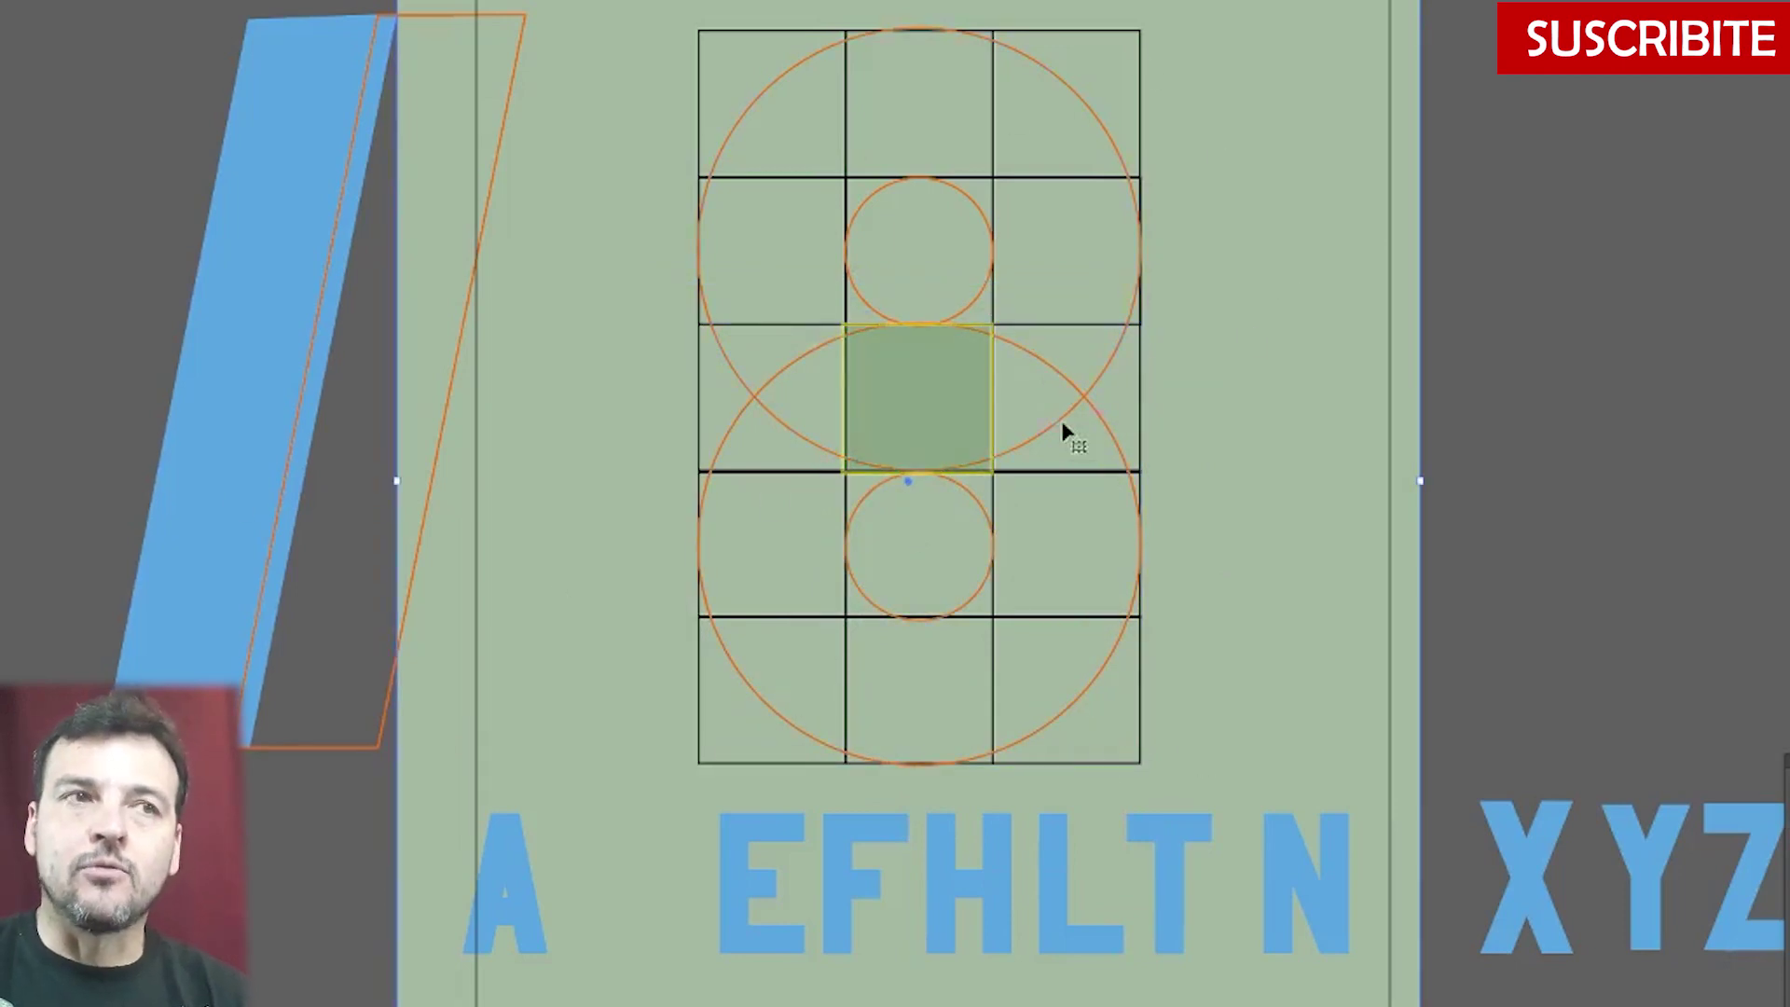
drag(631, 82, 1067, 528)
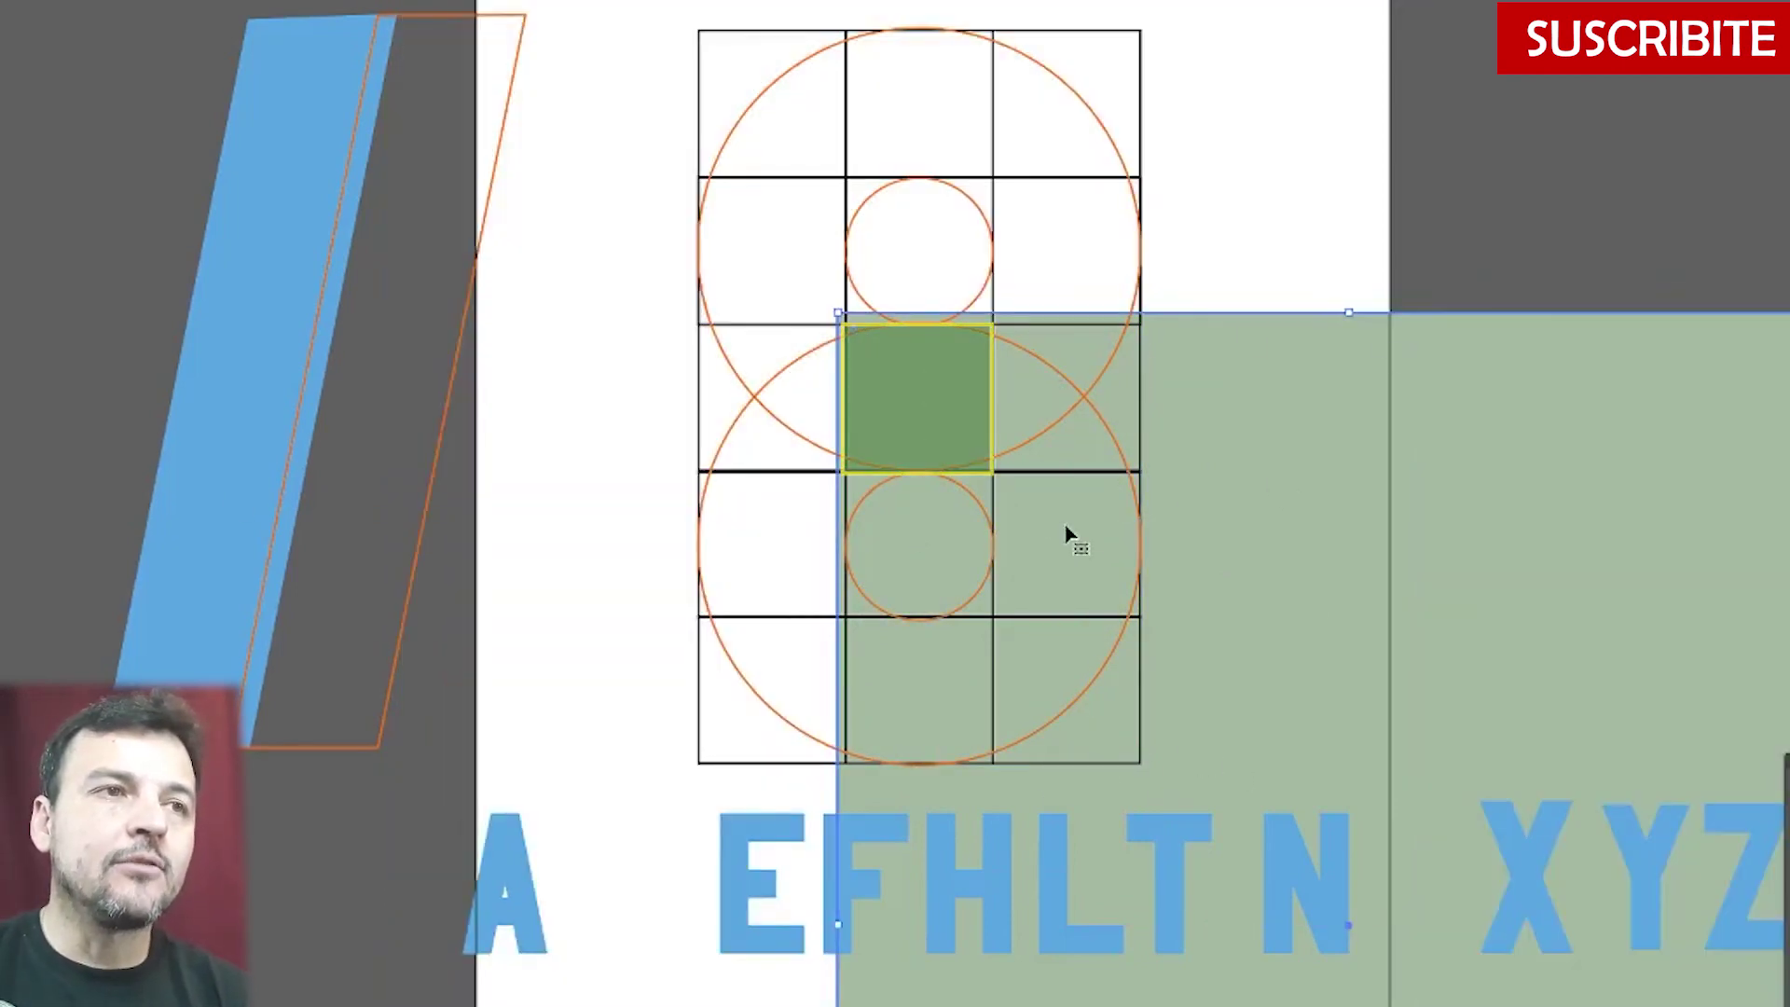
key(ctrl+z)
drag(682, 696, 682, 696)
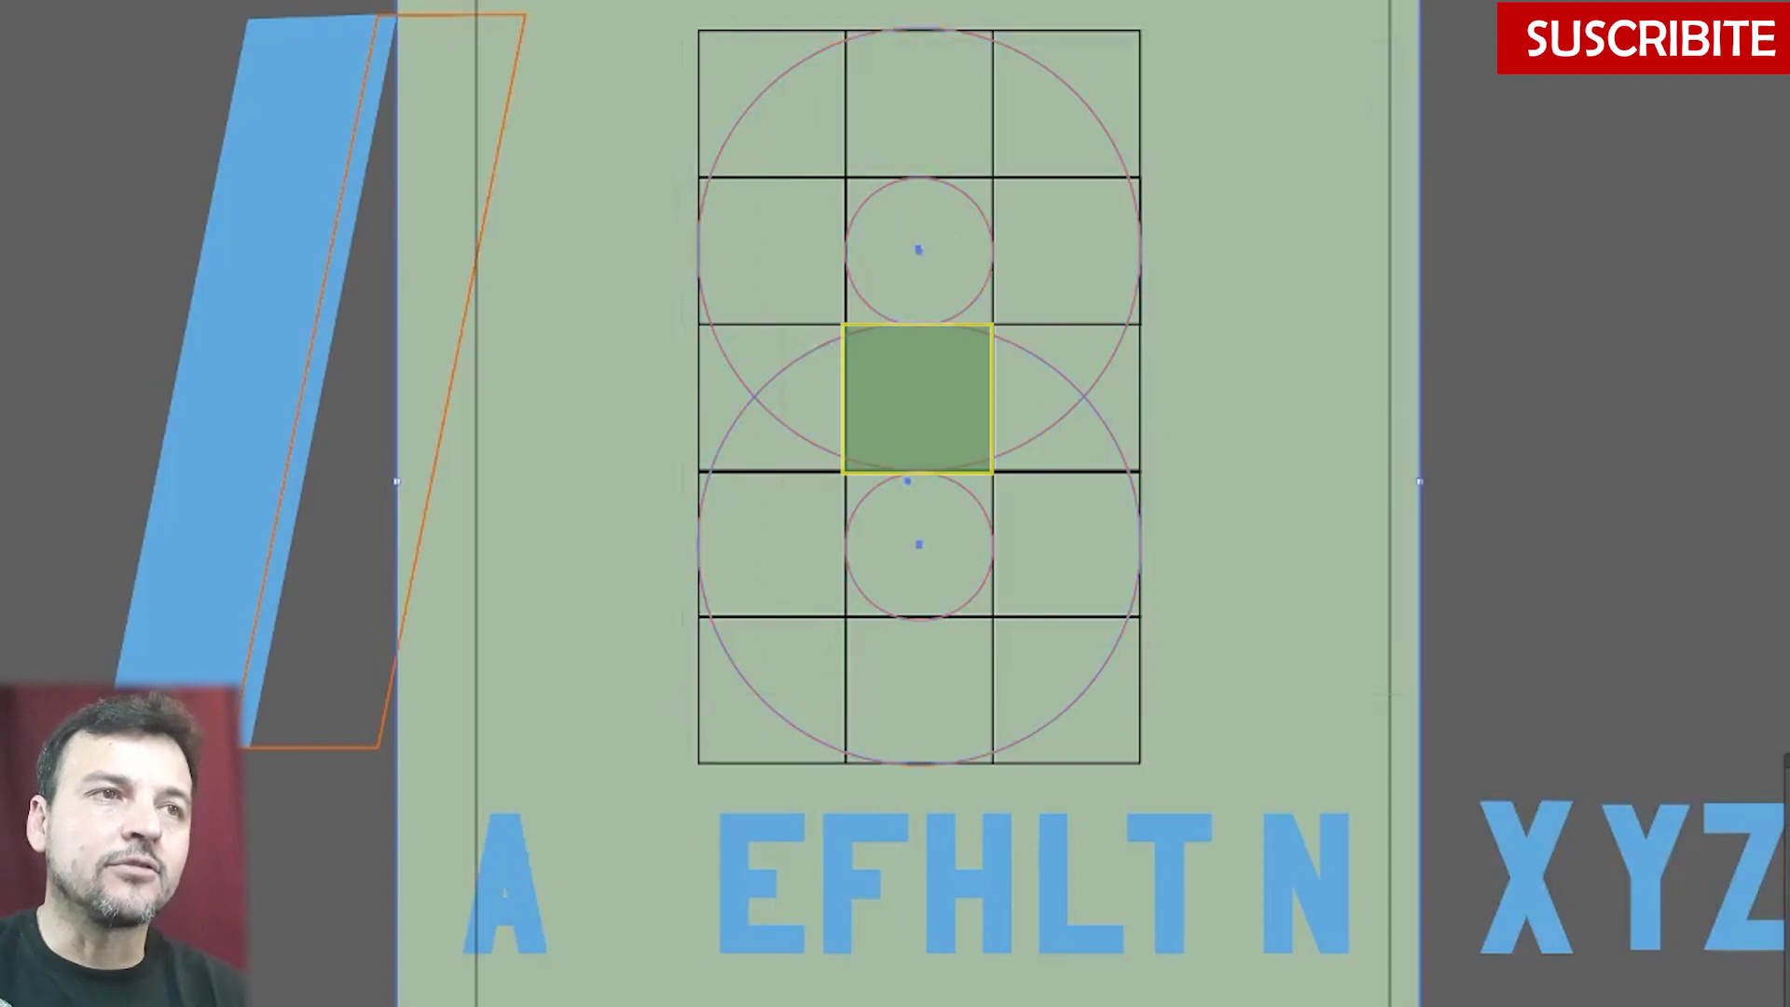
click(153, 2)
mouse_move(201, 79)
click(669, 73)
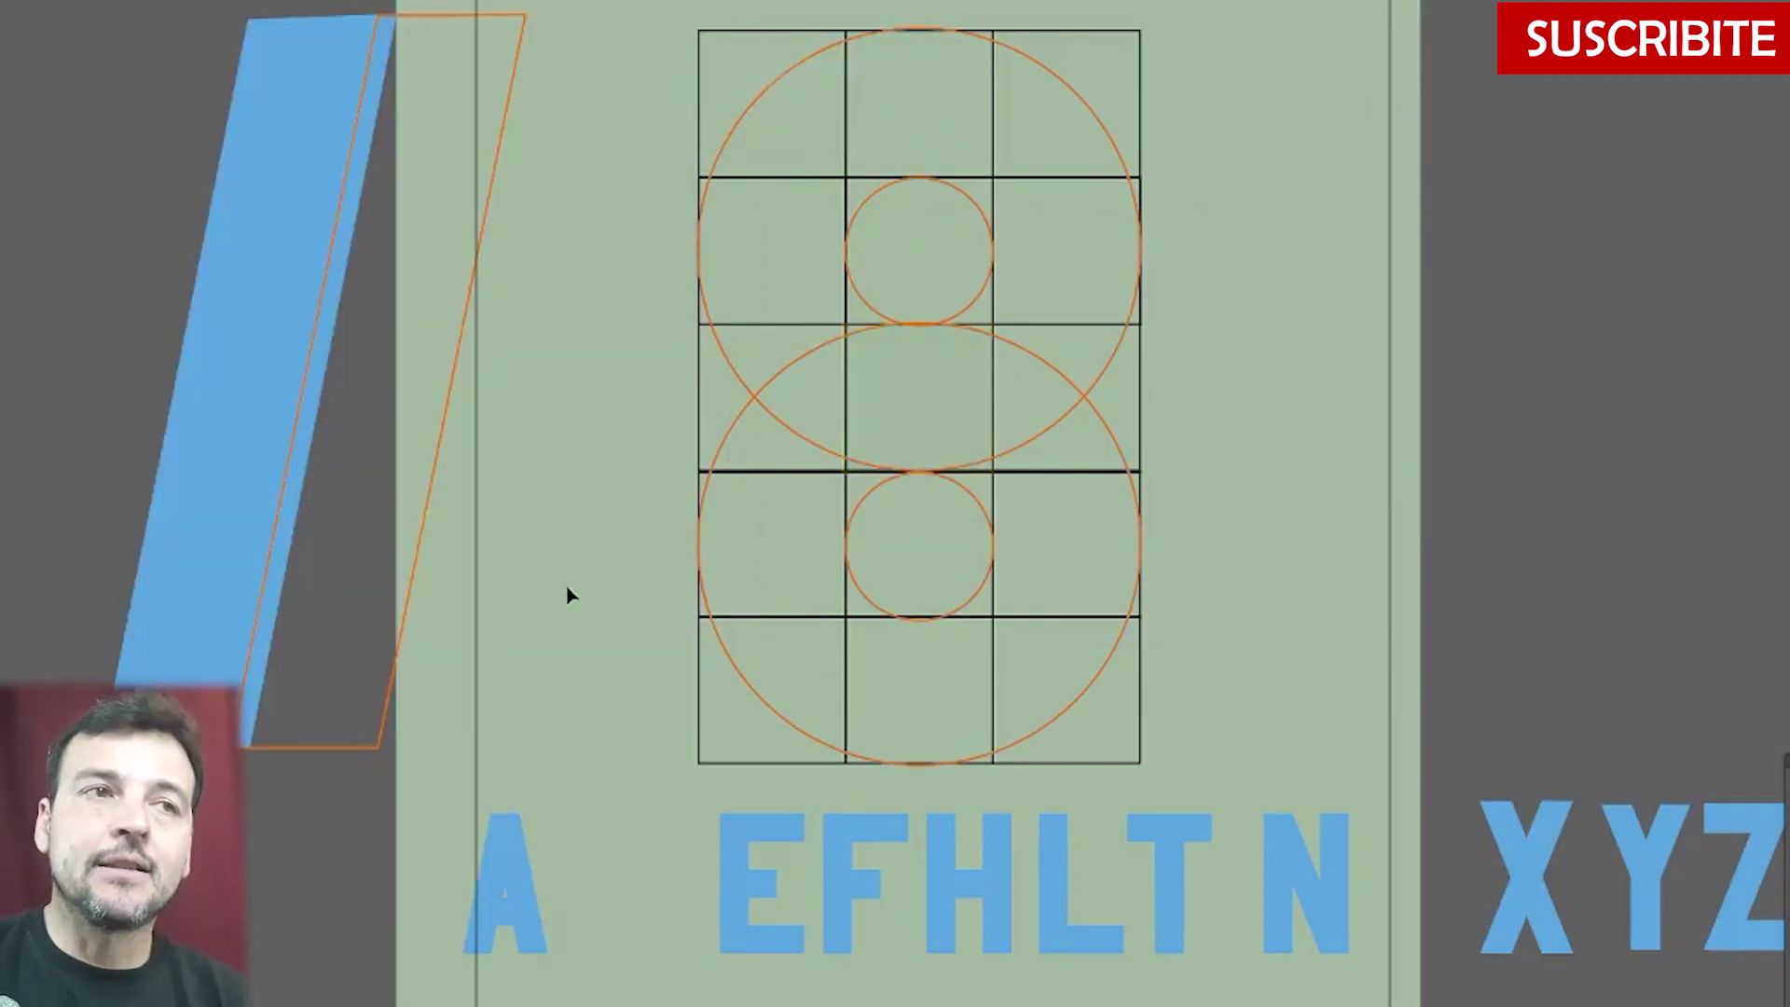
- Place another copy of the circle pair beside the grid and combine it into a compound path
key(ctrl+v)
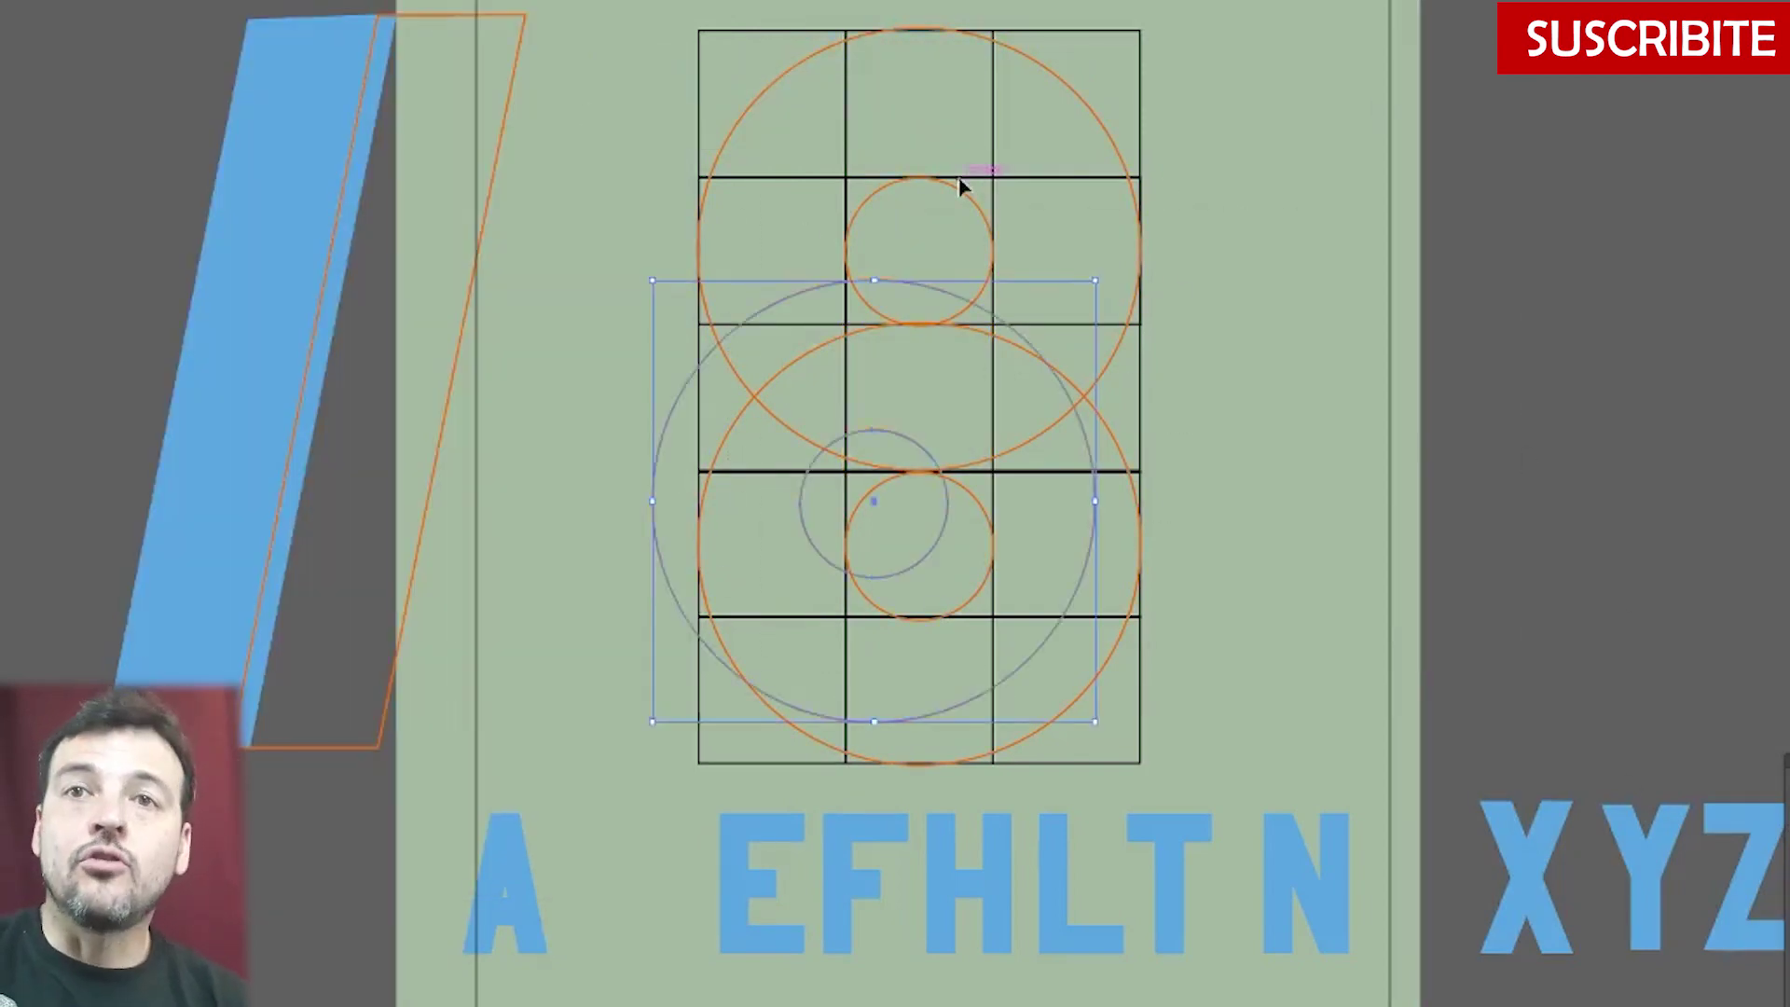
drag(1077, 408, 1664, 167)
click(178, 2)
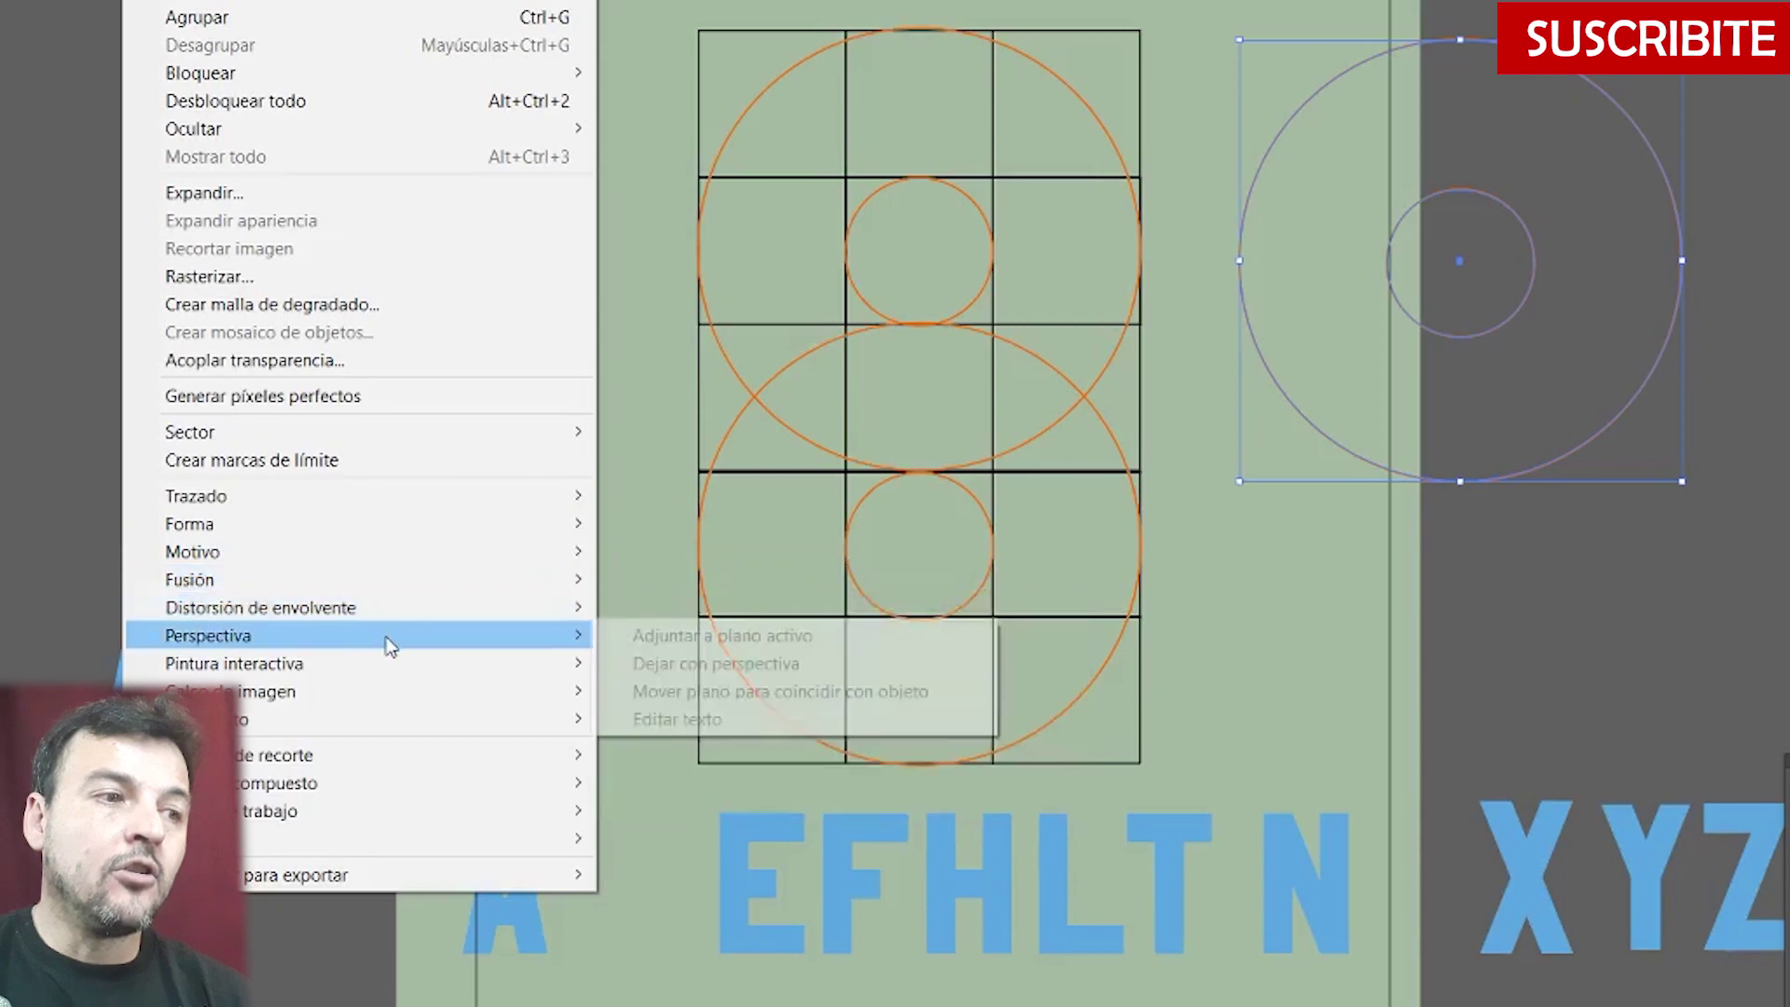
mouse_move(386, 760)
click(652, 783)
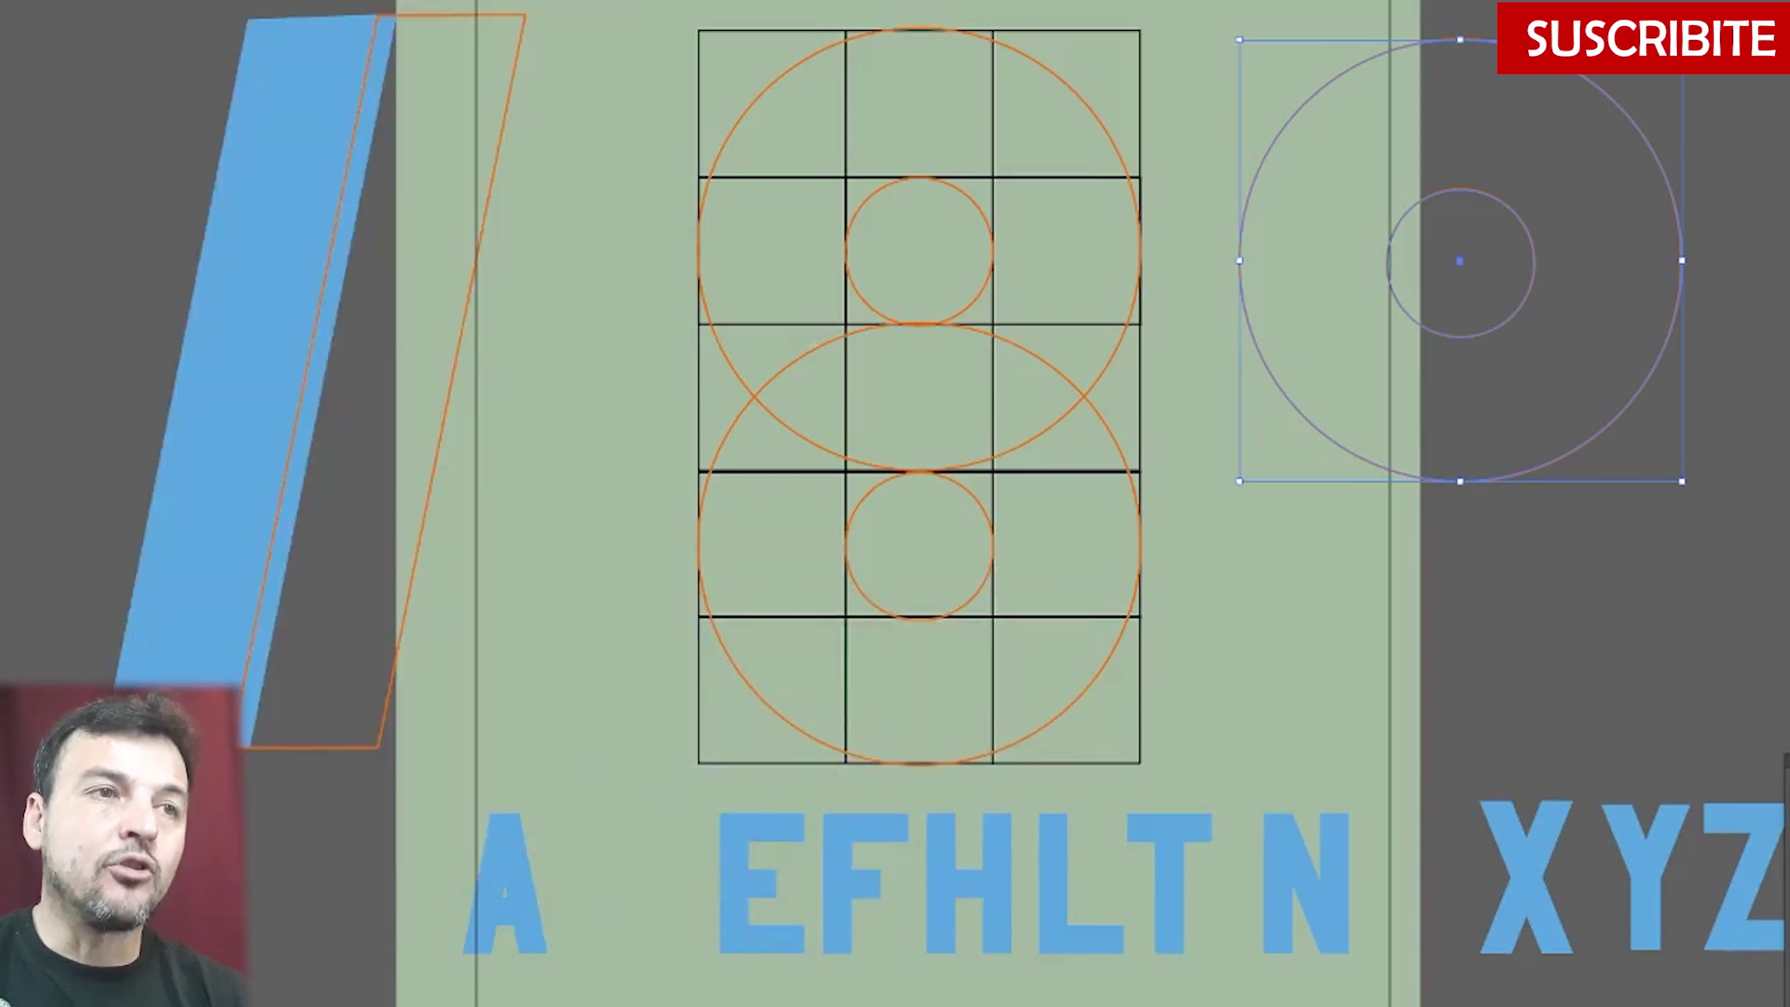
- Swap the ring's fill and stroke, and fill it with the blue sampled from the slanted bar
key(shift+x)
key(i)
click(327, 208)
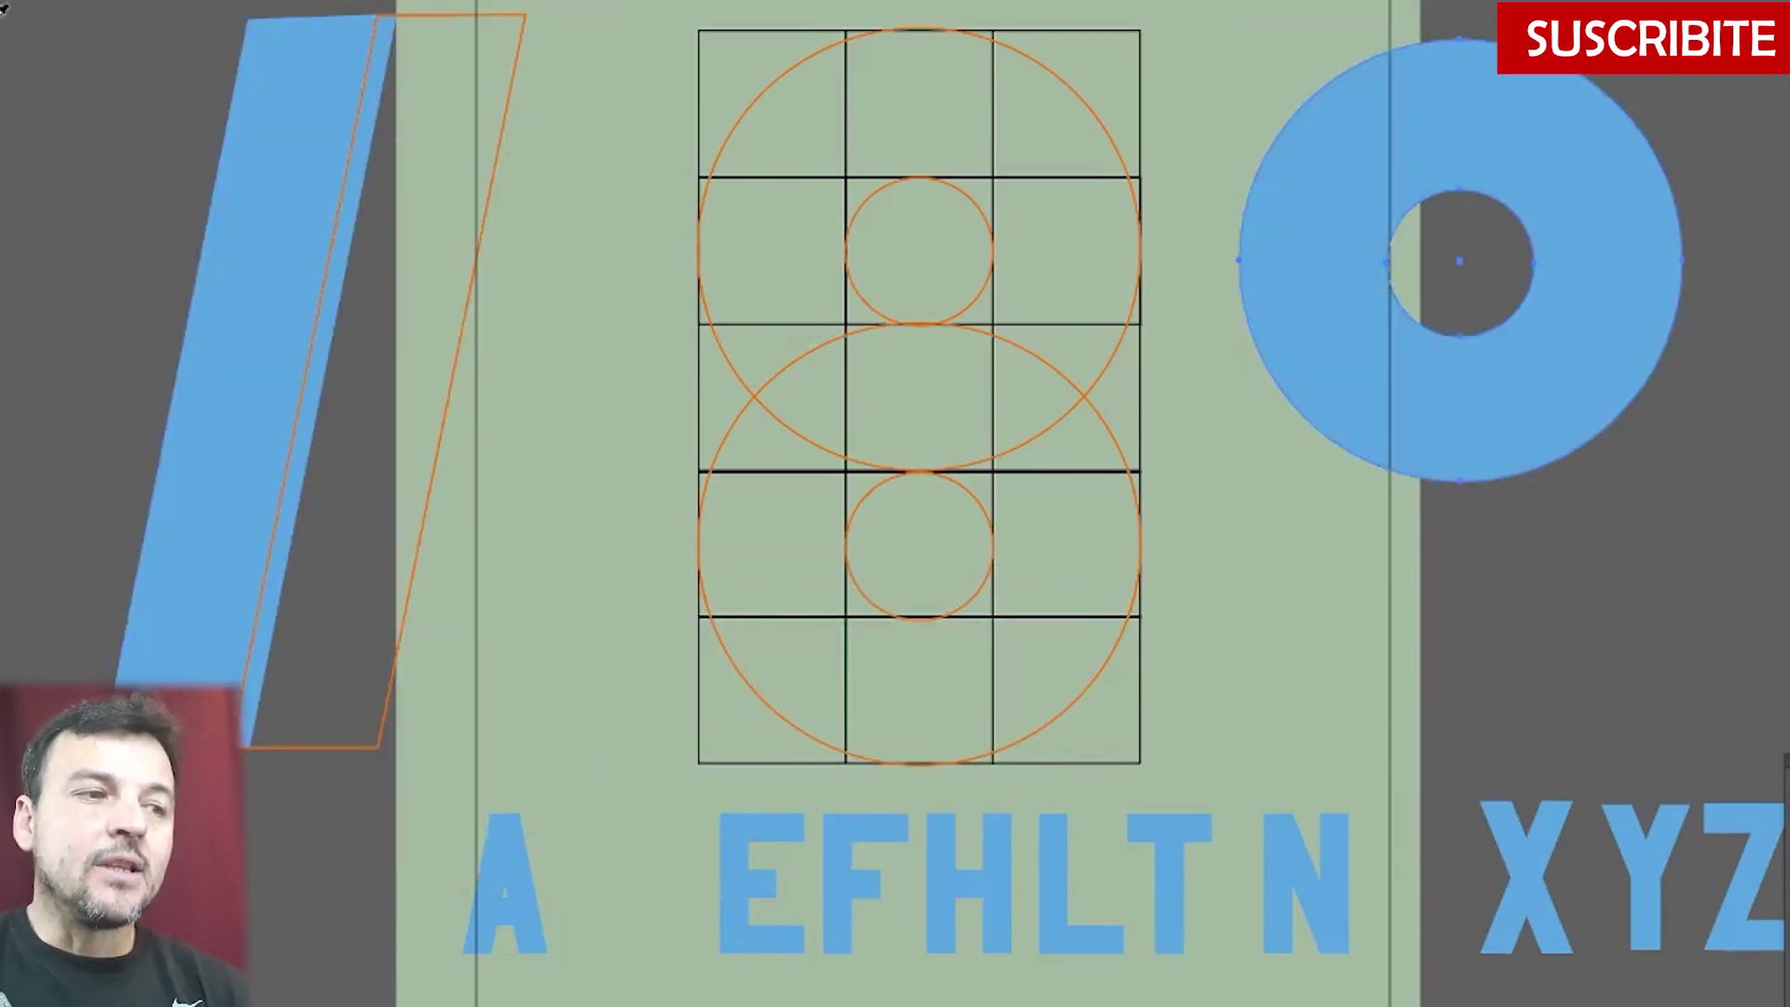
- Align the blue half-rings with the upper and lower guide circles to form the B's bowls
key(v)
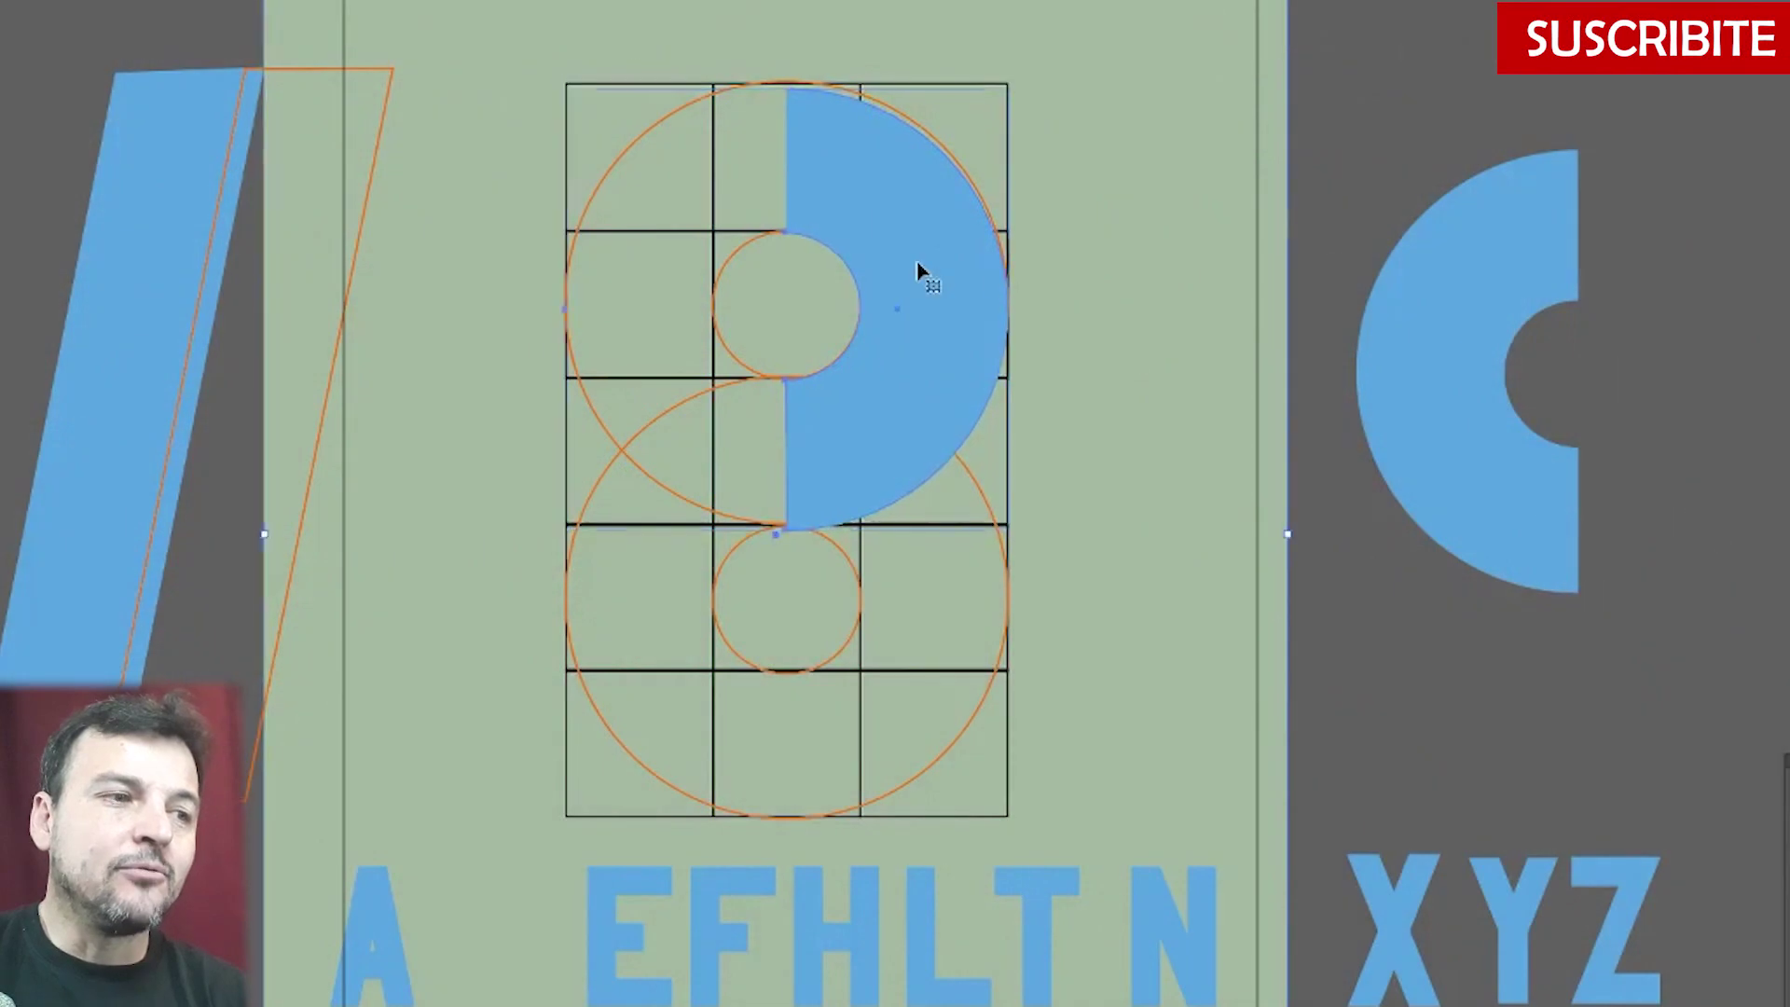
drag(948, 407, 855, 462)
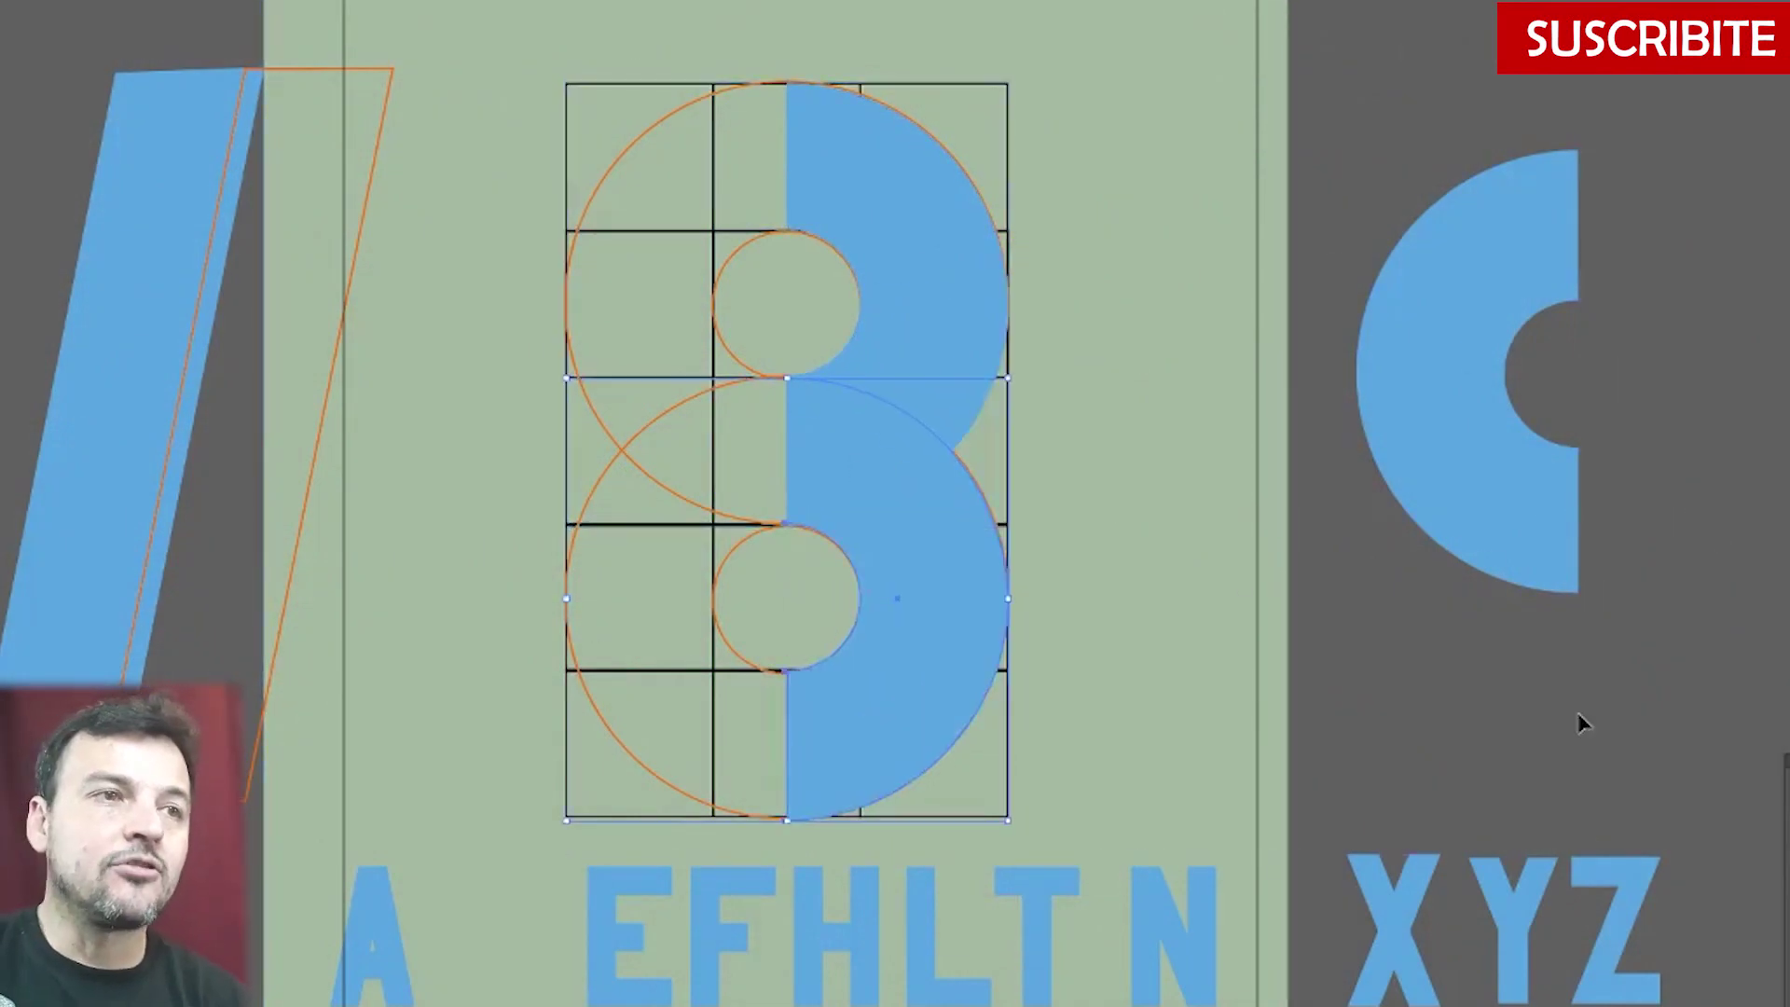
- Copy the E's first two columns of squares onto the grid's upper-left corner and scale them to the grid's full height
drag(583, 861, 660, 979)
key(ctrl+z)
click(626, 960)
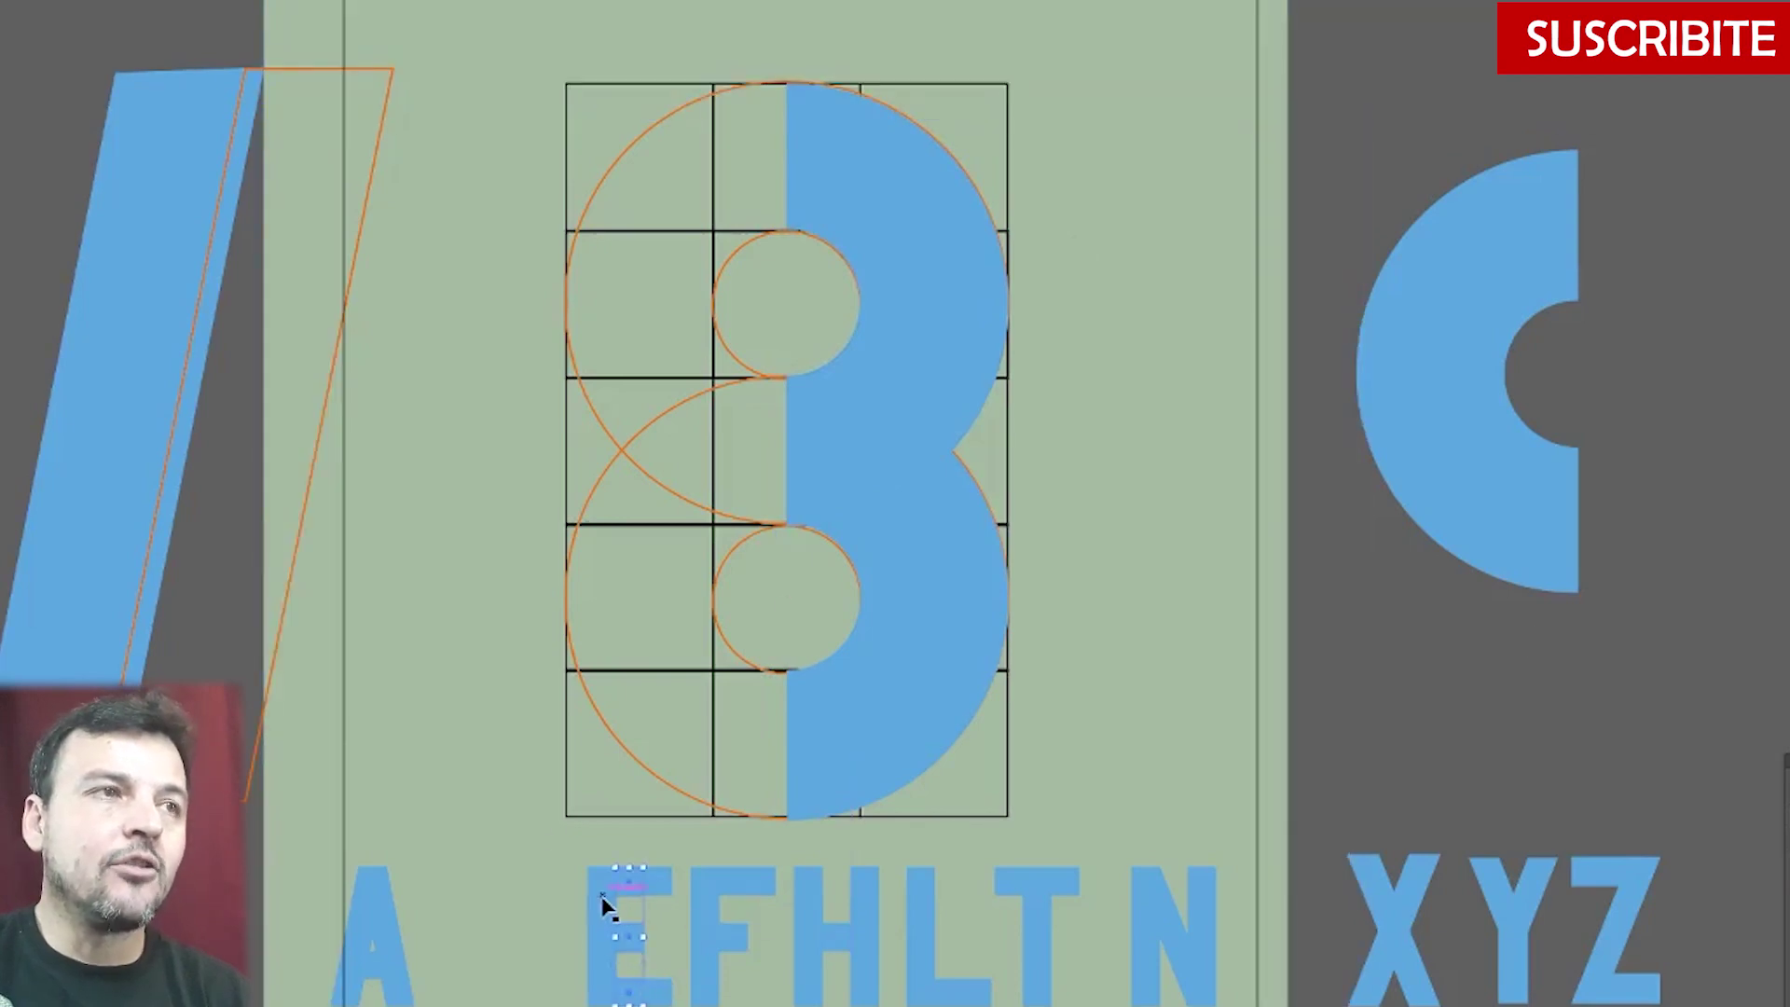
shift+click(606, 879)
shift+click(601, 916)
shift+click(601, 937)
shift+click(601, 965)
shift+click(602, 994)
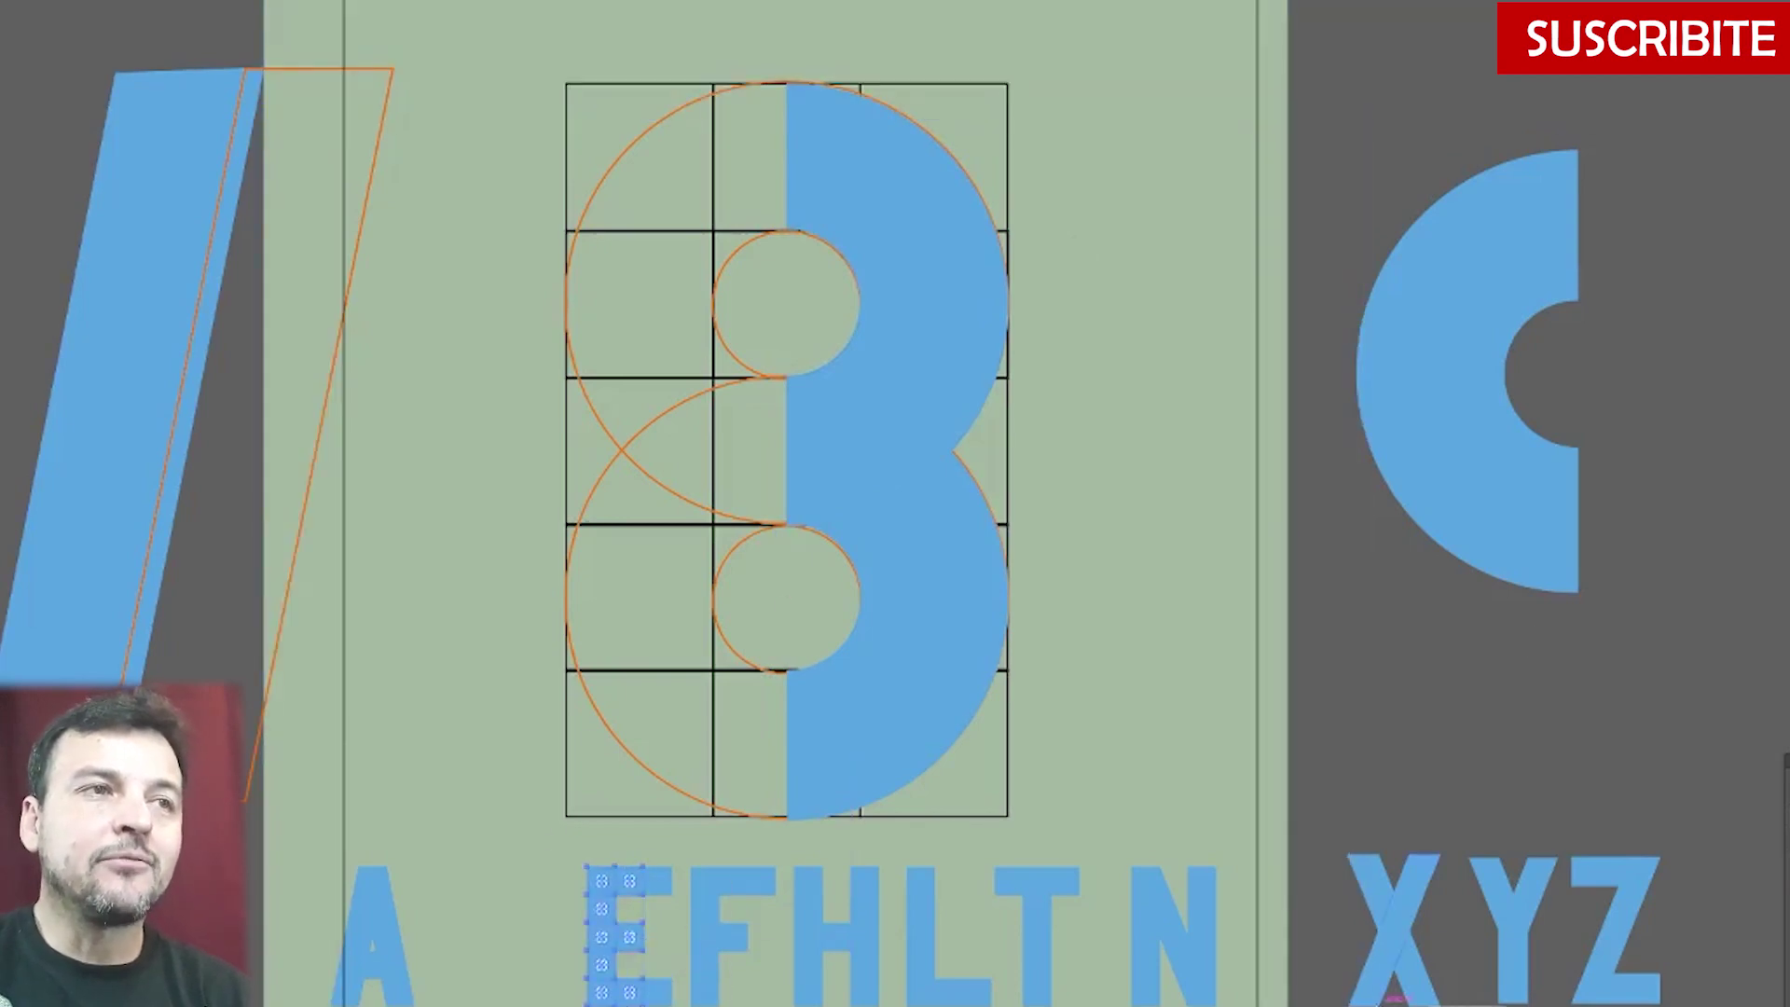
key(ctrl+v)
drag(899, 450, 619, 97)
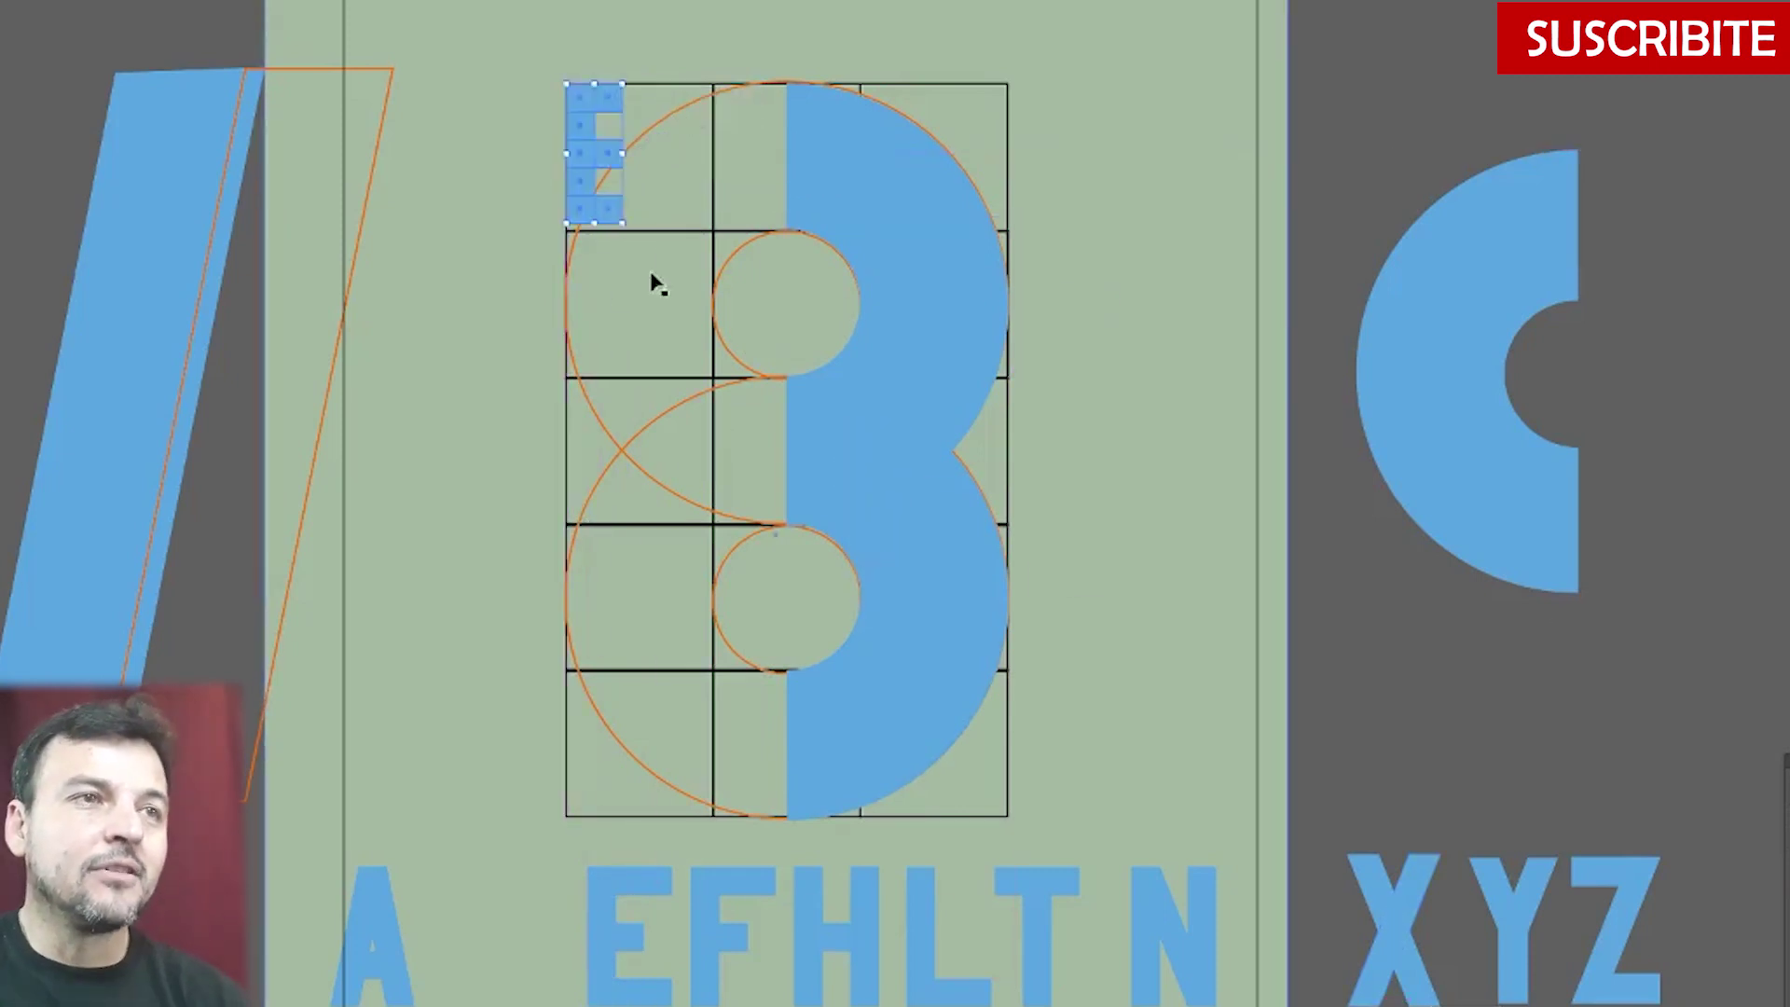
drag(624, 224, 866, 818)
- Narrow the B's three horizontal arm squares so they end at the straight edges of the half-rings
click(771, 120)
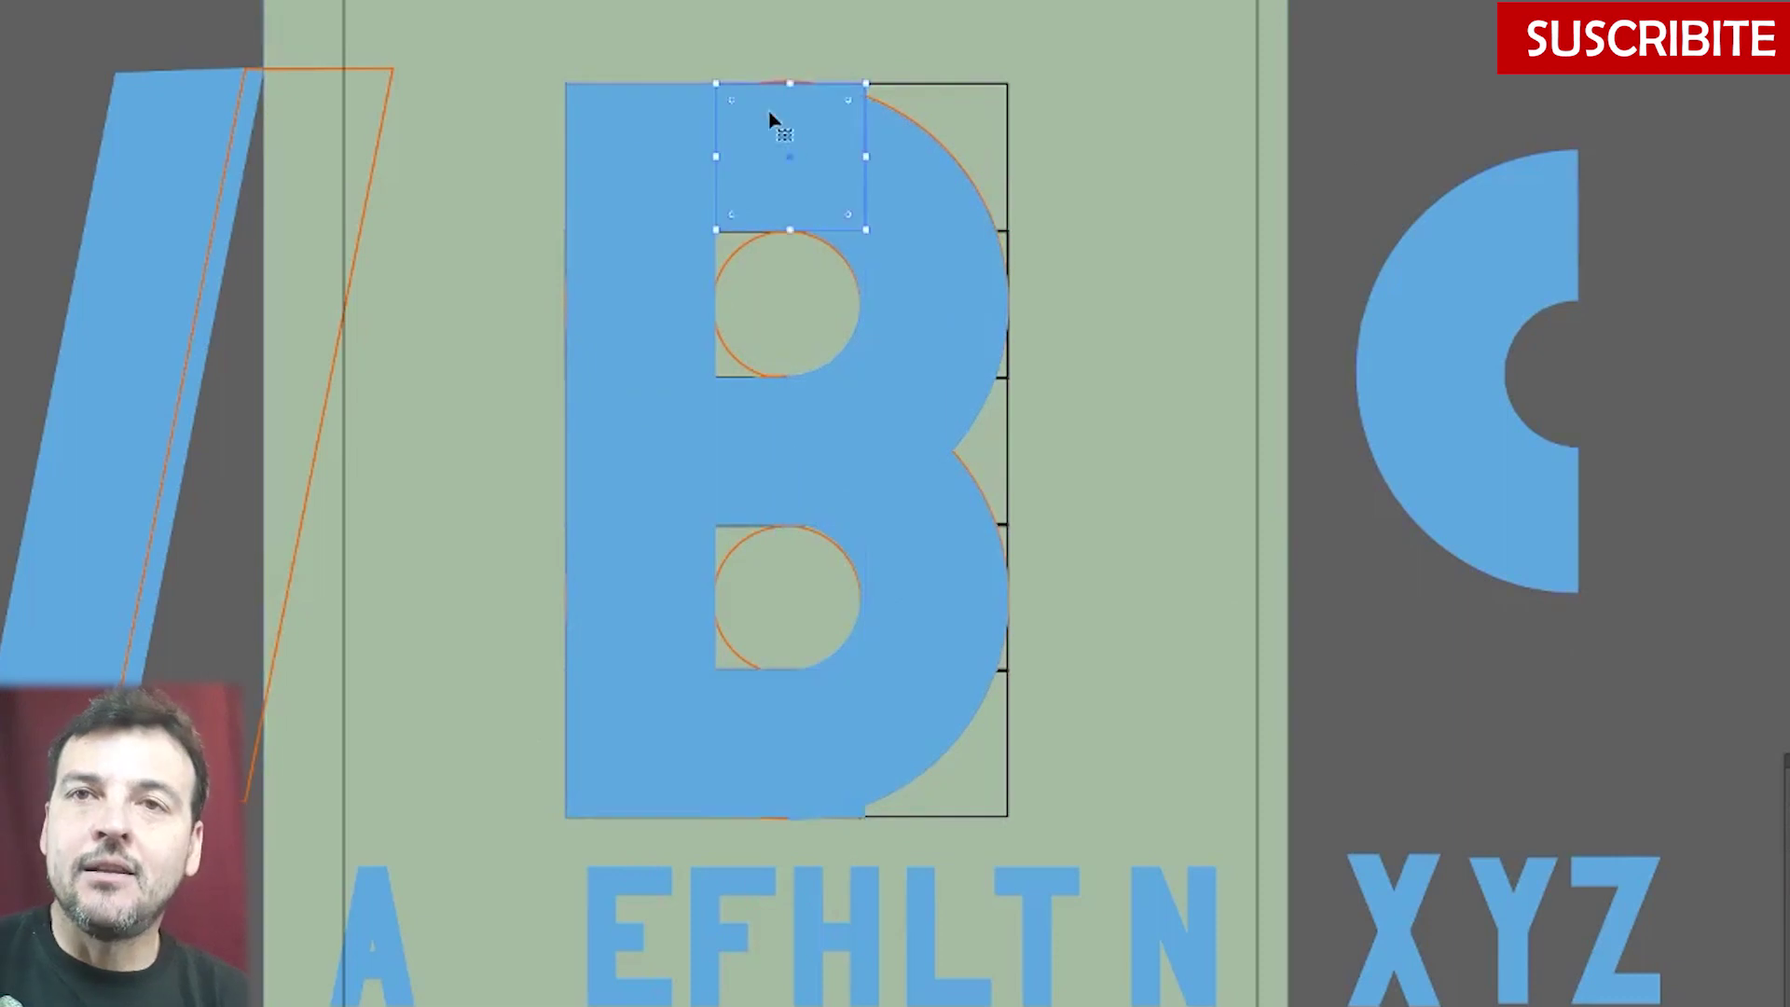
drag(871, 151, 786, 152)
key(ctrl+z)
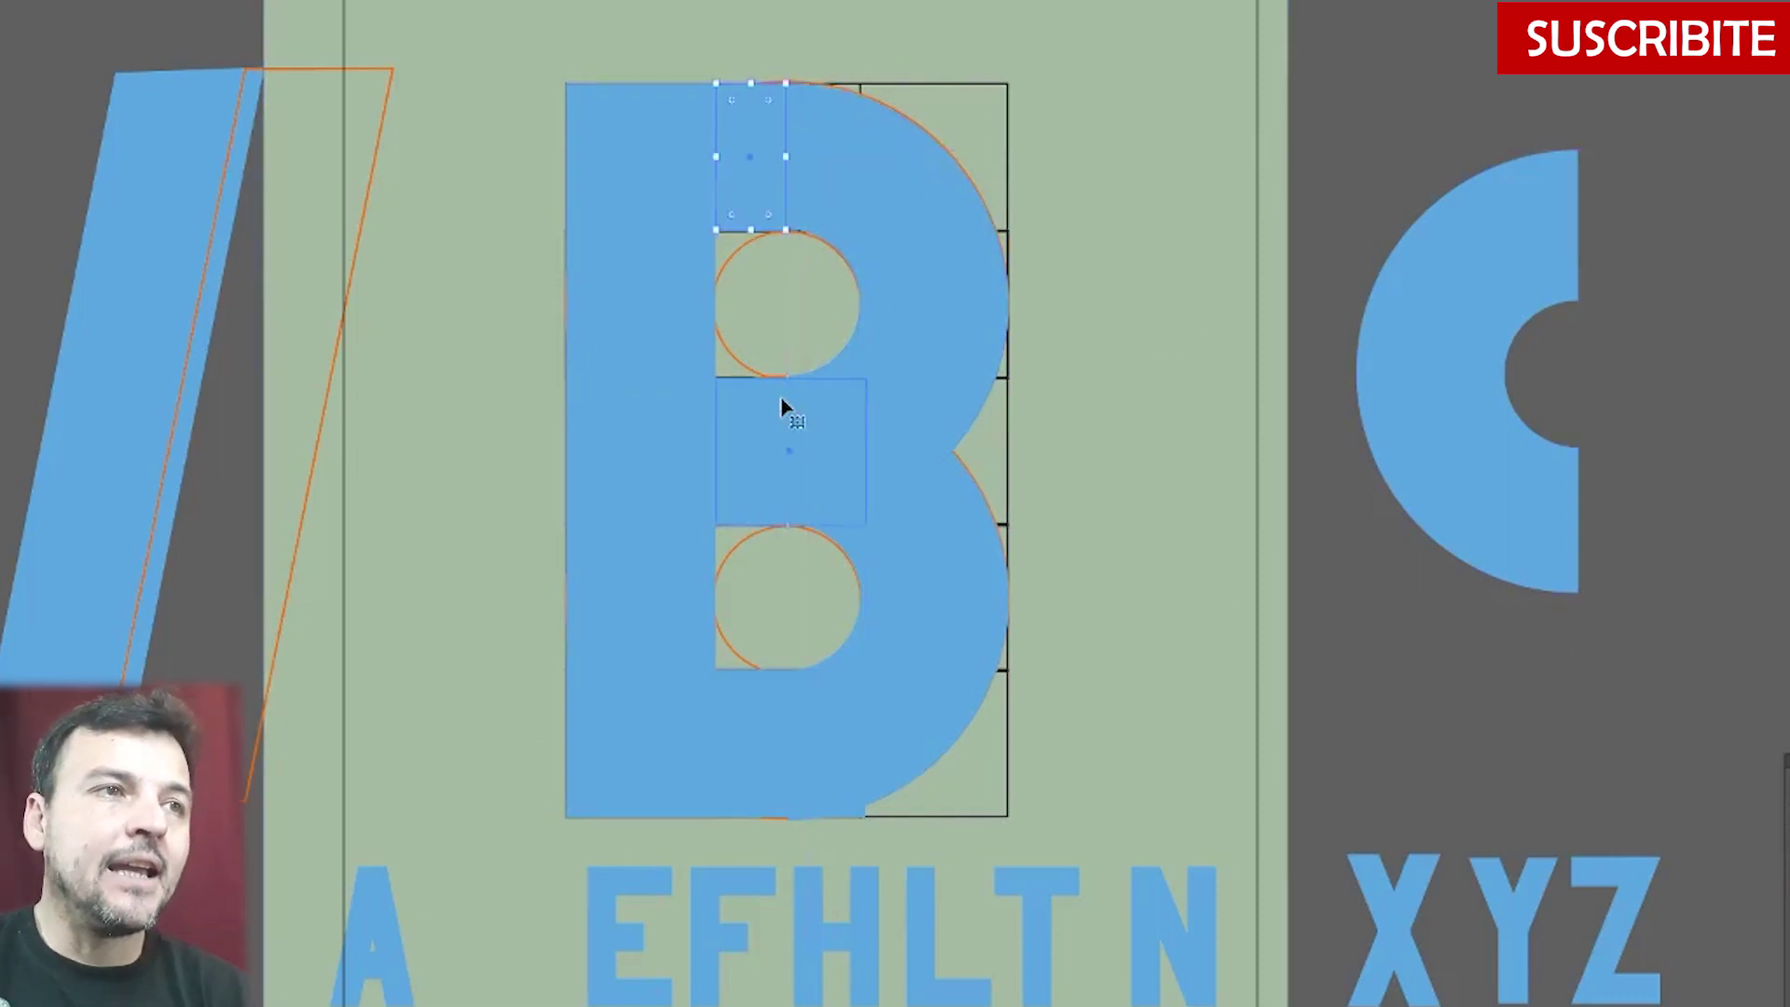
click(787, 411)
drag(867, 459, 789, 459)
click(803, 755)
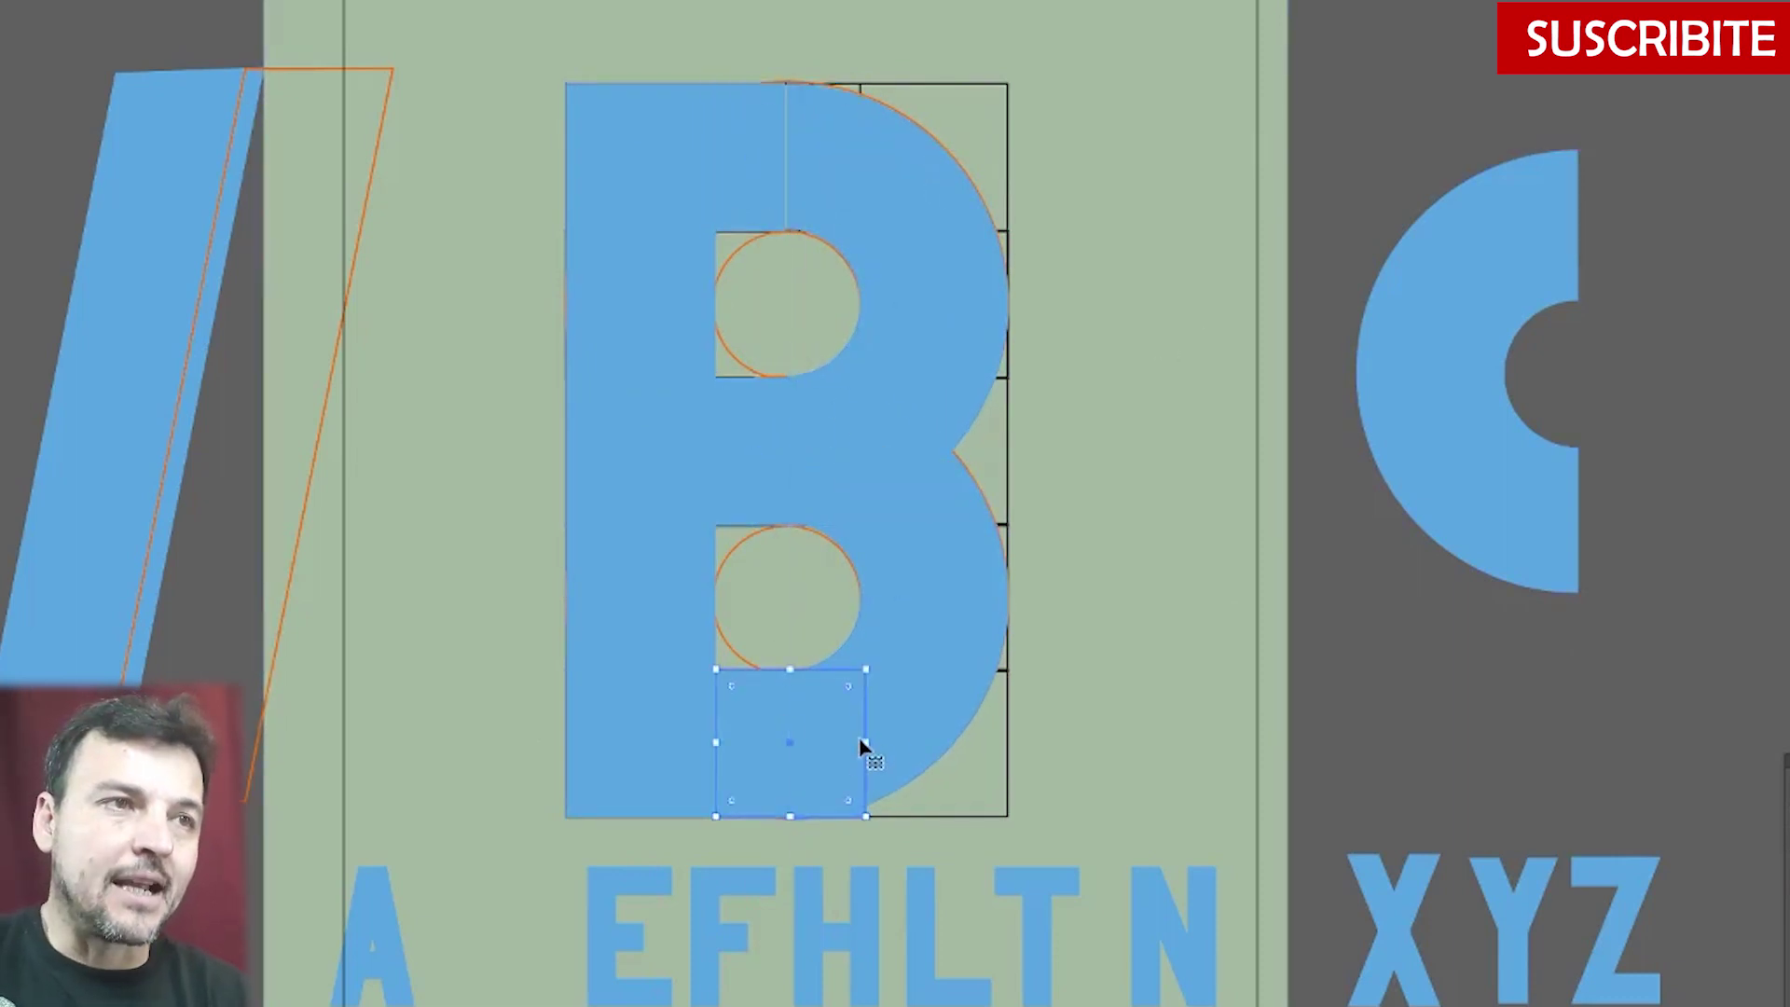
drag(865, 743, 789, 739)
click(1169, 467)
- Group the B's stem squares, arm pieces and both half-rings
click(751, 158)
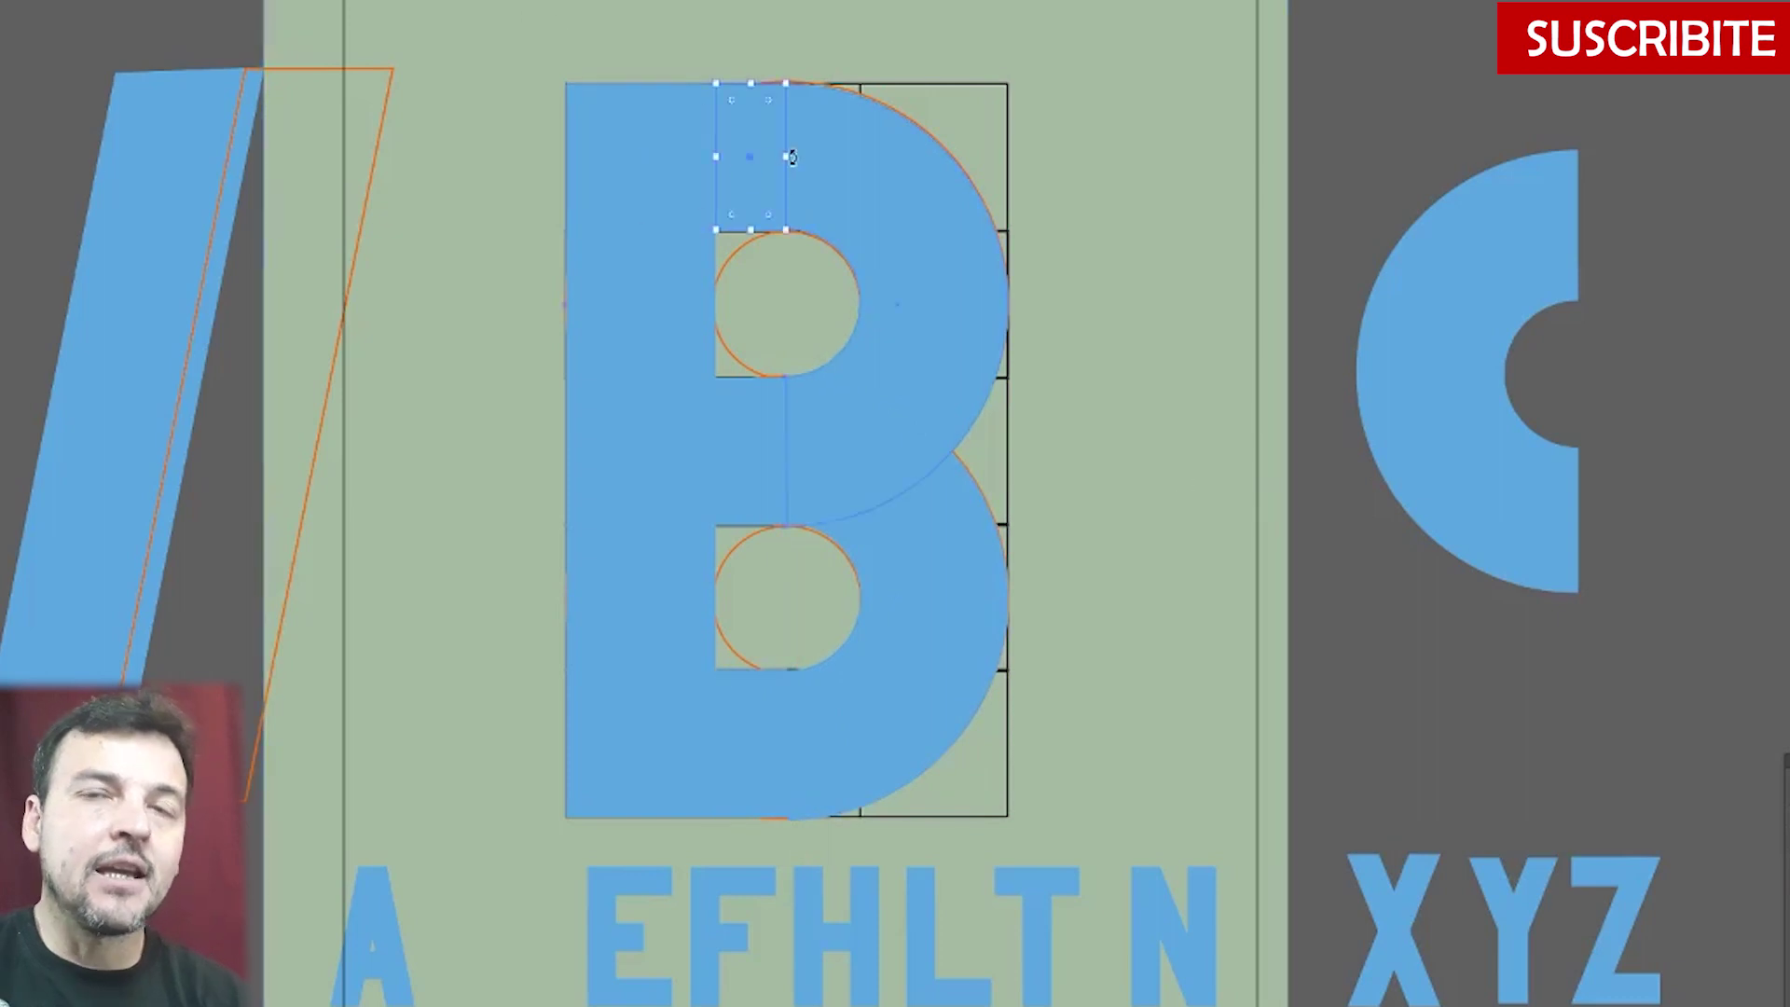
shift+click(839, 410)
shift+click(746, 425)
shift+click(671, 186)
shift+click(653, 308)
shift+click(653, 448)
shift+click(658, 597)
shift+click(666, 718)
shift+click(727, 741)
shift+click(849, 712)
key(a)
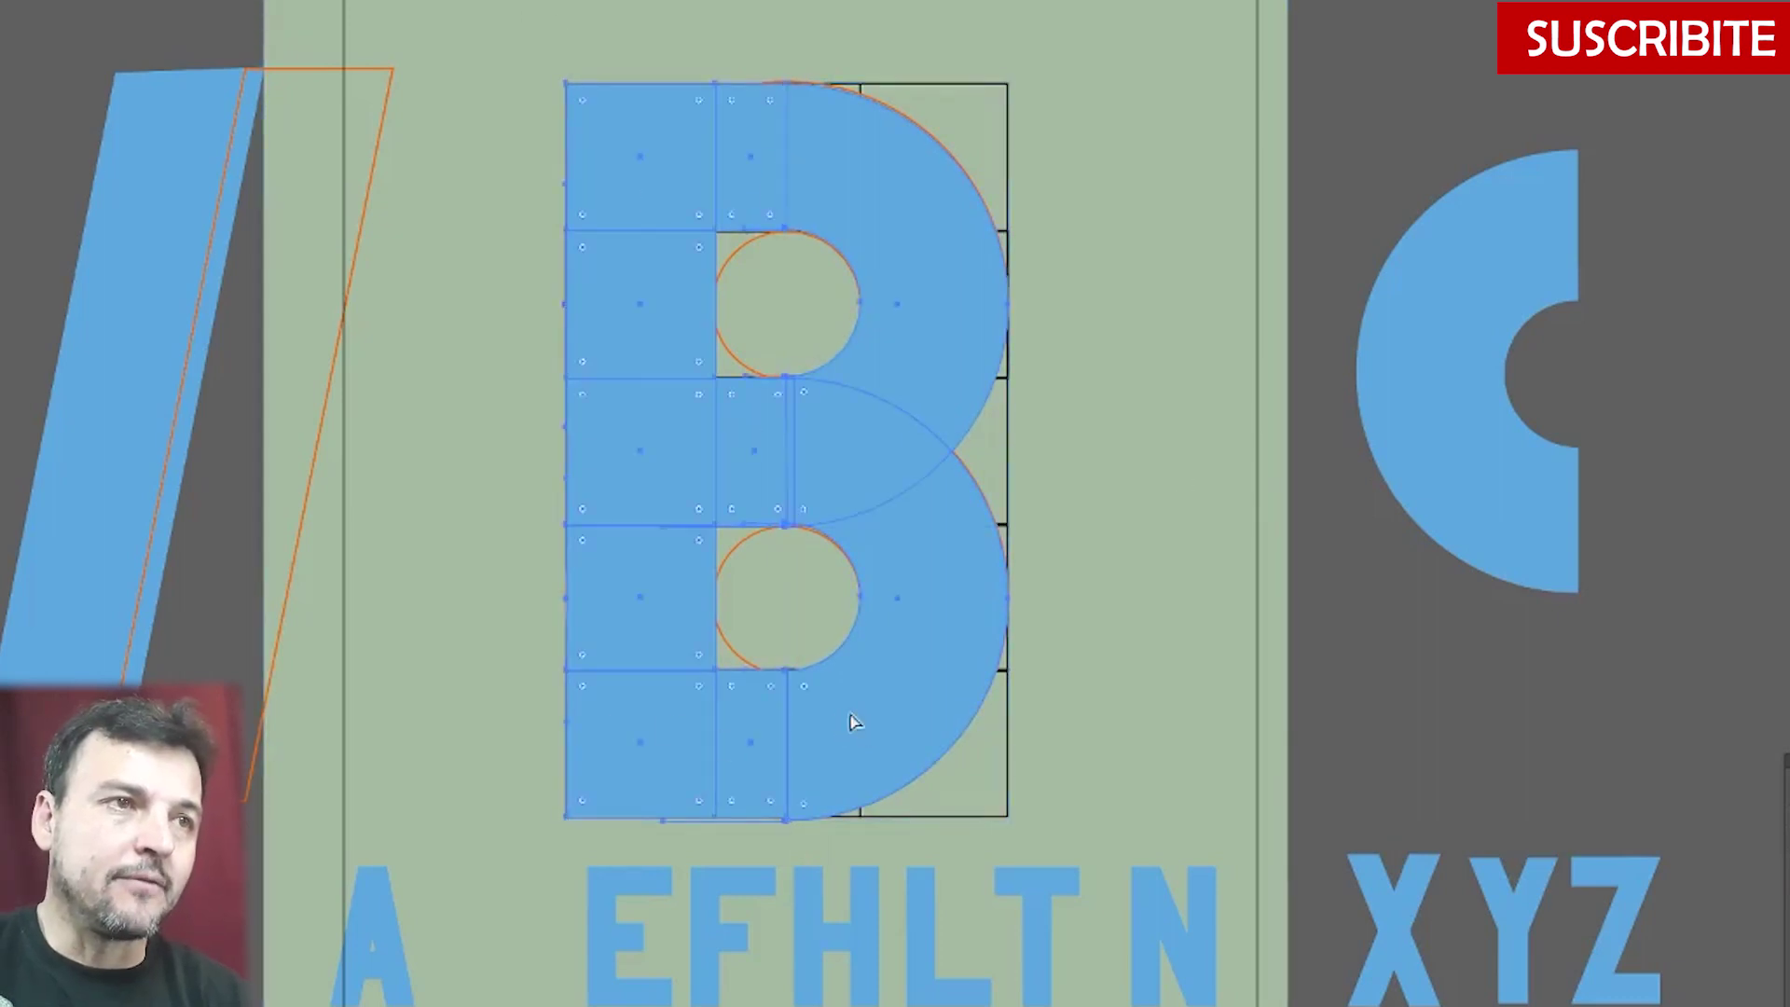
key(ctrl+g)
- Arrange the B behind the grid lines and guide circles but above the green background
right_click(850, 715)
click(1210, 359)
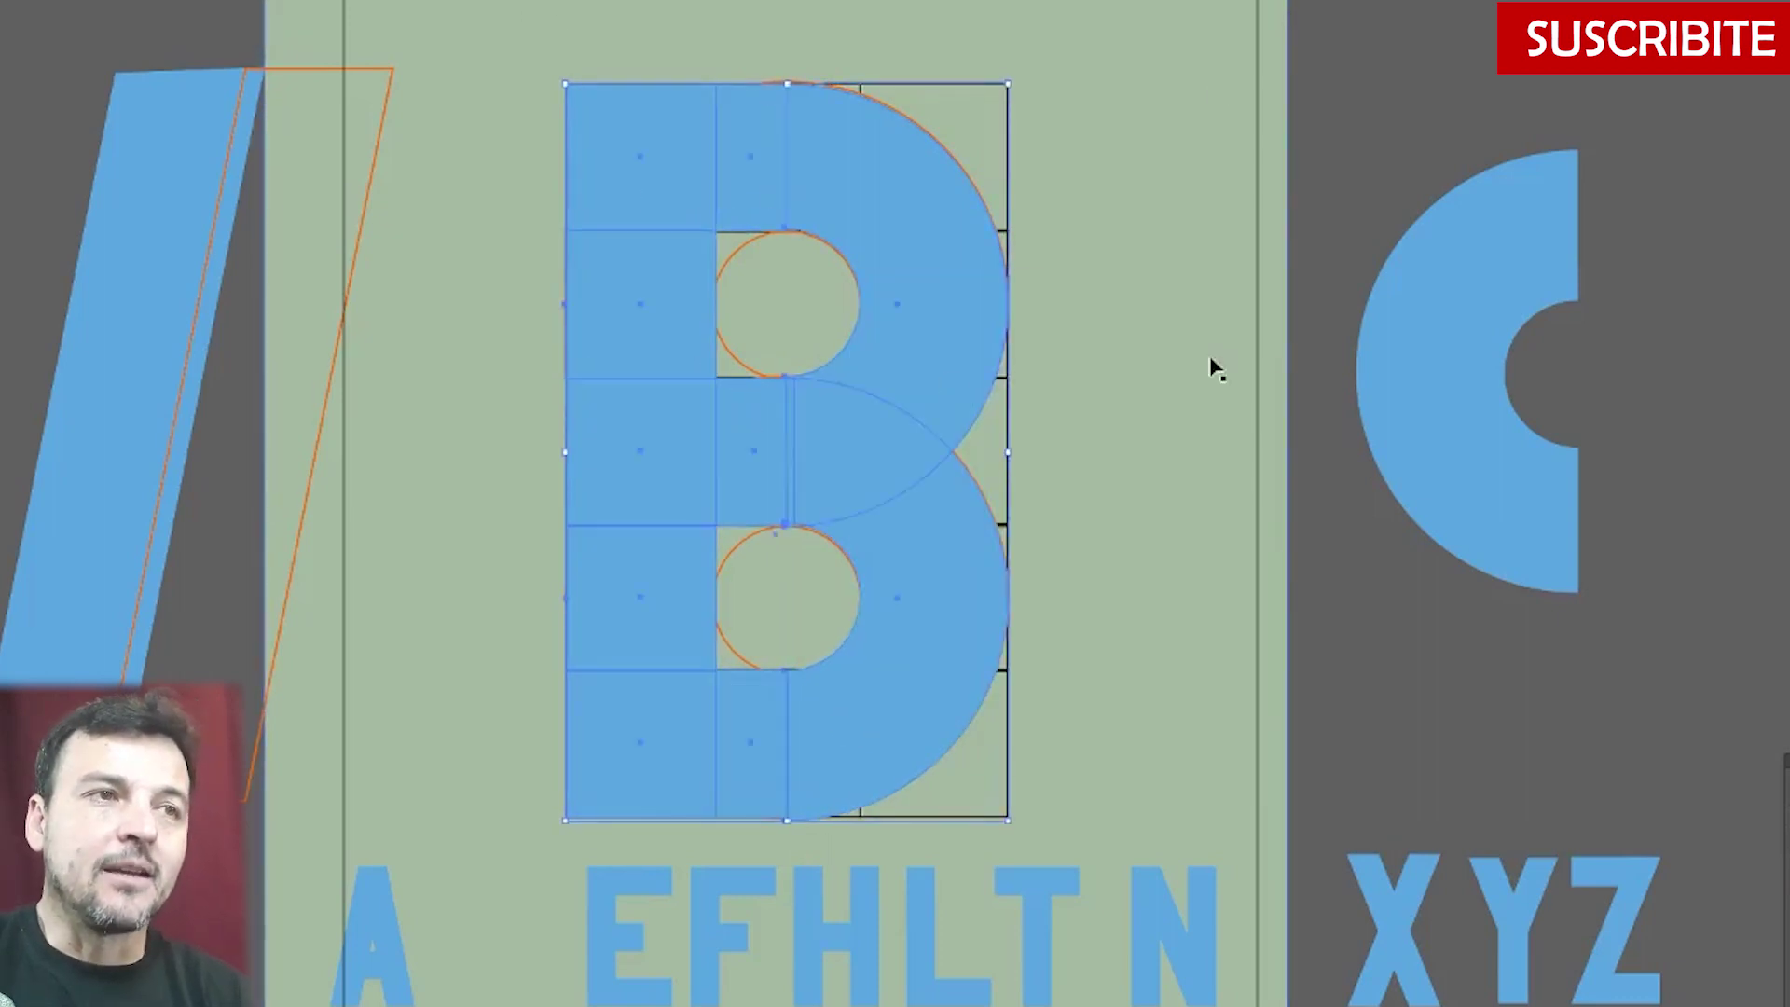
right_click(1212, 358)
click(1579, 726)
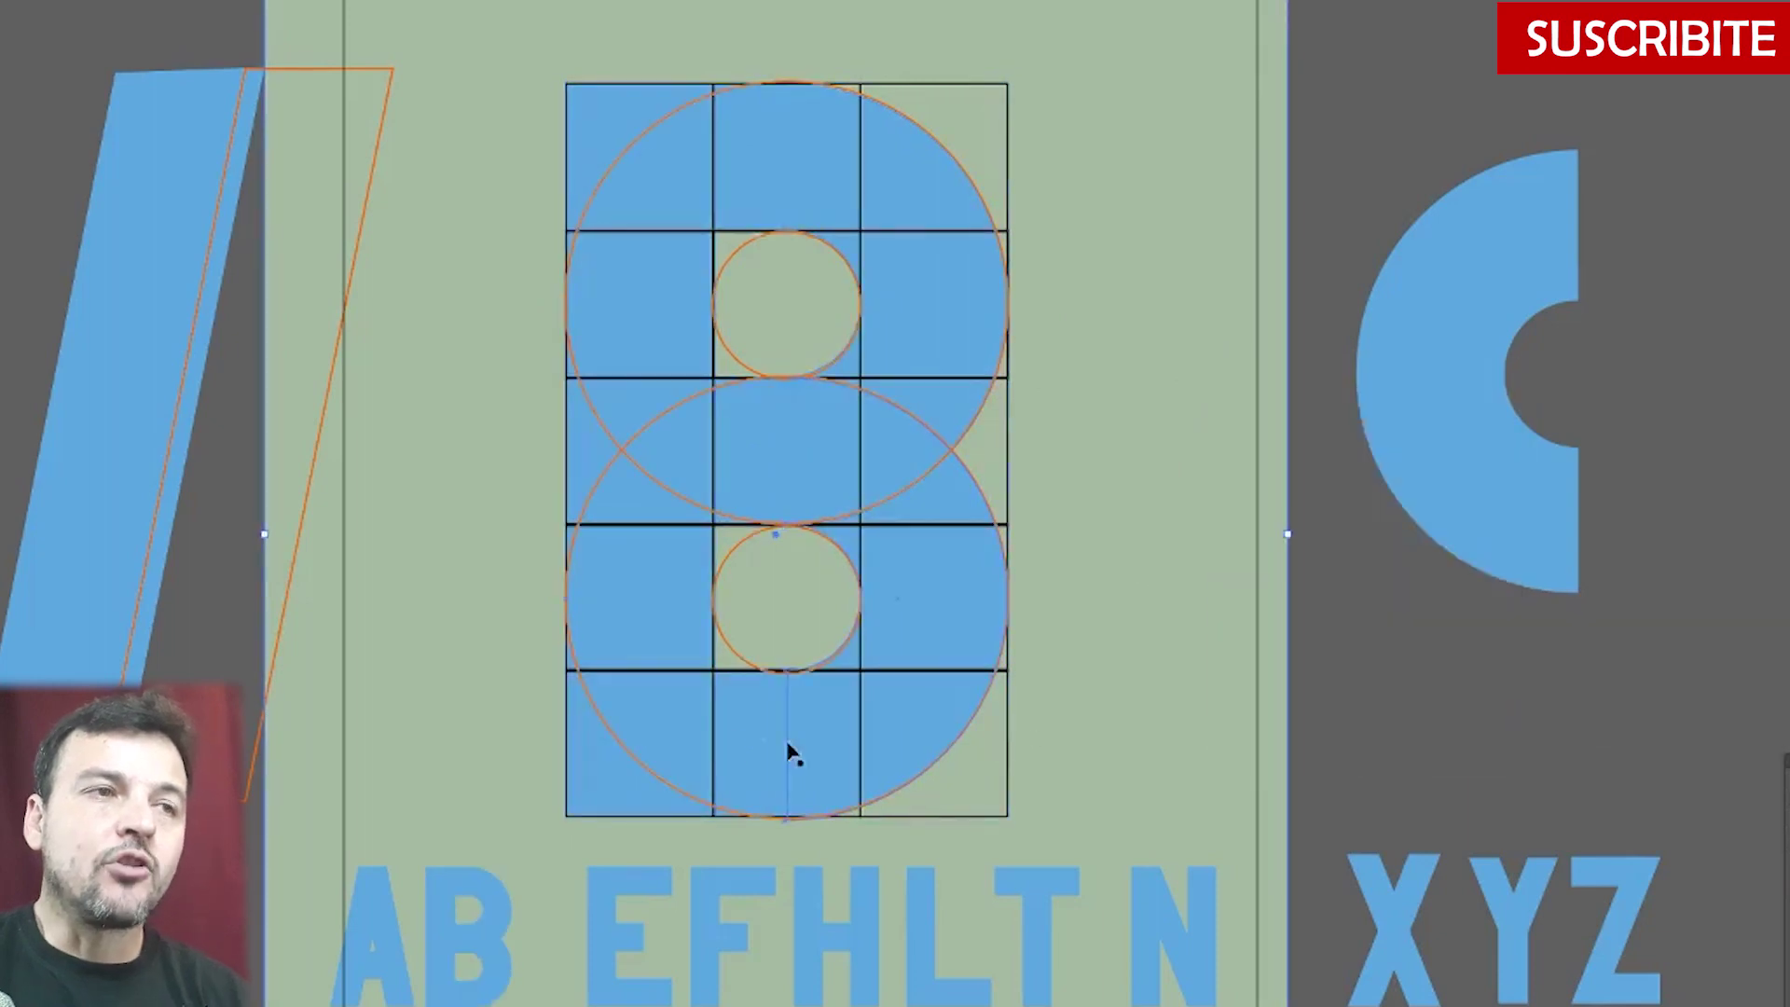